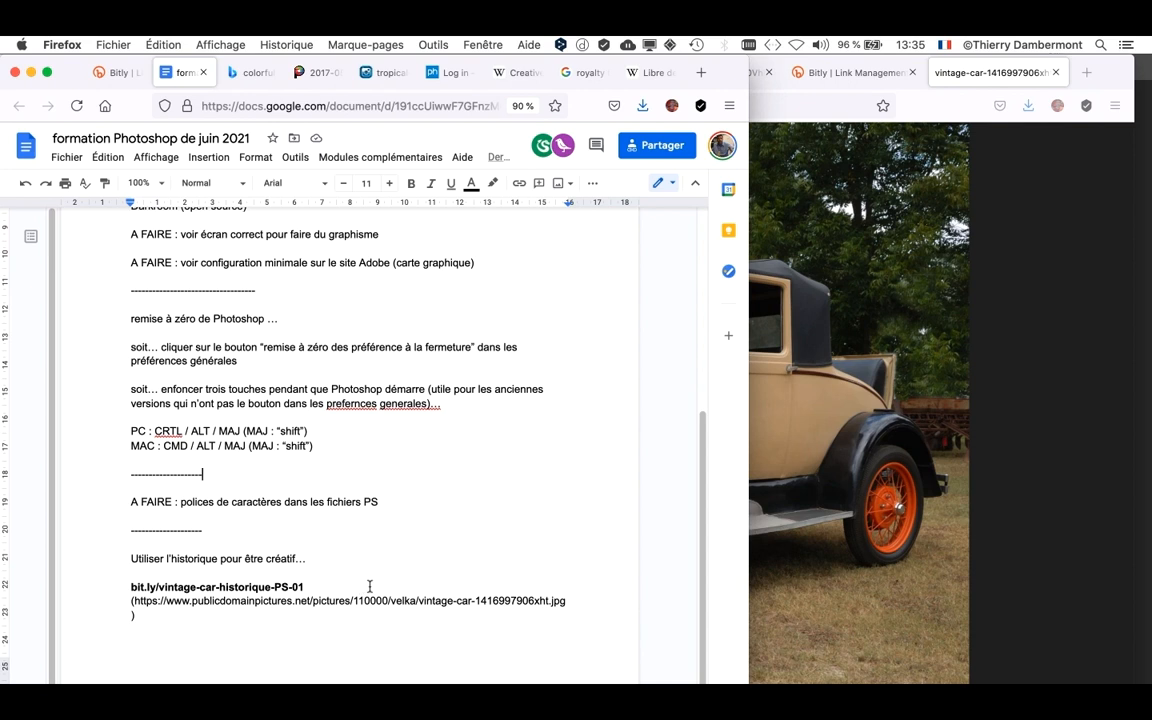
# - Save the vintage car photo from the course-notes bit.ly link, then return to Photoshop
pyautogui.moveTo(310, 587); pyautogui.dragTo(131, 589)
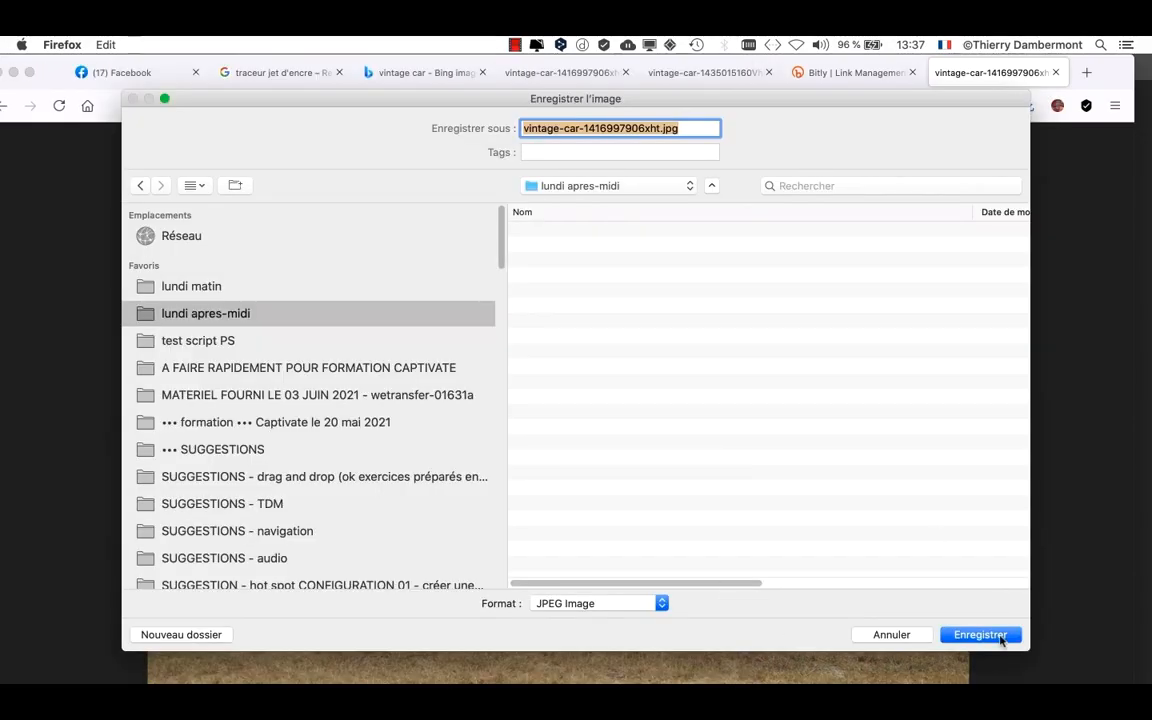
pyautogui.click(1005, 635)
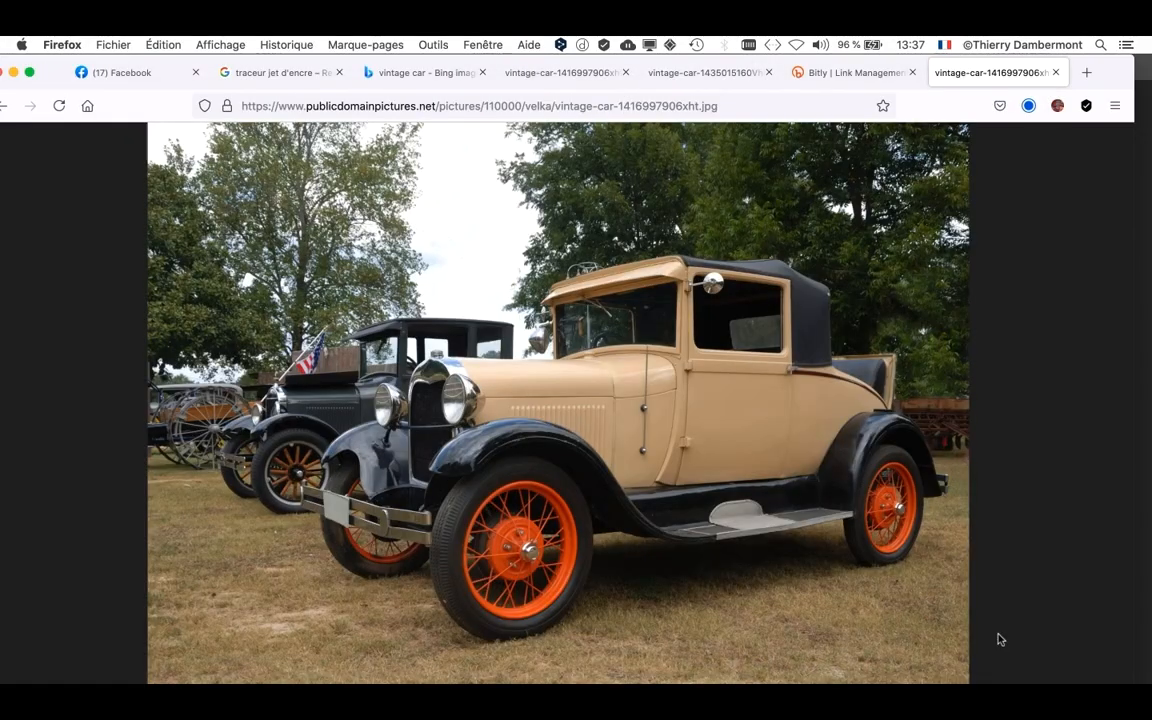
pyautogui.press('super+Tab')
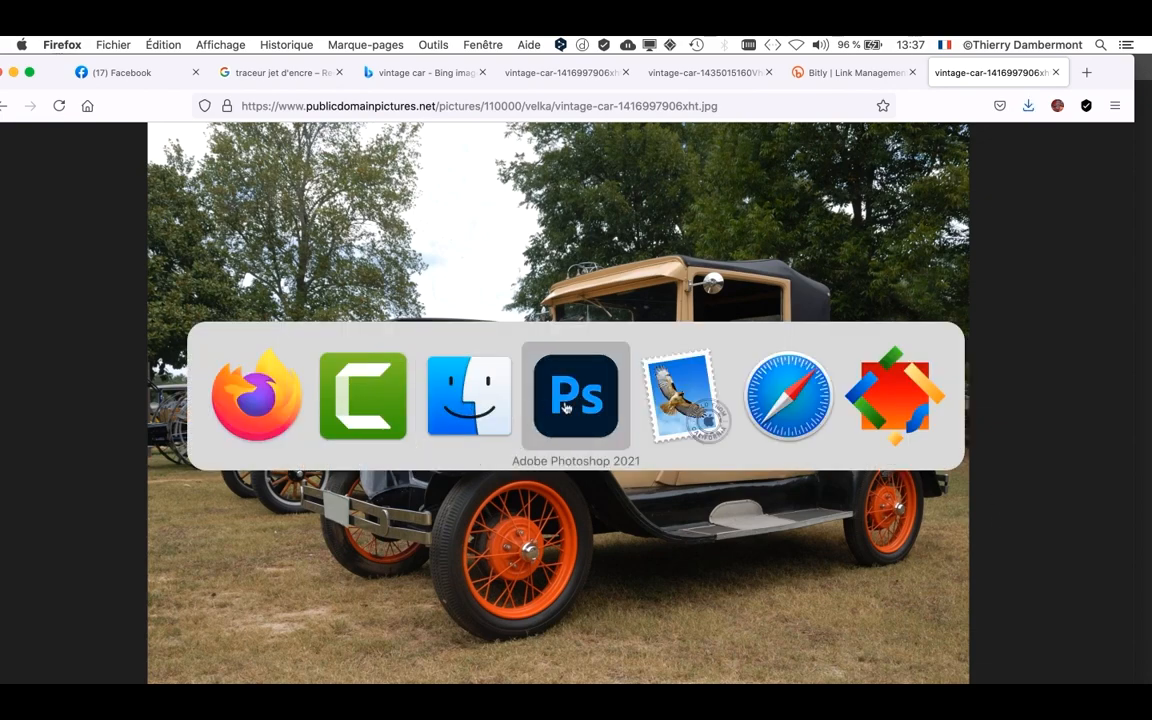
# - Close the parrot document, hide the browser and dock the tools panel at the left edge
pyautogui.click(565, 400)
pyautogui.click(140, 44)
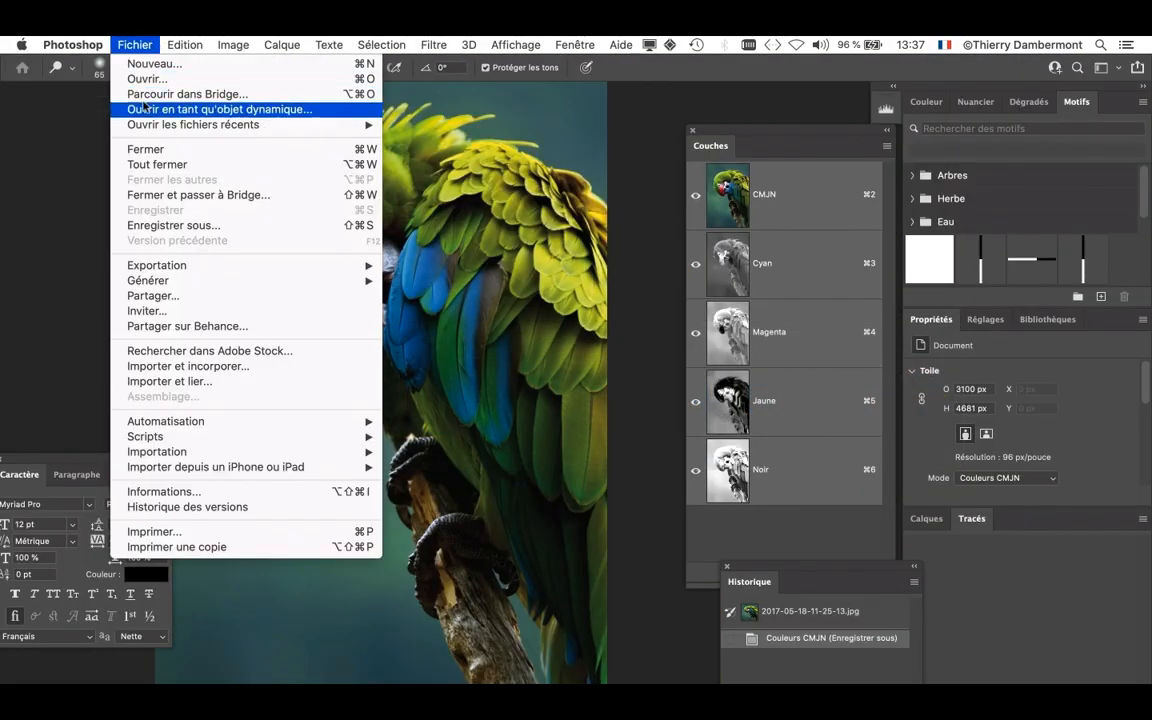
pyautogui.click(163, 149)
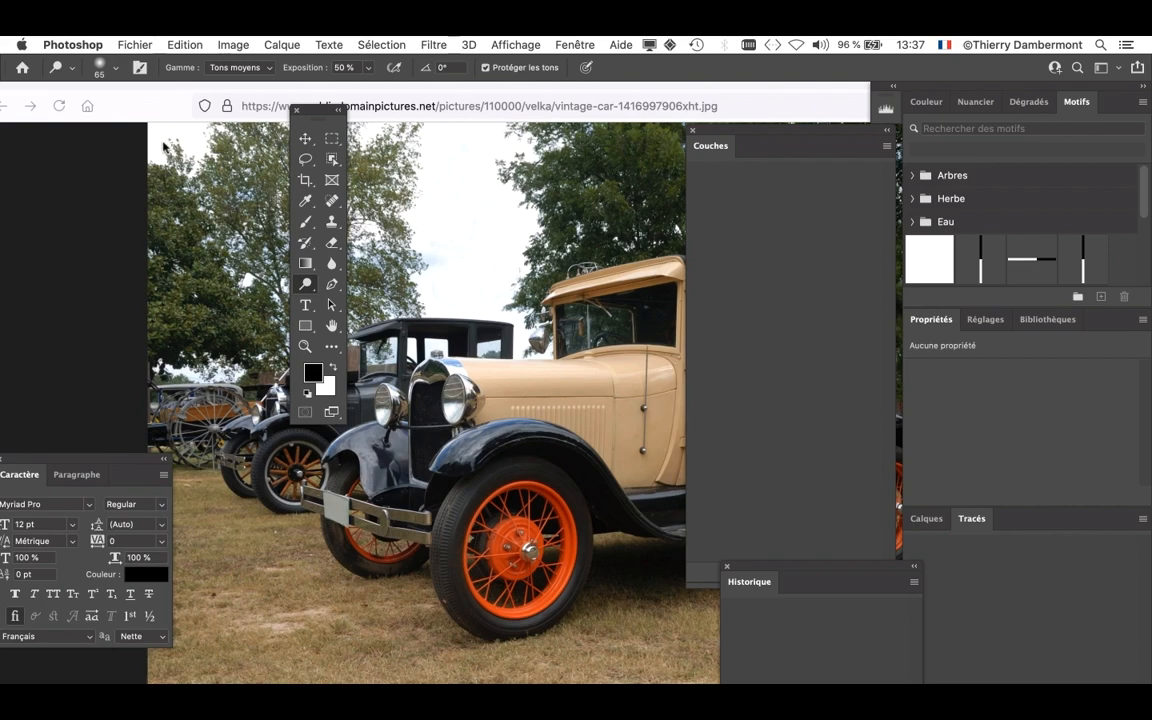
pyautogui.press('super+alt+h')
pyautogui.moveTo(322, 109); pyautogui.dragTo(55, 108)
pyautogui.click(135, 44)
pyautogui.click(597, 244)
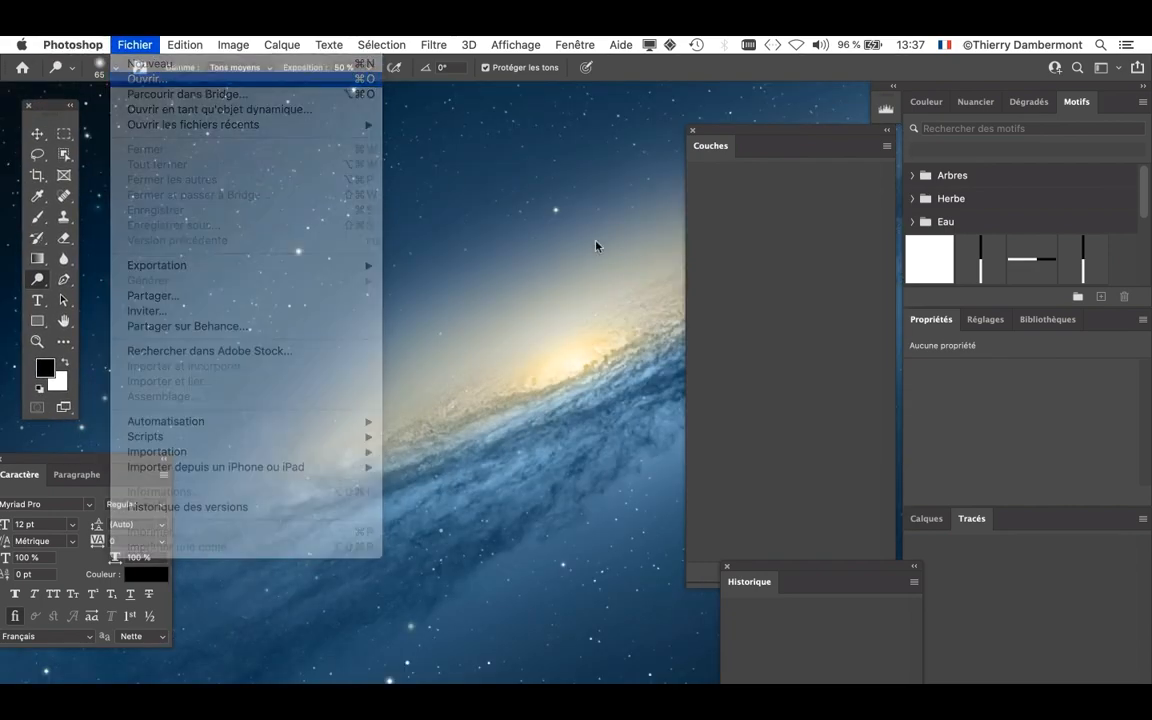
pyautogui.press('super+o')
pyautogui.click(193, 242)
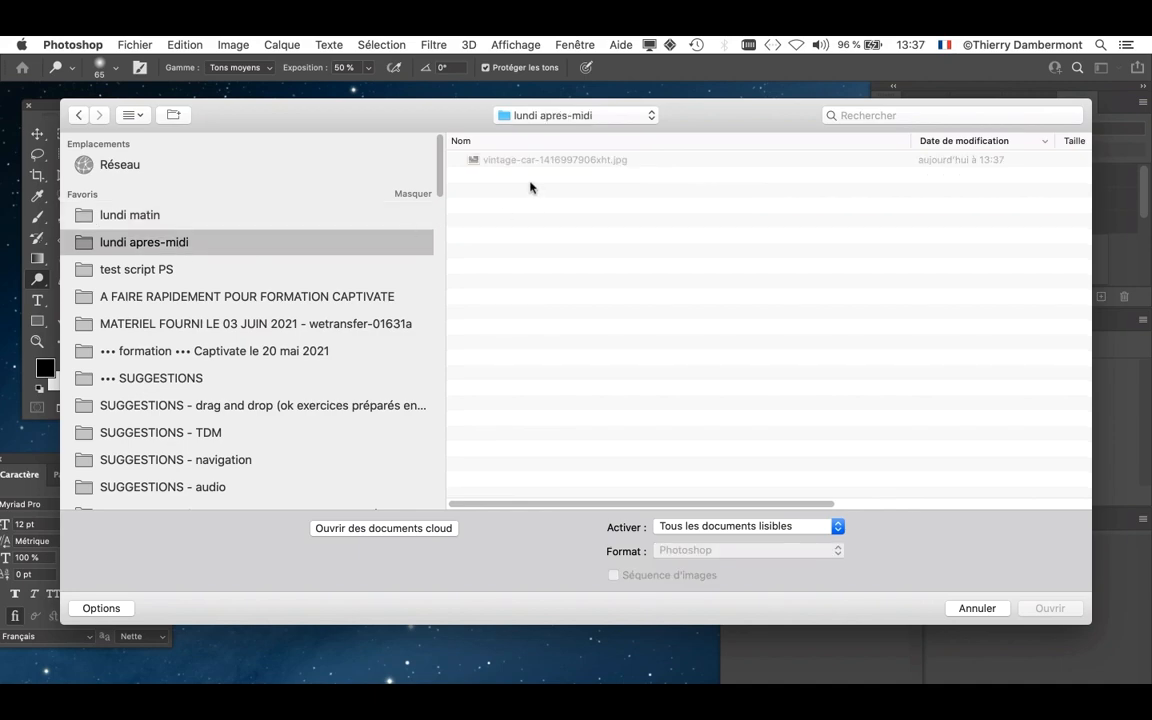
pyautogui.click(527, 160)
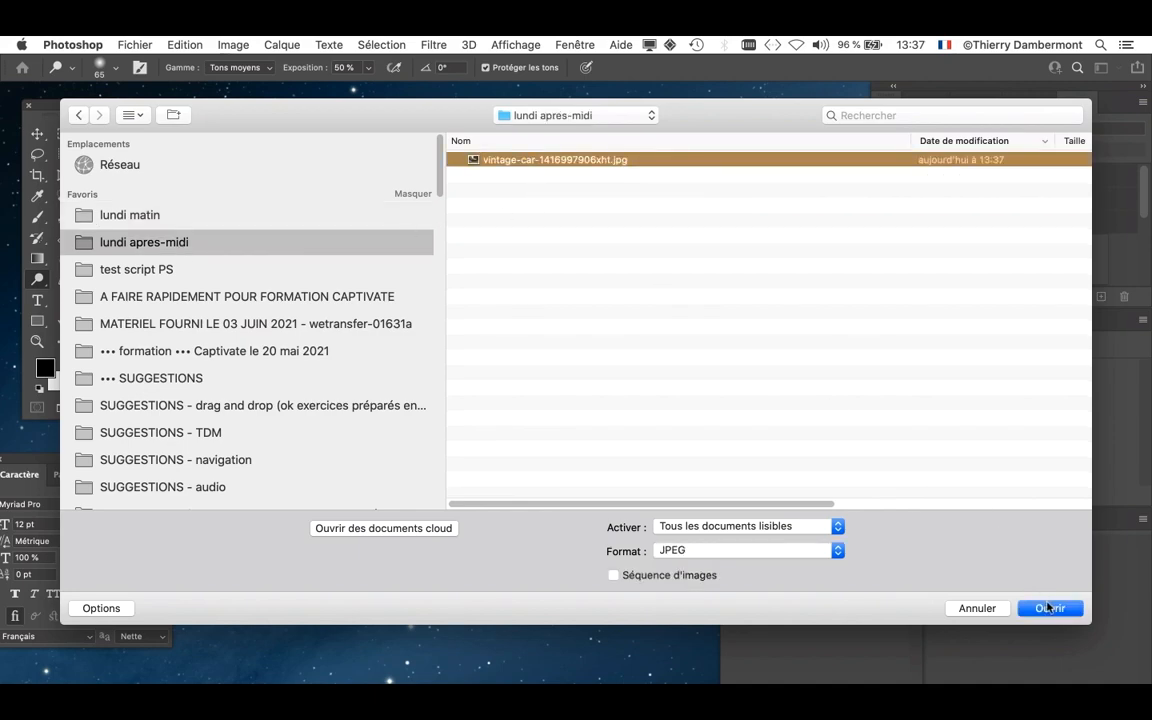
pyautogui.click(1048, 607)
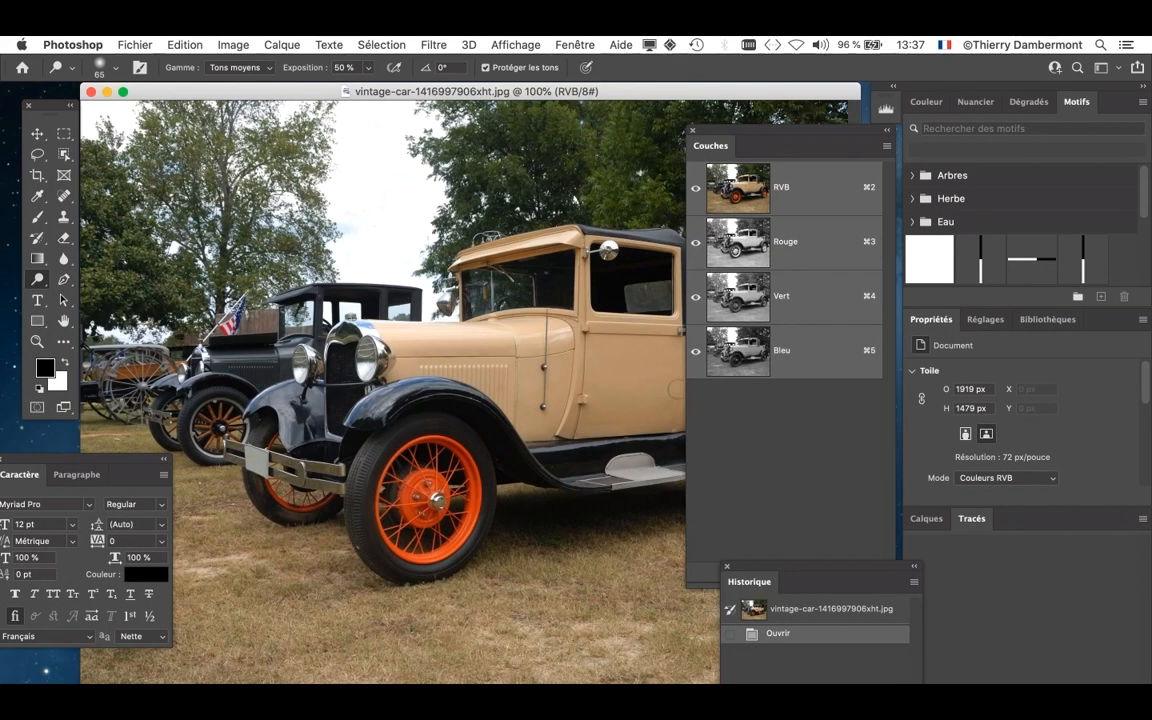
# - Switch to full-screen mode and close the Channels, History and Character panels
pyautogui.press('f')
pyautogui.hscroll(5, 512, 303)
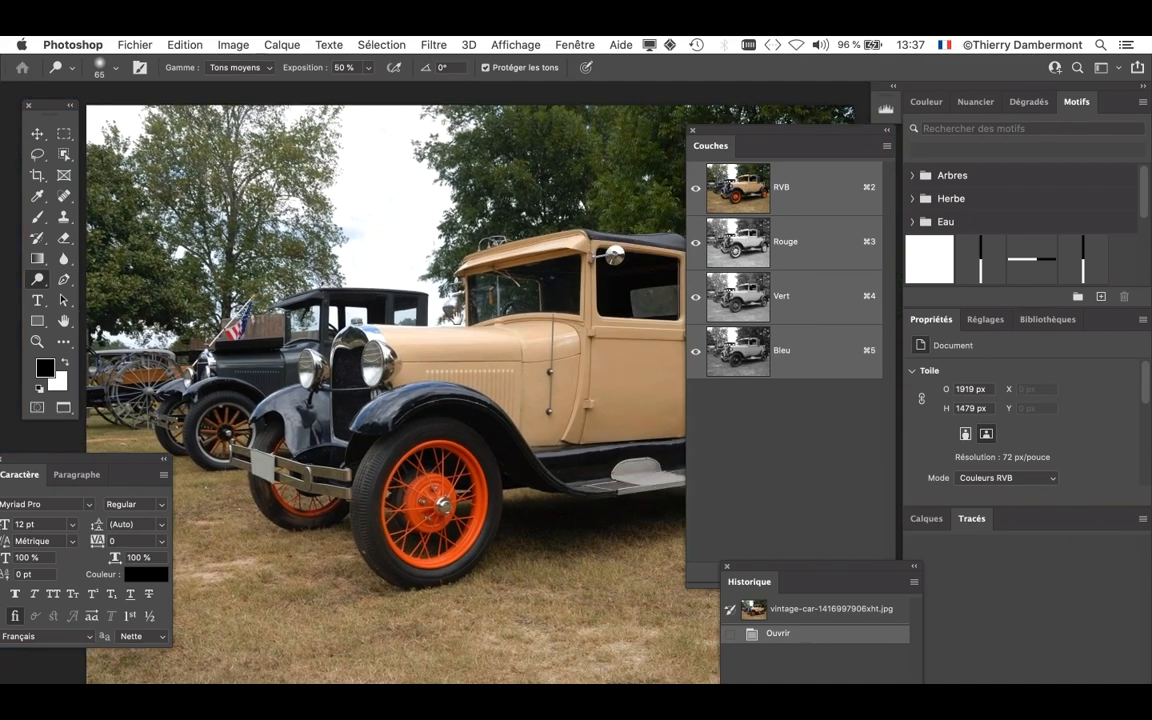
pyautogui.click(692, 130)
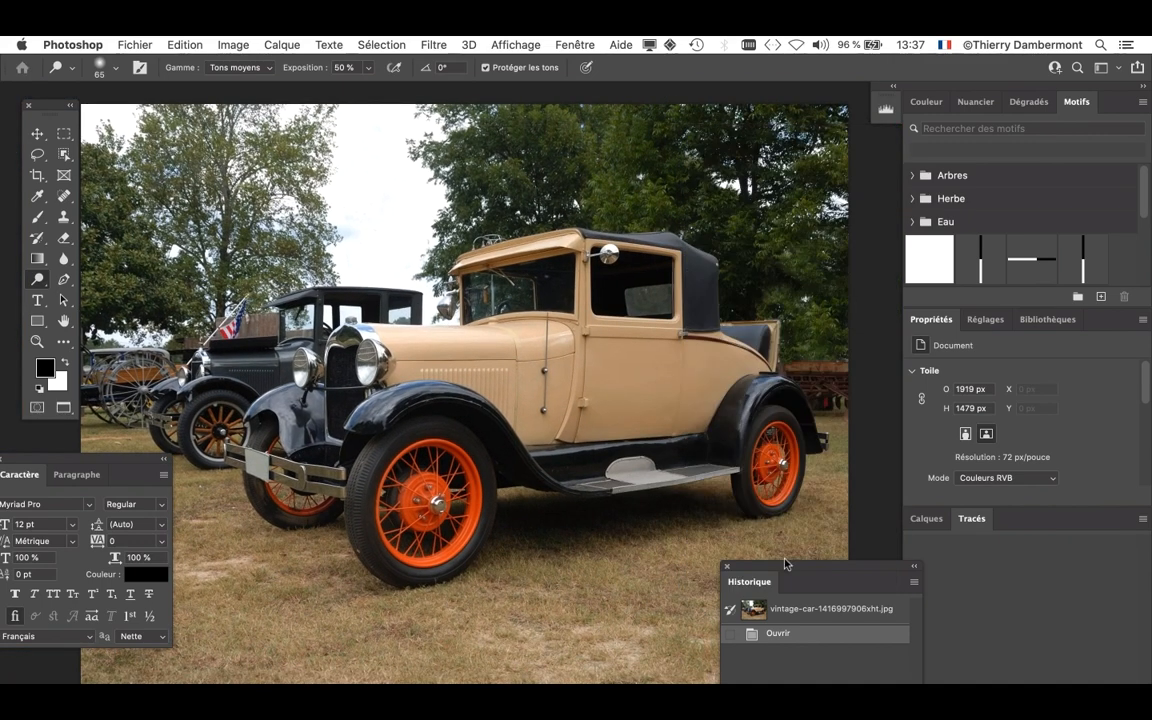
pyautogui.click(727, 566)
pyautogui.moveTo(16, 463); pyautogui.dragTo(166, 477)
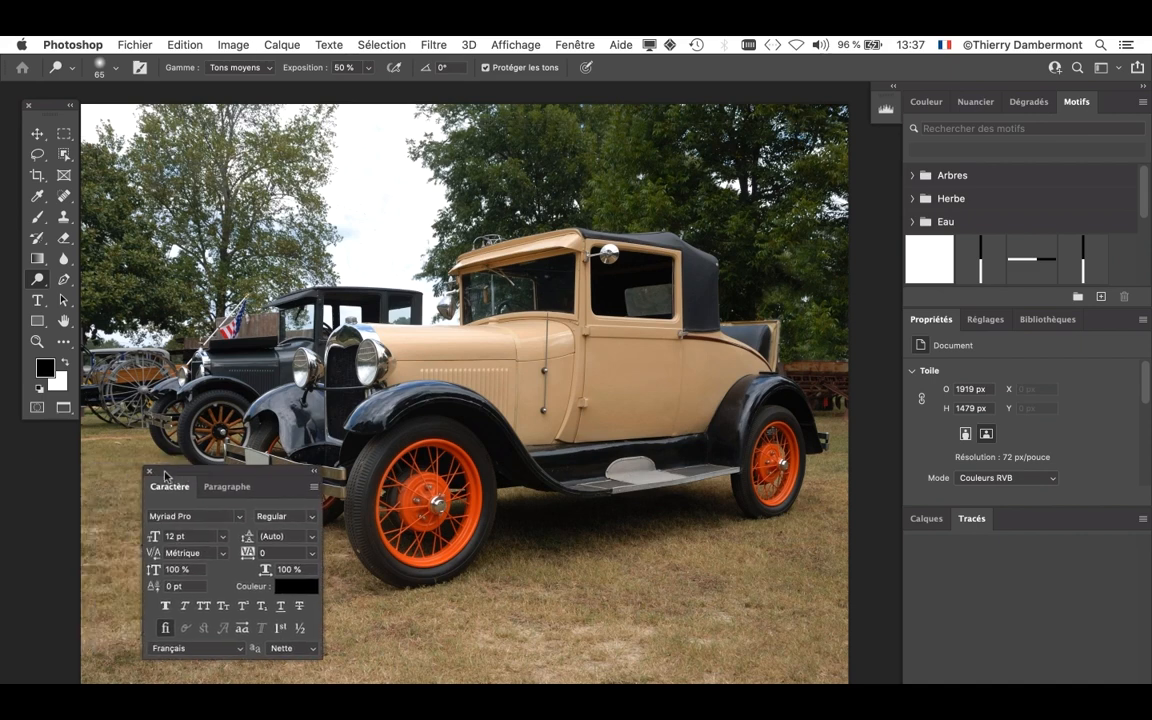
pyautogui.click(149, 471)
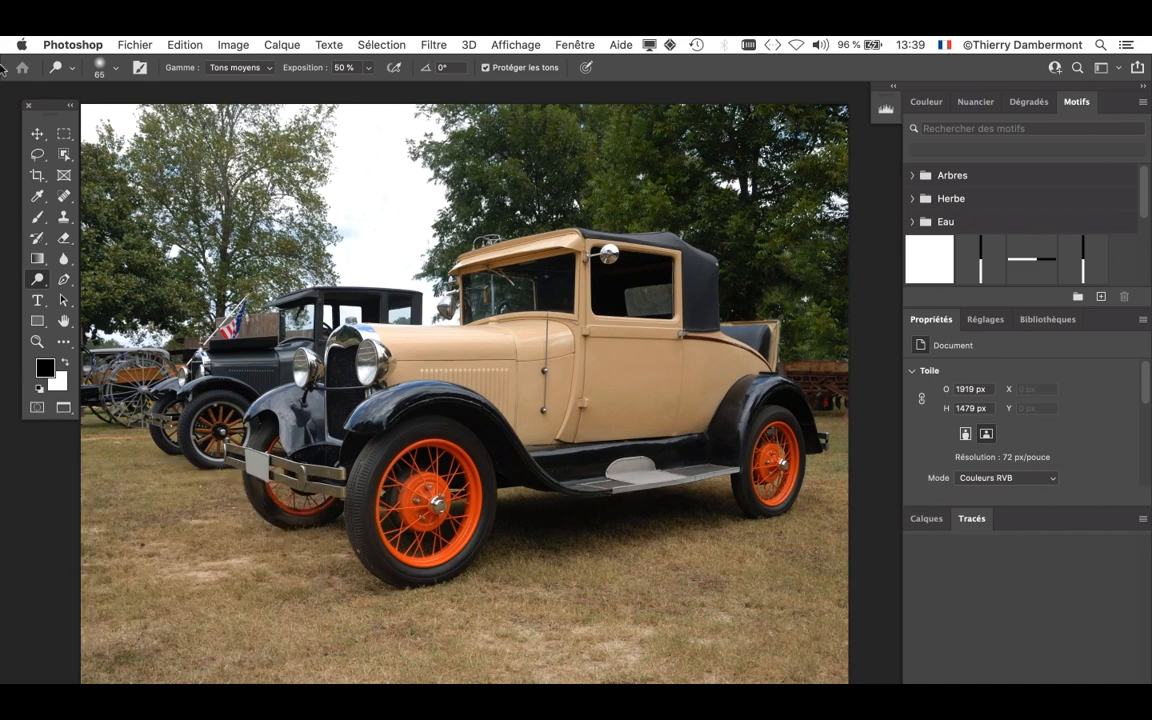
# - Nudge the tools panel and bring up the Préférences submenu from the Photoshop menu
pyautogui.moveTo(48, 104); pyautogui.dragTo(41, 101)
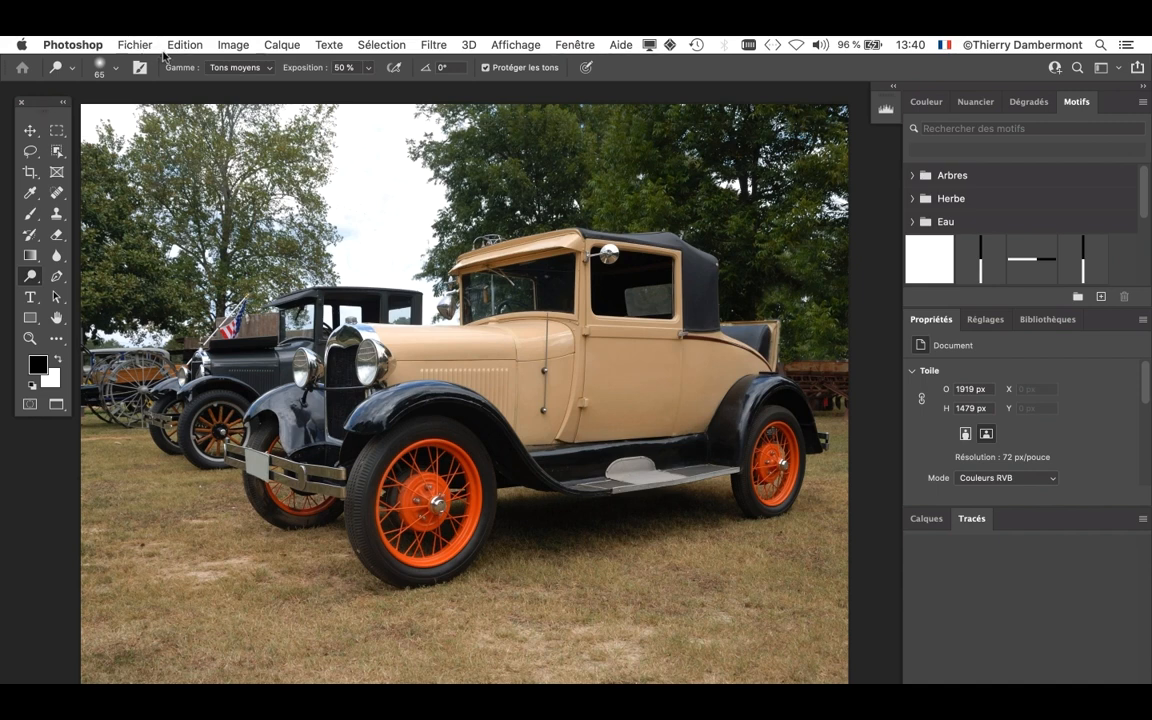
pyautogui.click(50, 44)
pyautogui.moveTo(84, 95)
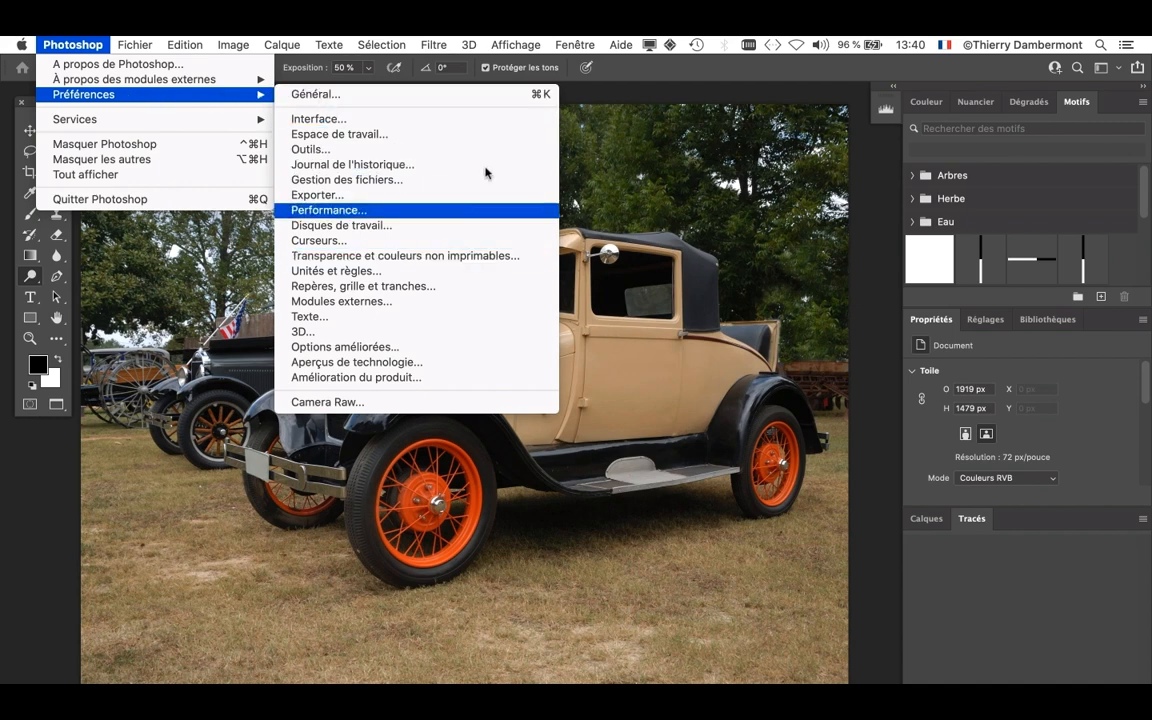
# - Open Preferences on the Performances page, showing 9860 Mo (70 %) of RAM allotted
pyautogui.click(437, 96)
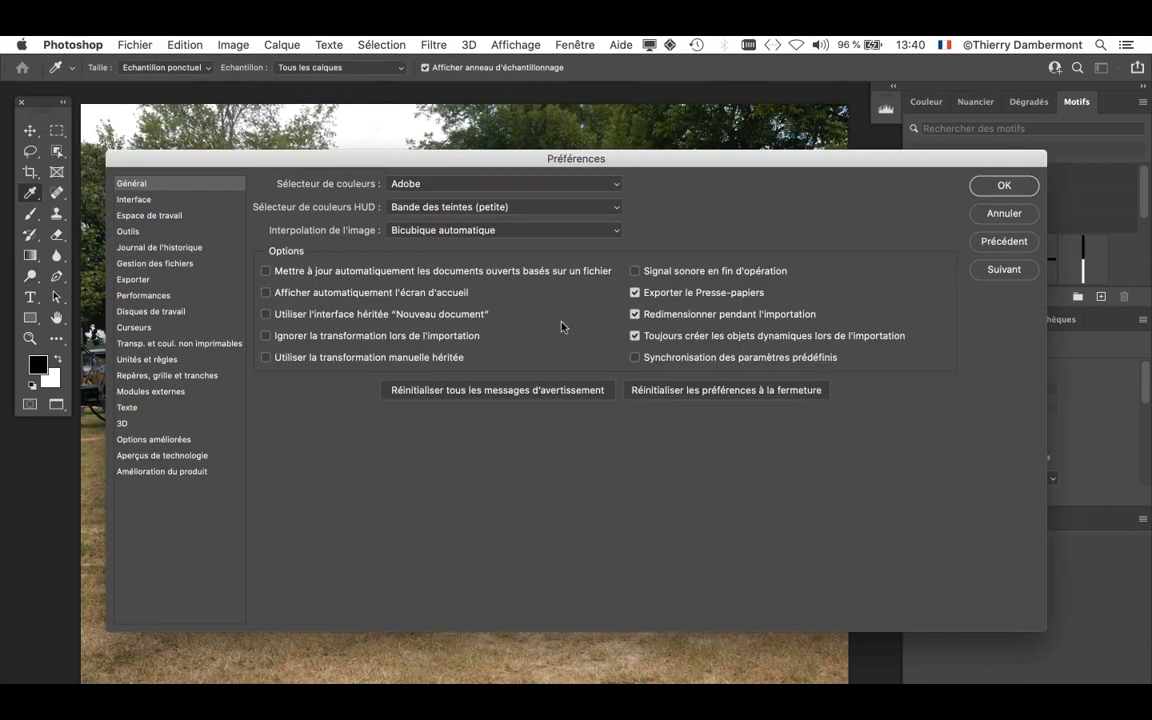
pyautogui.click(181, 298)
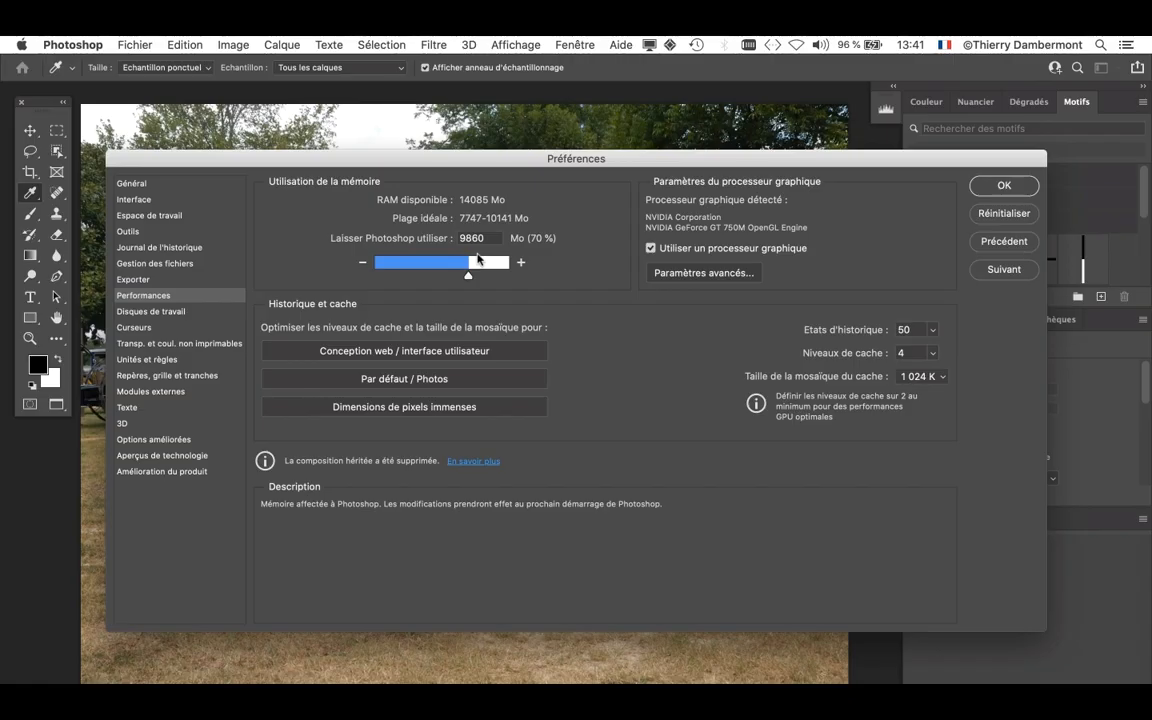
# - Show the Disques de travail page, with MacBookPro active and 150,60 Go free
pyautogui.press('alt')
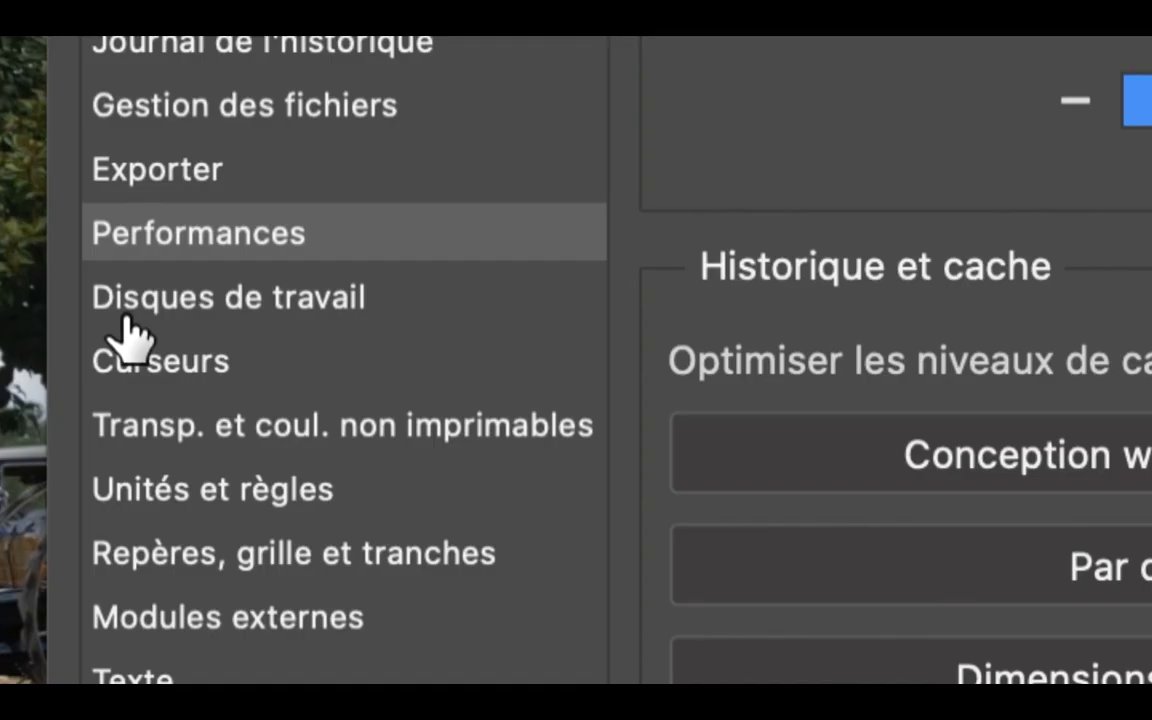
pyautogui.click(122, 315)
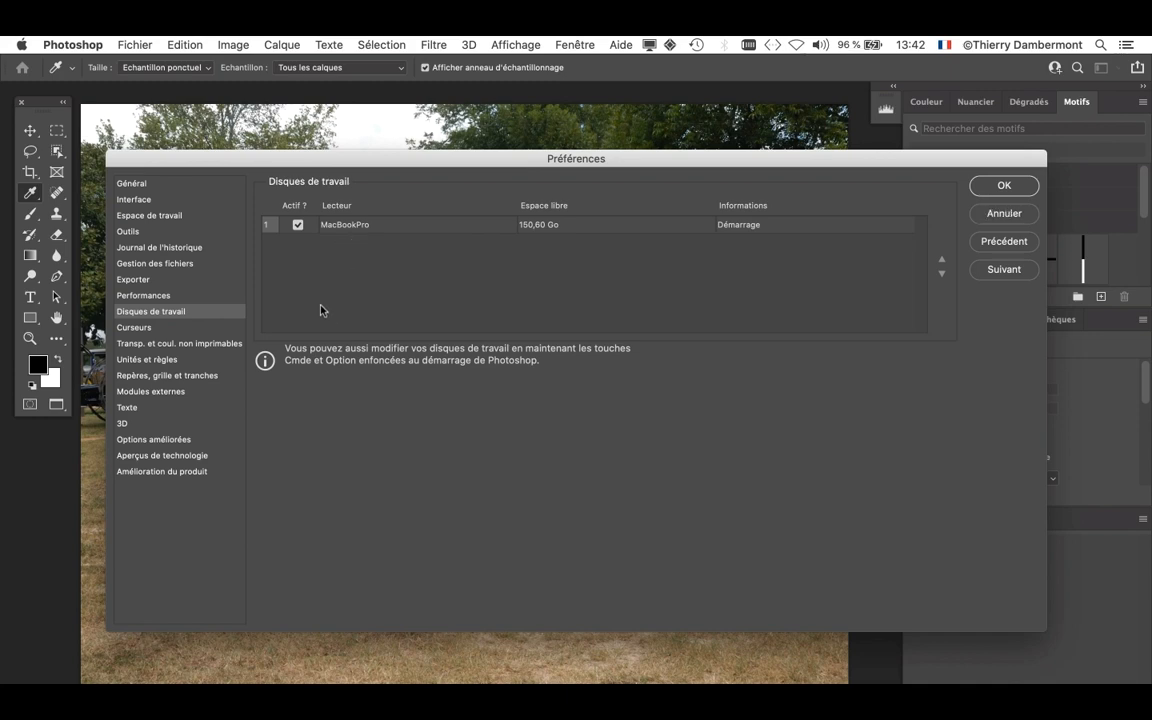
# - Return to the Performances page: 9860 Mo RAM, 50 history states, cache levels 4
pyautogui.press('alt')
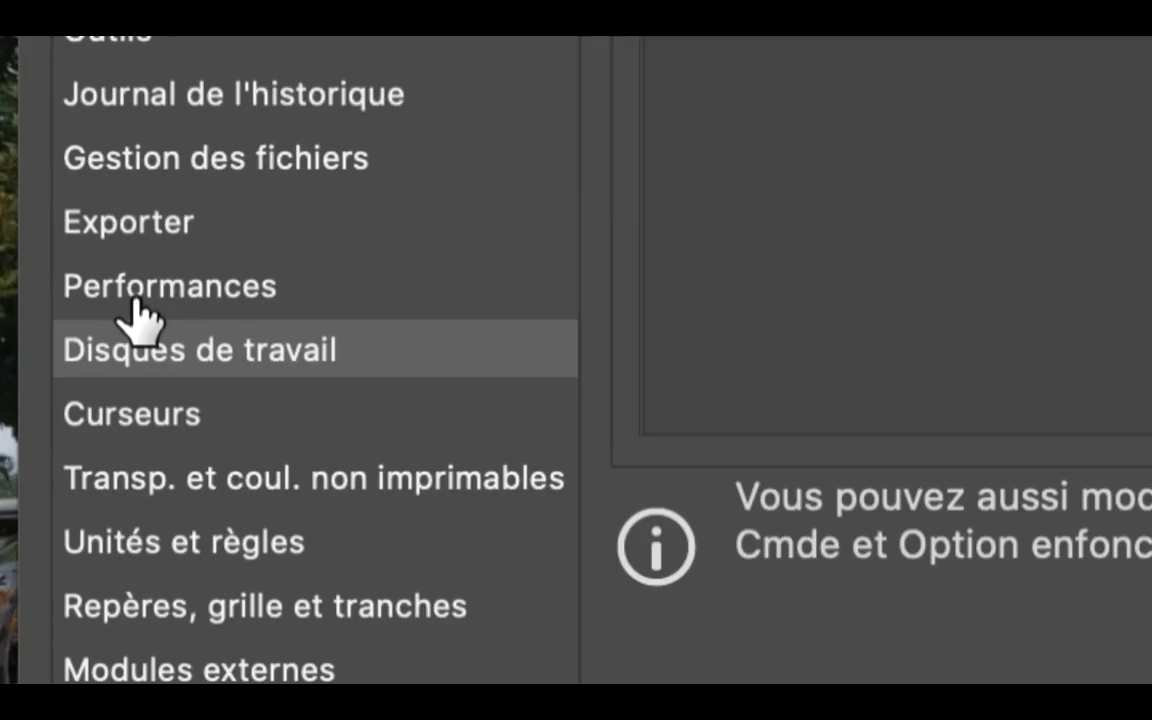
pyautogui.click(135, 300)
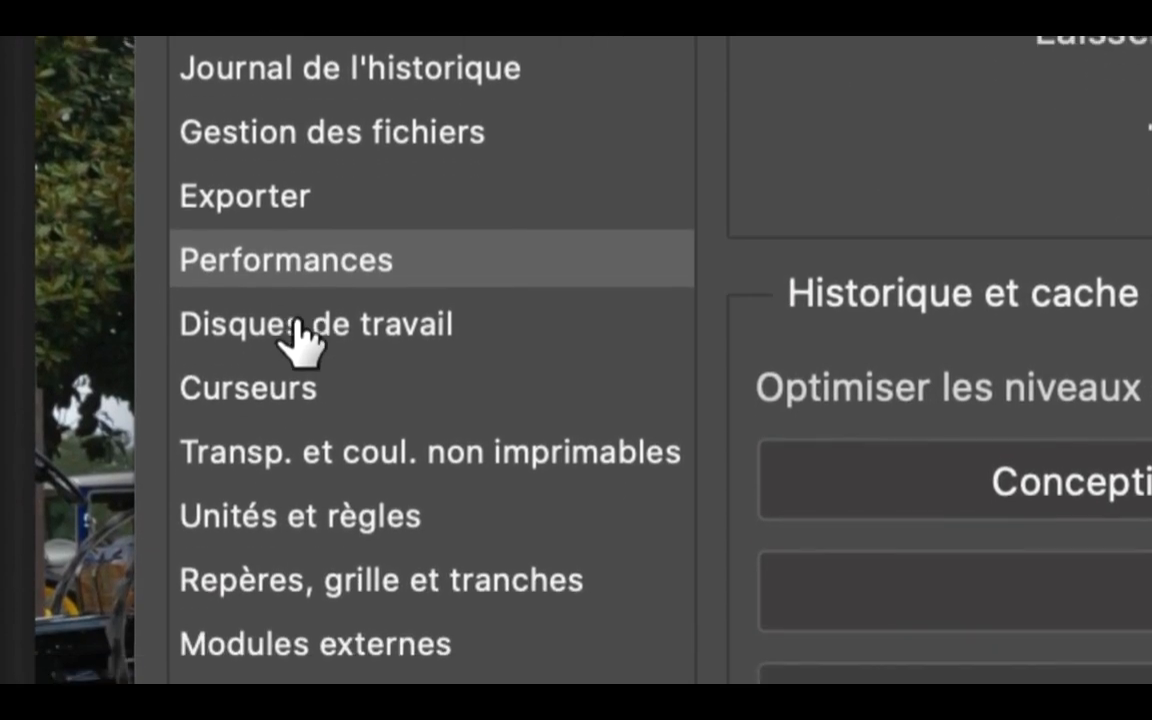
# - Check the Performances history and cache settings, leaving cache levels at 4 unchanged
pyautogui.click(298, 334)
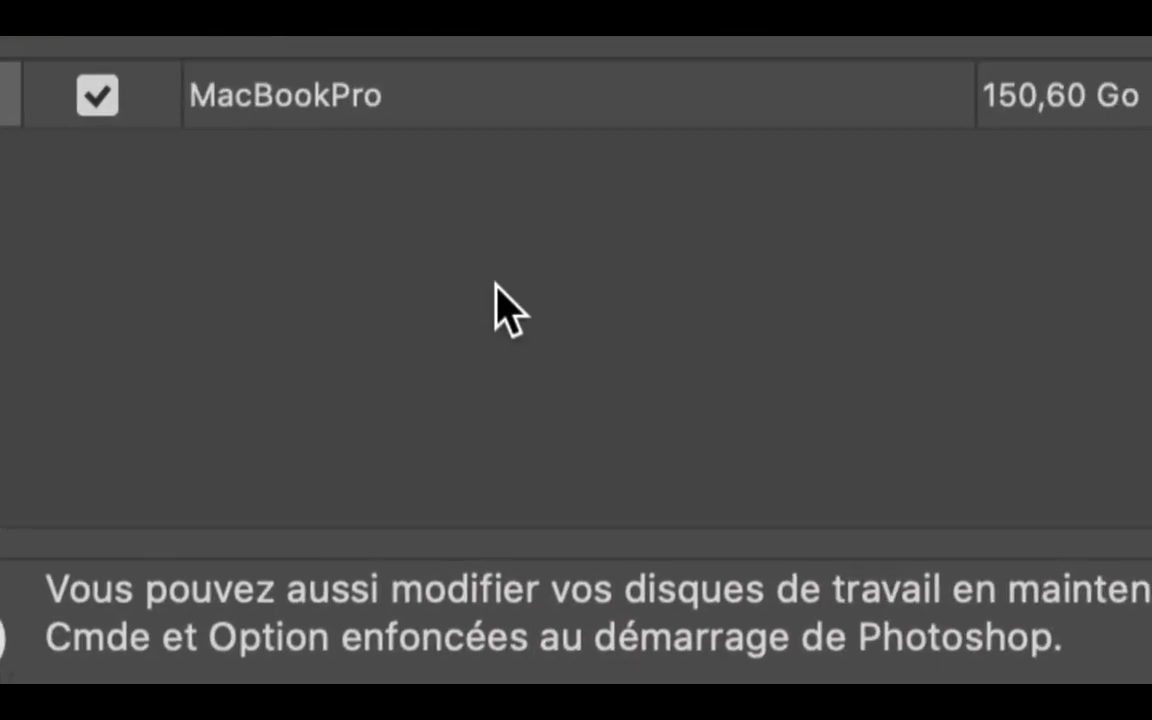
pyautogui.click(326, 316)
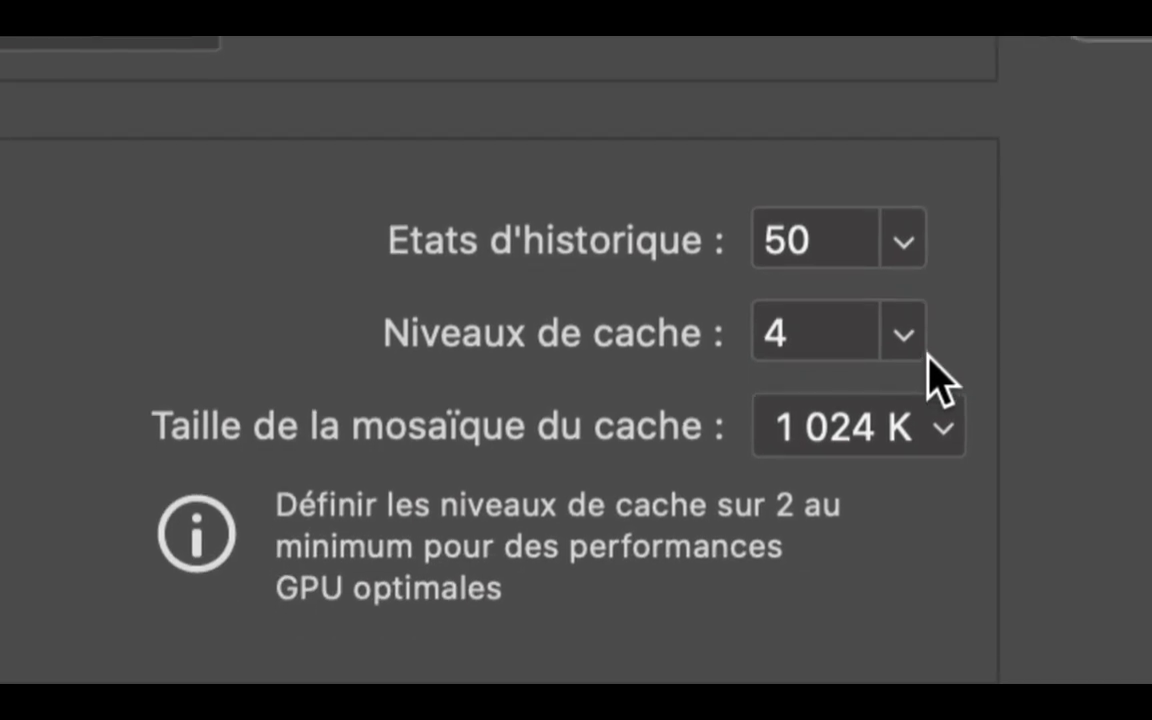
pyautogui.click(916, 335)
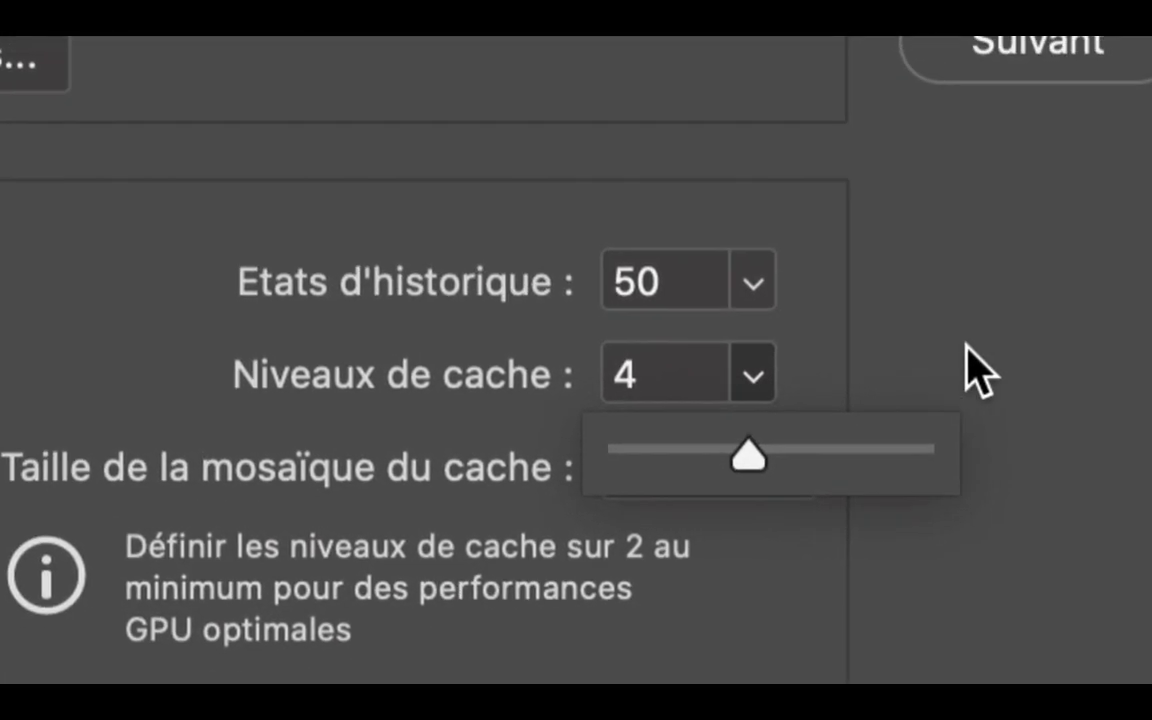
pyautogui.click(1148, 281)
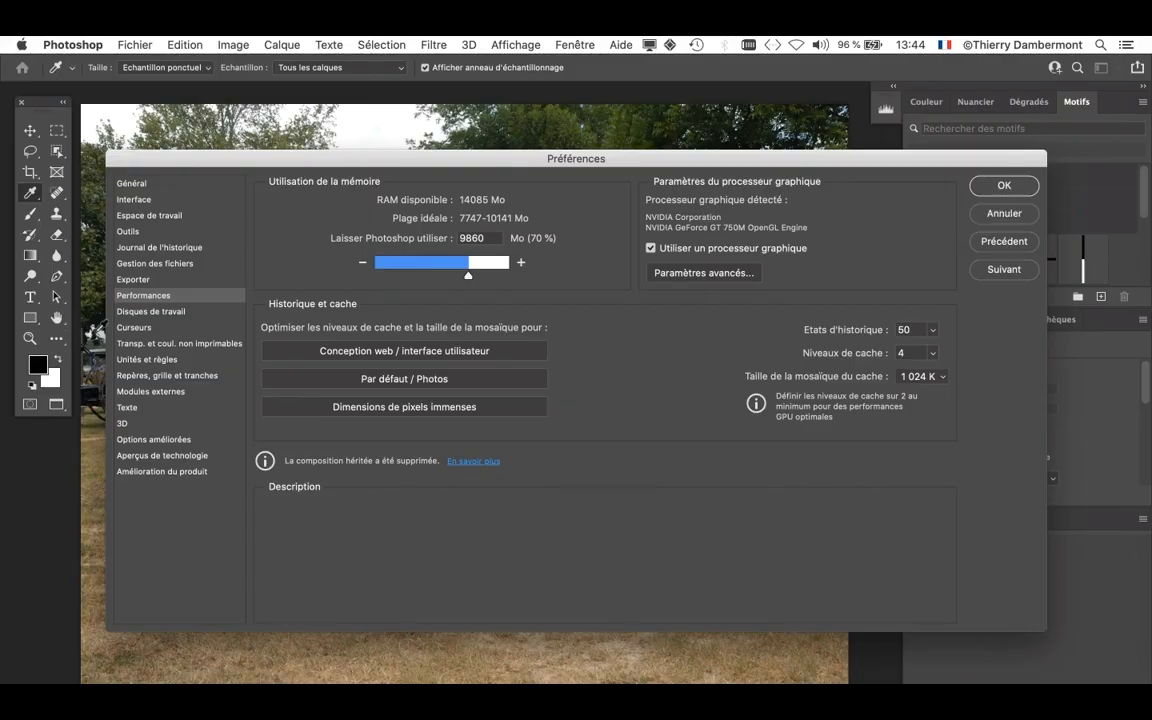
pyautogui.press('alt')
pyautogui.press('alt')
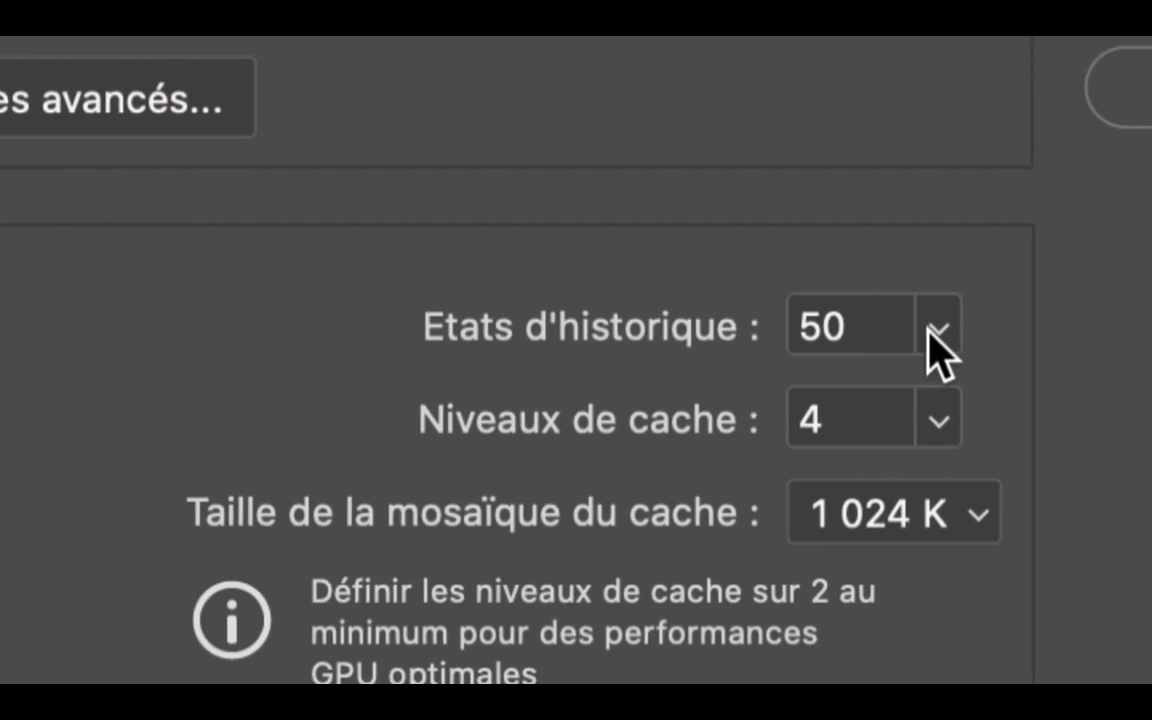
# - Raise the history states from 50 to the maximum of 1000
pyautogui.click(955, 328)
pyautogui.moveTo(931, 360); pyautogui.dragTo(1126, 348)
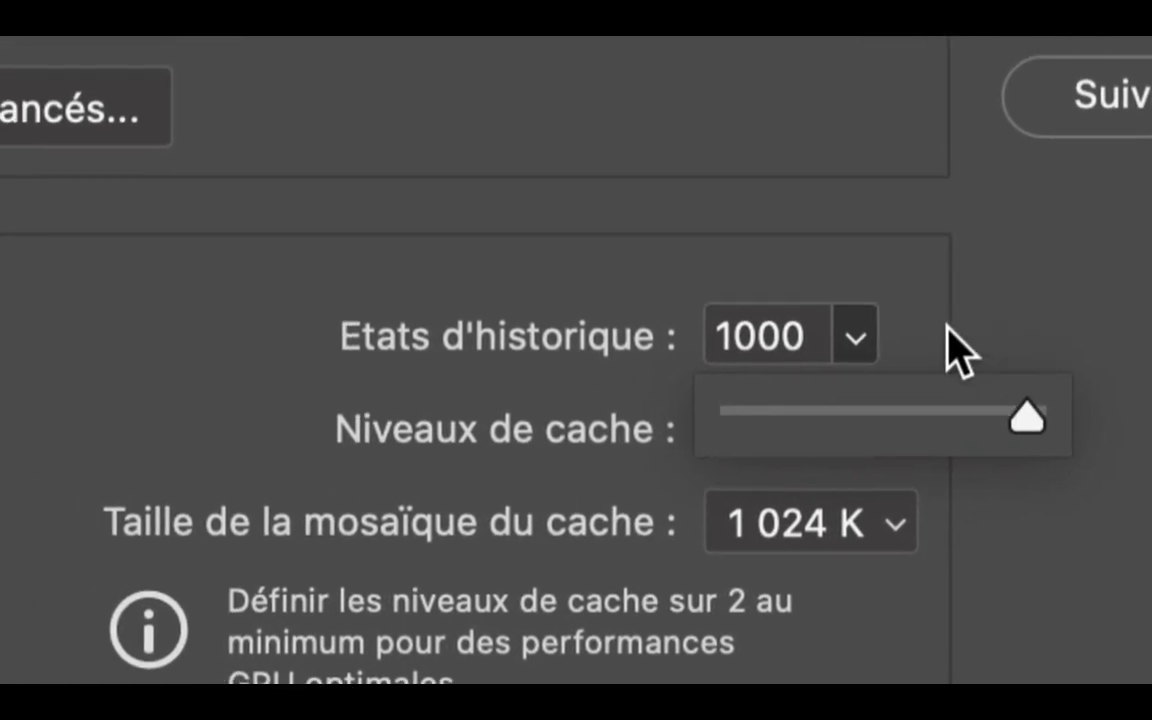
pyautogui.click(948, 328)
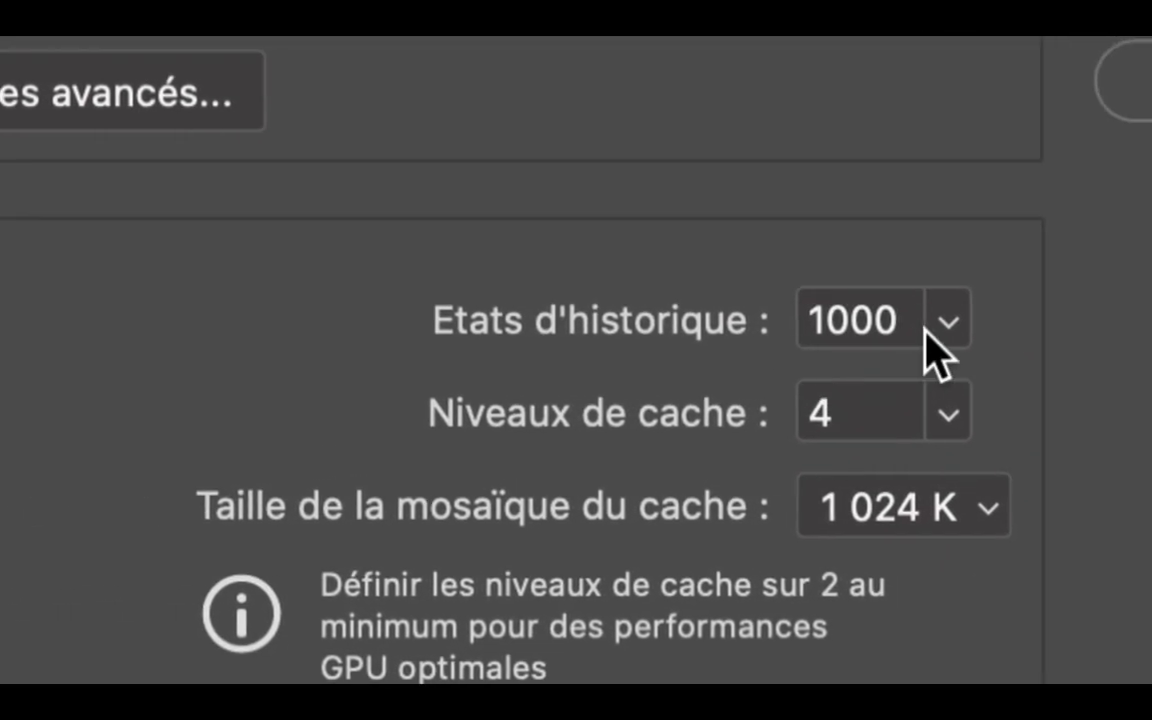
# - Lower history states to 100 and confirm the Preferences with OK
pyautogui.click(948, 324)
pyautogui.moveTo(952, 400); pyautogui.dragTo(808, 403)
pyautogui.moveTo(900, 350); pyautogui.dragTo(913, 265)
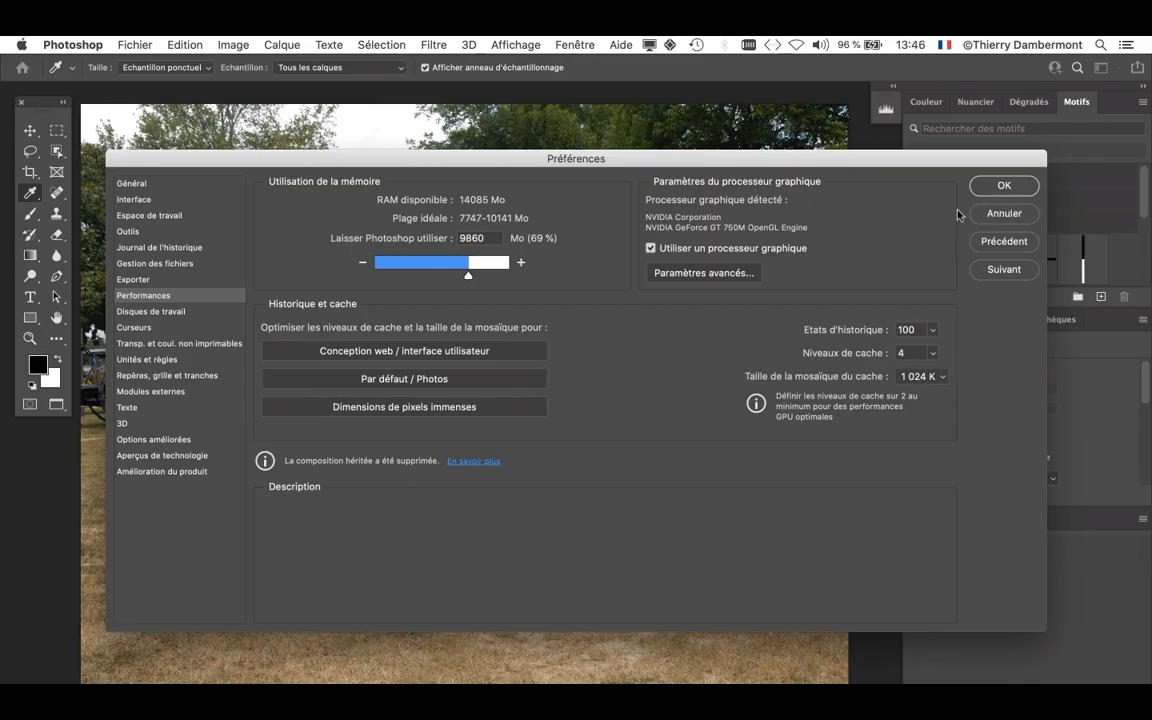
pyautogui.click(1003, 186)
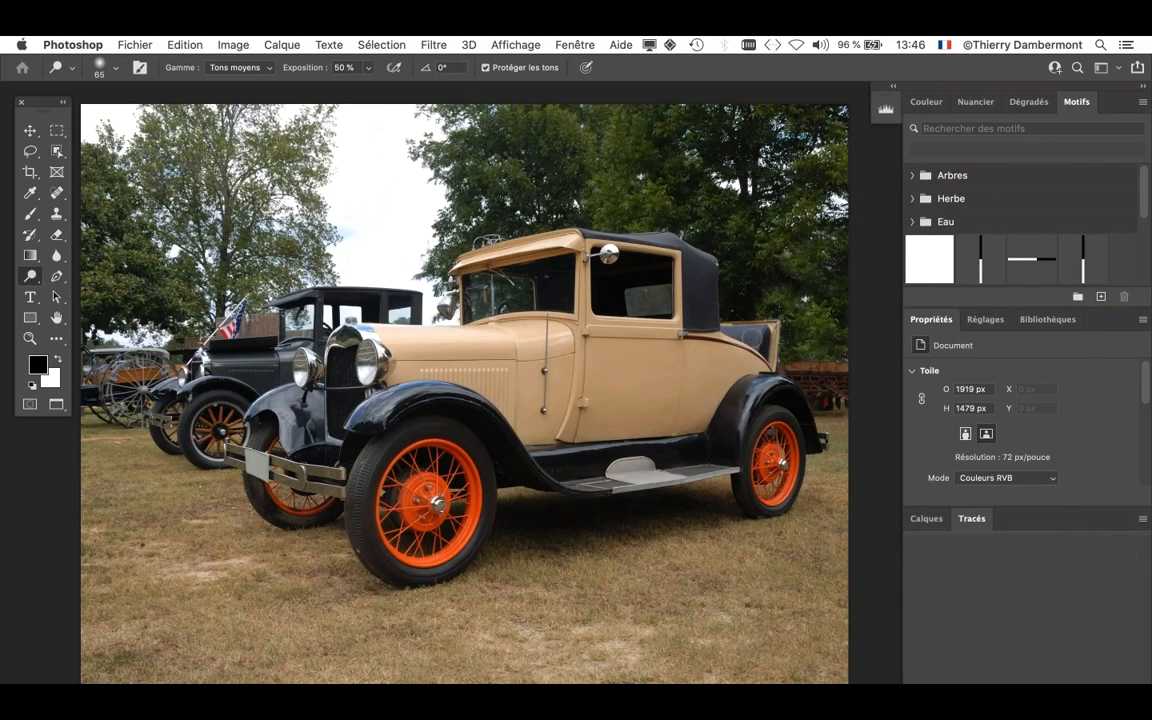
# - Zoom out with Cmd+minus and shift the whole car photo toward the upper left
pyautogui.press('super+minus')
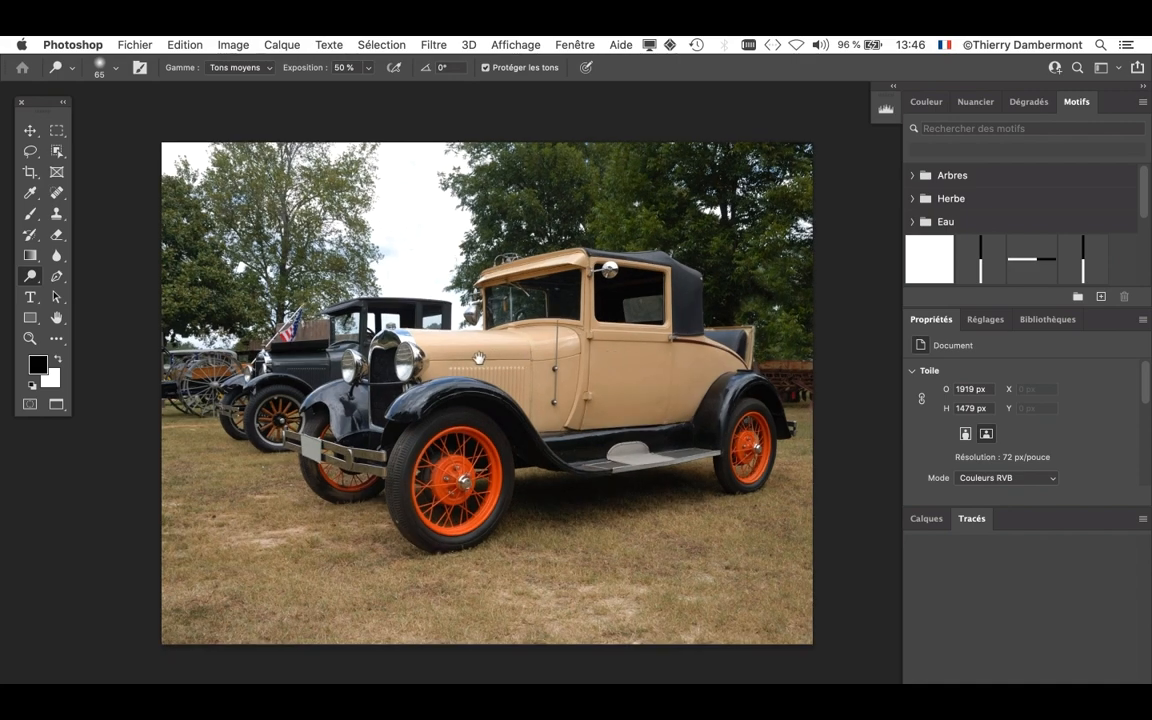
pyautogui.hscroll(5, 431, 321)
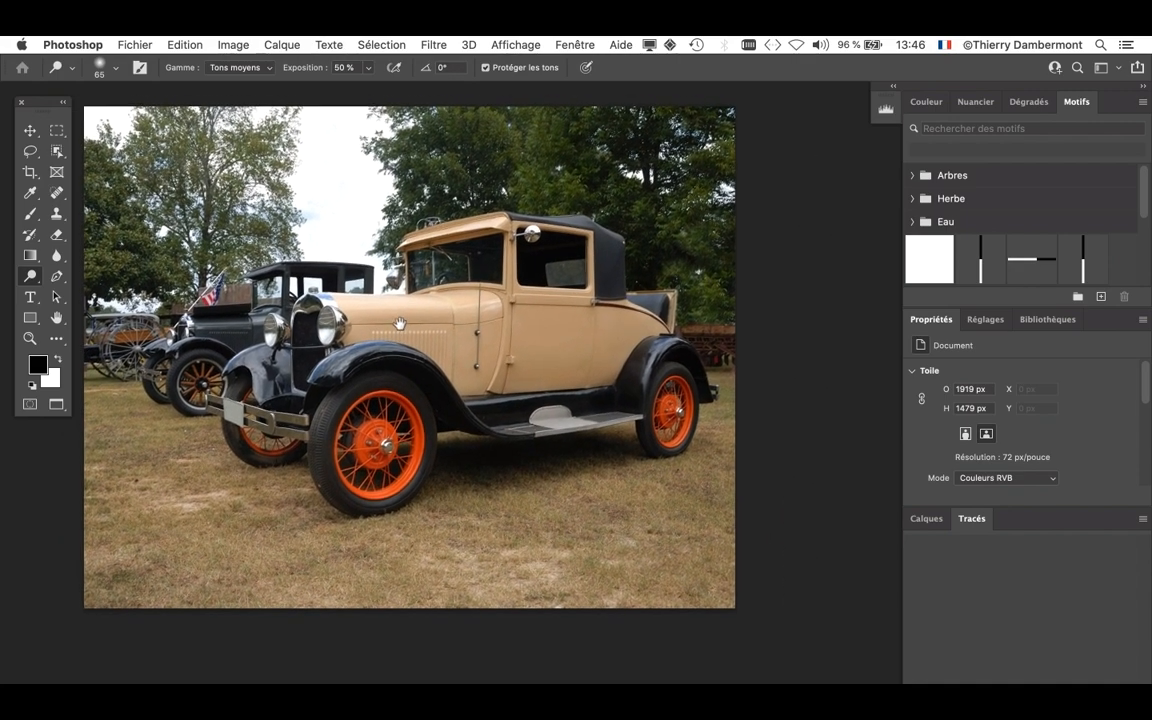
pyautogui.scroll(1, 560, 345)
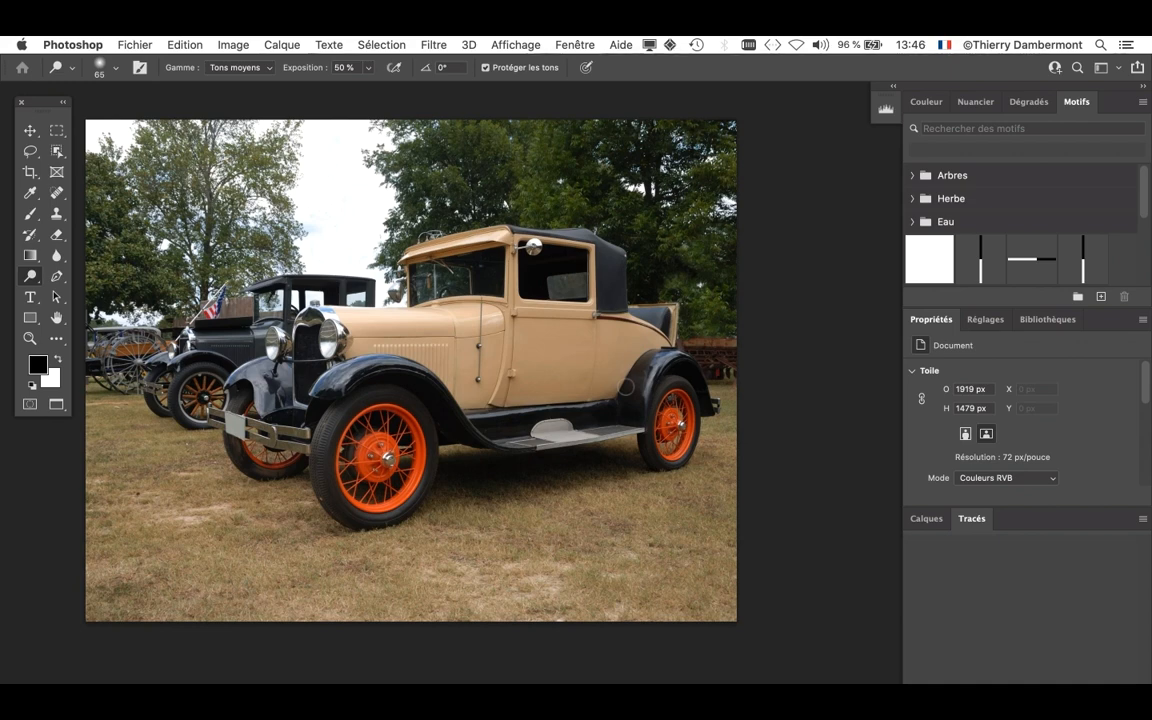
pyautogui.scroll(-2, 446, 363)
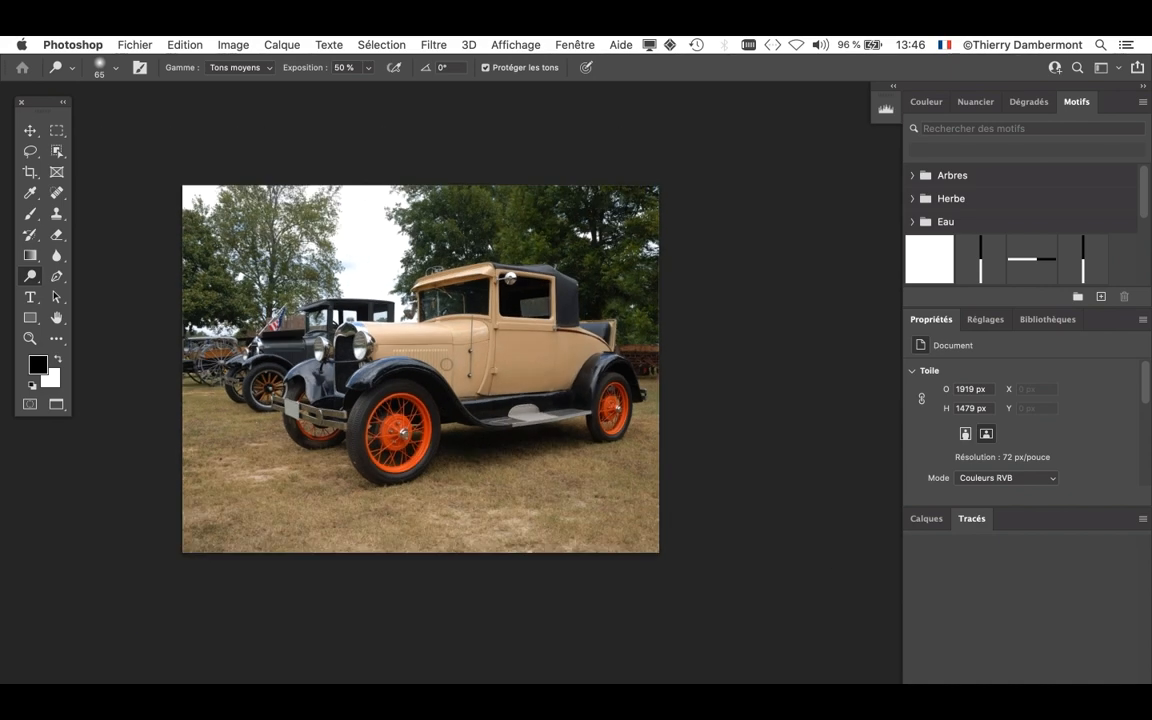
pyautogui.hscroll(3, 584, 258)
pyautogui.scroll(-2, 584, 258)
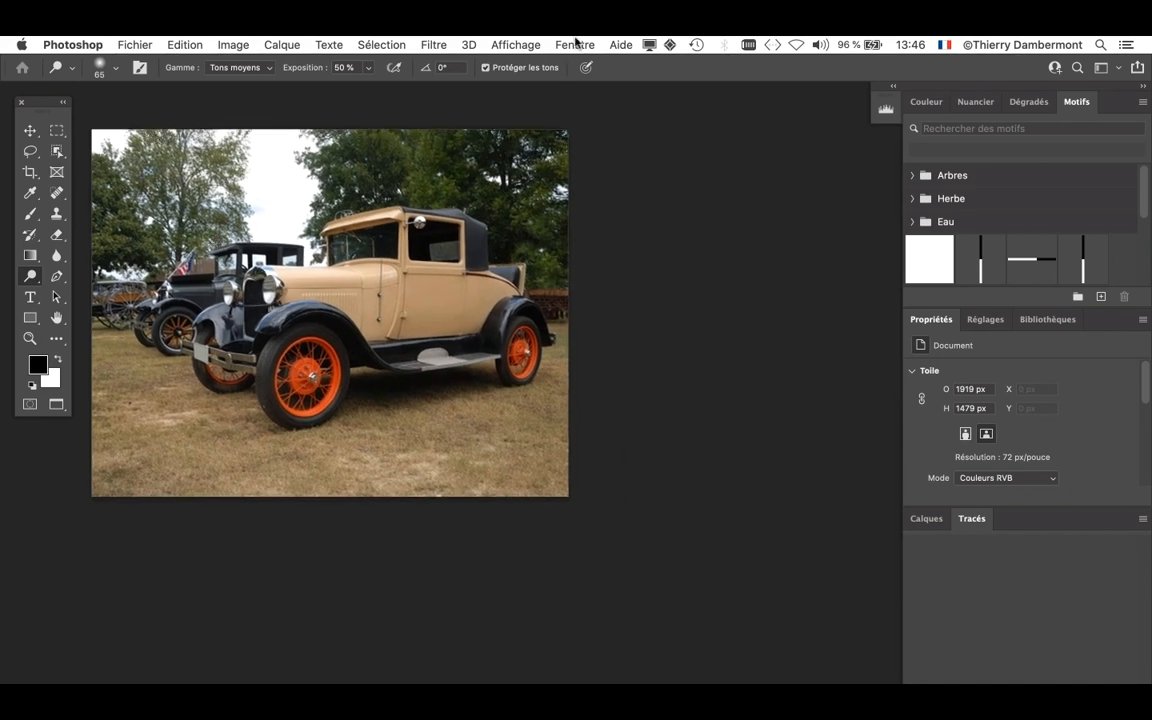
pyautogui.click(576, 44)
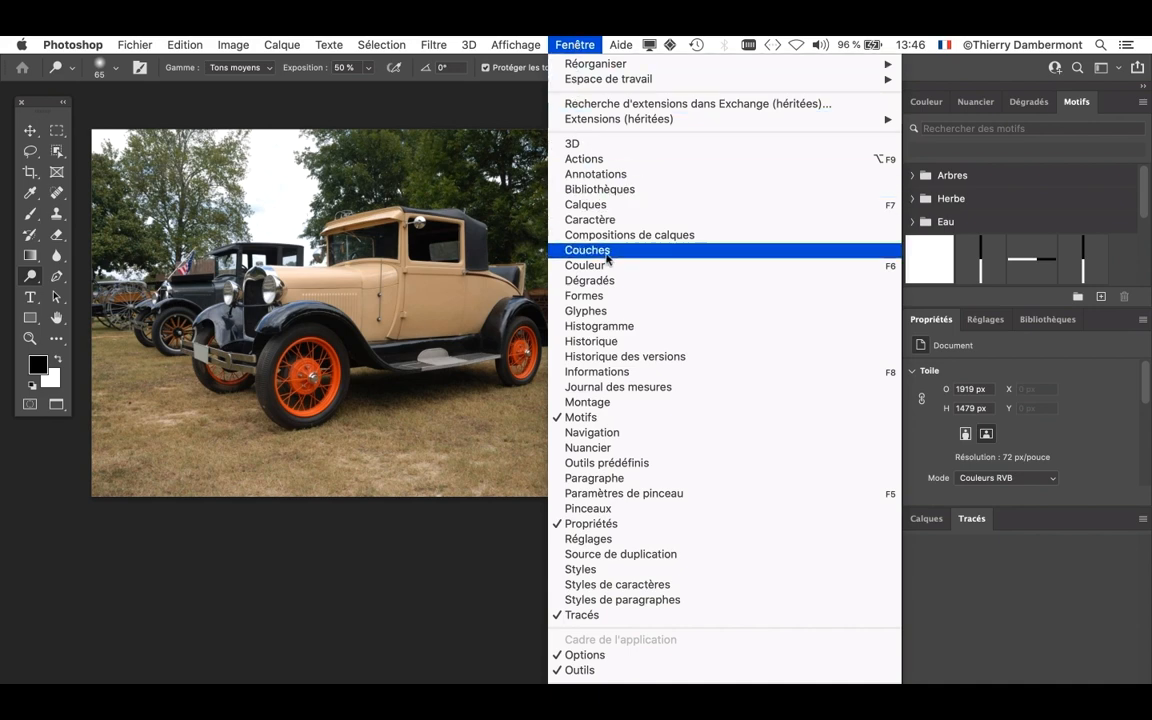
# - Show the History panel from Fenêtre and float it, enlarged, beside the car photo
pyautogui.click(625, 341)
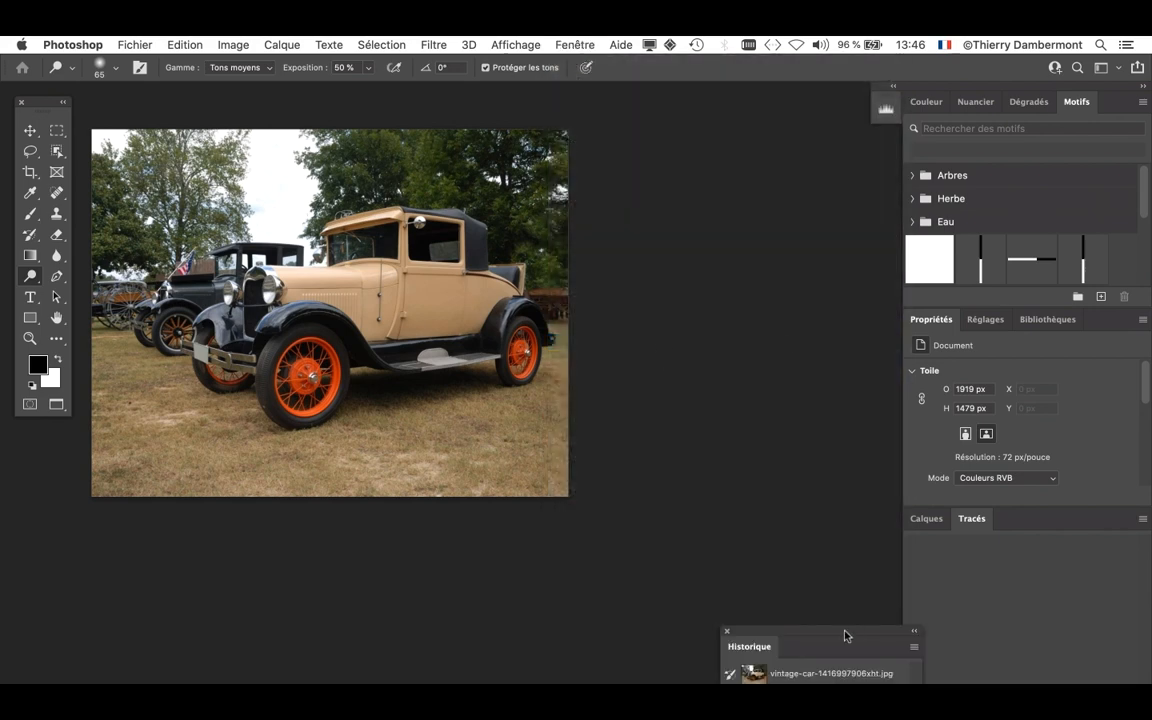
pyautogui.moveTo(843, 632); pyautogui.dragTo(676, 149)
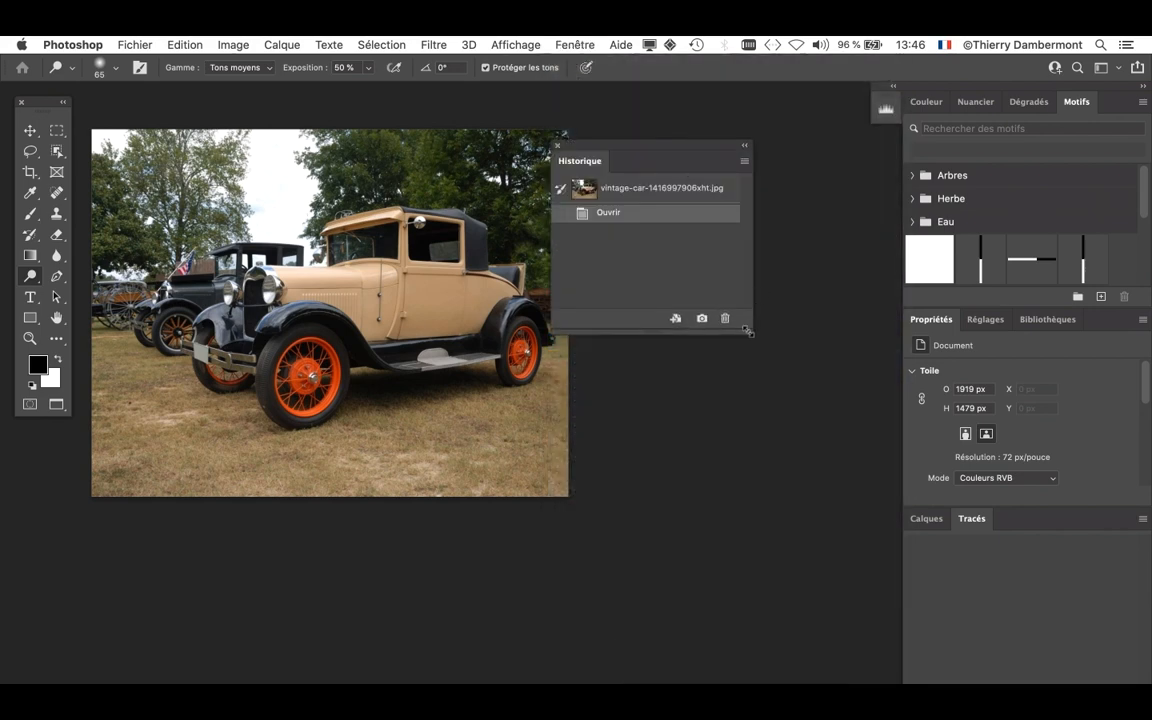
pyautogui.moveTo(750, 325); pyautogui.dragTo(831, 632)
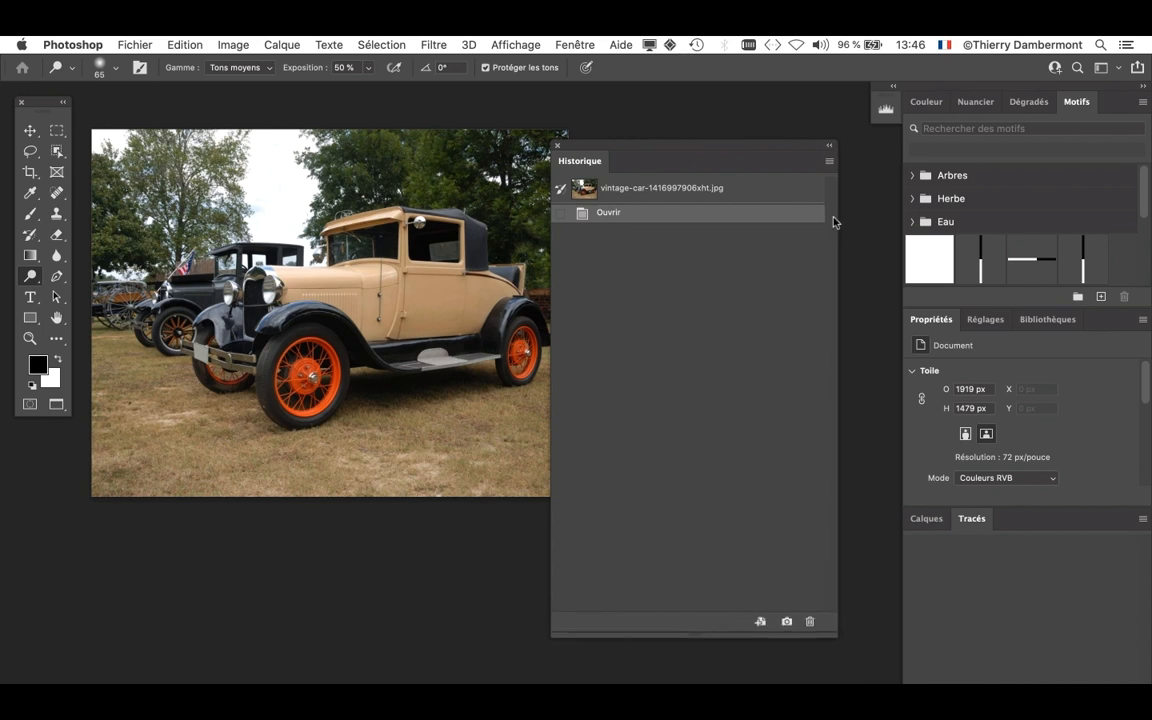
# - Shorten the History panel and open Options d'historique from its panel menu
pyautogui.click(829, 162)
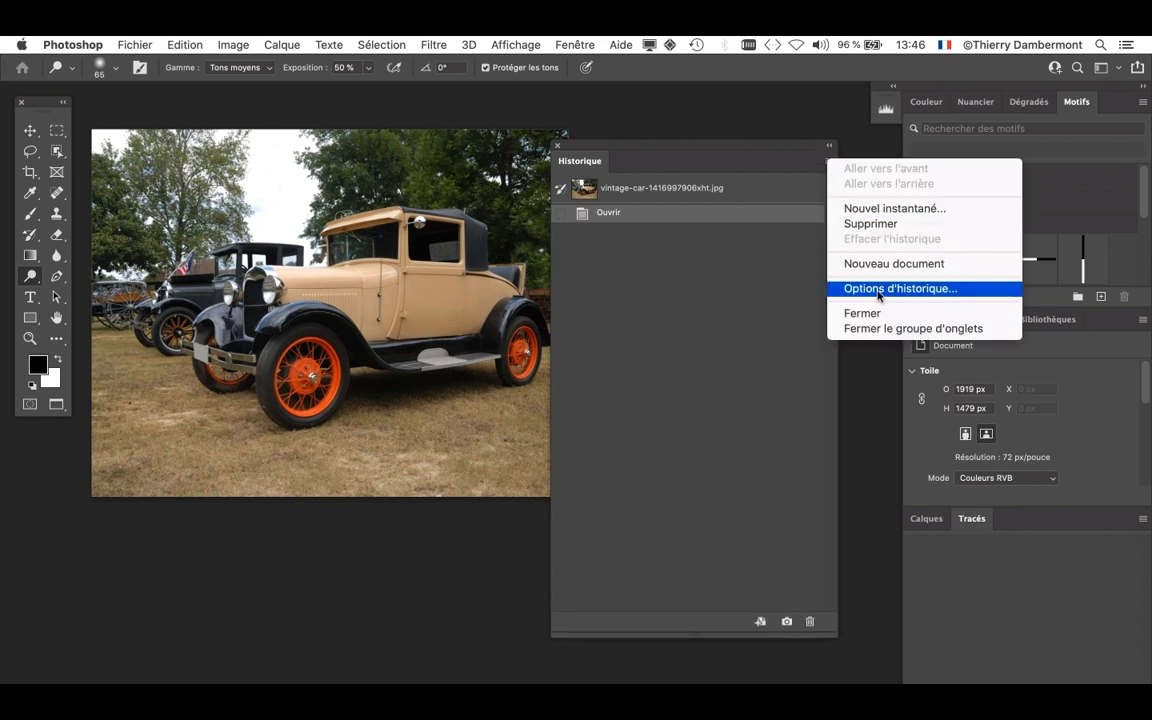
pyautogui.click(756, 329)
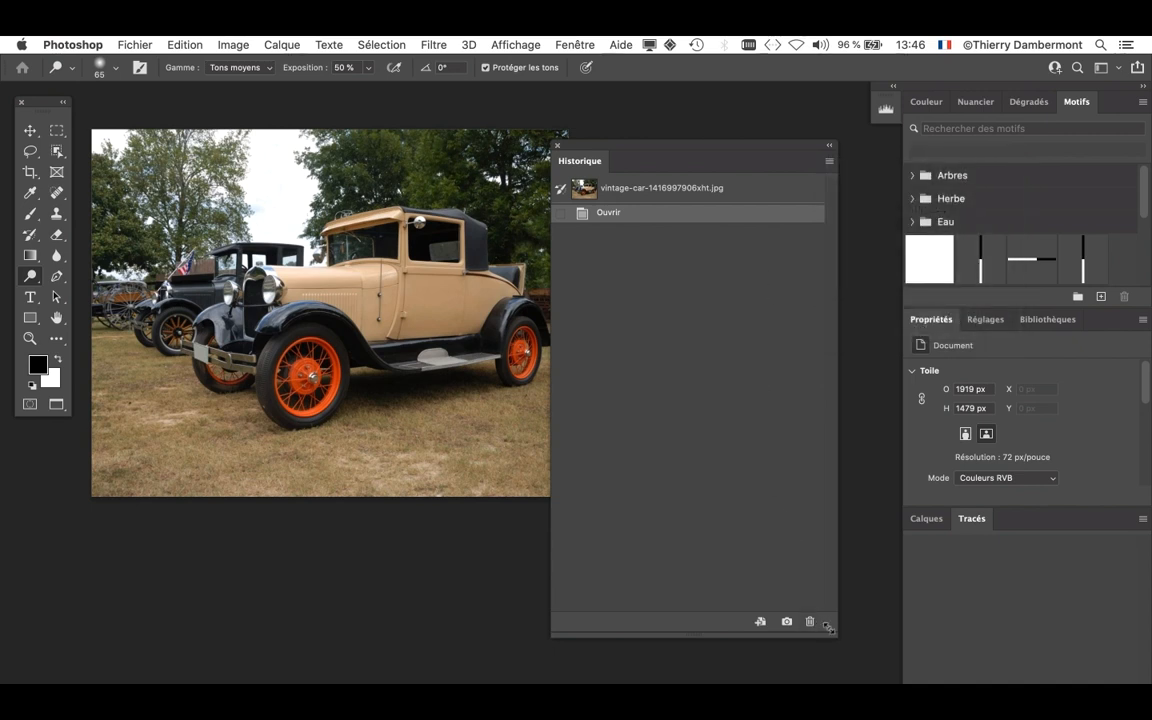
pyautogui.moveTo(816, 636); pyautogui.dragTo(806, 420)
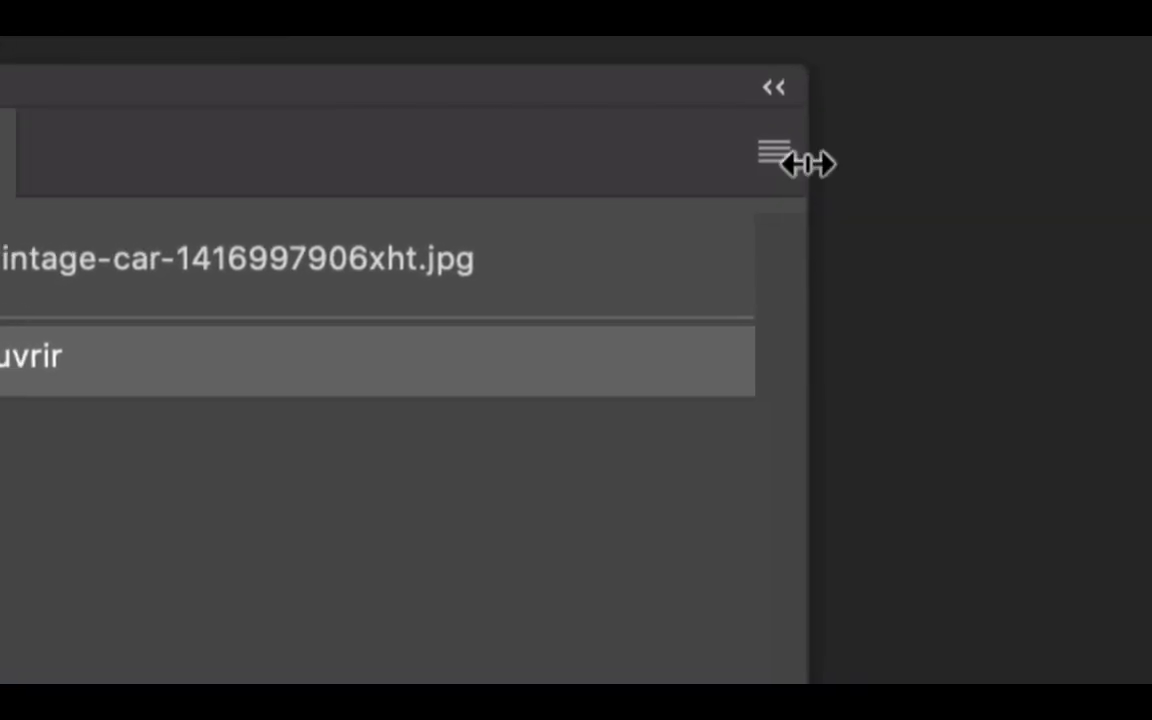
pyautogui.click(775, 154)
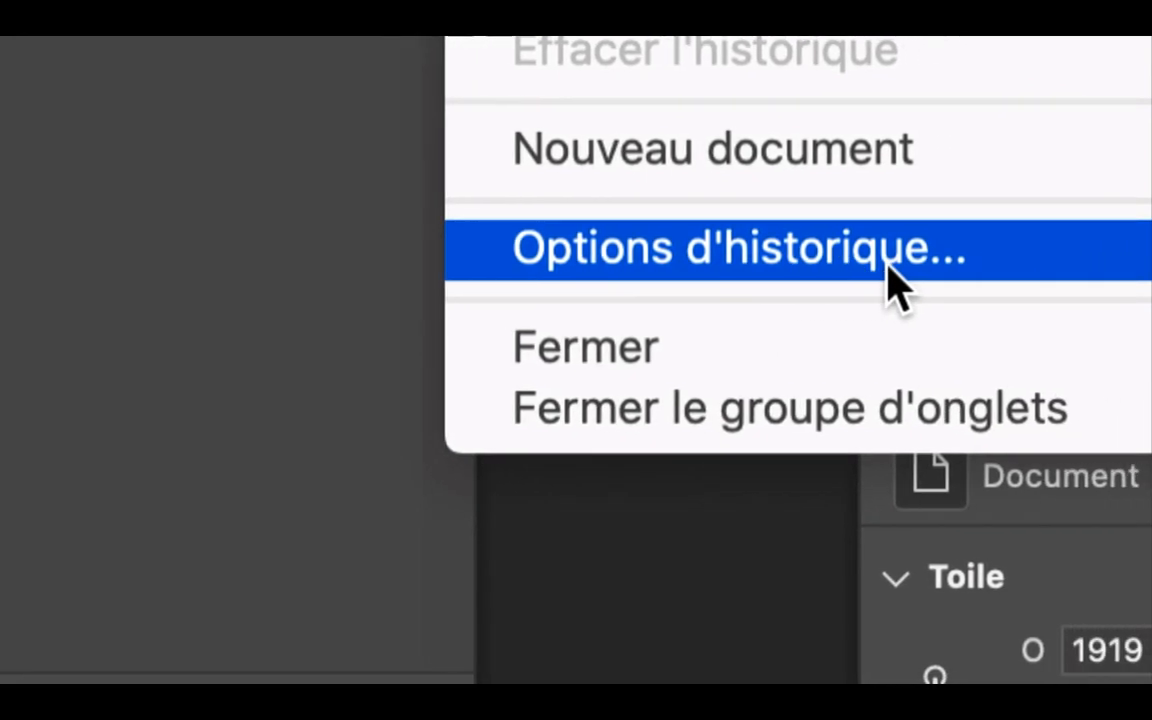
pyautogui.click(887, 267)
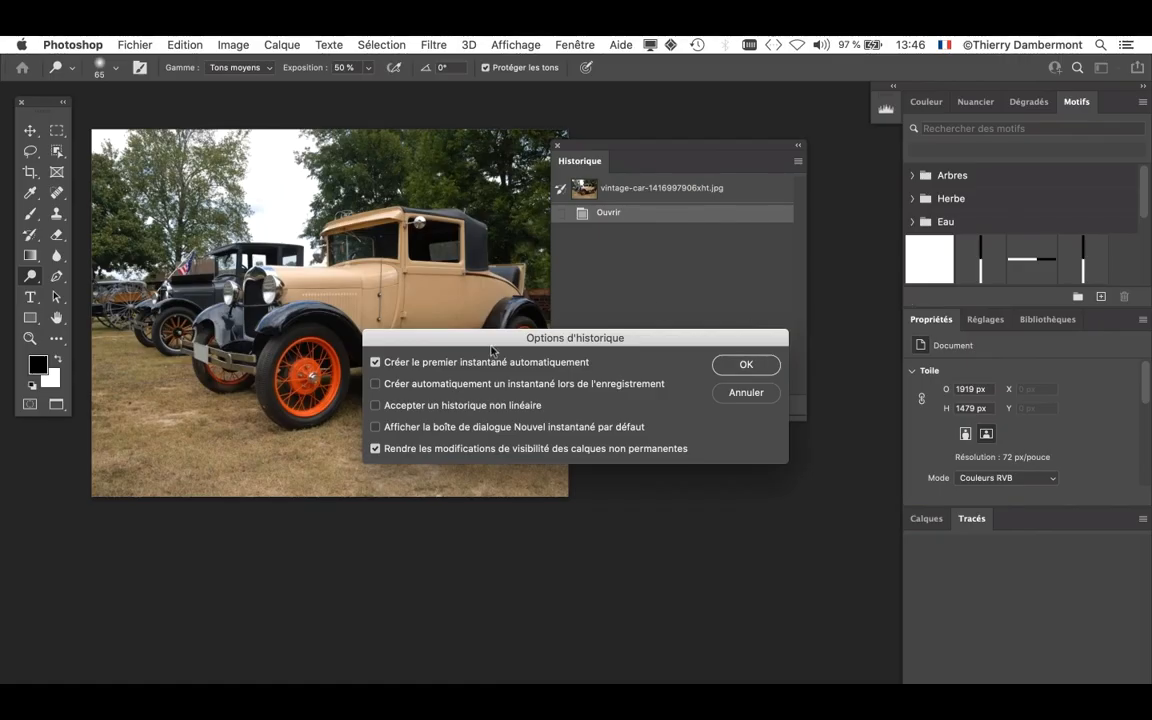
# - Check 'Accepter un historique non linéaire' in the history options and confirm with OK
pyautogui.moveTo(405, 374); pyautogui.dragTo(410, 331)
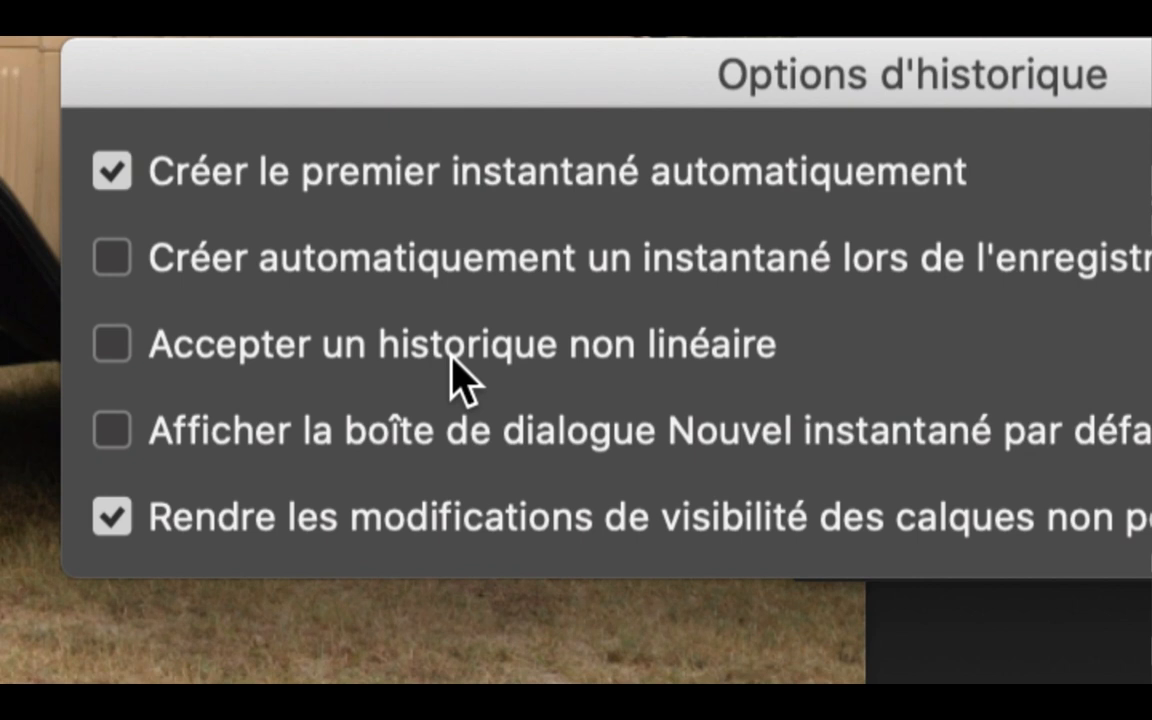
pyautogui.click(452, 358)
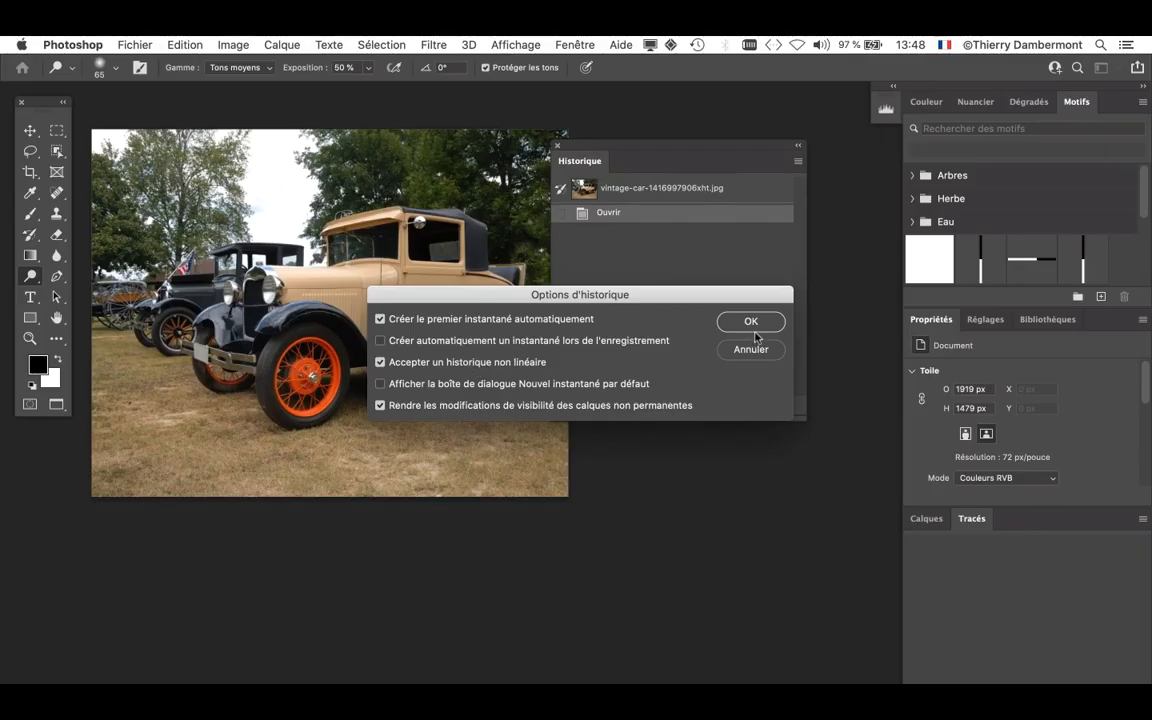
pyautogui.click(745, 321)
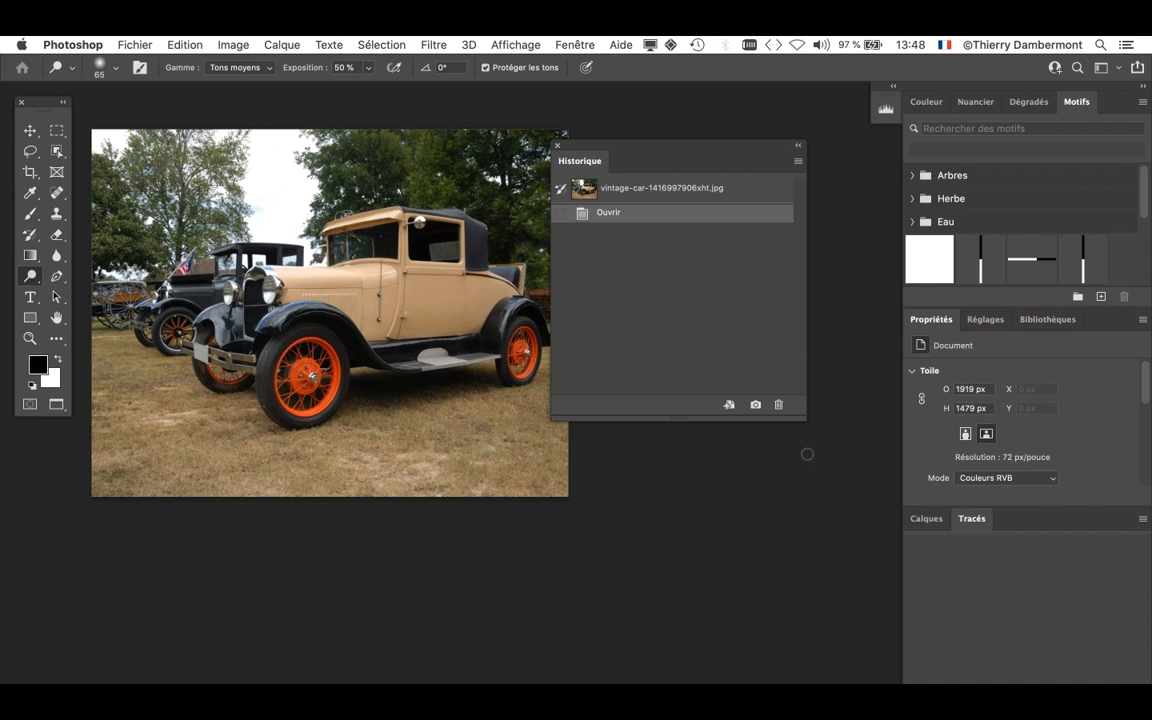
# - Narrow the History panel and move it toward the upper right
pyautogui.moveTo(806, 420); pyautogui.dragTo(740, 421)
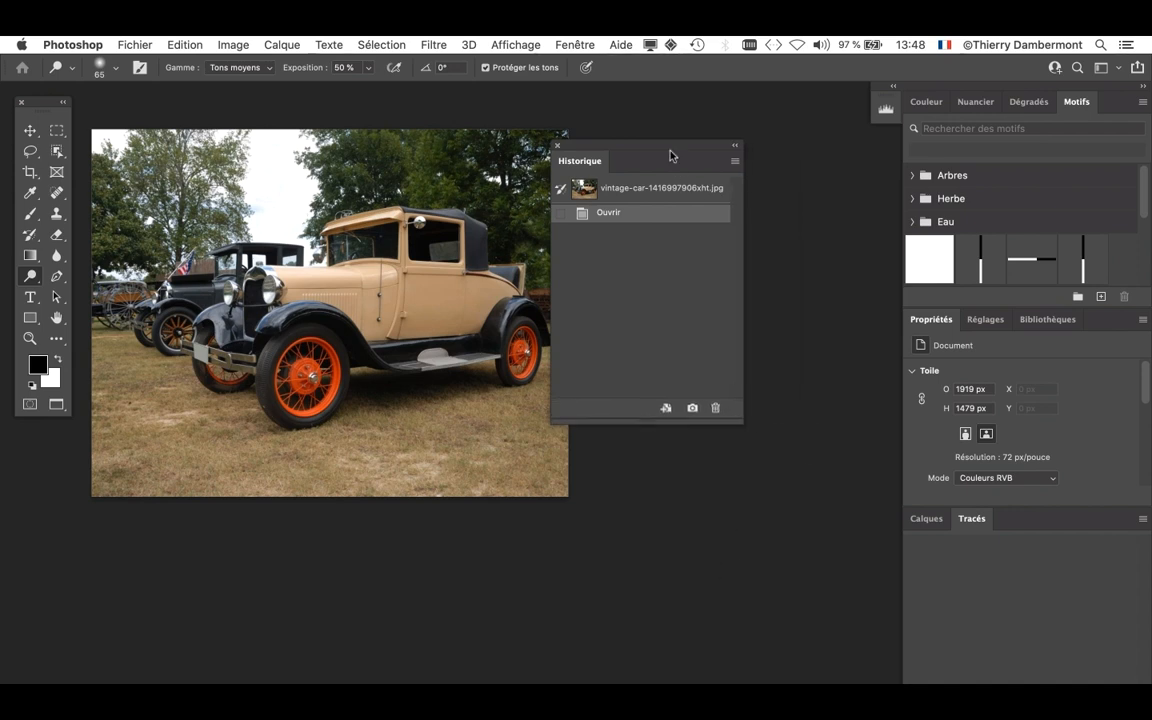
pyautogui.moveTo(623, 160); pyautogui.dragTo(692, 147)
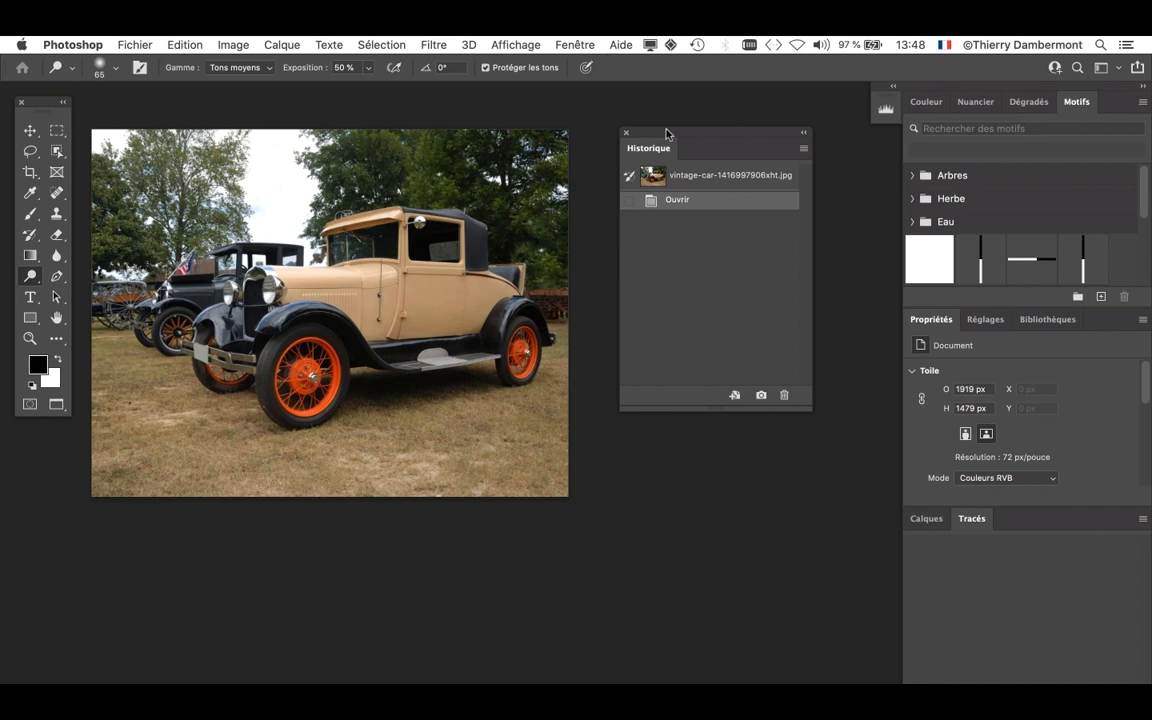
pyautogui.moveTo(667, 136); pyautogui.dragTo(690, 192)
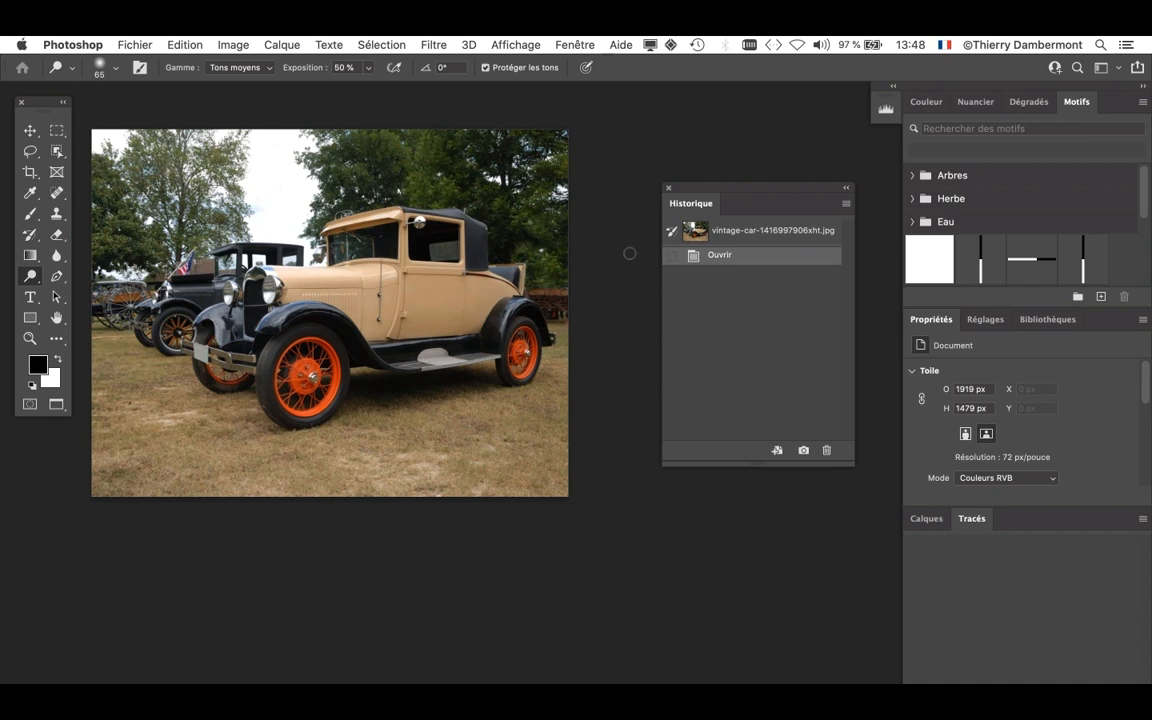
# - Hide all panels, then bring back only History, enlarged at the upper right
pyautogui.hotkey('shift', 'Tab')
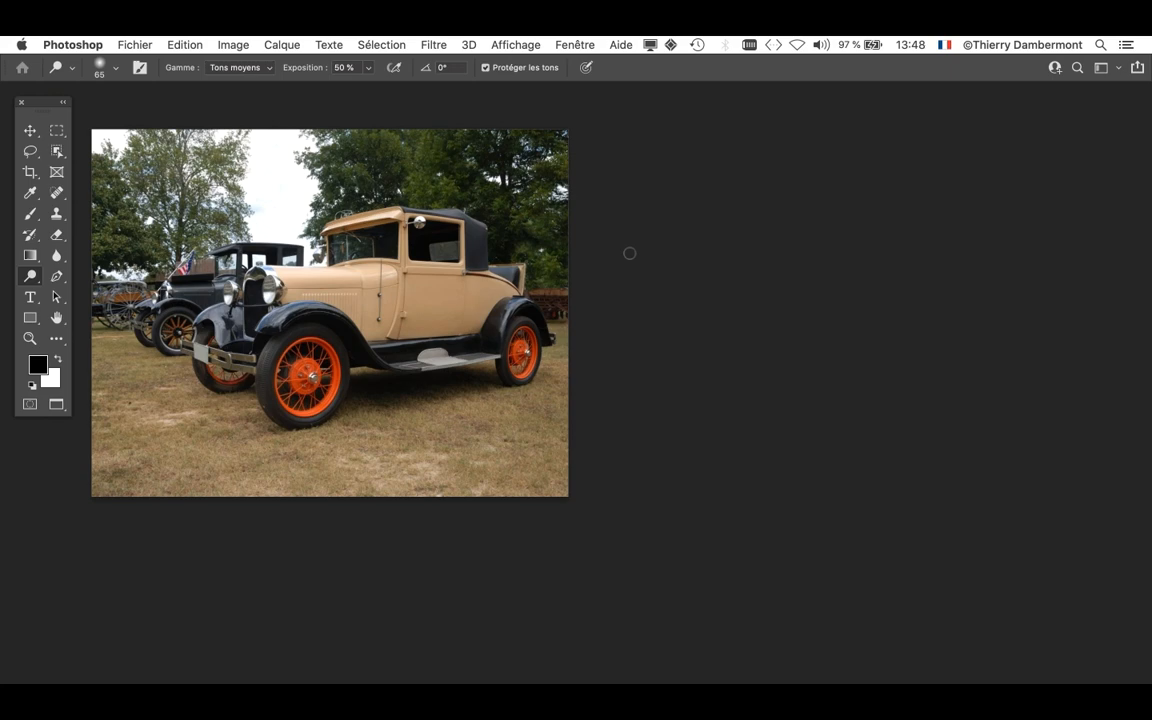
pyautogui.click(574, 44)
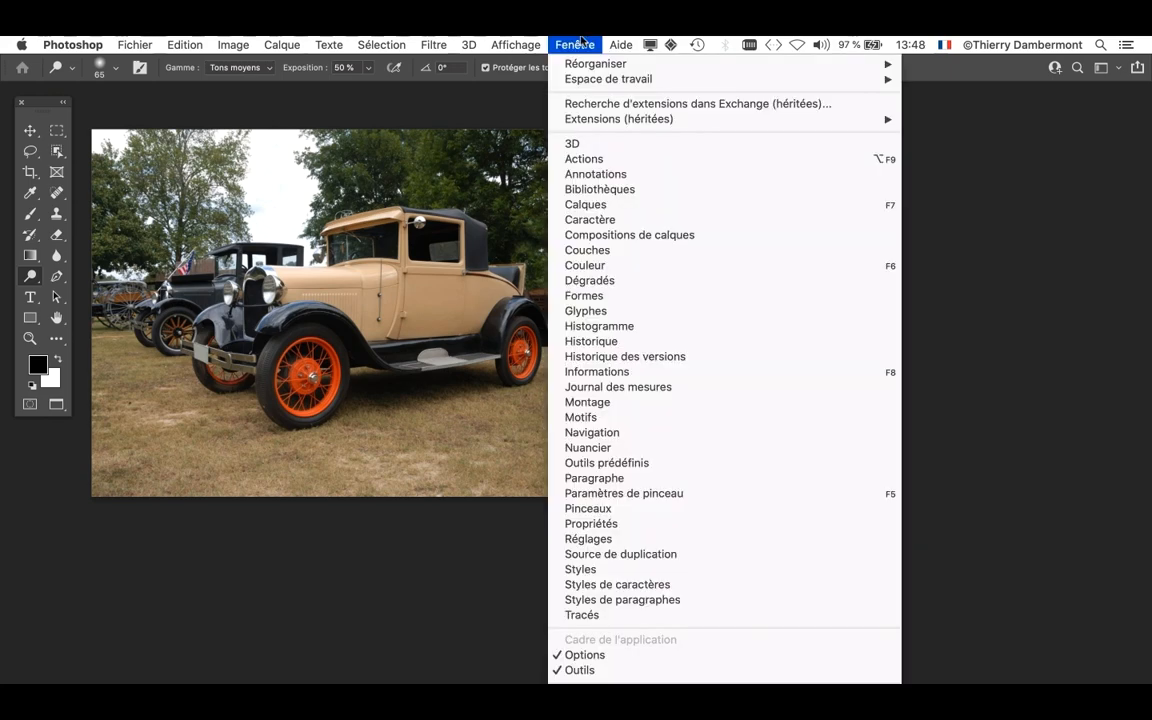
pyautogui.click(660, 341)
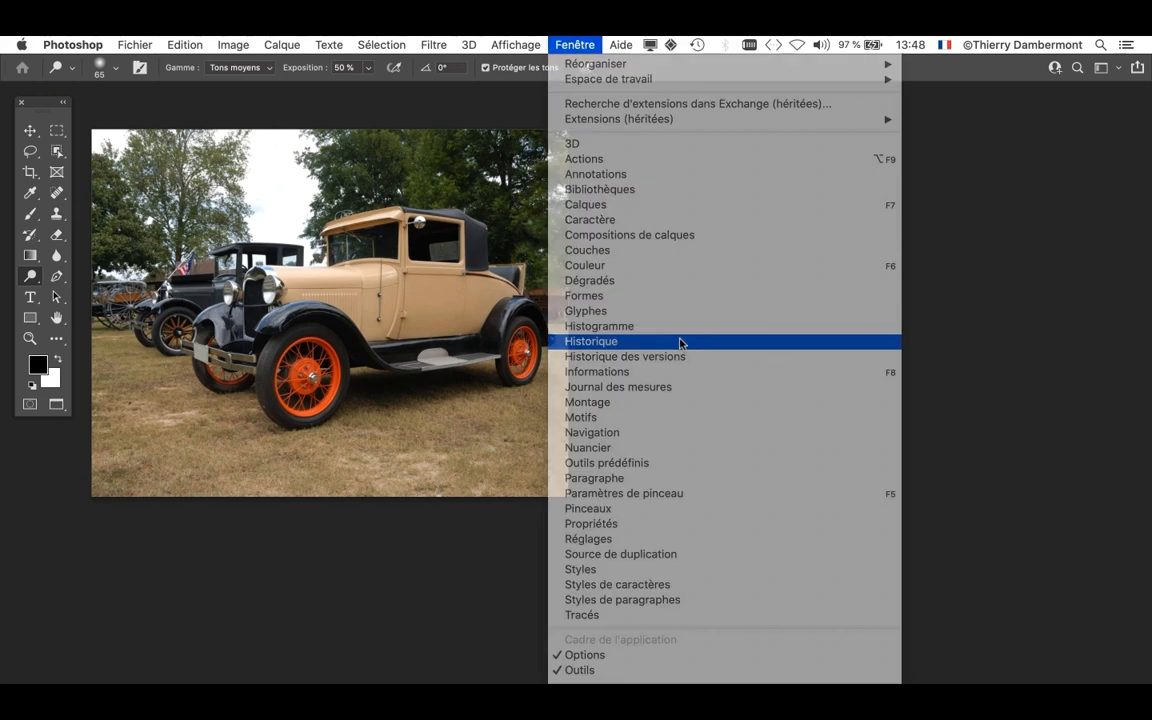
pyautogui.moveTo(743, 194); pyautogui.dragTo(975, 104)
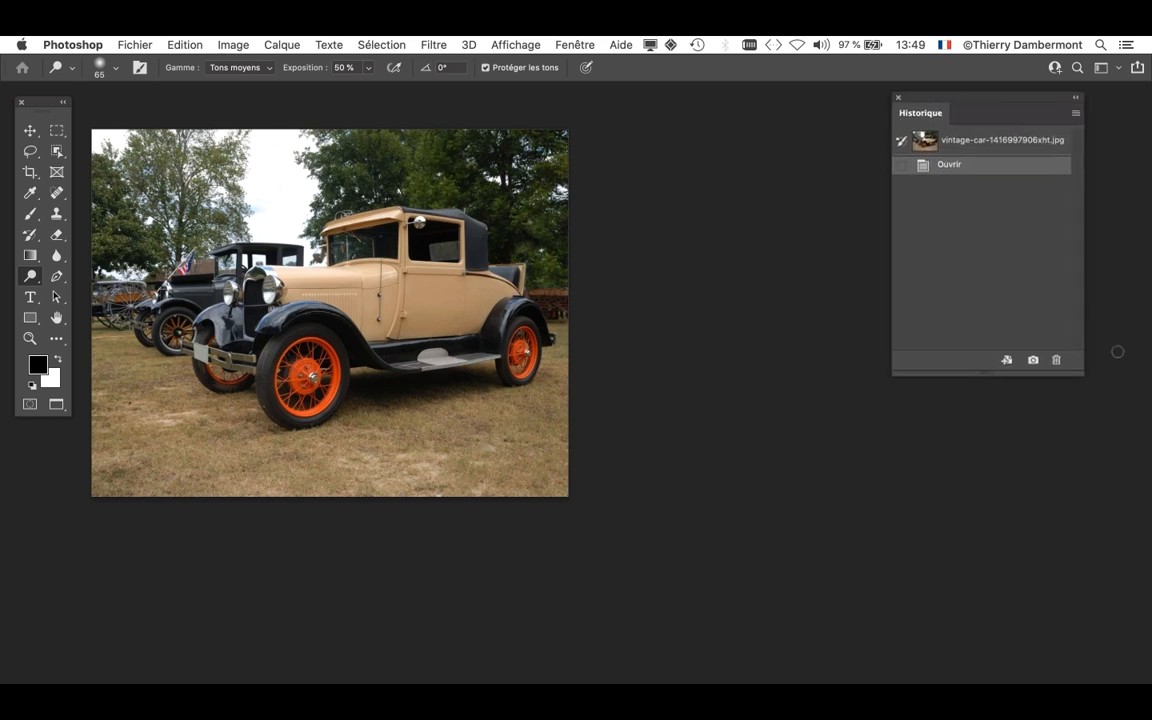
pyautogui.moveTo(1079, 373); pyautogui.dragTo(1119, 684)
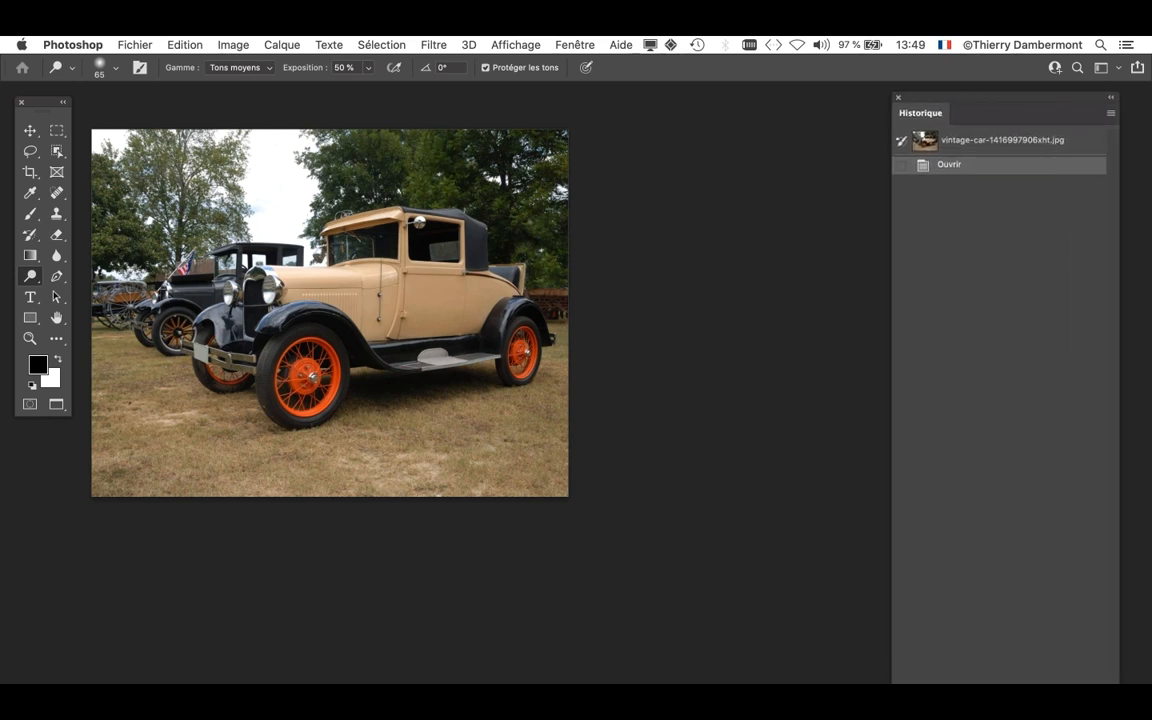
# - Zoom in and recentre the car photo, then shorten the History panel
pyautogui.scroll(3, 343, 263)
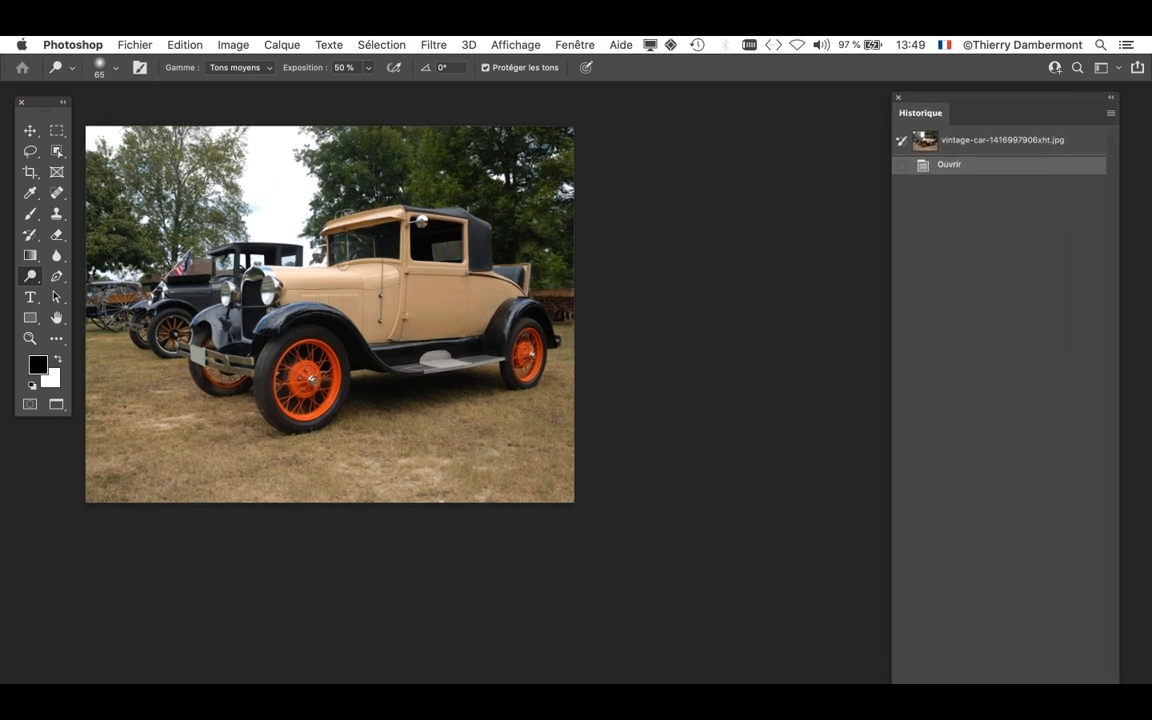
pyautogui.scroll(2, 343, 263)
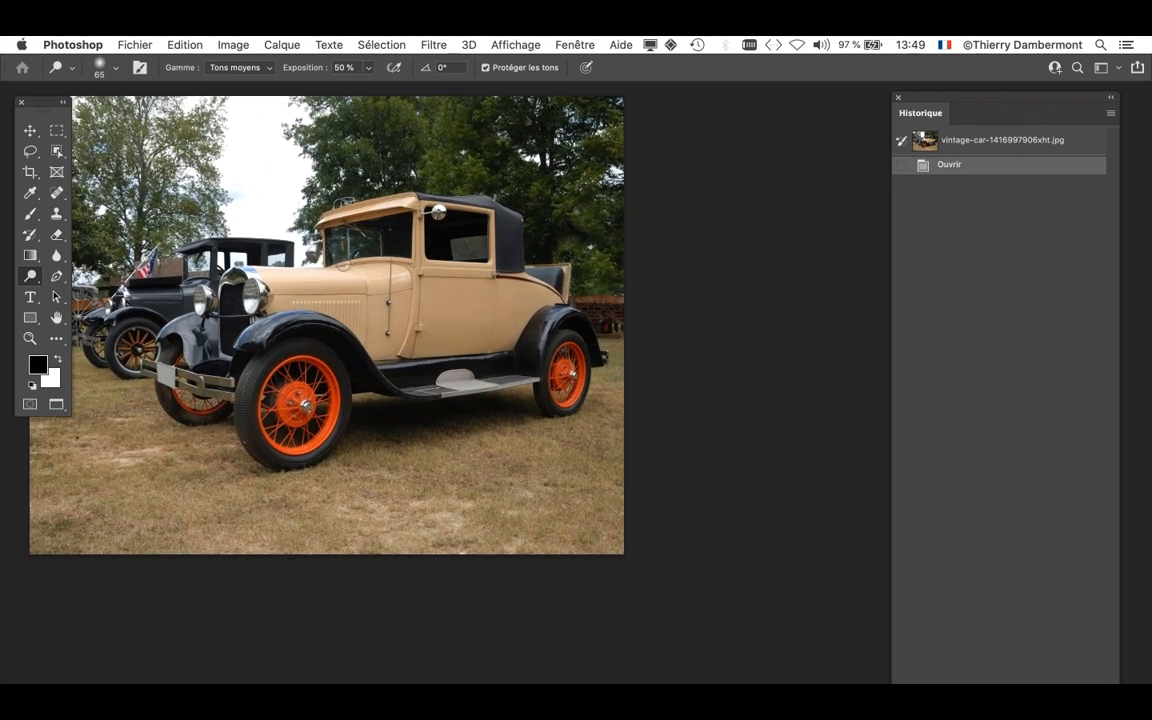
pyautogui.moveTo(344, 270); pyautogui.dragTo(475, 301)
pyautogui.scroll(2, 424, 327)
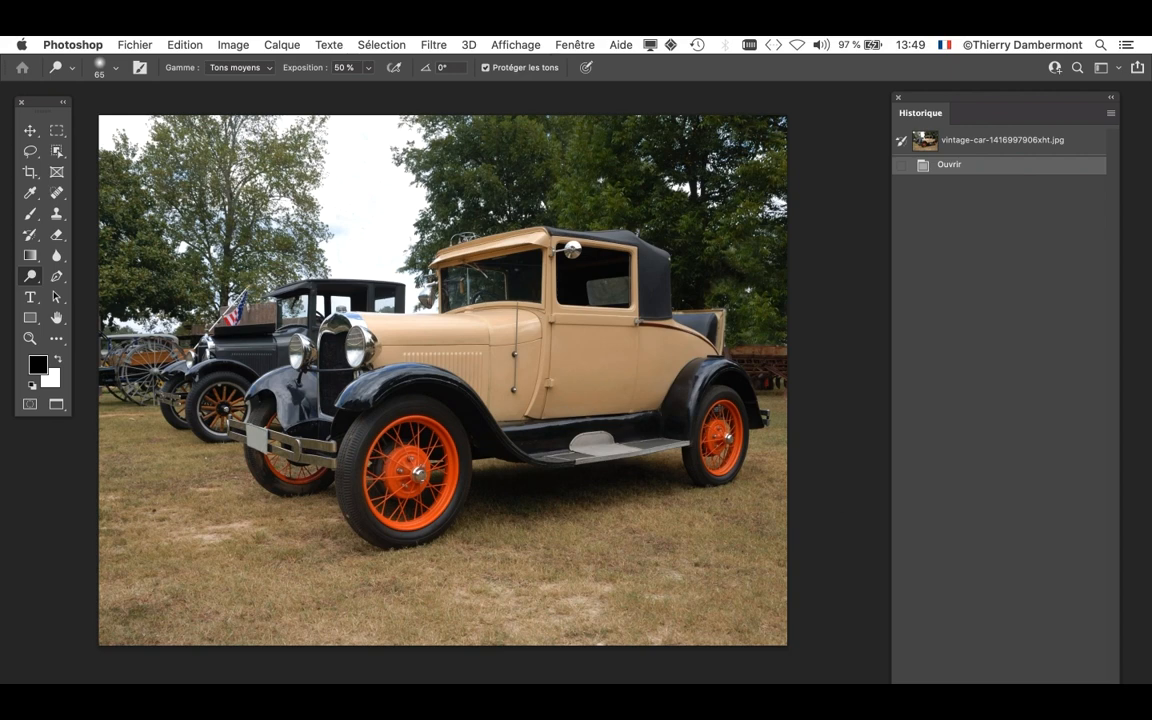
pyautogui.moveTo(1118, 683); pyautogui.dragTo(1078, 460)
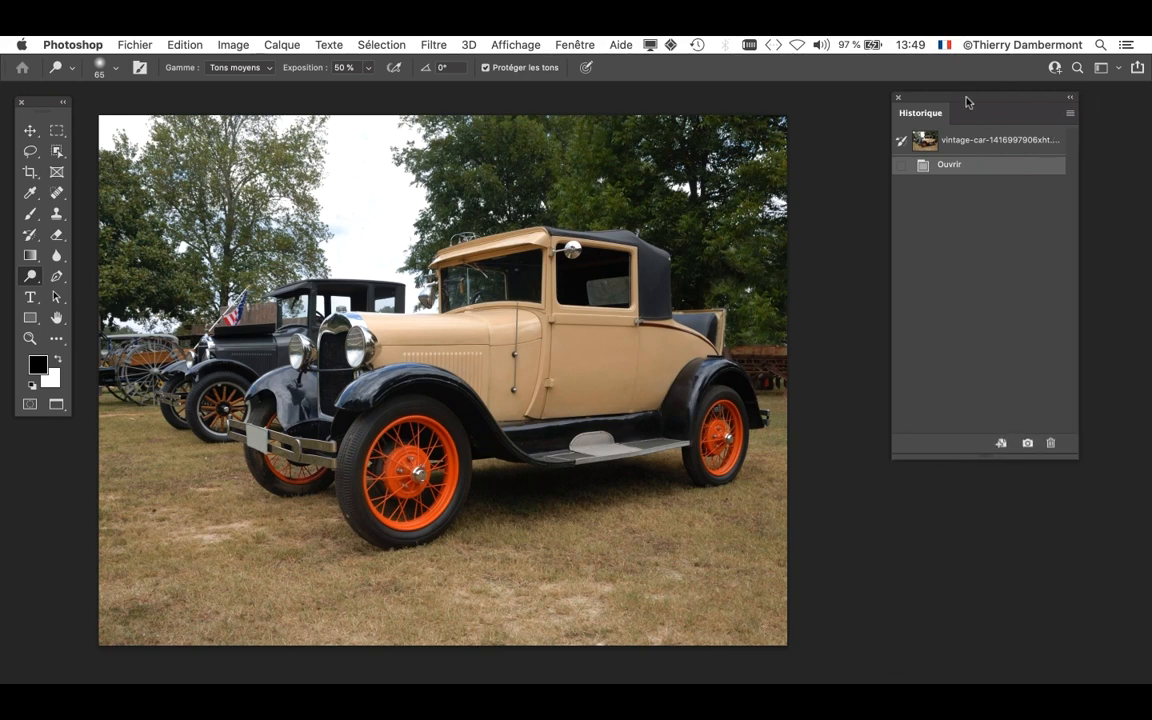
# - Drag the Historique panel by its title bar slightly higher and further right
pyautogui.moveTo(965, 98); pyautogui.dragTo(940, 164)
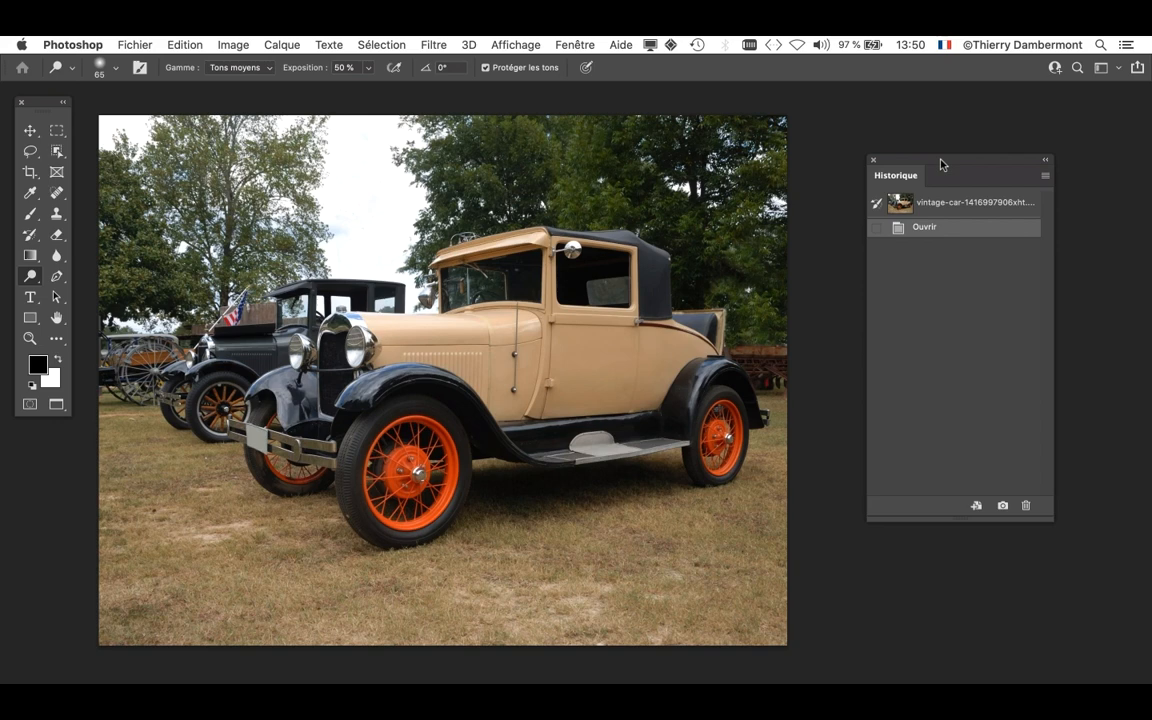
pyautogui.moveTo(940, 163); pyautogui.dragTo(961, 141)
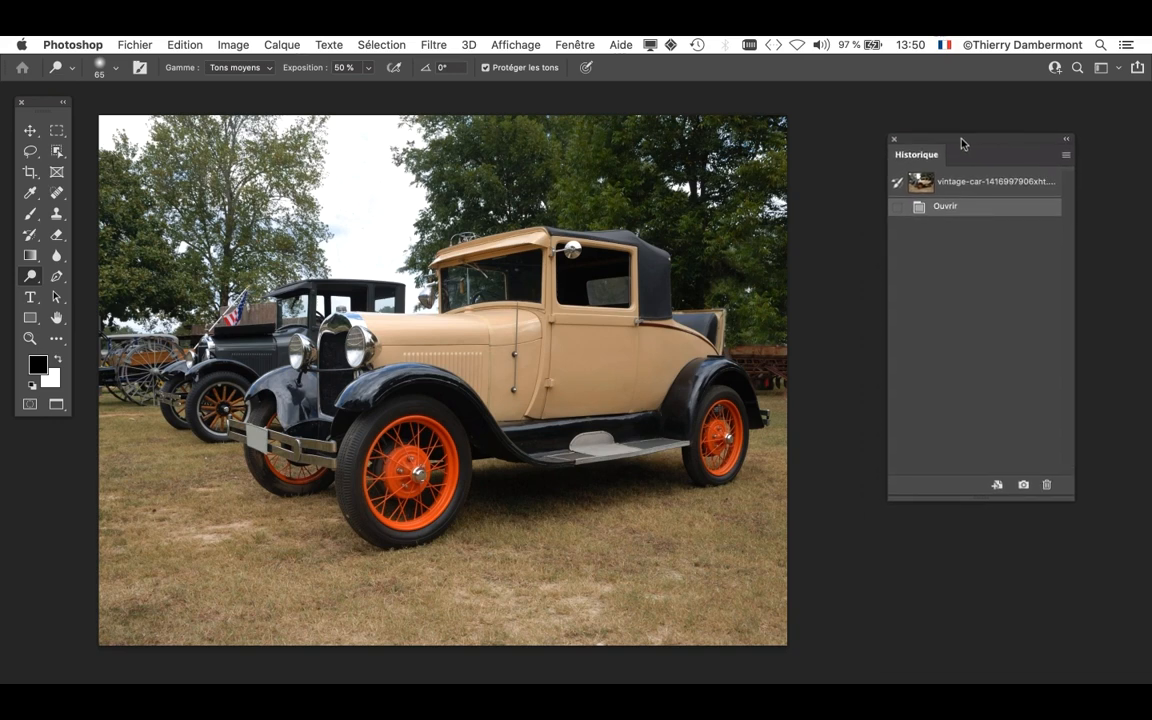
pyautogui.click(218, 44)
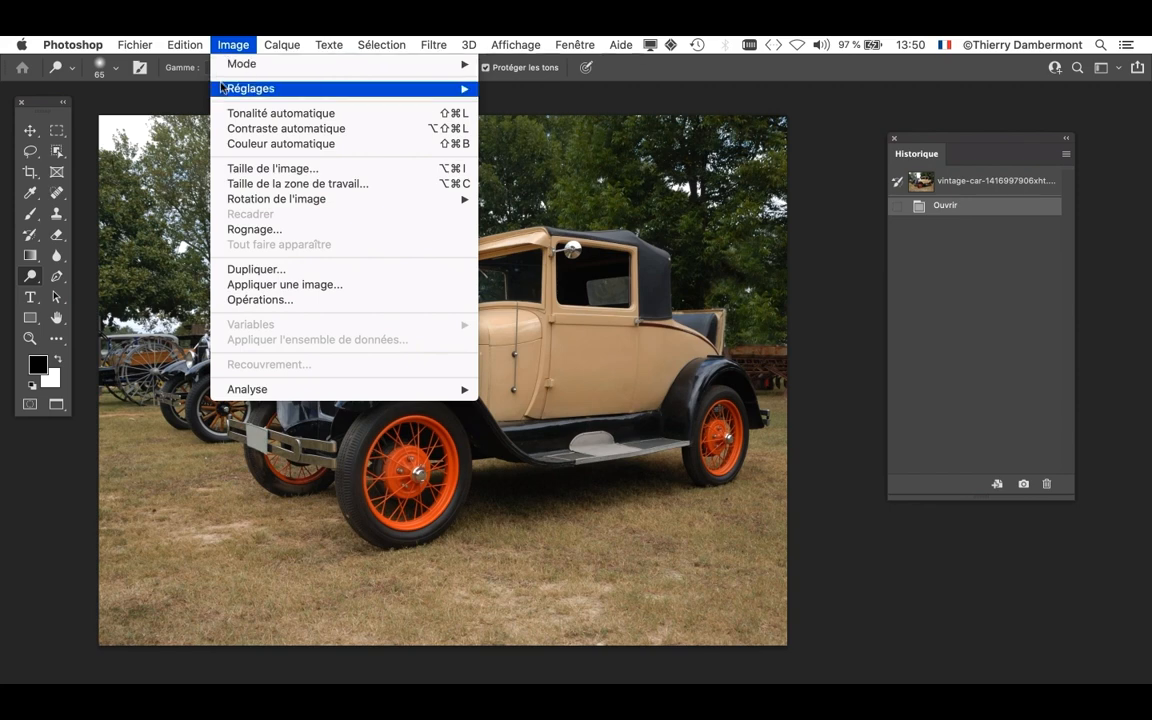
pyautogui.moveTo(222, 88)
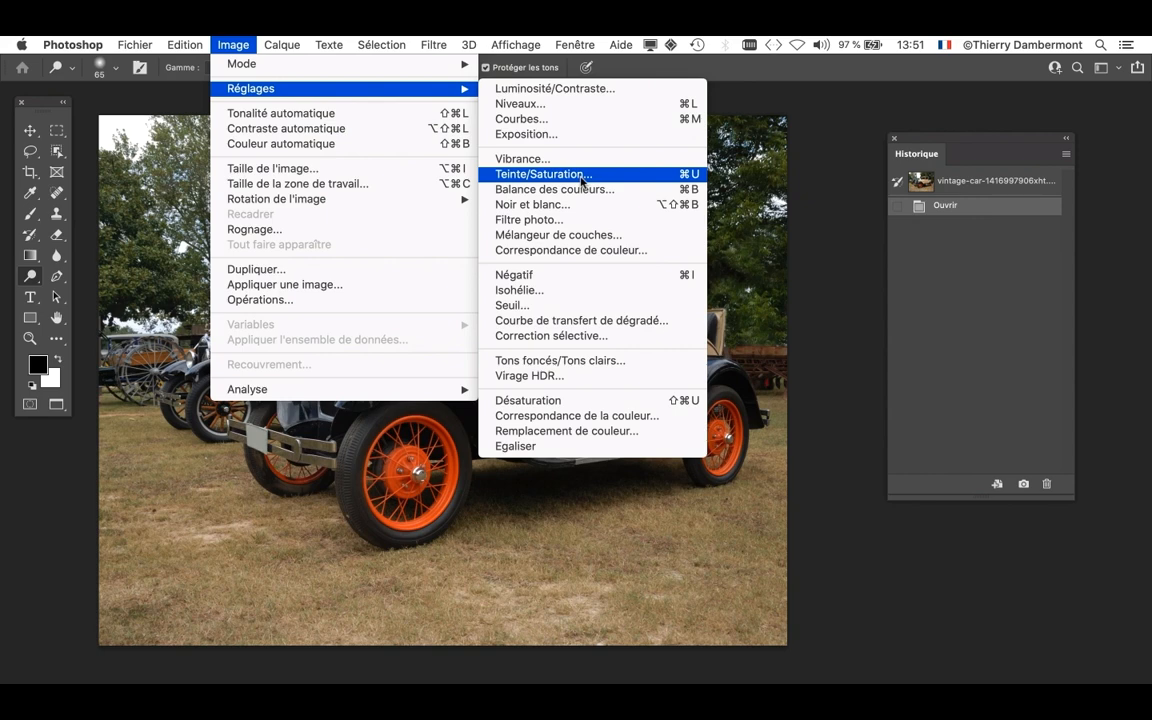
pyautogui.moveTo(284, 42)
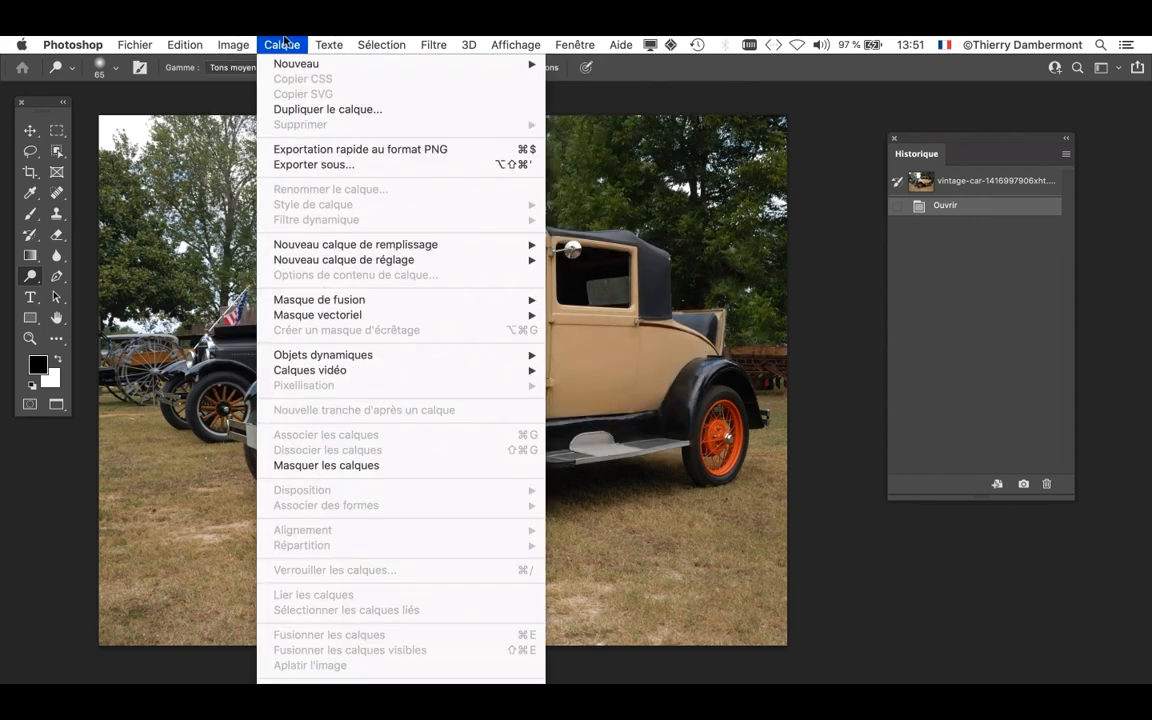
pyautogui.moveTo(321, 268)
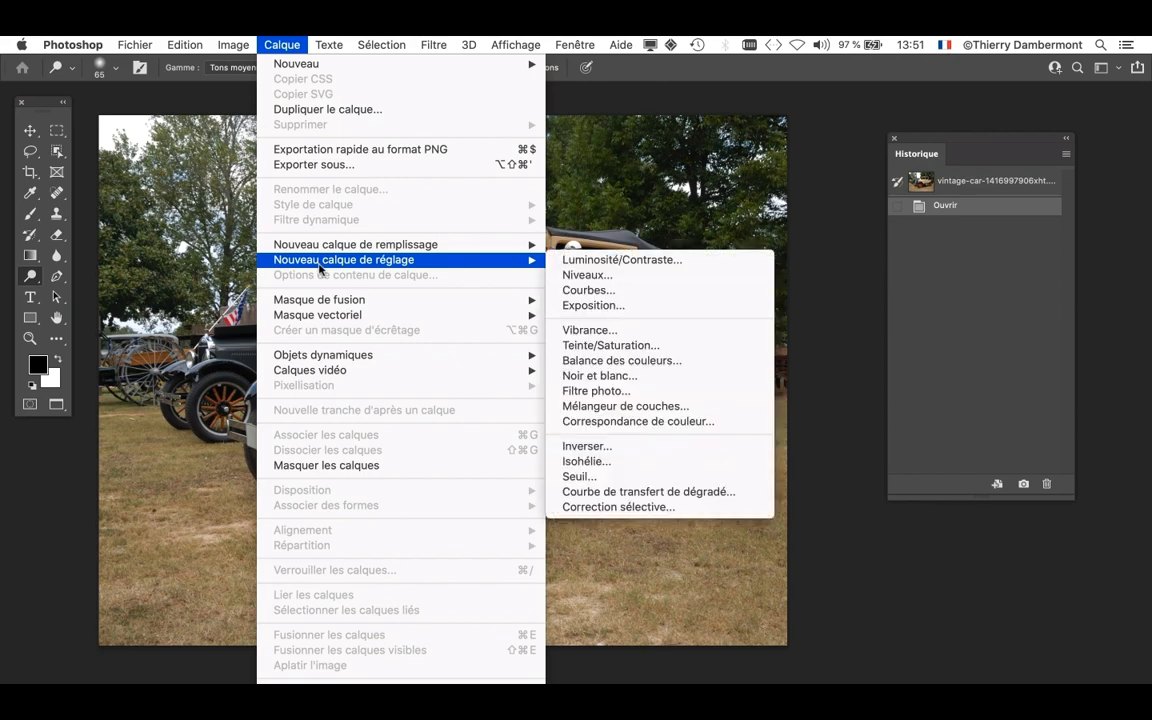
pyautogui.click(859, 249)
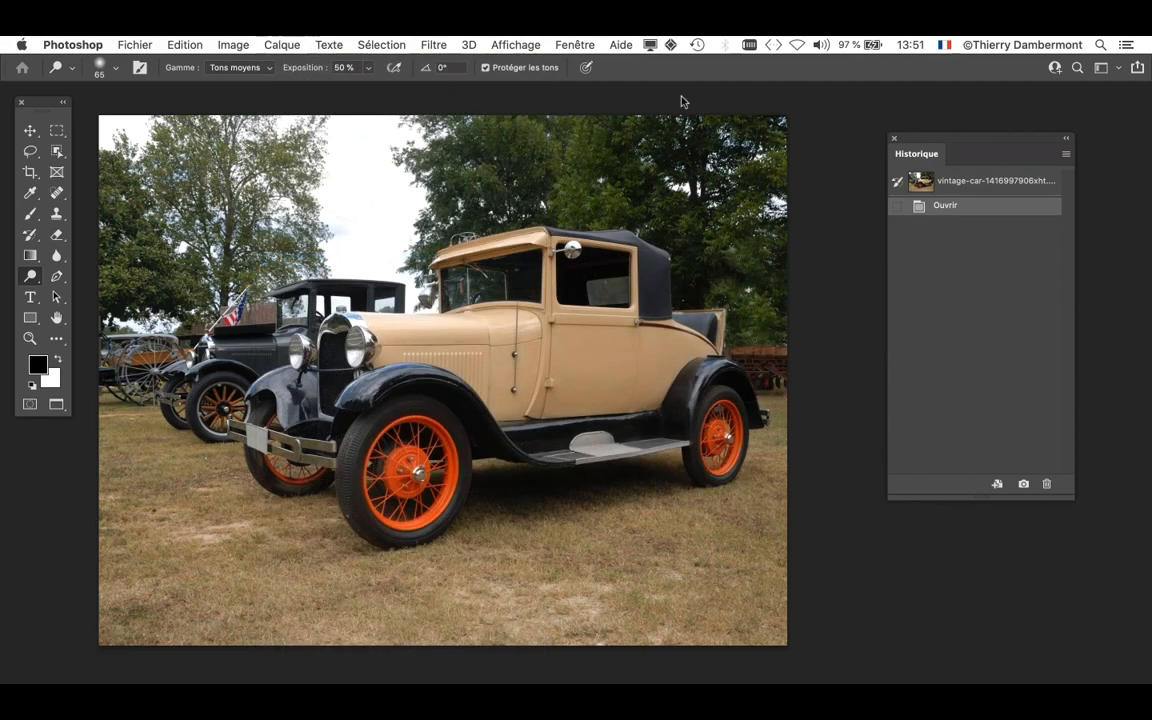
pyautogui.click(575, 44)
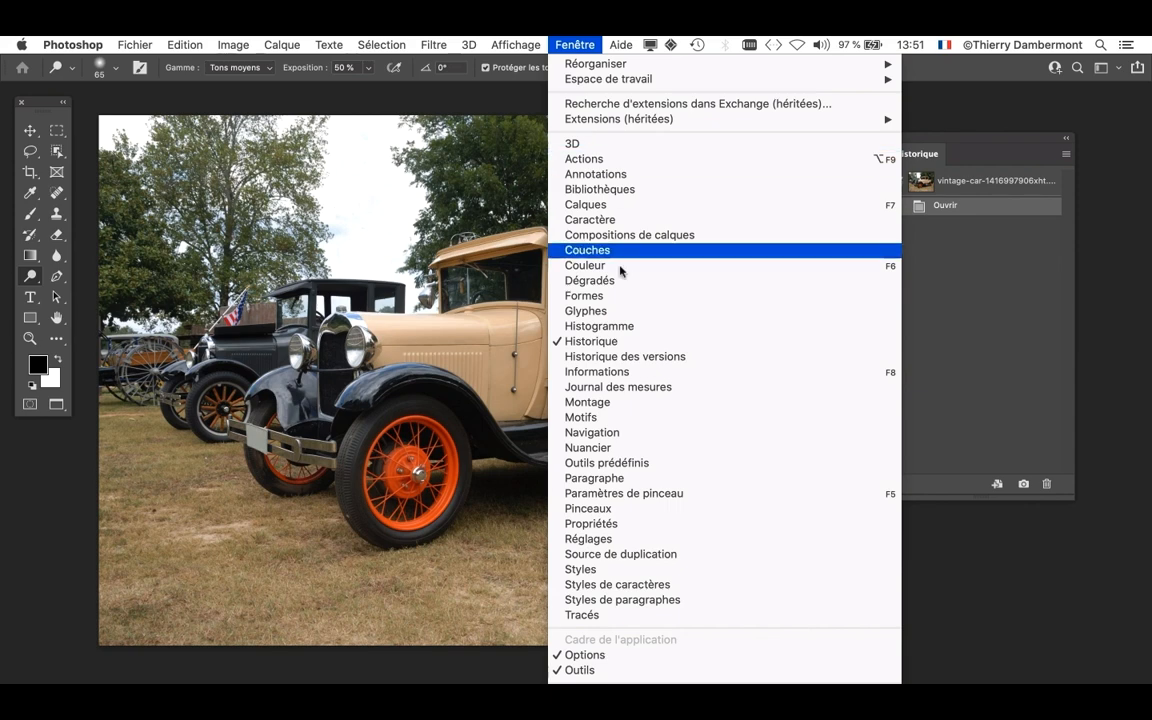
pyautogui.click(624, 205)
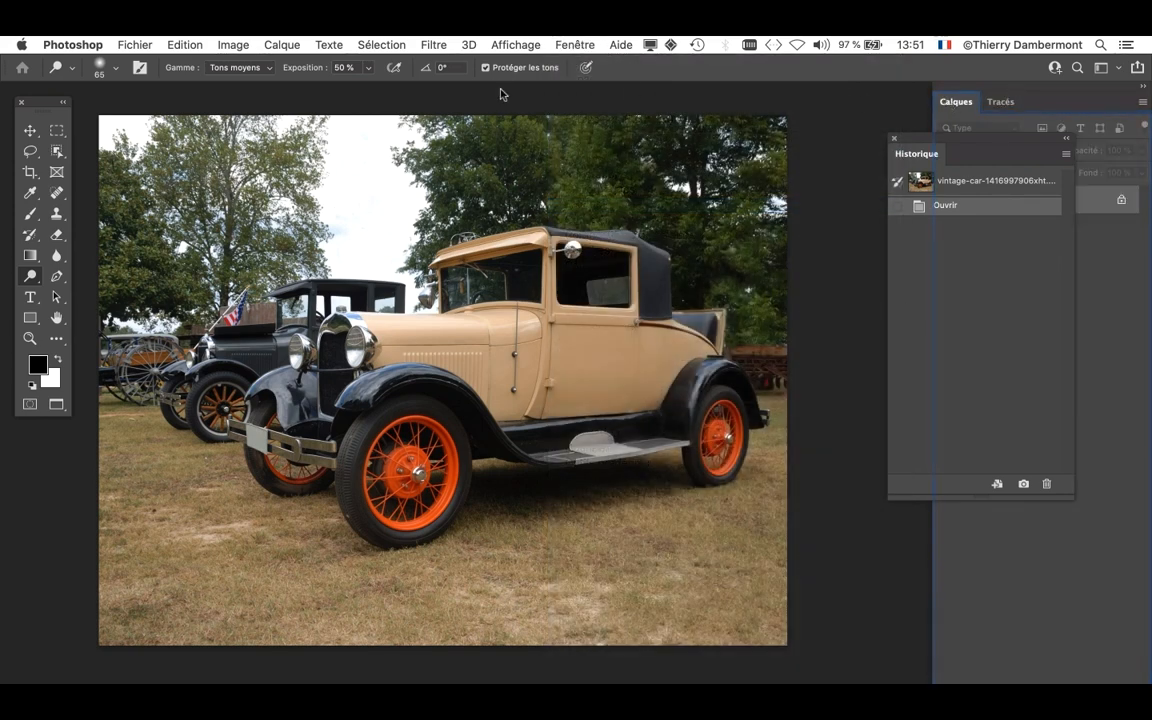
pyautogui.moveTo(1022, 95); pyautogui.dragTo(472, 113)
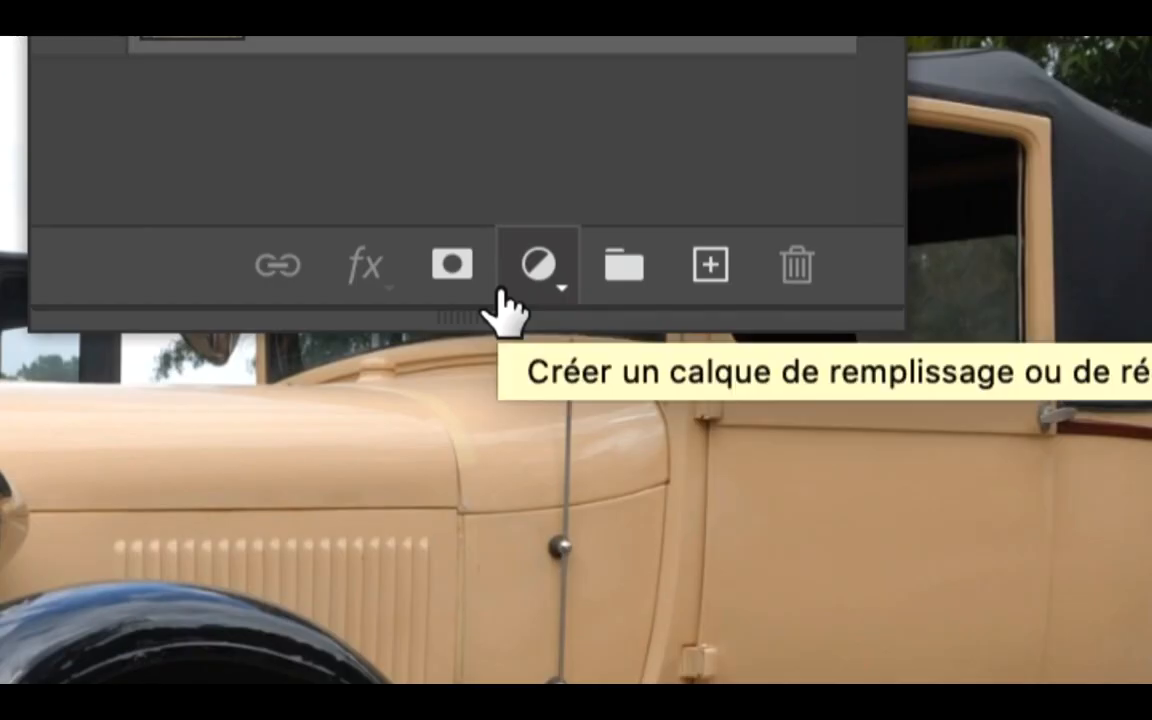
pyautogui.click(501, 290)
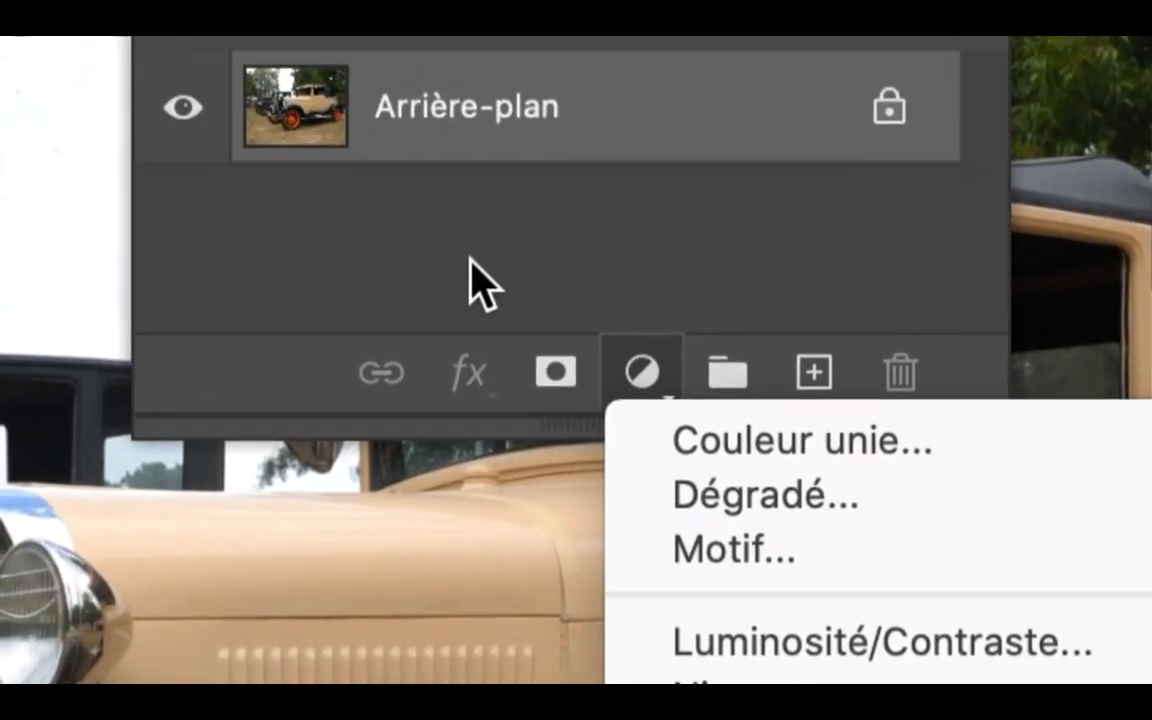
pyautogui.press('Escape')
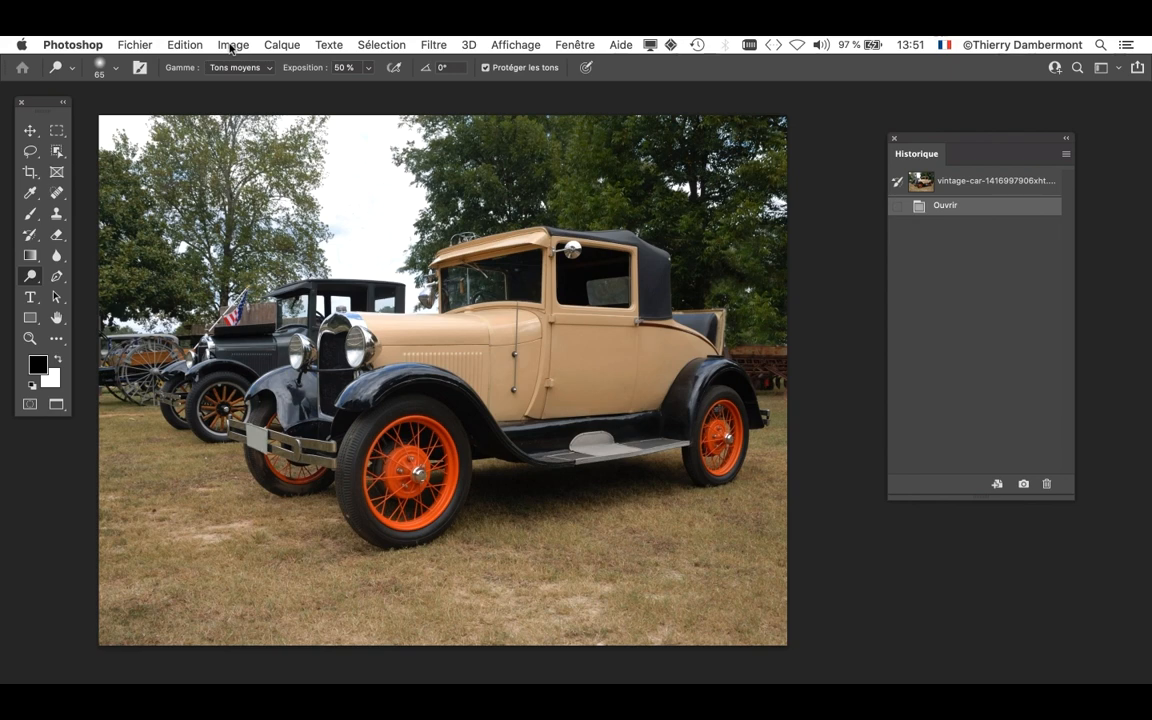
# - Open Image > Réglages > Teinte/Saturation at default values and move it to the top right
pyautogui.click(231, 48)
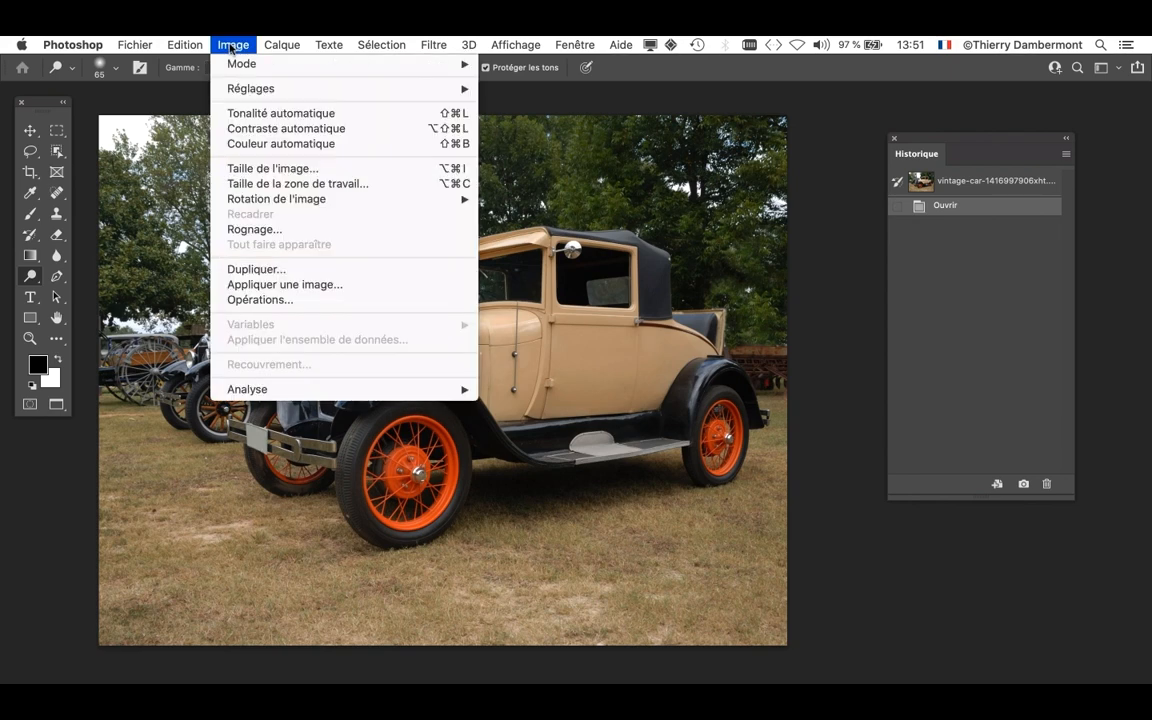
pyautogui.moveTo(250, 88)
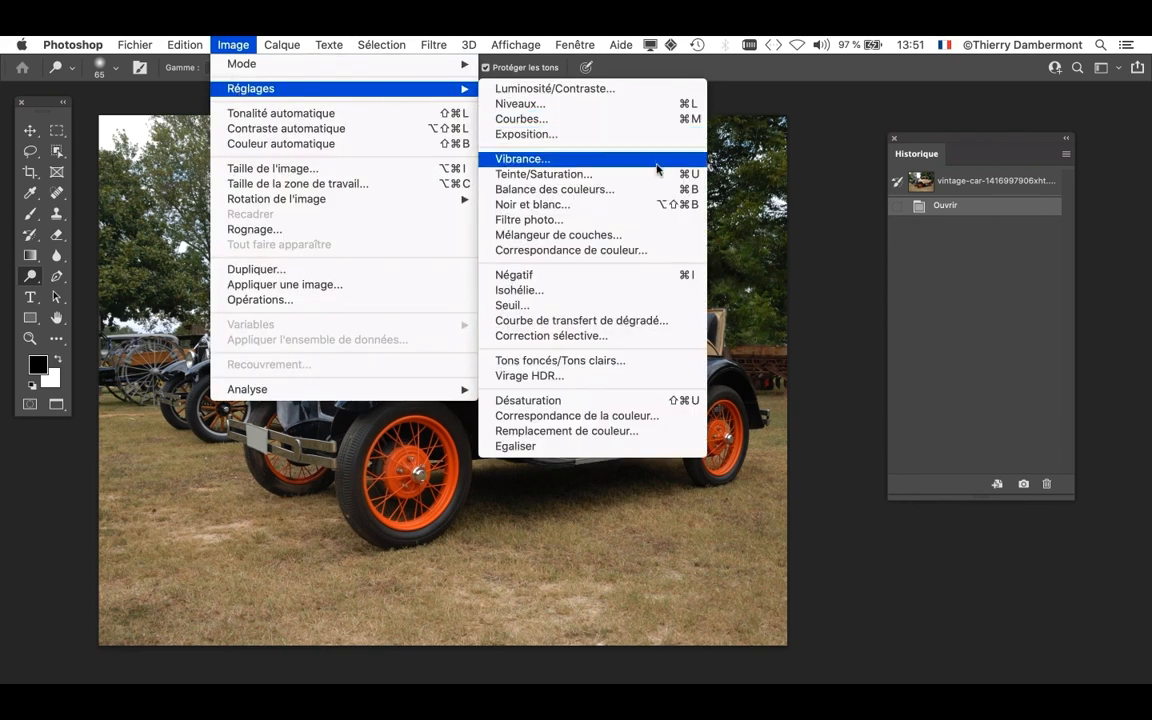
pyautogui.click(591, 174)
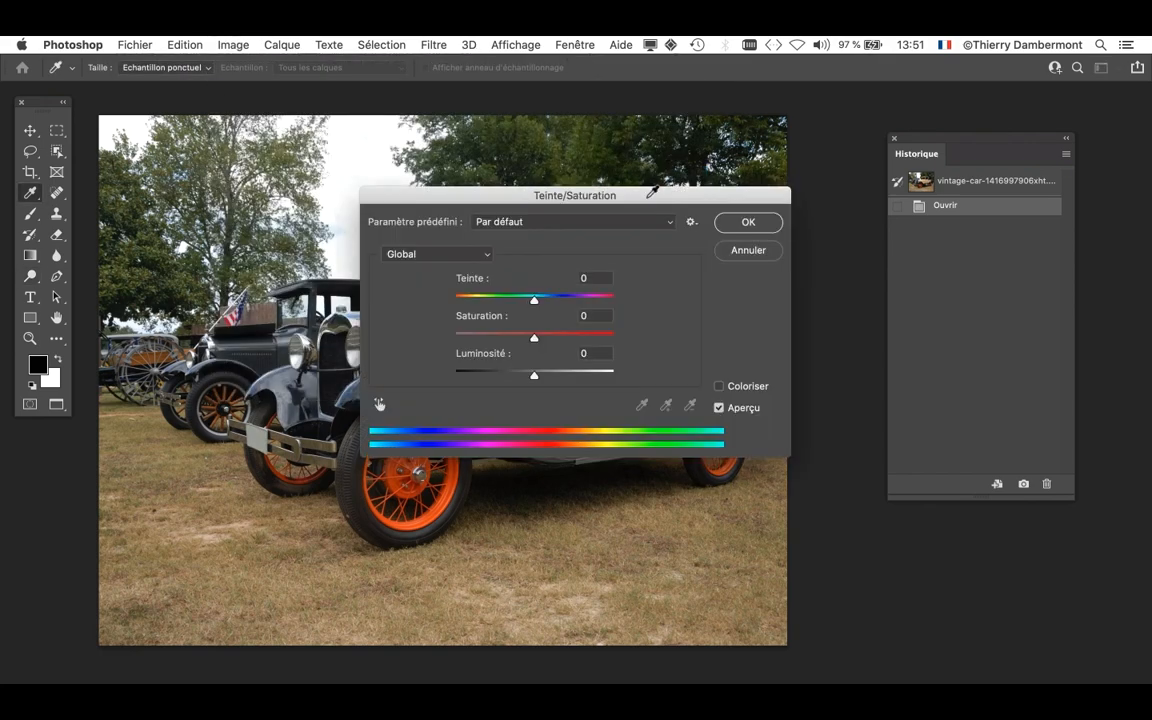
pyautogui.moveTo(648, 190); pyautogui.dragTo(616, 178)
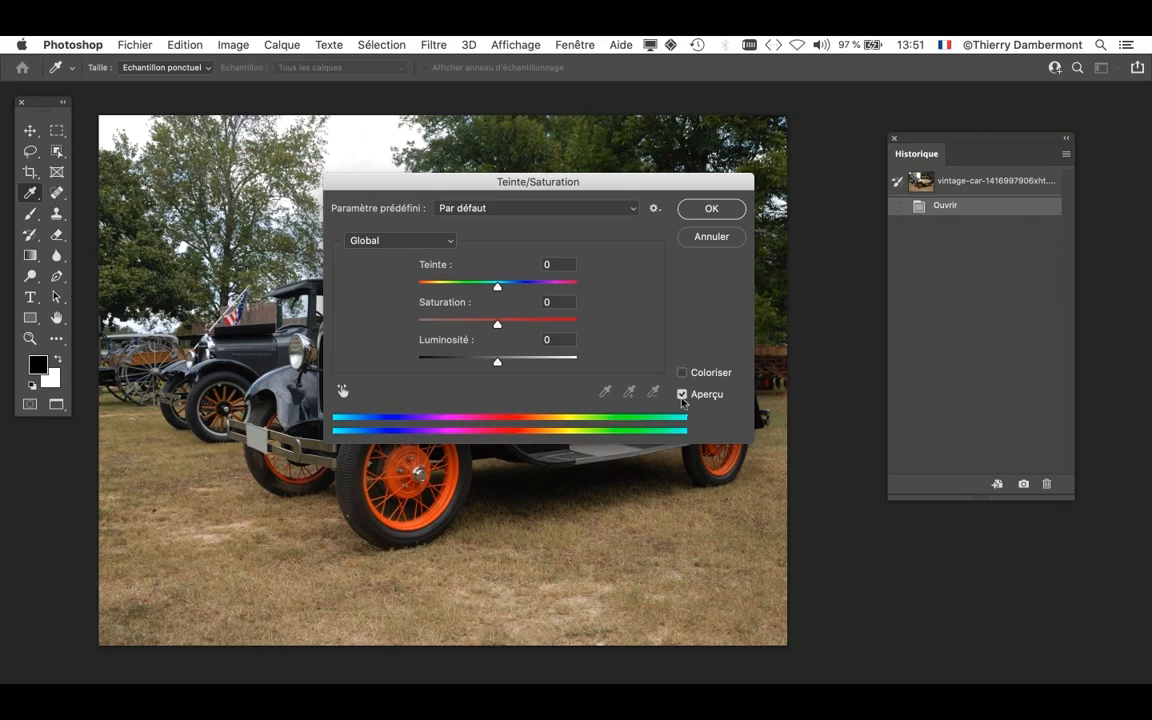
pyautogui.press('alt')
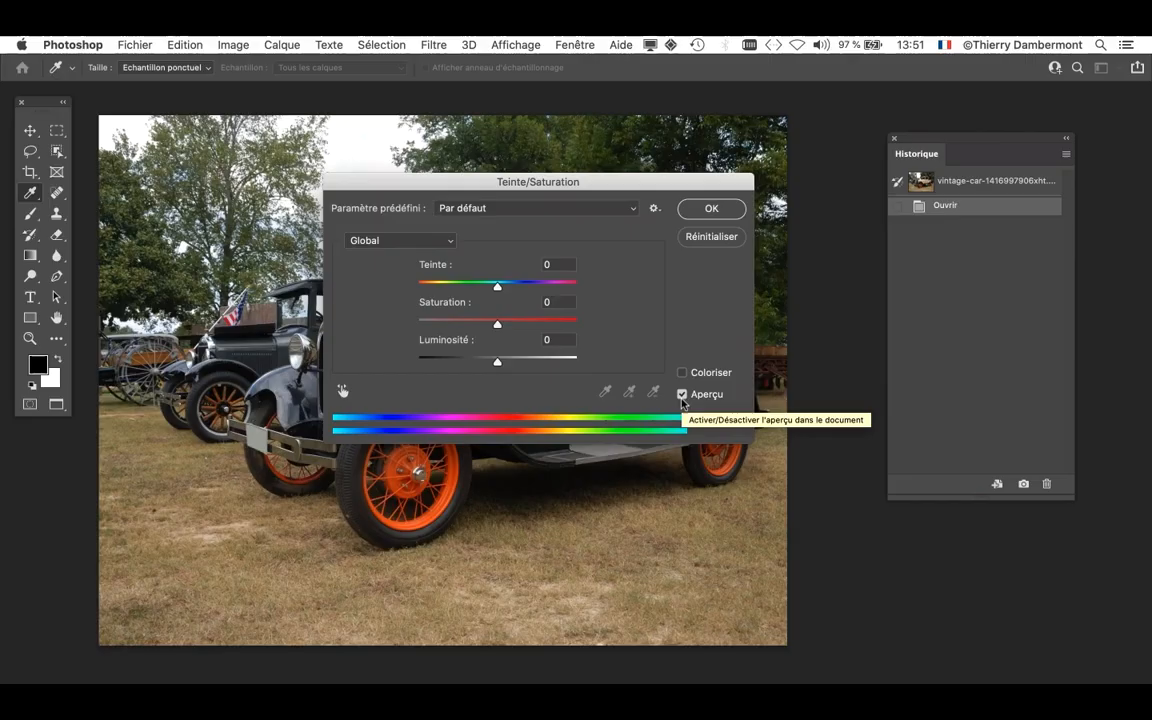
pyautogui.press('alt')
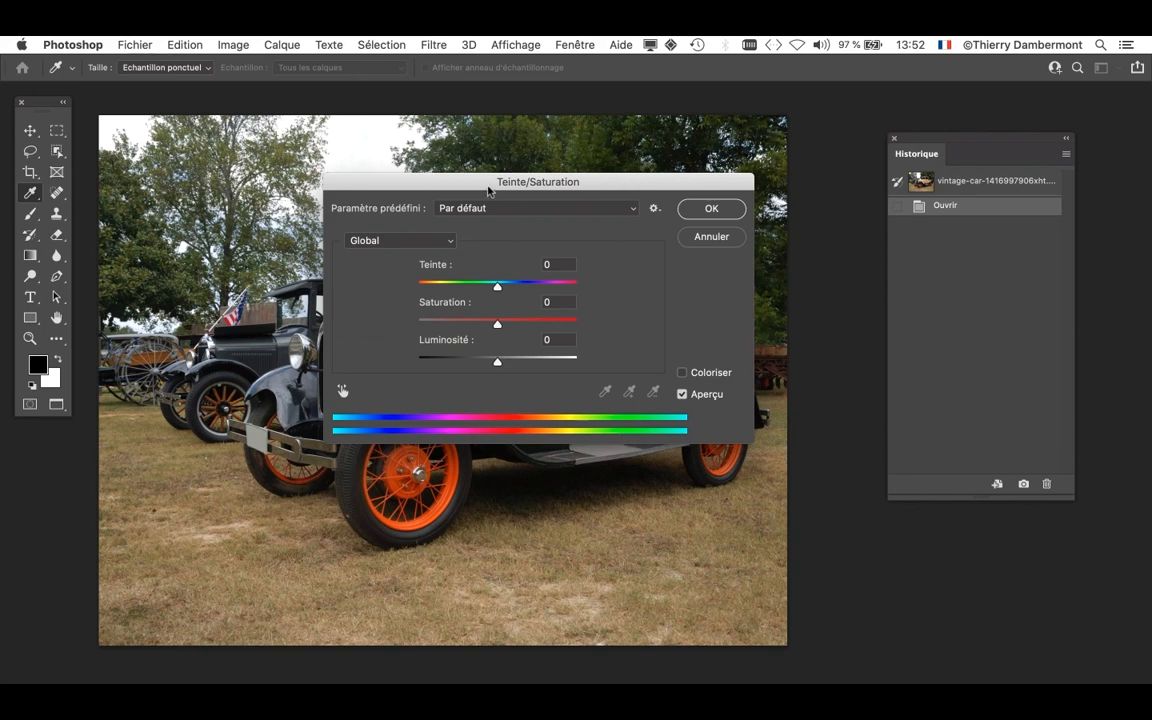
pyautogui.moveTo(491, 185); pyautogui.dragTo(803, 66)
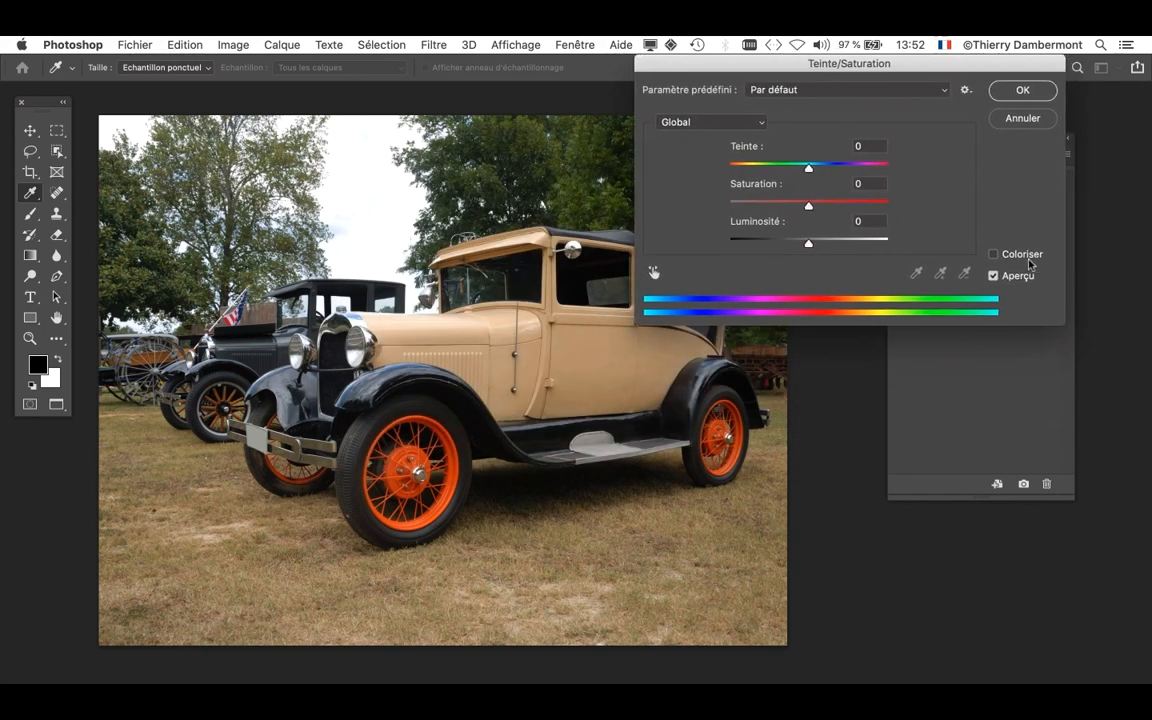
# - Turn on Coloriser with Teinte +239 and Saturation 40, and apply the blue tint
pyautogui.press('alt')
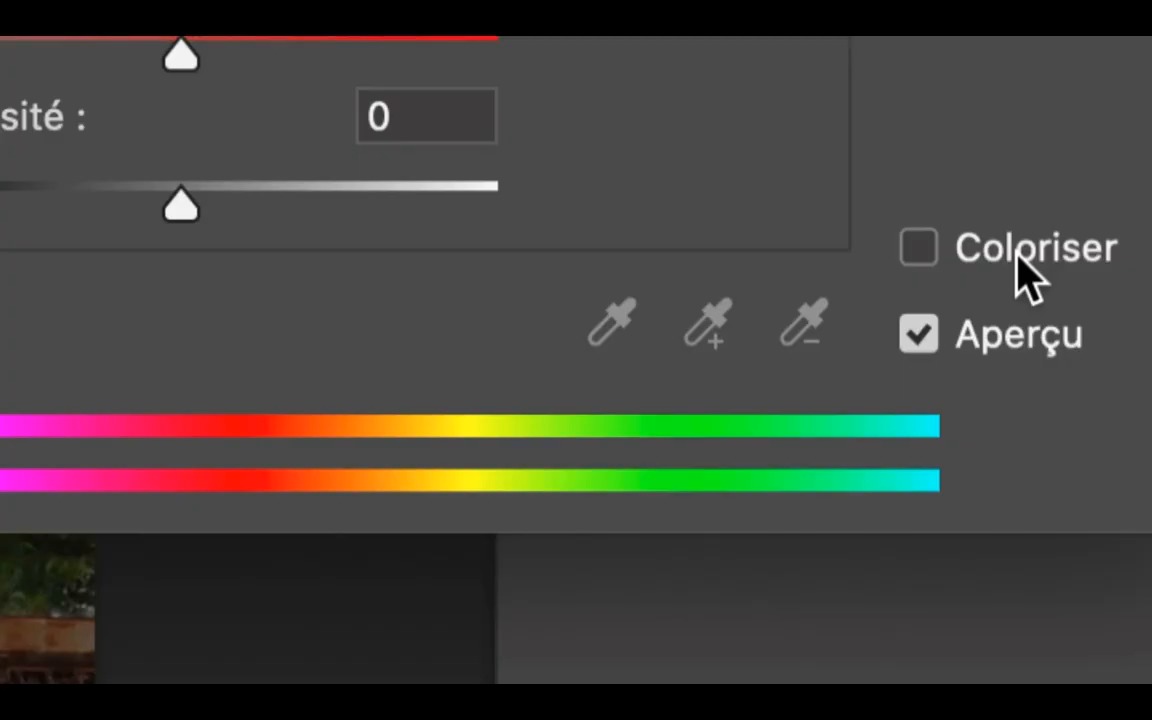
pyautogui.click(1030, 275)
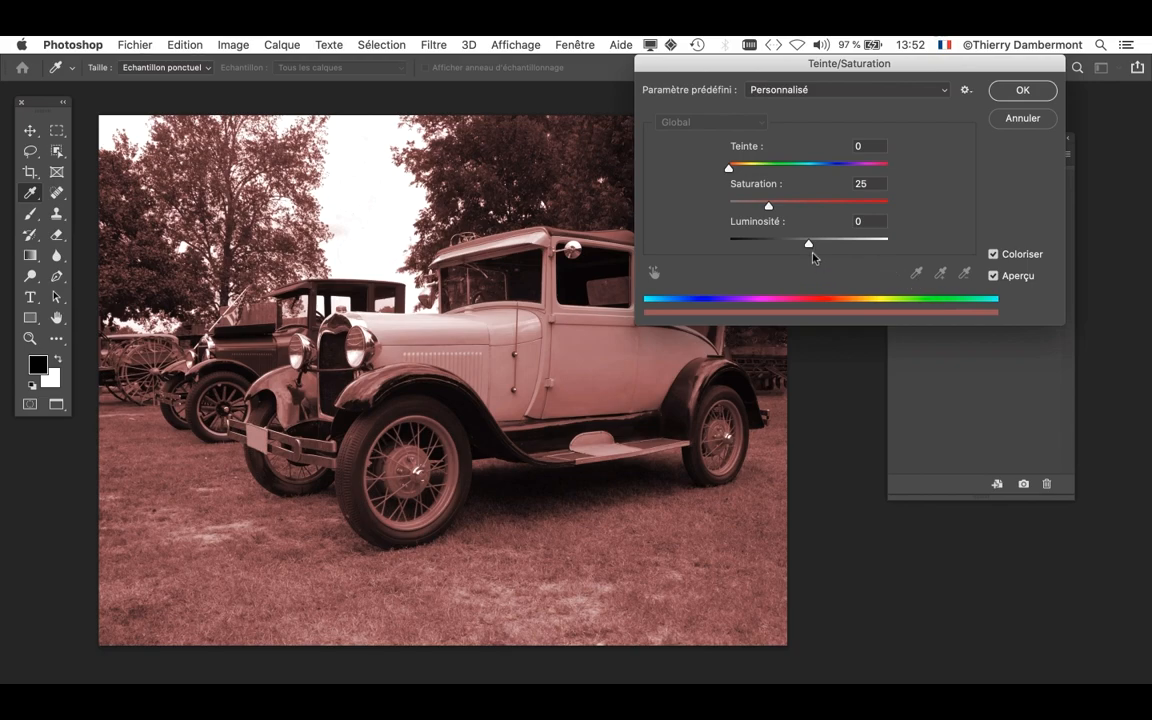
pyautogui.press('alt')
pyautogui.moveTo(803, 180); pyautogui.dragTo(901, 208)
pyautogui.moveTo(768, 205); pyautogui.dragTo(792, 208)
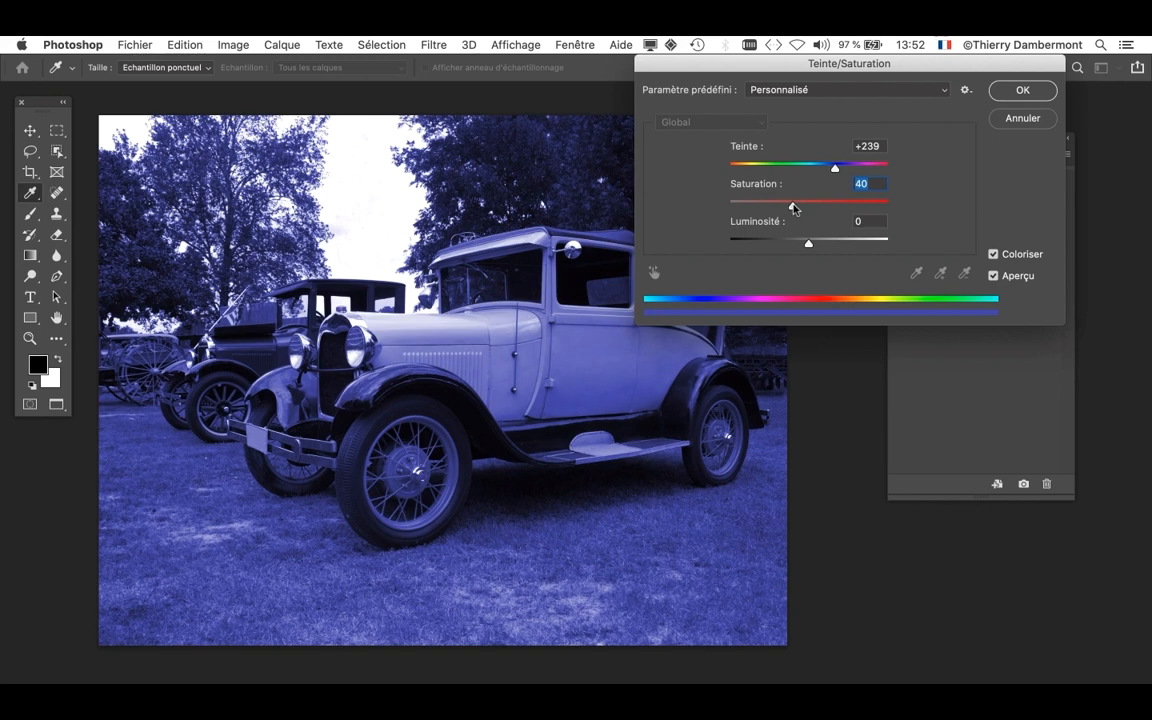
pyautogui.click(1009, 94)
pyautogui.press('o')
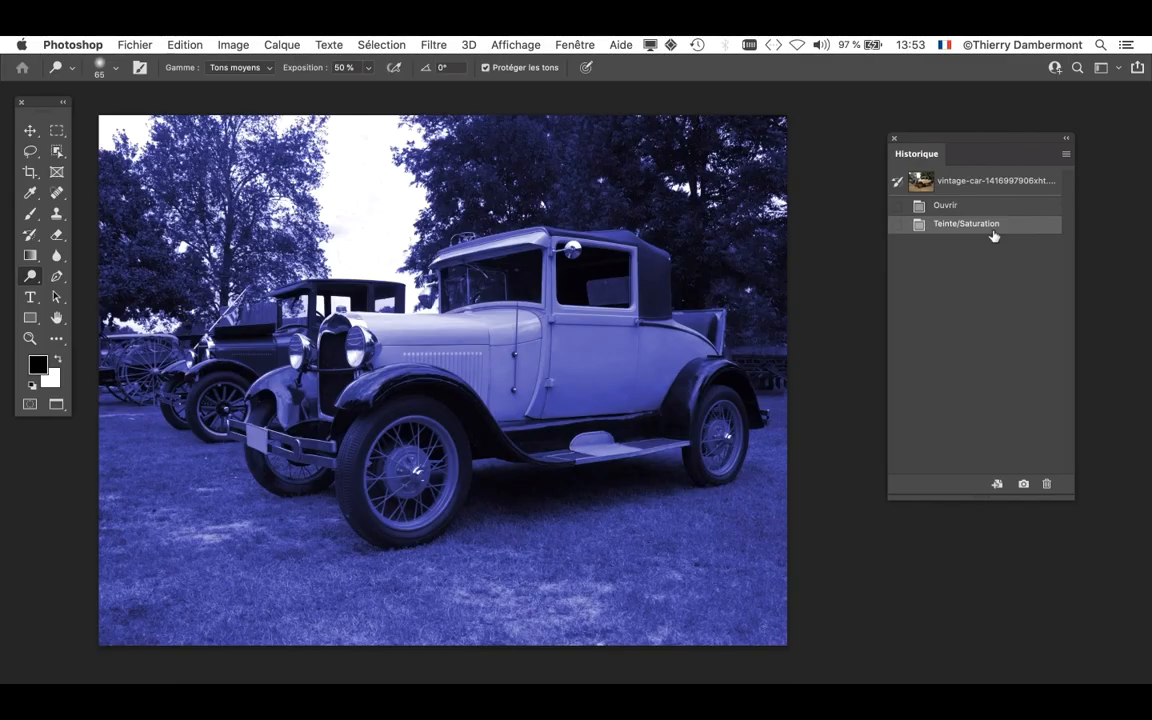
# - Compare the Ouvrir and Teinte/Saturation history states, finishing on the original Ouvrir state
pyautogui.moveTo(936, 140); pyautogui.dragTo(880, 126)
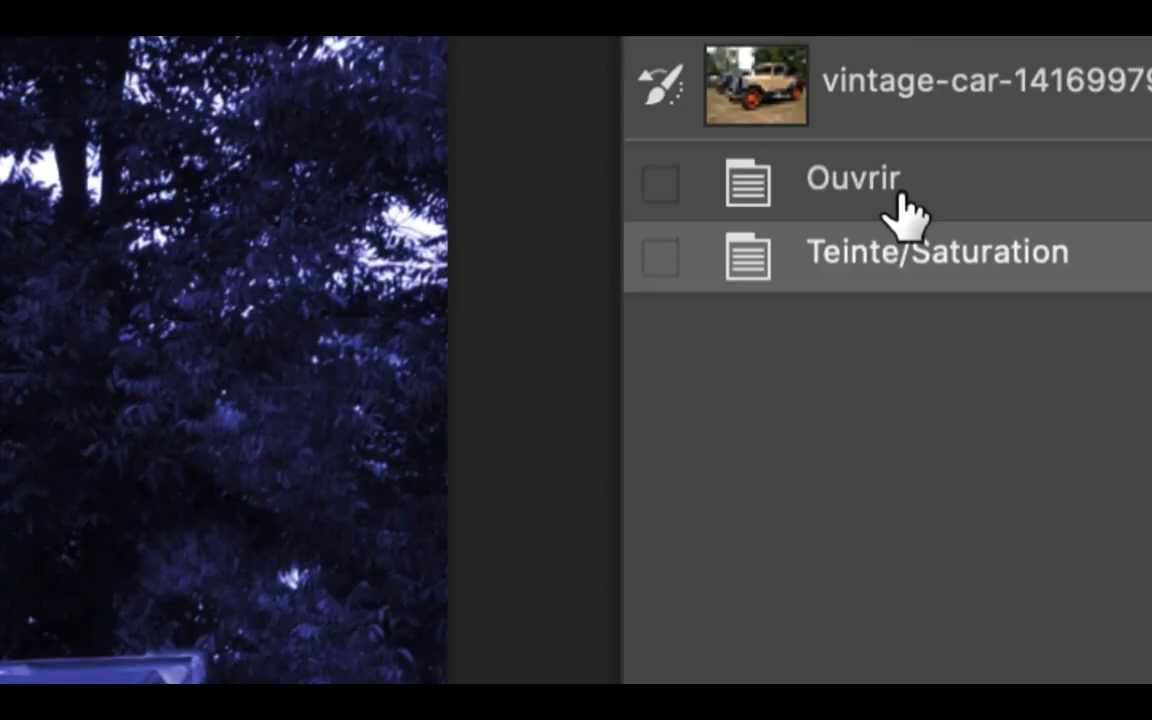
pyautogui.click(905, 212)
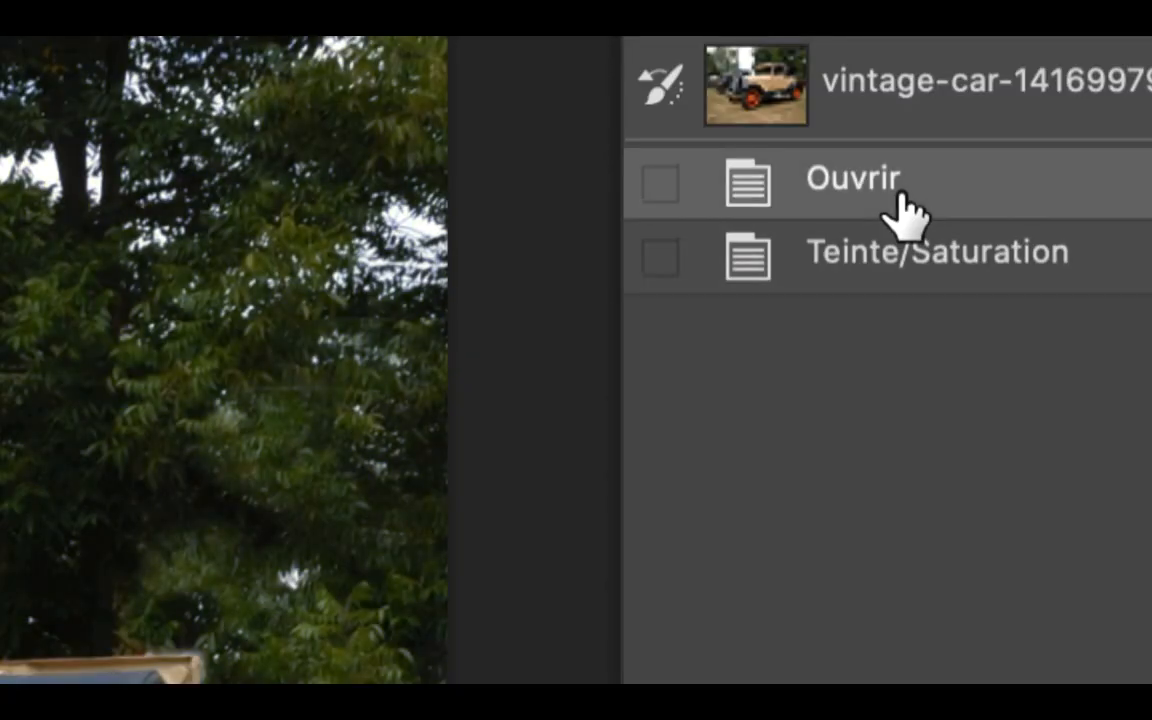
pyautogui.click(903, 220)
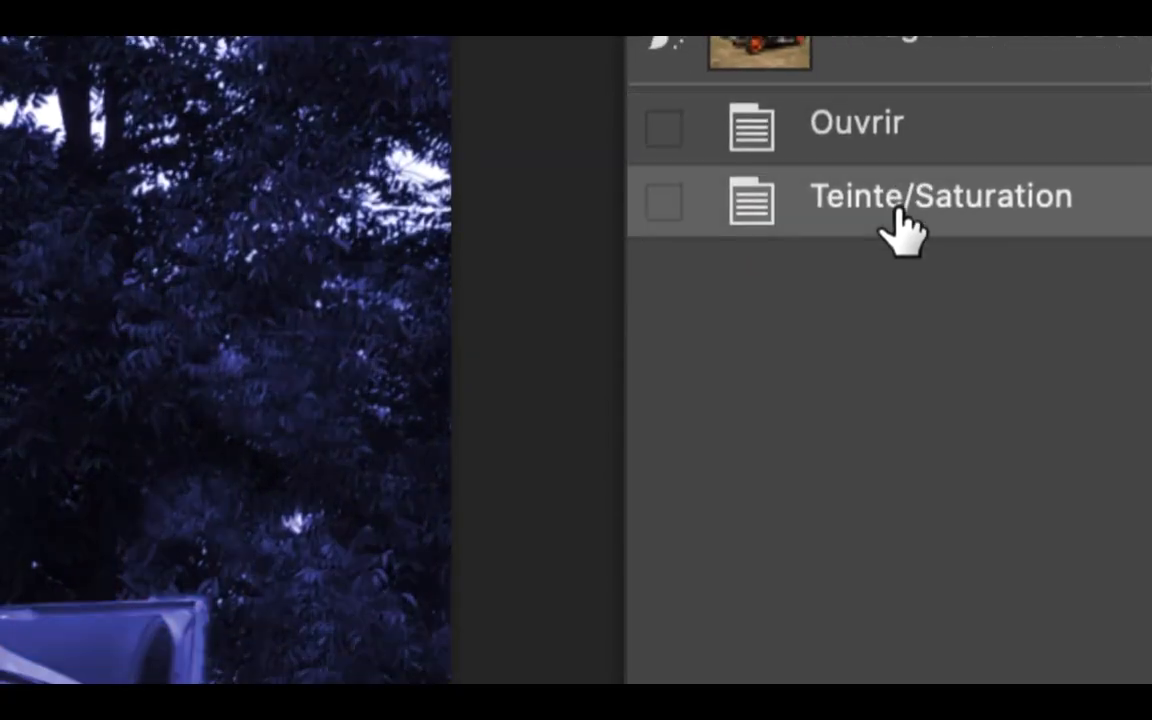
pyautogui.click(888, 126)
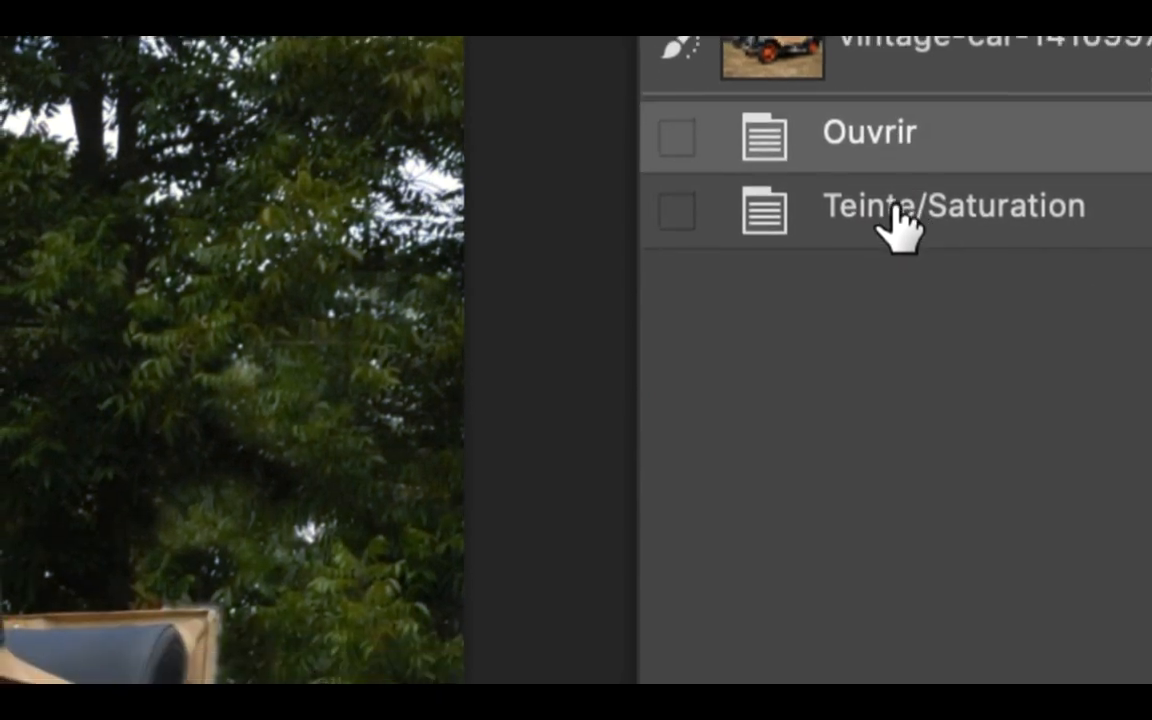
pyautogui.click(900, 220)
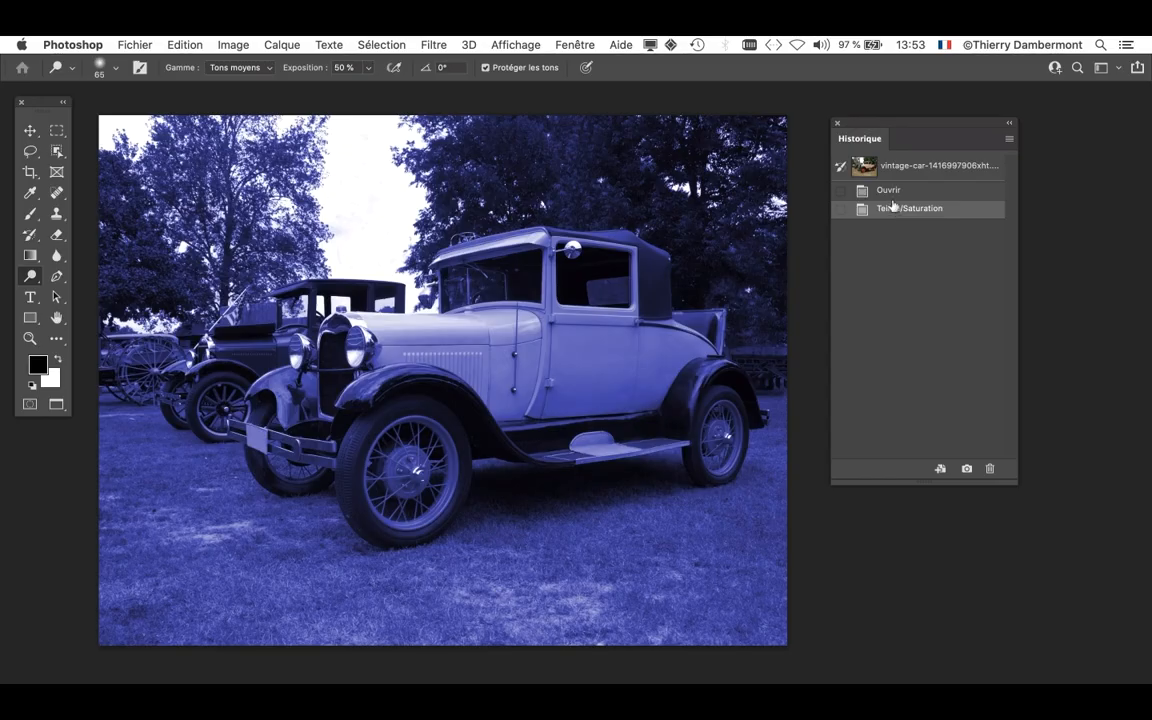
pyautogui.click(890, 138)
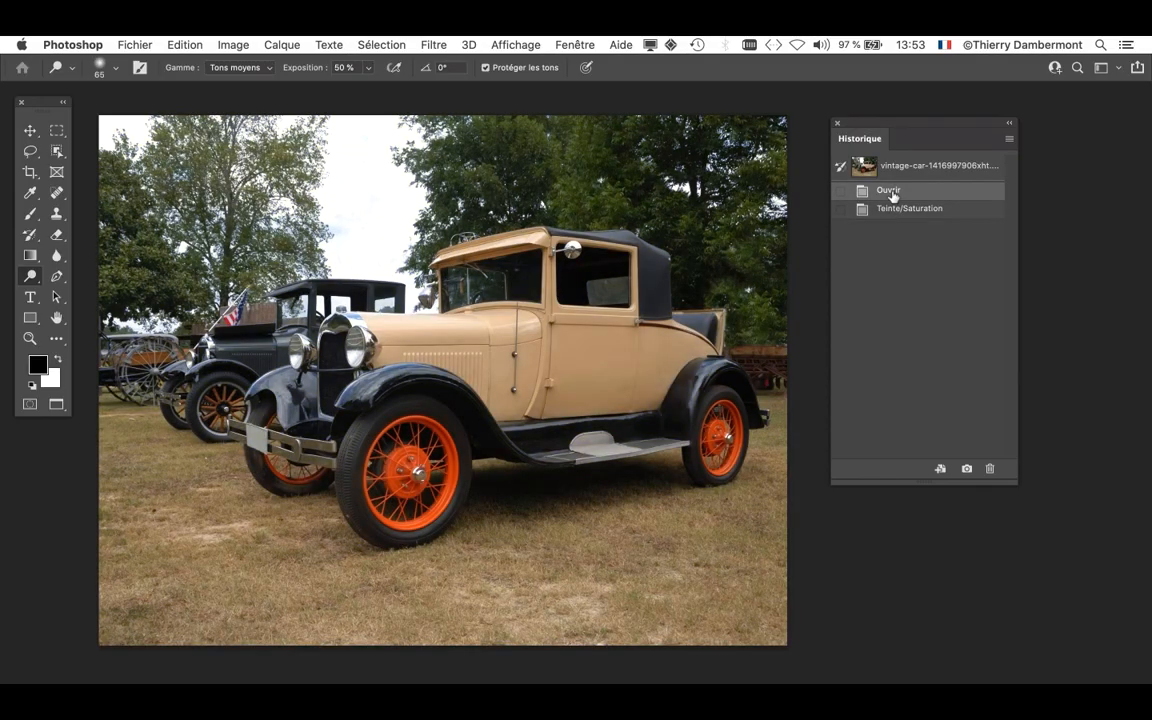
pyautogui.click(898, 211)
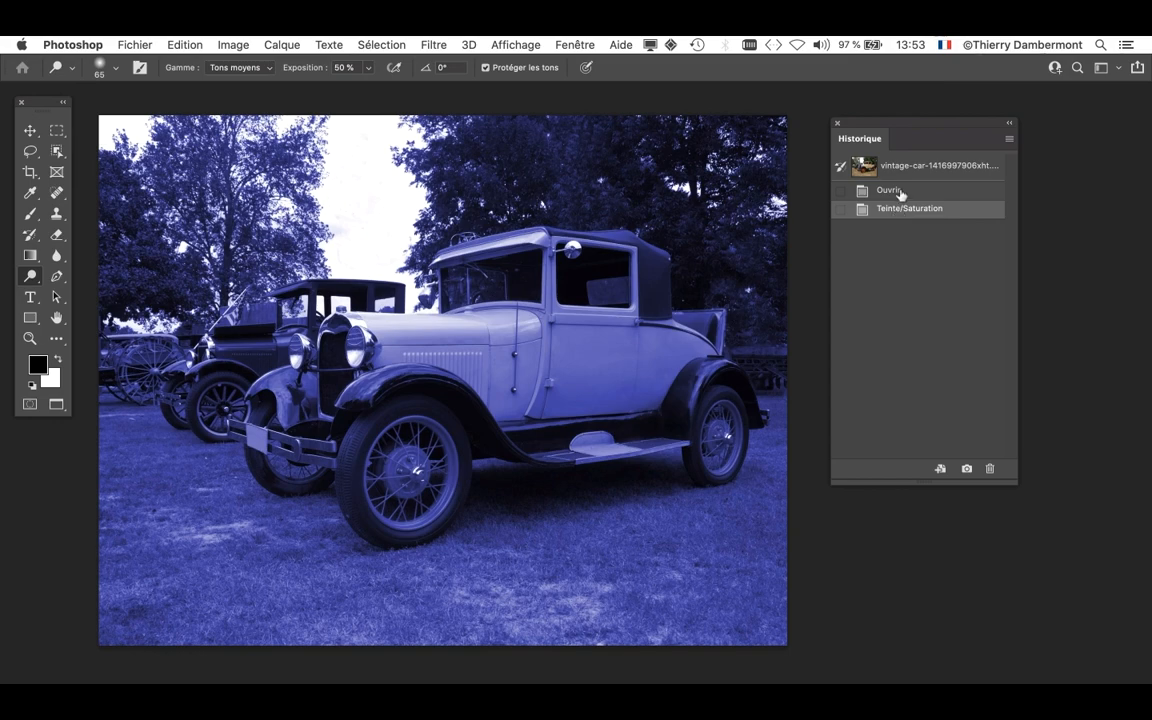
pyautogui.click(898, 191)
pyautogui.click(902, 212)
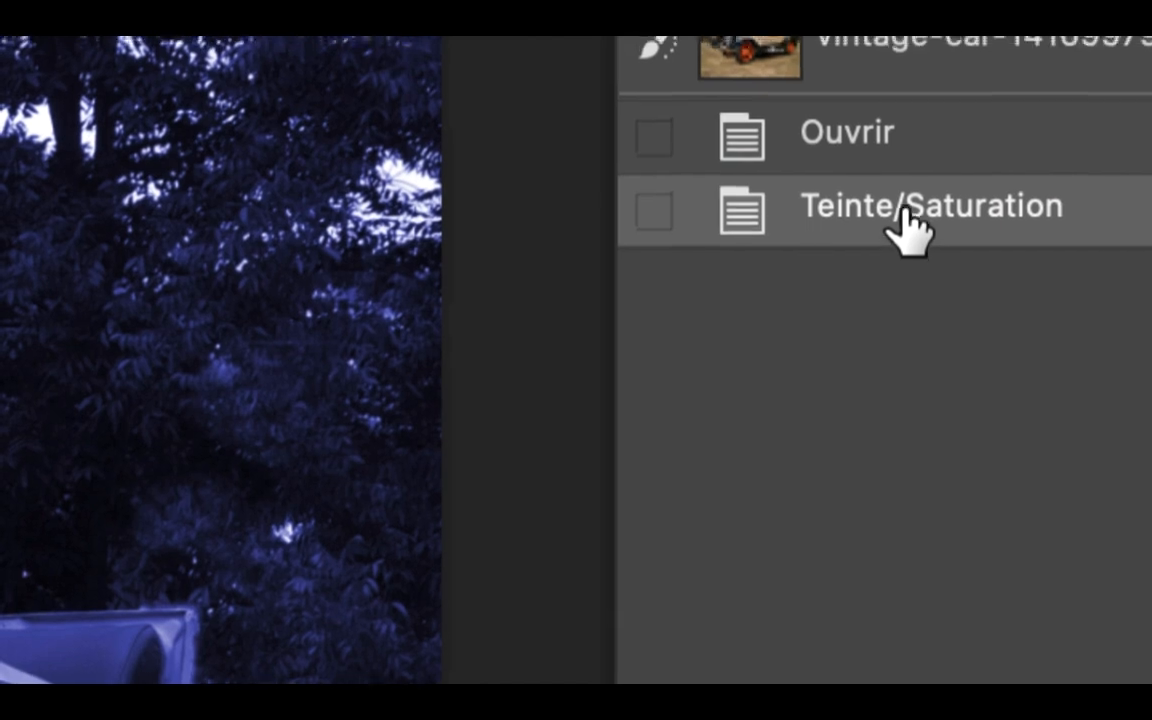
pyautogui.click(912, 212)
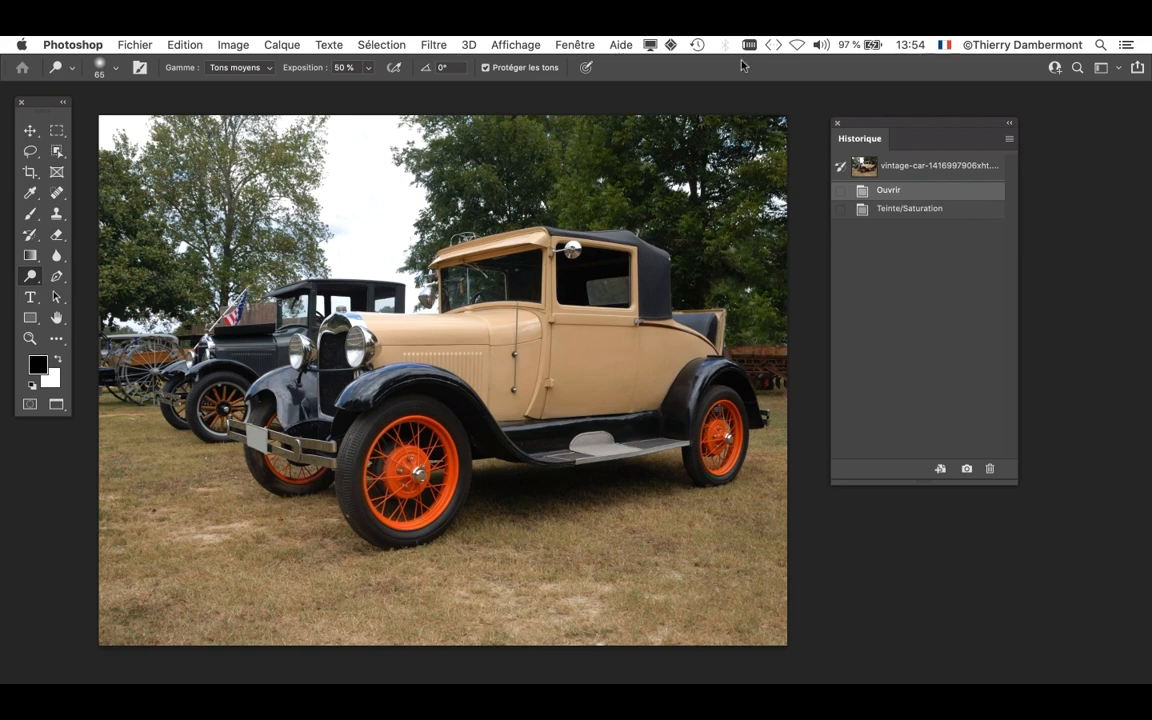
# - Apply the Filtre > Esthétiques > Tracé des contours filter to the photo
pyautogui.click(446, 44)
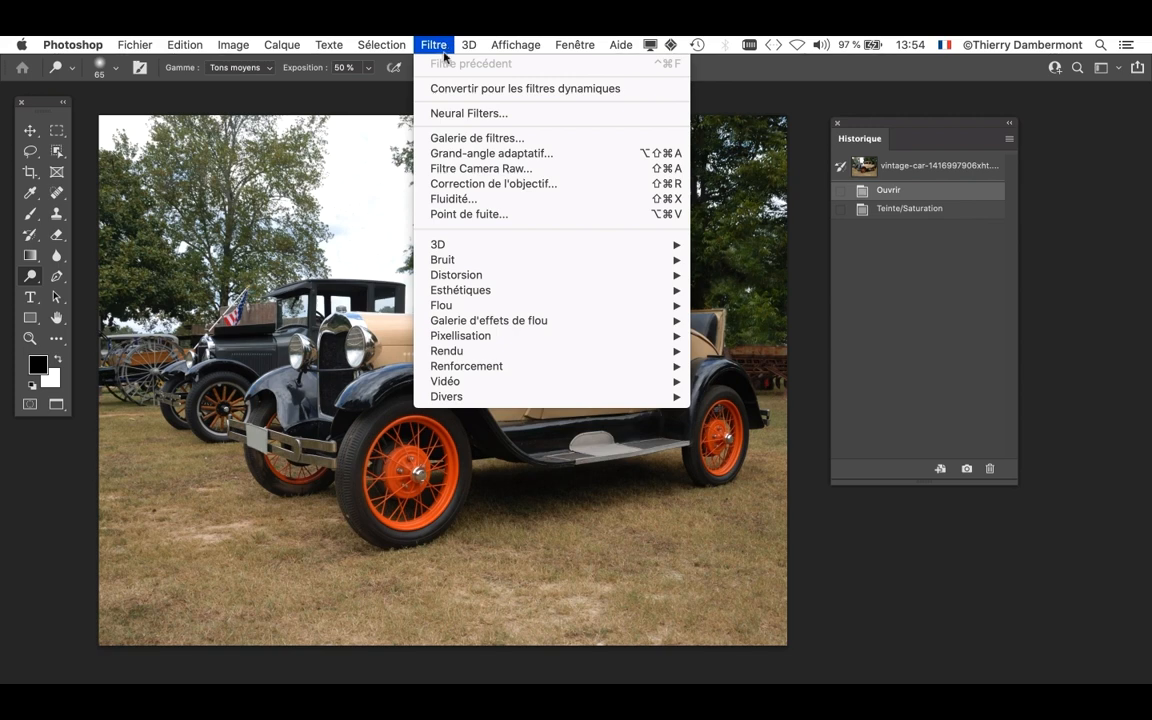
pyautogui.moveTo(478, 310)
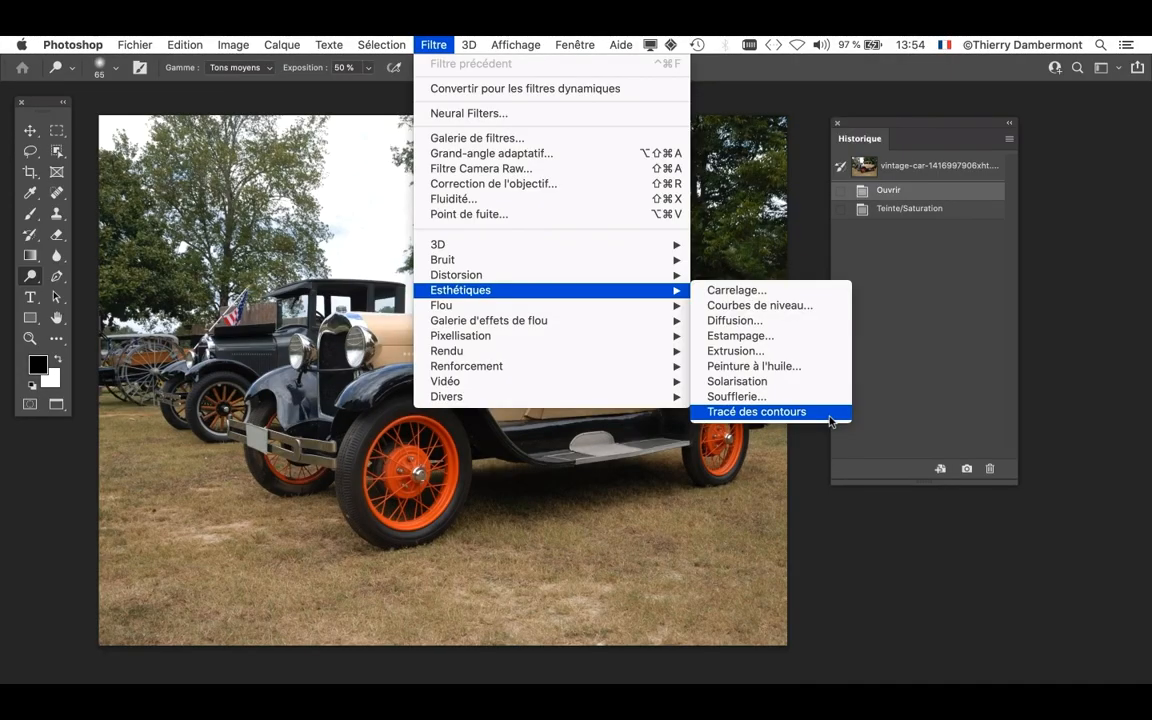
pyautogui.click(829, 416)
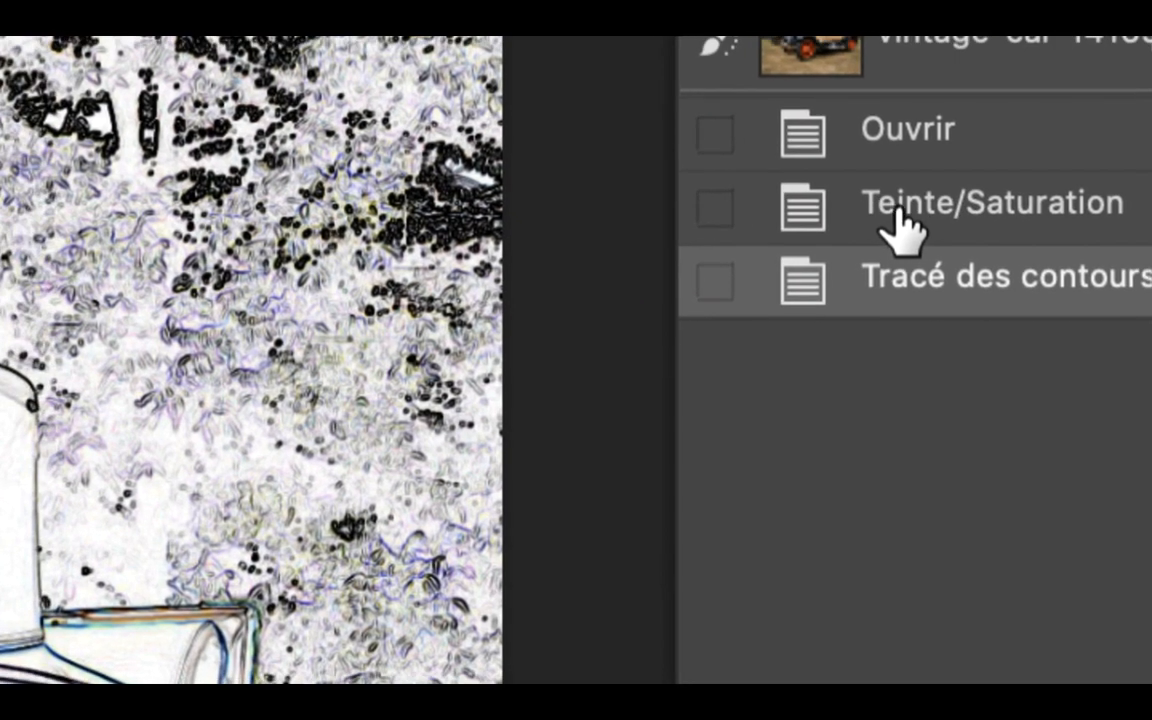
pyautogui.click(898, 214)
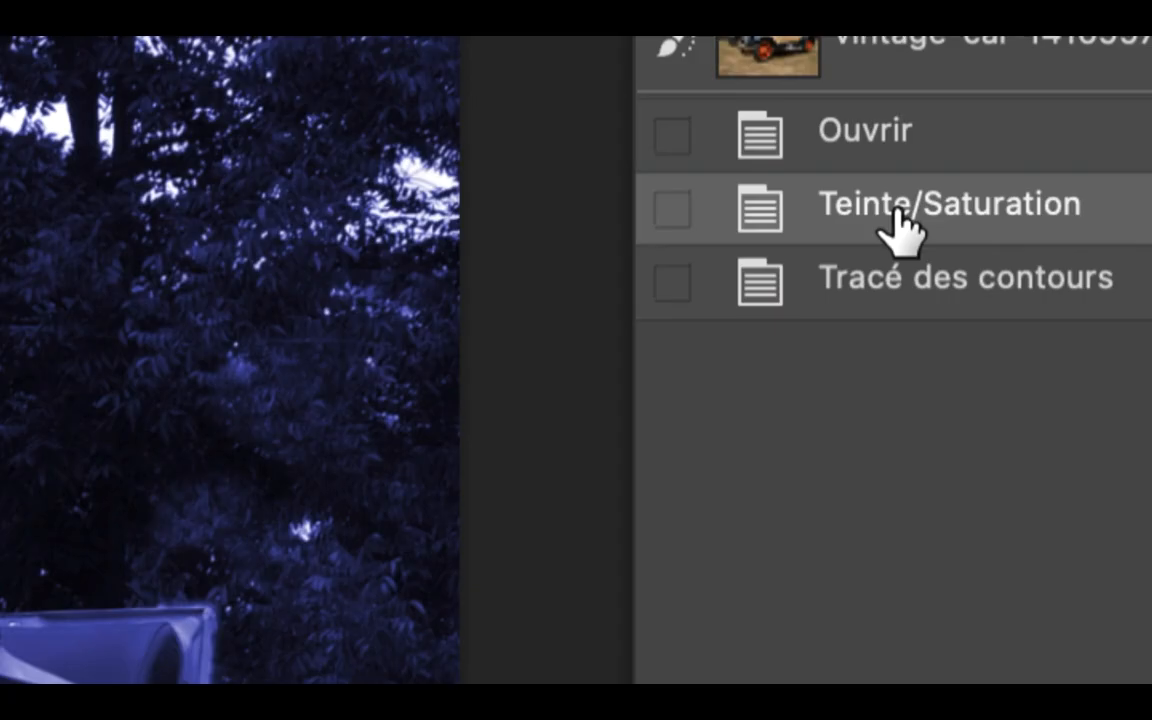
pyautogui.click(912, 285)
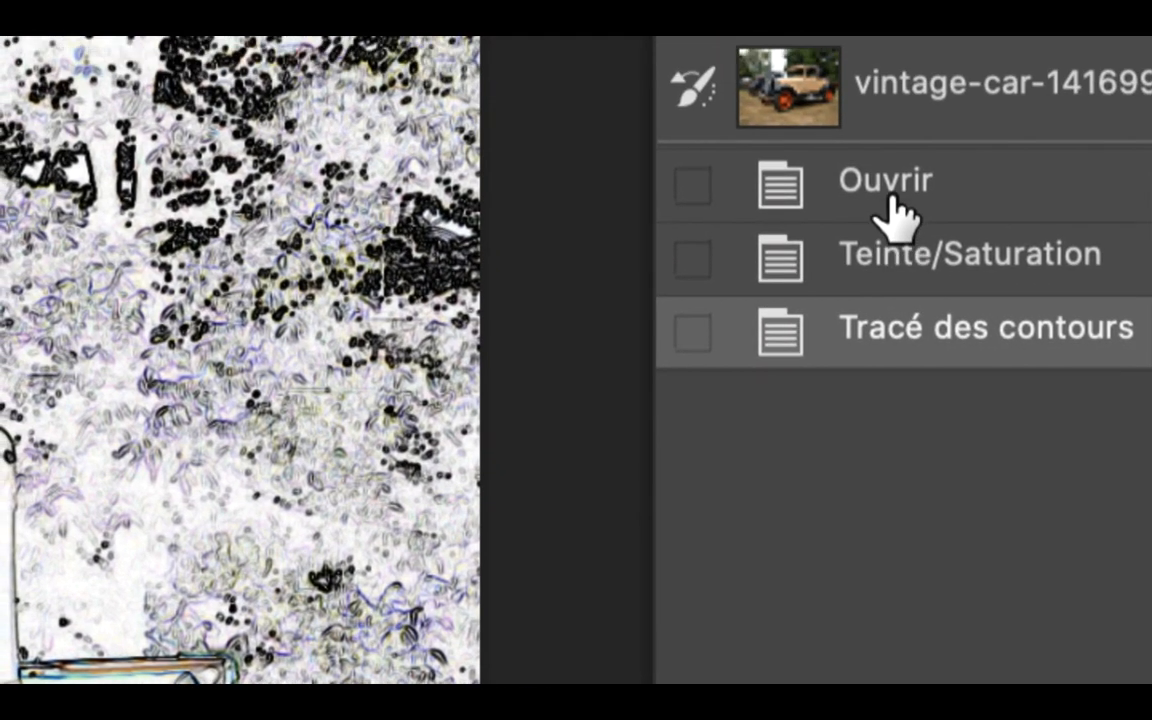
pyautogui.click(885, 190)
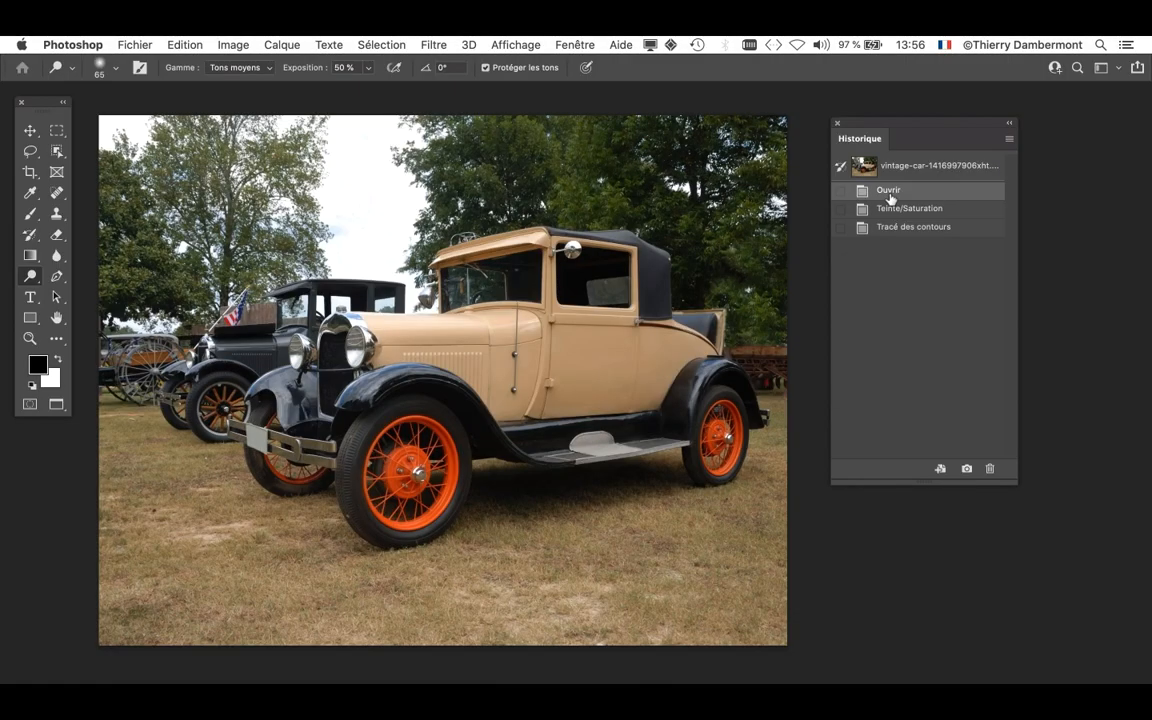
pyautogui.click(890, 208)
pyautogui.click(888, 226)
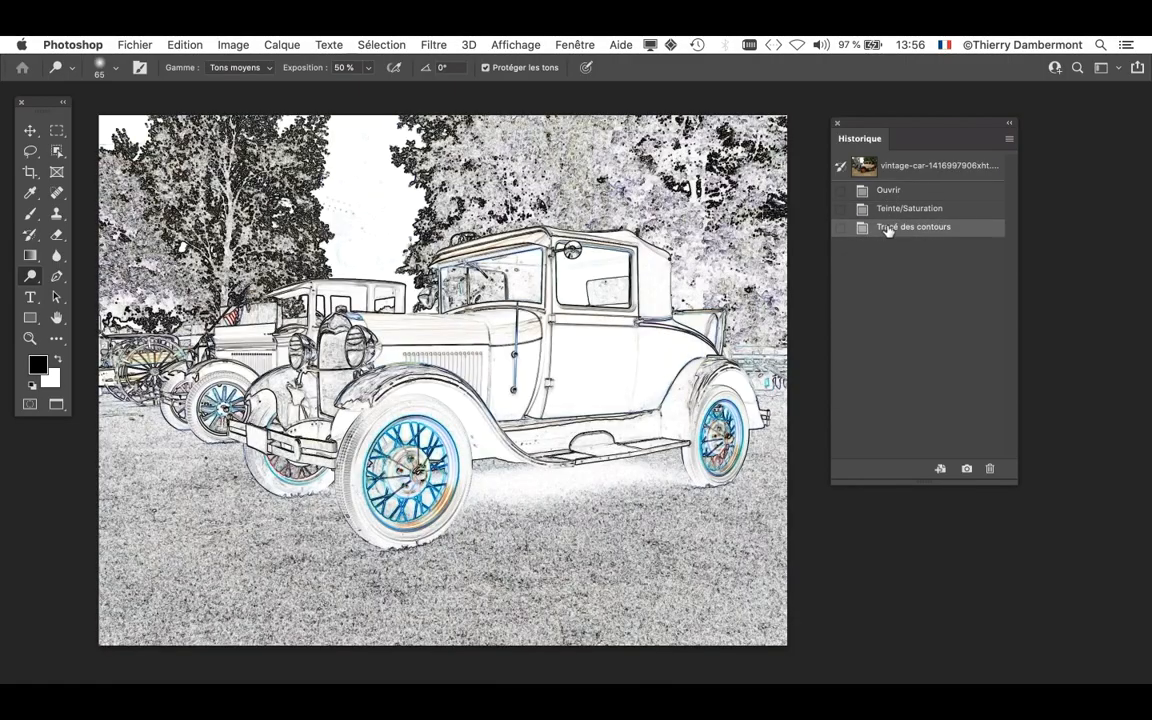
pyautogui.click(886, 208)
pyautogui.click(884, 191)
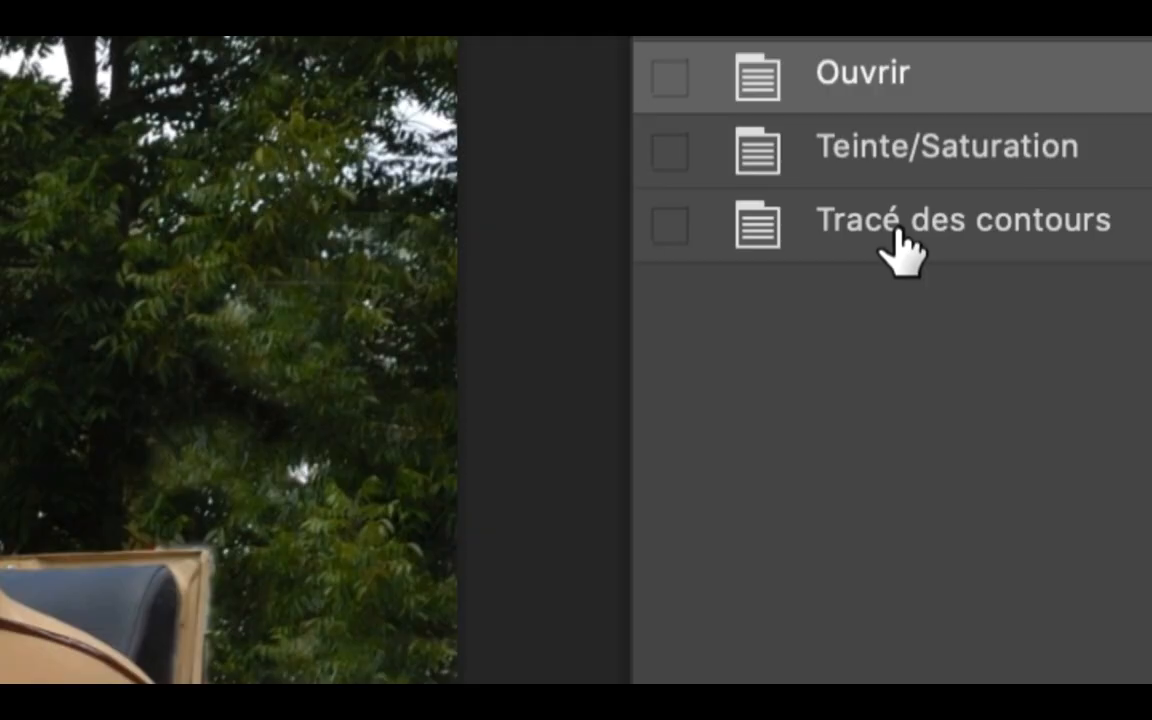
pyautogui.click(903, 248)
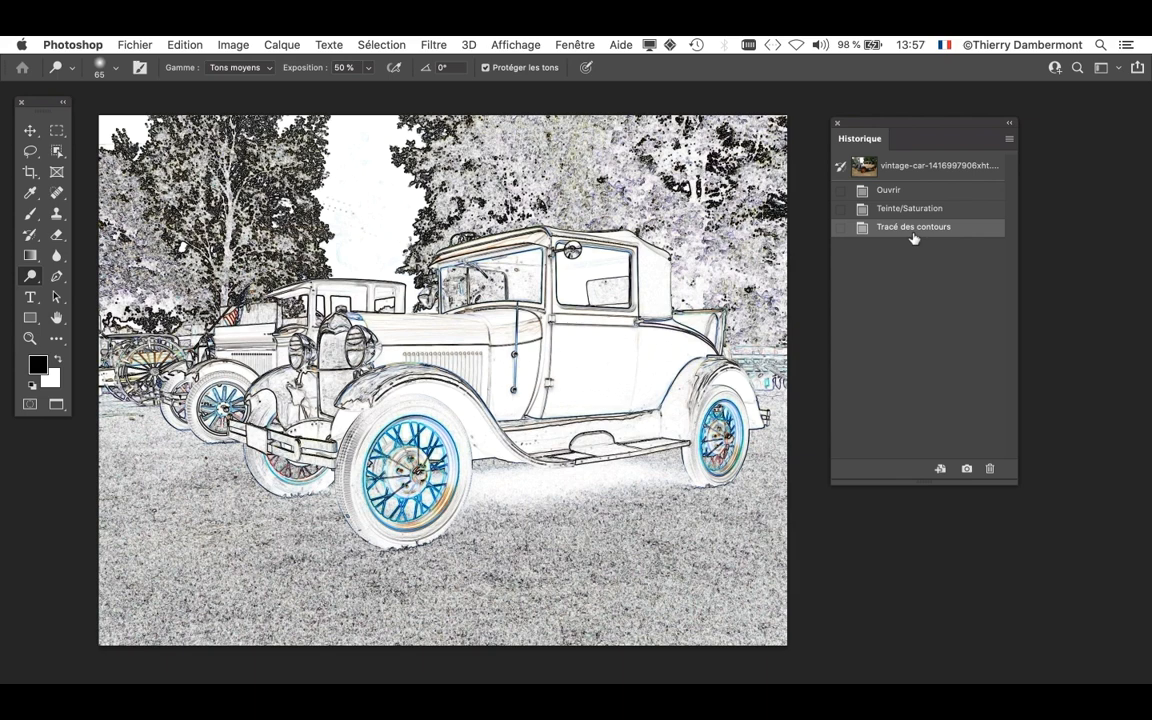
pyautogui.click(240, 44)
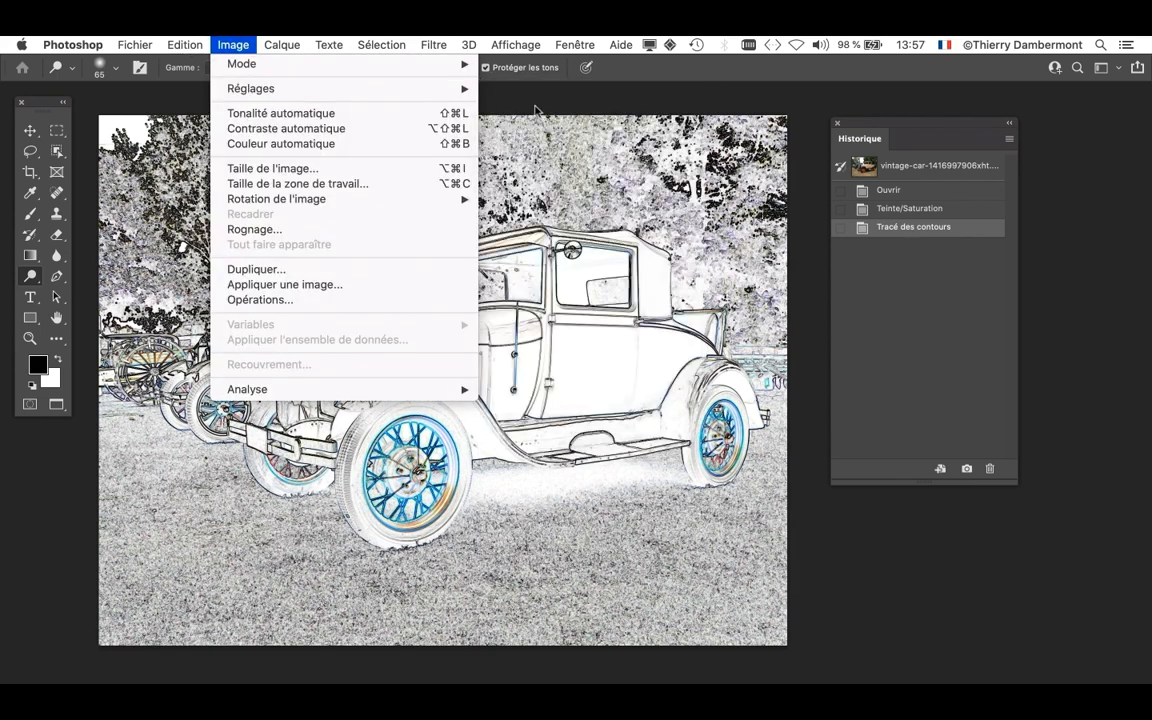
# - Set Teinte/Saturation saturation to -100 to turn the sketch black and white
pyautogui.moveTo(404, 88)
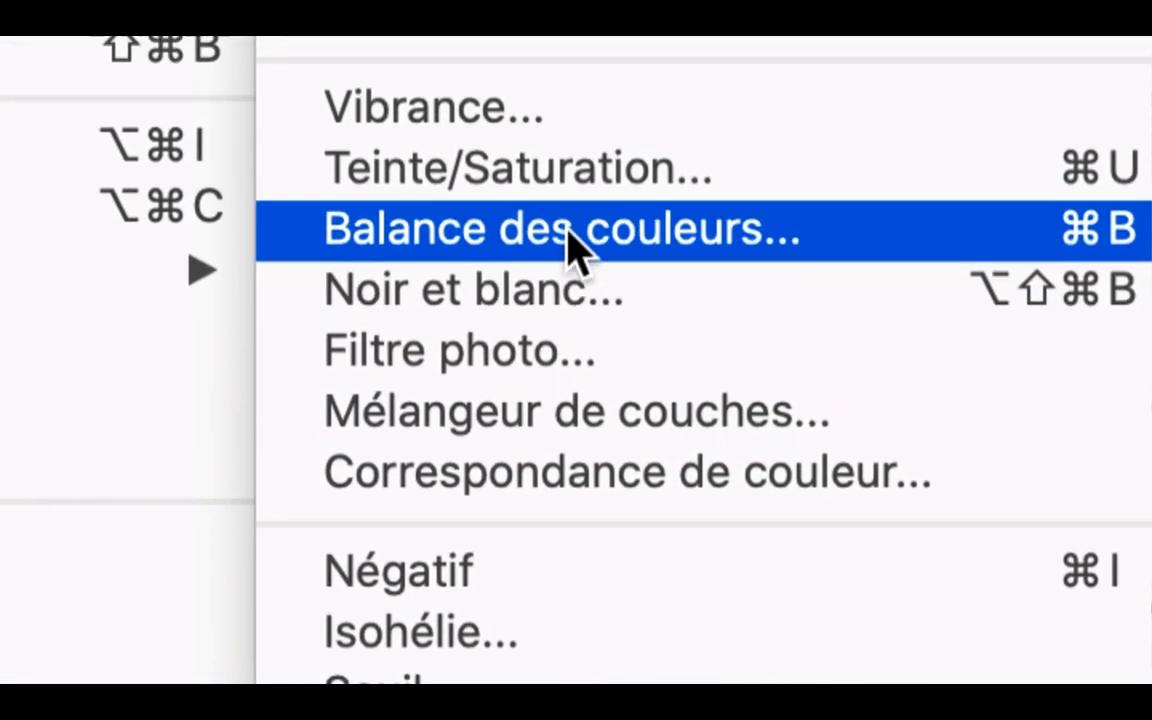
pyautogui.click(568, 238)
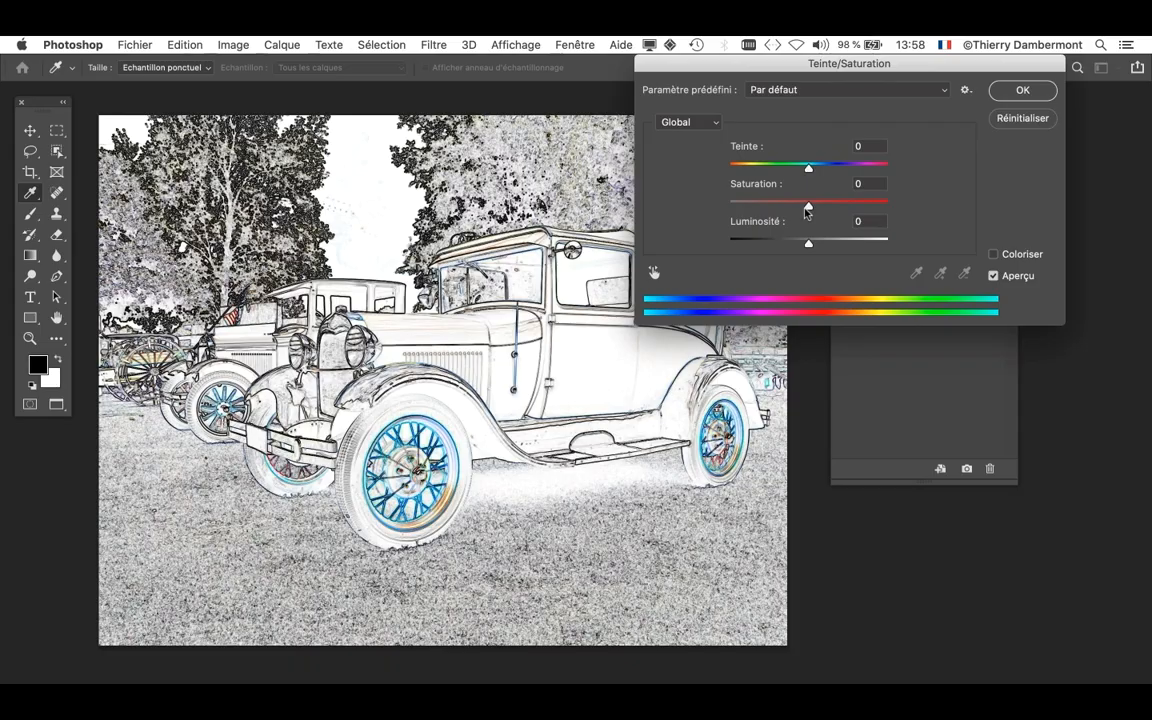
pyautogui.moveTo(808, 203); pyautogui.dragTo(434, 215)
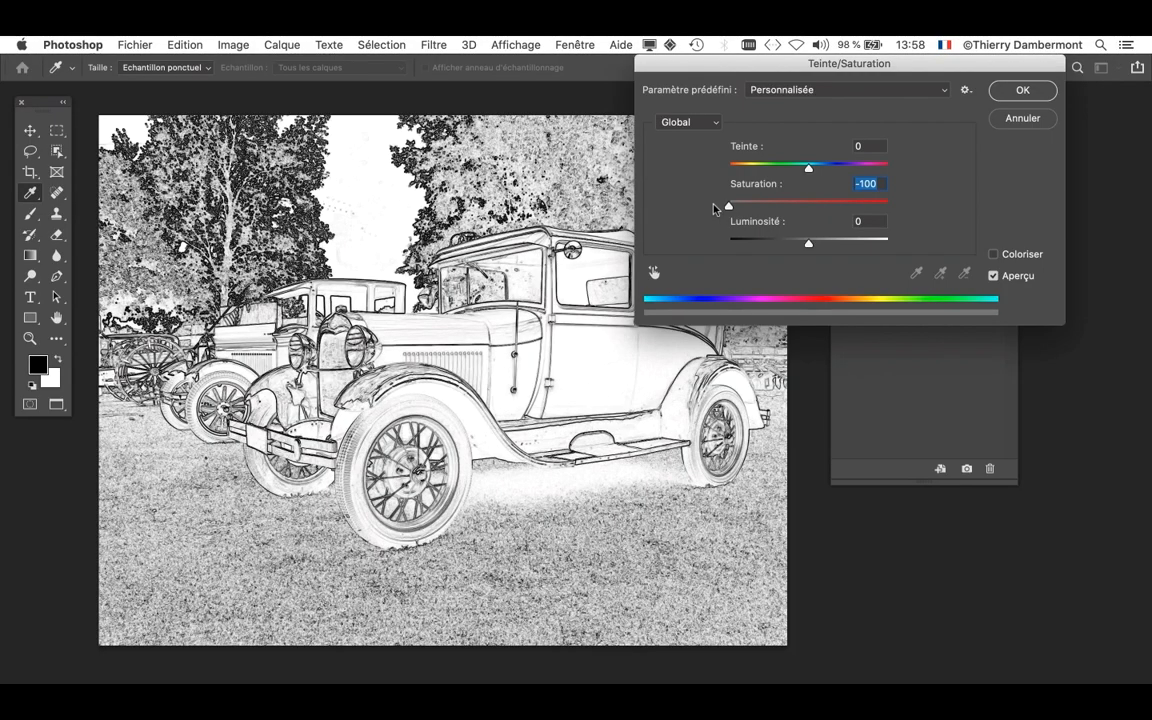
pyautogui.click(1019, 91)
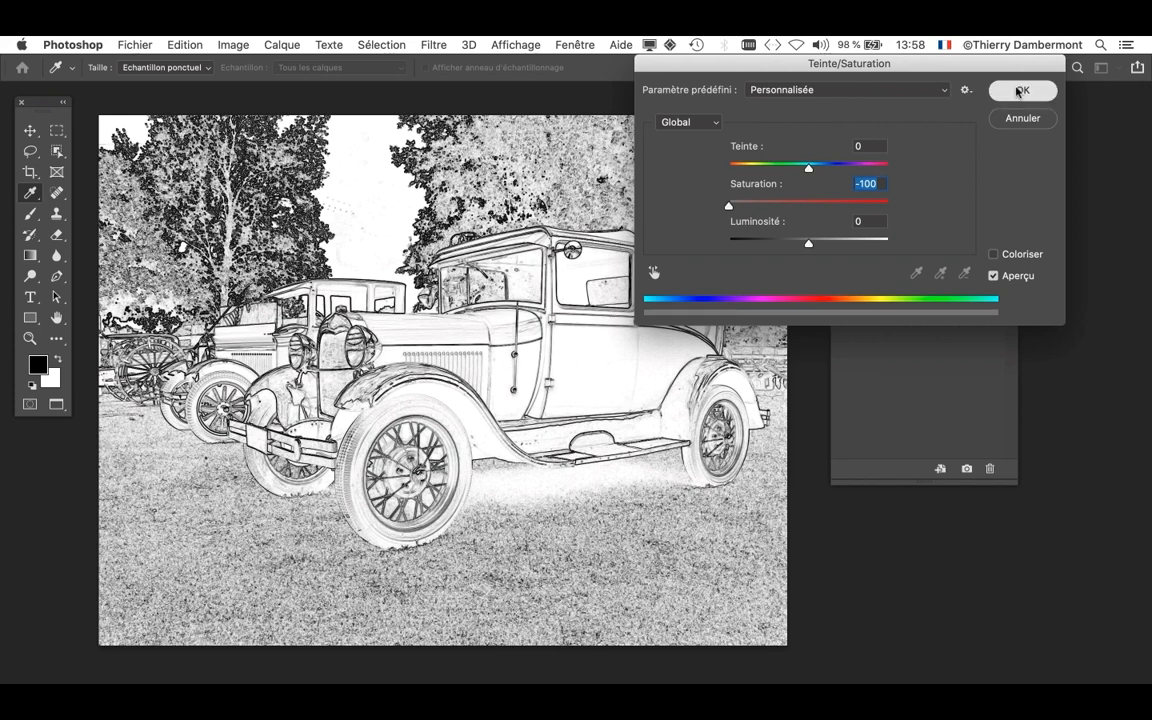
pyautogui.press('o')
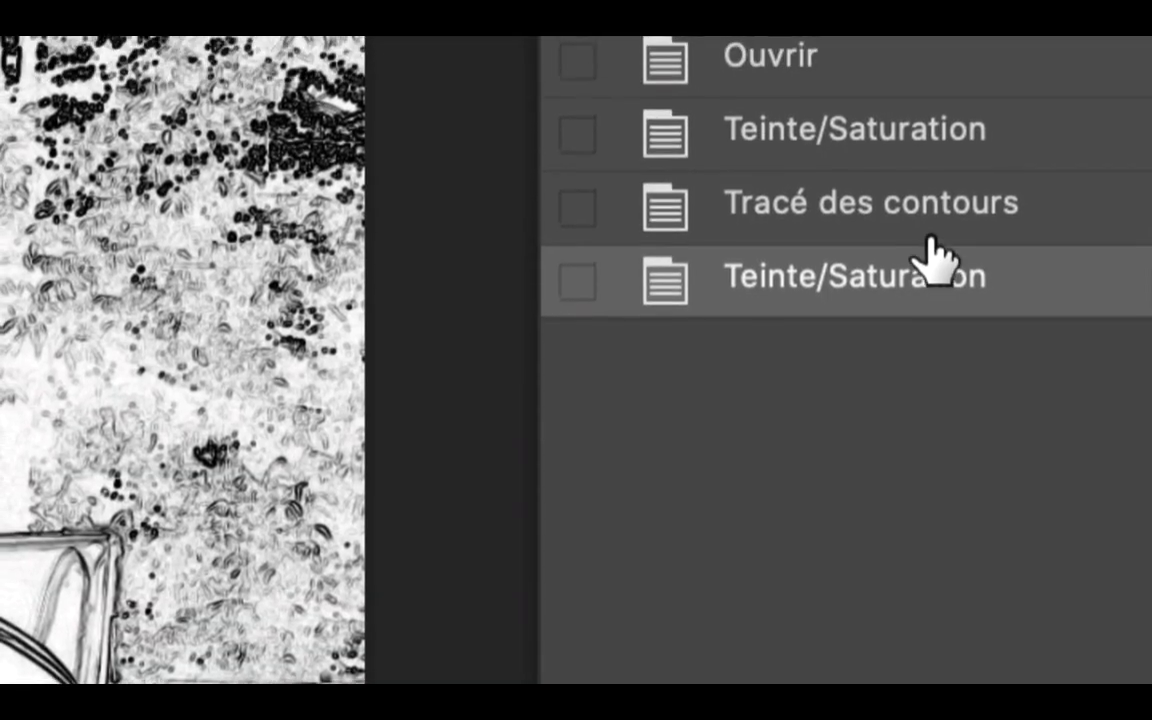
# - Compare the sketch history states, shift the History panel right, then show the original Ouvrir photo
pyautogui.click(906, 168)
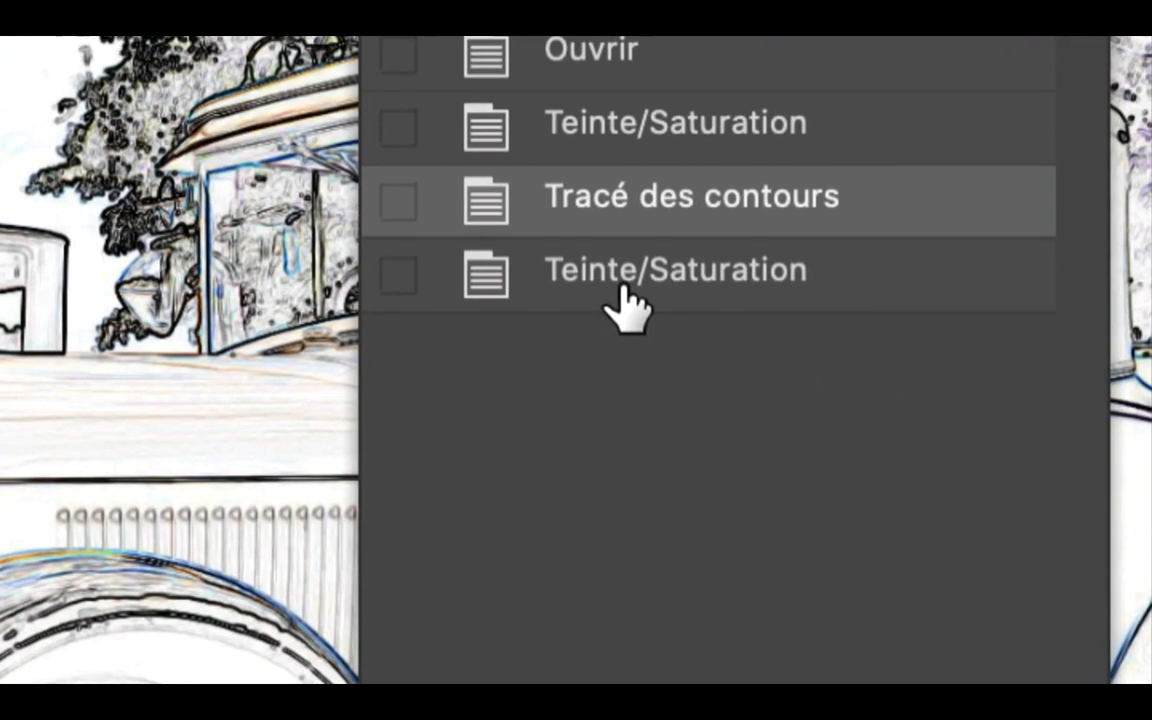
pyautogui.click(627, 294)
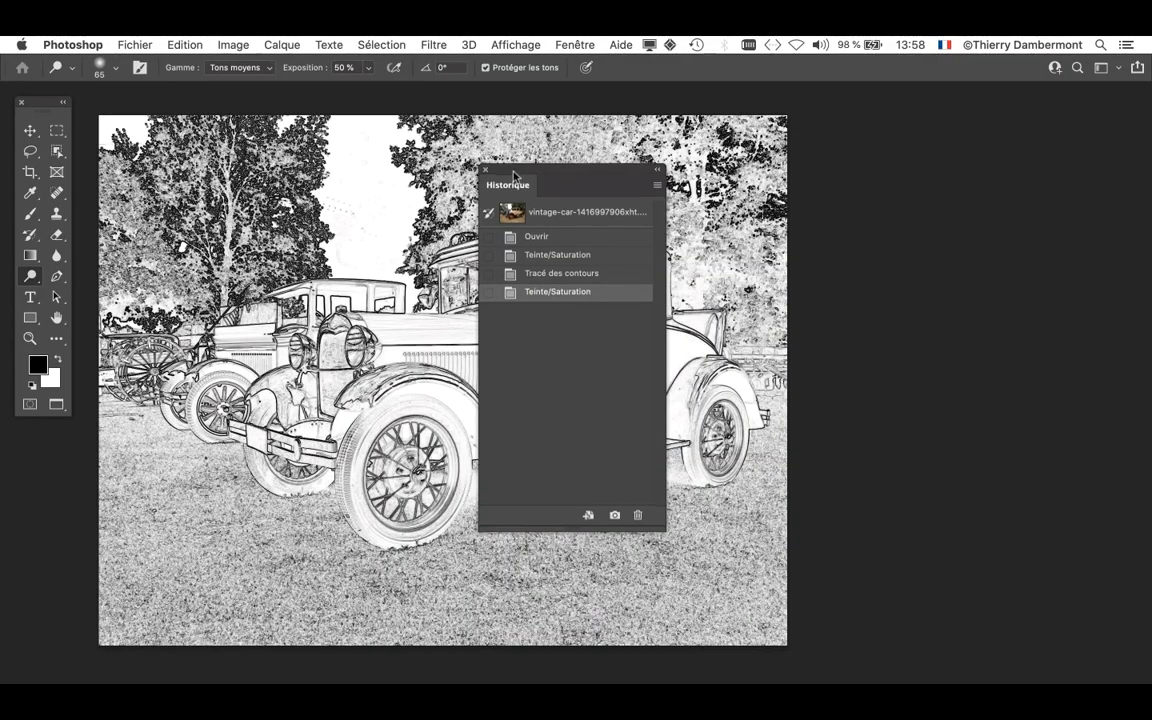
pyautogui.moveTo(511, 188); pyautogui.dragTo(864, 152)
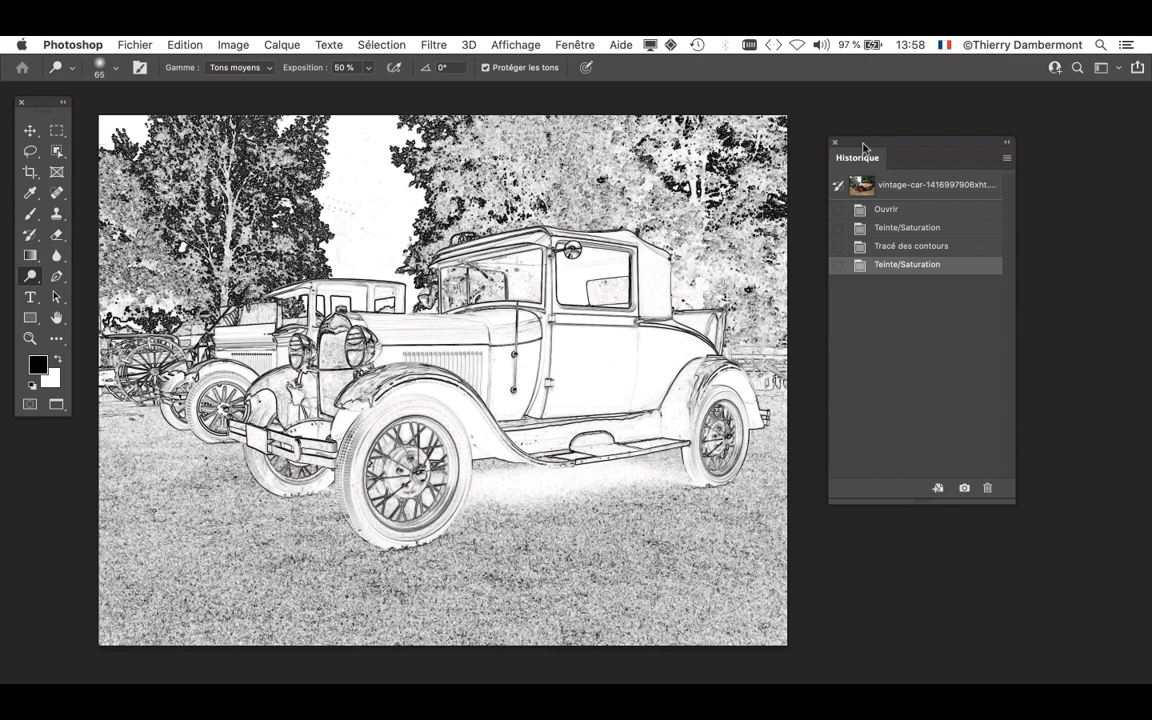
pyautogui.moveTo(863, 147); pyautogui.dragTo(914, 140)
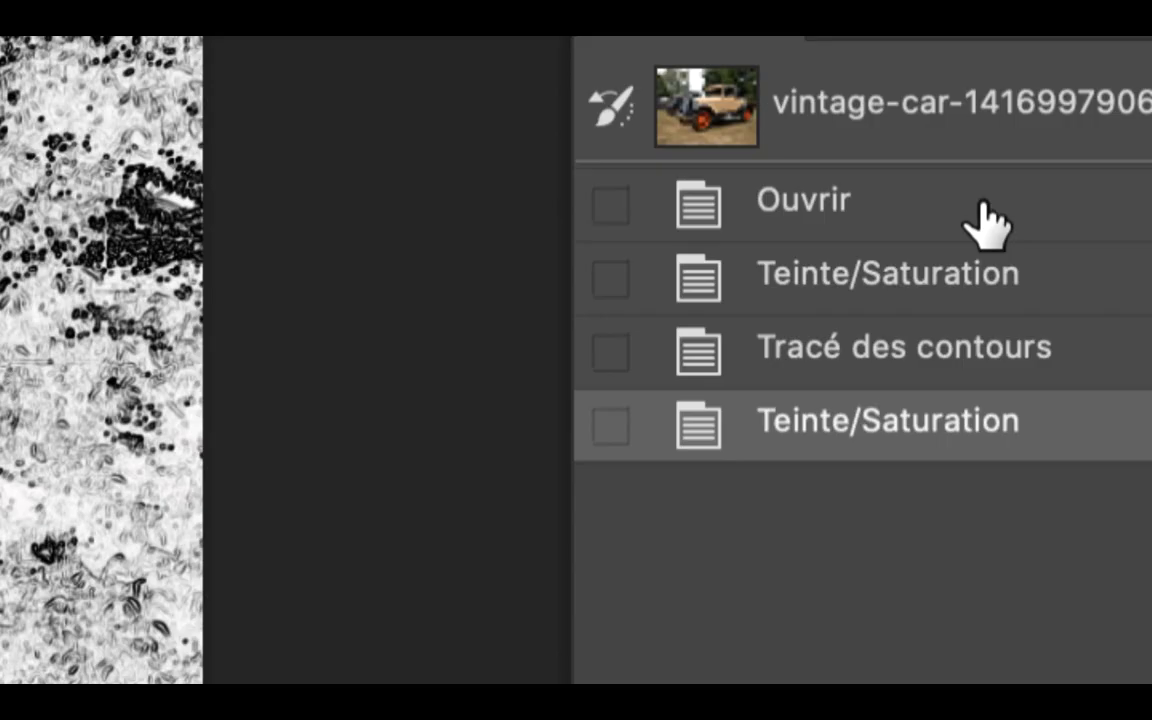
pyautogui.click(985, 225)
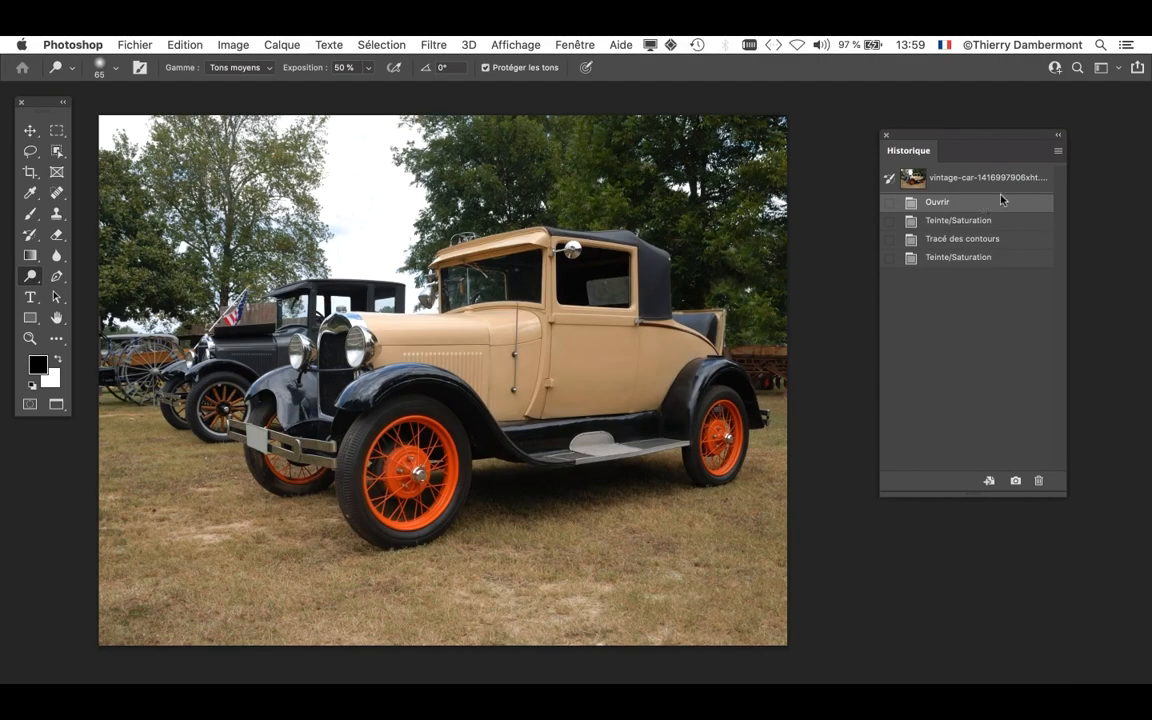
pyautogui.click(228, 44)
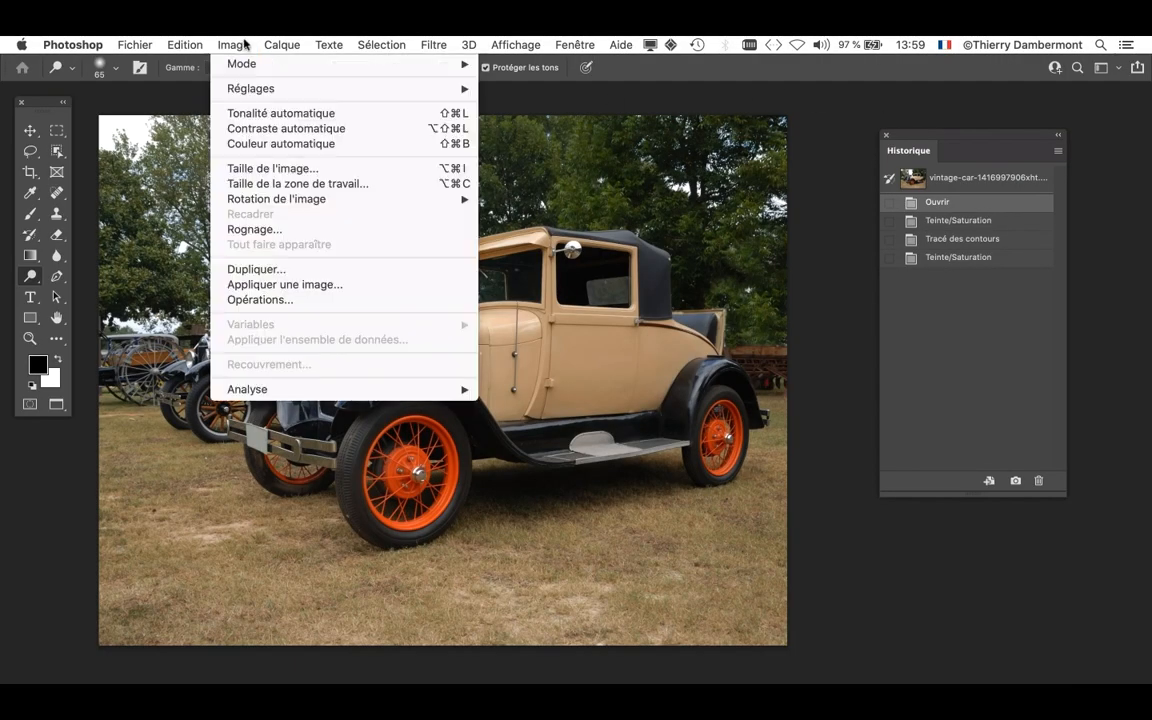
pyautogui.click(272, 168)
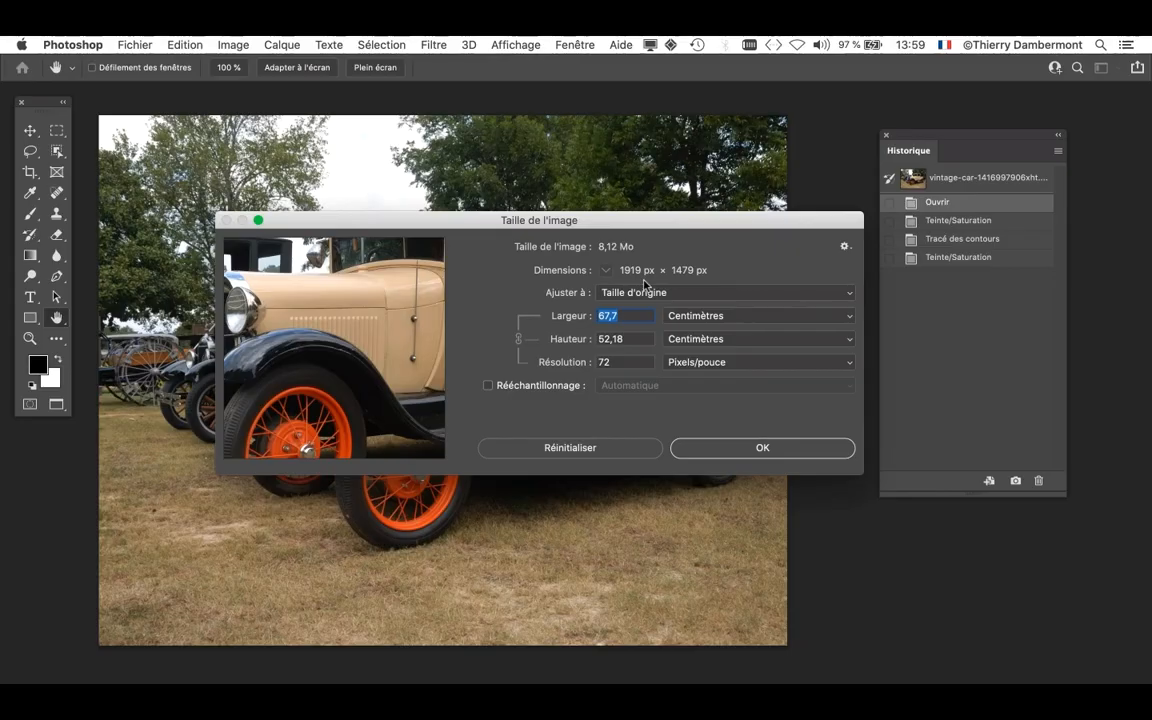
pyautogui.press('alt')
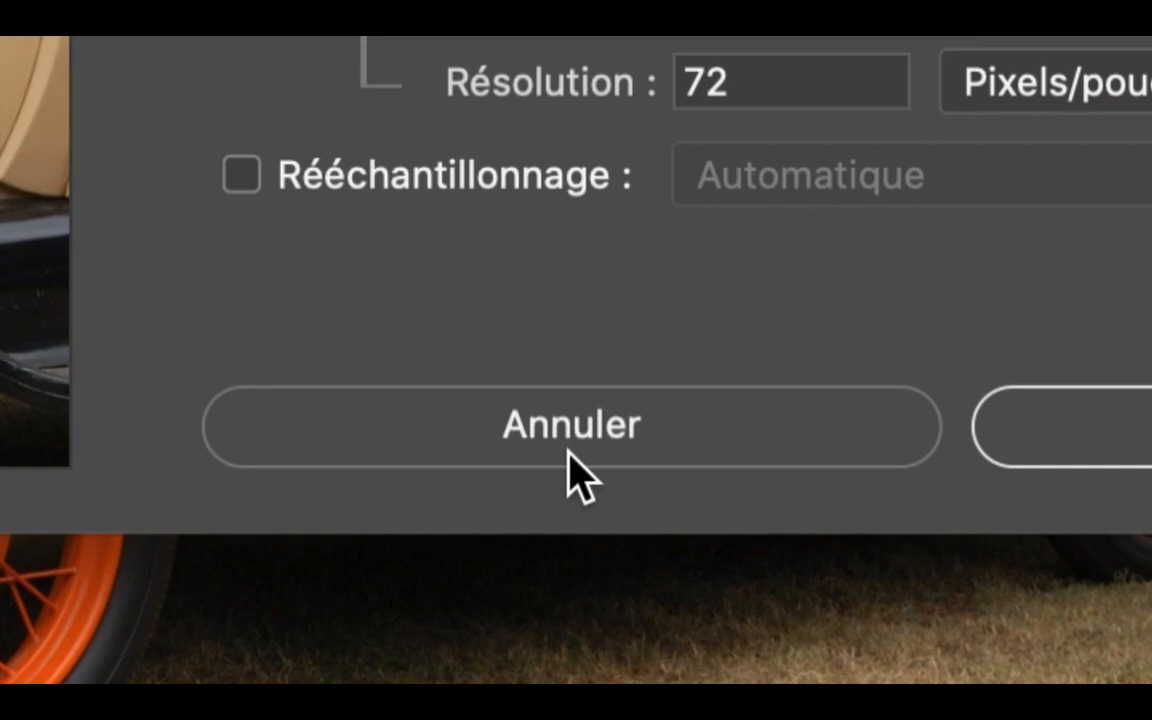
pyautogui.click(578, 472)
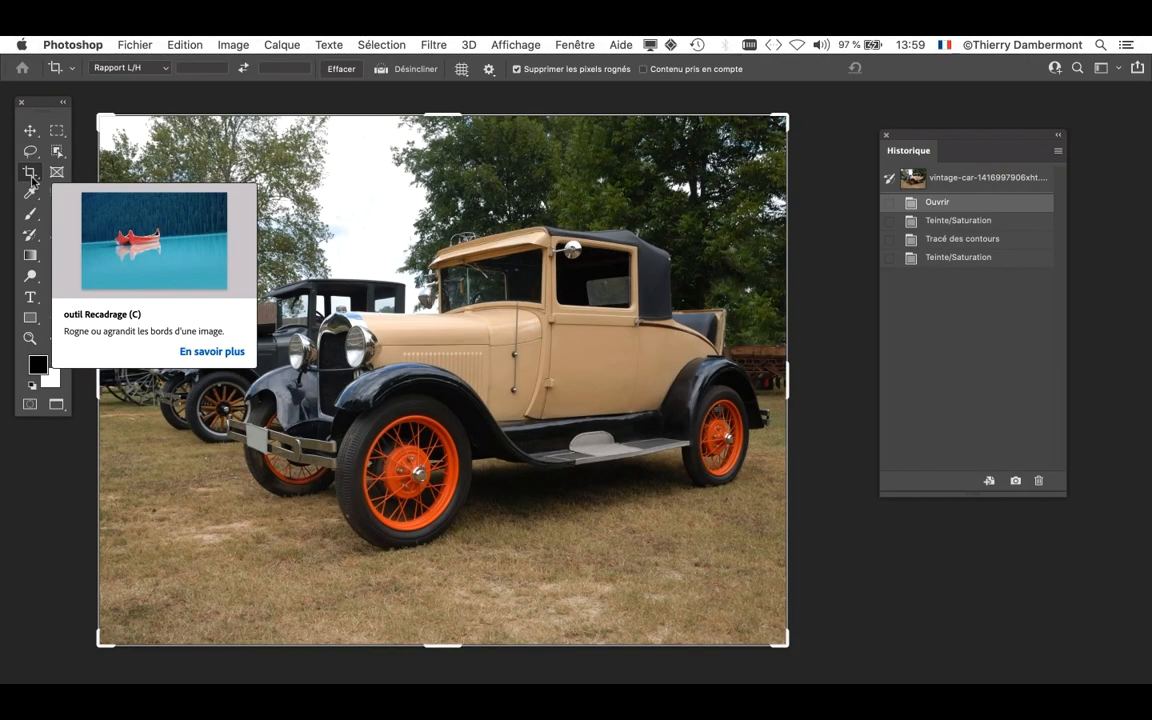
pyautogui.click(28, 134)
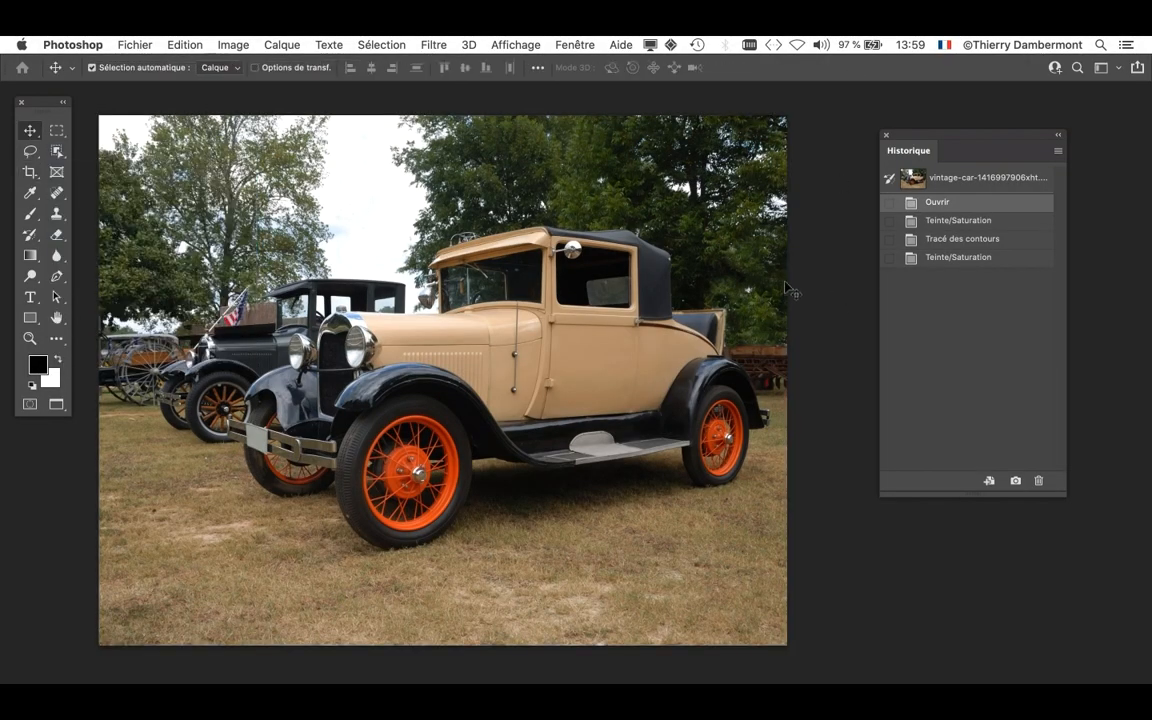
pyautogui.moveTo(692, 301); pyautogui.dragTo(727, 316)
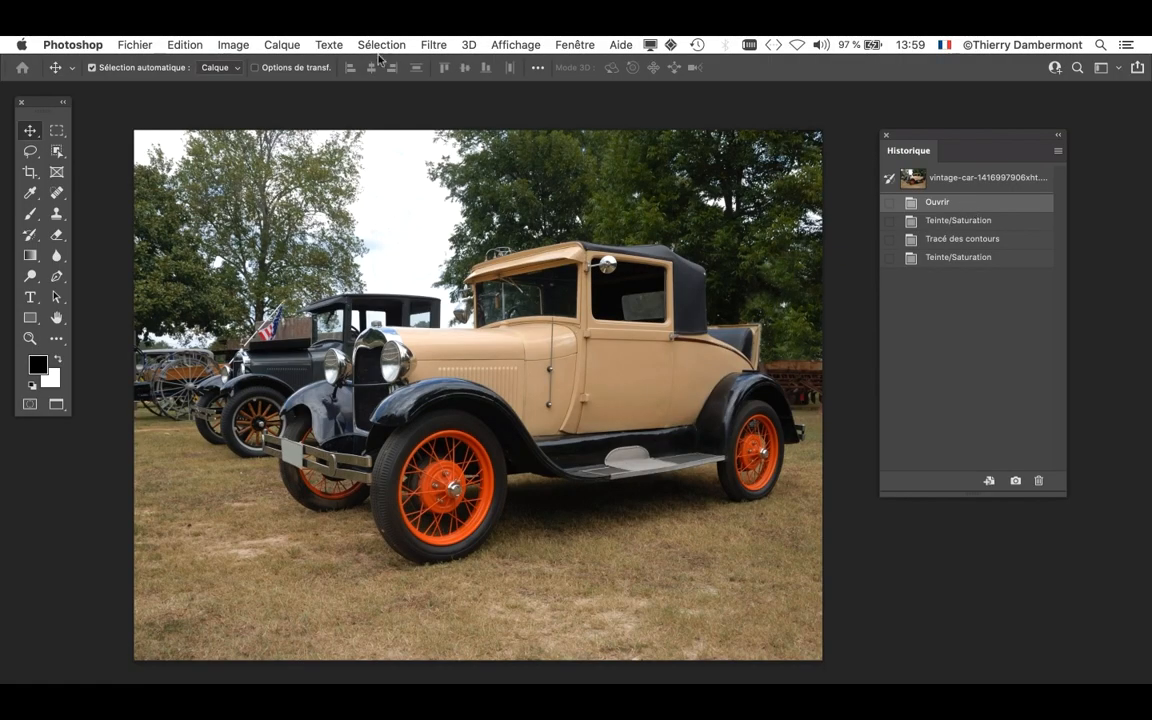
pyautogui.click(220, 43)
# - Colorize the whole car photo with an orange-sepia Hue/Saturation tint at Saturation 67
pyautogui.moveTo(310, 88)
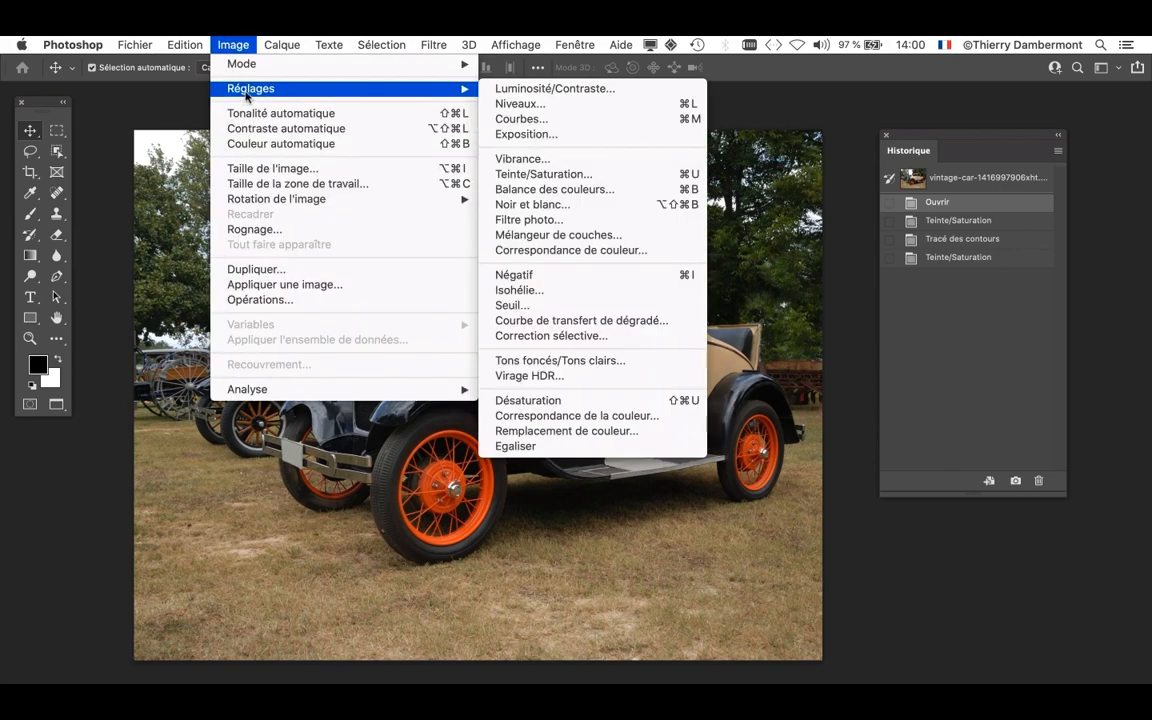
pyautogui.click(574, 174)
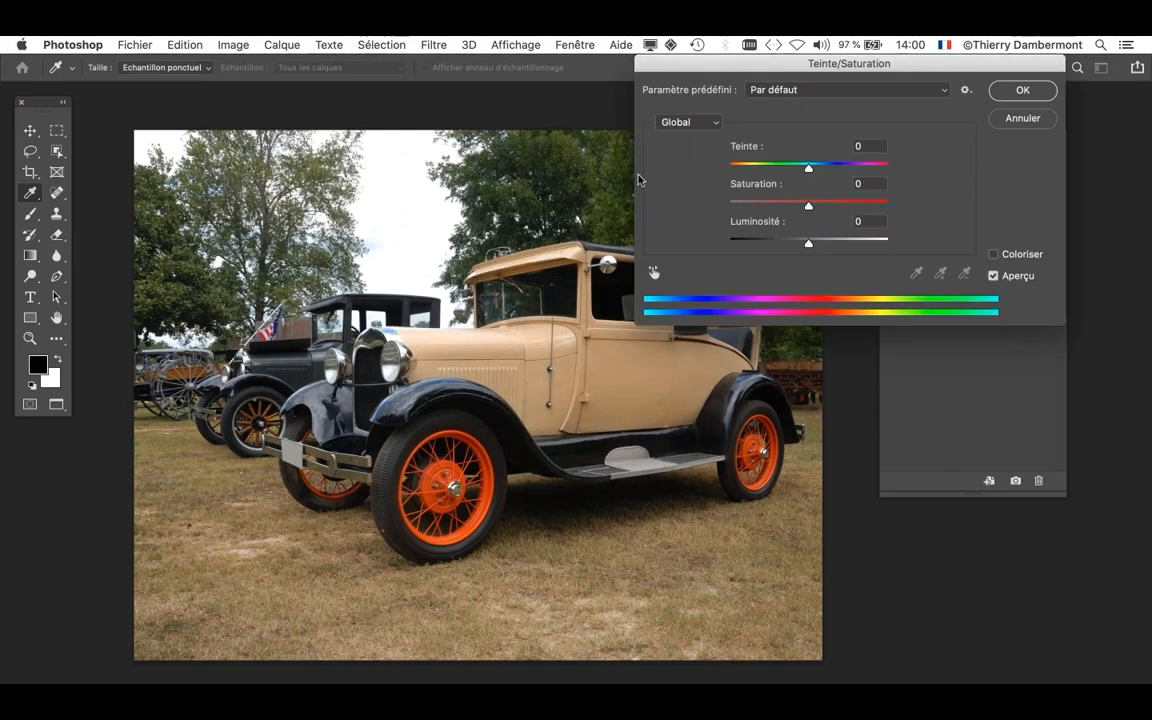
pyautogui.moveTo(819, 69); pyautogui.dragTo(827, 69)
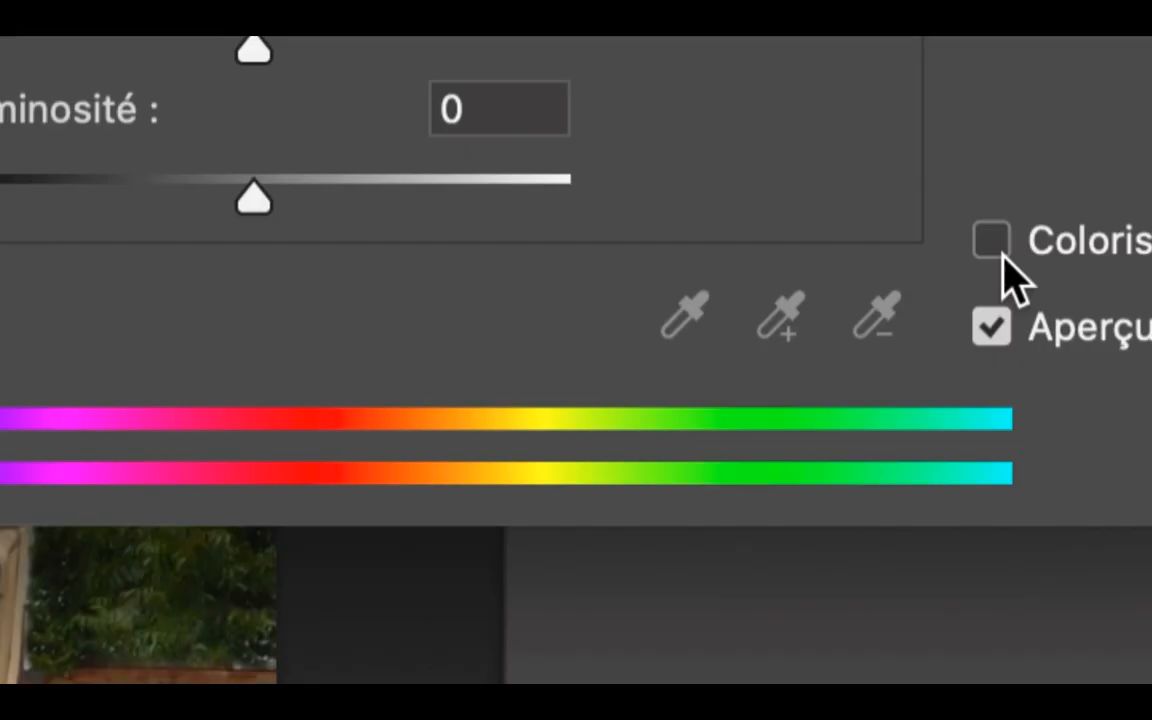
pyautogui.click(1002, 256)
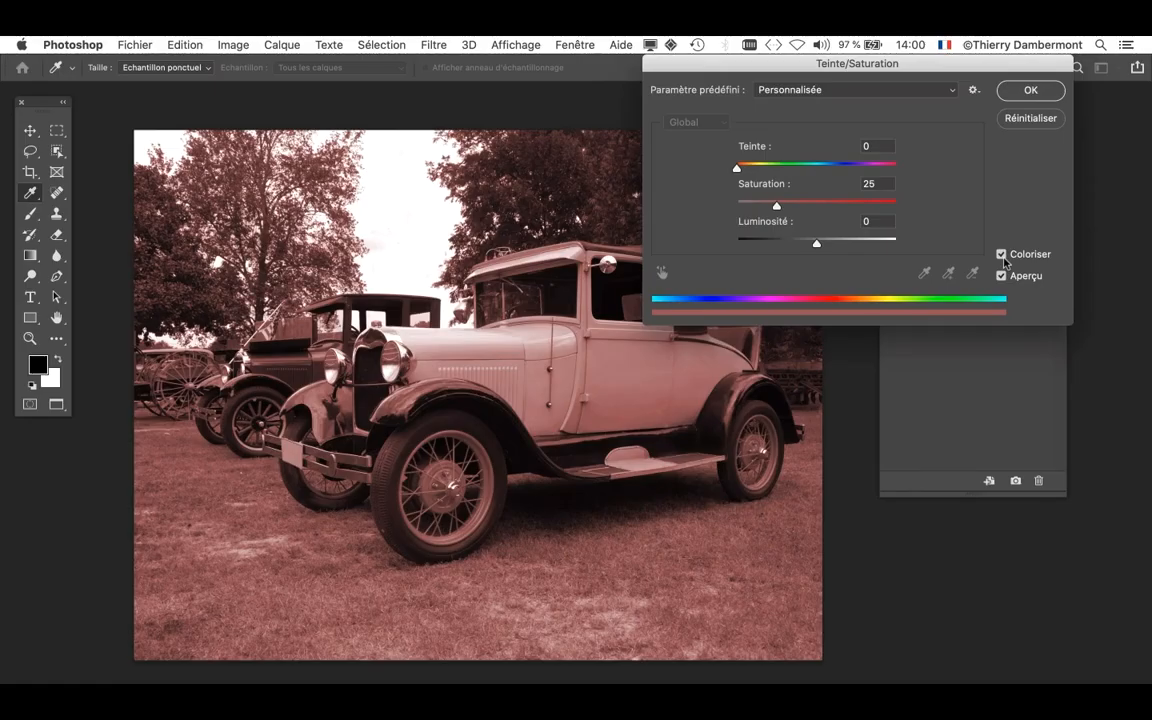
pyautogui.moveTo(737, 167); pyautogui.dragTo(837, 207)
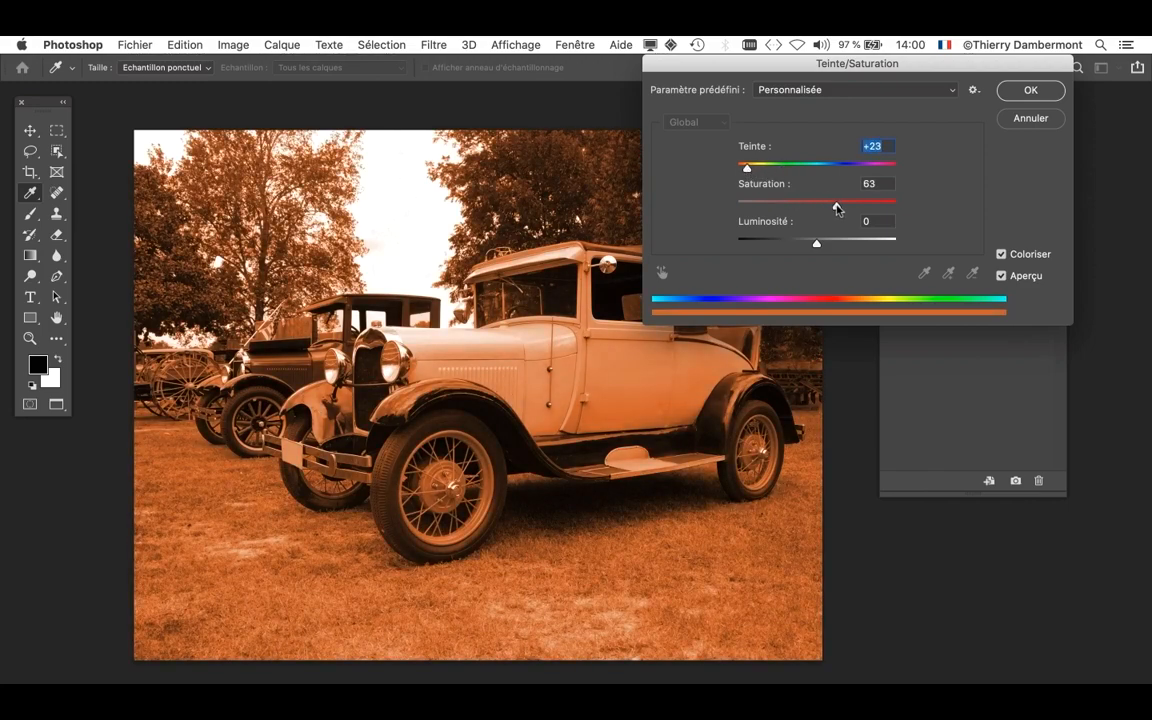
pyautogui.moveTo(747, 168)
pyautogui.mouseDown()
pyautogui.moveTo(668, 155)
pyautogui.moveTo(761, 172)
pyautogui.moveTo(746, 170)
pyautogui.mouseUp()
pyautogui.moveTo(837, 206)
pyautogui.mouseDown()
pyautogui.moveTo(824, 208)
pyautogui.moveTo(843, 208)
pyautogui.mouseUp()
pyautogui.moveTo(750, 170); pyautogui.dragTo(750, 170)
pyautogui.click(1040, 92)
pyautogui.press('v')
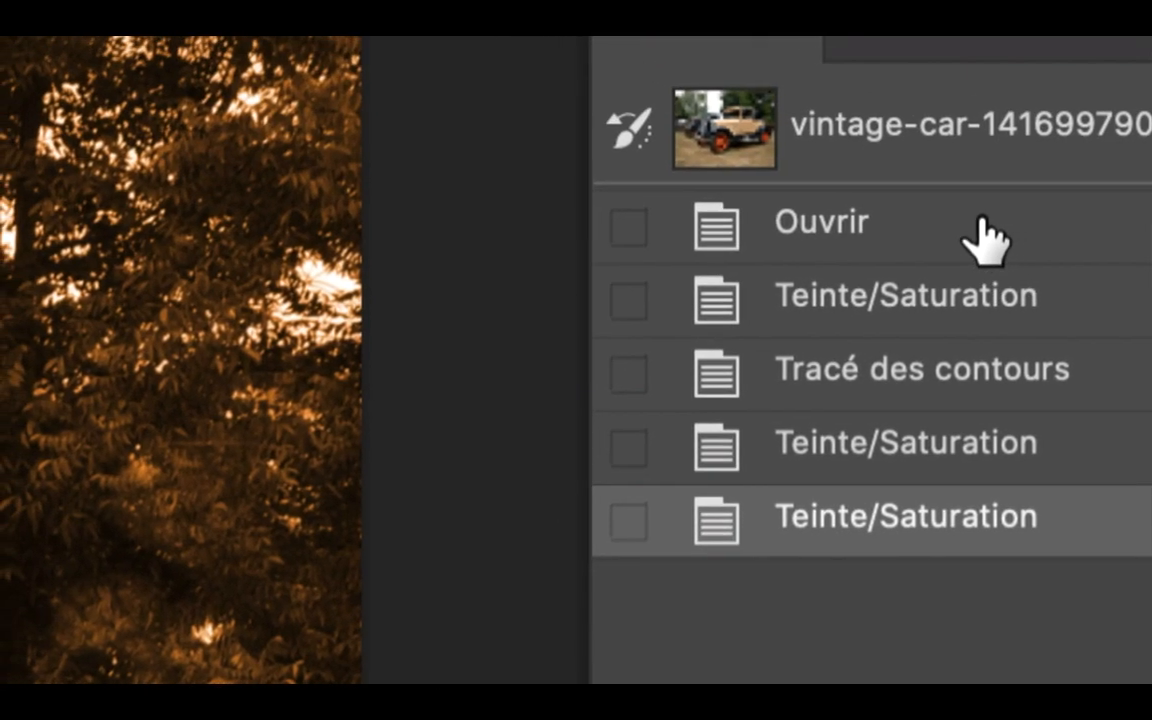
# - Compare the original, blue-tinted, outline-drawing and greyscale History states
pyautogui.click(975, 226)
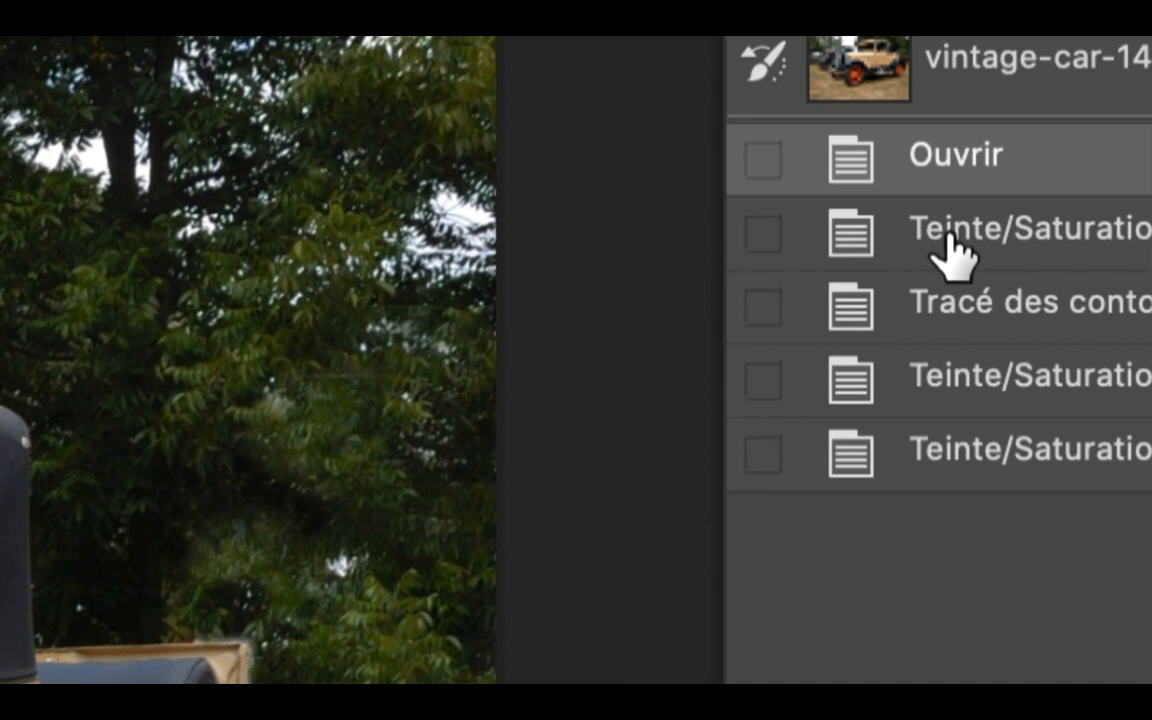
pyautogui.click(950, 240)
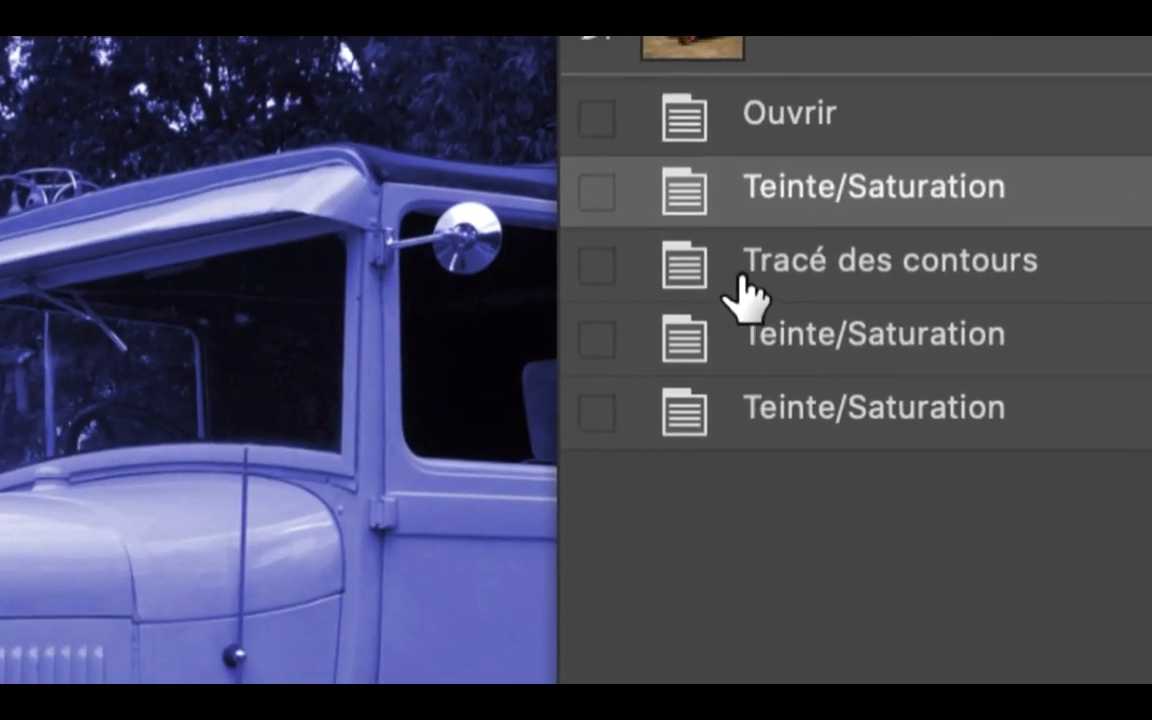
pyautogui.click(810, 490)
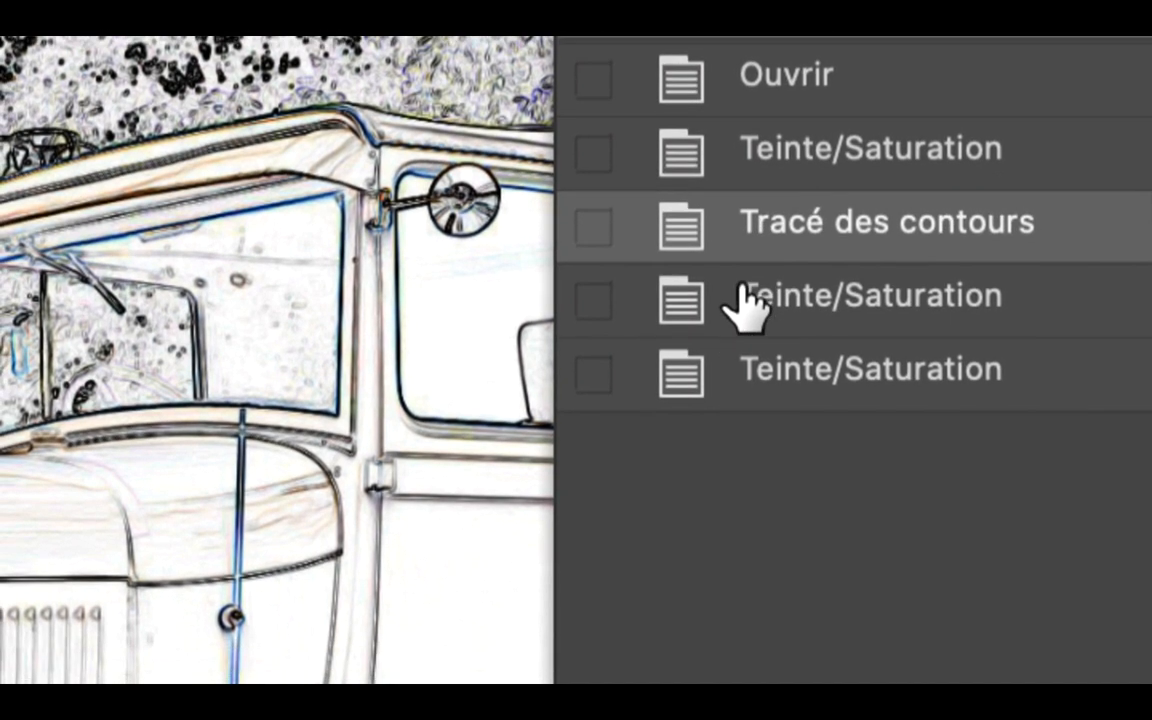
pyautogui.click(748, 300)
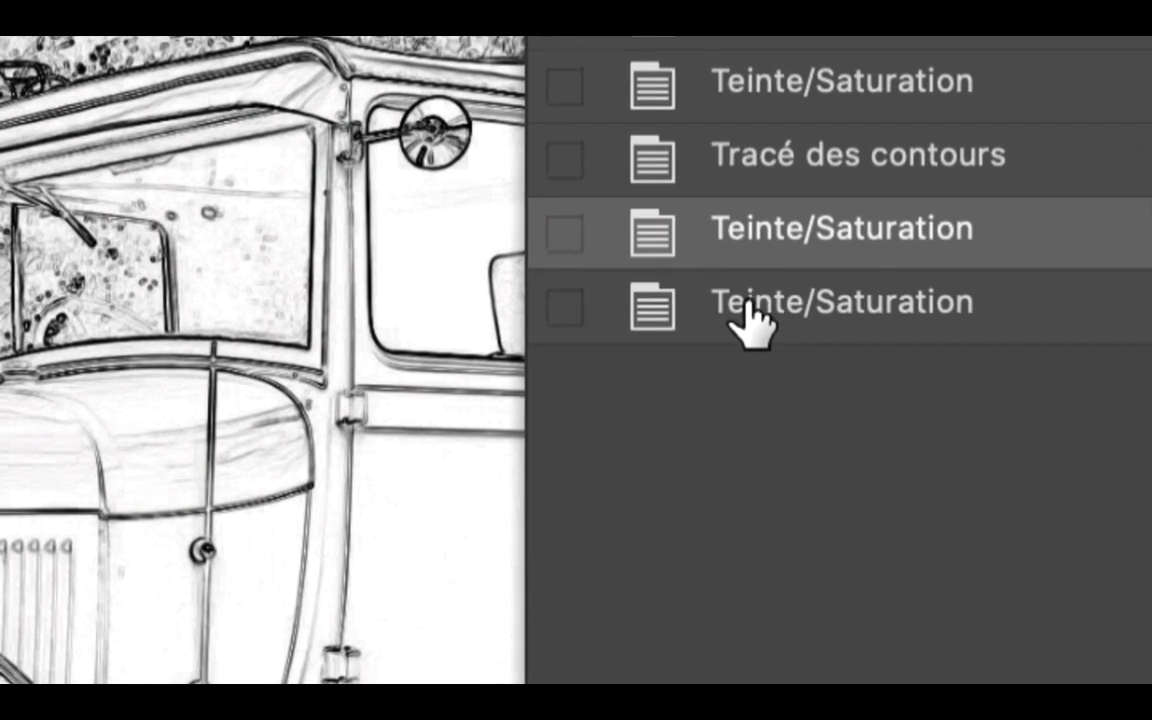
# - Return to the latest sepia state and move the History panel upper right, wider and shorter
pyautogui.click(748, 305)
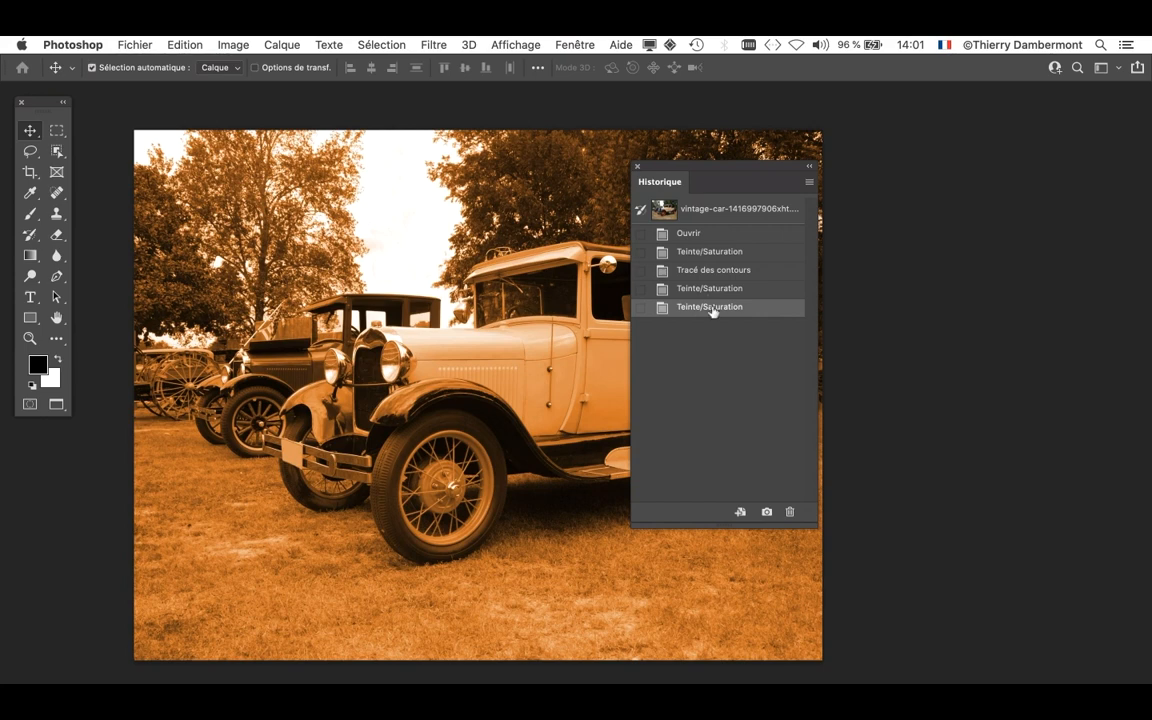
pyautogui.moveTo(714, 173); pyautogui.dragTo(928, 121)
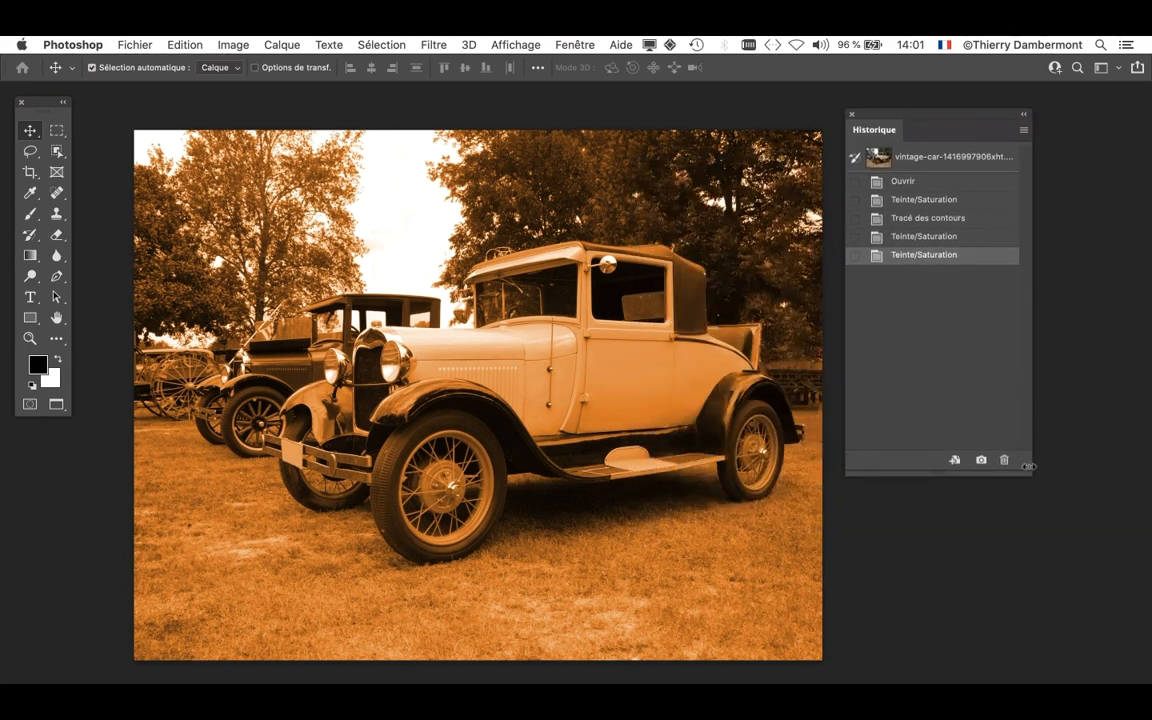
pyautogui.moveTo(1027, 473); pyautogui.dragTo(1041, 356)
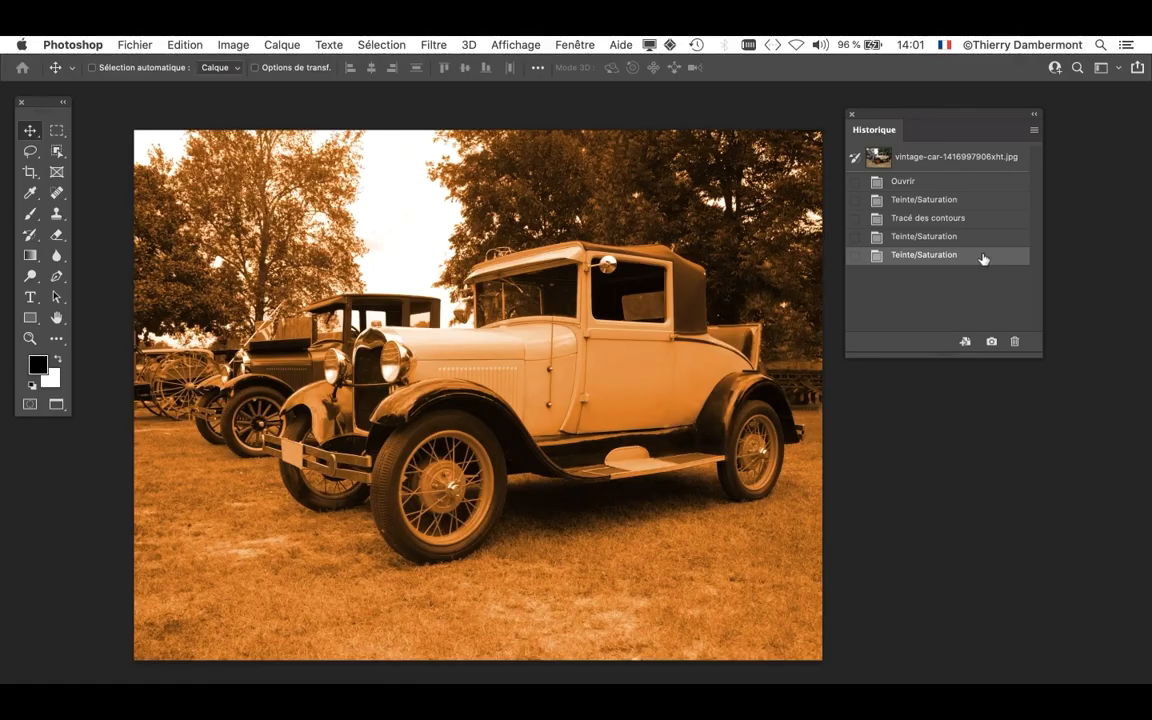
# - Revert to the original Ouvrir state and mark the blue Teinte/Saturation step as History Brush source
pyautogui.moveTo(1039, 352); pyautogui.dragTo(1021, 488)
pyautogui.press('super')
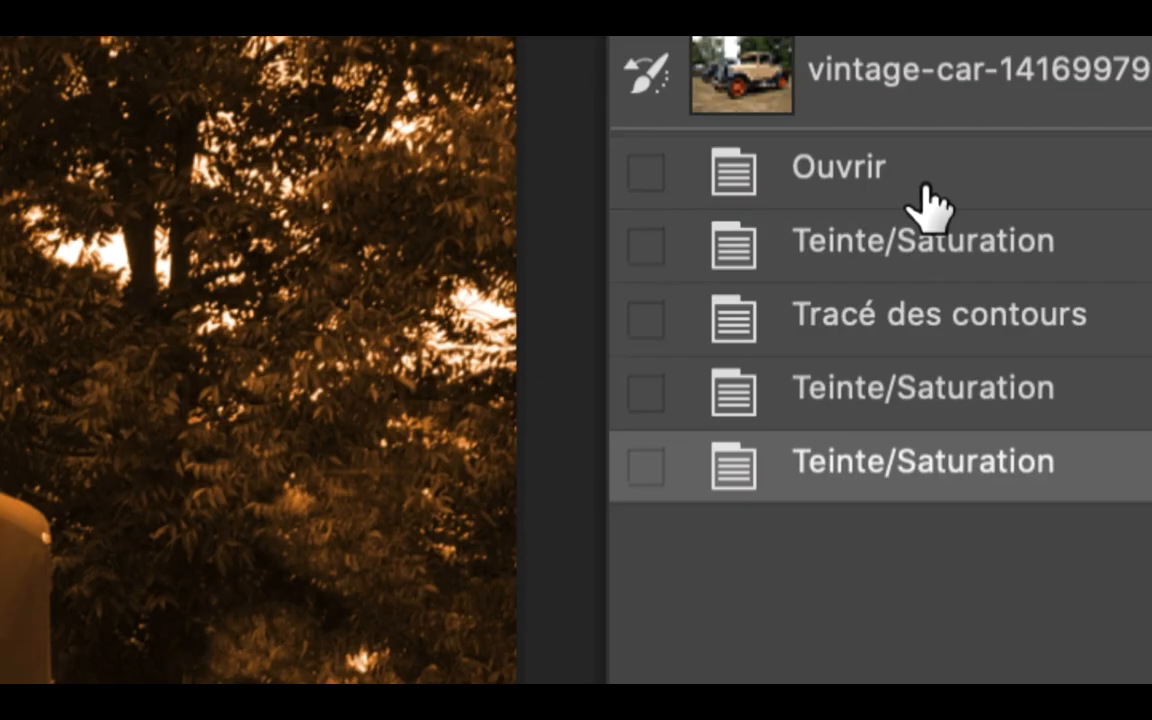
pyautogui.click(928, 207)
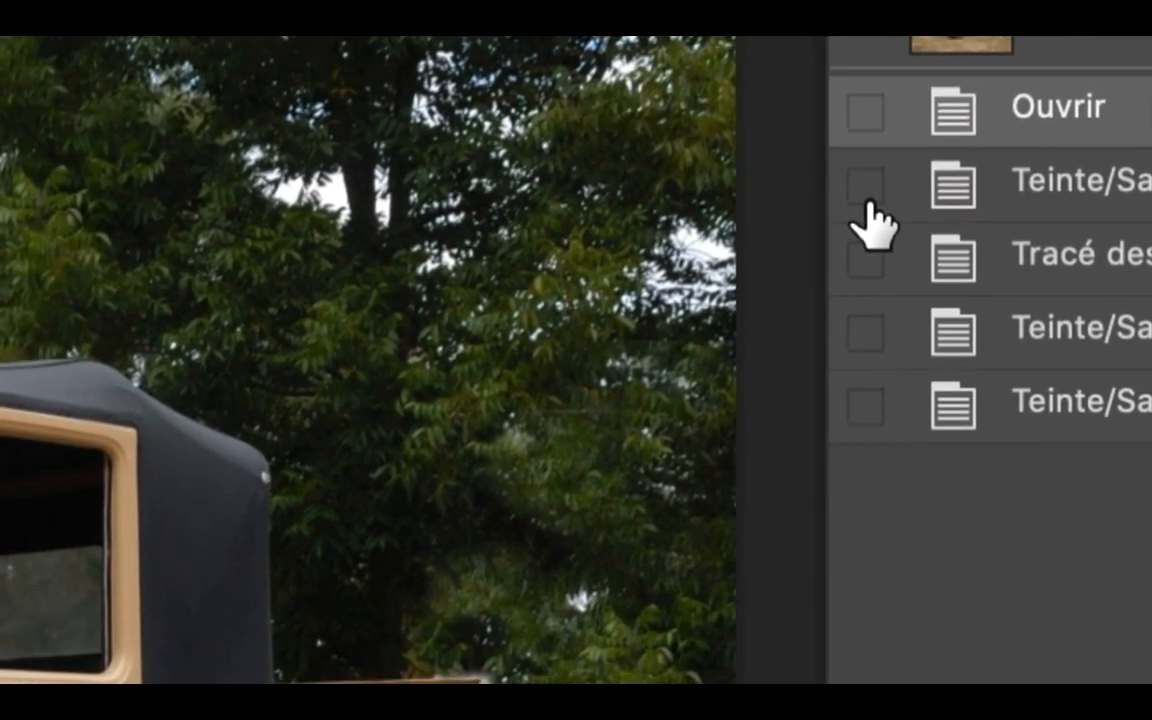
pyautogui.click(867, 198)
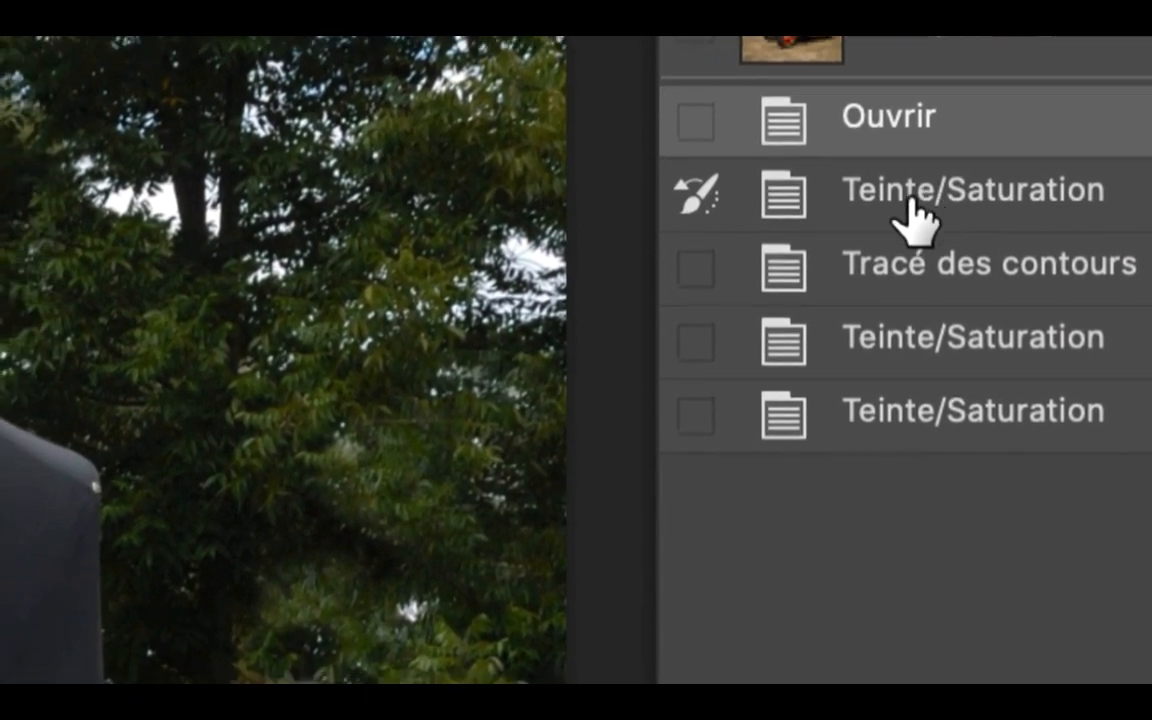
pyautogui.click(912, 205)
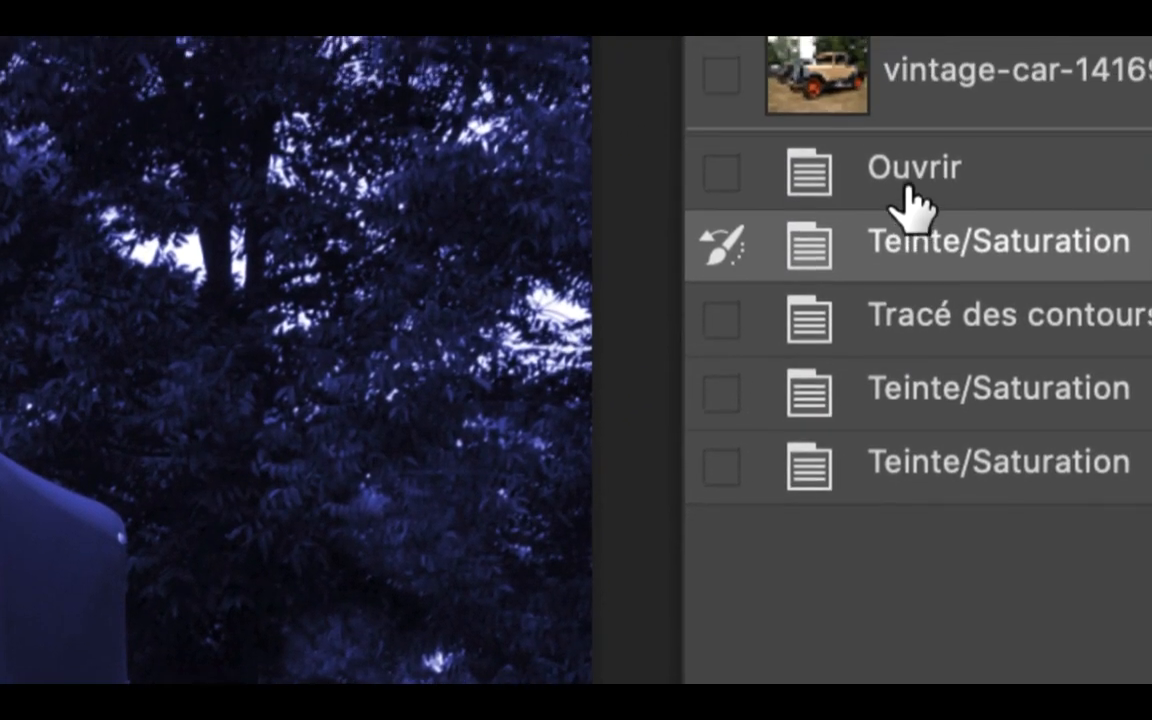
pyautogui.click(912, 106)
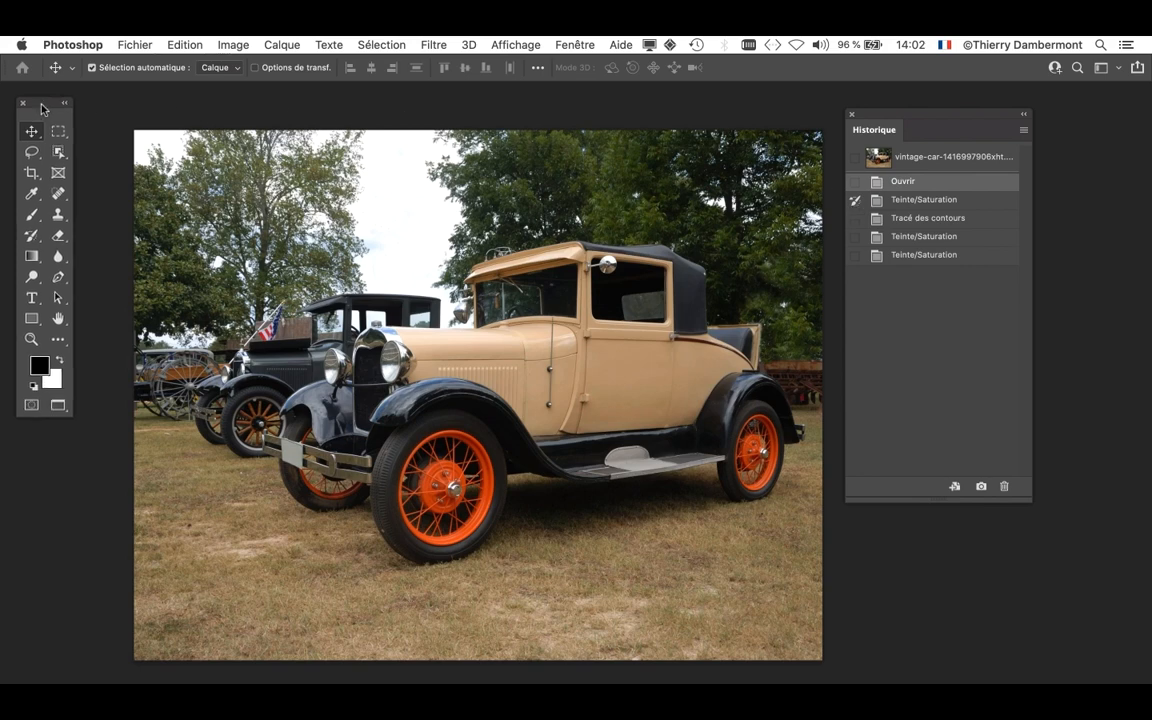
# - Reposition the Tools panel and enlarge the History Brush to 868 px at 0% hardness
pyautogui.moveTo(42, 108); pyautogui.dragTo(77, 138)
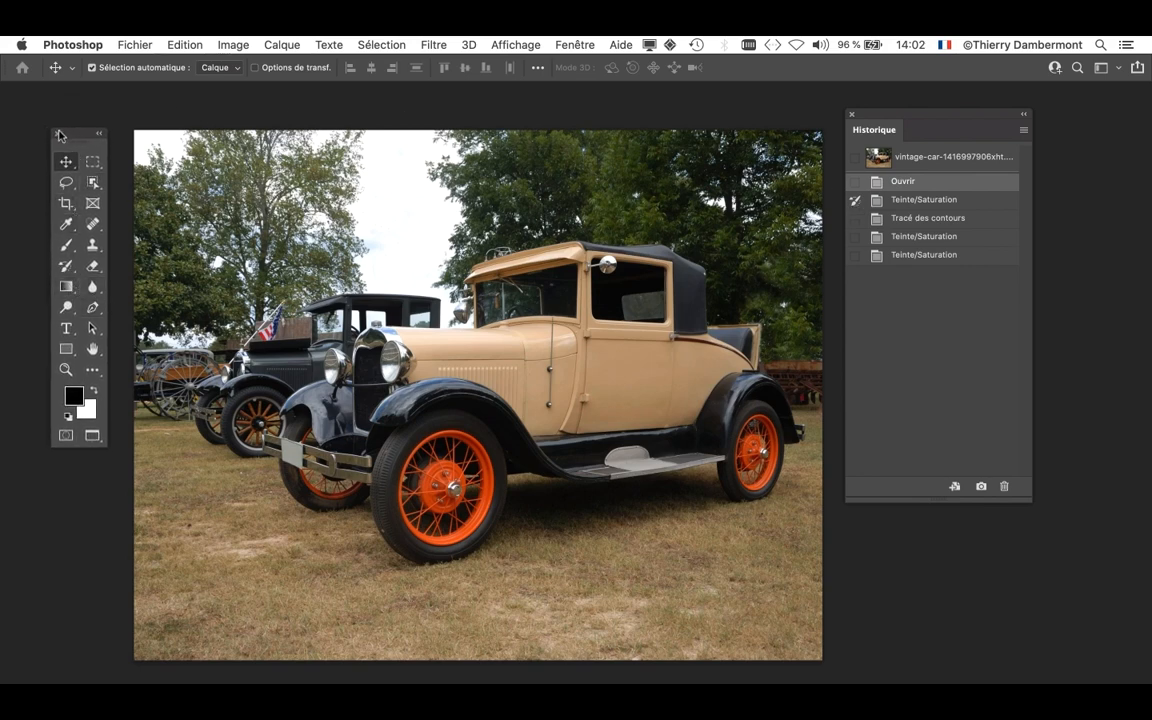
pyautogui.moveTo(60, 135); pyautogui.dragTo(45, 137)
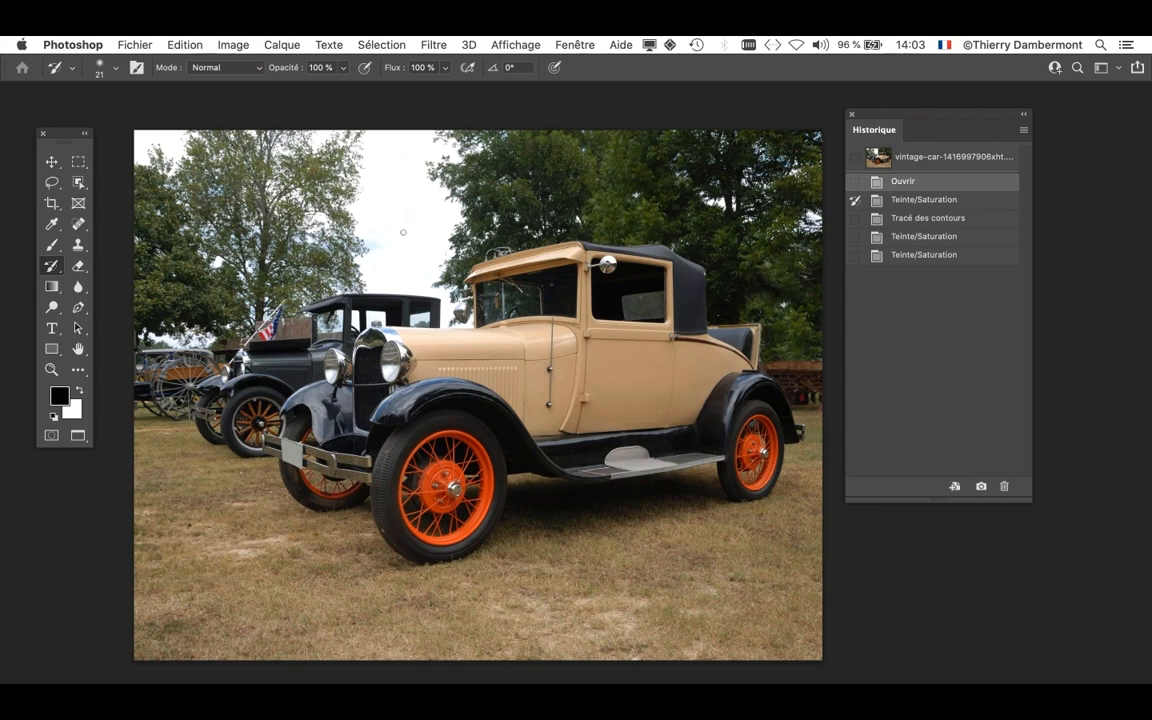
pyautogui.moveTo(403, 232); pyautogui.dragTo(708, 237)
pyautogui.moveTo(913, 119); pyautogui.dragTo(1018, 113)
# - Paint the blue tint back over the trees, upper photo, car body and front wheel
pyautogui.scroll(-1, 614, 368)
pyautogui.scroll(-5, 624, 318)
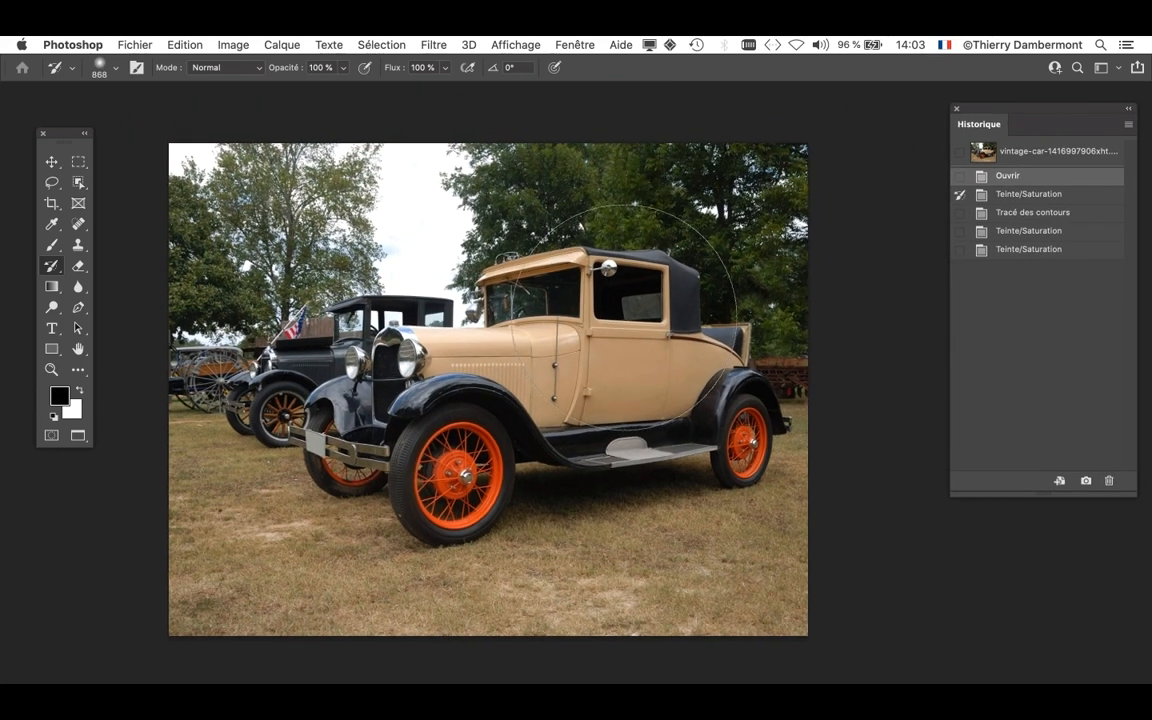
pyautogui.scroll(-1, 630, 312)
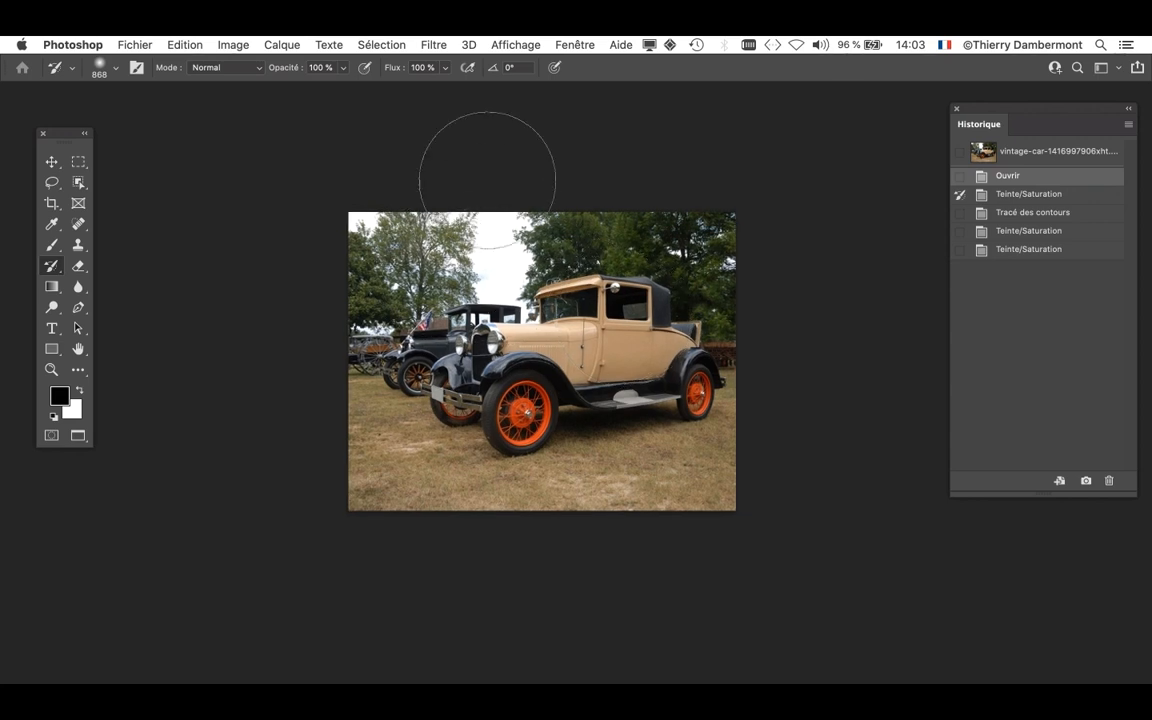
pyautogui.moveTo(321, 257)
pyautogui.mouseDown()
pyautogui.moveTo(540, 215)
pyautogui.moveTo(650, 208)
pyautogui.moveTo(766, 257)
pyautogui.moveTo(699, 206)
pyautogui.mouseUp()
pyautogui.moveTo(345, 330)
pyautogui.mouseDown()
pyautogui.moveTo(373, 399)
pyautogui.moveTo(427, 478)
pyautogui.moveTo(556, 511)
pyautogui.moveTo(661, 503)
pyautogui.moveTo(763, 466)
pyautogui.moveTo(809, 358)
pyautogui.moveTo(813, 296)
pyautogui.moveTo(780, 428)
pyautogui.moveTo(709, 511)
pyautogui.moveTo(591, 534)
pyautogui.moveTo(688, 484)
pyautogui.moveTo(402, 545)
pyautogui.moveTo(264, 498)
pyautogui.moveTo(217, 418)
pyautogui.moveTo(254, 338)
pyautogui.moveTo(350, 252)
pyautogui.mouseUp()
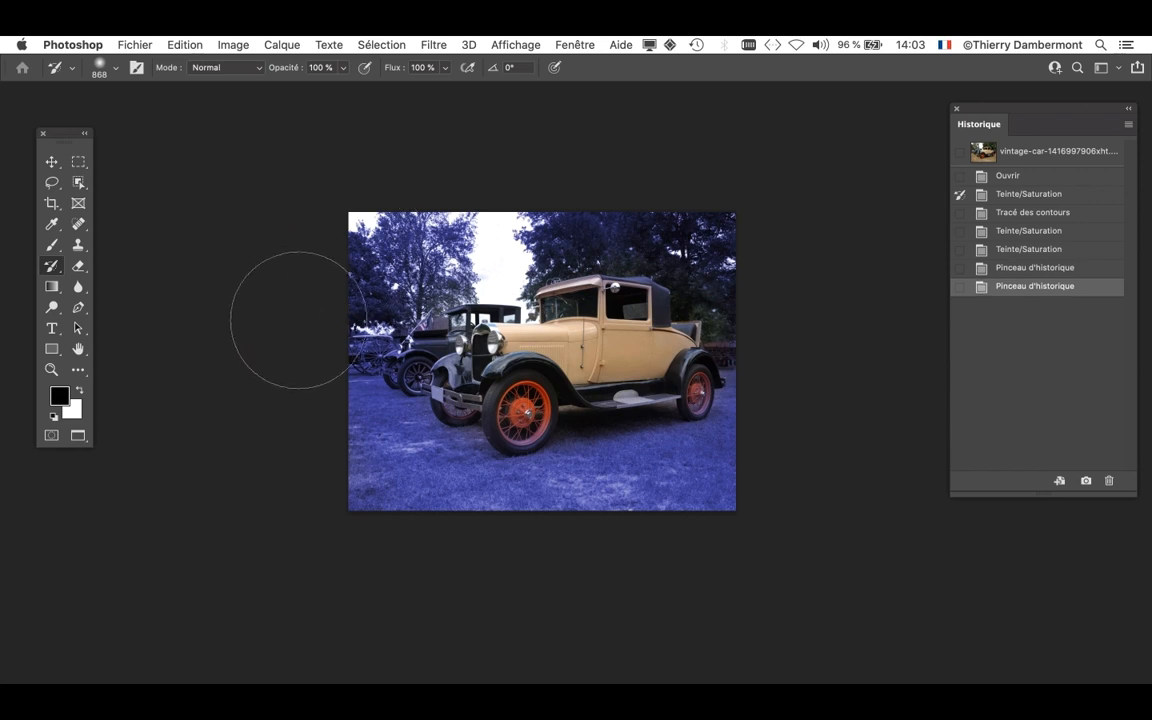
pyautogui.moveTo(297, 320)
pyautogui.mouseDown()
pyautogui.moveTo(450, 250)
pyautogui.moveTo(707, 200)
pyautogui.moveTo(384, 300)
pyautogui.moveTo(295, 371)
pyautogui.moveTo(578, 463)
pyautogui.moveTo(812, 365)
pyautogui.moveTo(707, 509)
pyautogui.mouseUp()
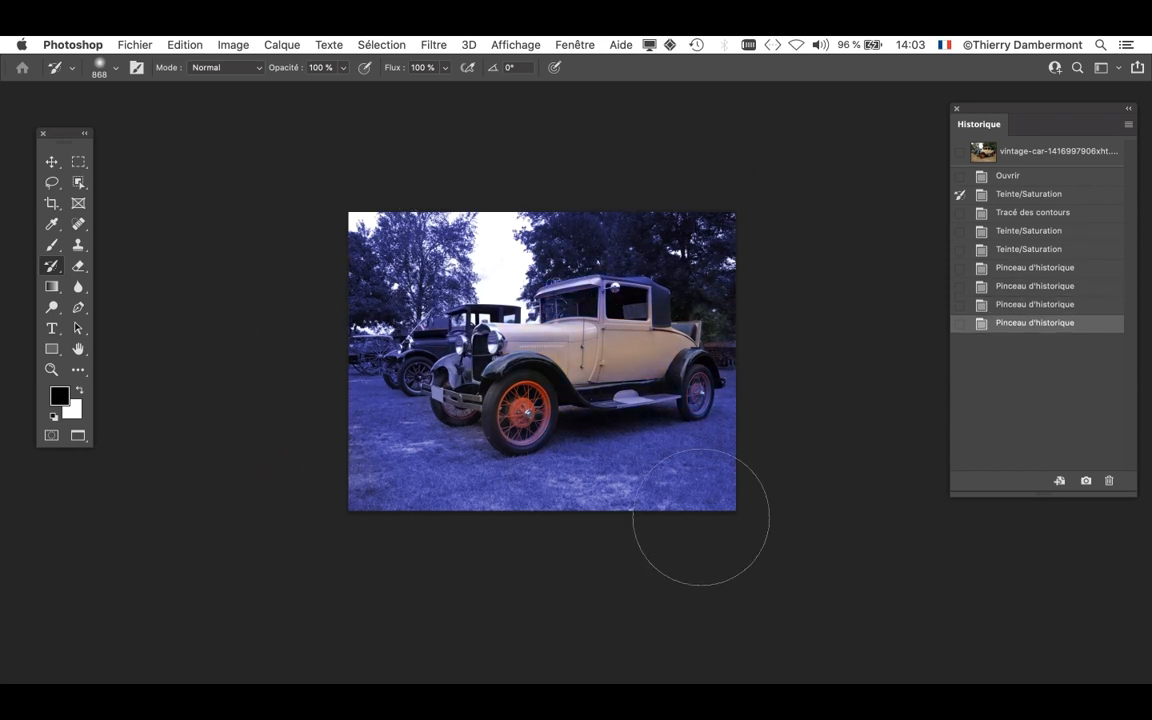
pyautogui.scroll(3, 648, 430)
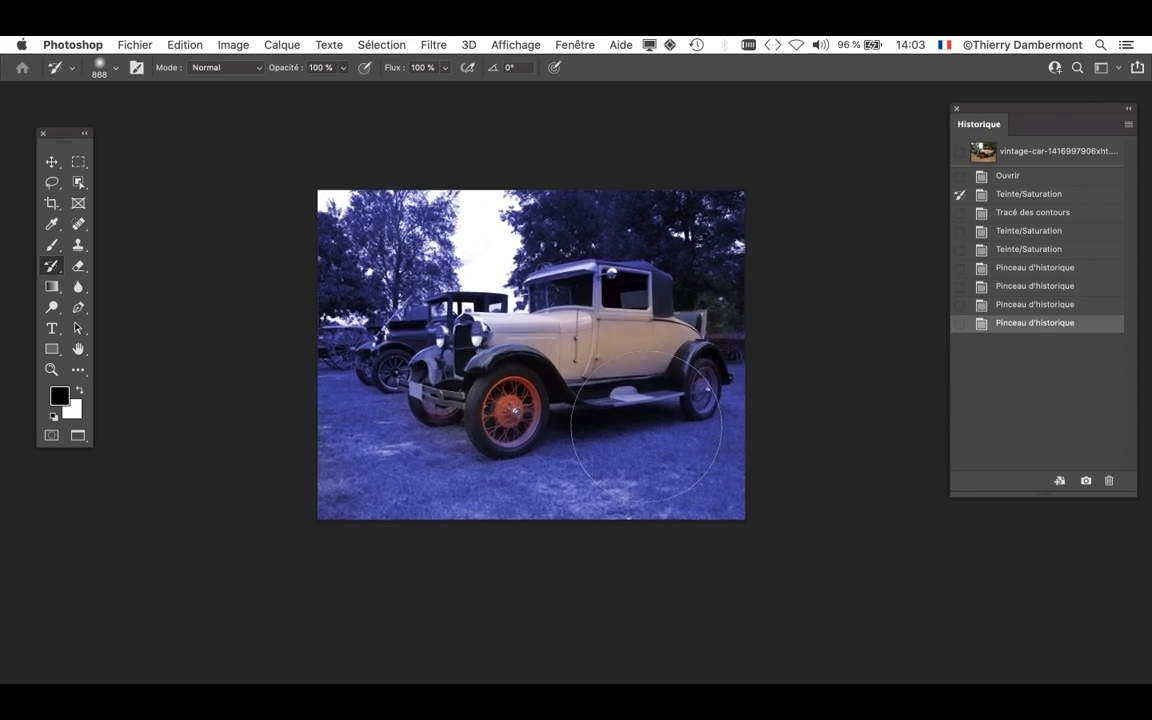
pyautogui.scroll(4, 646, 427)
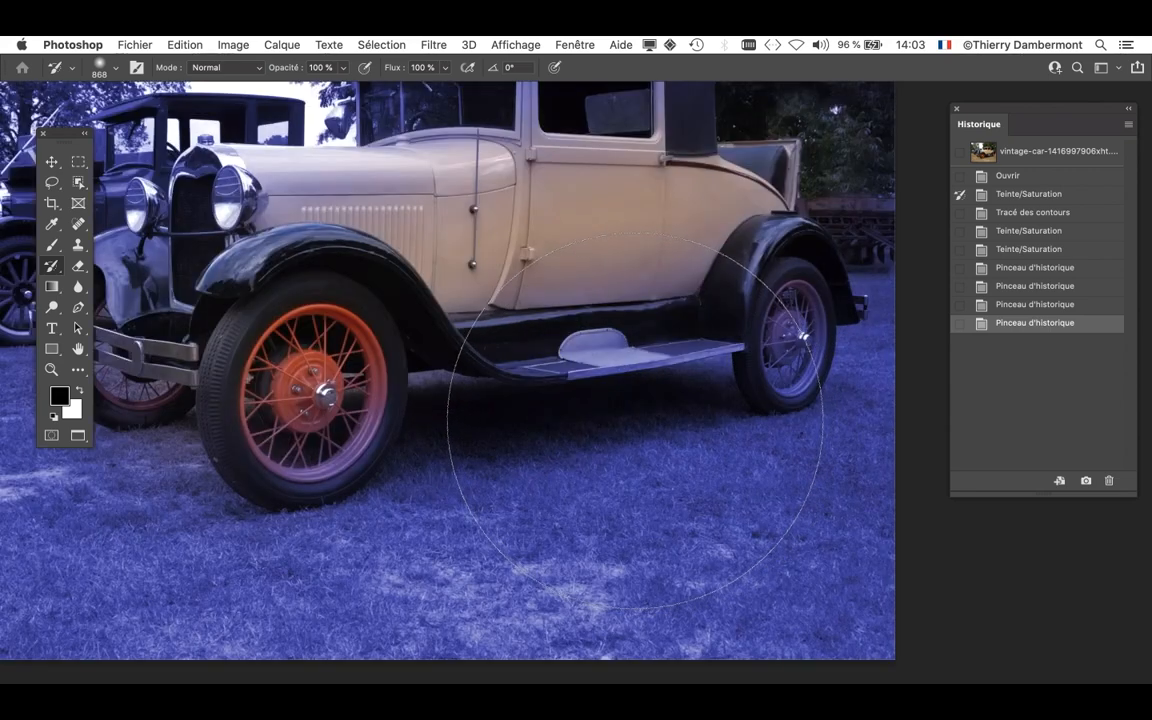
pyautogui.moveTo(635, 424); pyautogui.dragTo(440, 405)
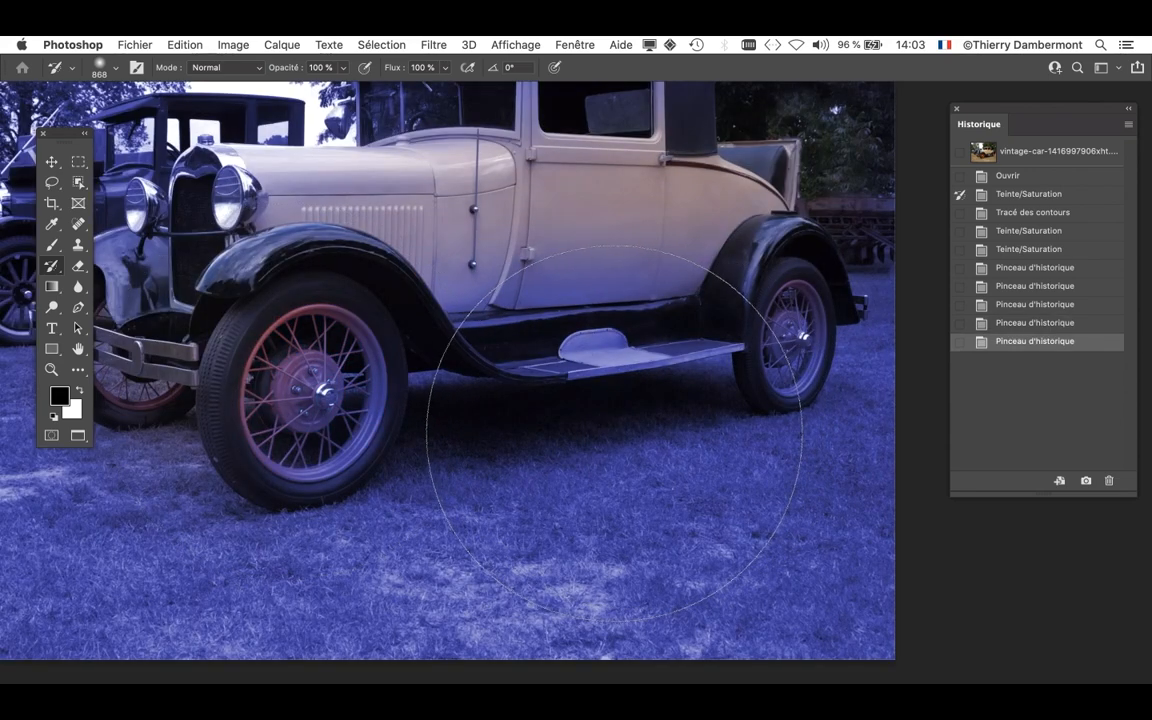
pyautogui.scroll(-4, 638, 446)
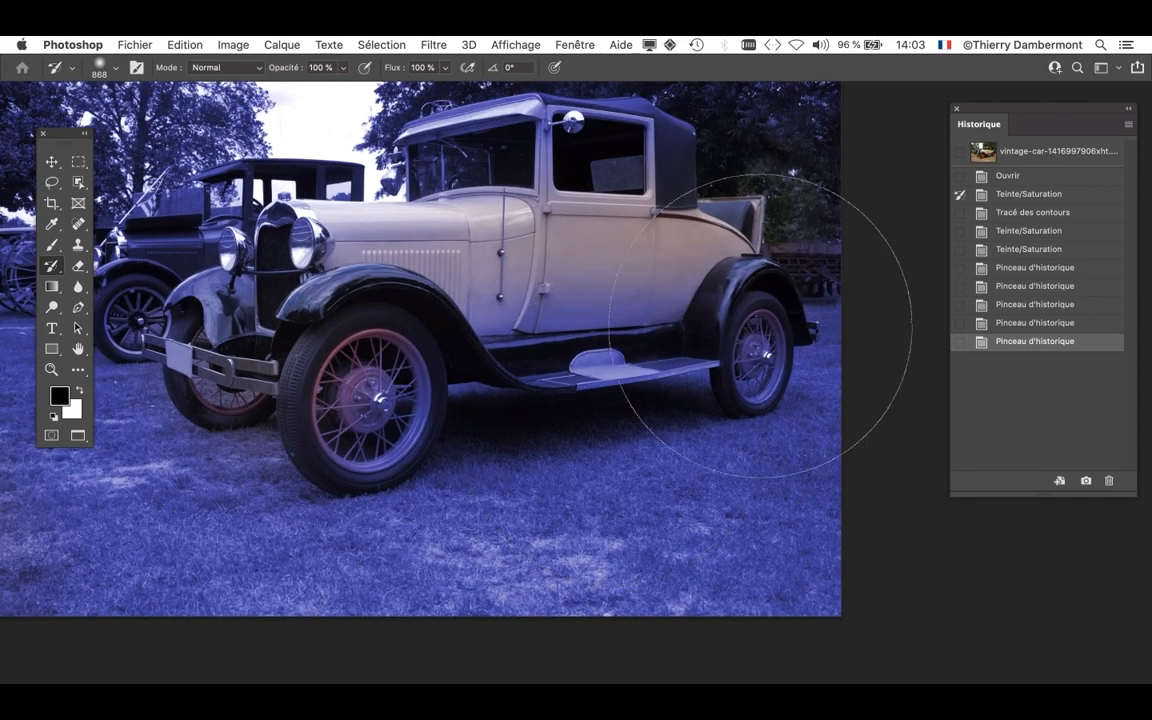
pyautogui.moveTo(1010, 113); pyautogui.dragTo(930, 116)
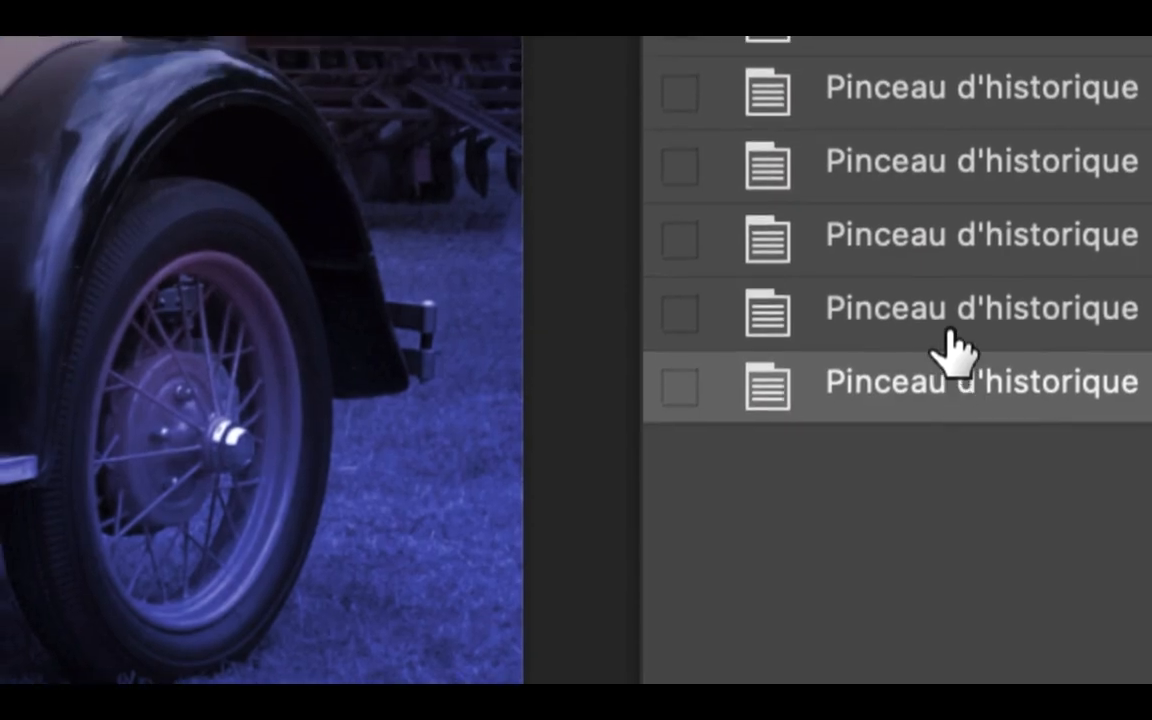
# - Compare earlier brush strokes, return to the latest, and make Ouvrir the History Brush source
pyautogui.click(948, 335)
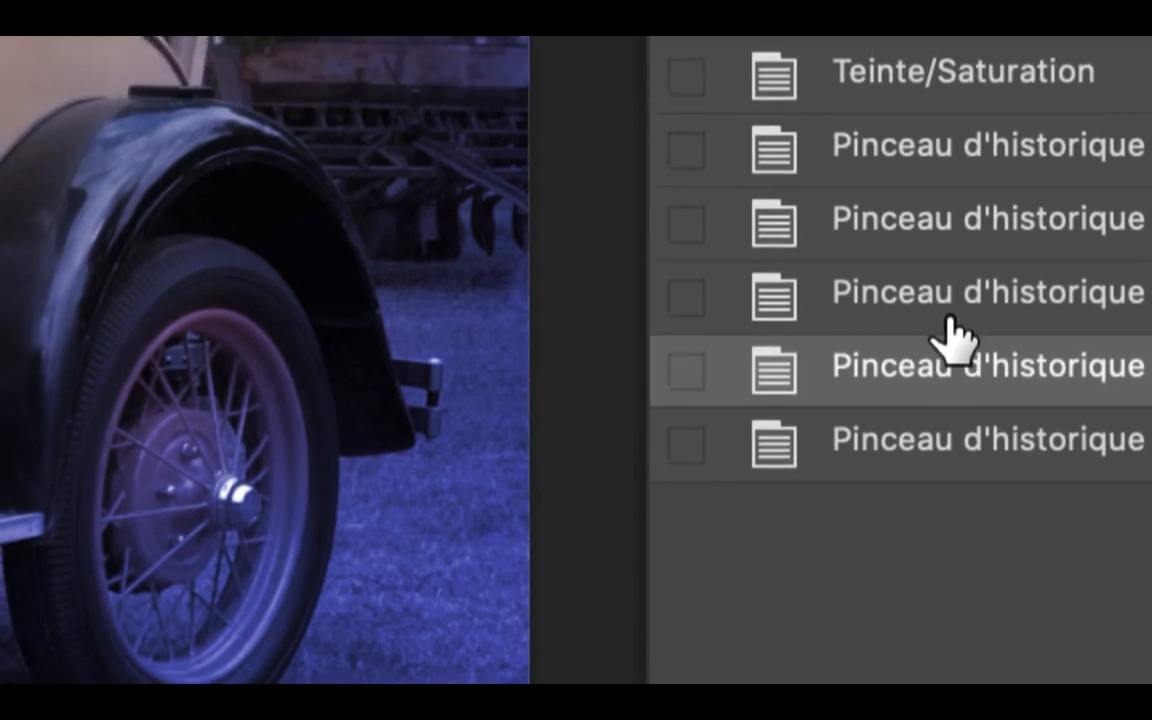
pyautogui.click(945, 255)
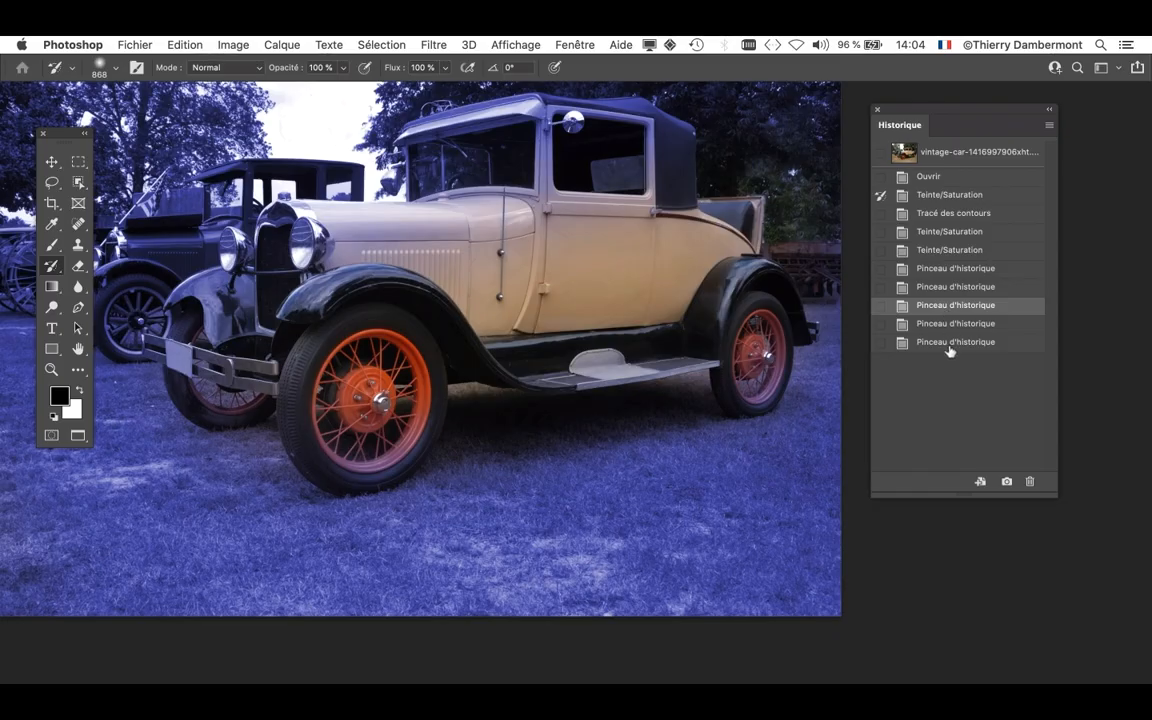
pyautogui.click(950, 343)
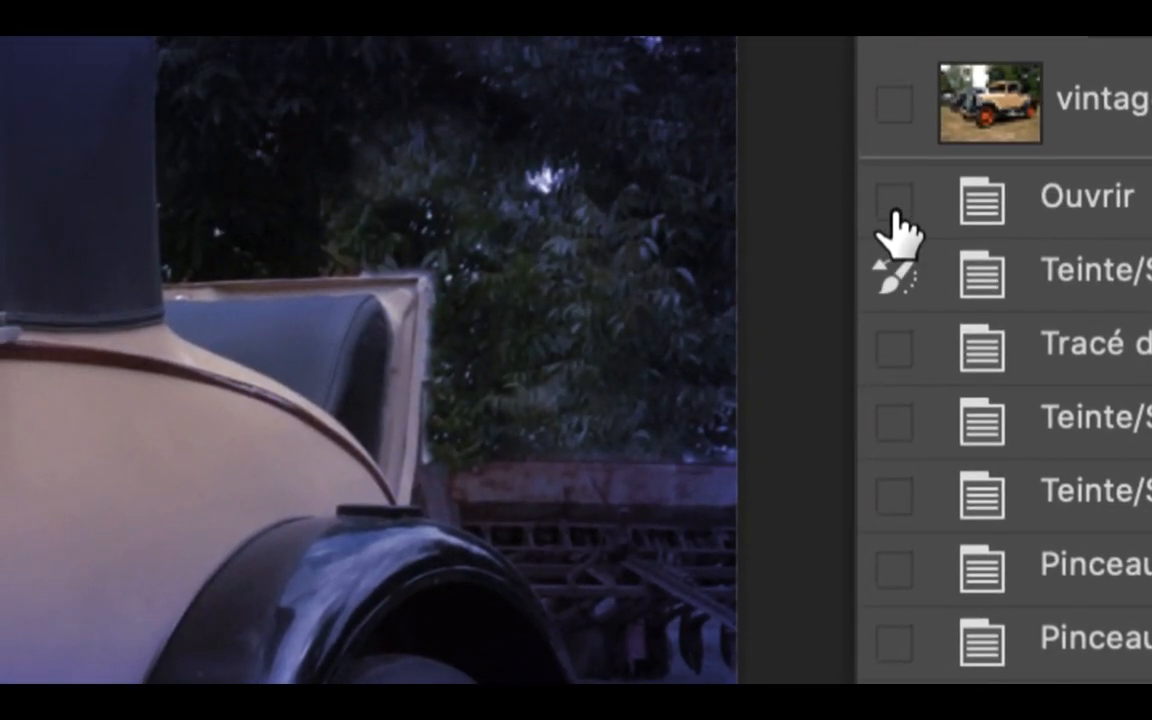
pyautogui.click(890, 172)
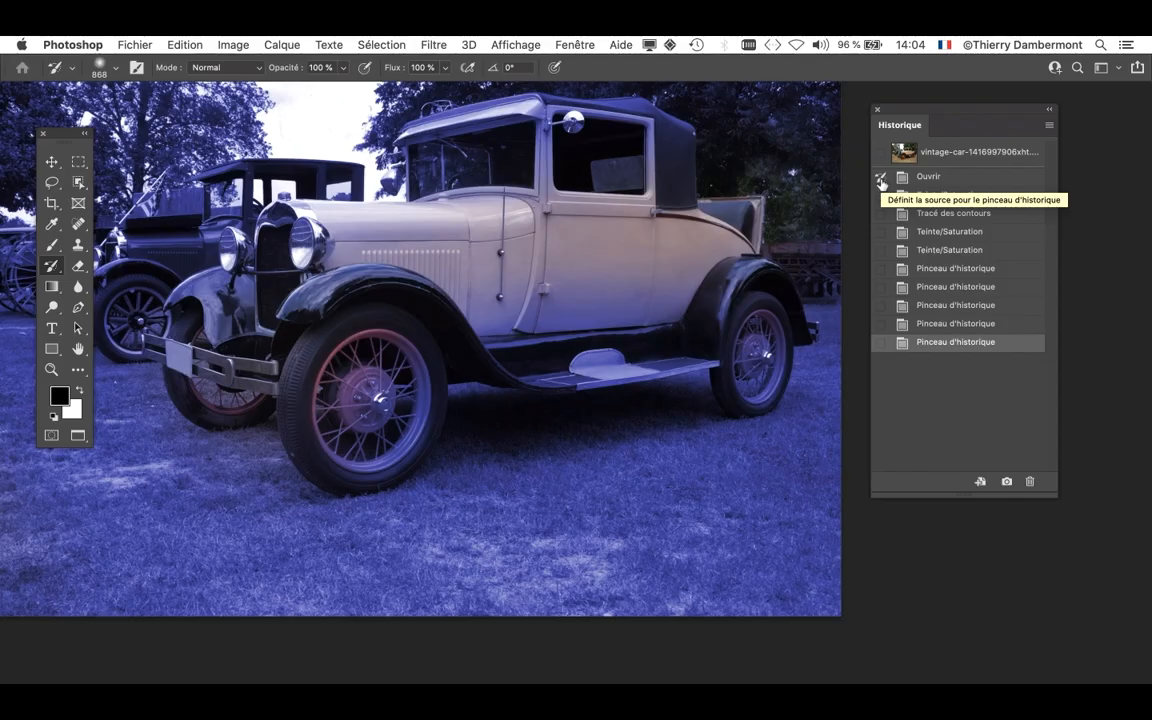
# - Paint original colours from the Ouvrir state back onto the car's wheels and surrounding grass
pyautogui.moveTo(707, 386)
pyautogui.mouseDown()
pyautogui.moveTo(525, 435)
pyautogui.moveTo(340, 410)
pyautogui.moveTo(200, 420)
pyautogui.moveTo(170, 400)
pyautogui.mouseUp()
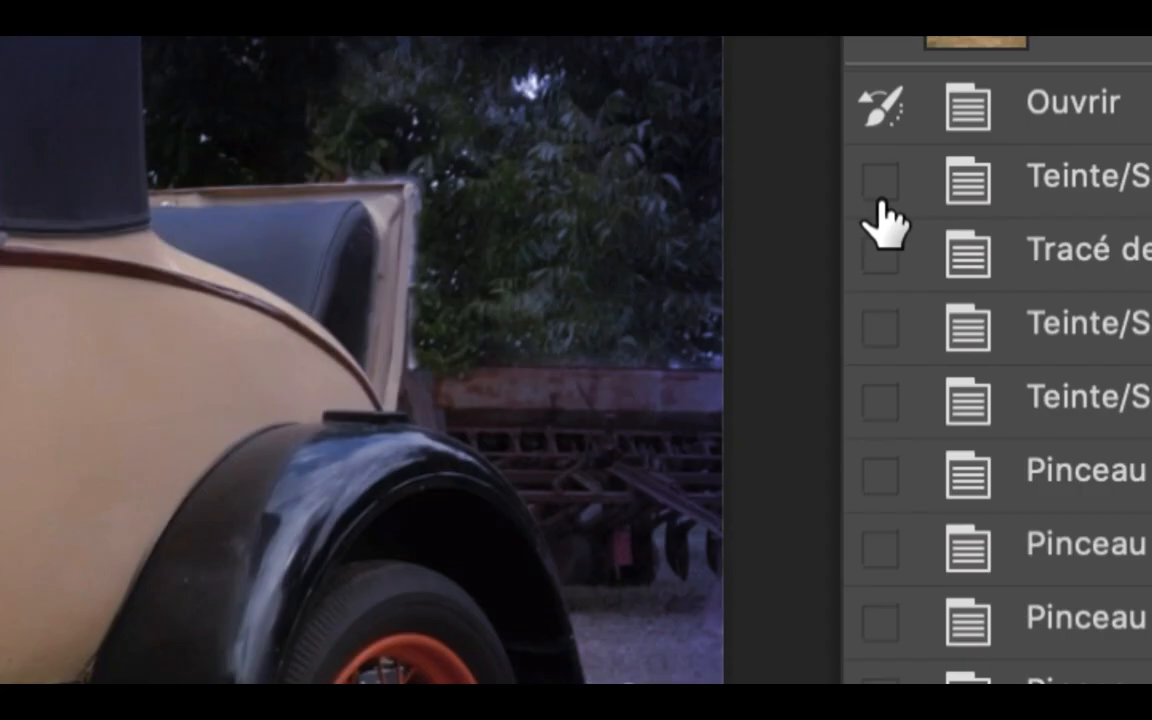
pyautogui.click(880, 196)
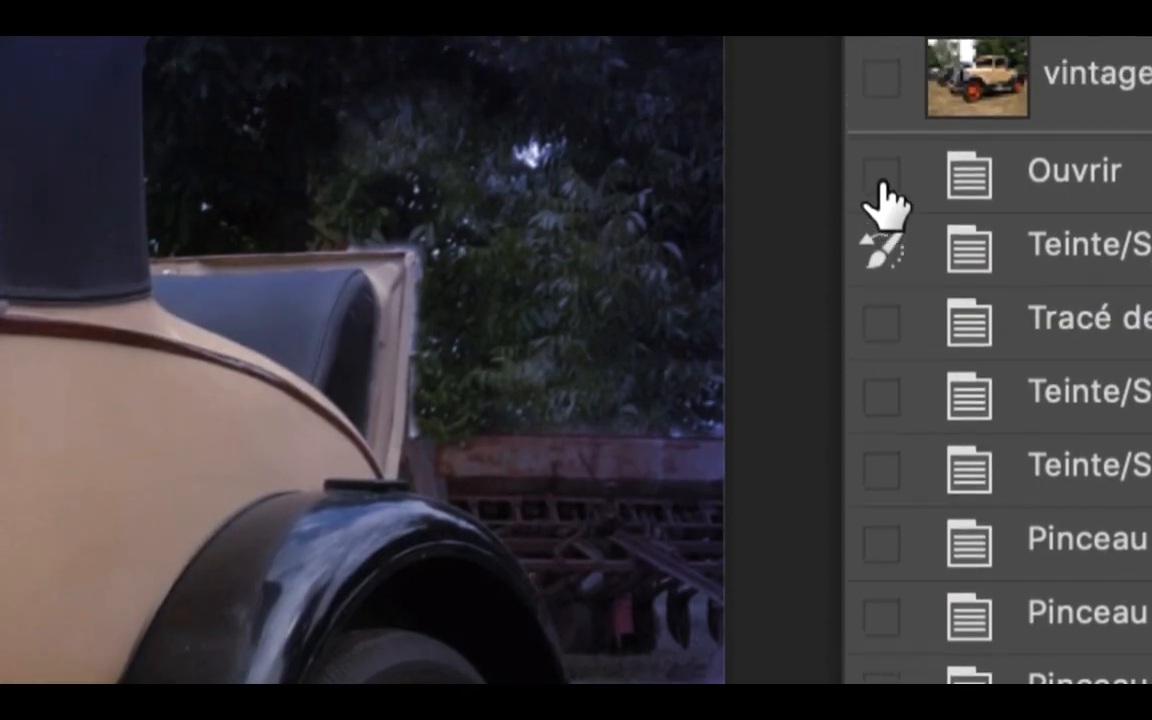
pyautogui.click(880, 110)
pyautogui.click(880, 188)
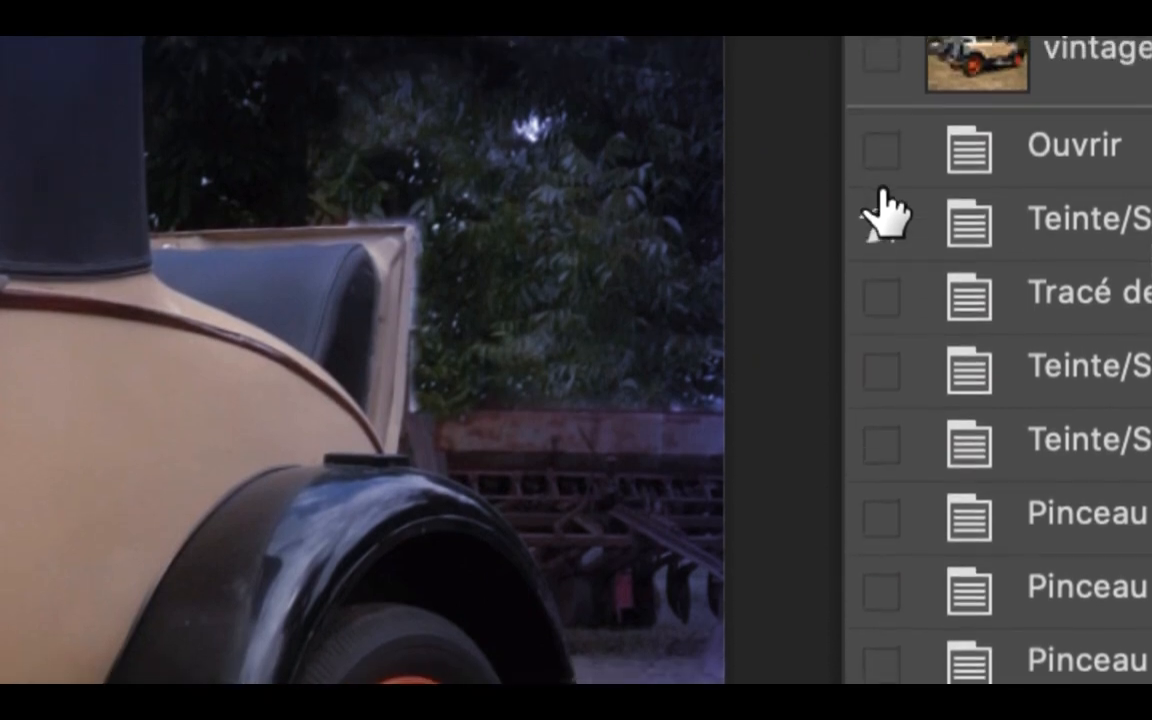
pyautogui.click(880, 116)
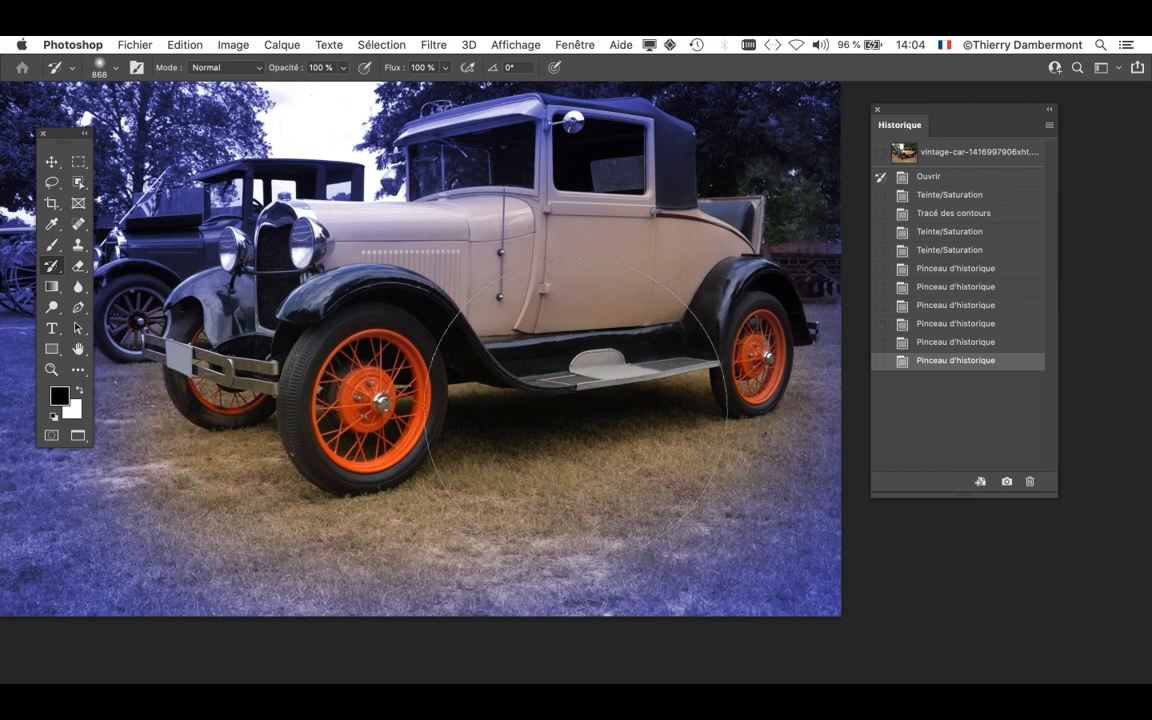
pyautogui.moveTo(525, 330); pyautogui.dragTo(577, 412)
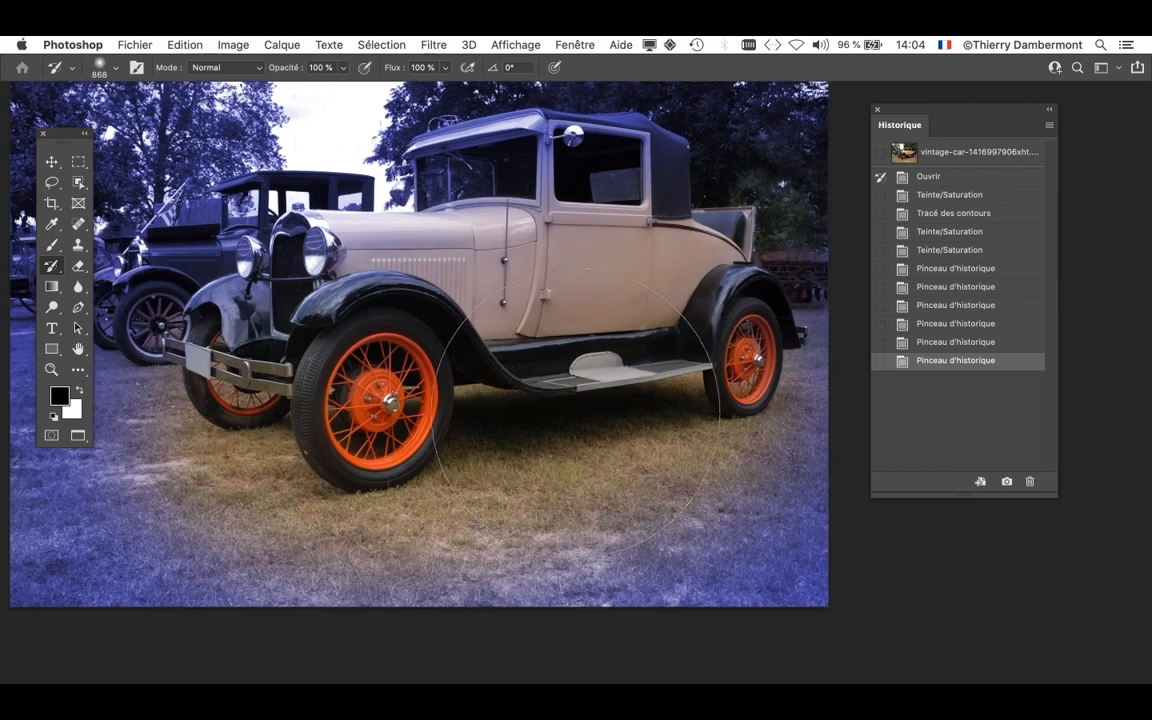
pyautogui.press('super+minus')
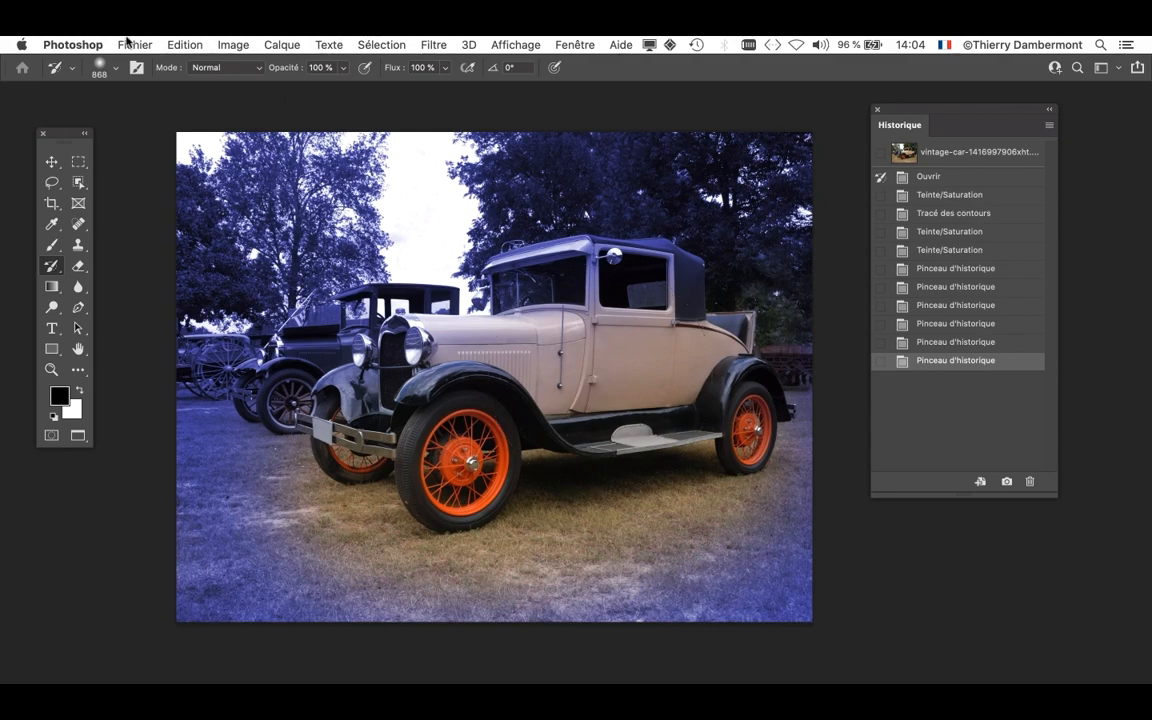
# - Save a Photoshop-format copy on this computer, appending -vs01 to the existing file name
pyautogui.click(125, 44)
pyautogui.click(202, 231)
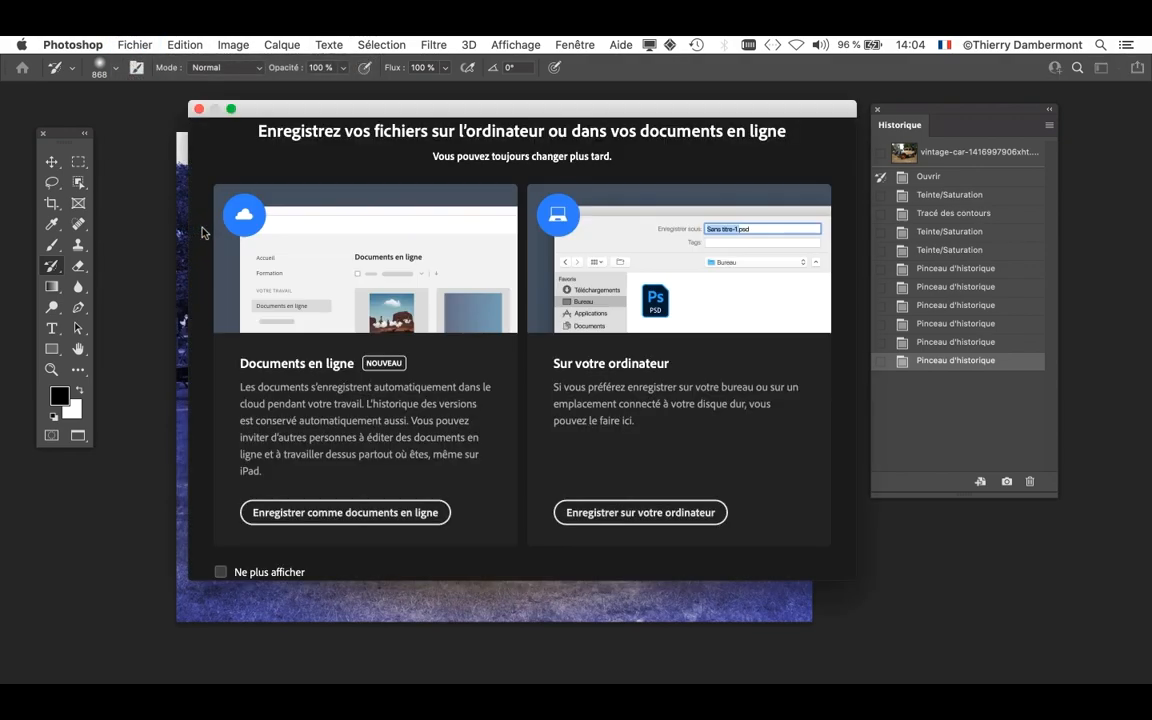
pyautogui.click(647, 514)
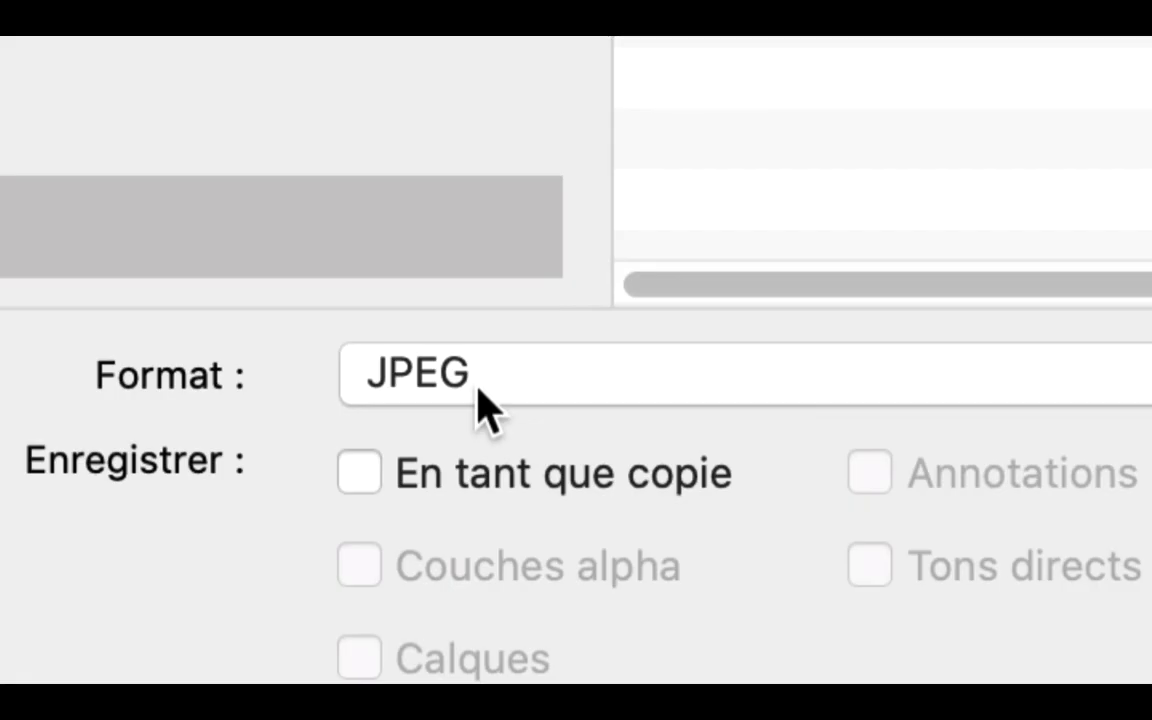
pyautogui.click(476, 390)
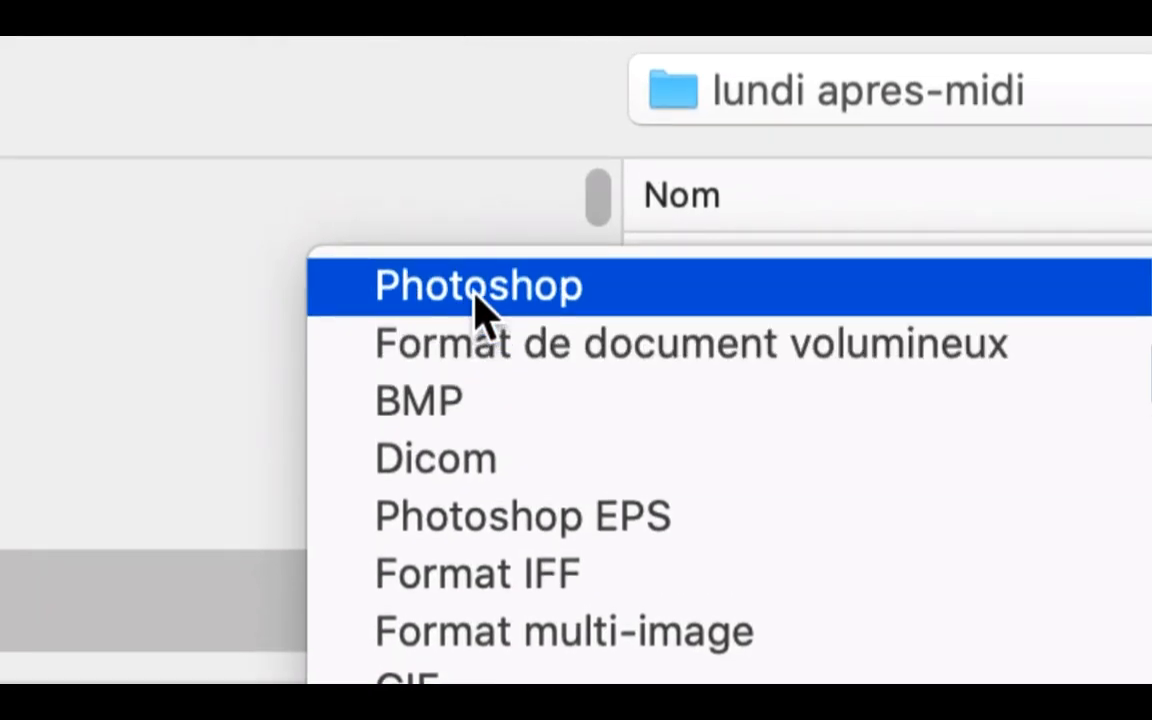
pyautogui.click(476, 272)
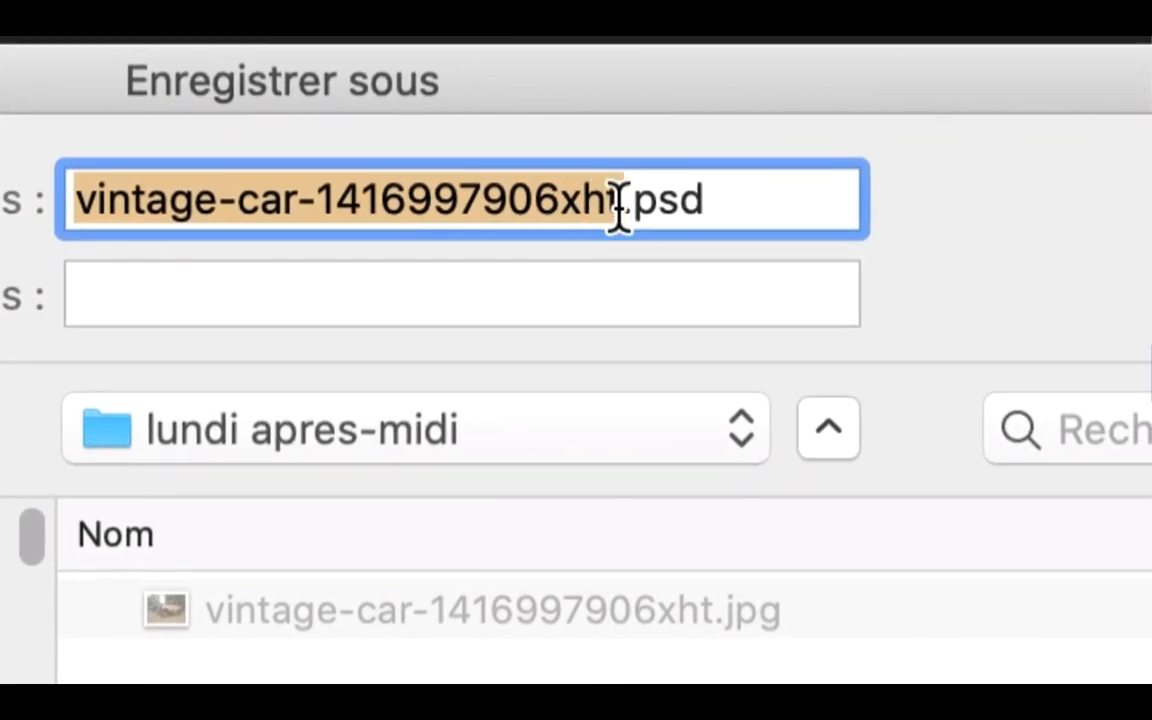
pyautogui.click(650, 207)
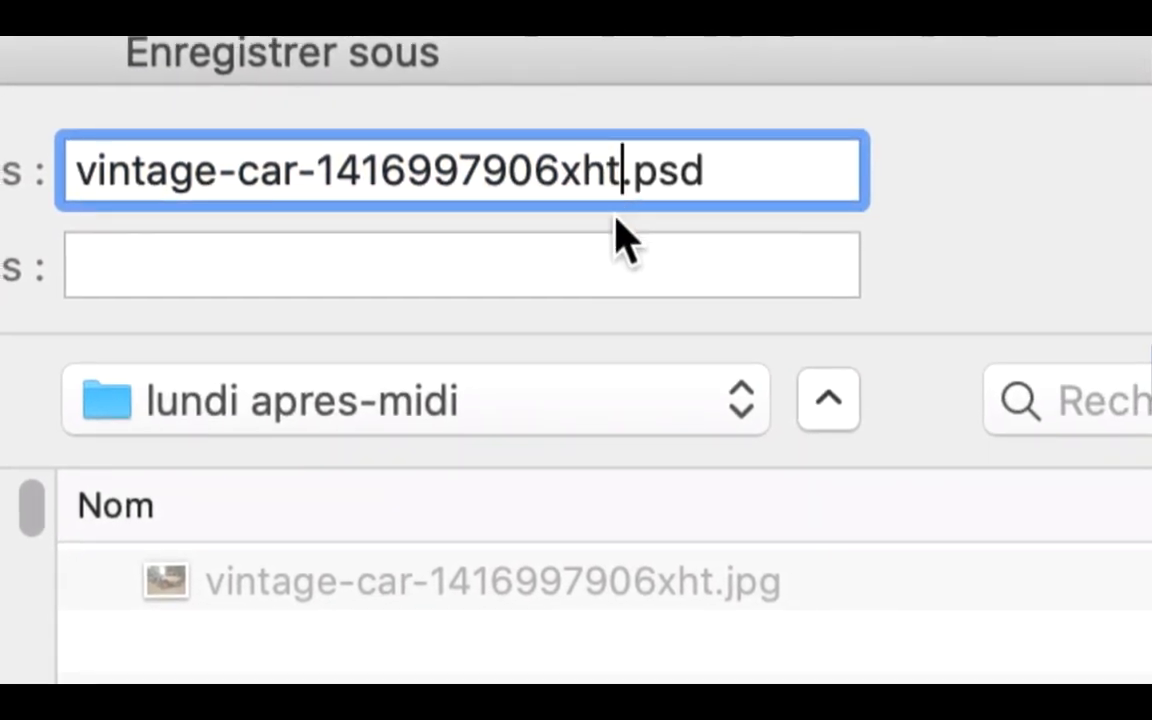
pyautogui.write('-vs')
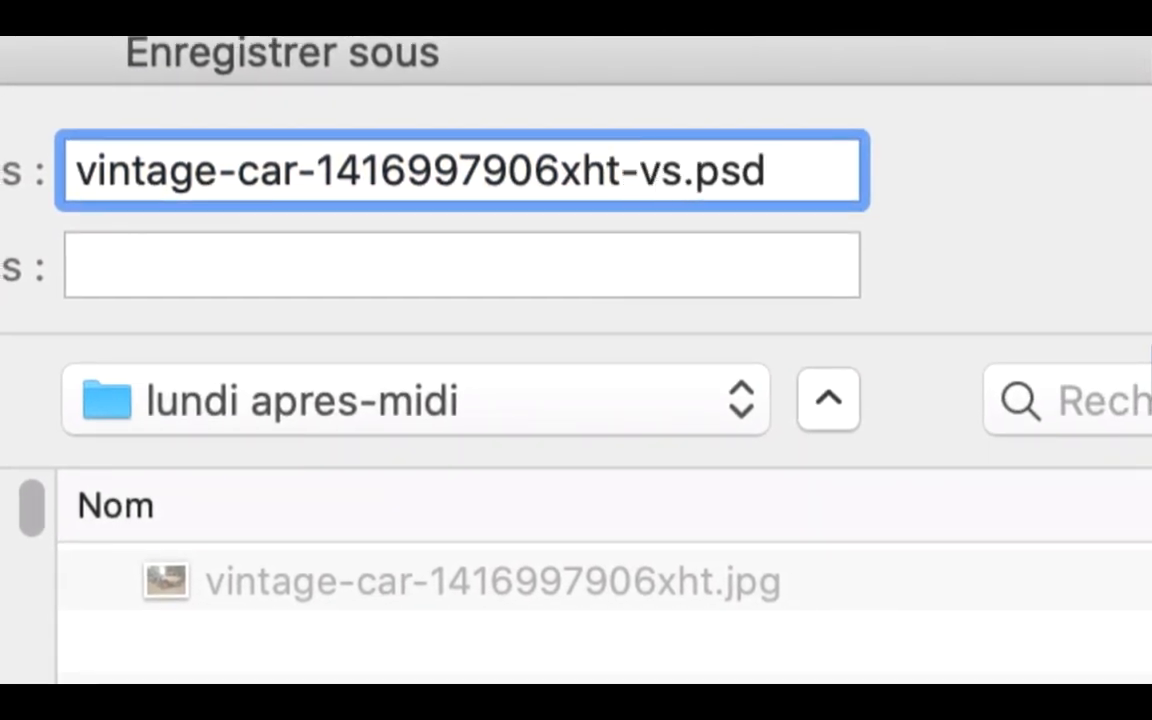
pyautogui.write('01')
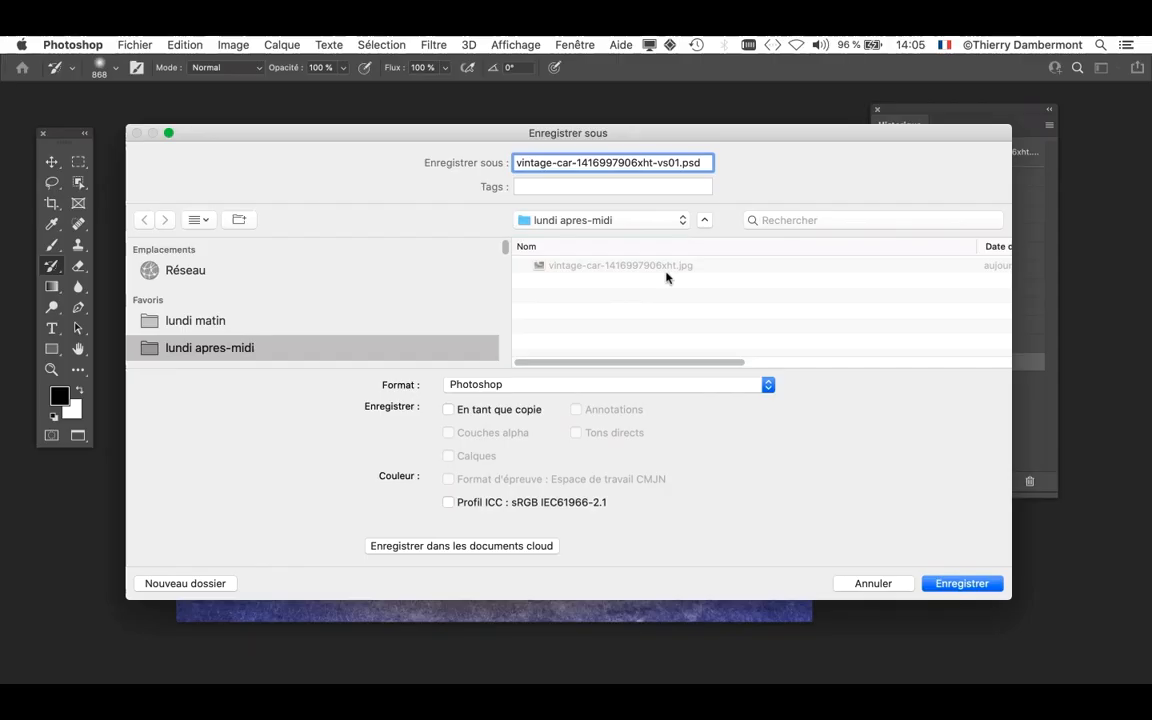
pyautogui.click(980, 588)
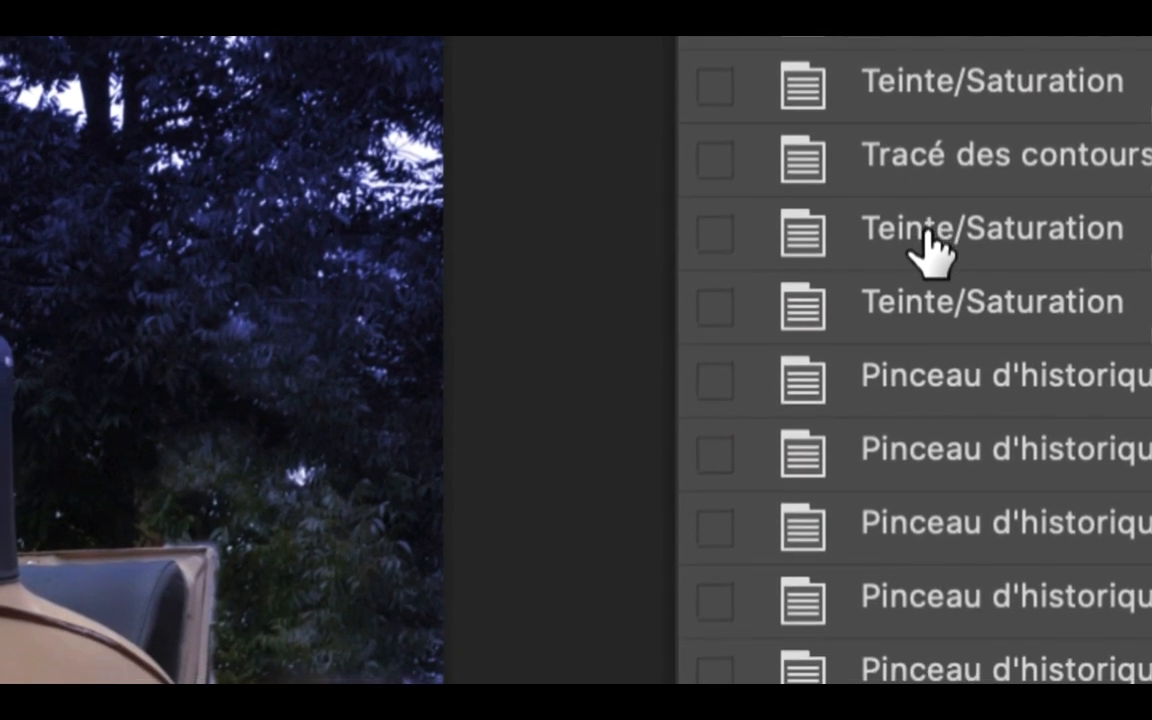
pyautogui.click(926, 270)
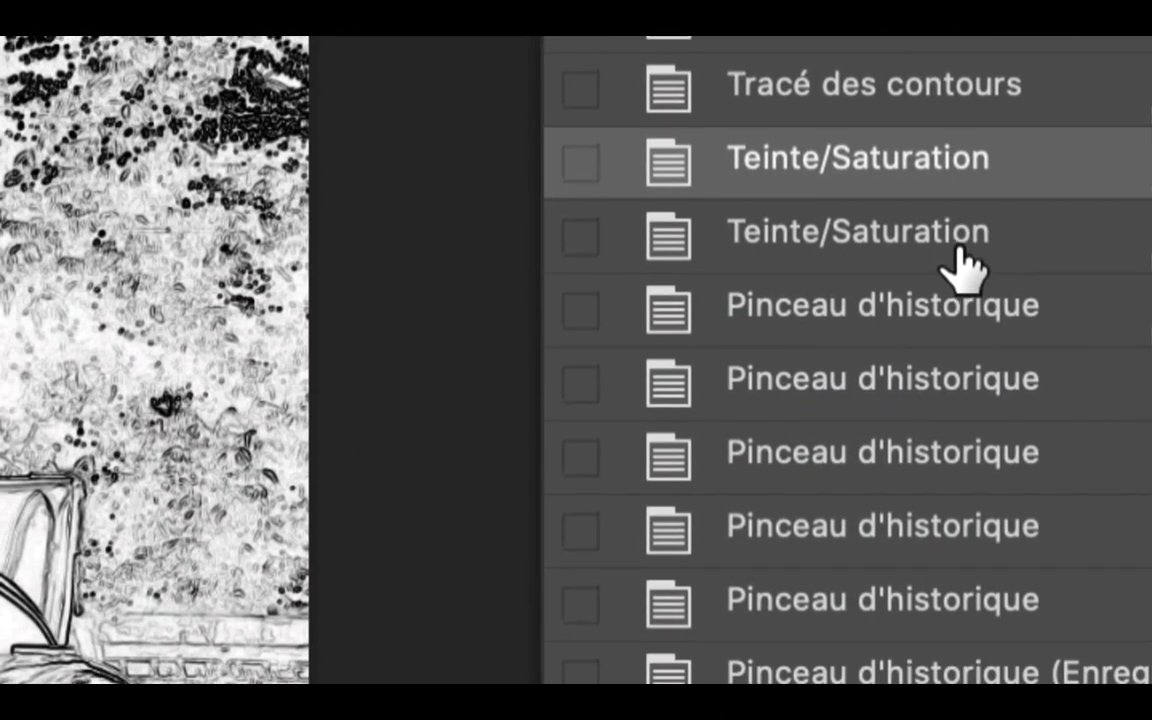
pyautogui.click(840, 268)
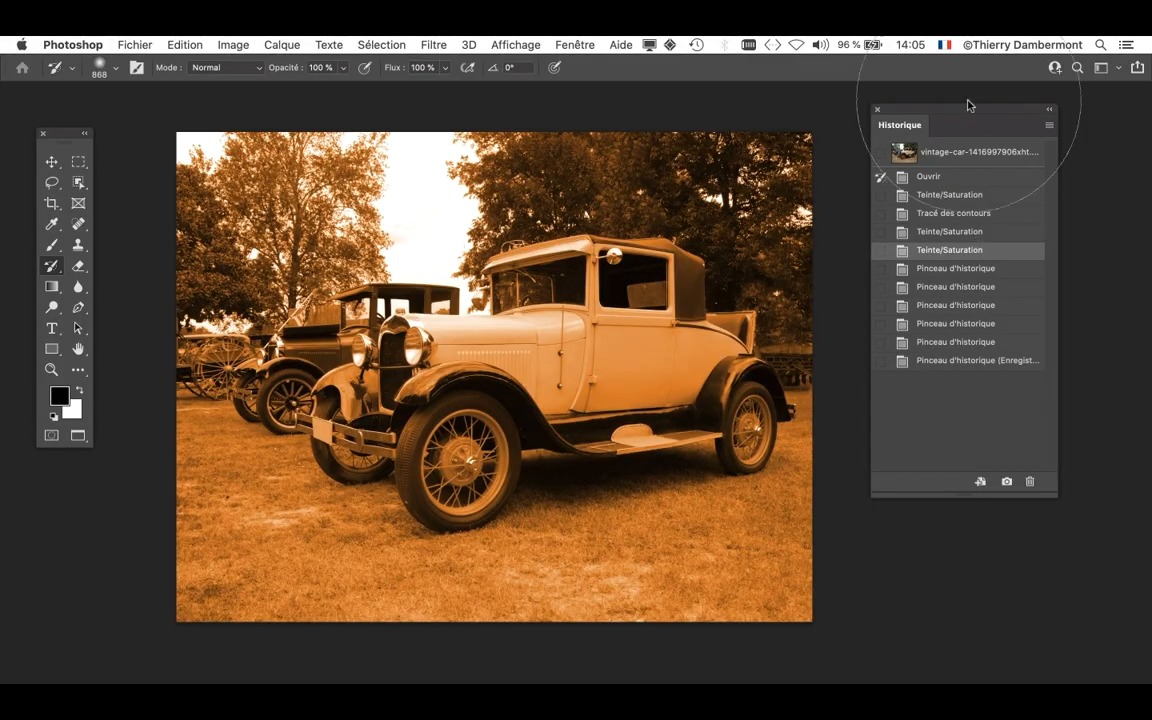
pyautogui.moveTo(938, 113); pyautogui.dragTo(771, 107)
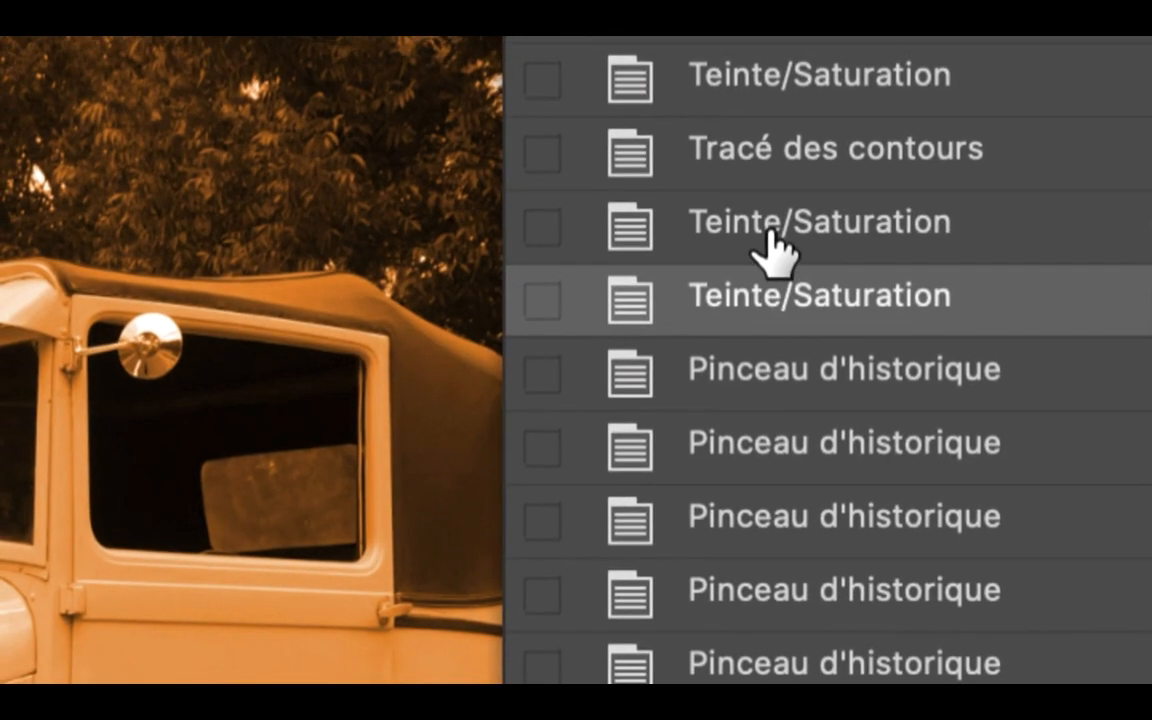
pyautogui.click(760, 185)
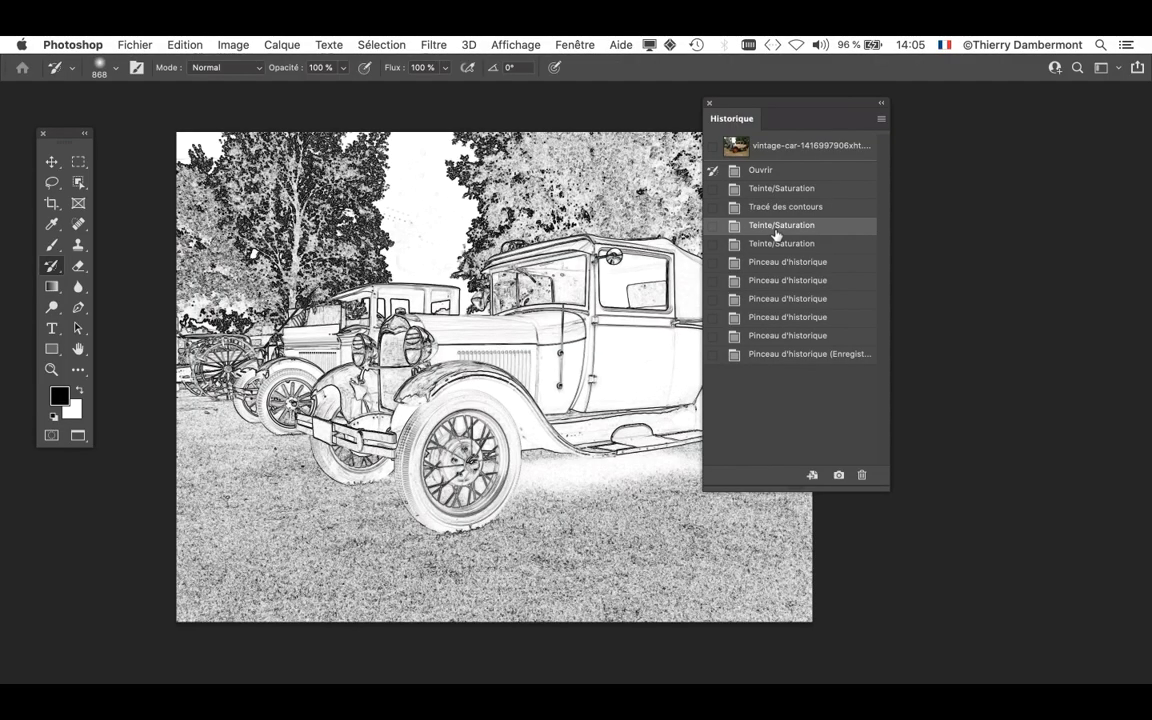
pyautogui.moveTo(774, 102); pyautogui.dragTo(894, 100)
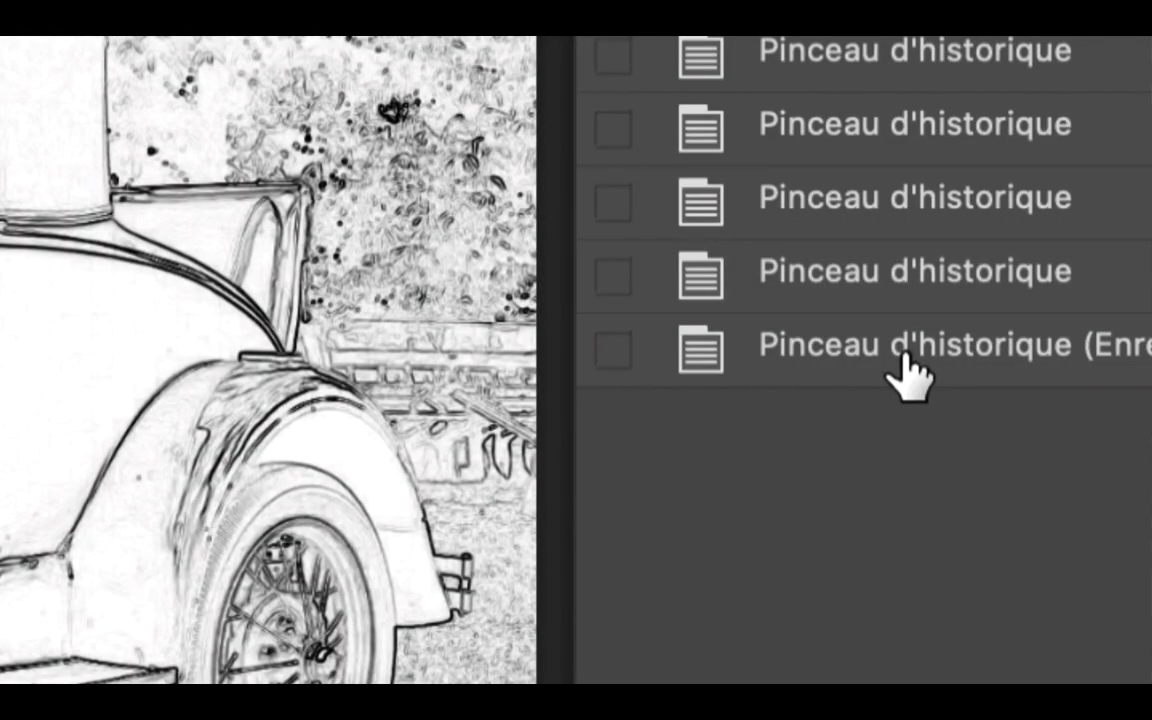
pyautogui.click(906, 352)
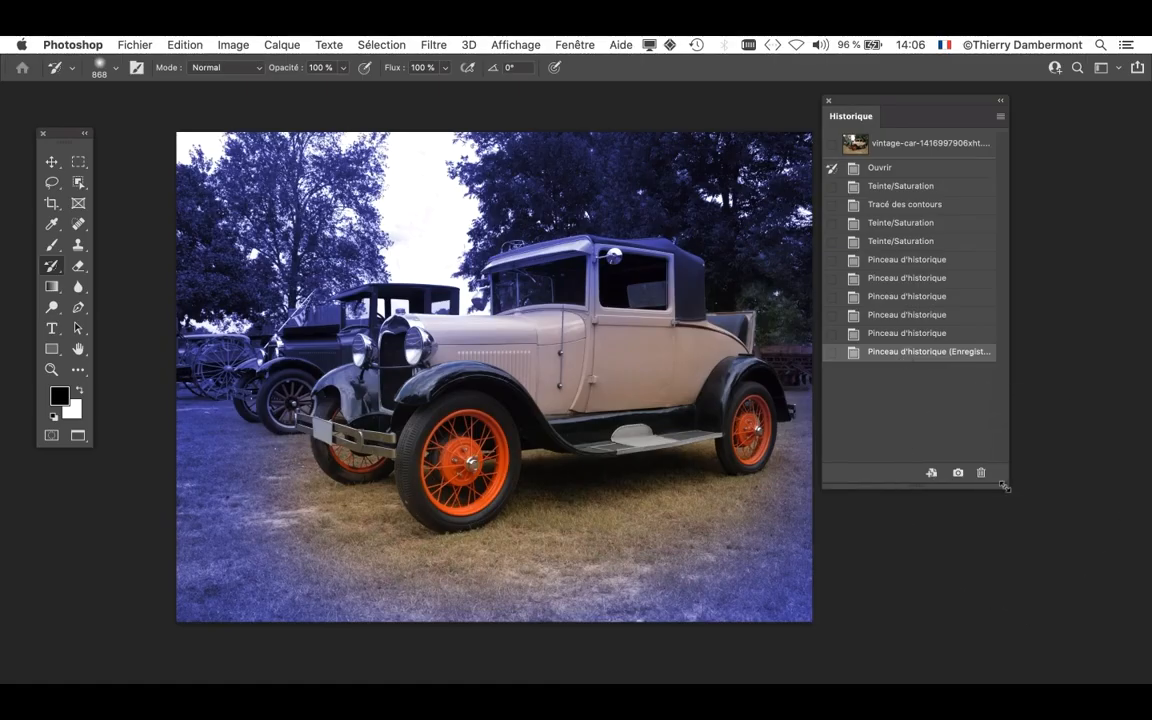
# - Set the hue step after Tracé des contours as source and paint the sketch effect onto the trees
pyautogui.moveTo(1008, 489); pyautogui.dragTo(1078, 467)
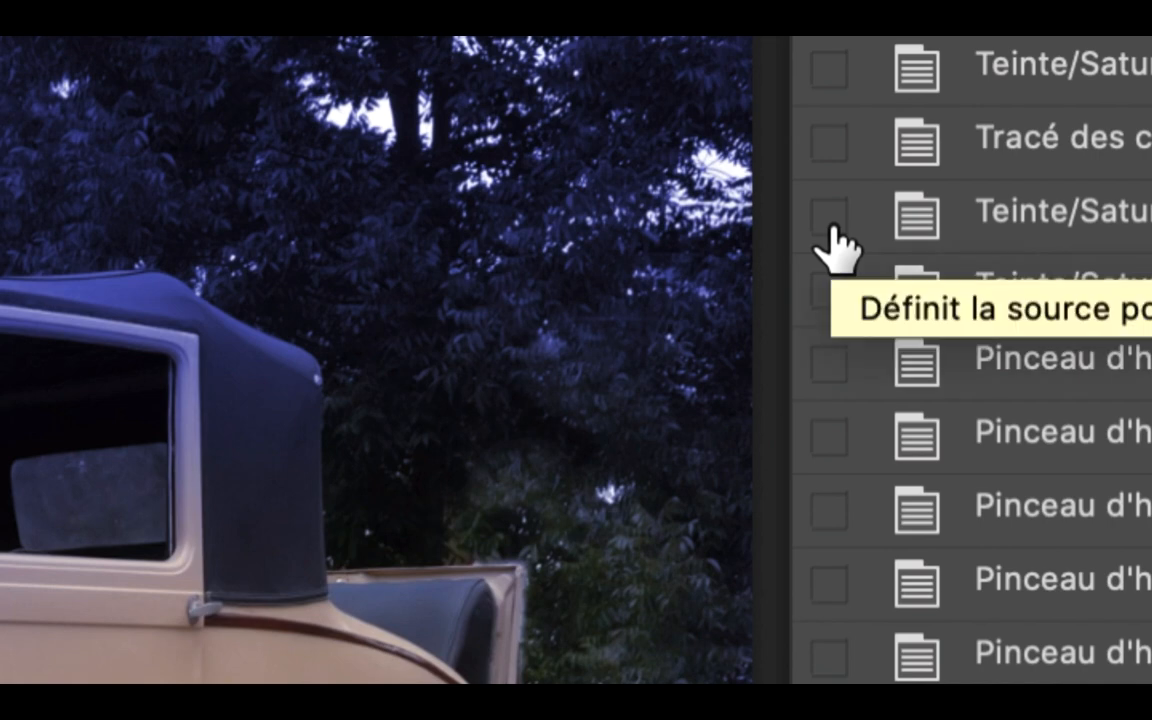
pyautogui.click(830, 218)
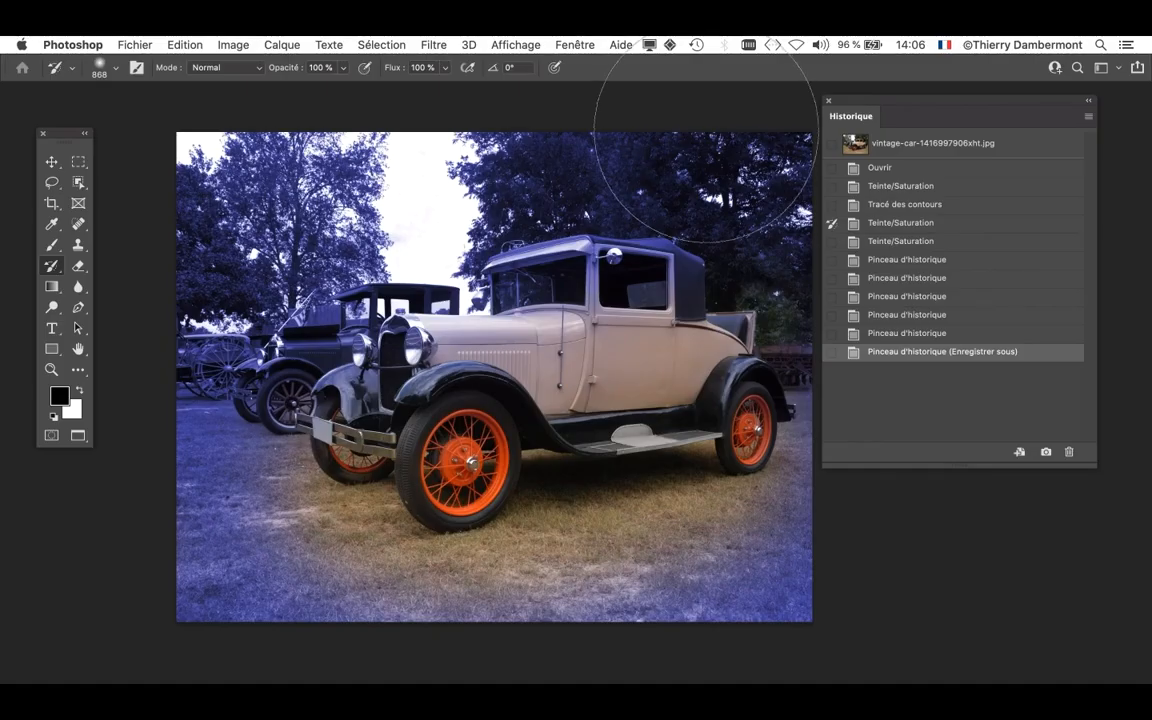
pyautogui.moveTo(674, 108)
pyautogui.mouseDown()
pyautogui.moveTo(679, 147)
pyautogui.moveTo(440, 145)
pyautogui.moveTo(193, 193)
pyautogui.moveTo(180, 321)
pyautogui.moveTo(141, 411)
pyautogui.moveTo(135, 520)
pyautogui.mouseUp()
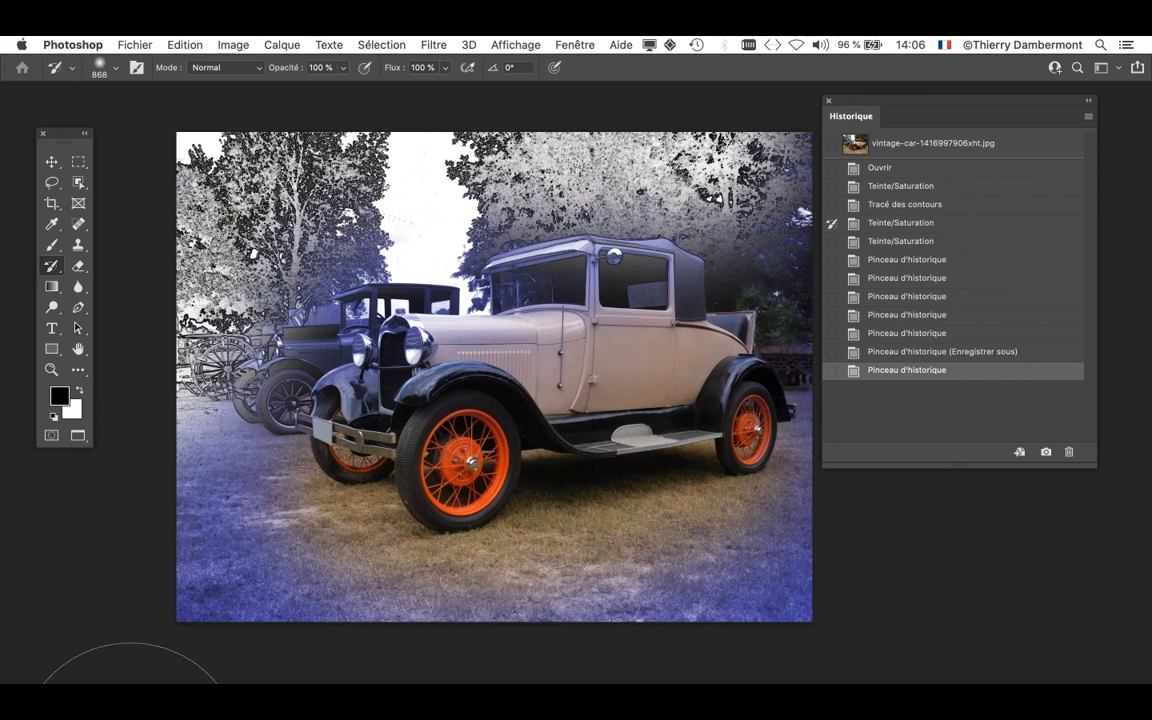
# - Undo, test a stroke over the lower-left ground, then revert to the Enregistrer sous state
pyautogui.press('super+z')
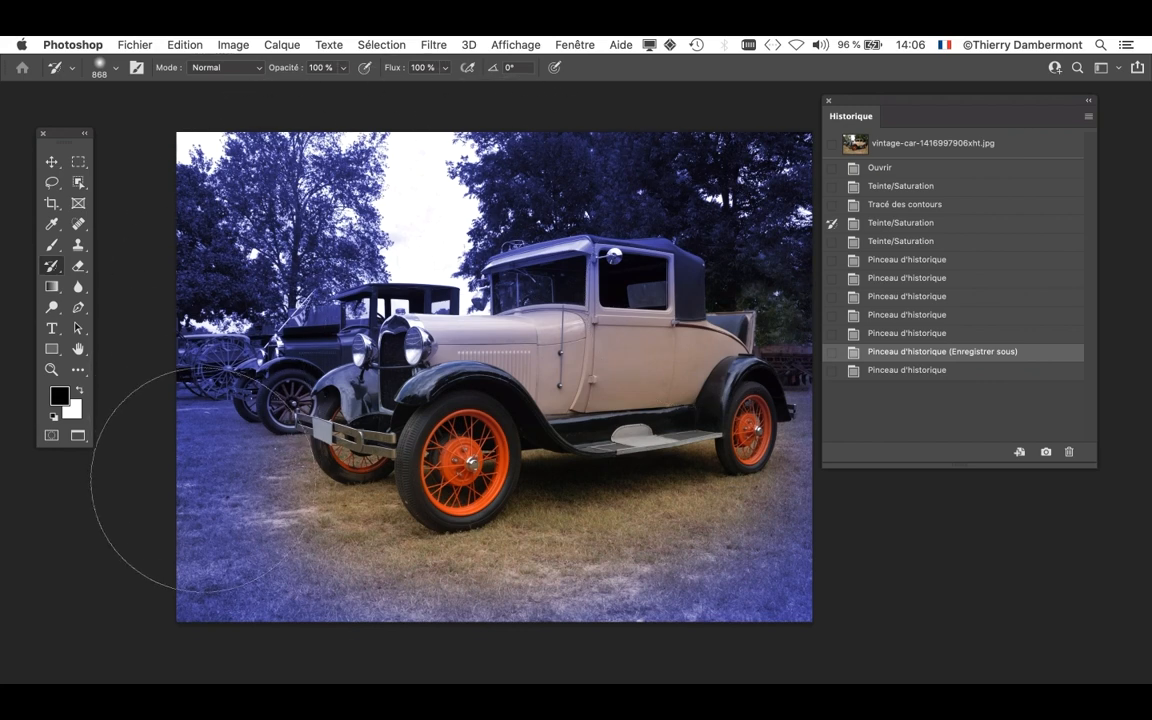
pyautogui.moveTo(180, 476)
pyautogui.mouseDown()
pyautogui.moveTo(288, 565)
pyautogui.moveTo(739, 646)
pyautogui.moveTo(790, 670)
pyautogui.mouseUp()
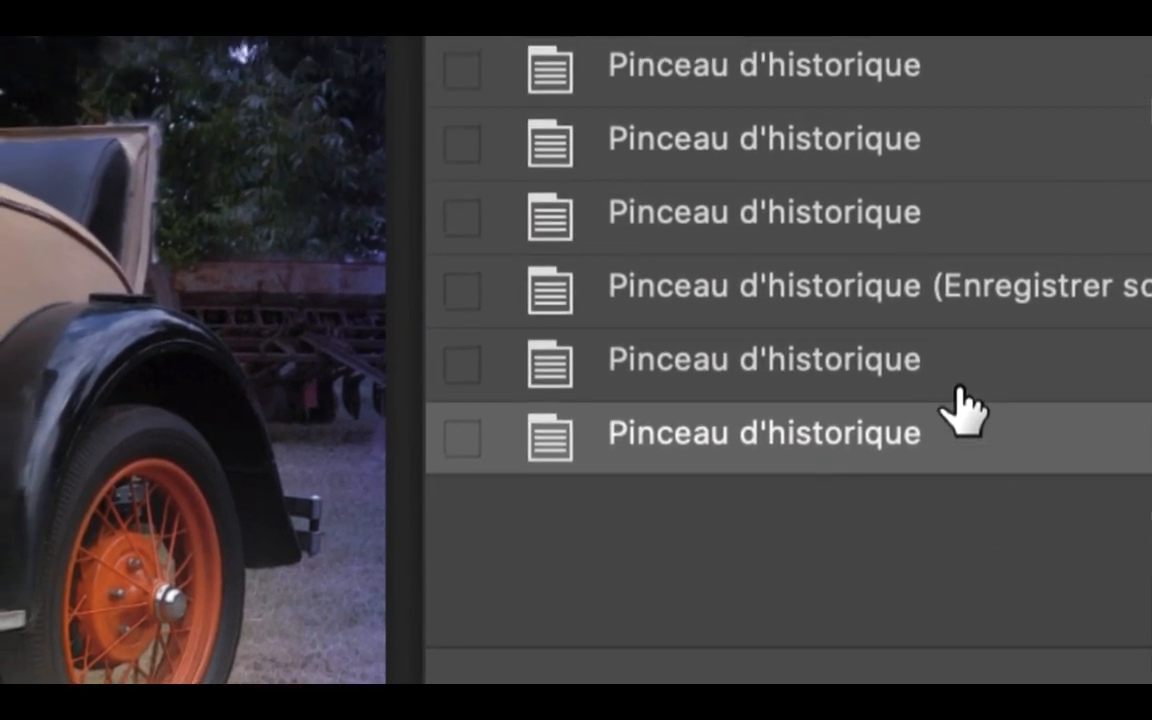
pyautogui.click(906, 201)
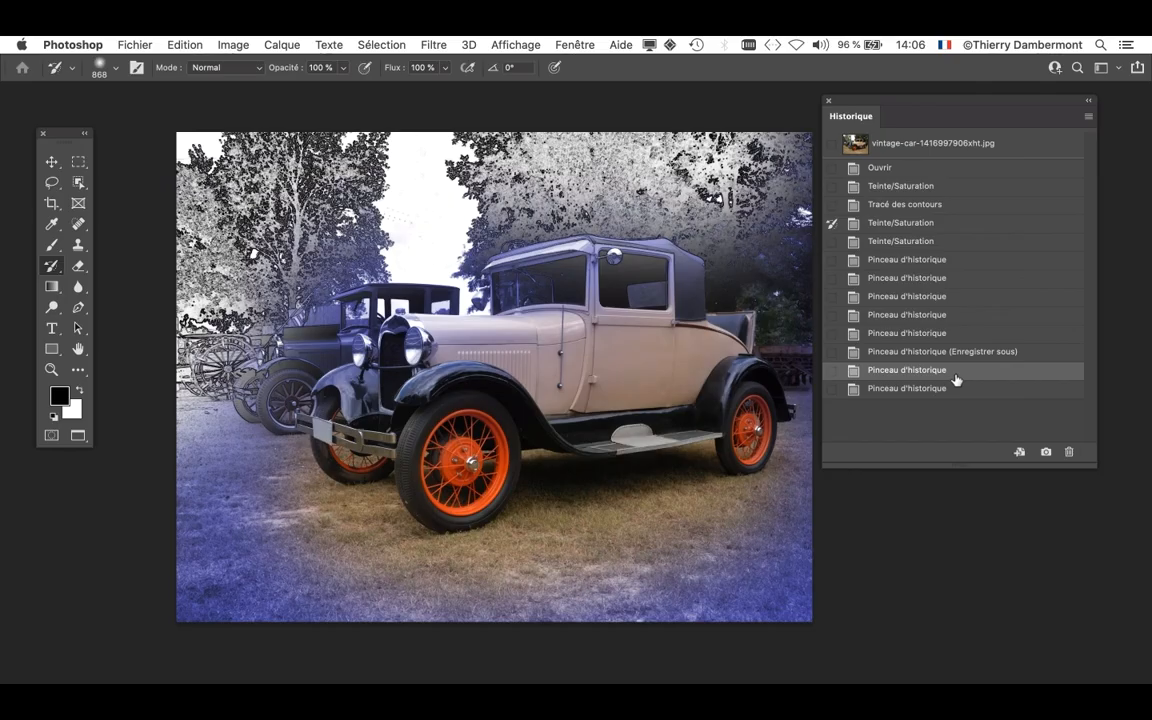
pyautogui.click(954, 356)
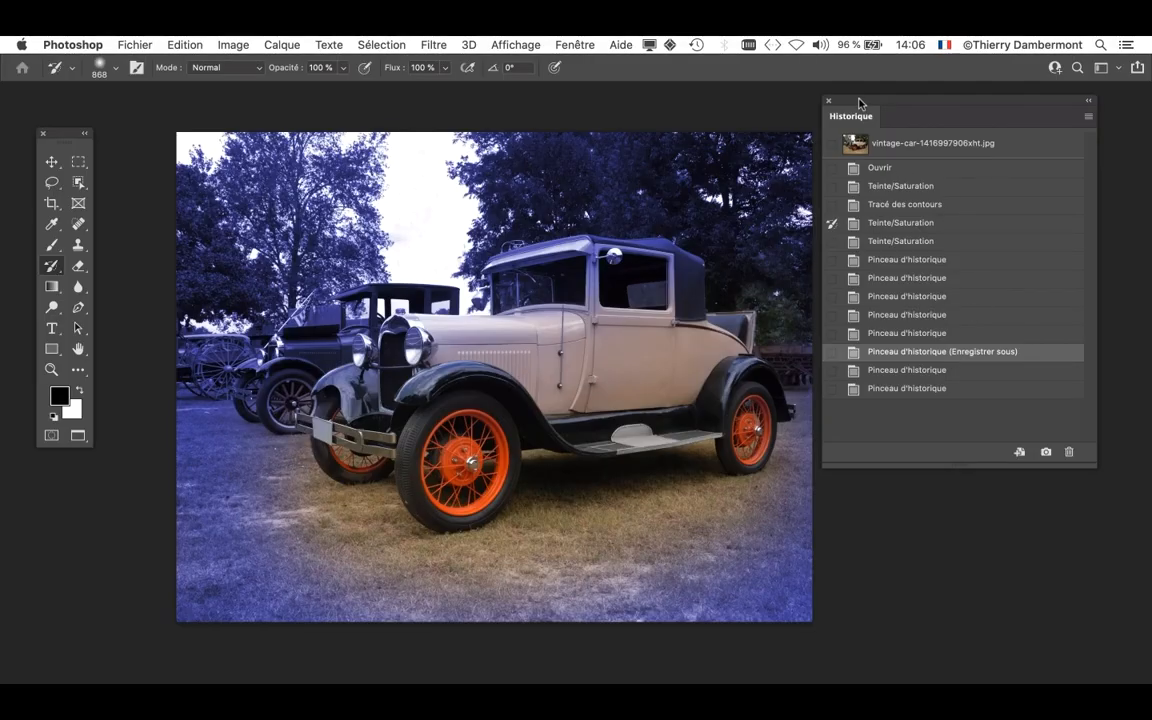
pyautogui.moveTo(858, 101); pyautogui.dragTo(882, 107)
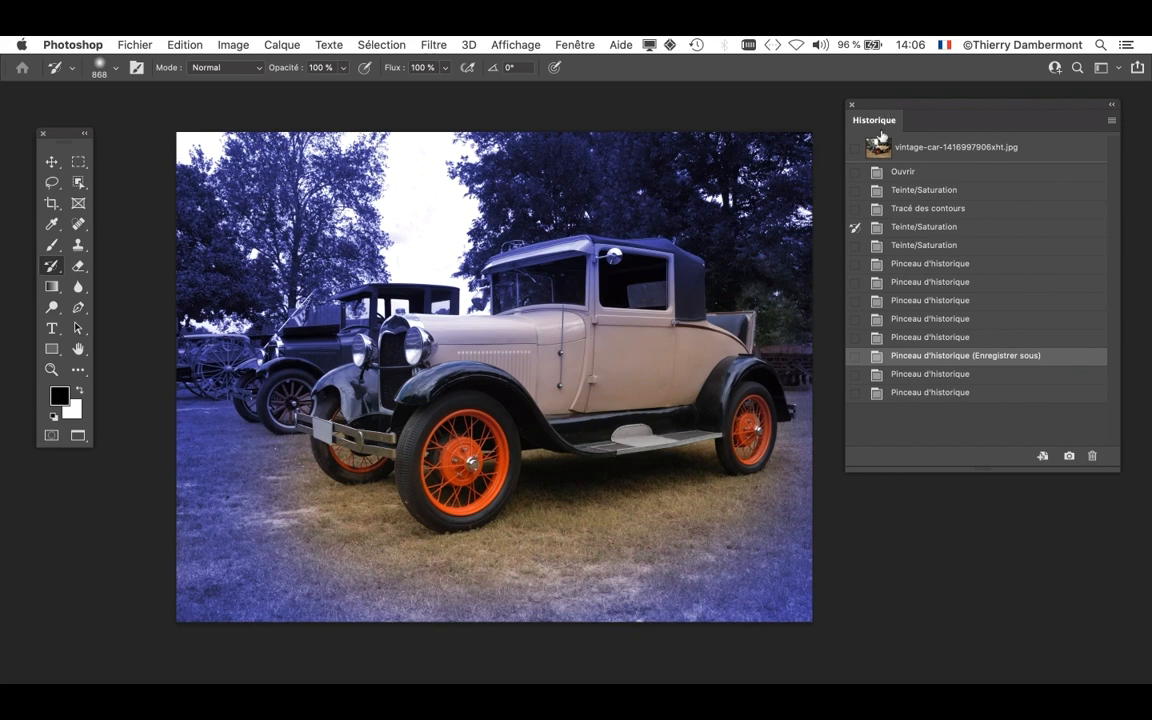
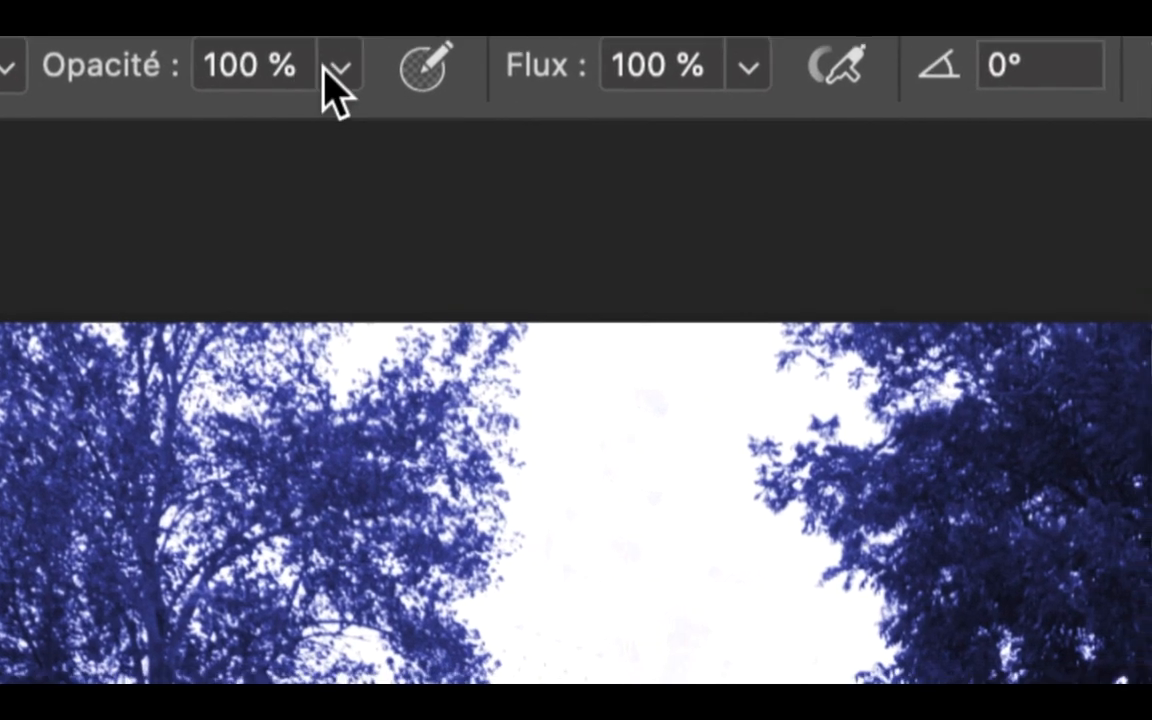
# - Paint over the trees at about 51% history-brush opacity and float the Historique panel right of the image
pyautogui.click(532, 92)
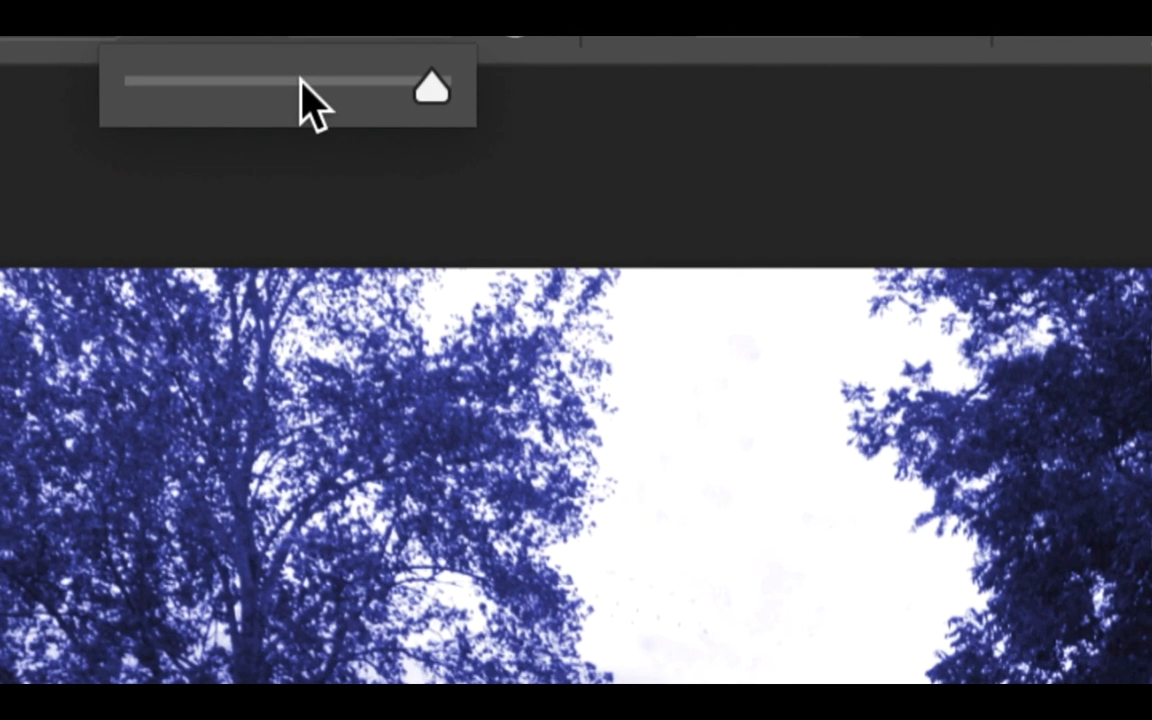
pyautogui.click(268, 132)
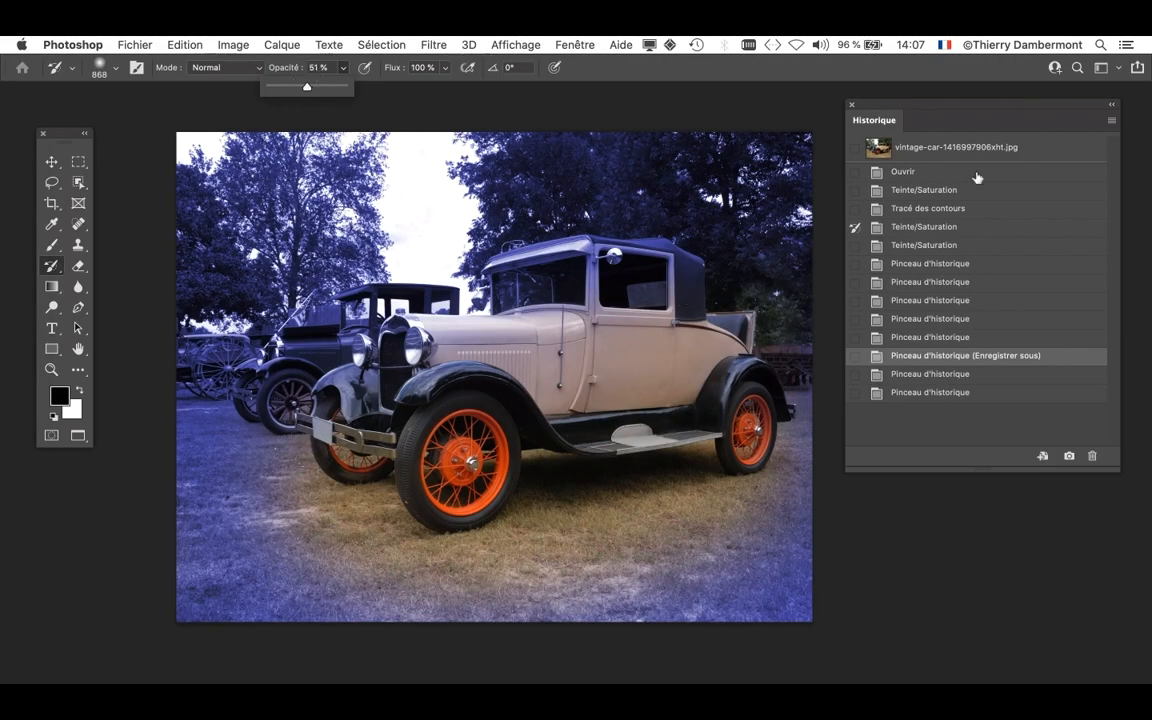
pyautogui.moveTo(885, 104); pyautogui.dragTo(948, 110)
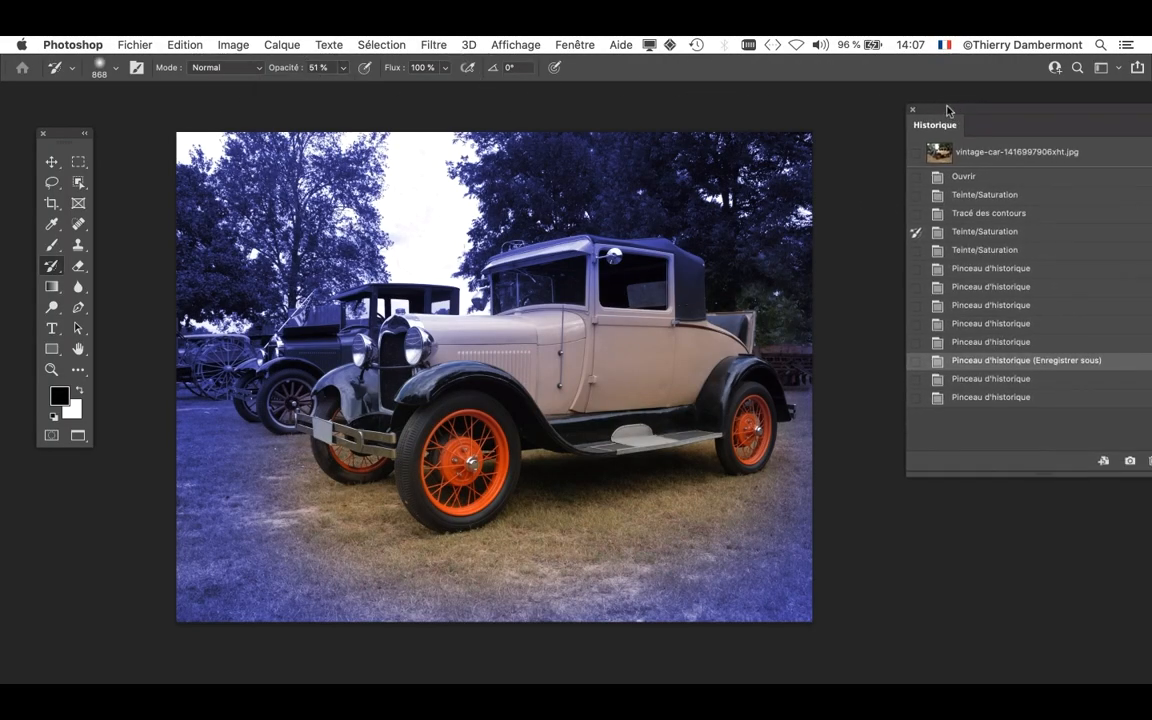
pyautogui.moveTo(806, 190)
pyautogui.mouseDown()
pyautogui.moveTo(650, 160)
pyautogui.moveTo(290, 140)
pyautogui.moveTo(139, 278)
pyautogui.moveTo(65, 285)
pyautogui.moveTo(75, 500)
pyautogui.mouseUp()
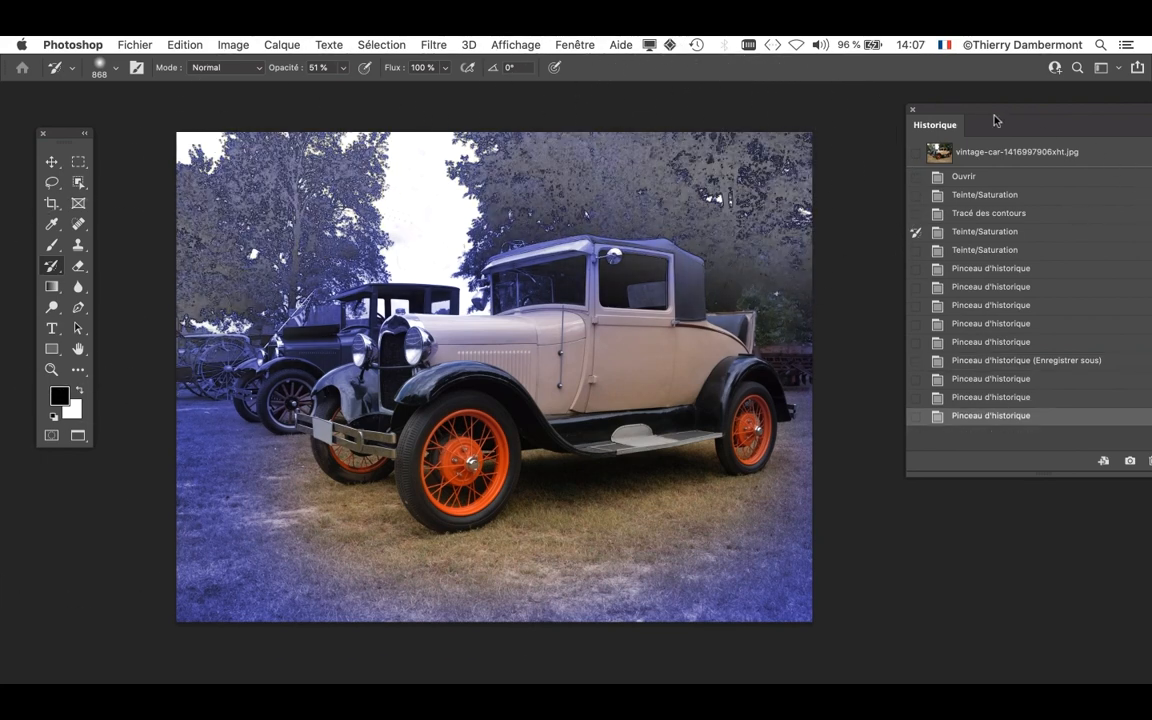
pyautogui.moveTo(995, 120)
pyautogui.mouseDown()
pyautogui.moveTo(964, 112)
pyautogui.moveTo(653, 327)
pyautogui.moveTo(499, 325)
pyautogui.moveTo(563, 337)
pyautogui.moveTo(651, 530)
pyautogui.moveTo(558, 357)
pyautogui.moveTo(548, 371)
pyautogui.mouseUp()
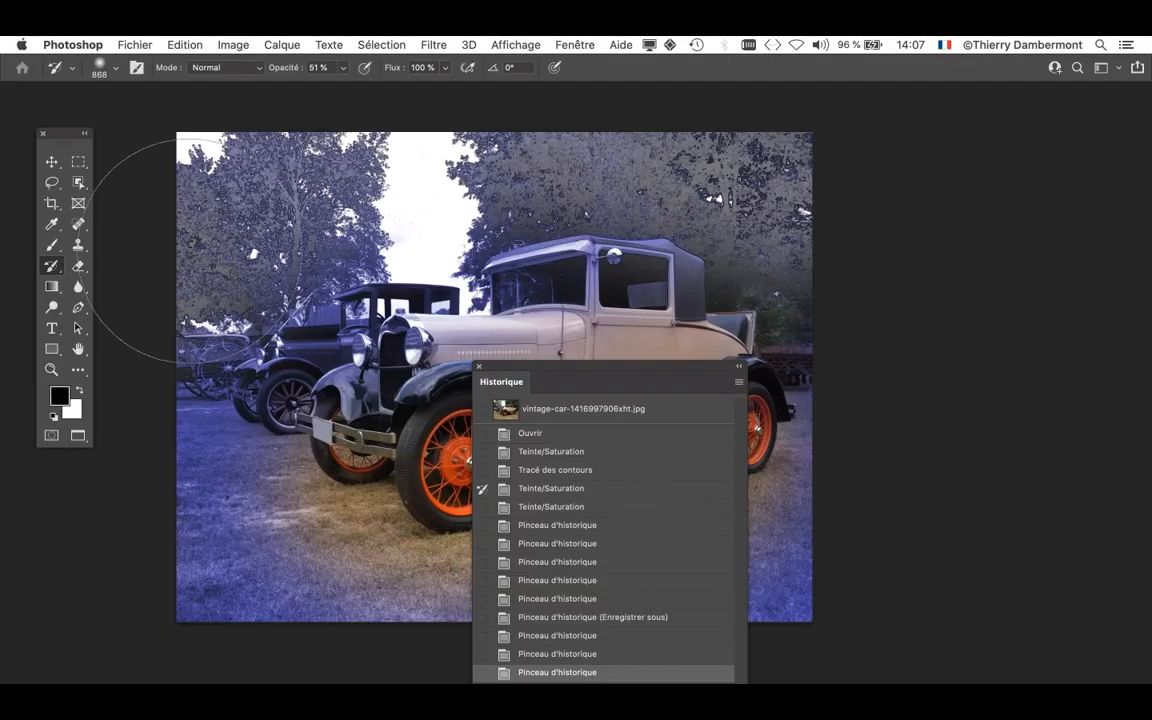
pyautogui.moveTo(570, 372); pyautogui.dragTo(910, 148)
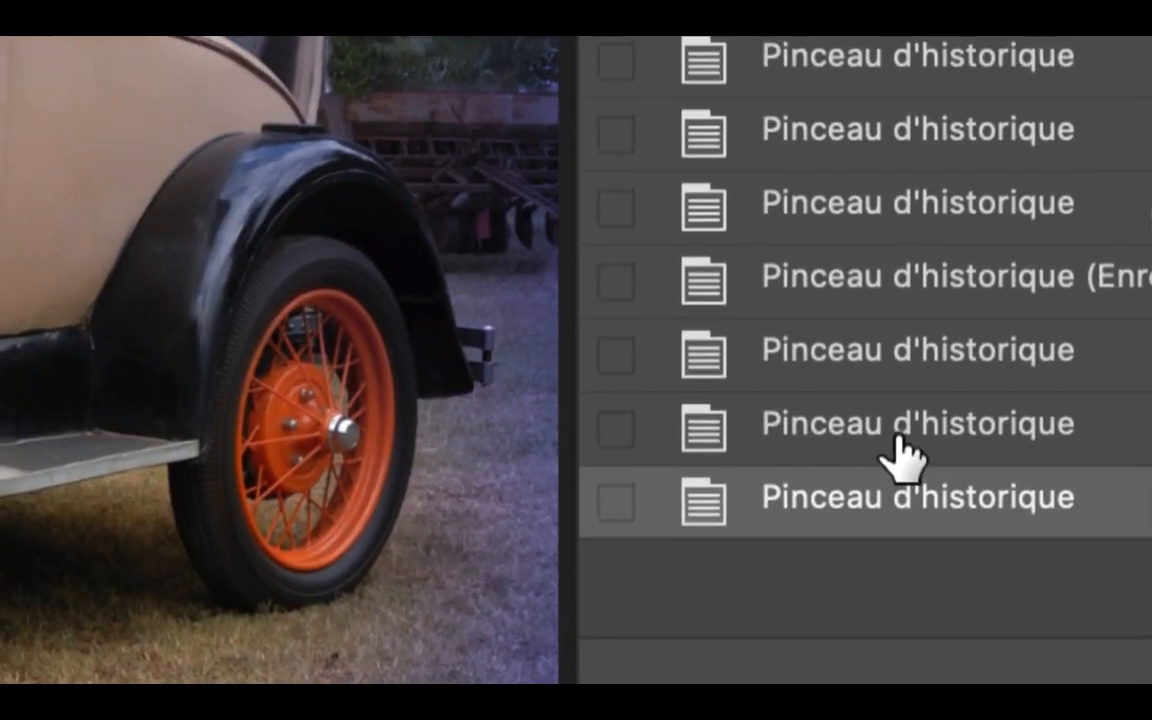
# - Compare the previous history-brush states, then set the source and add another stroke on the trees
pyautogui.click(898, 428)
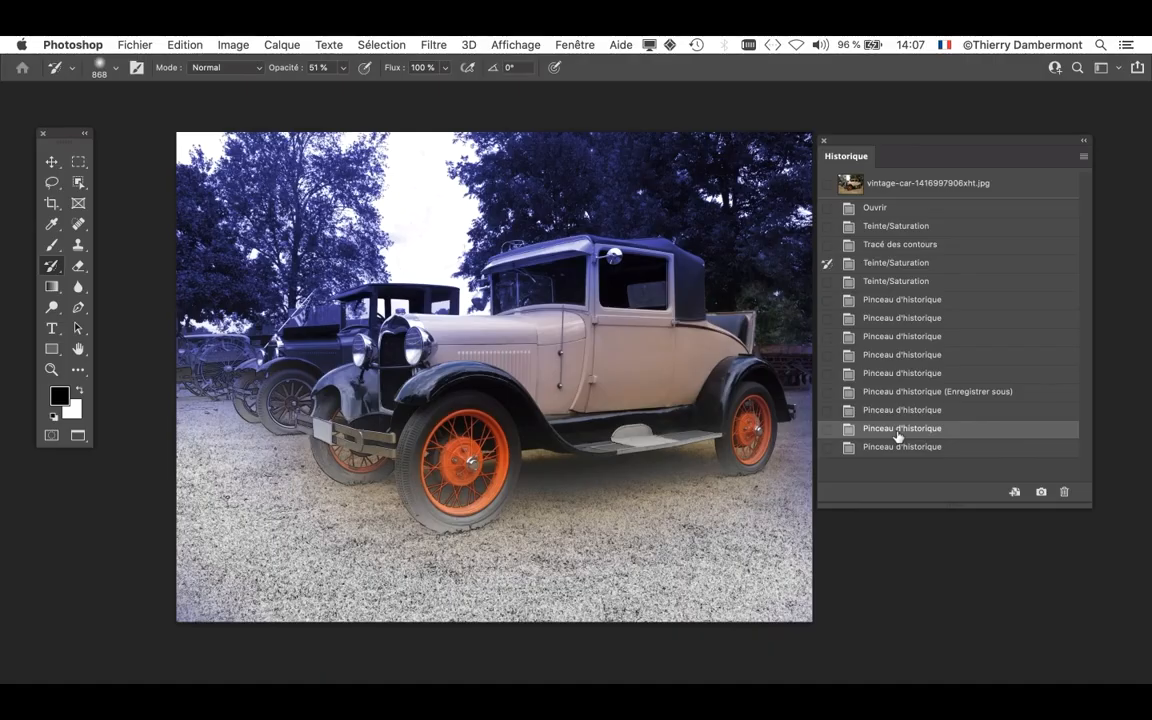
pyautogui.click(898, 447)
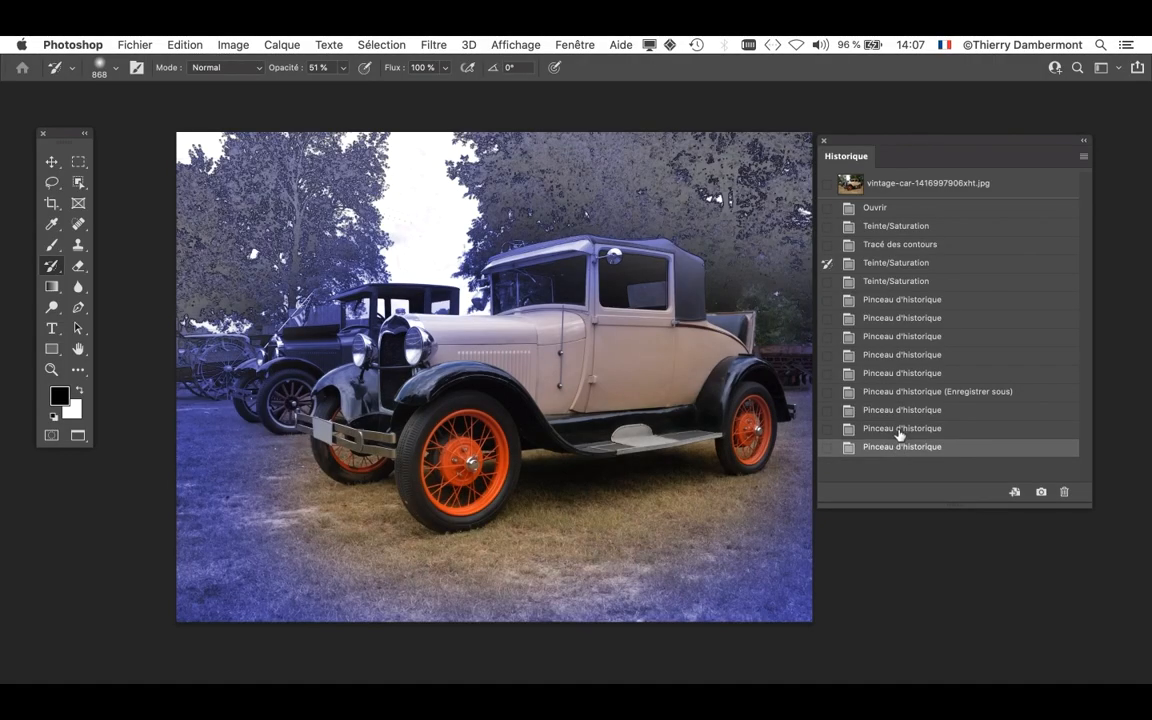
pyautogui.click(899, 430)
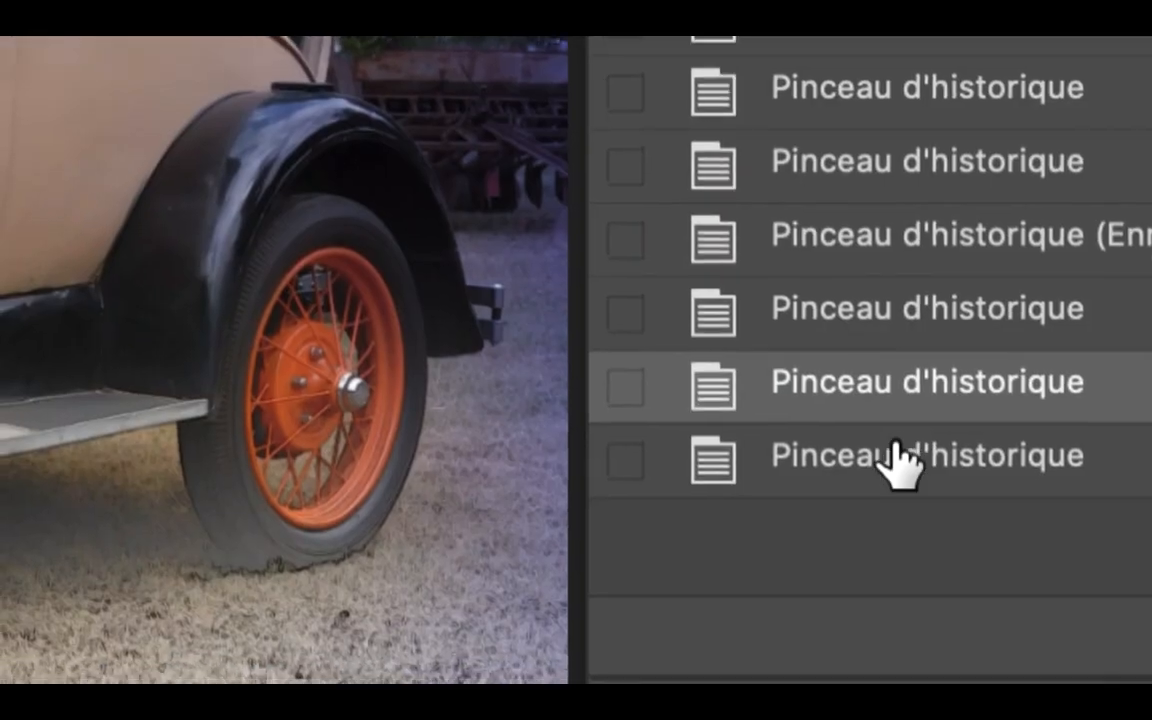
pyautogui.click(882, 462)
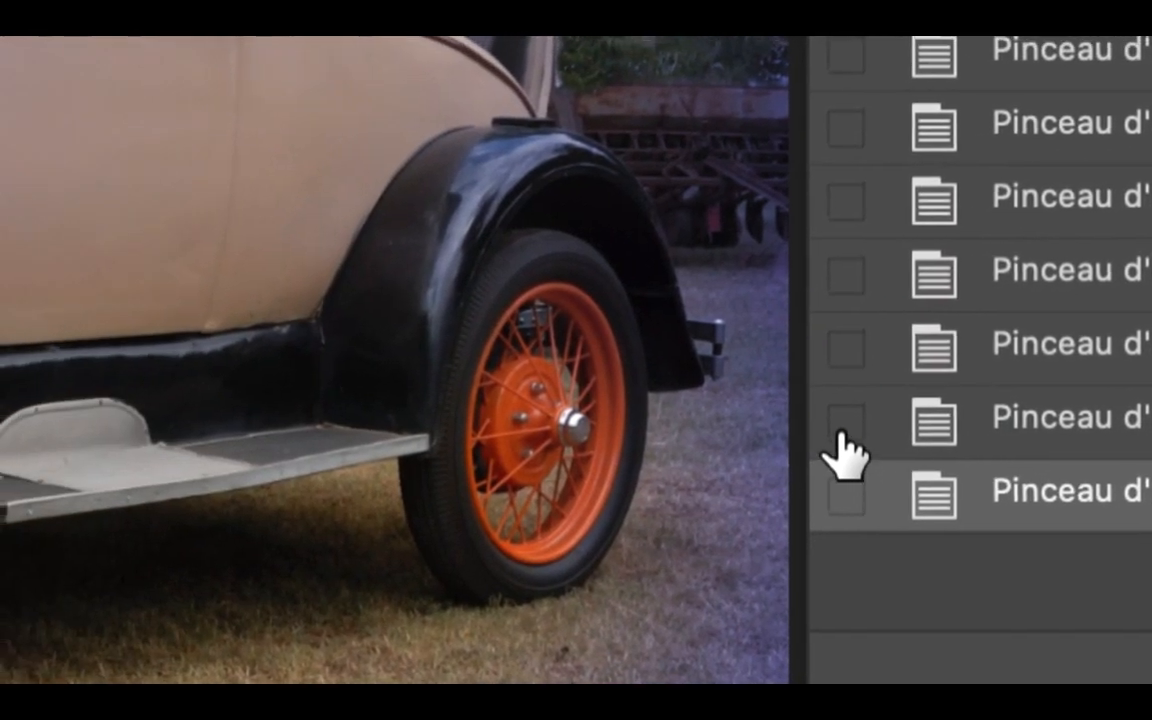
pyautogui.click(840, 433)
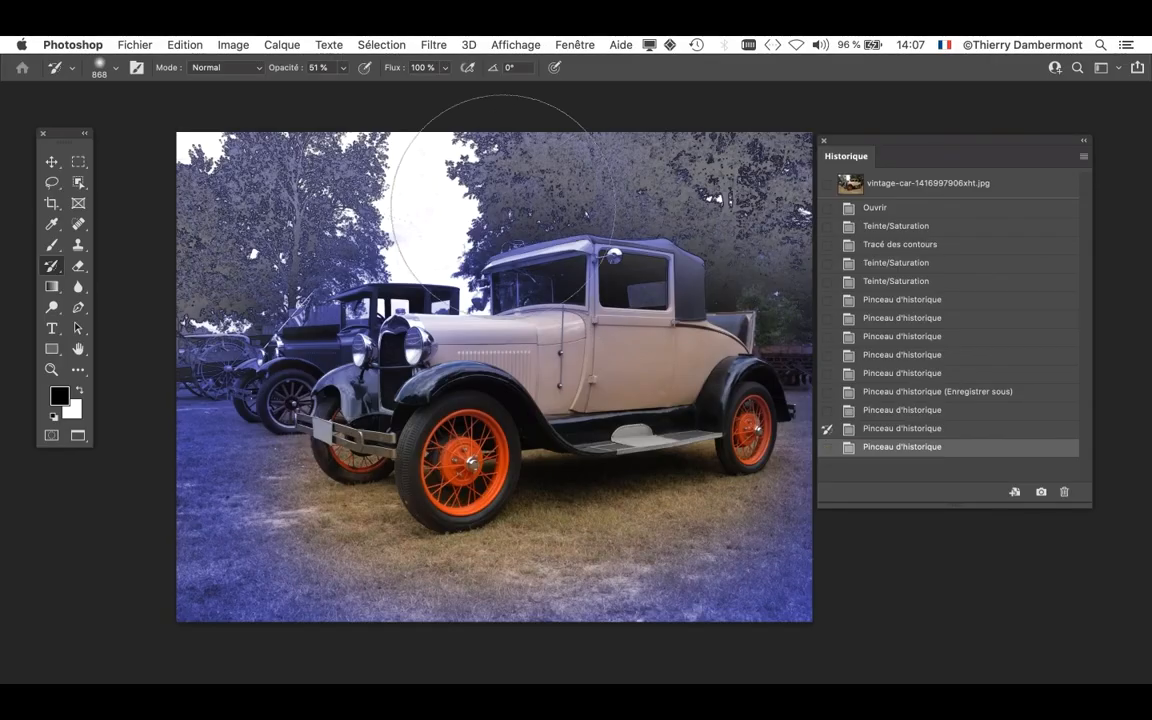
pyautogui.click(165, 260)
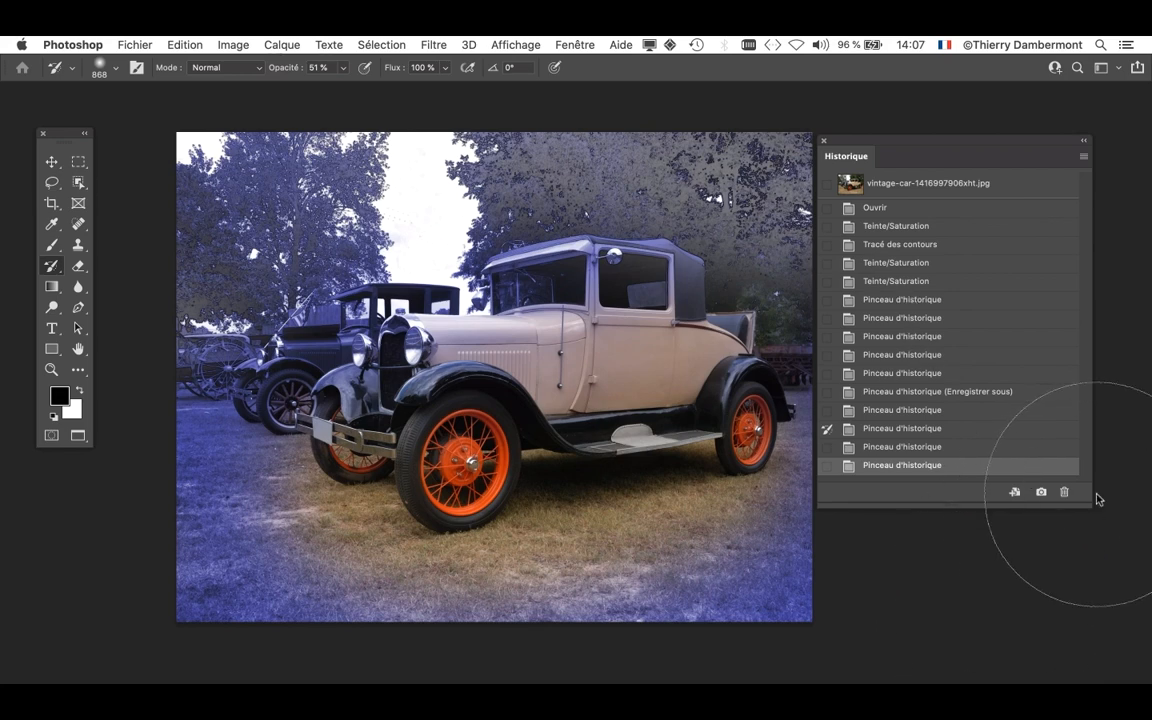
# - Make the Historique panel taller, preview the sepia Teinte/Saturation state, and return to the latest state
pyautogui.moveTo(1089, 506); pyautogui.dragTo(1090, 634)
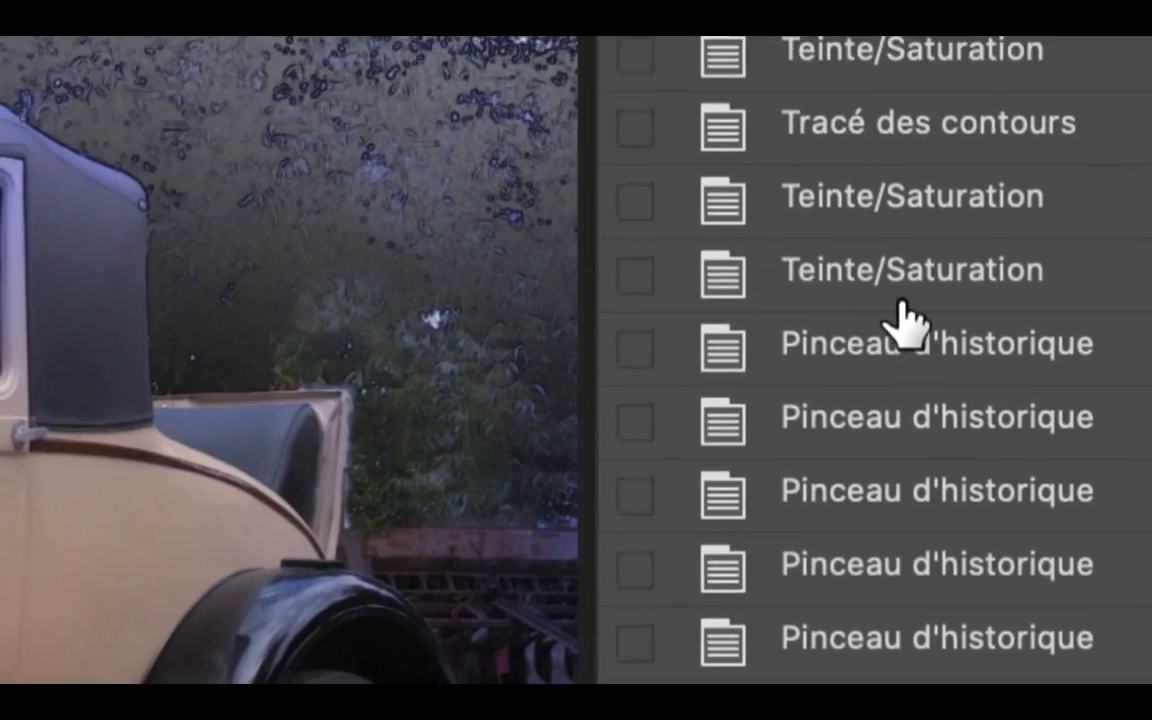
pyautogui.click(900, 285)
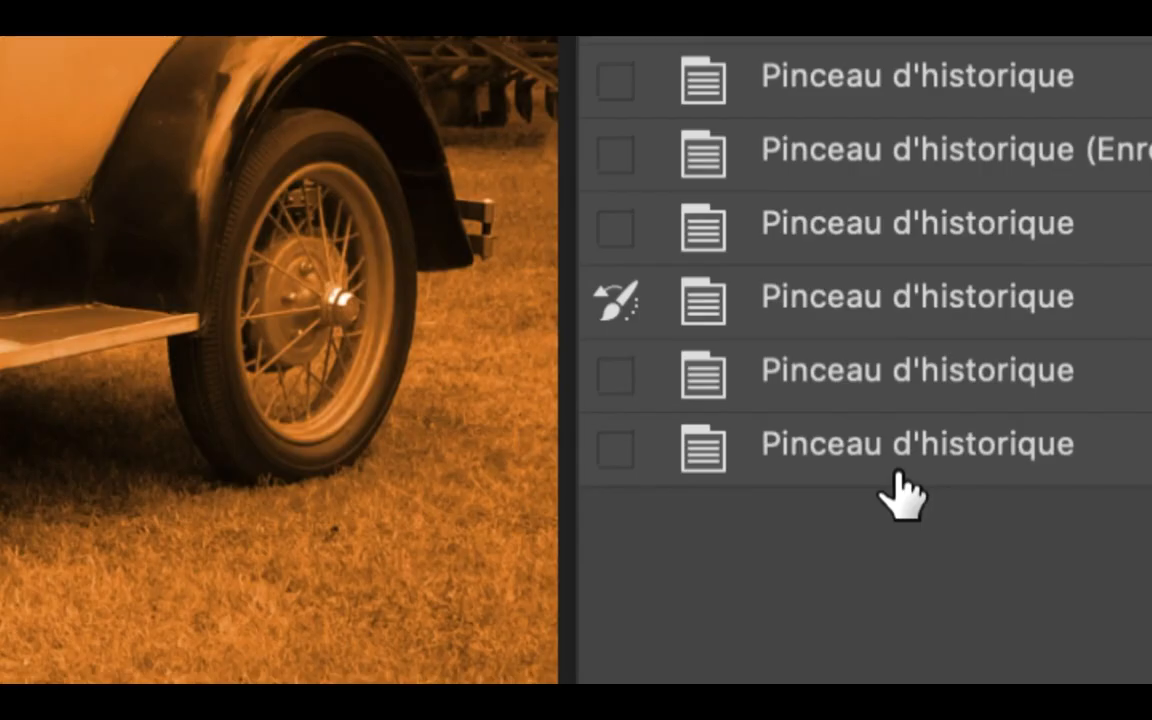
pyautogui.click(897, 476)
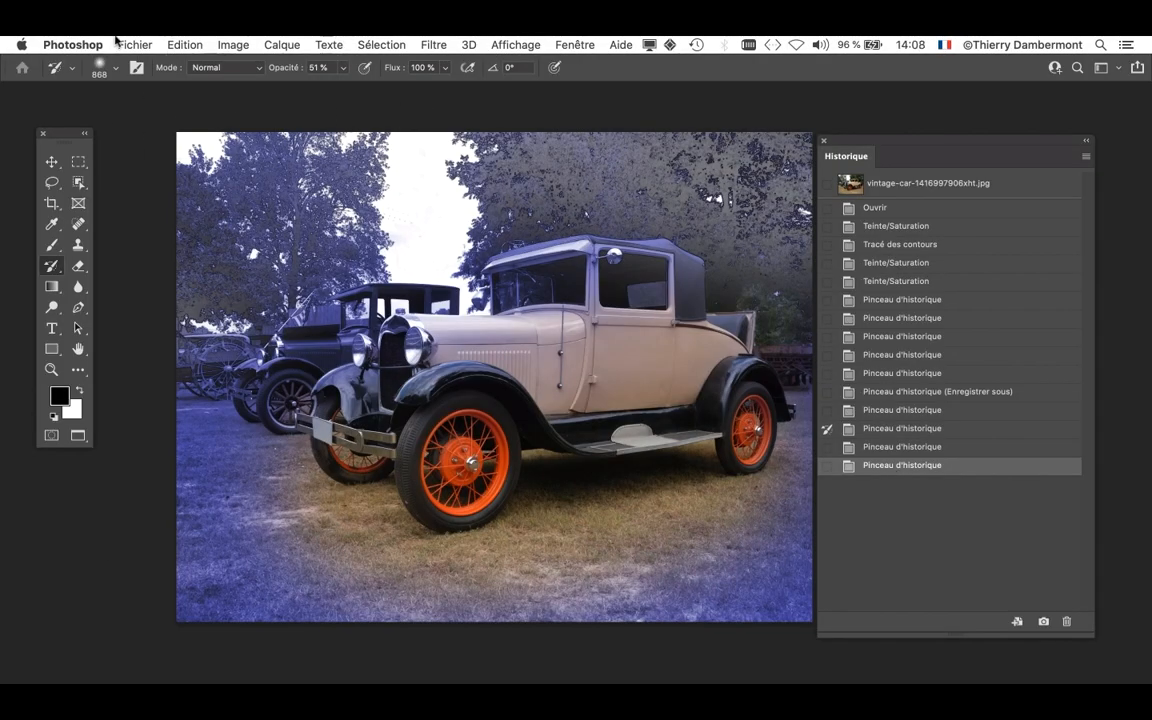
pyautogui.click(125, 45)
pyautogui.click(236, 224)
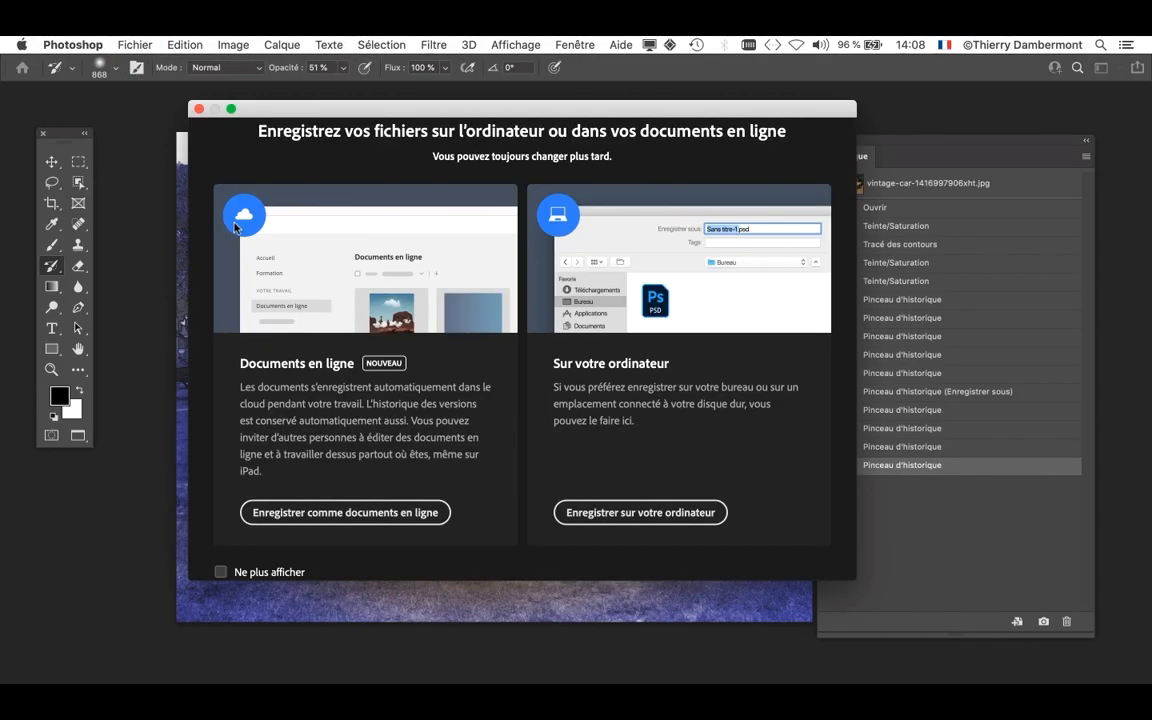
pyautogui.click(590, 512)
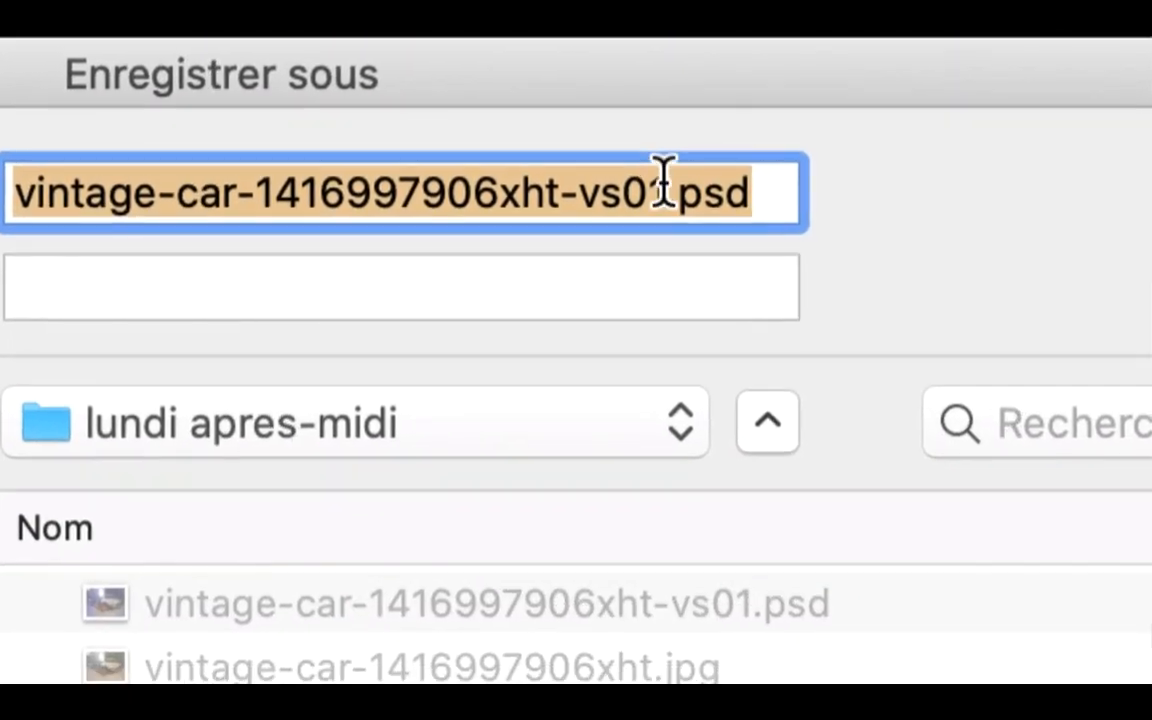
pyautogui.click(663, 183)
pyautogui.moveTo(656, 184); pyautogui.dragTo(676, 186)
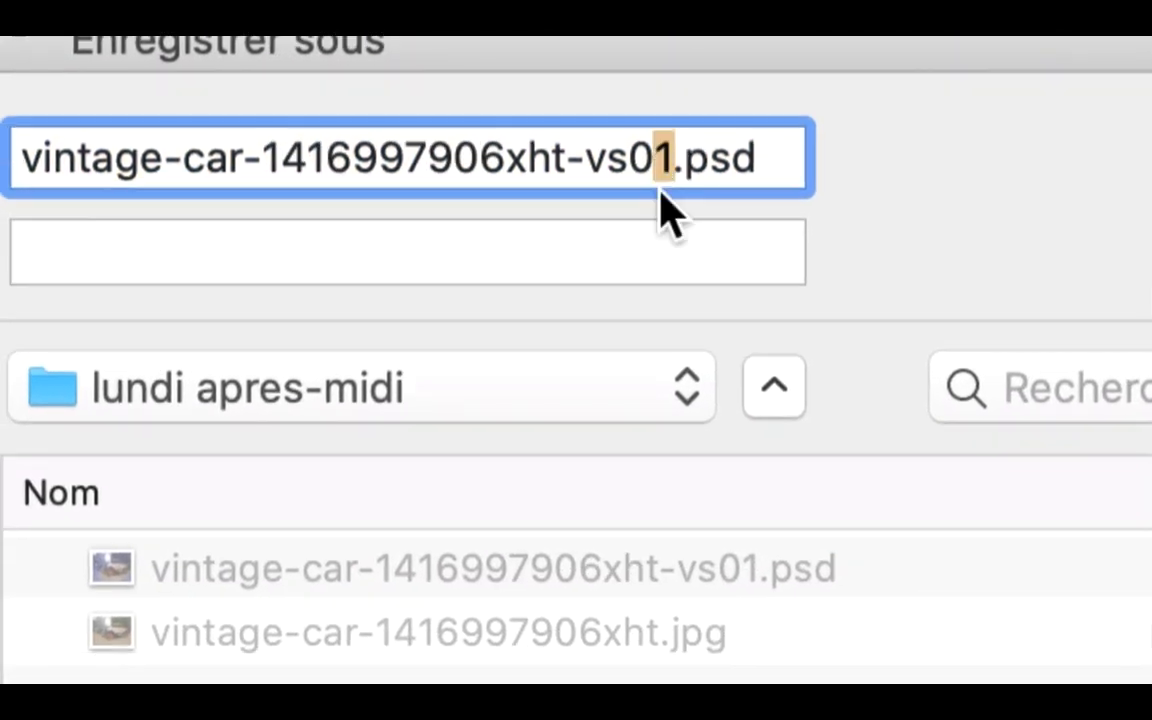
pyautogui.write('2')
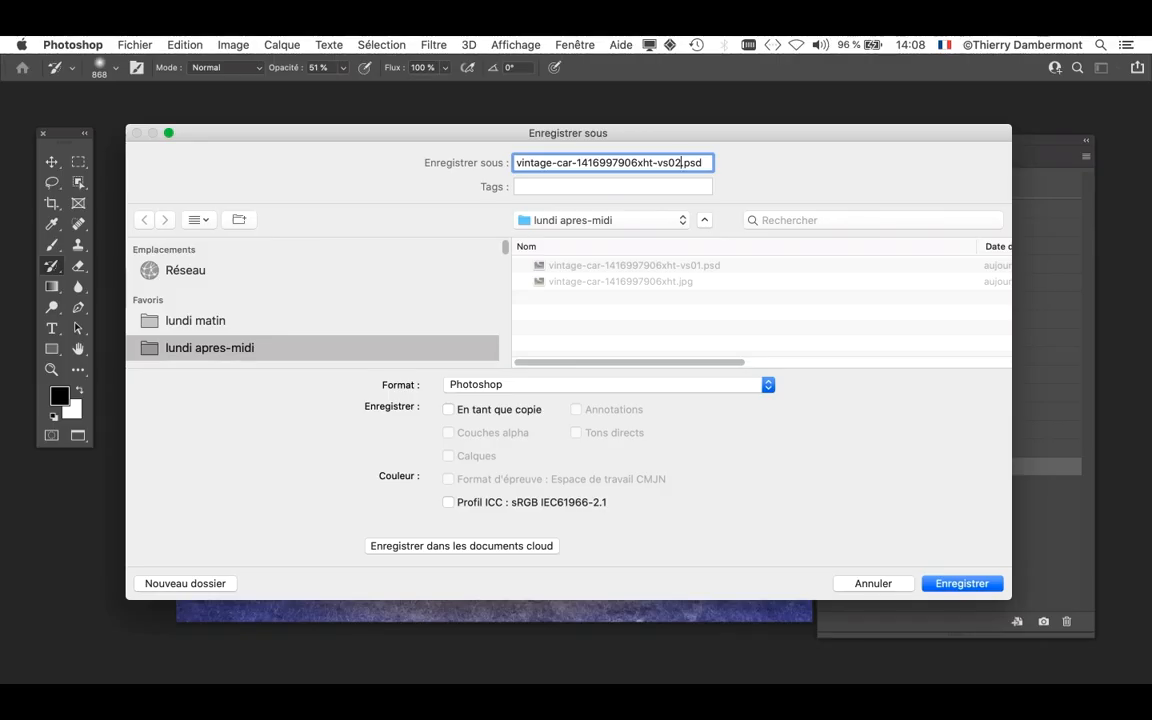
pyautogui.press('Return')
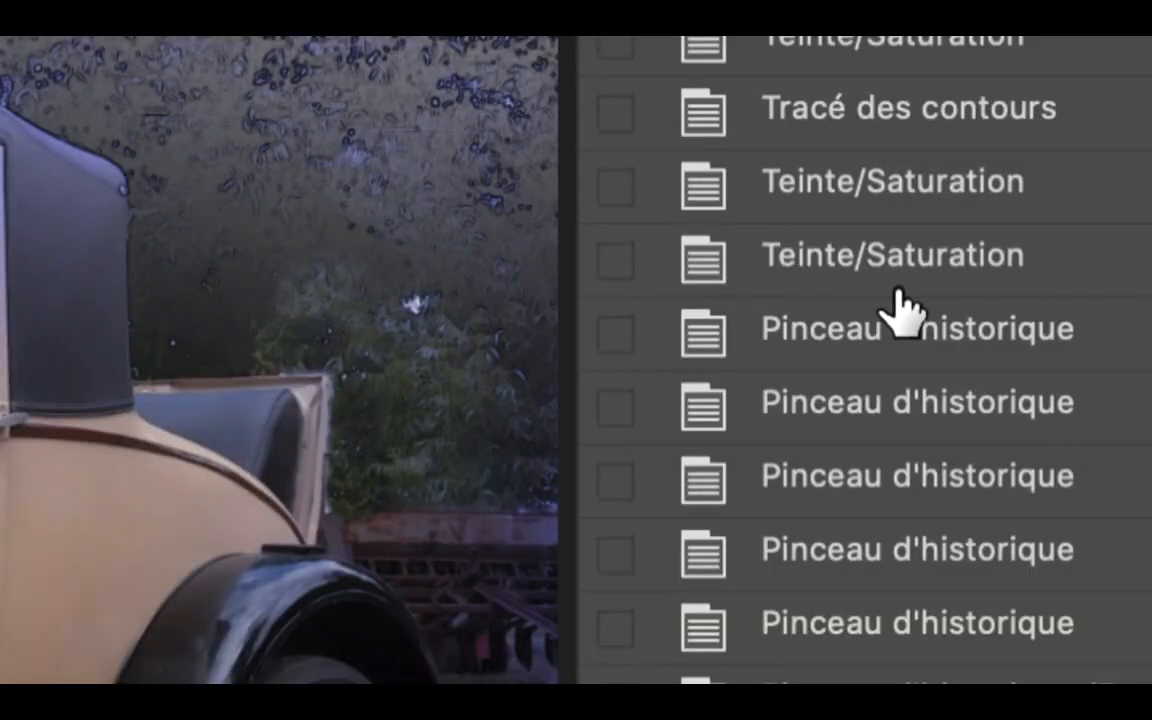
# - Use the sepia Teinte/Saturation state as brush source and paint warm brown over the bottom ground
pyautogui.click(880, 275)
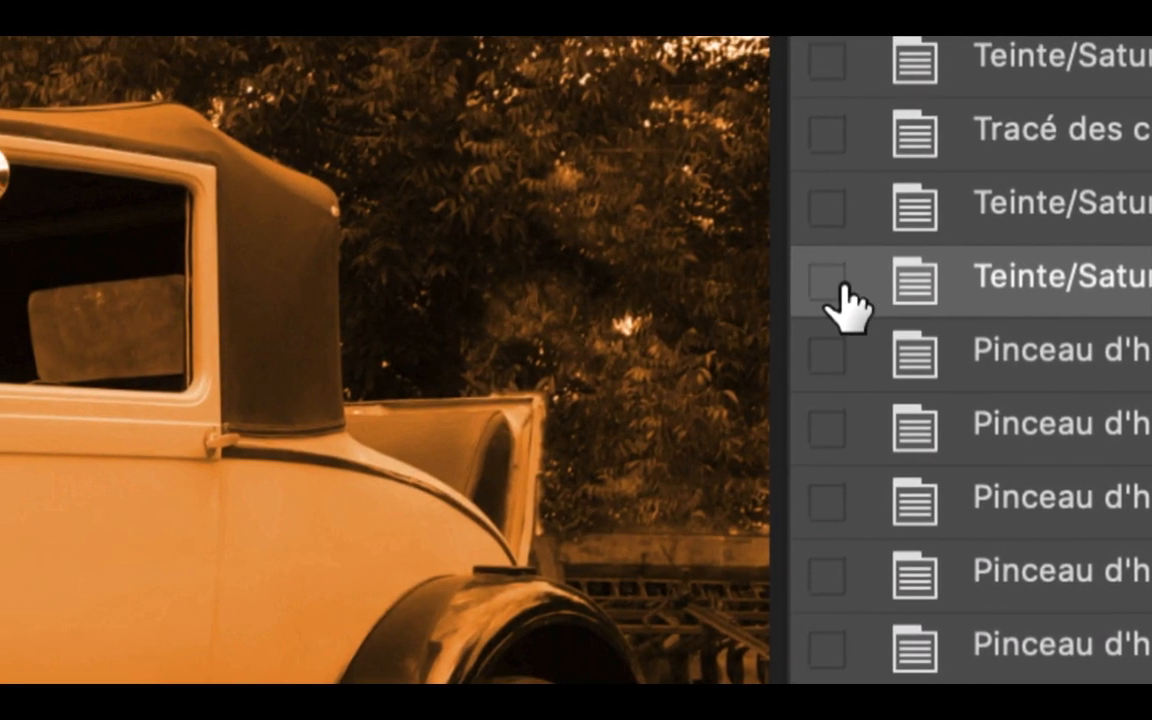
pyautogui.click(715, 45)
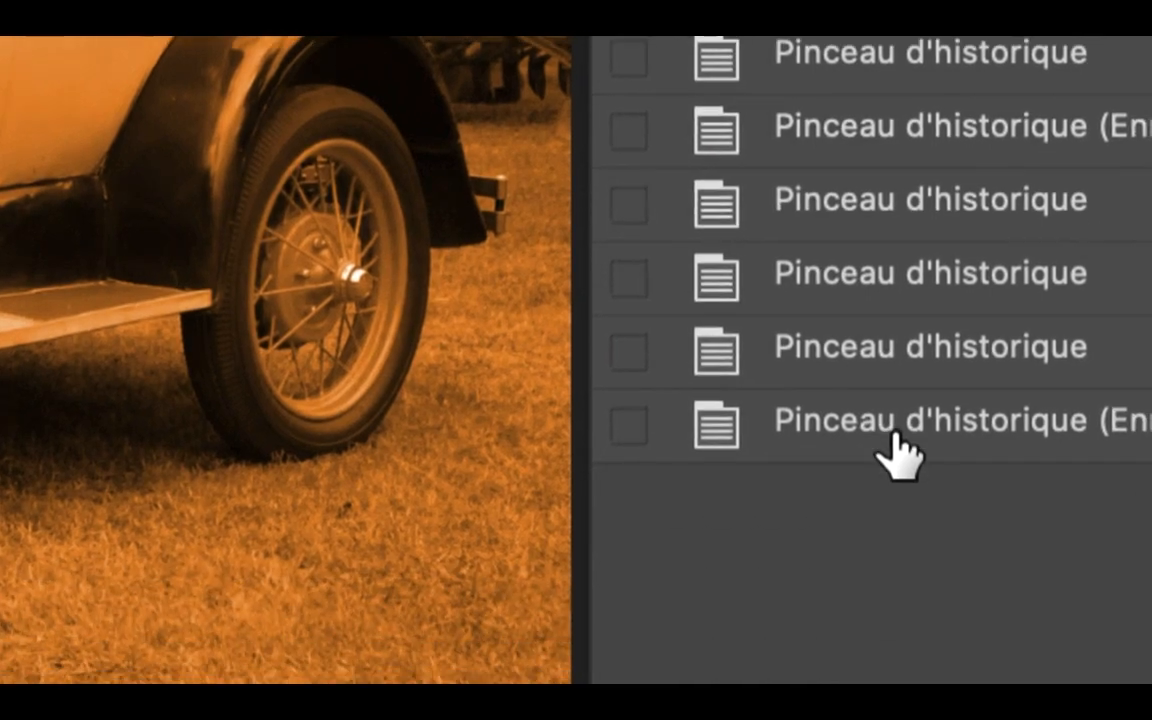
pyautogui.click(893, 448)
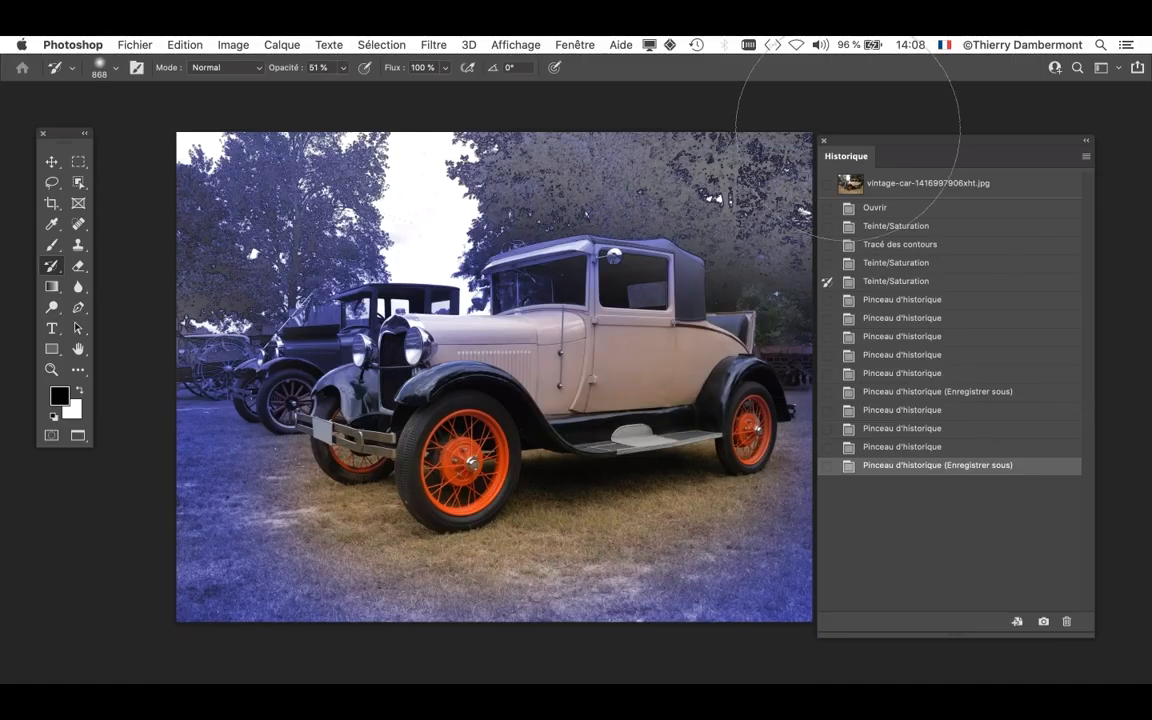
pyautogui.moveTo(845, 140); pyautogui.dragTo(913, 148)
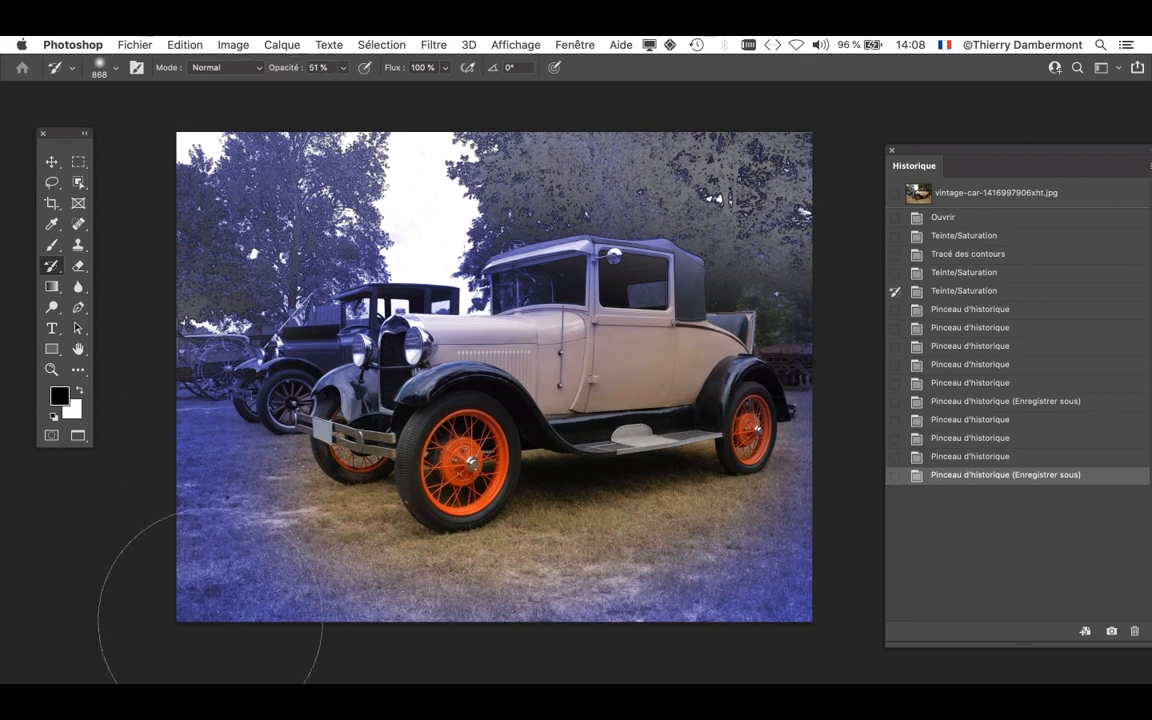
pyautogui.moveTo(206, 481)
pyautogui.mouseDown()
pyautogui.moveTo(252, 566)
pyautogui.moveTo(590, 590)
pyautogui.moveTo(810, 533)
pyautogui.moveTo(834, 489)
pyautogui.moveTo(760, 560)
pyautogui.mouseUp()
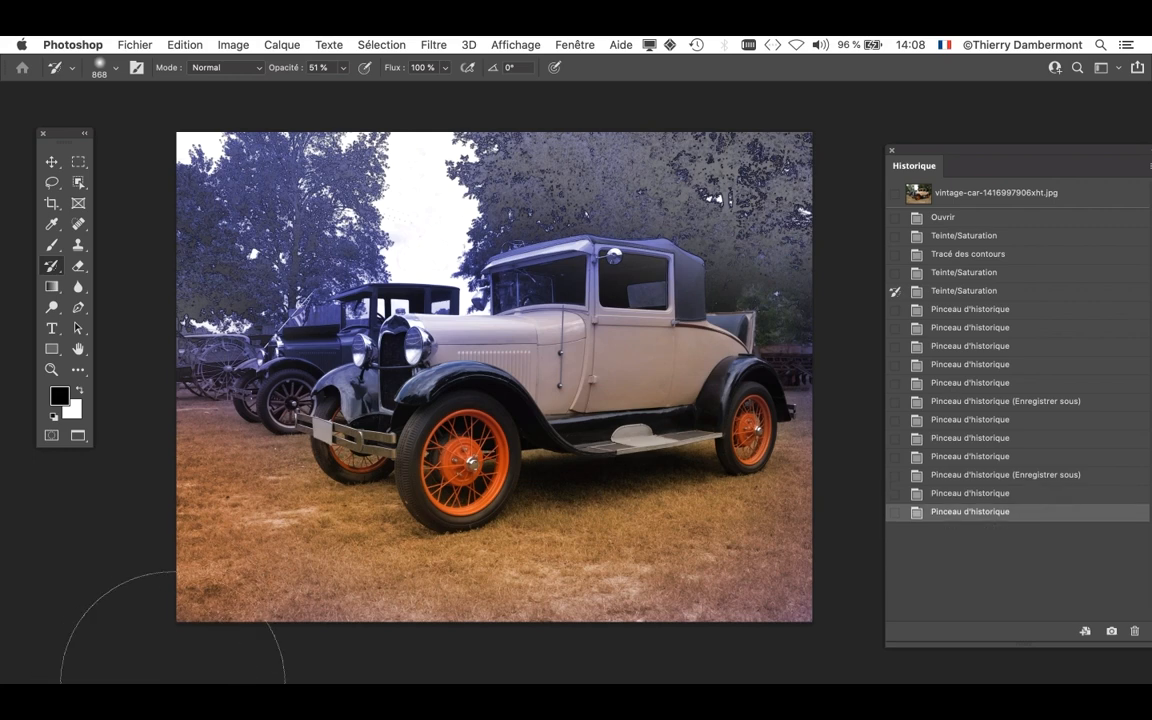
pyautogui.click(542, 521)
pyautogui.scroll(-2, 542, 521)
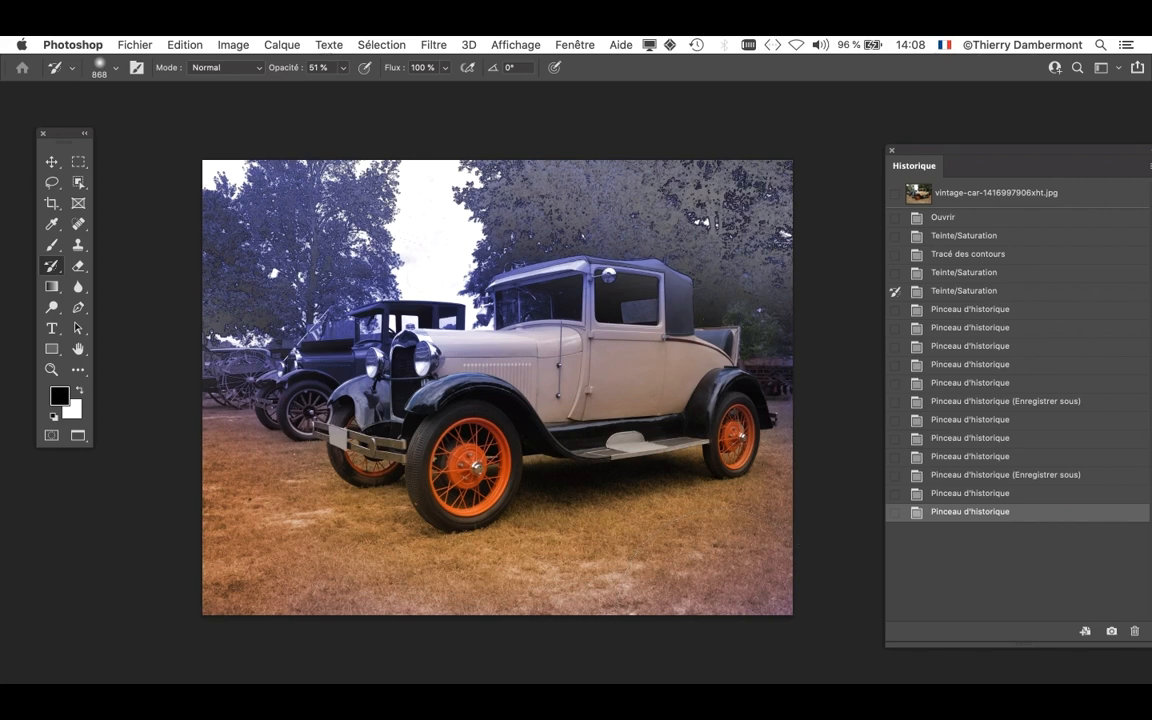
# - Save another copy, changing the version digit from 2 to 3 in the file name
pyautogui.click(135, 44)
pyautogui.click(185, 224)
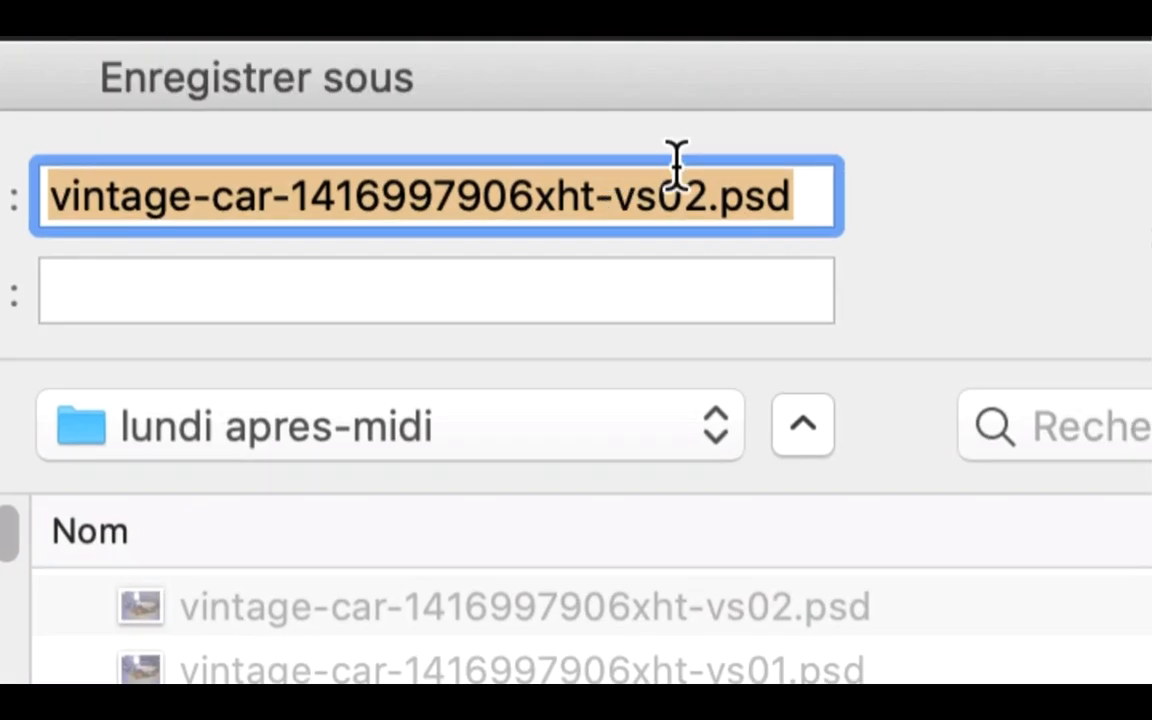
pyautogui.moveTo(704, 198); pyautogui.dragTo(686, 199)
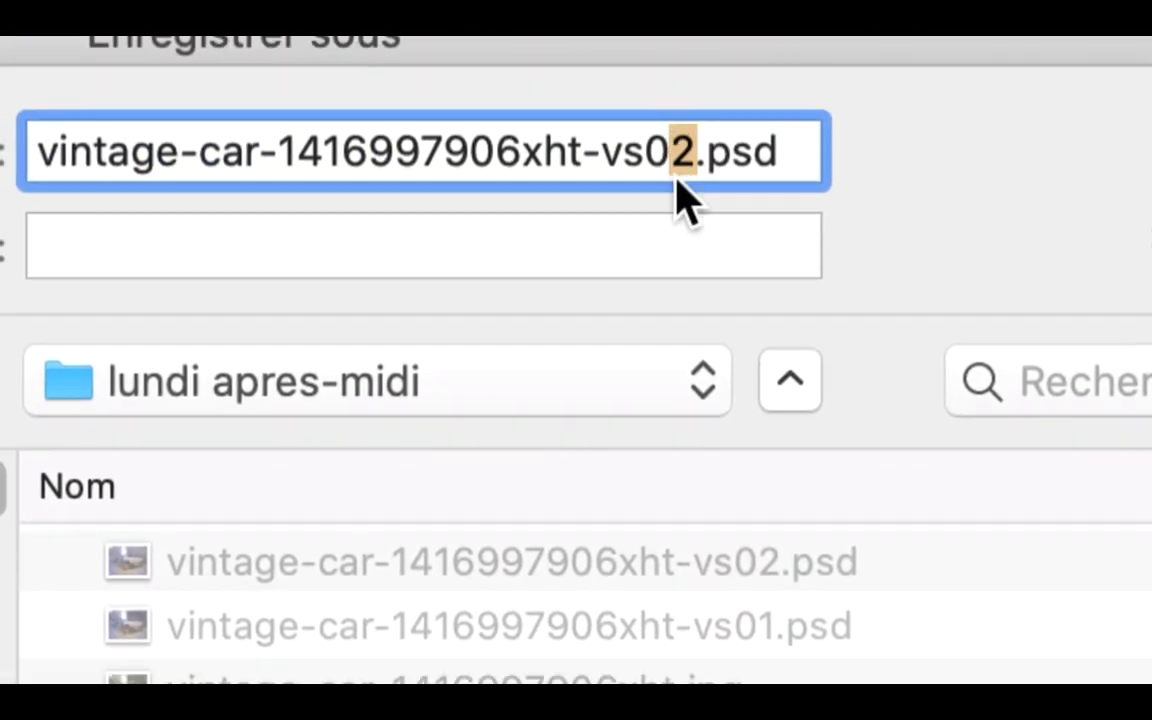
pyautogui.write('3')
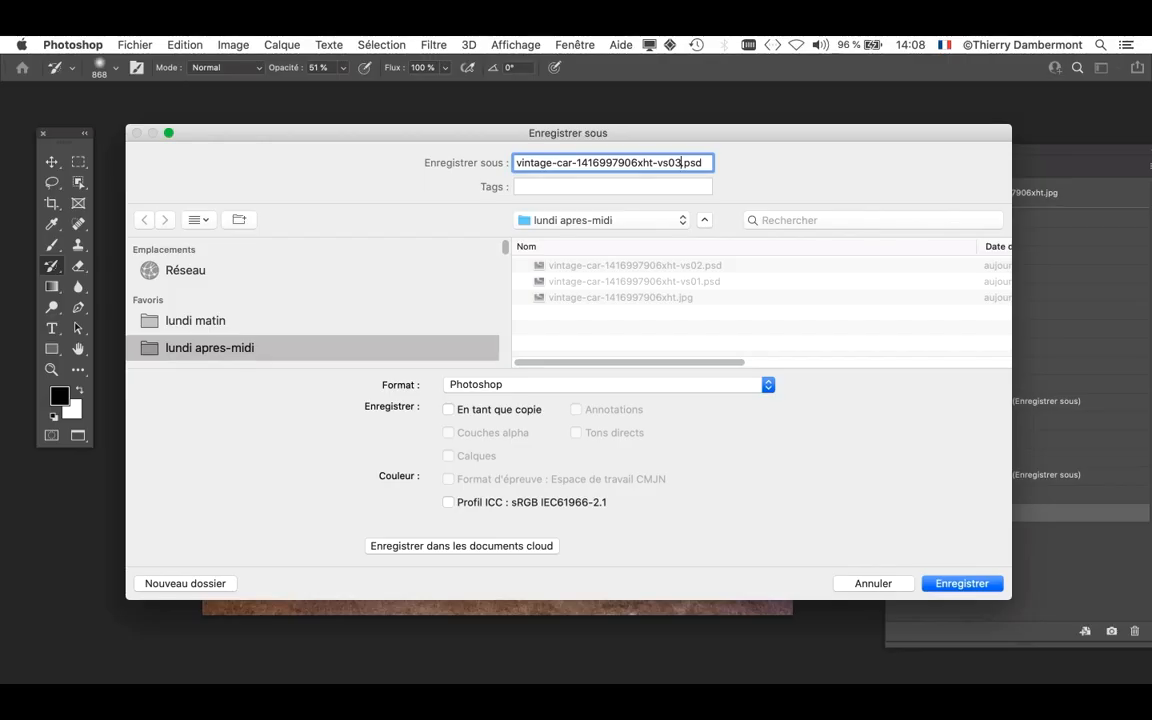
pyautogui.press('Return')
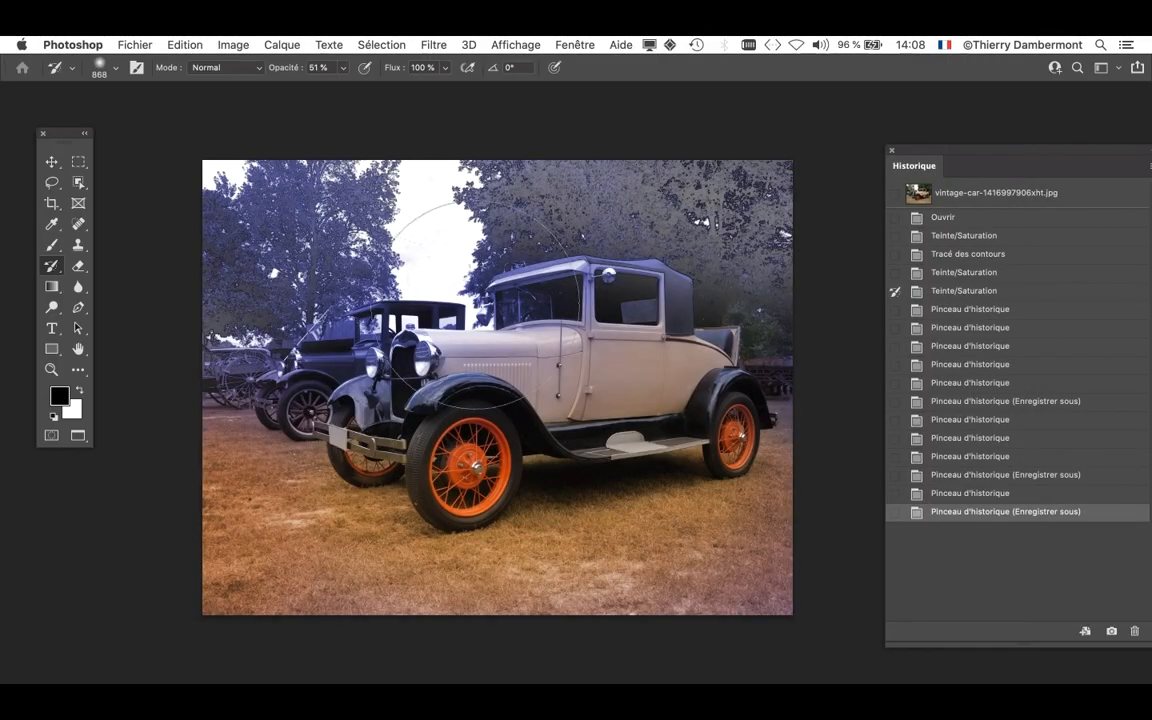
# - Set the history brush source to the earlier Teinte/Saturation state, previewing it before returning to the latest state
pyautogui.scroll(-5, 497, 387)
pyautogui.hscroll(5, 497, 387)
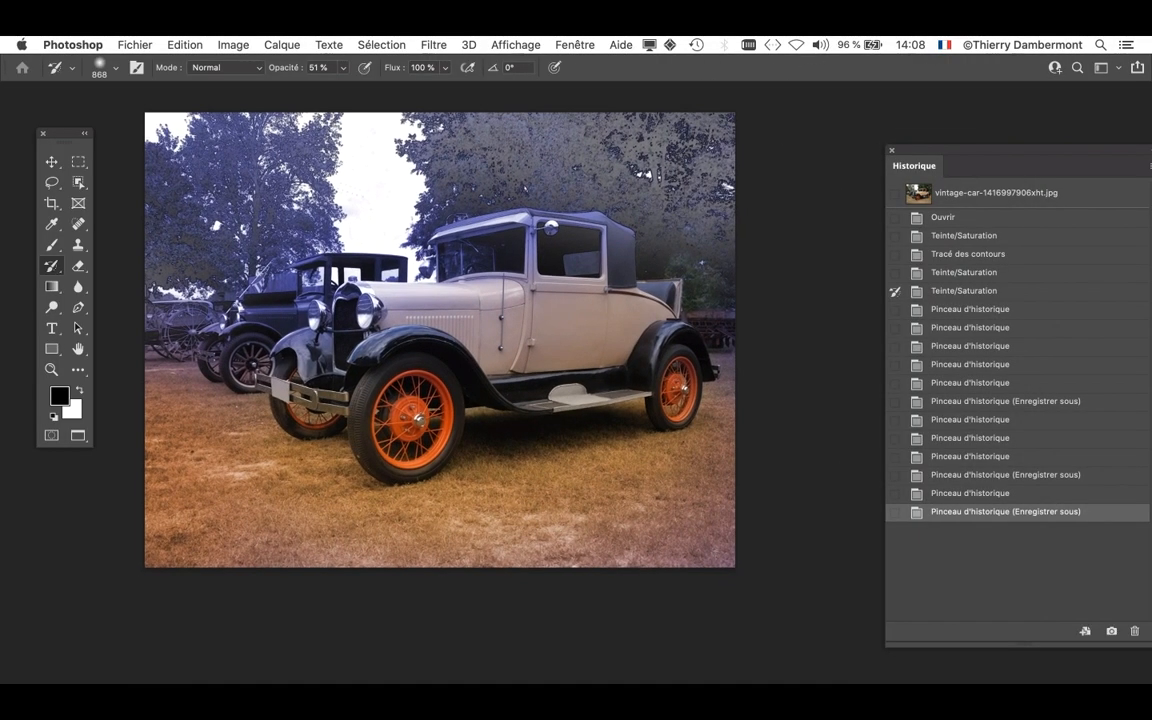
pyautogui.moveTo(1000, 150); pyautogui.dragTo(906, 132)
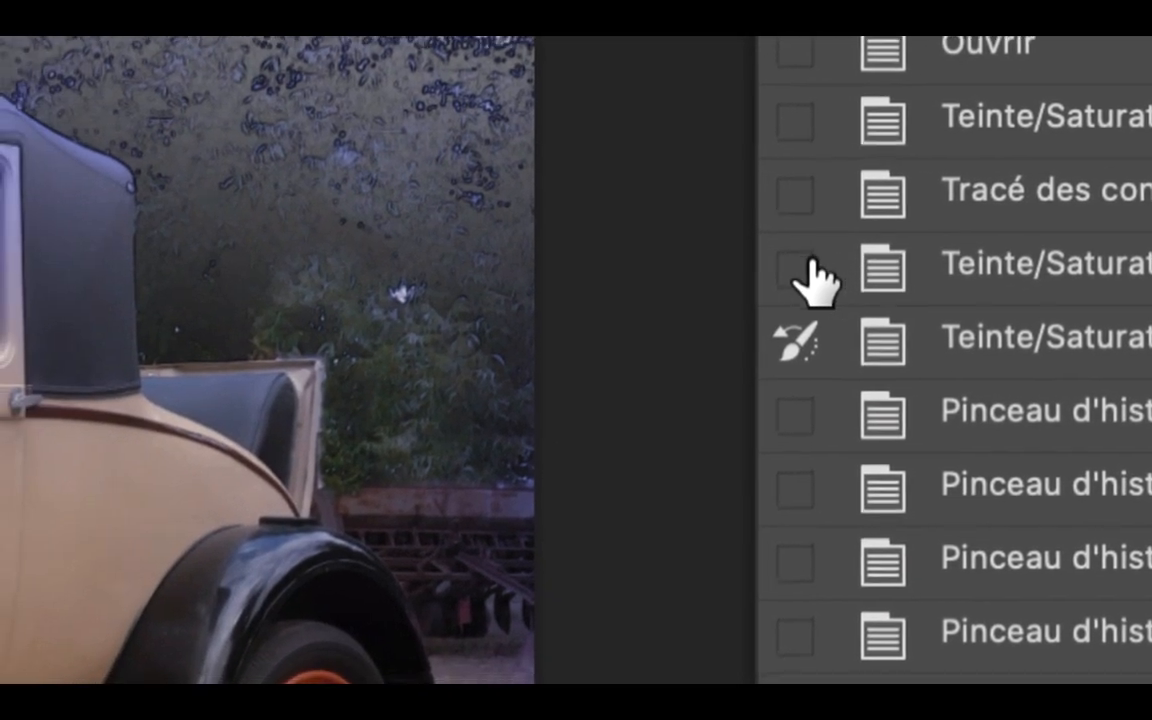
pyautogui.click(727, 279)
pyautogui.click(830, 275)
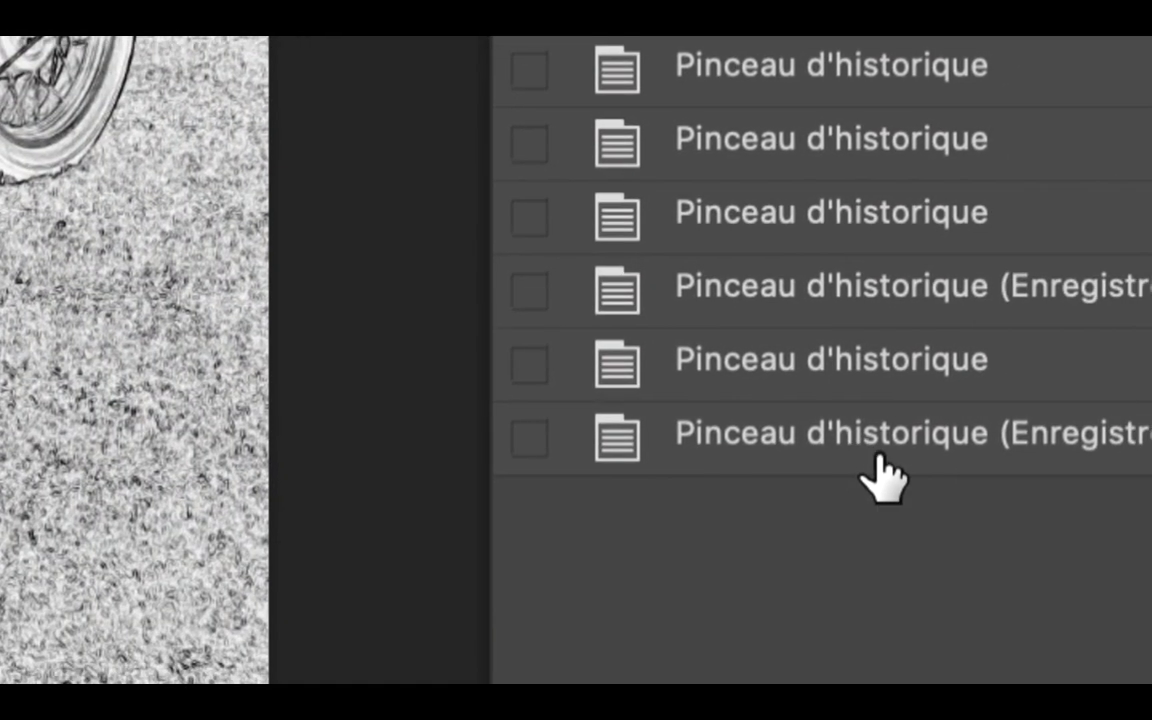
pyautogui.click(879, 457)
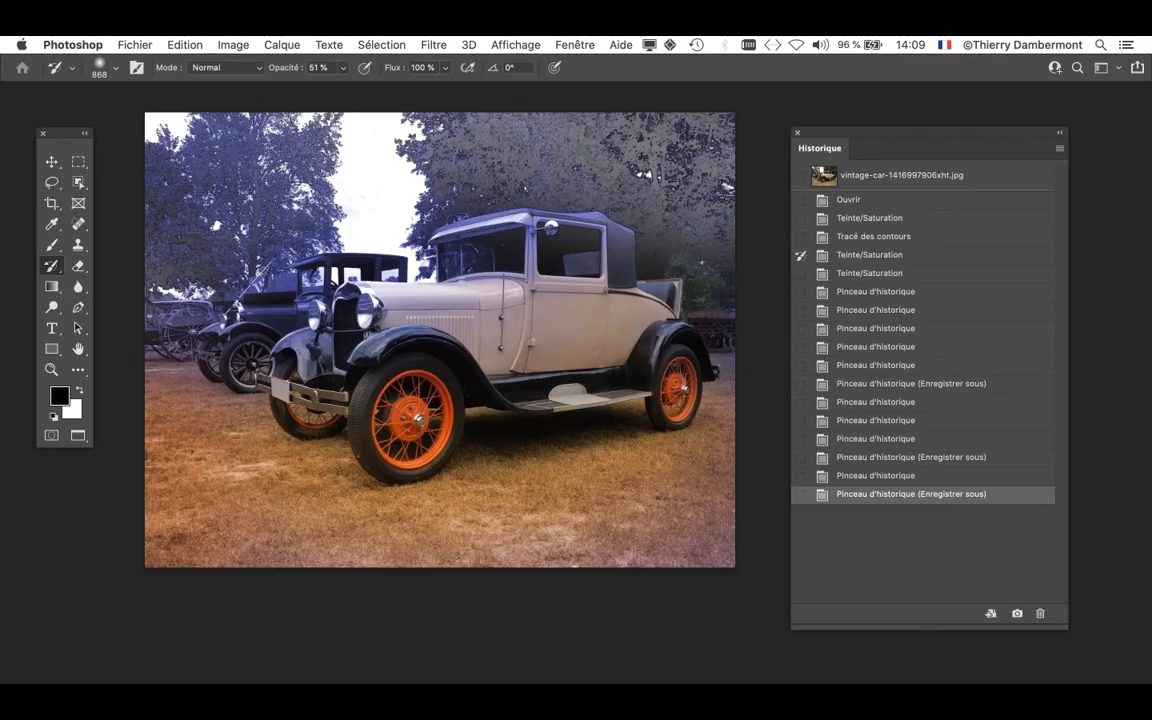
pyautogui.moveTo(925, 133); pyautogui.dragTo(960, 127)
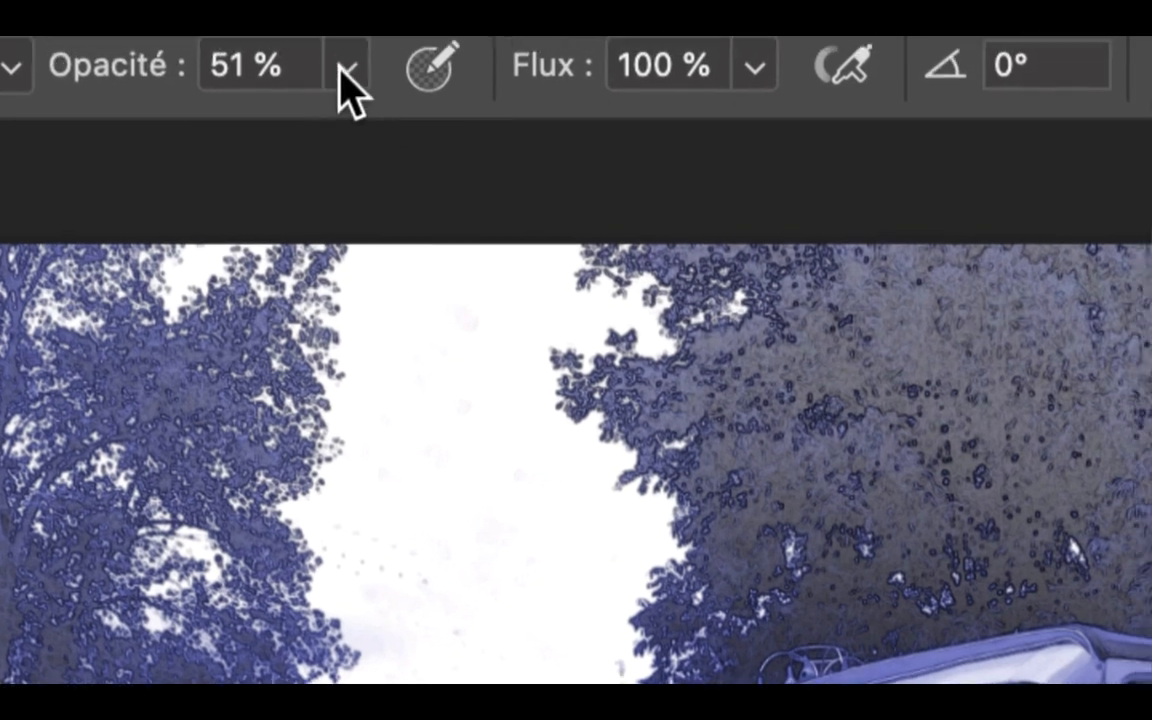
# - Raise the brush opacity to 100% and paint the sketch contours back over the car
pyautogui.click(342, 68)
pyautogui.moveTo(343, 92); pyautogui.dragTo(470, 90)
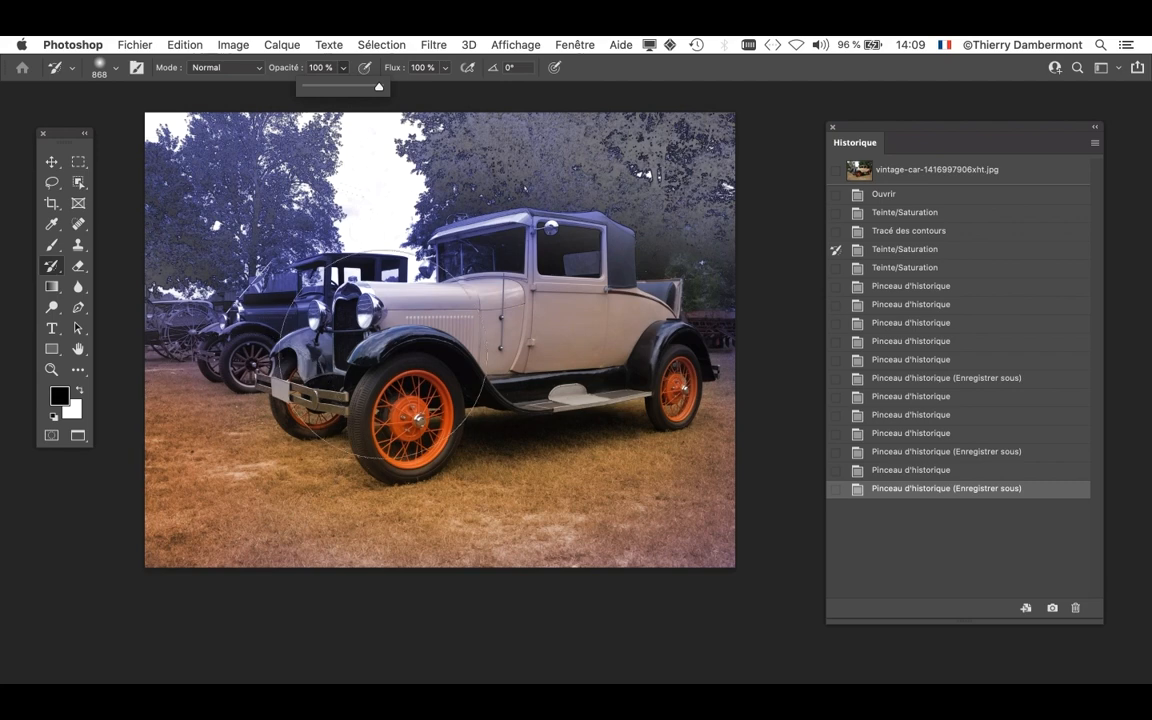
pyautogui.moveTo(380, 355)
pyautogui.mouseDown()
pyautogui.moveTo(410, 335)
pyautogui.moveTo(565, 325)
pyautogui.mouseUp()
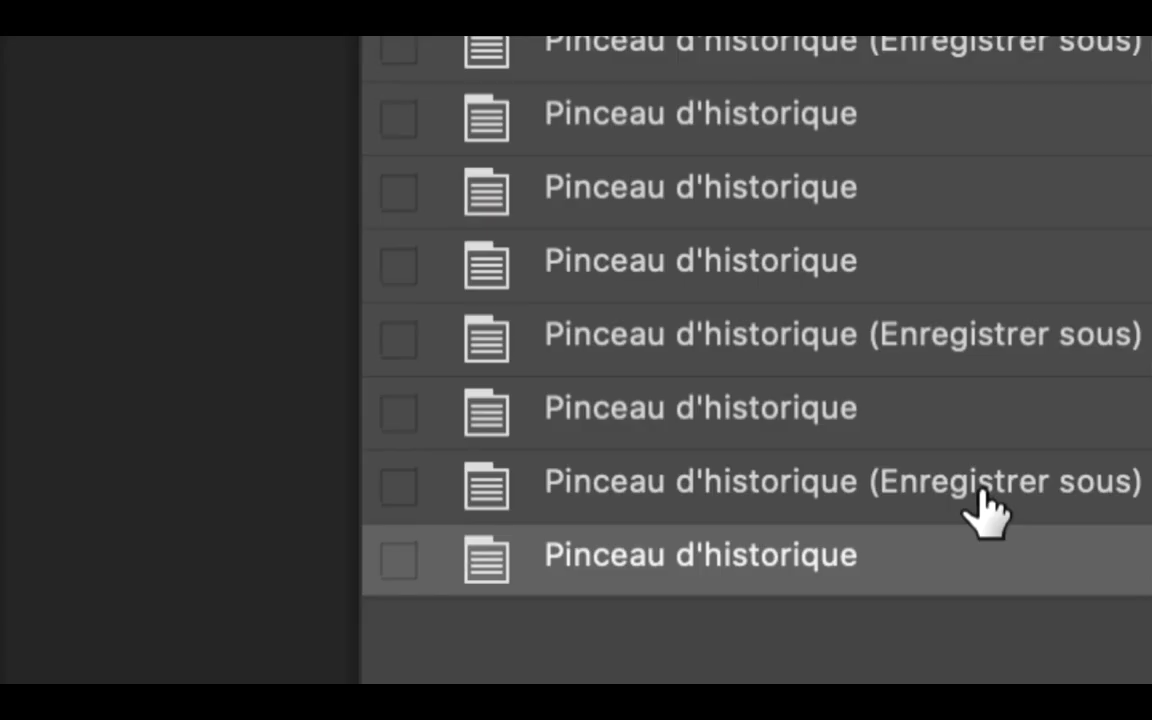
# - Revert to the last saved state and set the History Brush mode to Produit
pyautogui.click(985, 500)
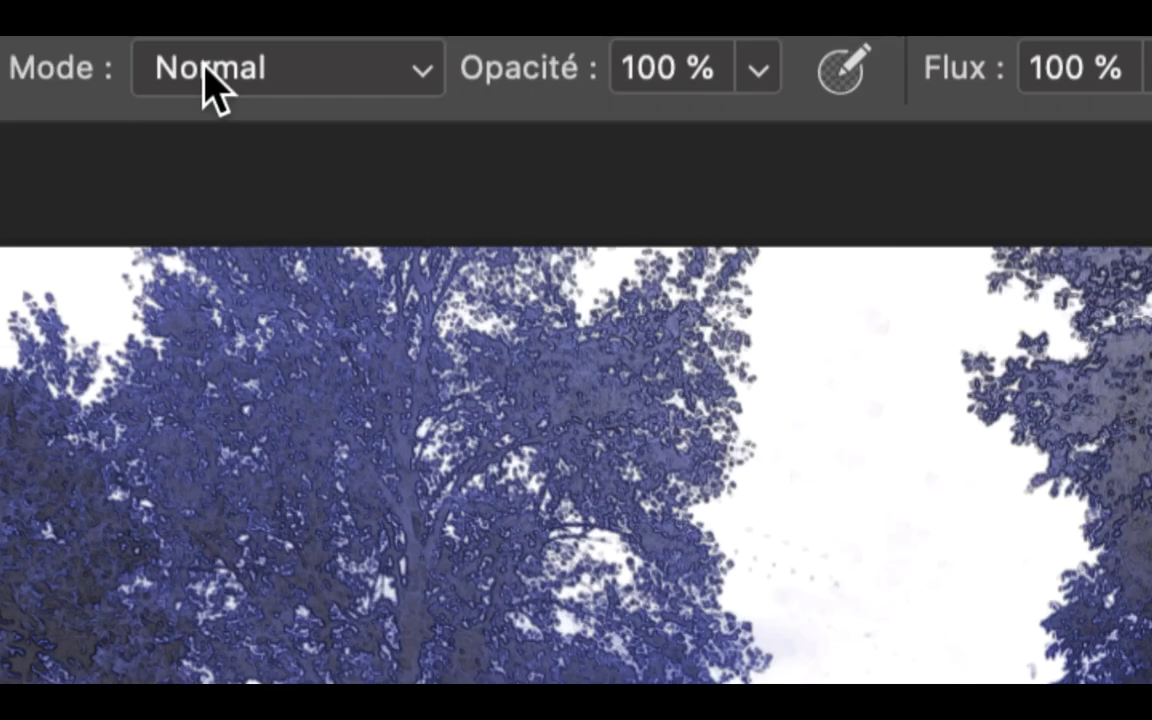
pyautogui.click(204, 68)
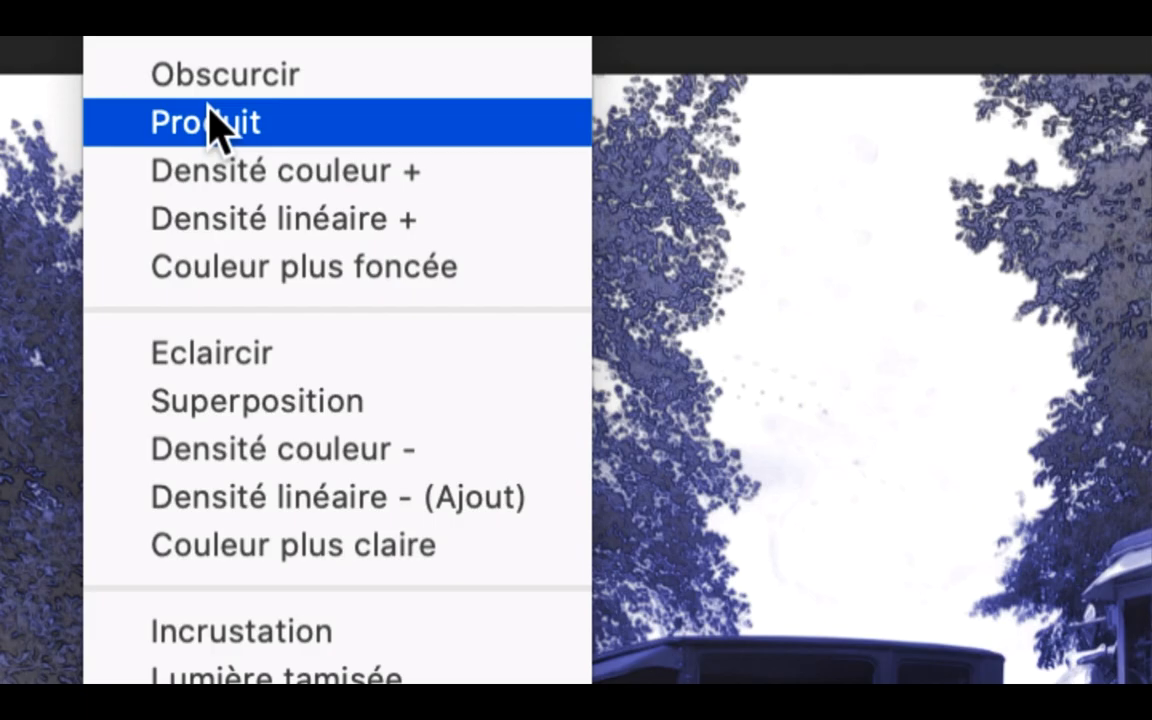
pyautogui.click(210, 122)
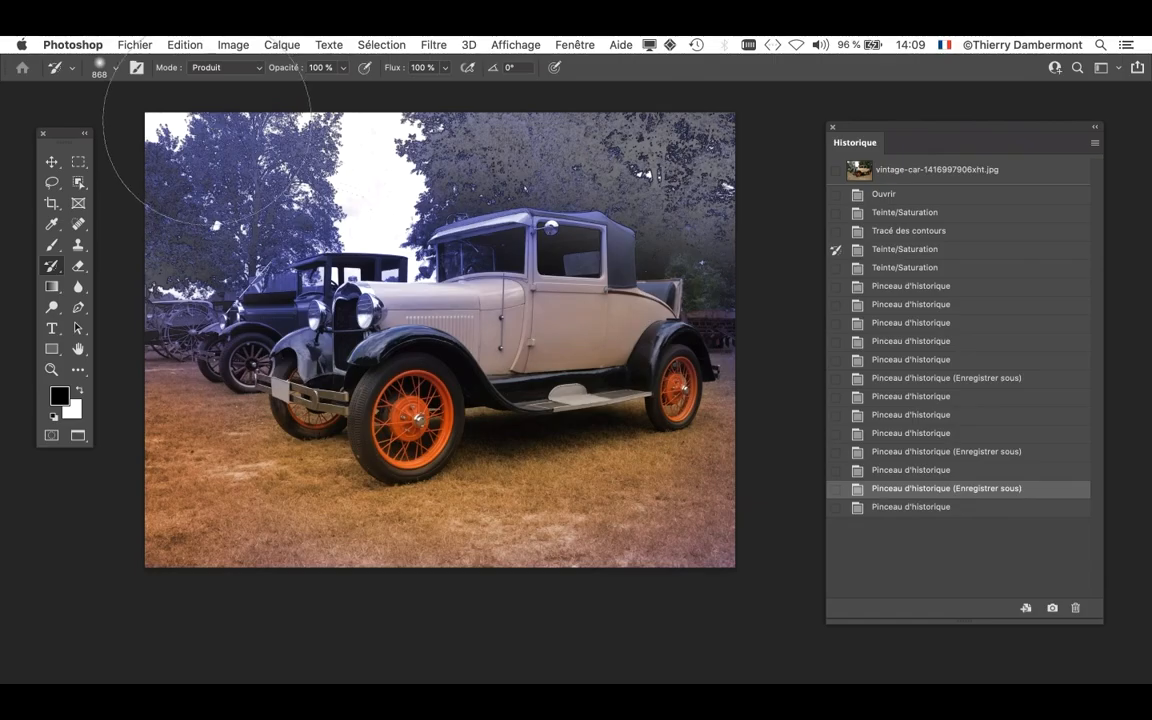
# - Darken the car body, lower-left ground, top and left trees, and car rear with multiply strokes
pyautogui.moveTo(350, 365)
pyautogui.mouseDown()
pyautogui.moveTo(555, 340)
pyautogui.moveTo(640, 288)
pyautogui.mouseUp()
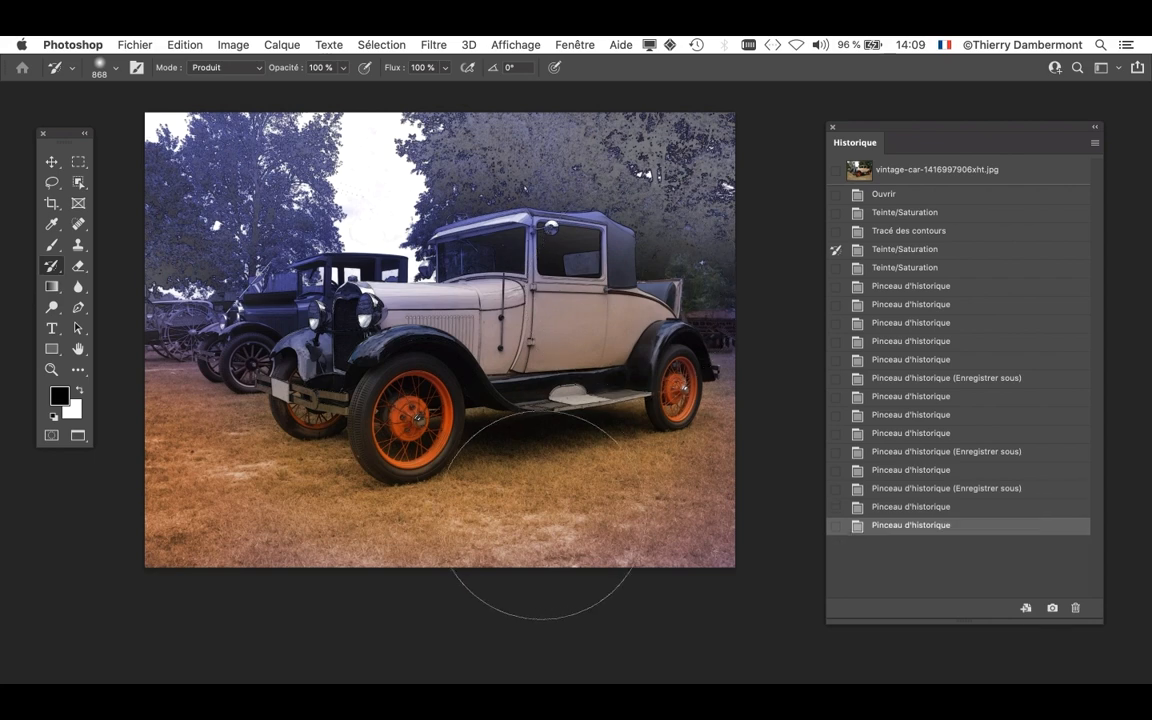
pyautogui.moveTo(150, 458); pyautogui.dragTo(145, 470)
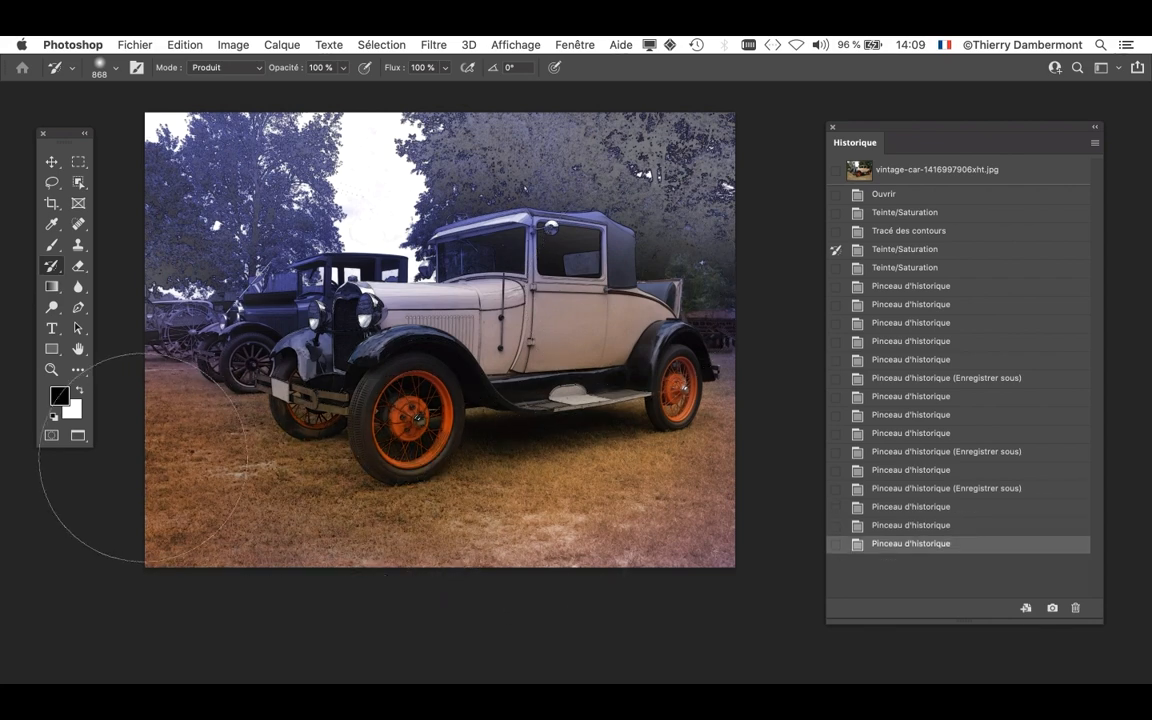
pyautogui.moveTo(510, 152); pyautogui.dragTo(520, 140)
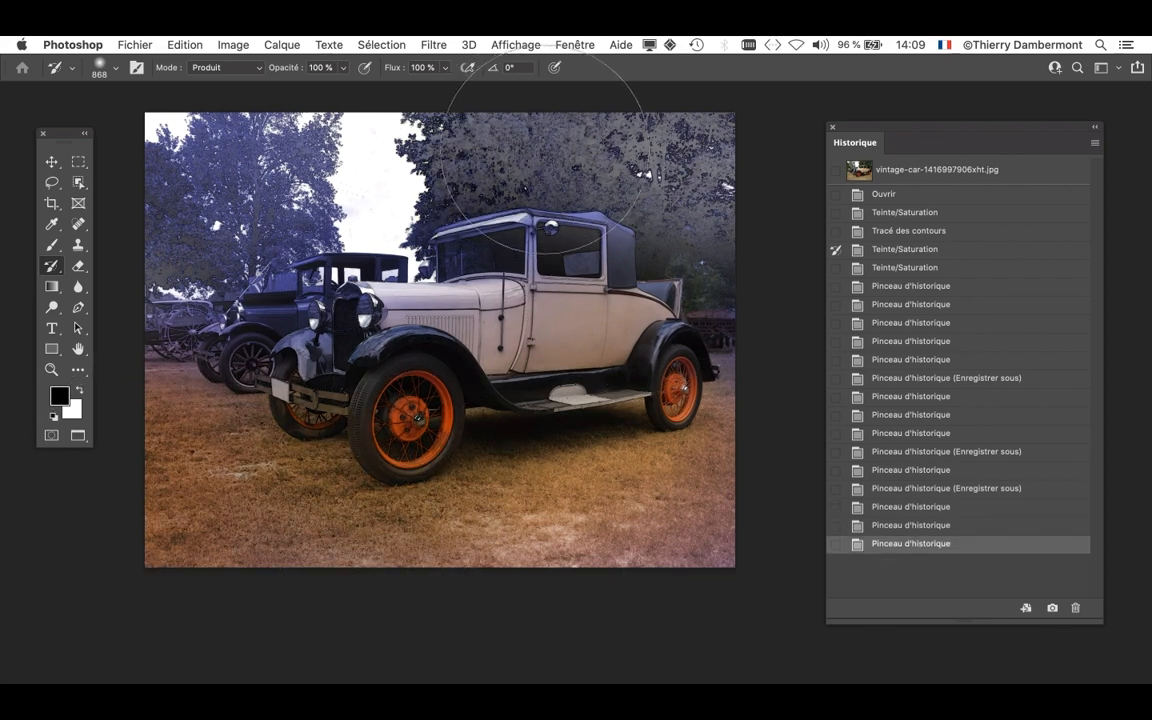
pyautogui.moveTo(255, 190)
pyautogui.mouseDown()
pyautogui.moveTo(205, 192)
pyautogui.moveTo(240, 205)
pyautogui.mouseUp()
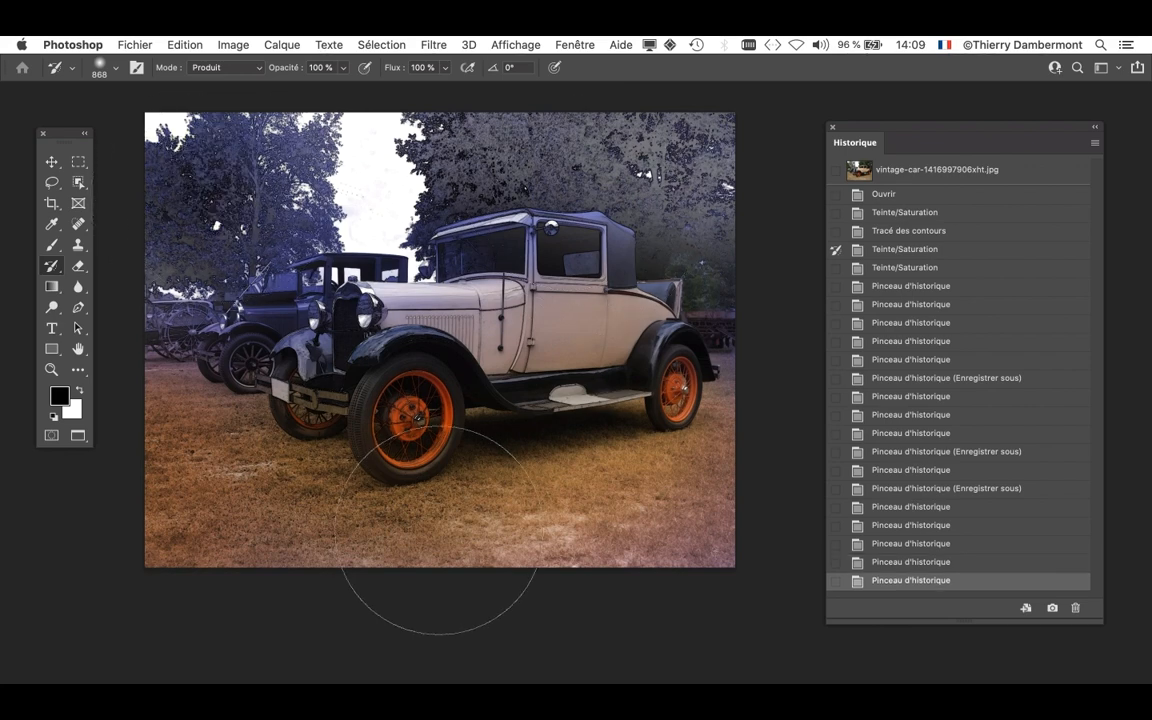
pyautogui.moveTo(620, 380)
pyautogui.mouseDown()
pyautogui.moveTo(643, 360)
pyautogui.moveTo(630, 347)
pyautogui.mouseUp()
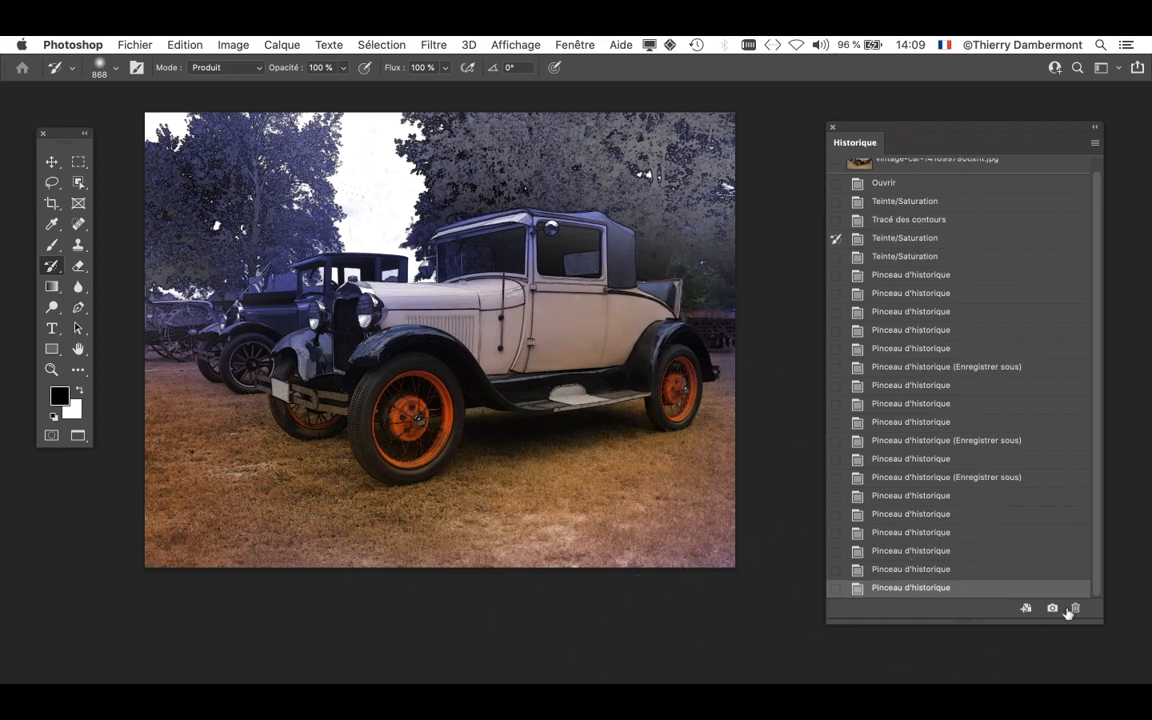
pyautogui.click(935, 573)
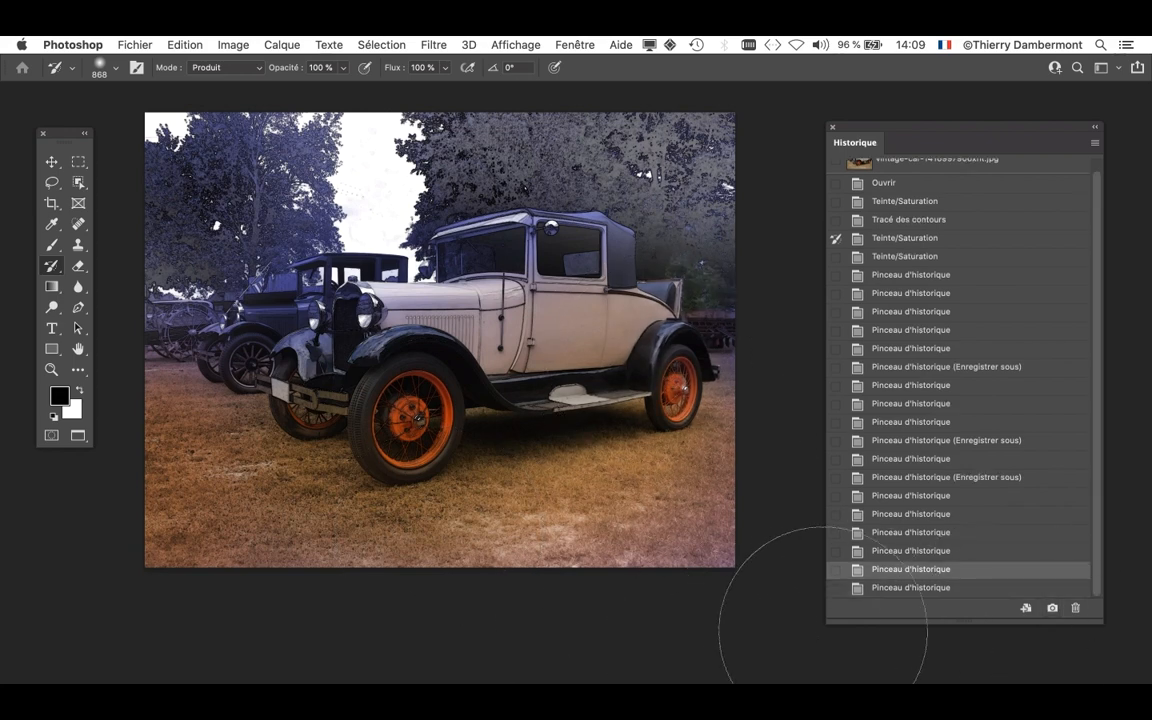
pyautogui.click(981, 590)
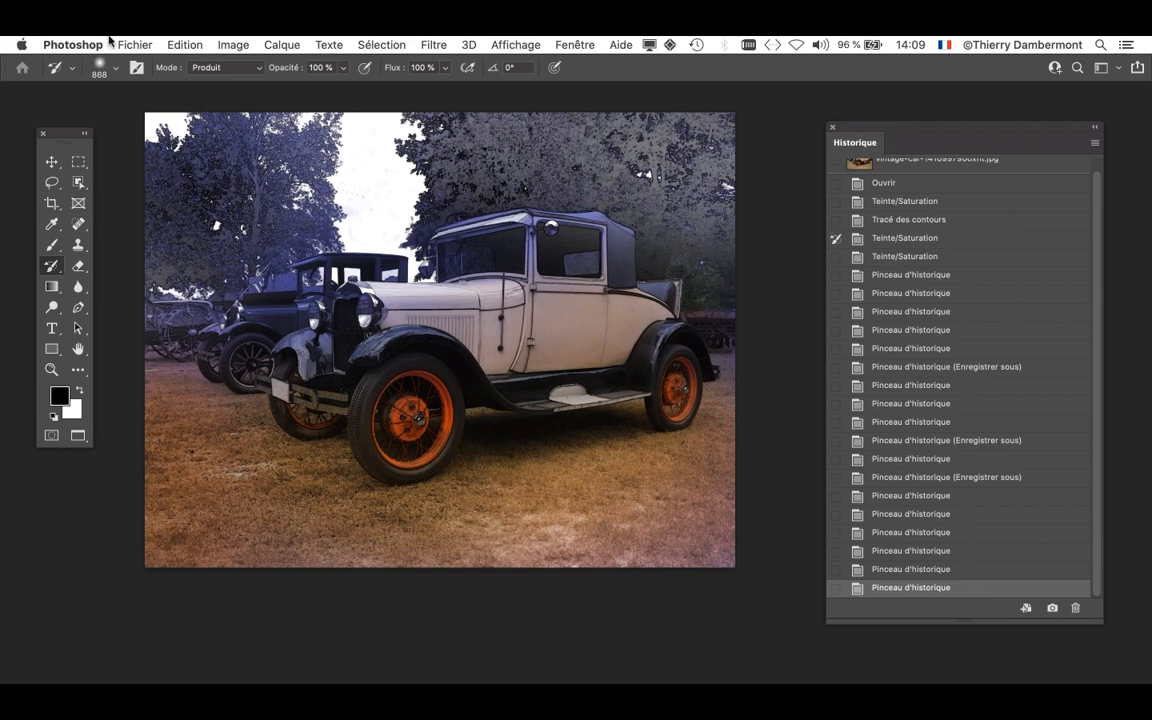
pyautogui.click(132, 44)
pyautogui.click(212, 229)
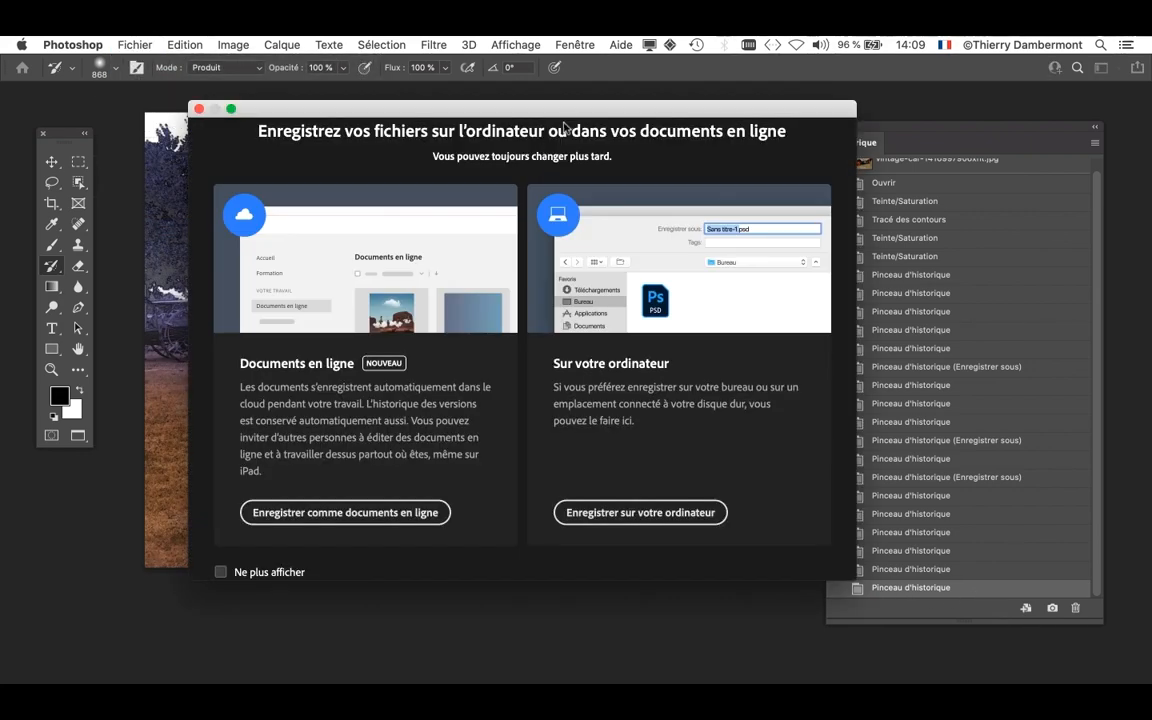
pyautogui.click(645, 513)
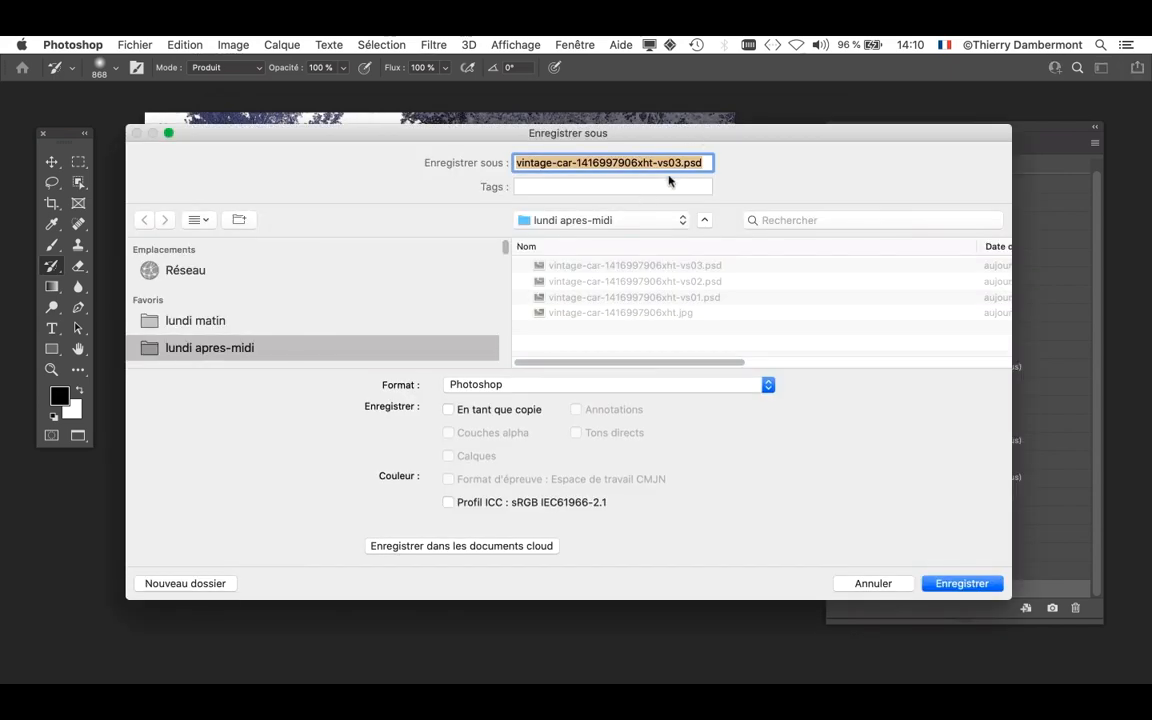
pyautogui.click(672, 163)
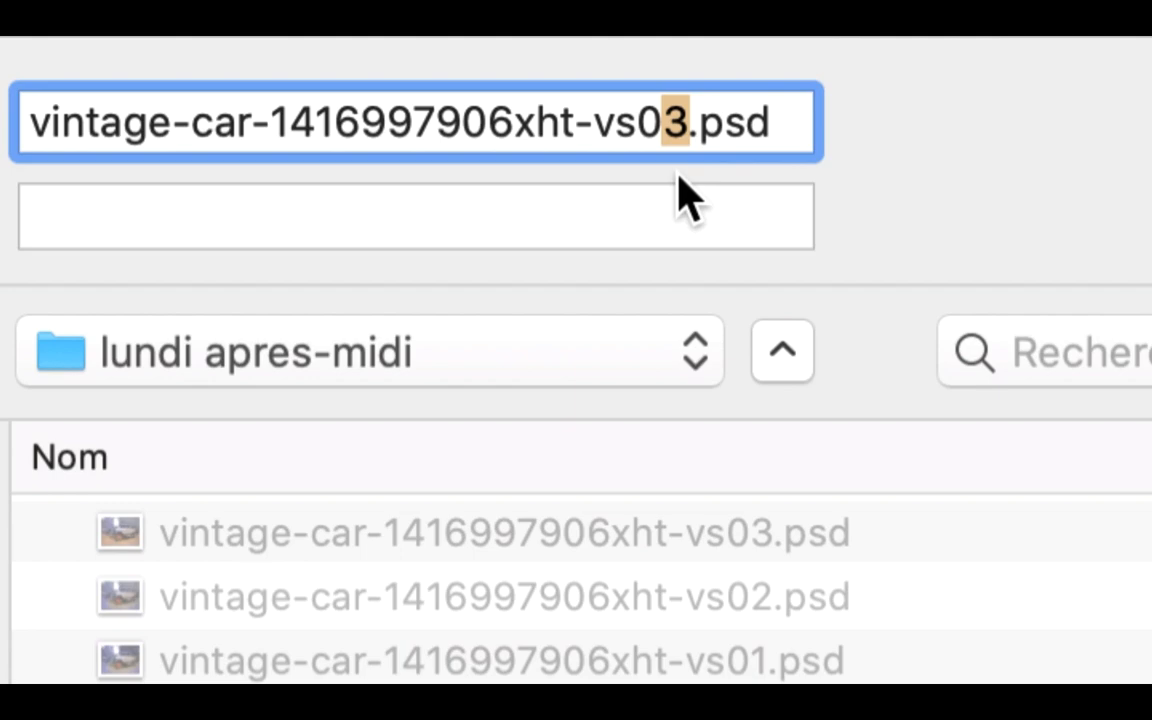
pyautogui.write('4')
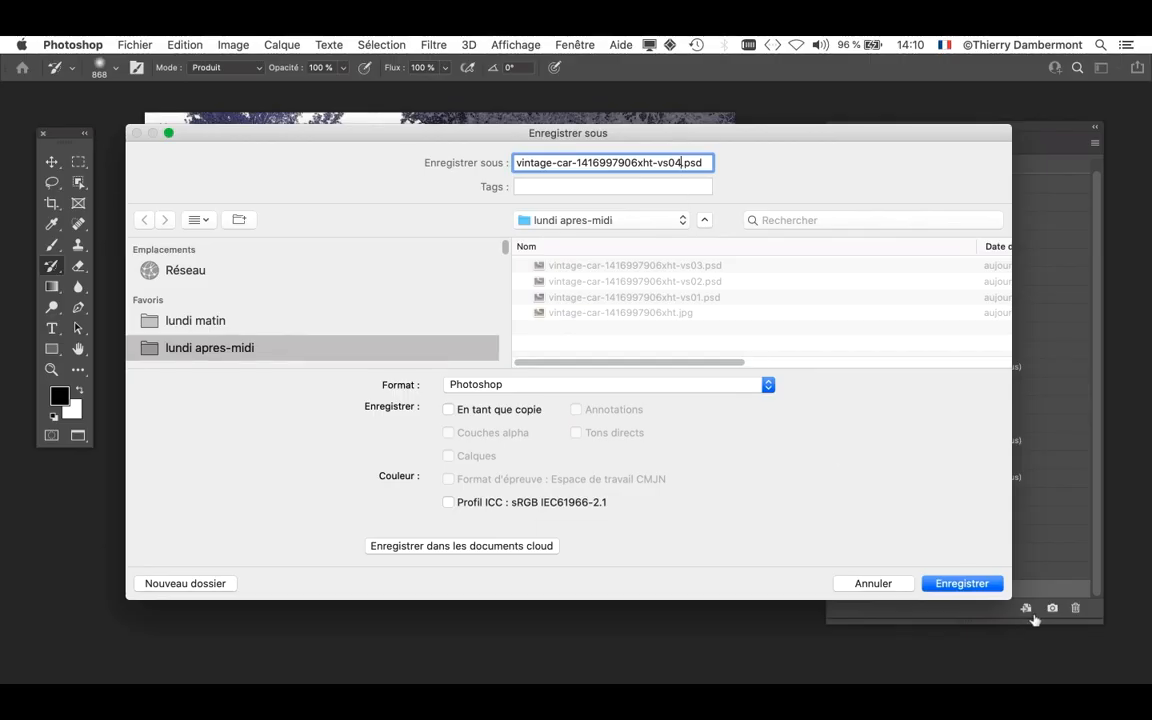
pyautogui.click(962, 584)
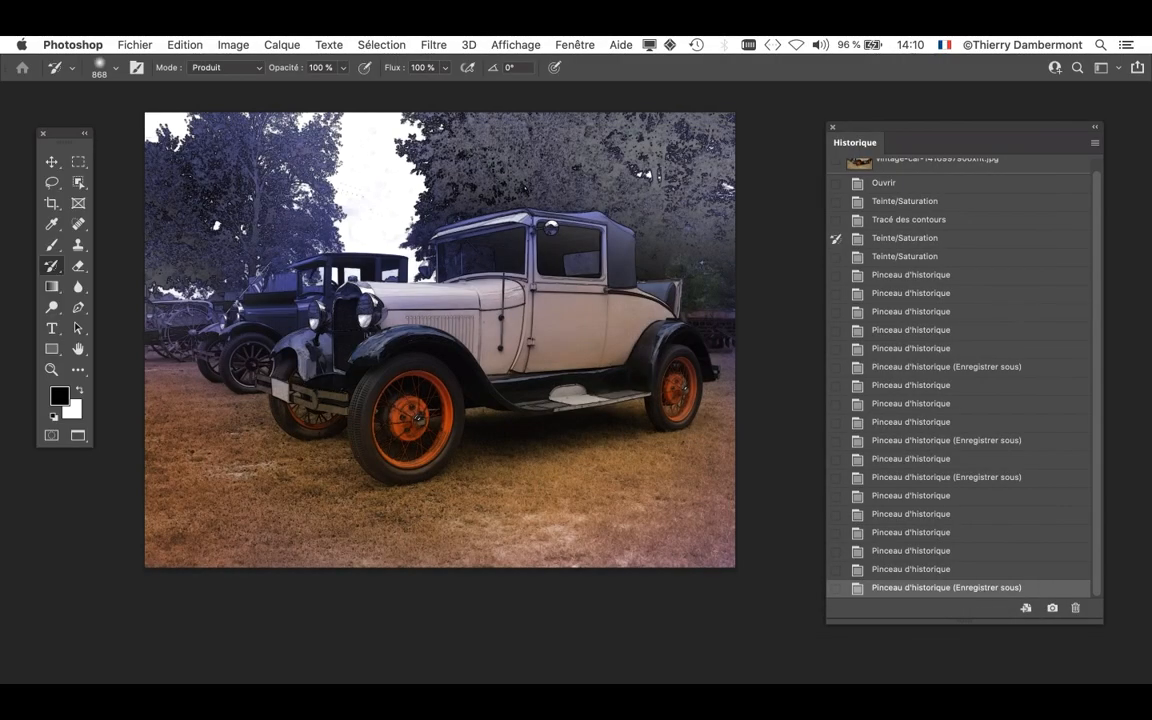
# - Move the Historique panel up and enlarge it, check the source photo in Firefox, then return to Photoshop
pyautogui.moveTo(890, 128); pyautogui.dragTo(843, 71)
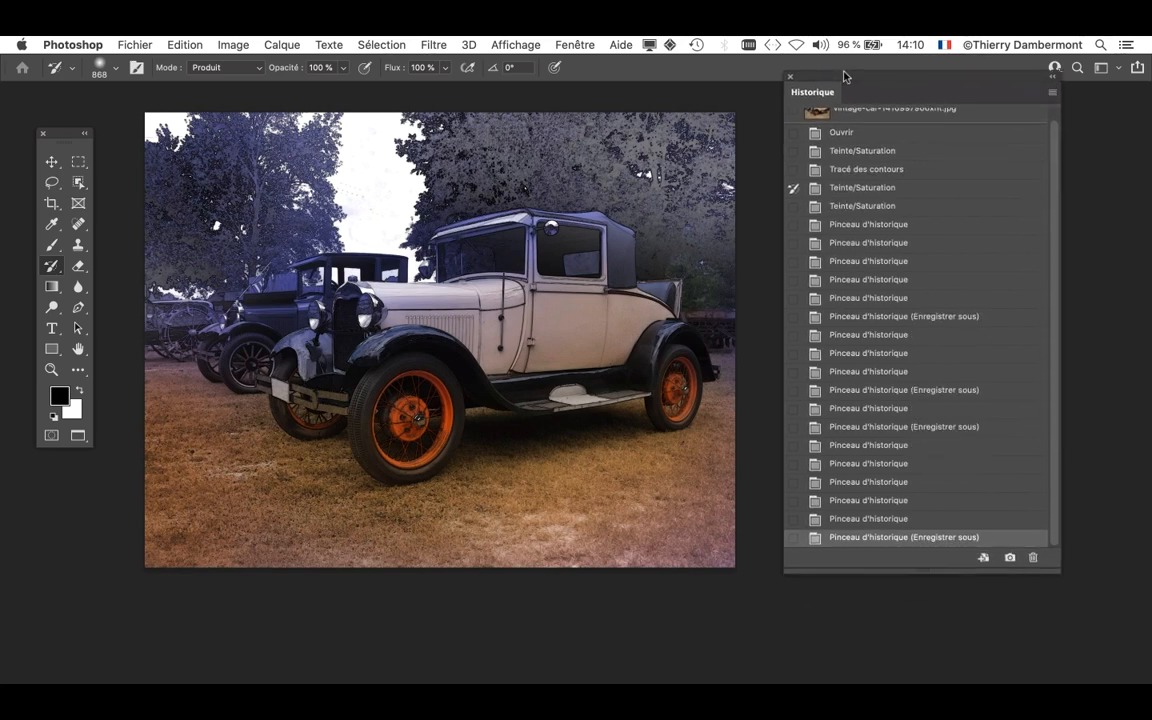
pyautogui.moveTo(1047, 564); pyautogui.dragTo(1055, 678)
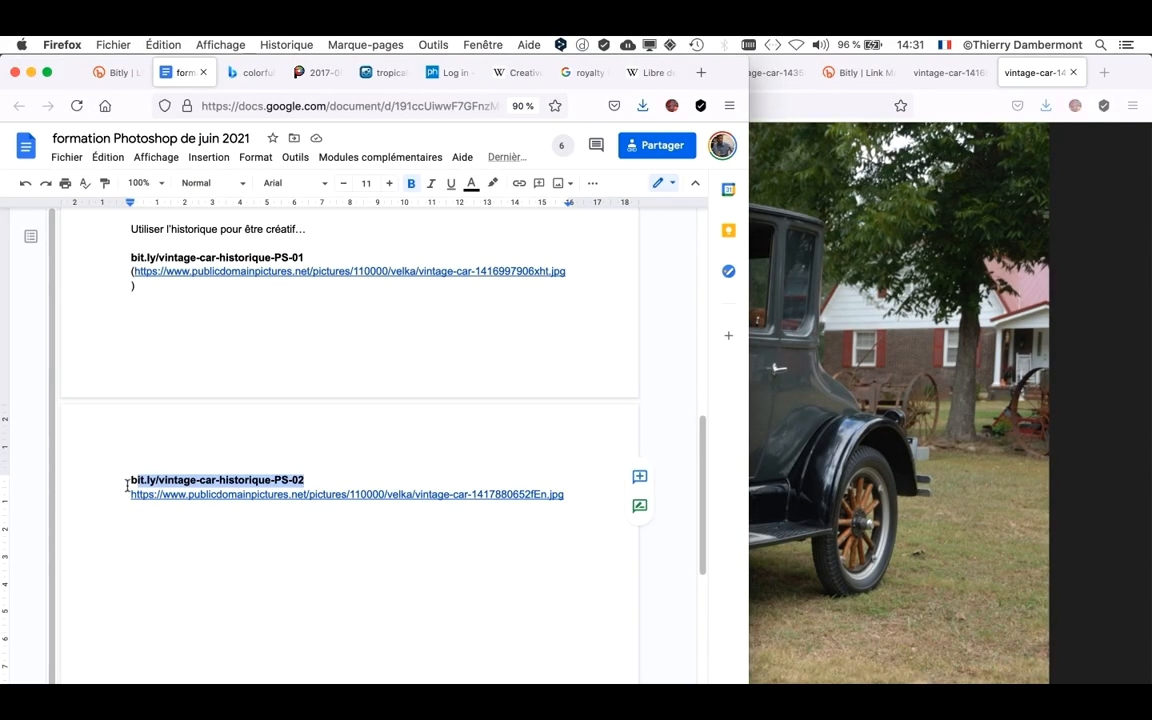
pyautogui.moveTo(127, 485); pyautogui.dragTo(301, 478)
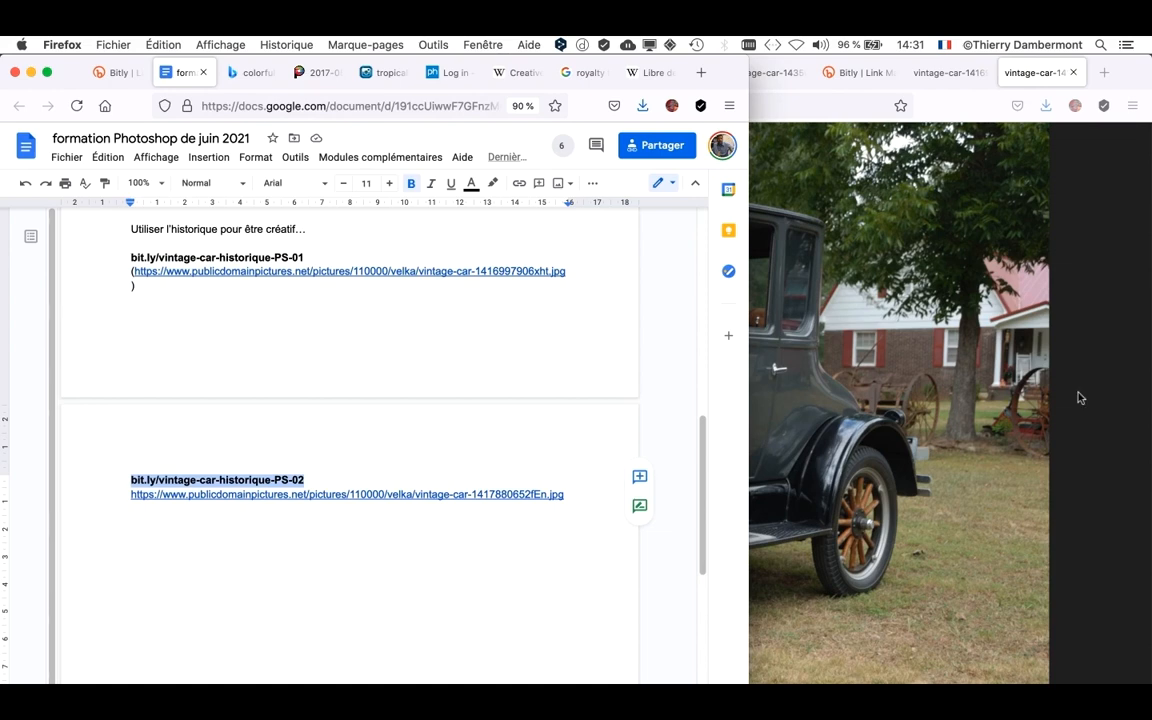
pyautogui.click(1079, 397)
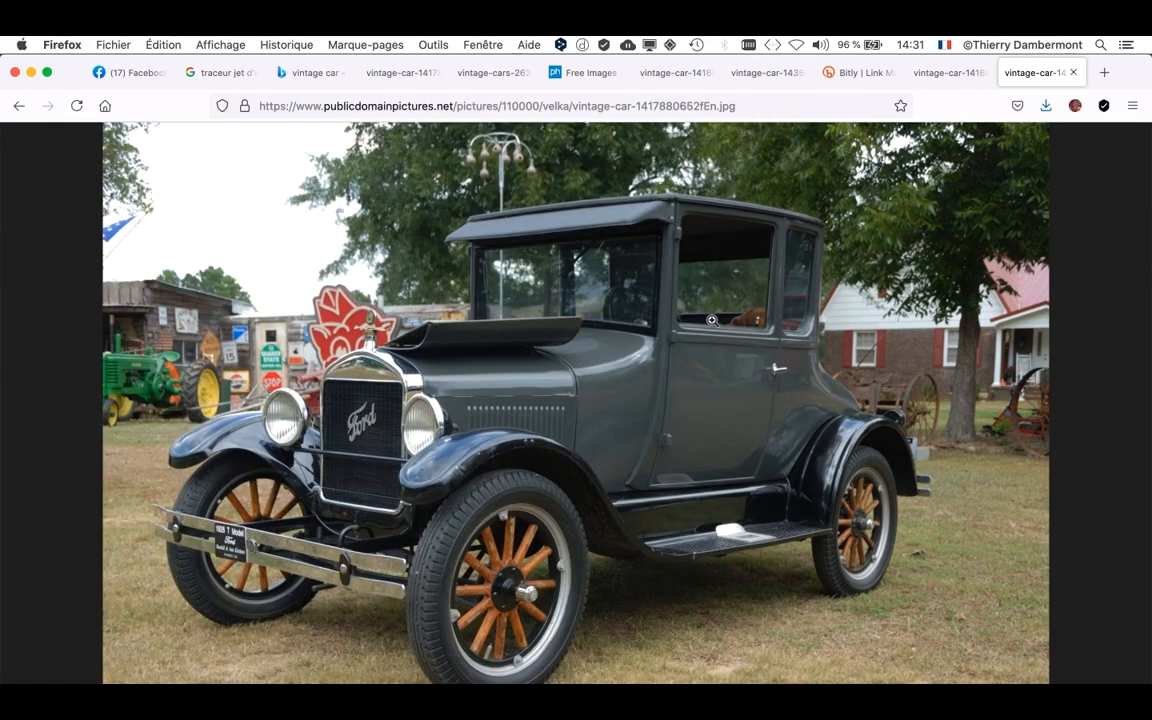
pyautogui.press('super+Tab')
pyautogui.click(425, 412)
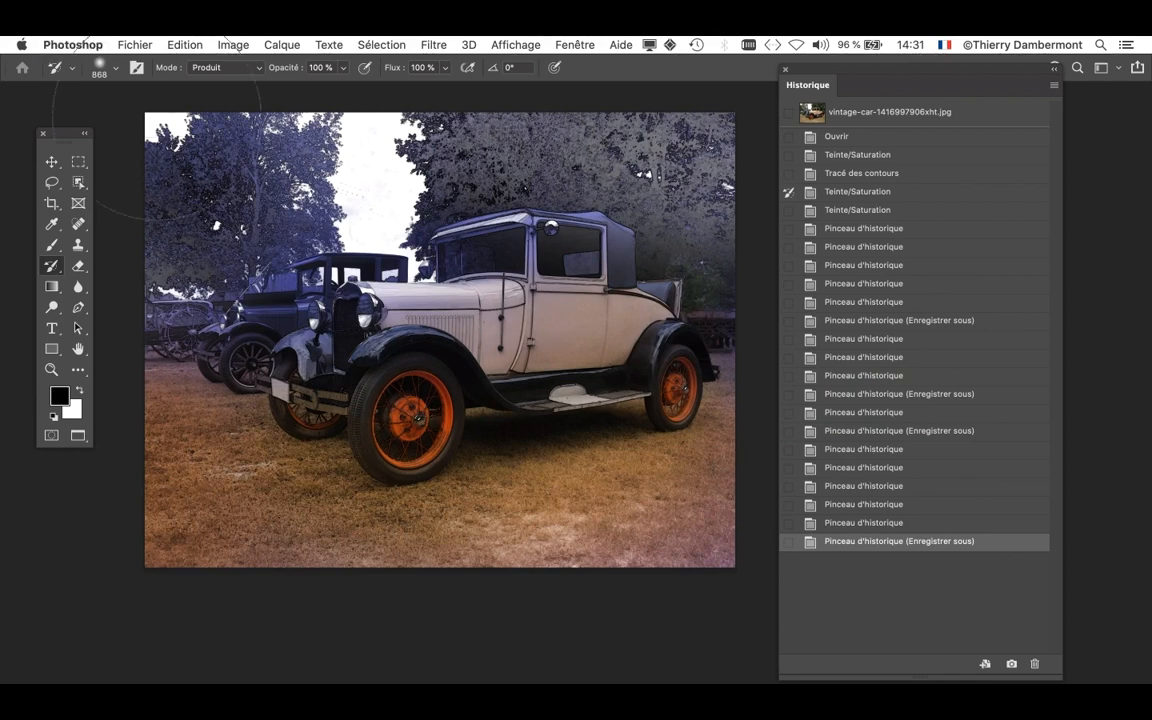
pyautogui.click(132, 44)
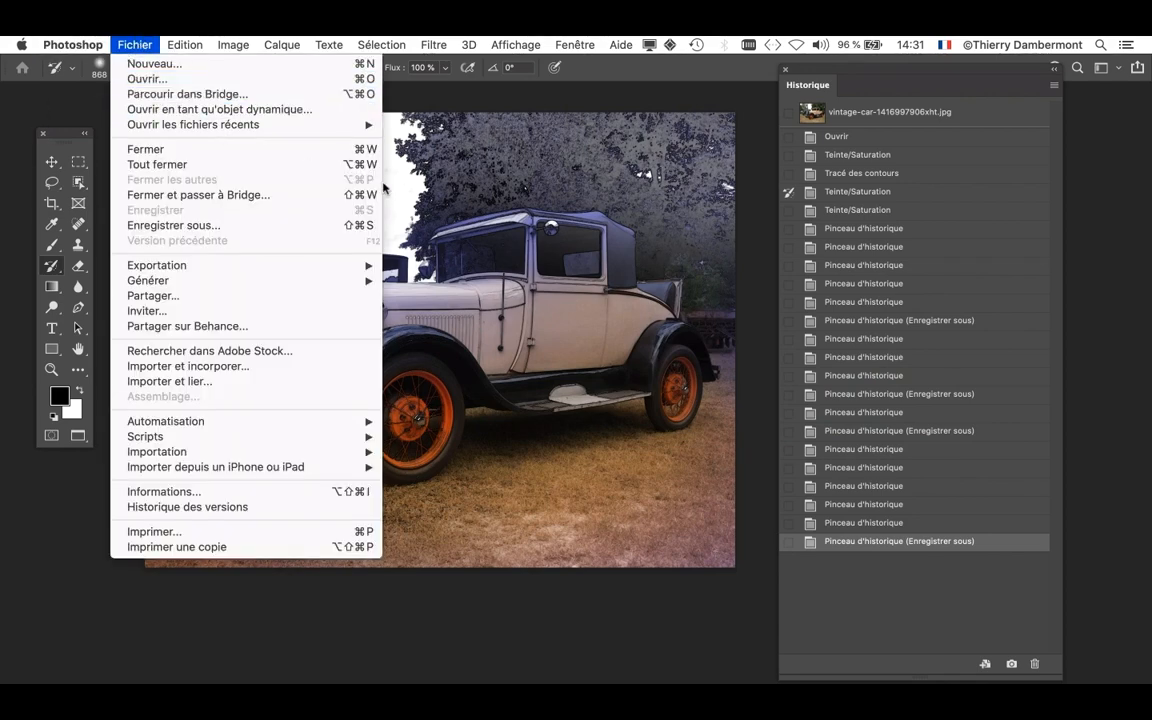
pyautogui.click(578, 222)
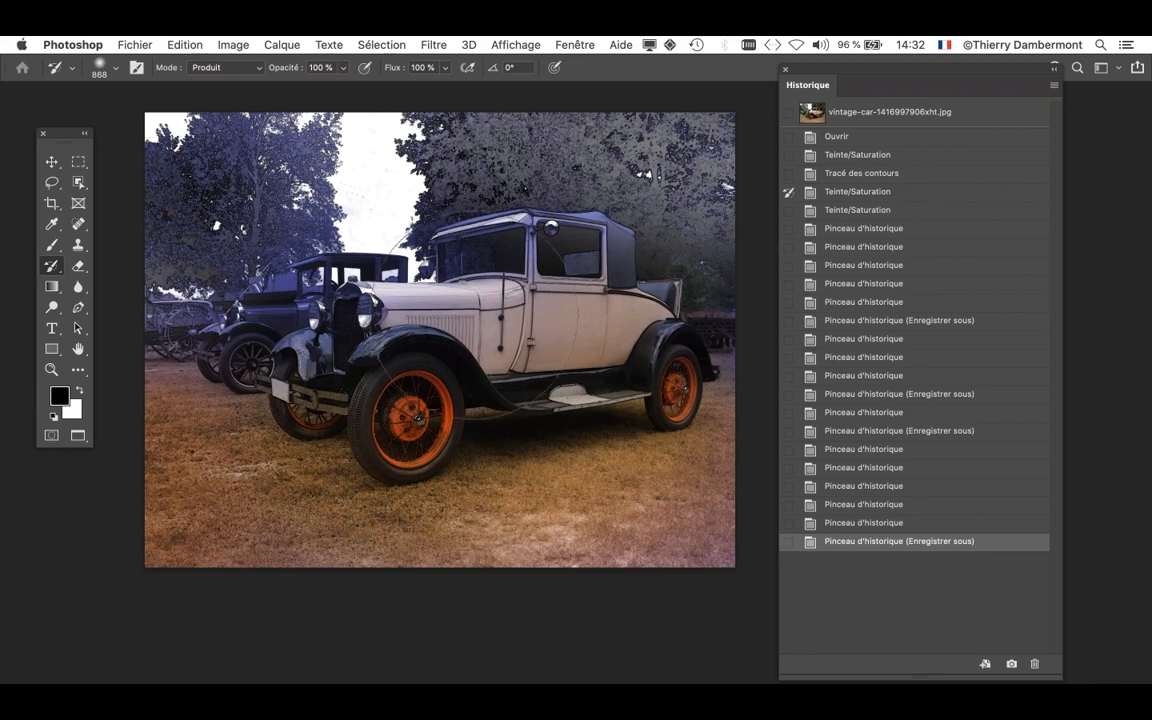
pyautogui.scroll(5, 458, 338)
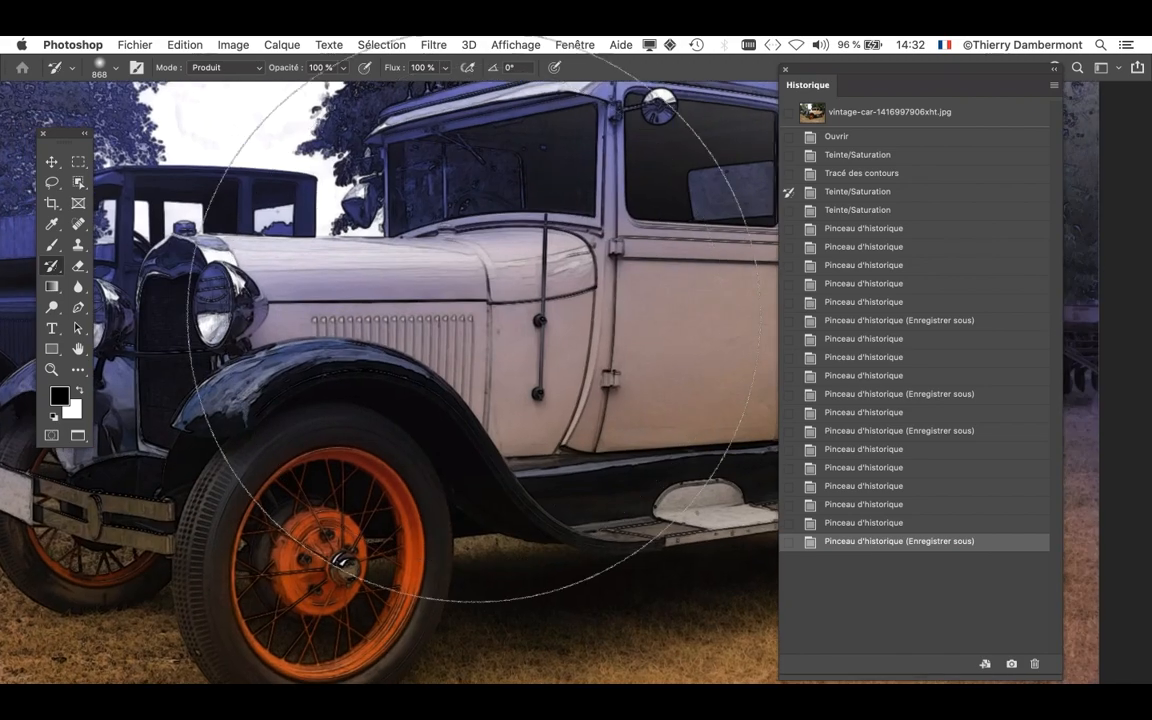
pyautogui.scroll(2, 474, 330)
pyautogui.scroll(-7, 475, 338)
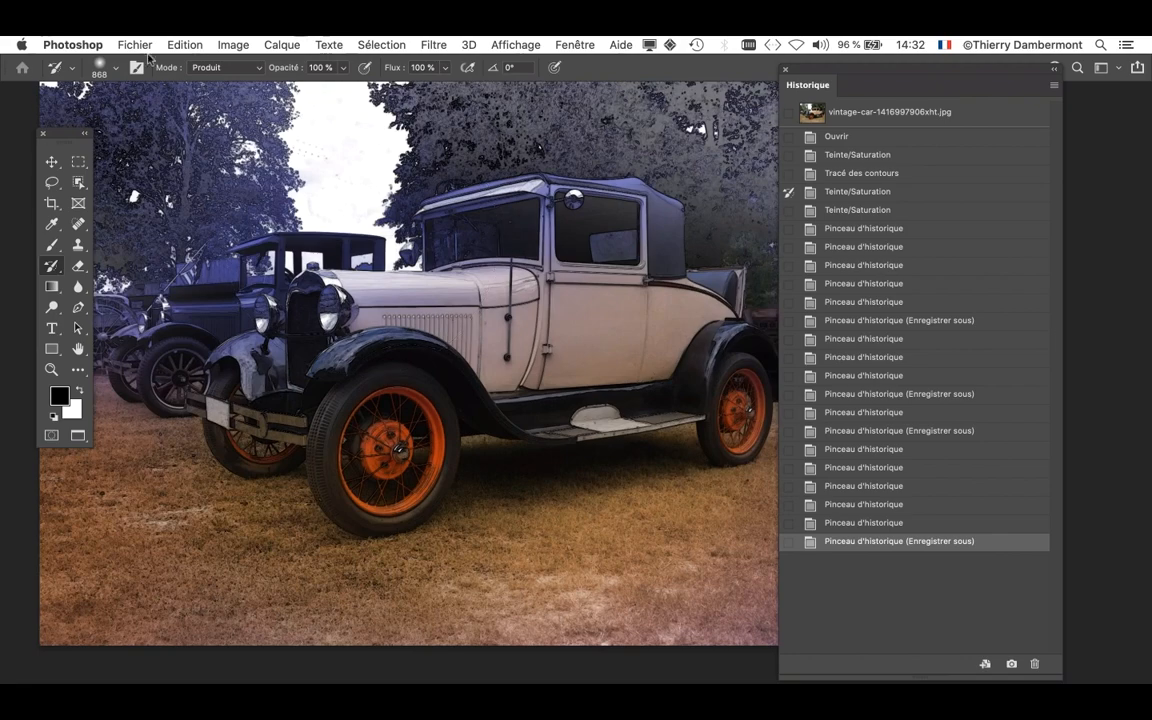
pyautogui.click(130, 44)
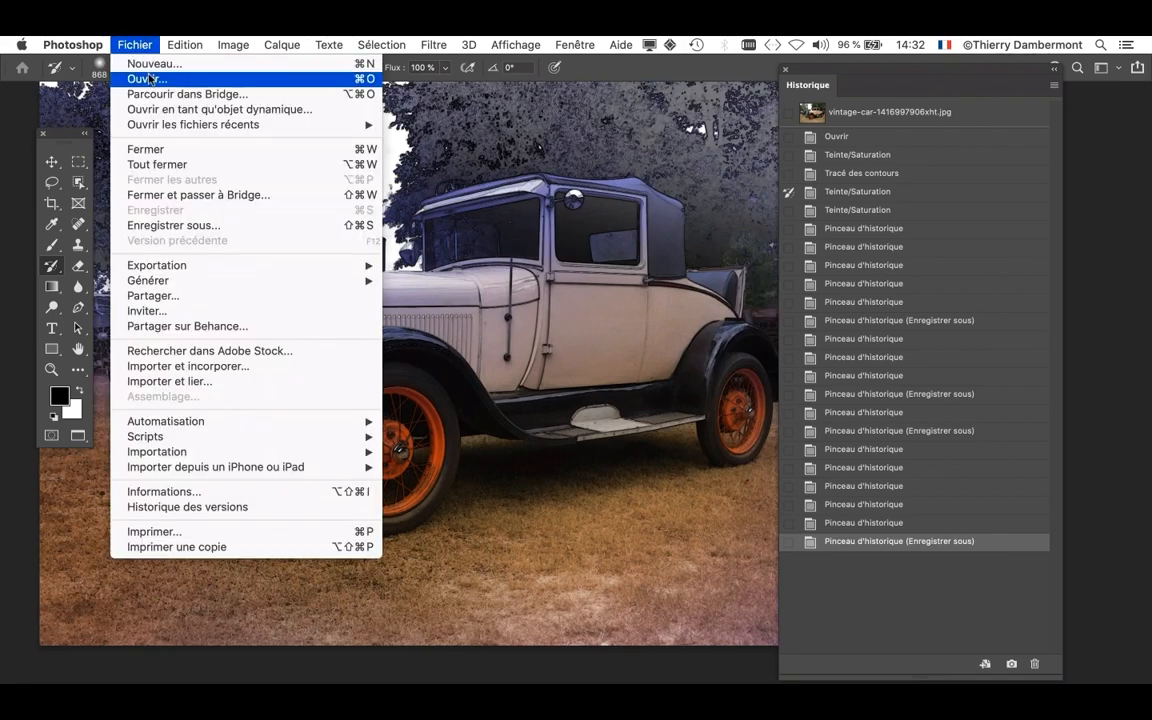
pyautogui.click(140, 75)
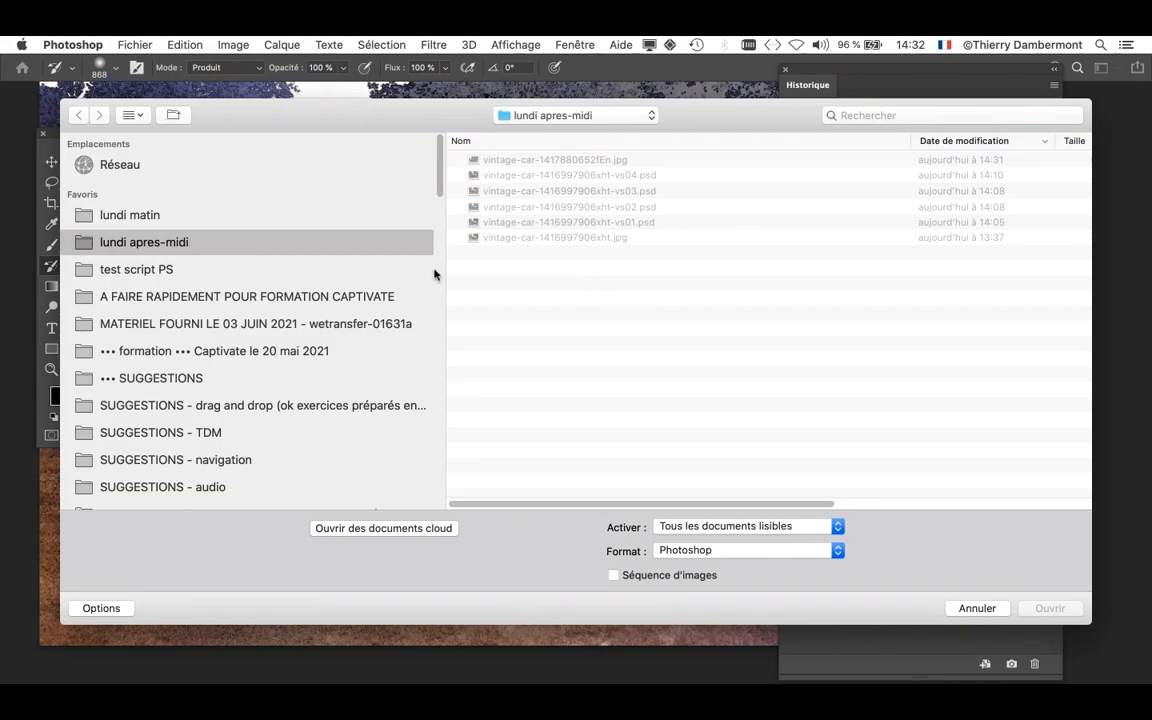
pyautogui.click(635, 162)
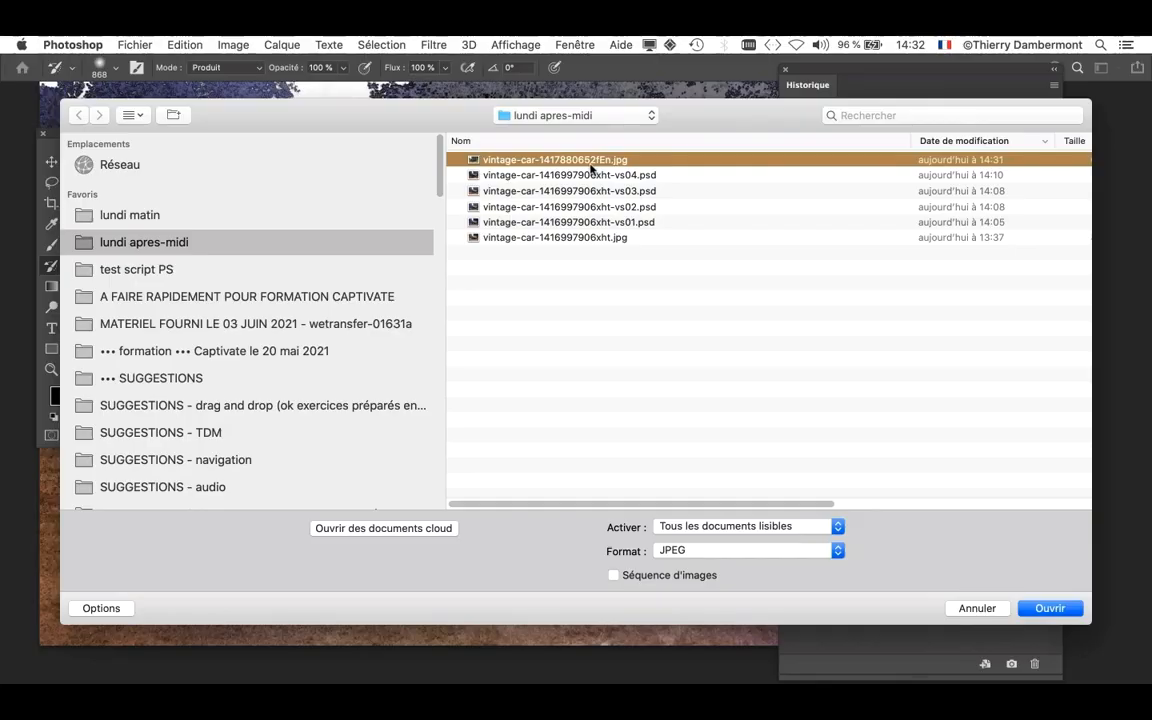
pyautogui.click(1062, 608)
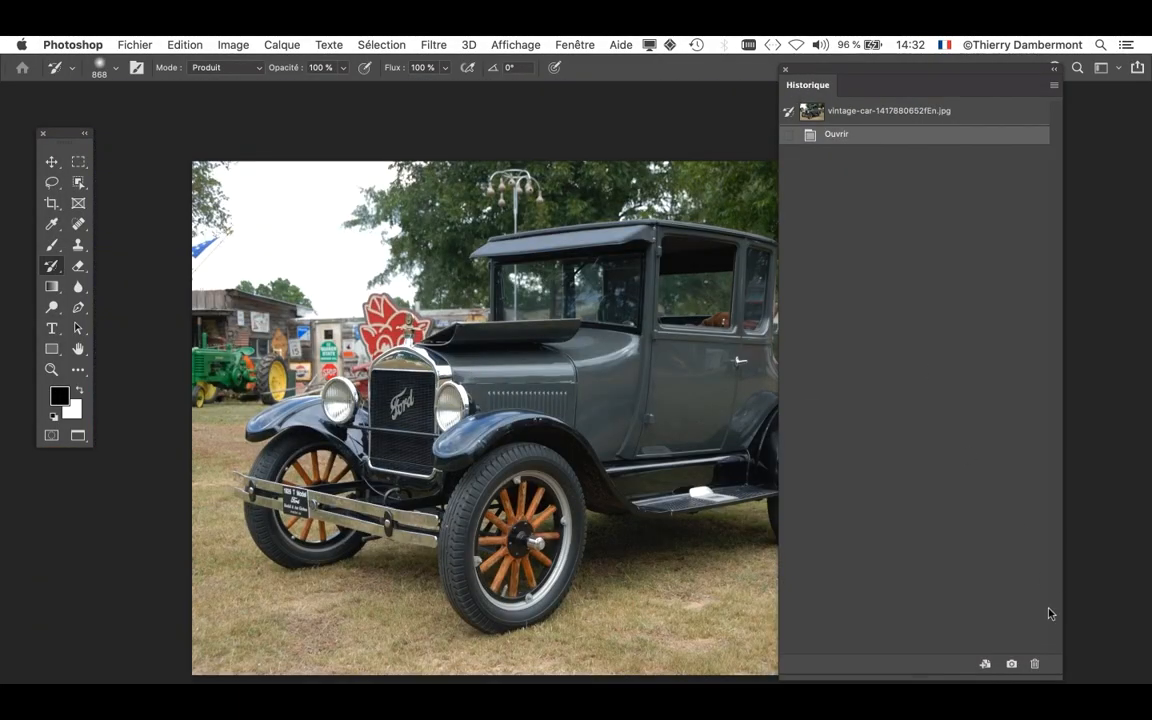
# - Shrink and dock the Historique panel, select the Move tool, and turn off Sélection automatique
pyautogui.moveTo(1061, 679); pyautogui.dragTo(1051, 388)
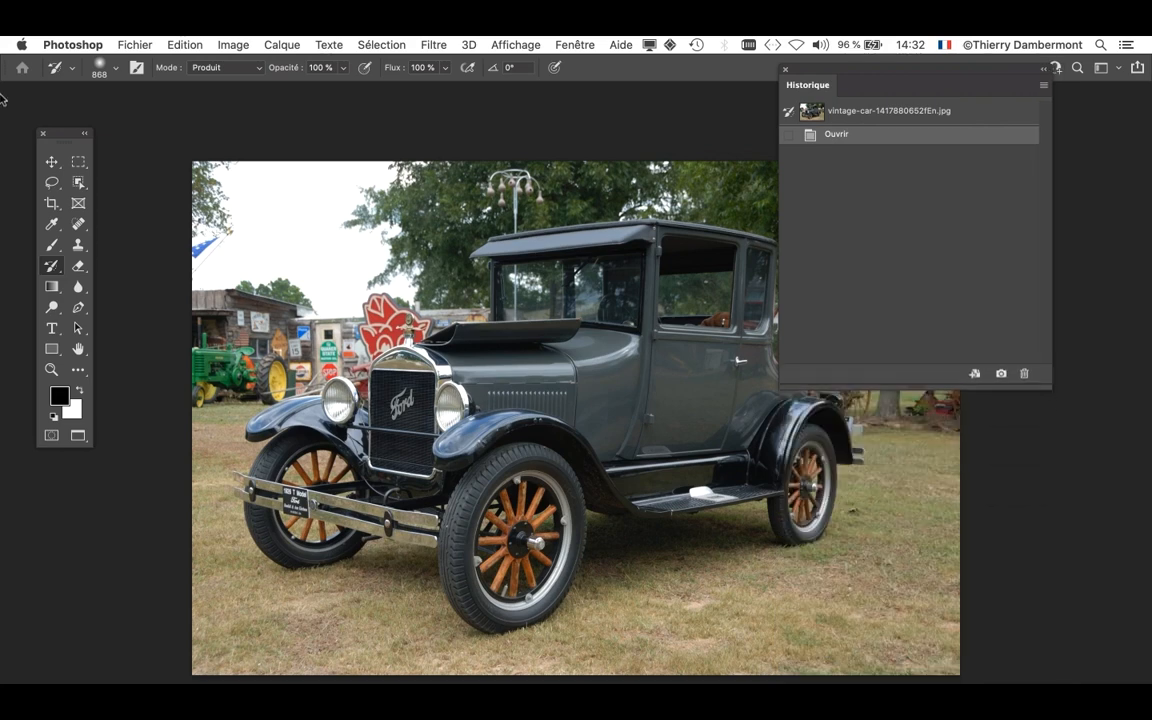
pyautogui.click(51, 161)
pyautogui.moveTo(800, 87); pyautogui.dragTo(990, 113)
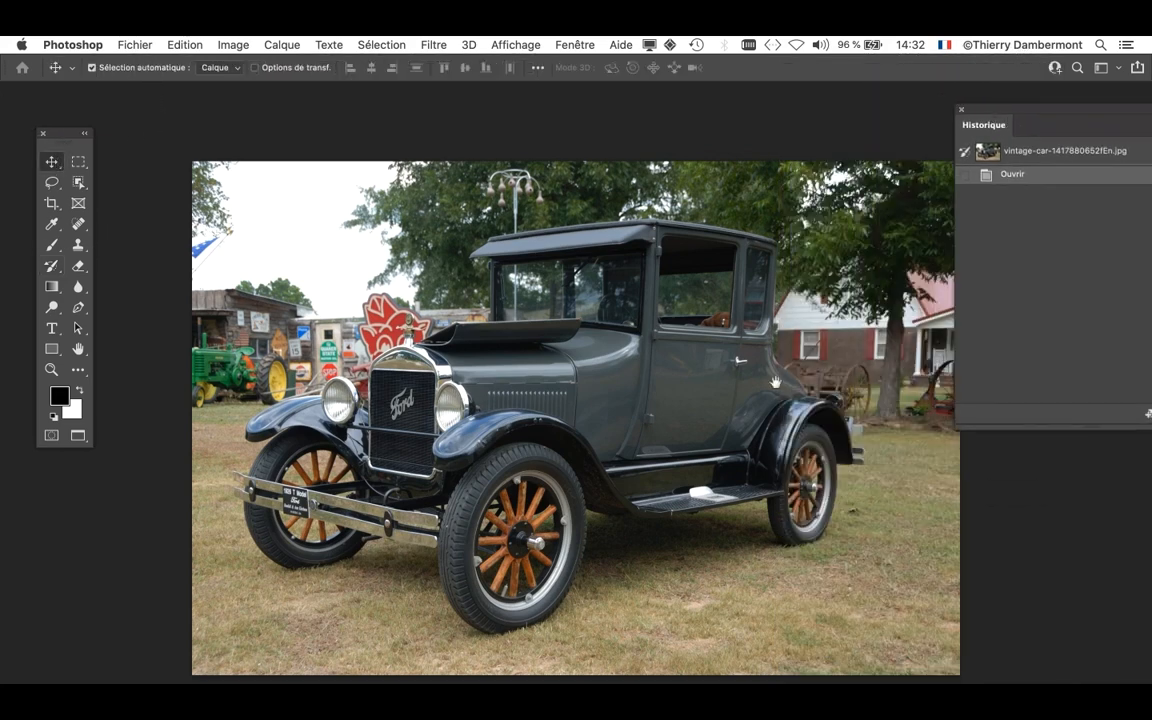
pyautogui.moveTo(697, 423); pyautogui.dragTo(657, 399)
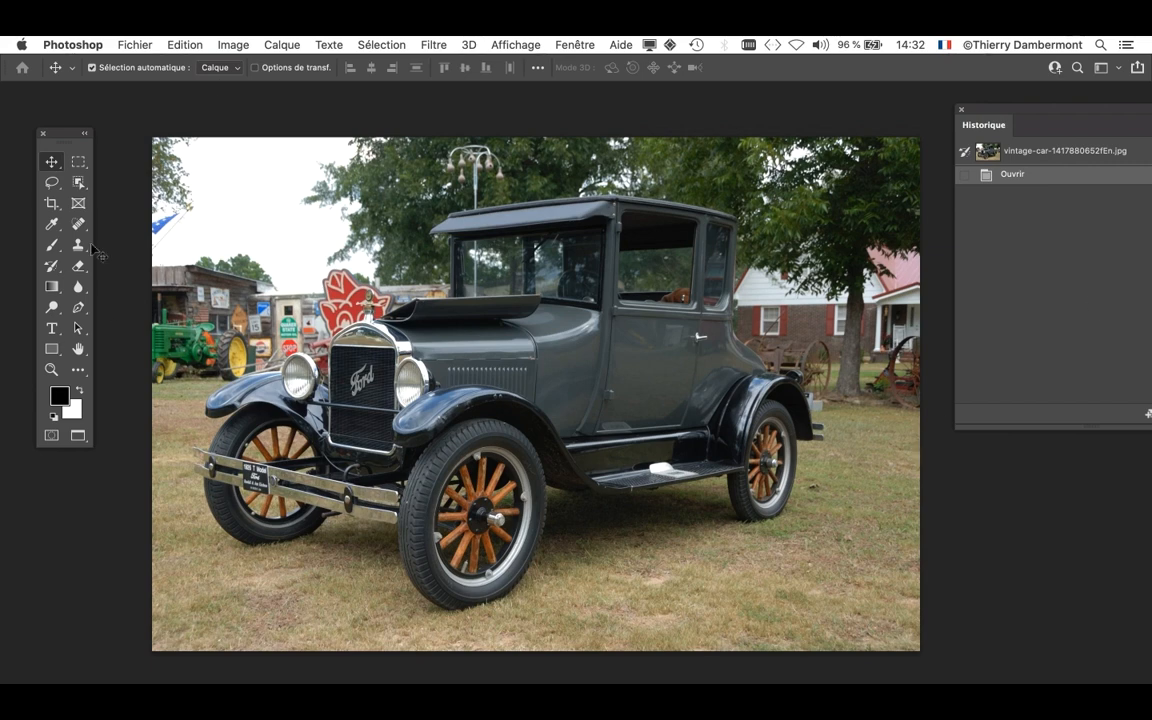
pyautogui.press('super')
# - Reposition the tool palette, zoom out, and recentre the whole Ford photo in view
pyautogui.moveTo(60, 132); pyautogui.dragTo(46, 122)
pyautogui.scroll(-1, 437, 347)
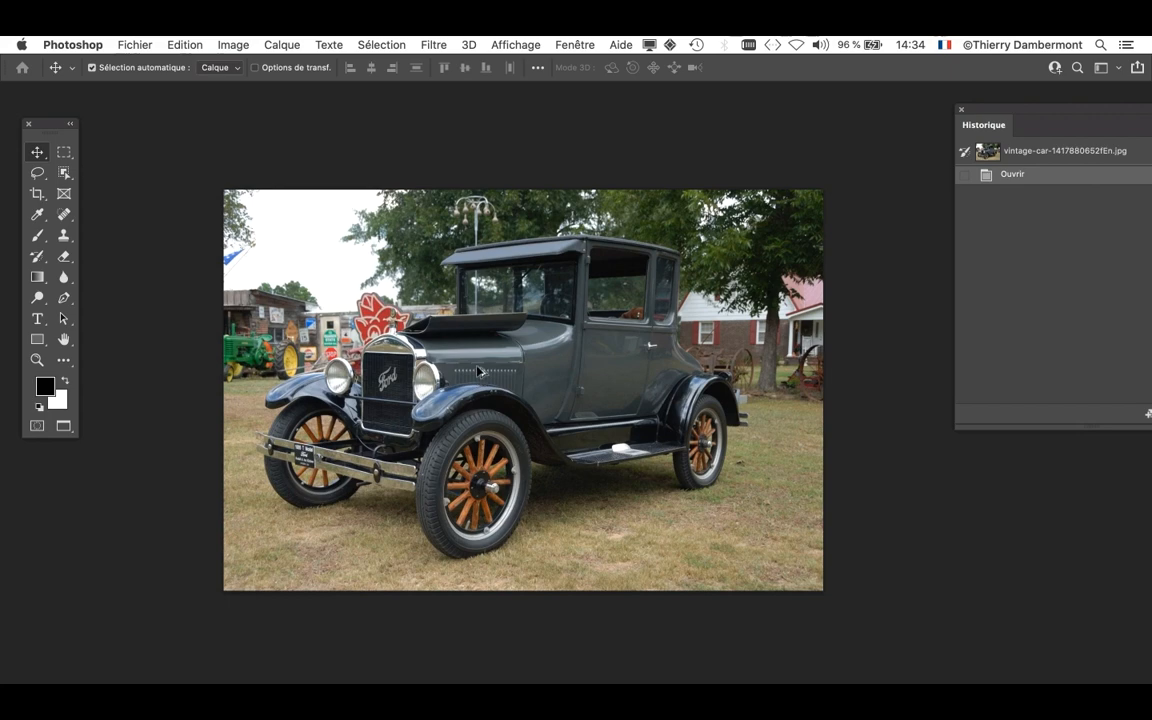
pyautogui.moveTo(476, 363); pyautogui.dragTo(410, 357)
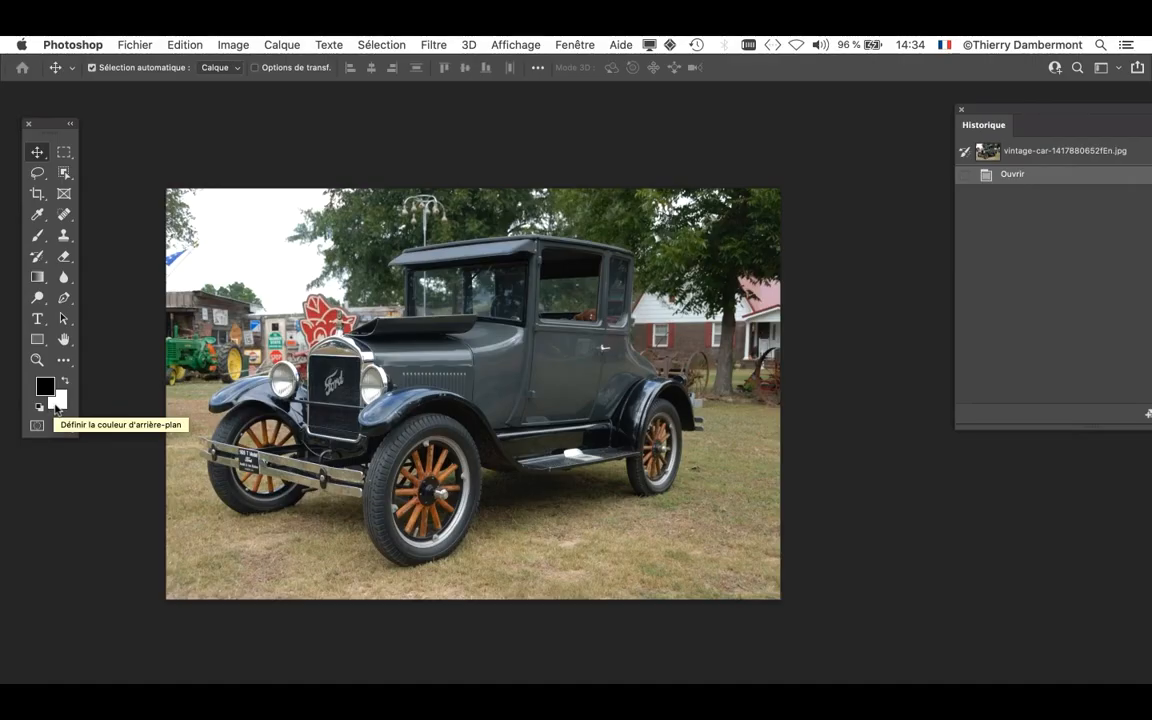
pyautogui.moveTo(40, 123); pyautogui.dragTo(53, 127)
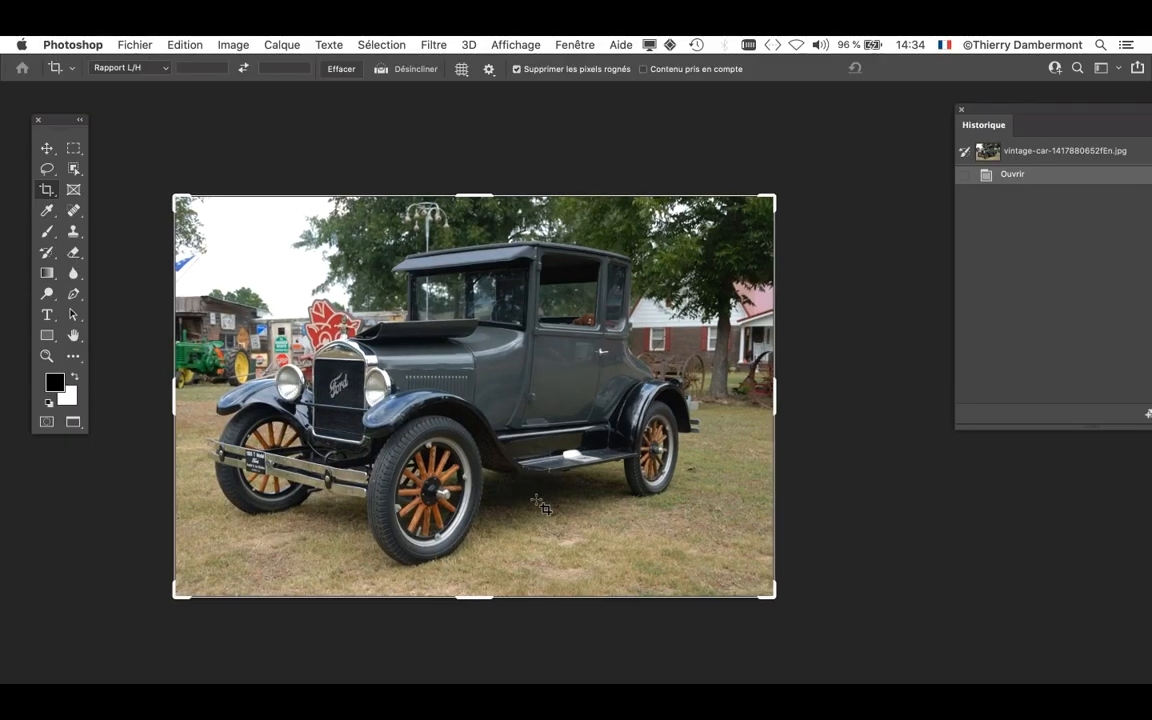
# - Extend the crop frame beyond the Ford photo's edges to add a wide white border, and commit it
pyautogui.scroll(-5, 540, 505)
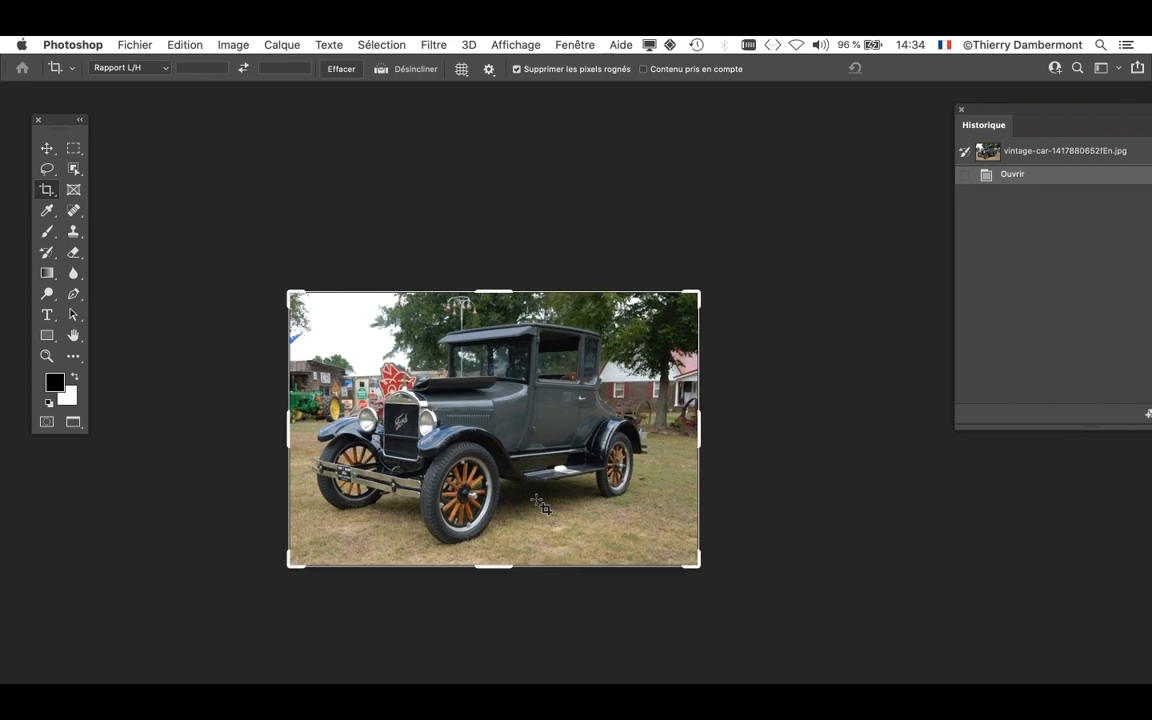
pyautogui.scroll(-1, 540, 505)
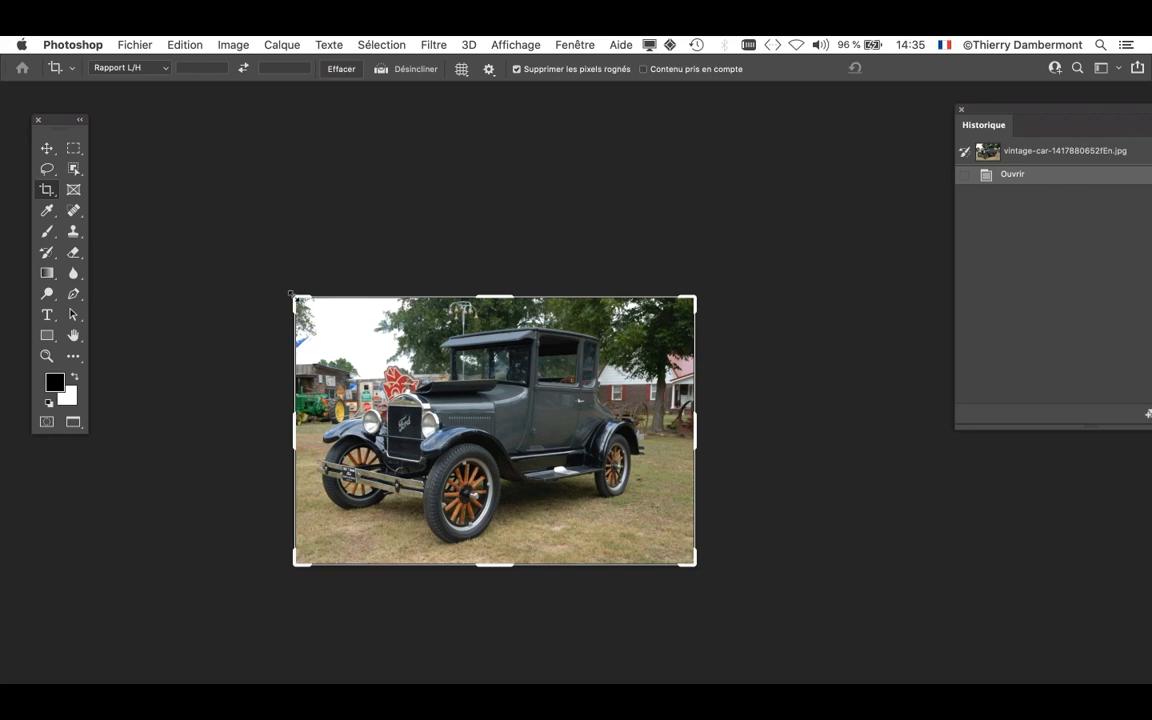
pyautogui.moveTo(291, 295); pyautogui.dragTo(153, 222)
pyautogui.moveTo(179, 228); pyautogui.dragTo(197, 228)
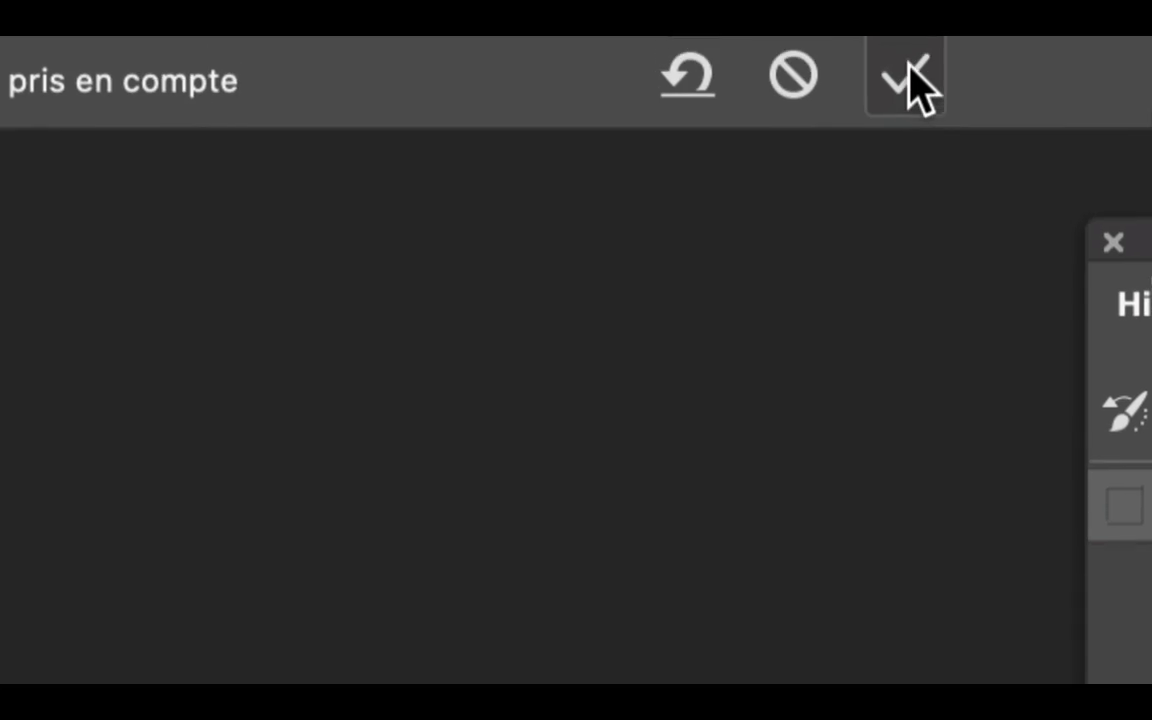
pyautogui.click(906, 76)
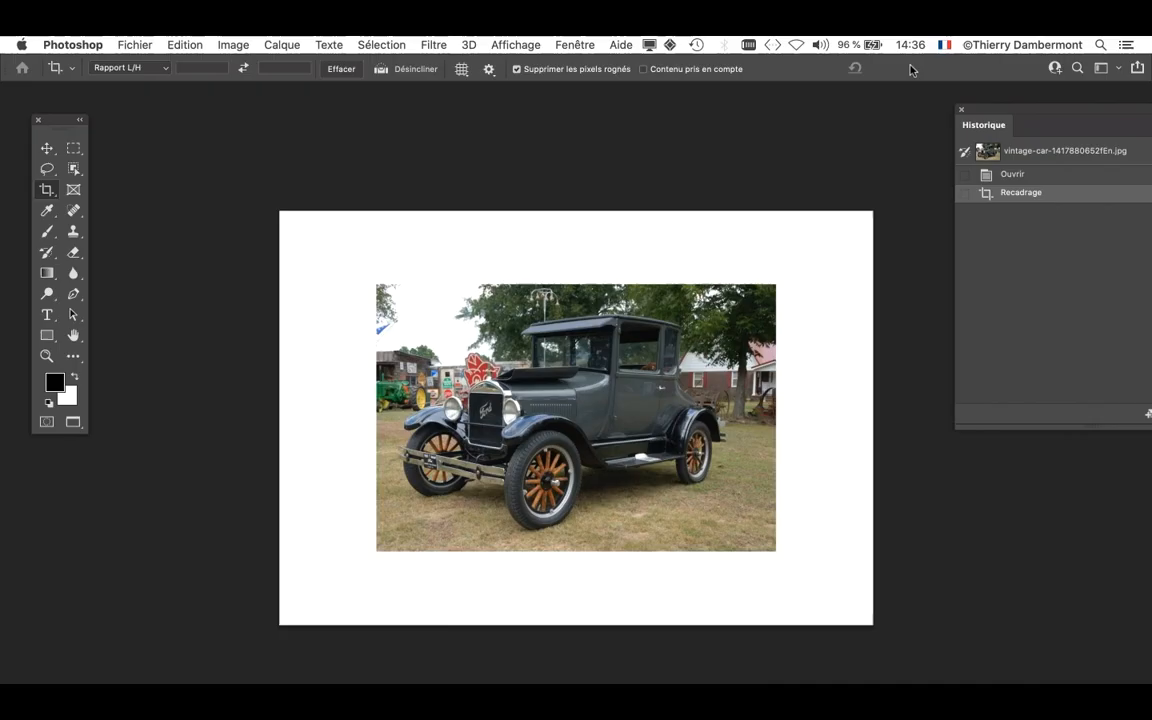
pyautogui.moveTo(563, 396); pyautogui.dragTo(471, 408)
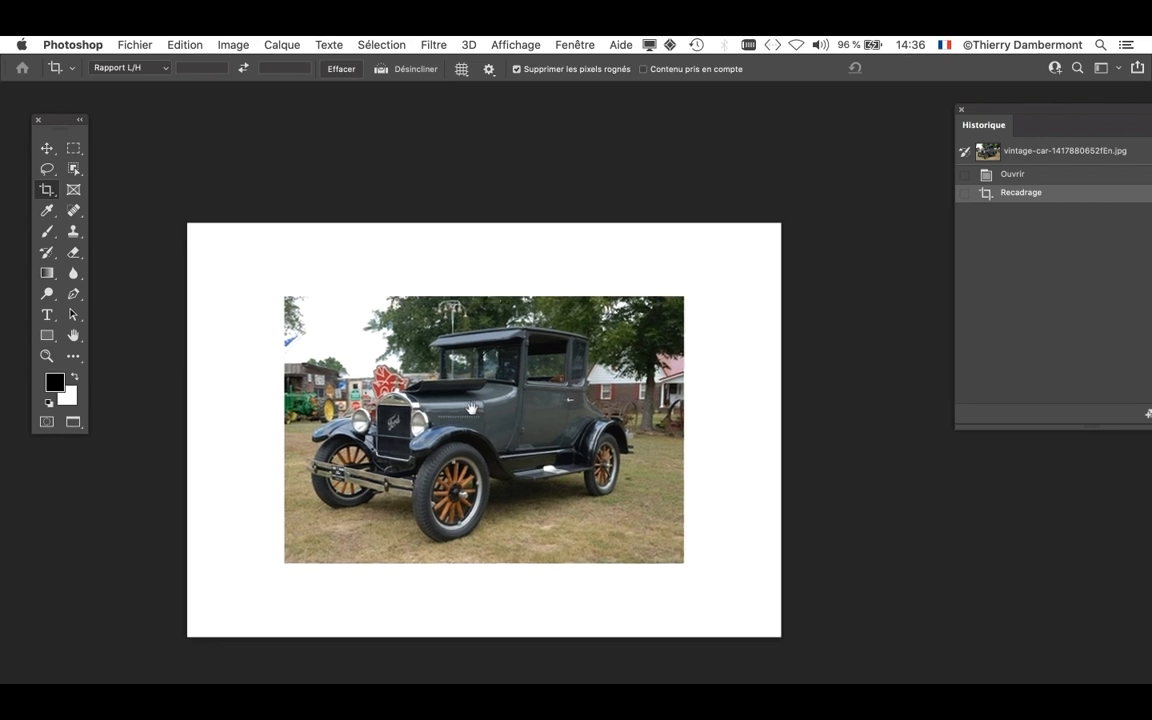
pyautogui.moveTo(984, 125); pyautogui.dragTo(843, 146)
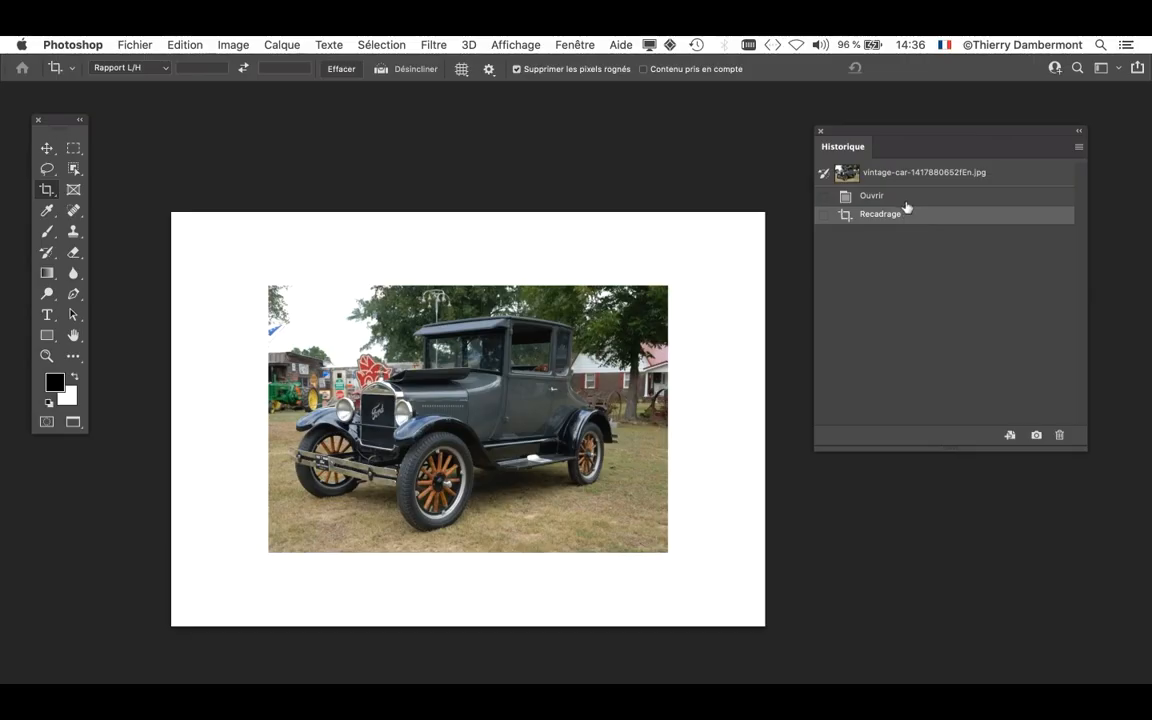
pyautogui.click(906, 200)
pyautogui.click(906, 219)
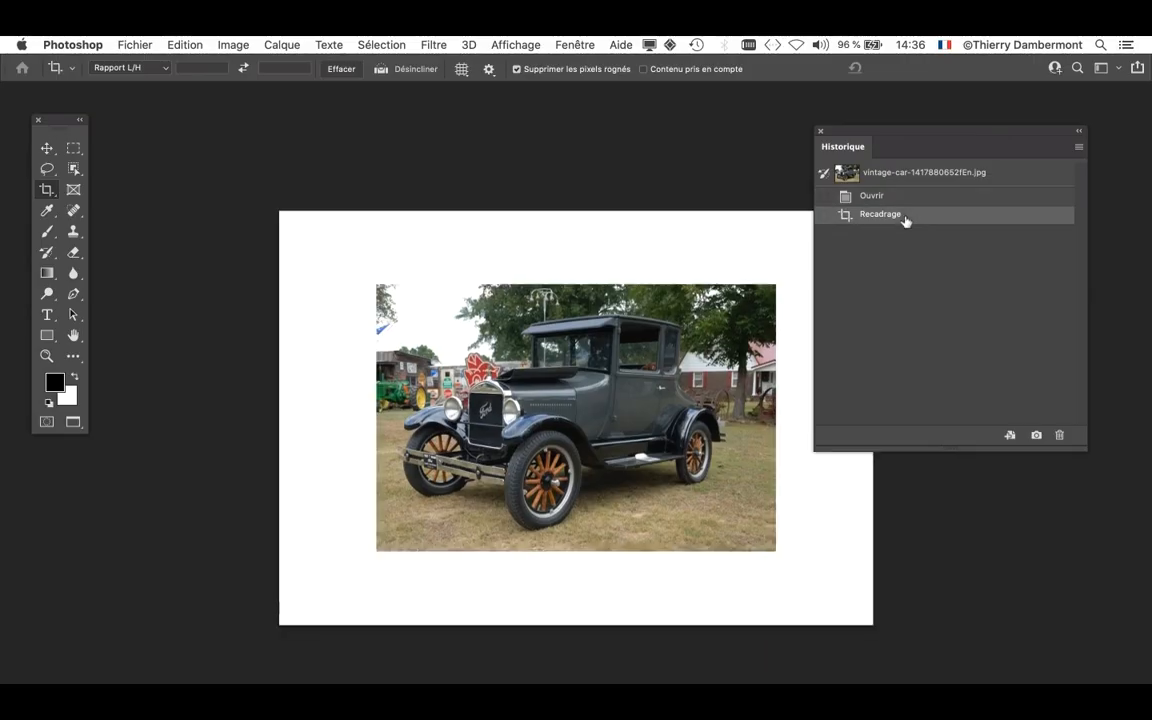
pyautogui.moveTo(656, 297); pyautogui.dragTo(560, 297)
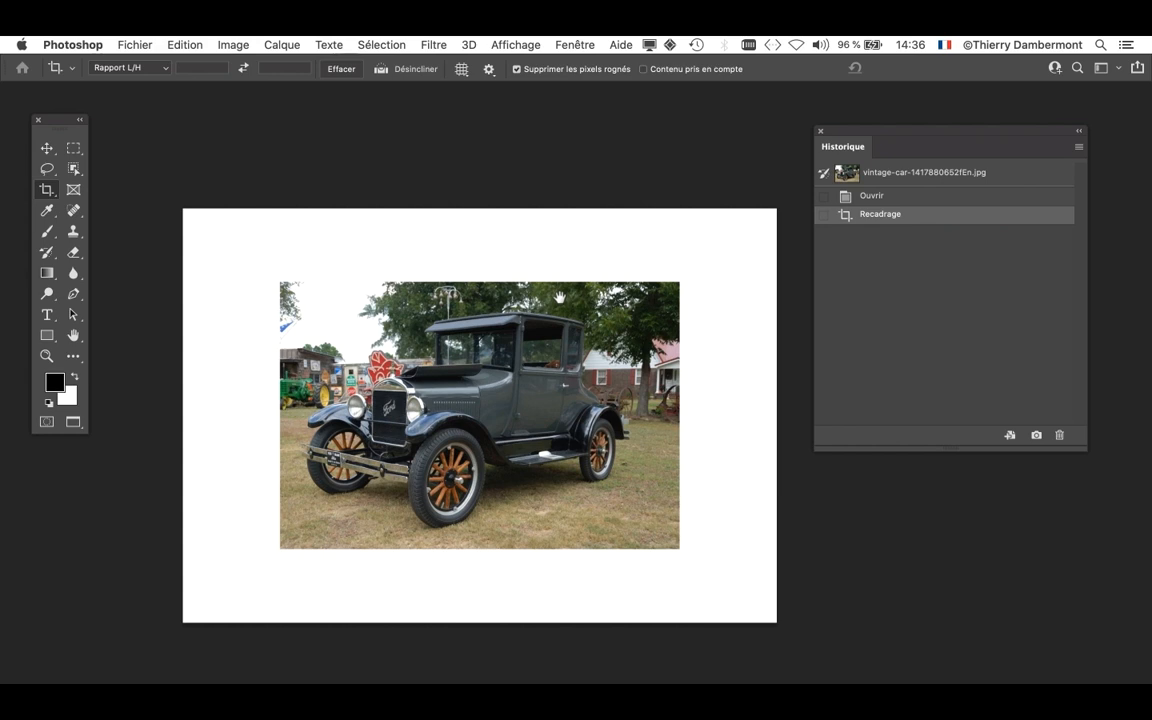
pyautogui.moveTo(863, 136); pyautogui.dragTo(888, 133)
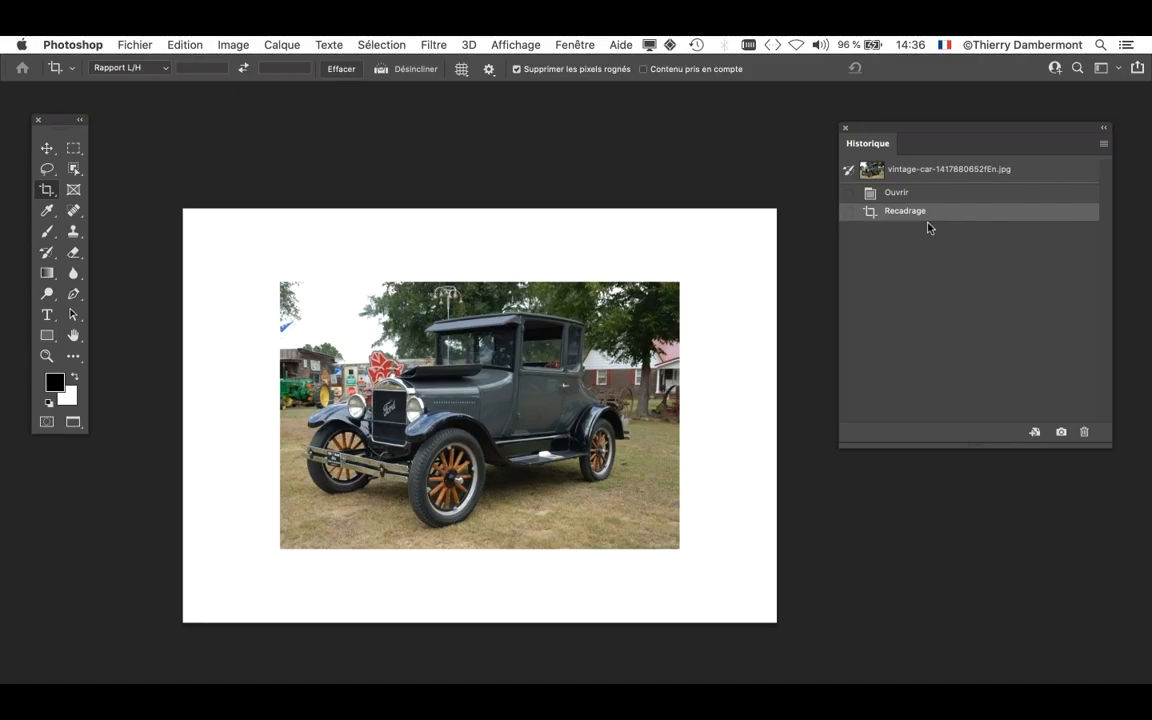
pyautogui.click(126, 42)
pyautogui.click(200, 225)
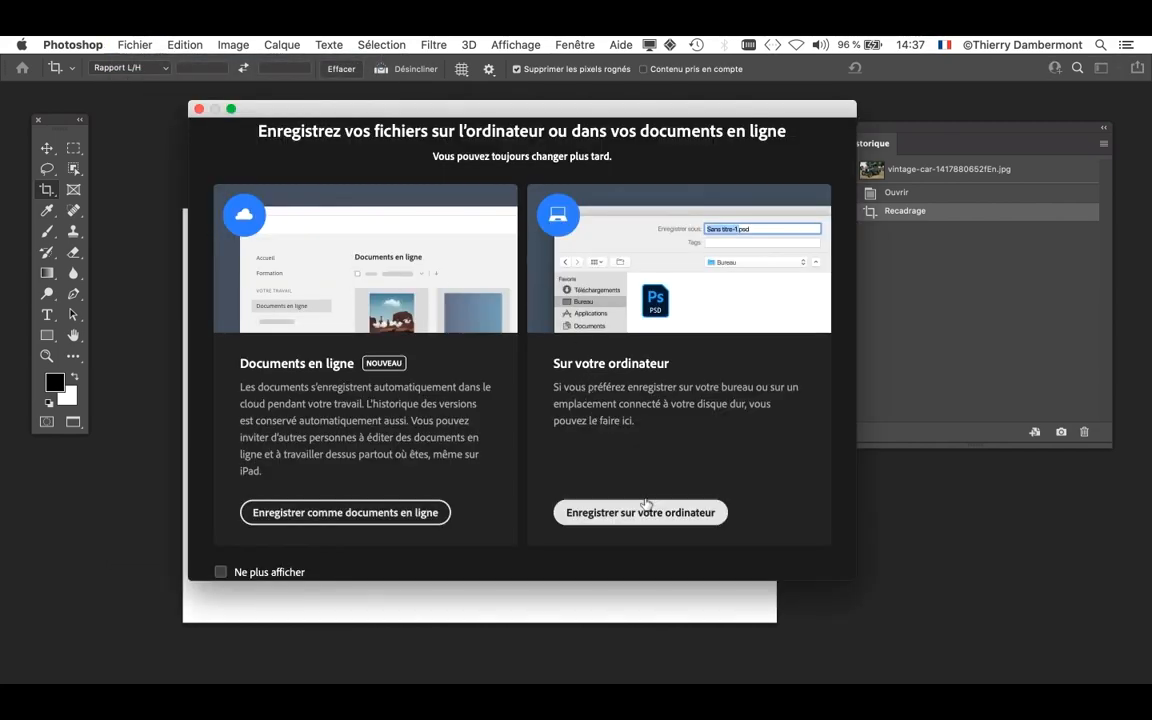
pyautogui.click(650, 514)
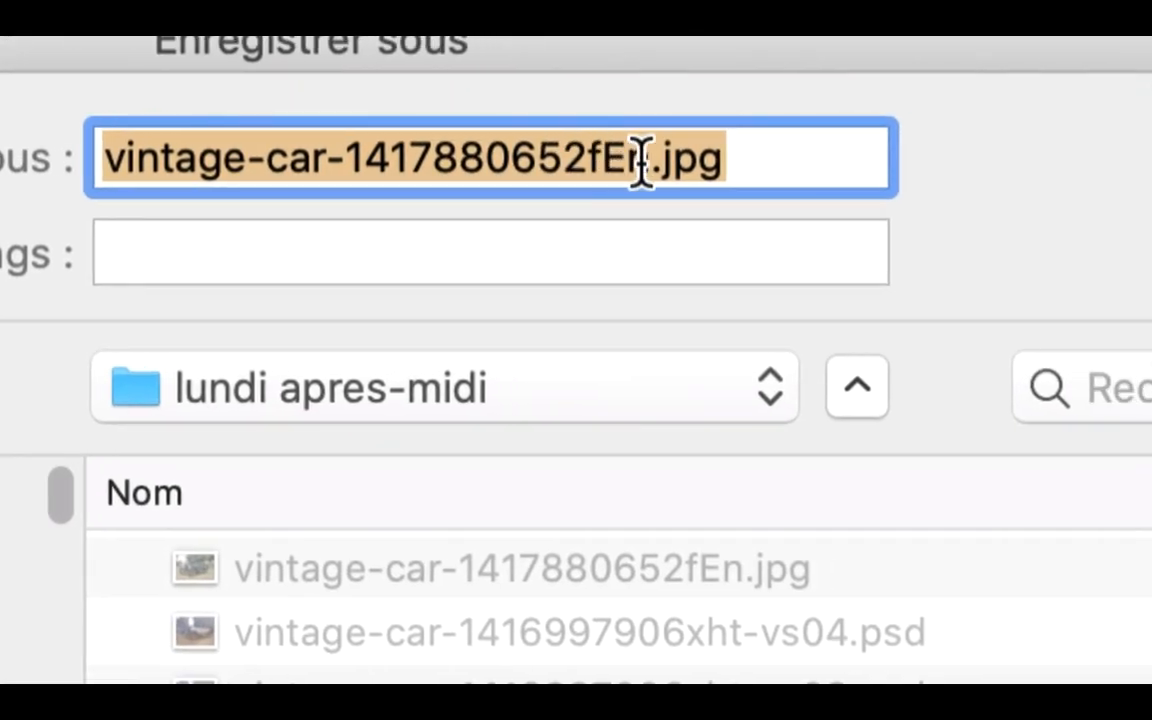
pyautogui.click(788, 178)
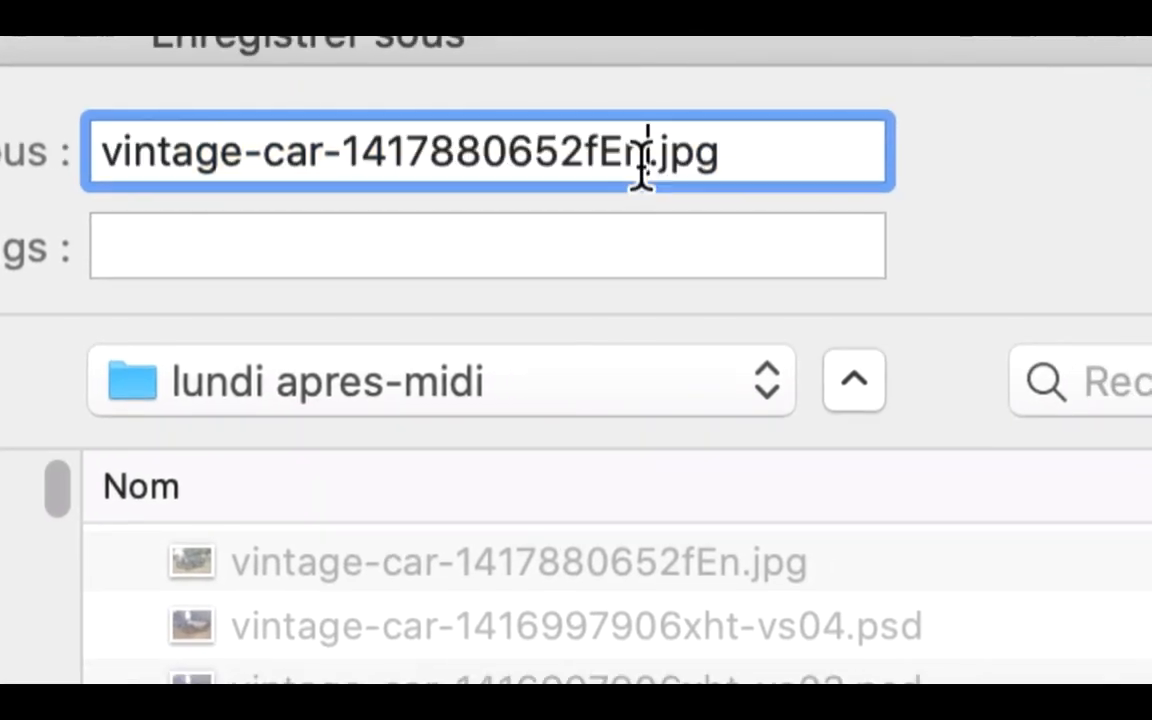
pyautogui.write('-recadré')
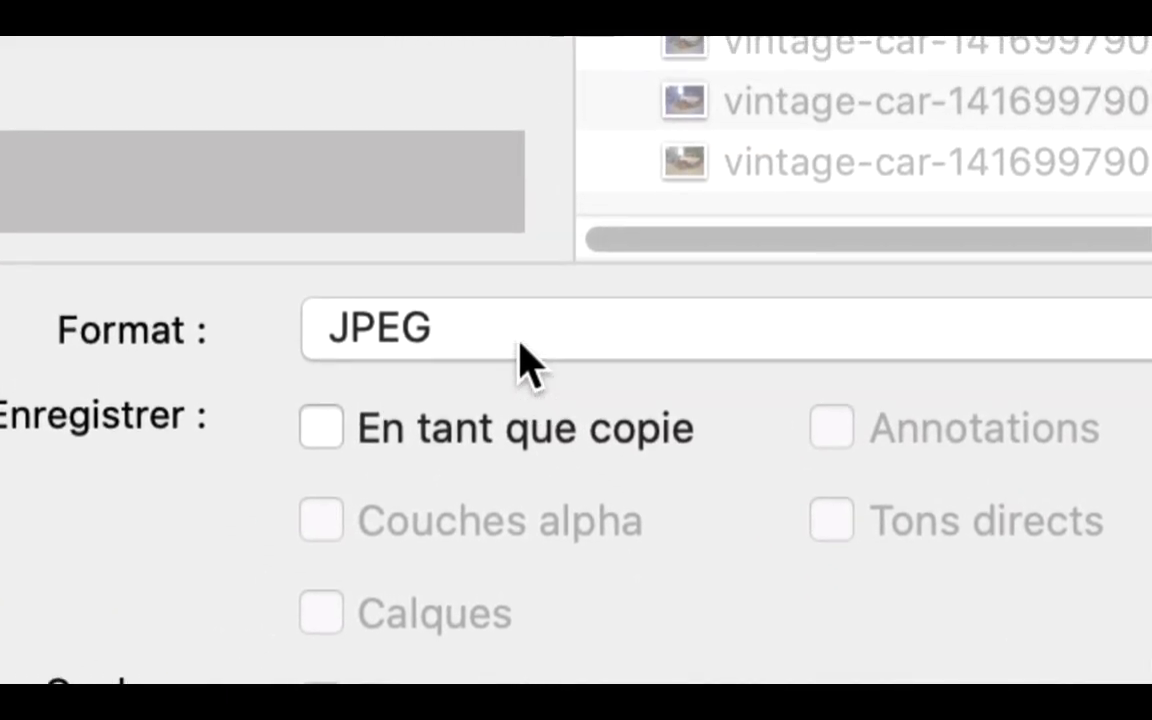
pyautogui.click(520, 345)
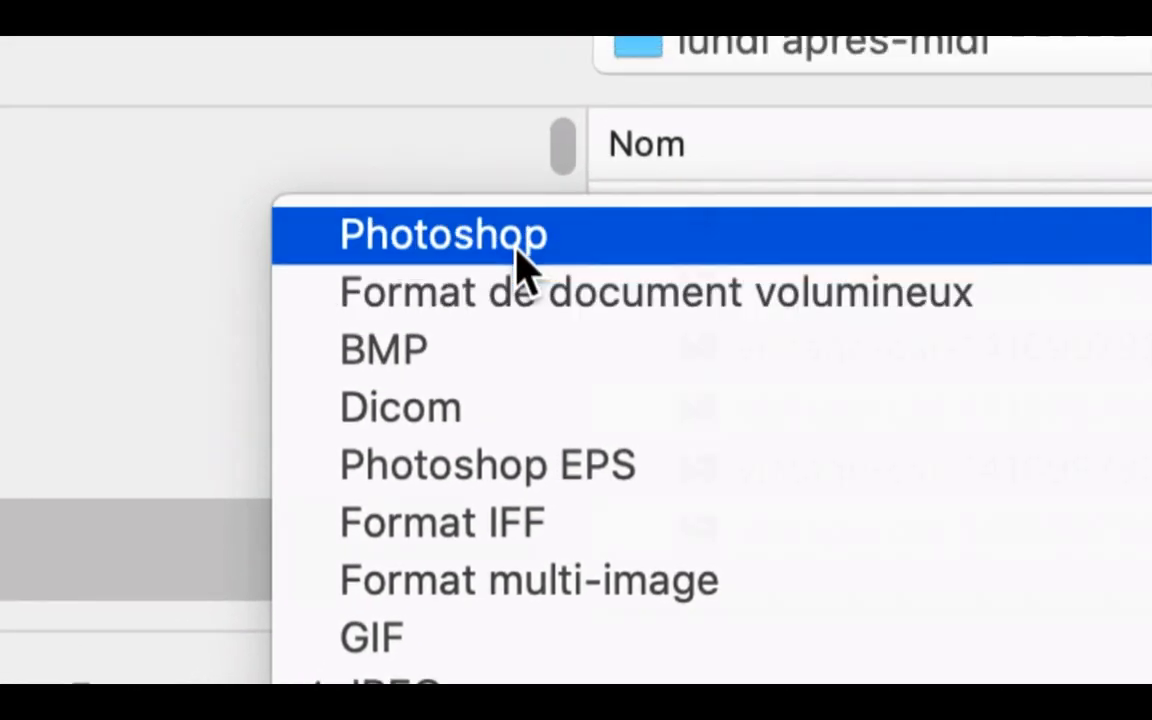
pyautogui.click(517, 244)
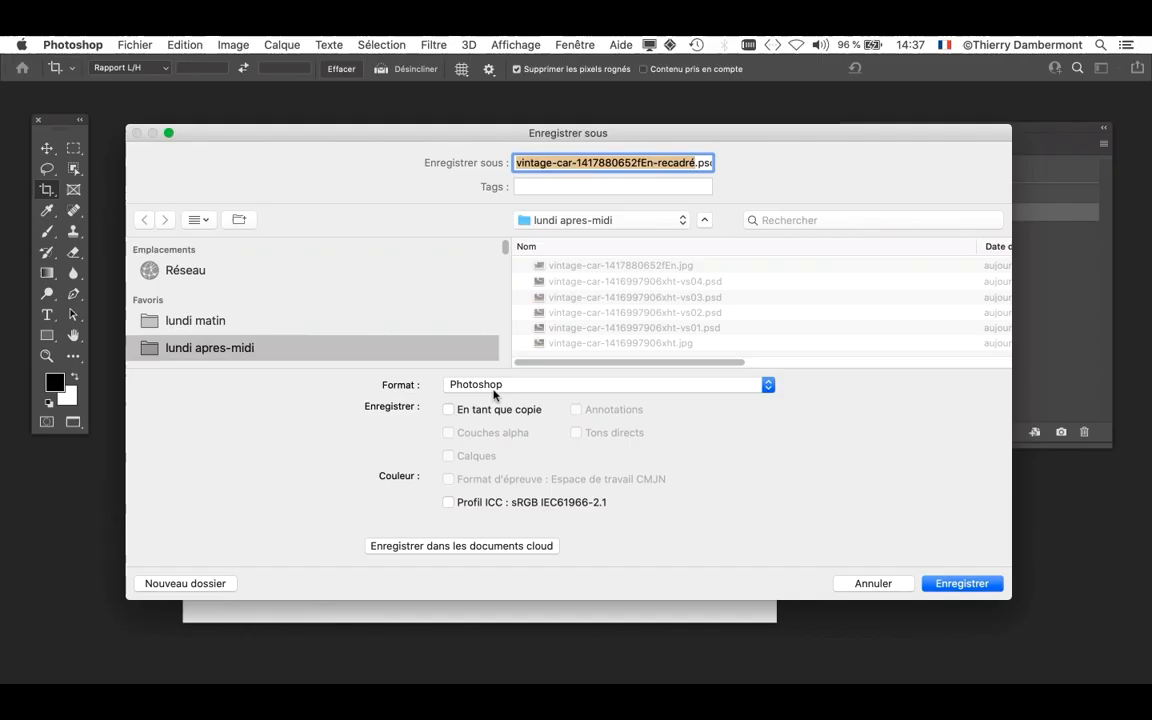
pyautogui.click(955, 583)
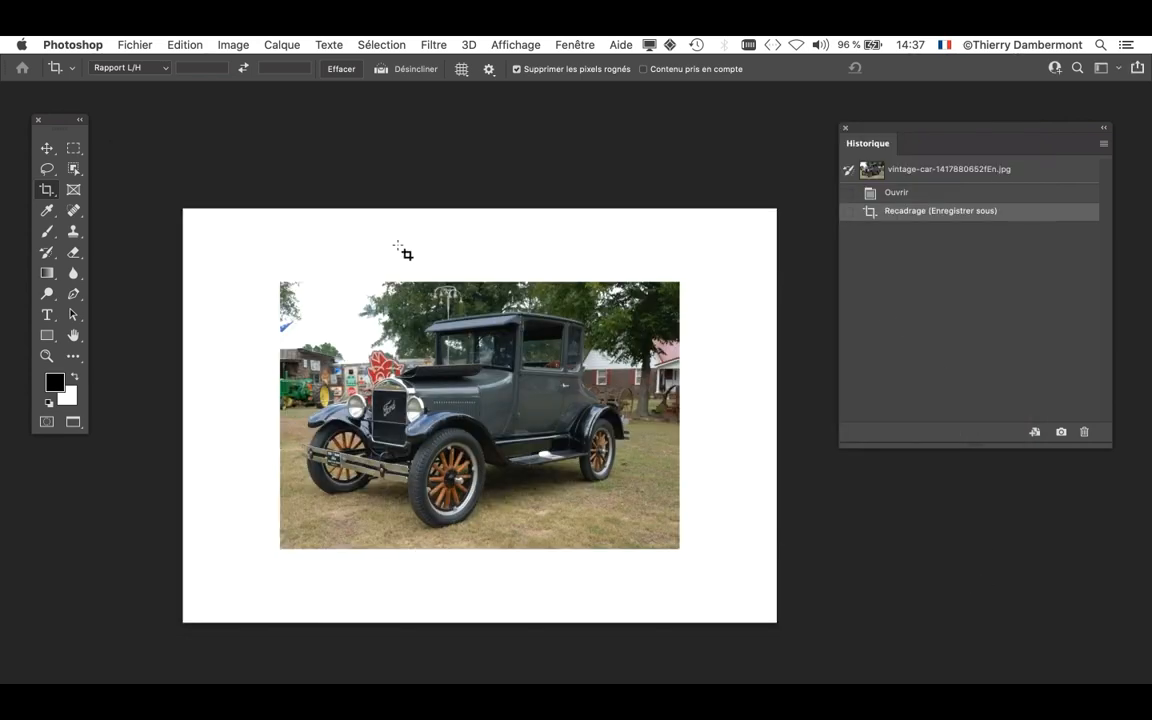
# - Close the cropped Ford photo, fit the purple two-car image in the window, and select the Move tool
pyautogui.click(118, 42)
pyautogui.click(174, 152)
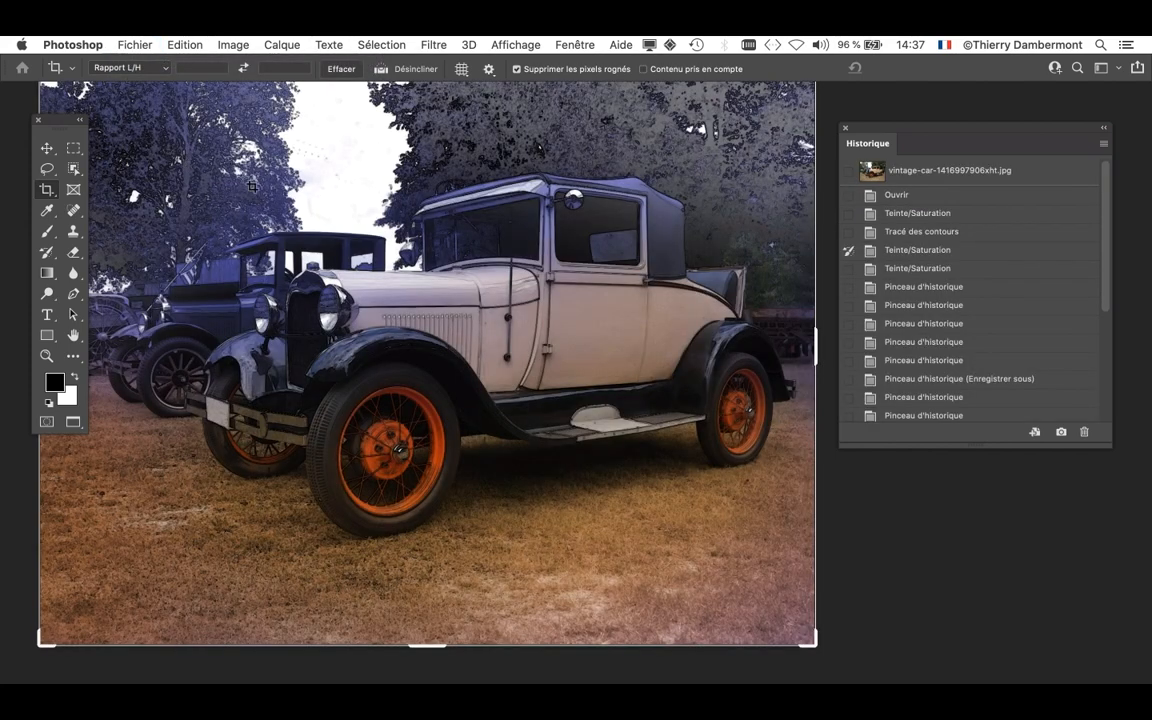
pyautogui.moveTo(223, 166); pyautogui.dragTo(338, 245)
pyautogui.press('super+0')
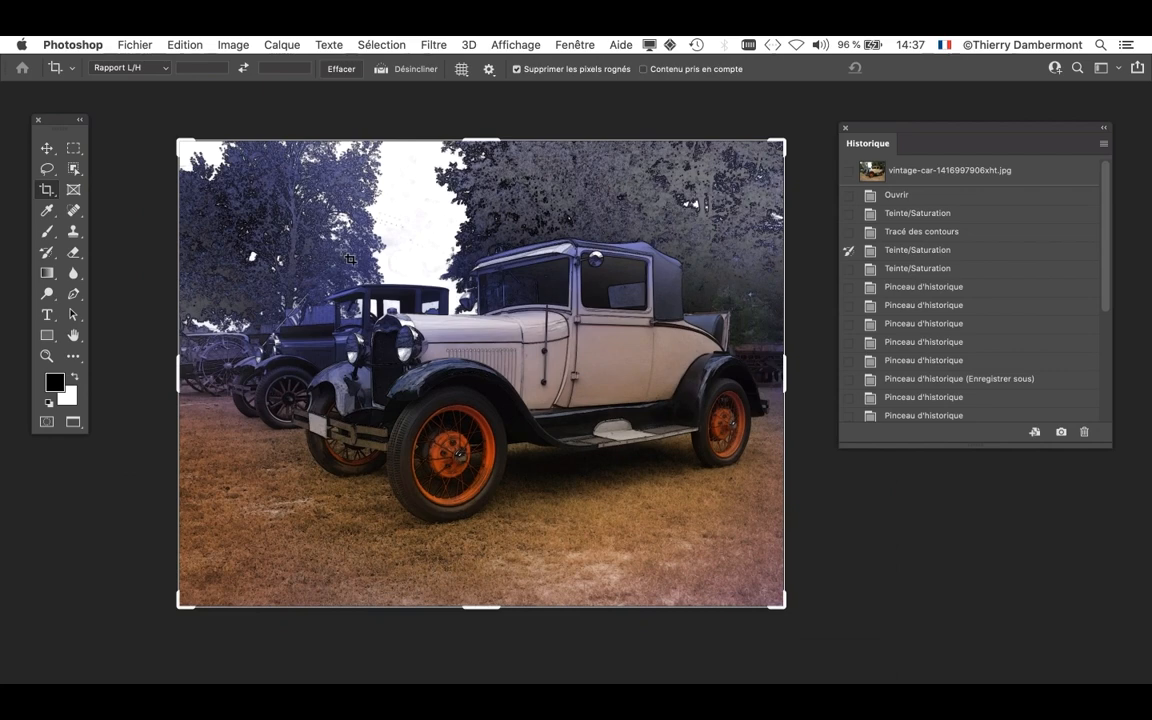
pyautogui.click(55, 150)
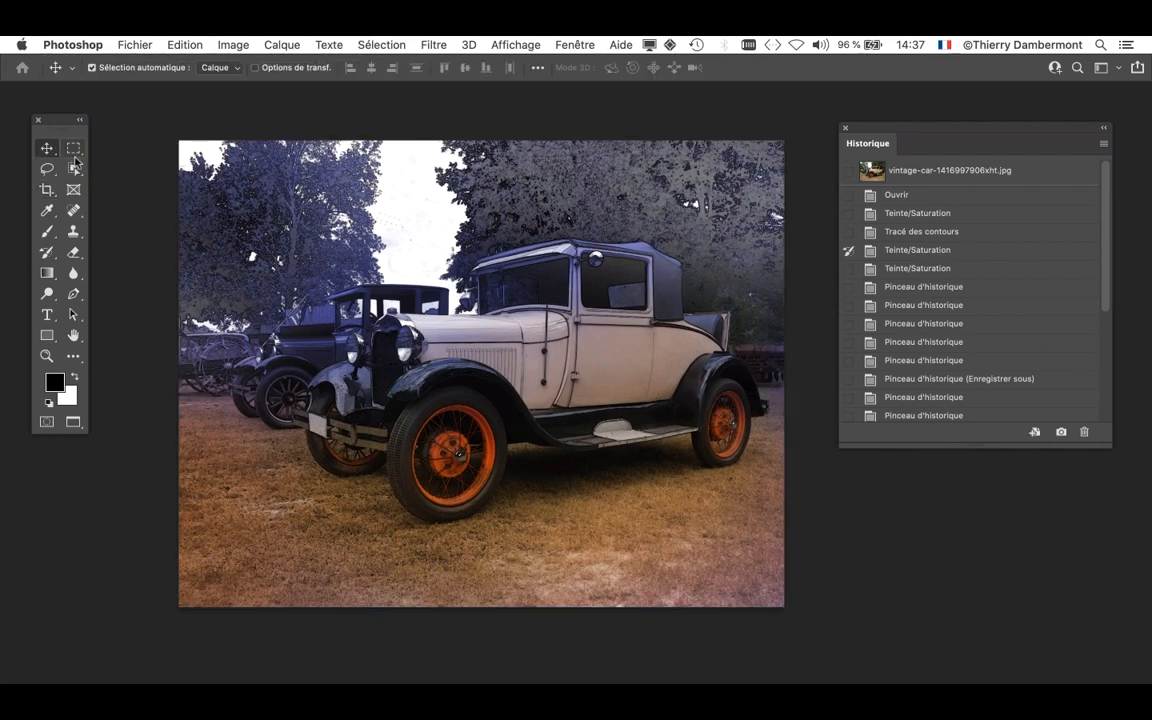
pyautogui.click(125, 44)
pyautogui.moveTo(152, 124)
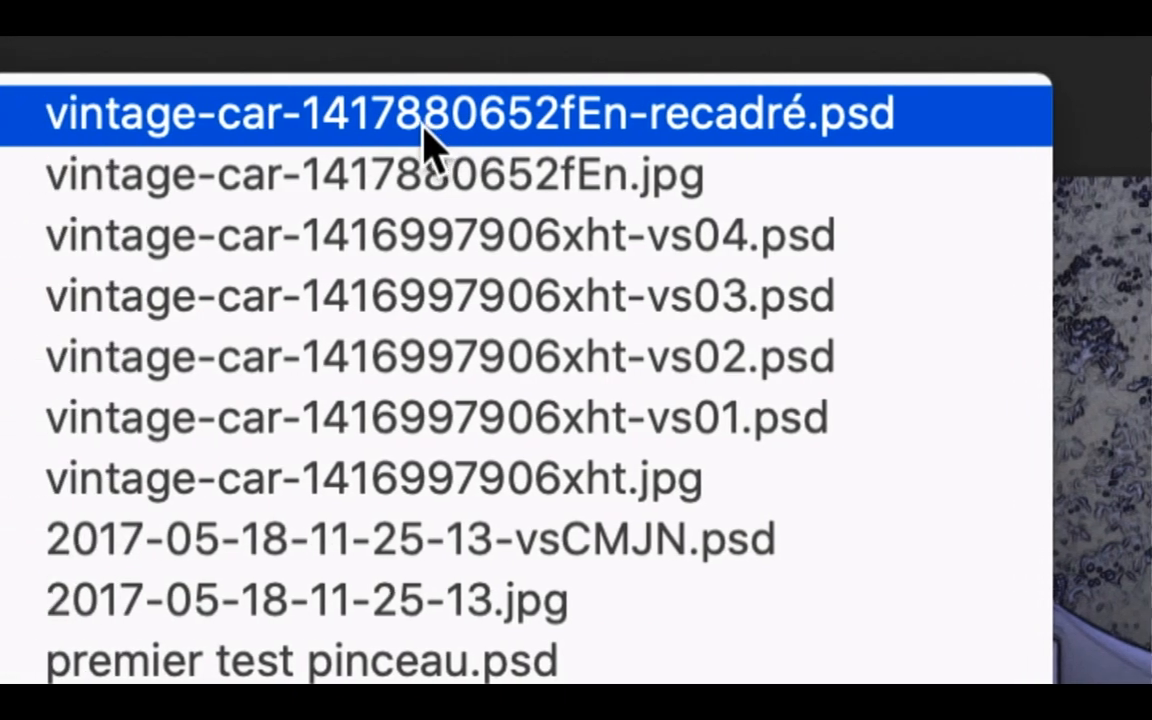
pyautogui.click(424, 128)
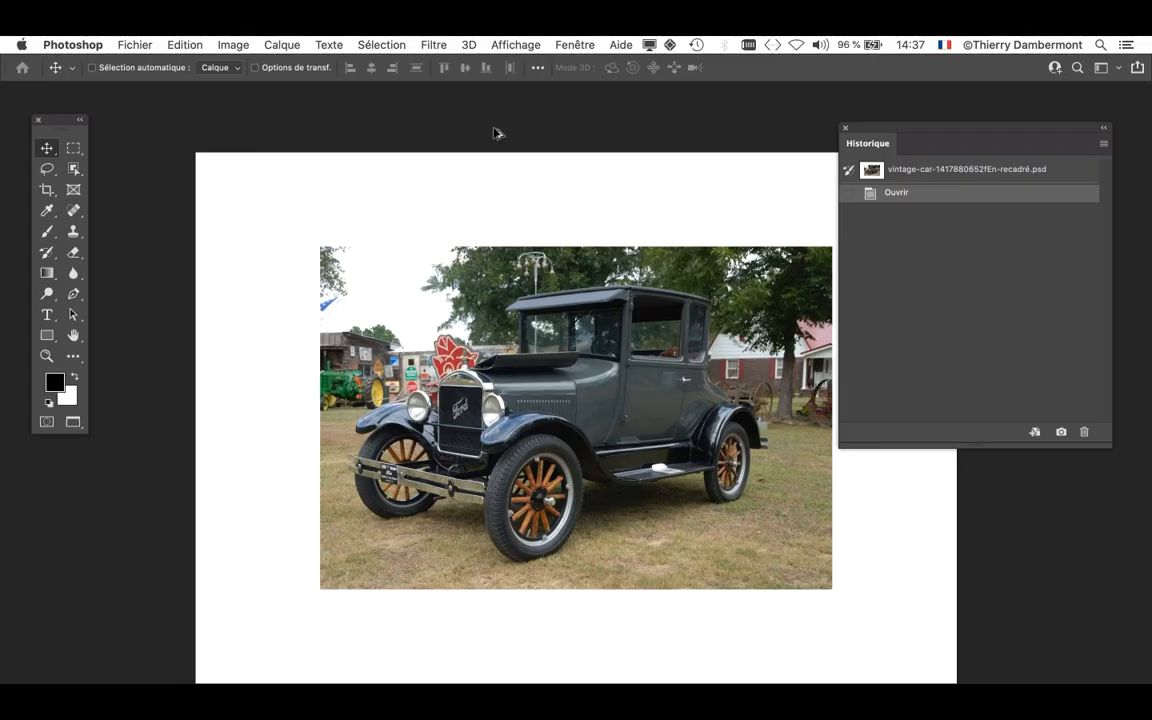
pyautogui.moveTo(465, 247); pyautogui.dragTo(364, 218)
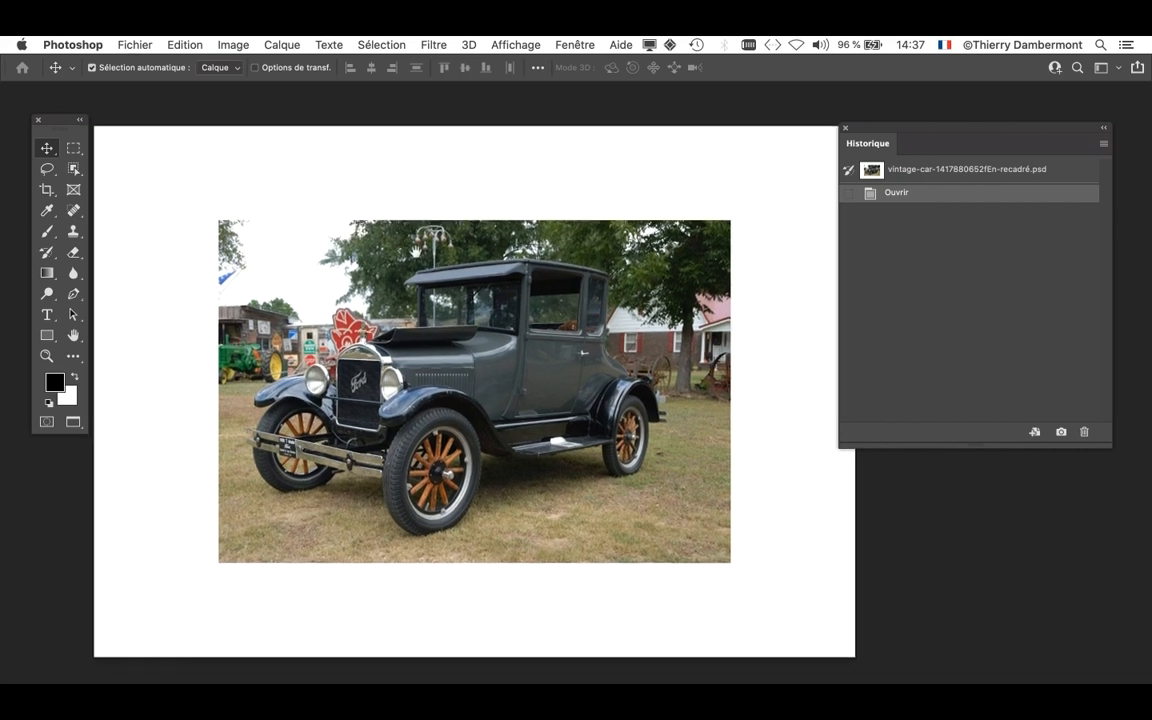
pyautogui.press('super+minus')
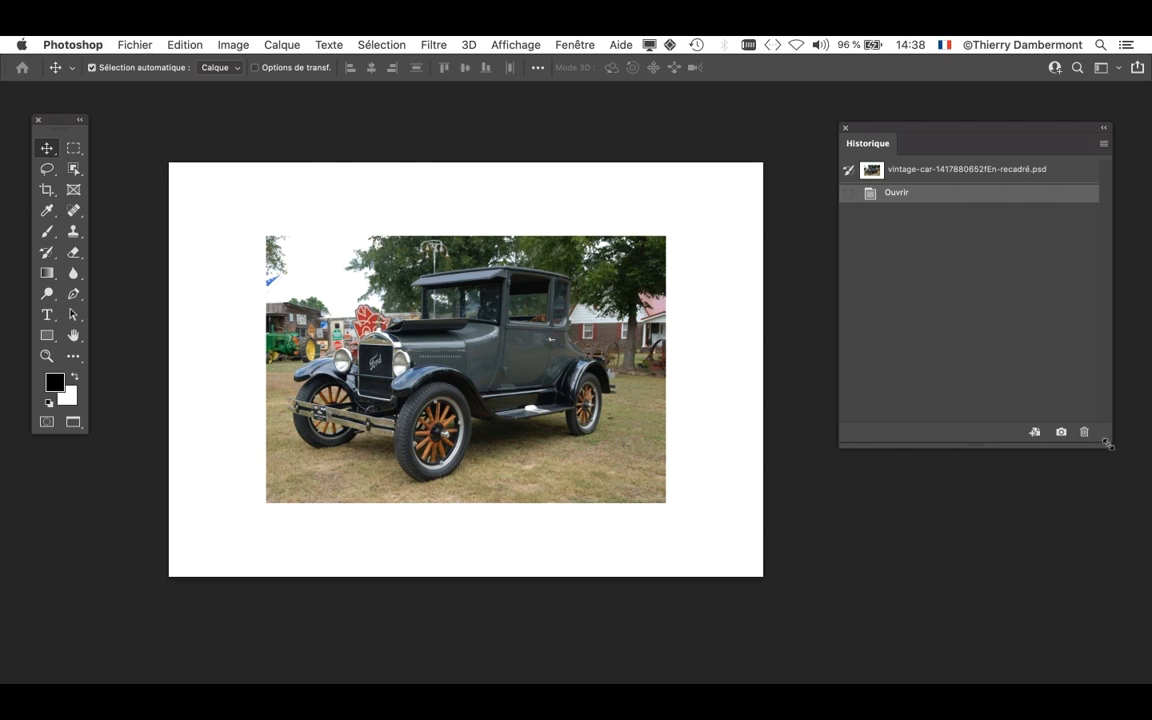
pyautogui.moveTo(1108, 445); pyautogui.dragTo(1065, 518)
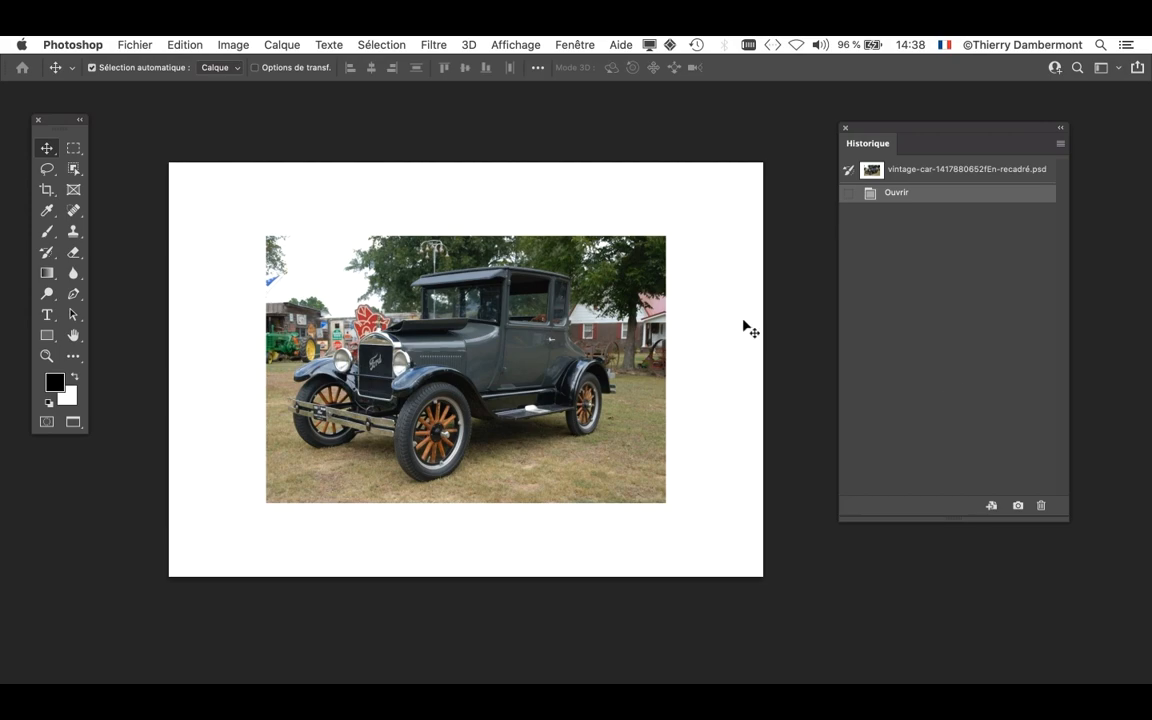
pyautogui.scroll(1, 376, 362)
pyautogui.scroll(8, 376, 362)
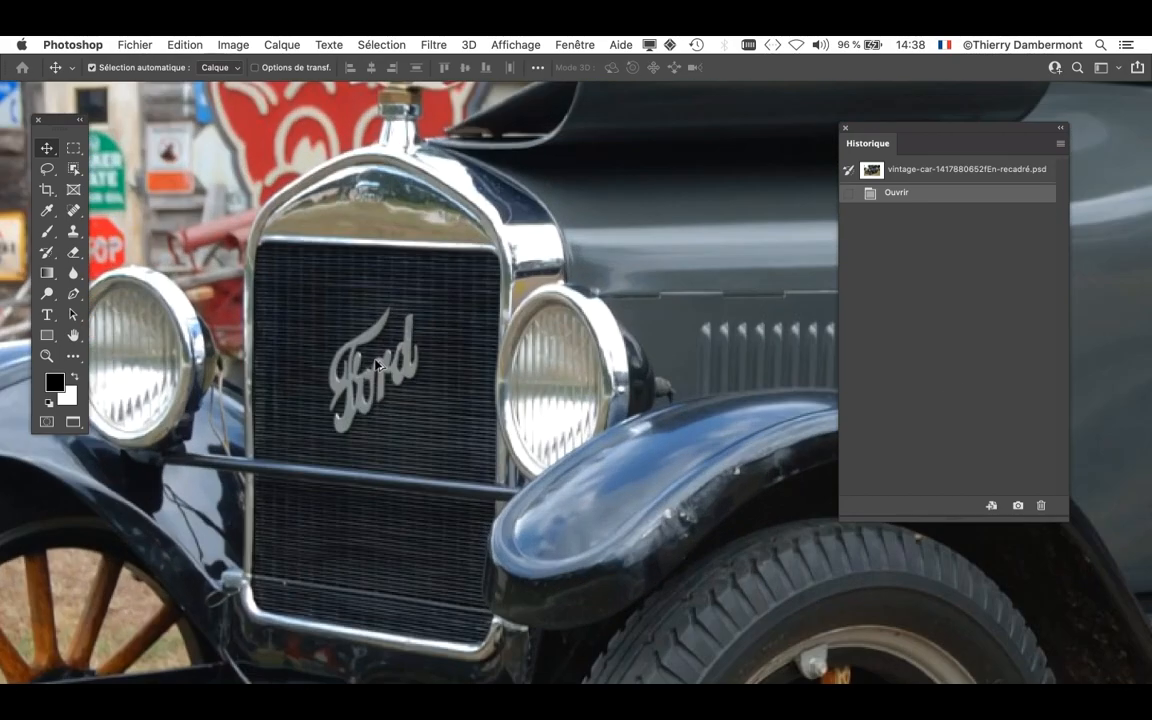
pyautogui.scroll(4, 376, 366)
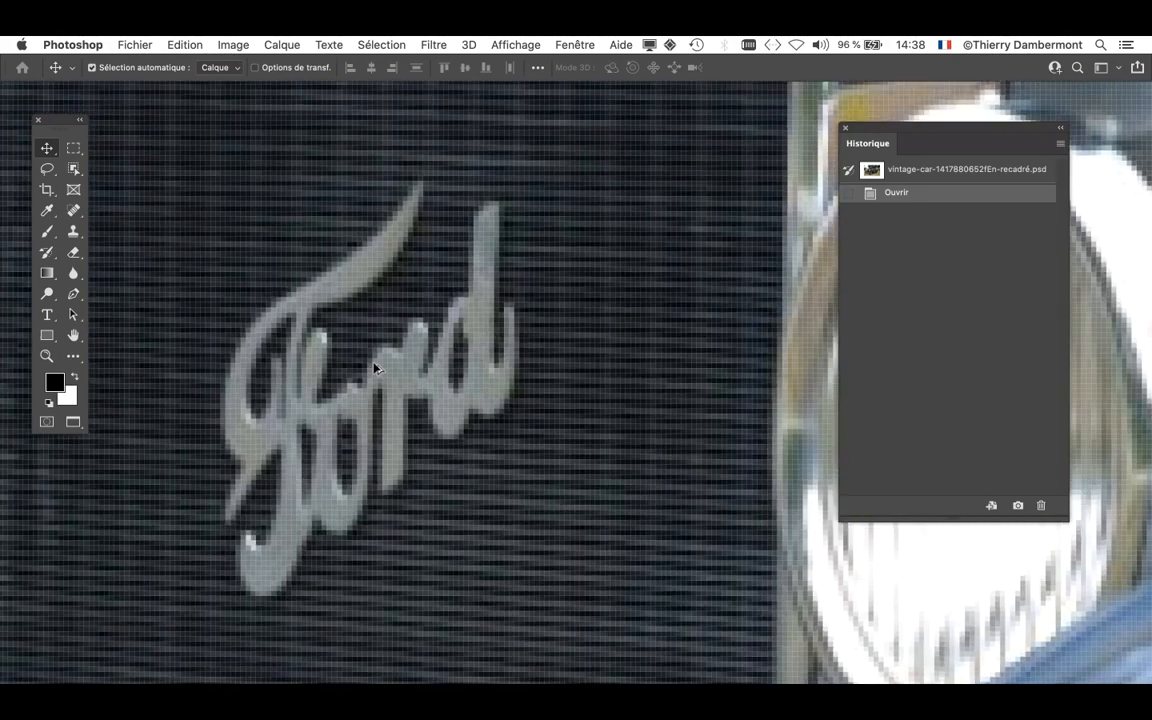
pyautogui.scroll(-3, 374, 368)
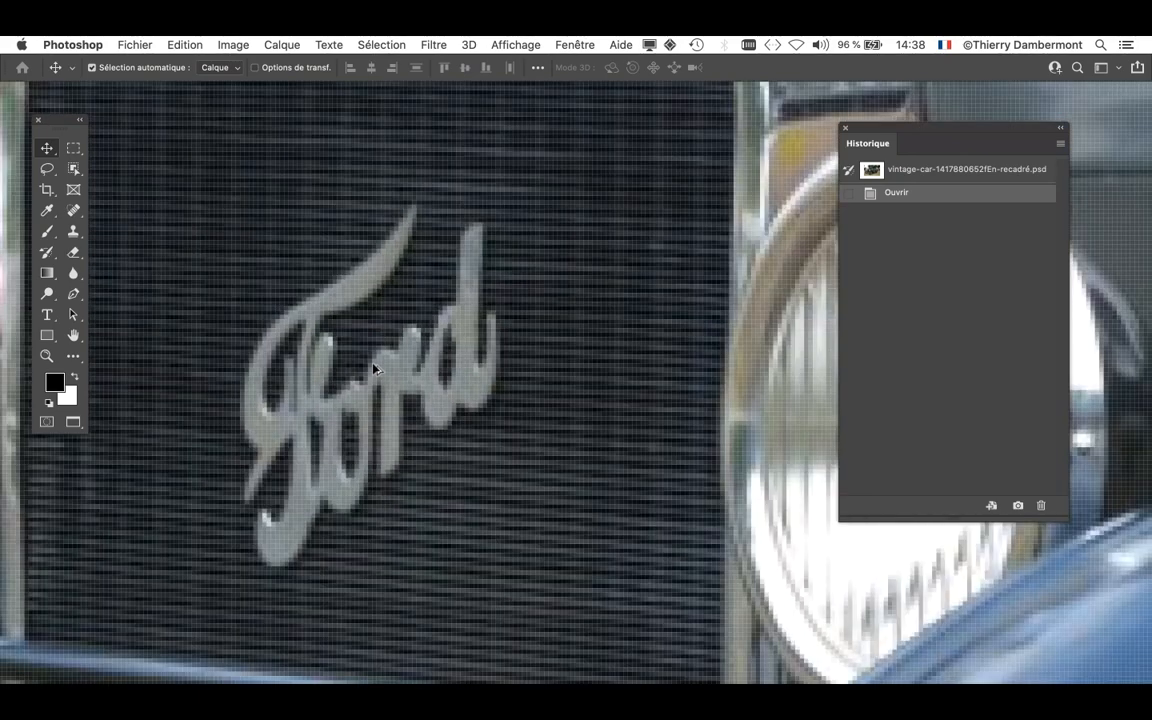
pyautogui.scroll(-4, 374, 370)
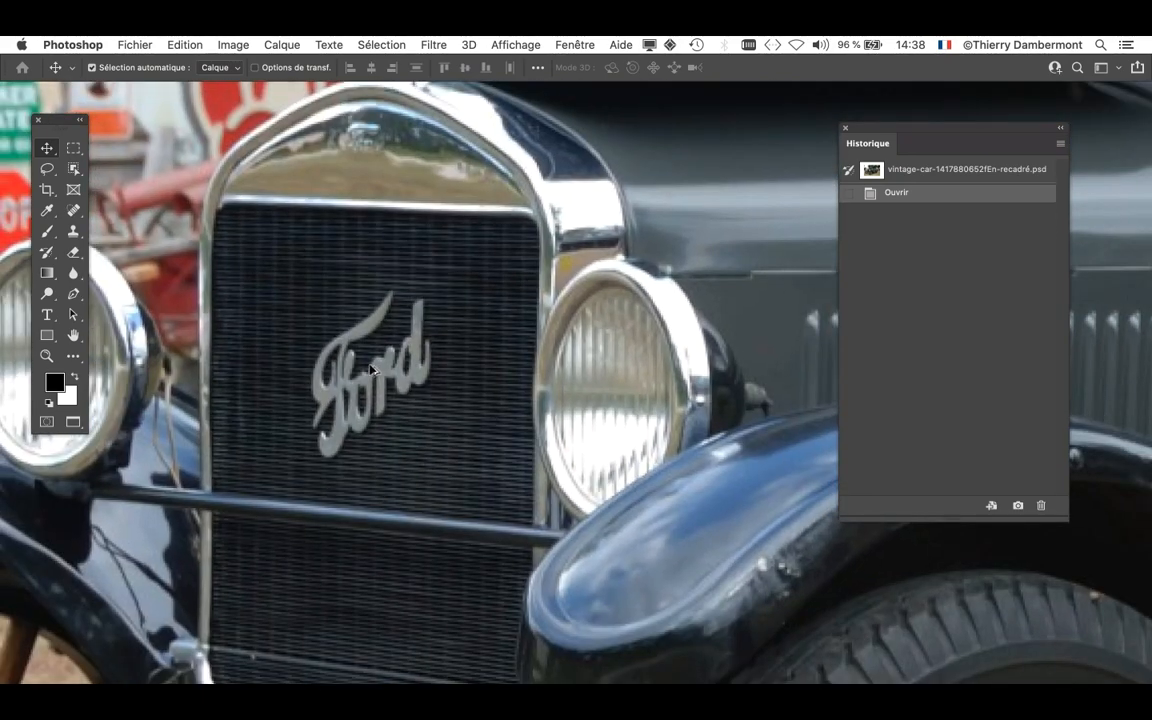
pyautogui.scroll(3, 372, 370)
pyautogui.scroll(-5, 522, 411)
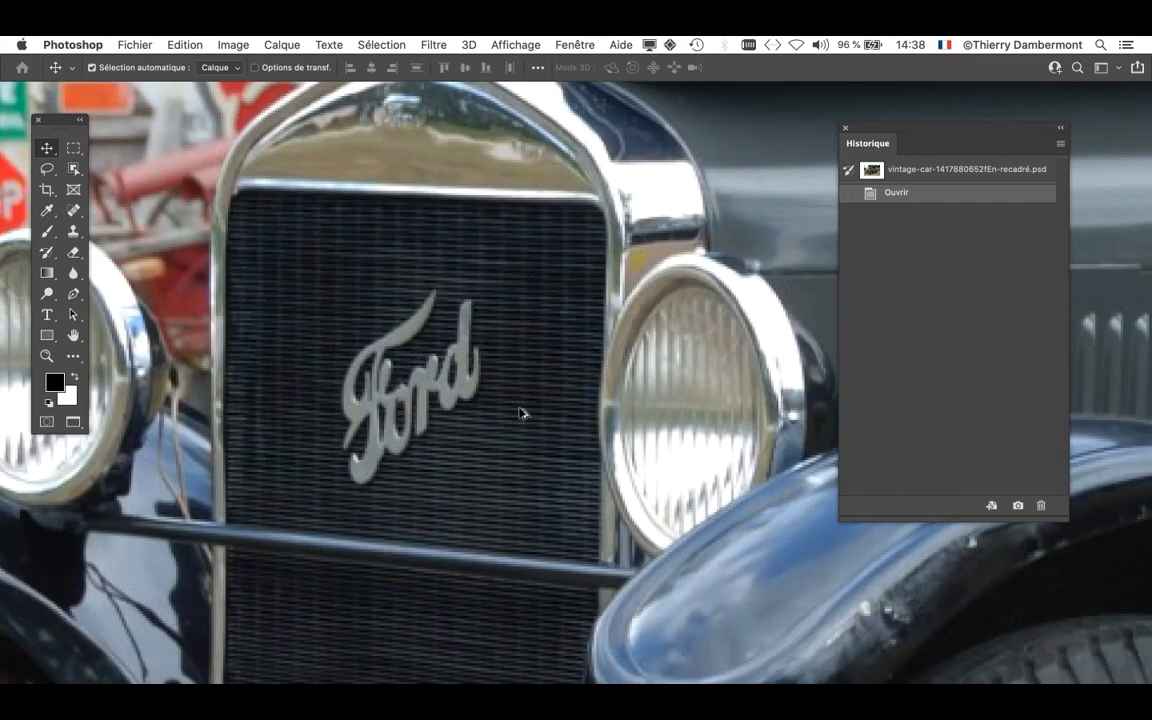
pyautogui.scroll(5, 471, 370)
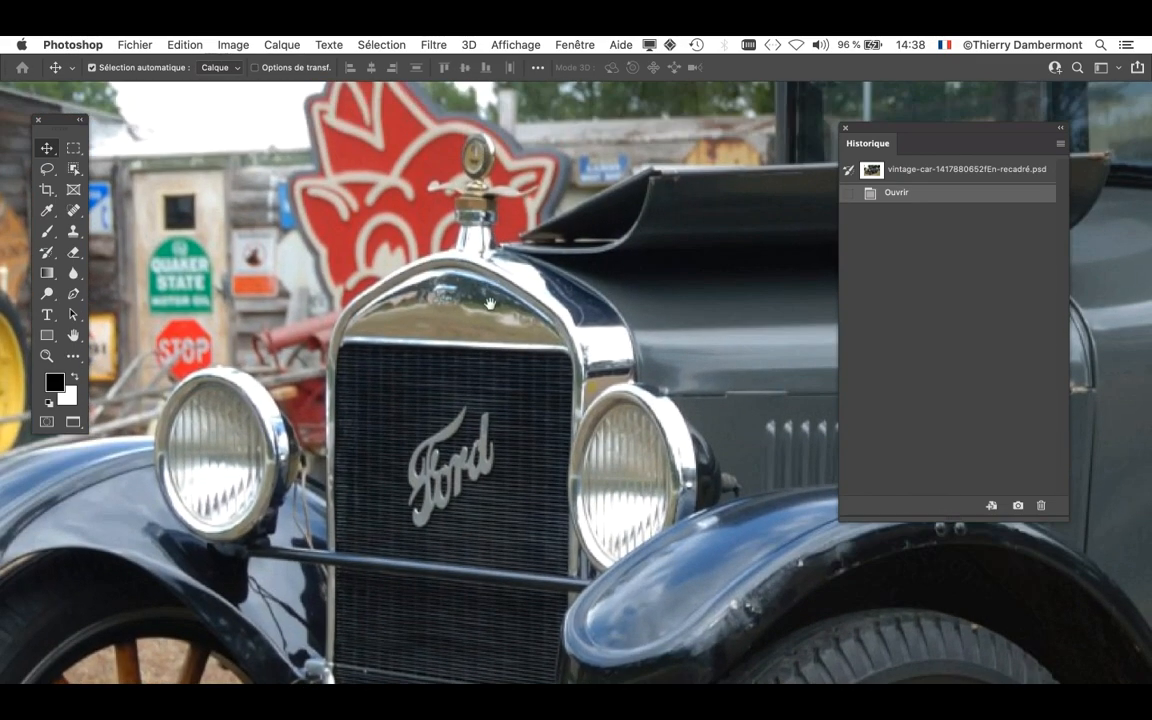
pyautogui.scroll(5, 471, 320)
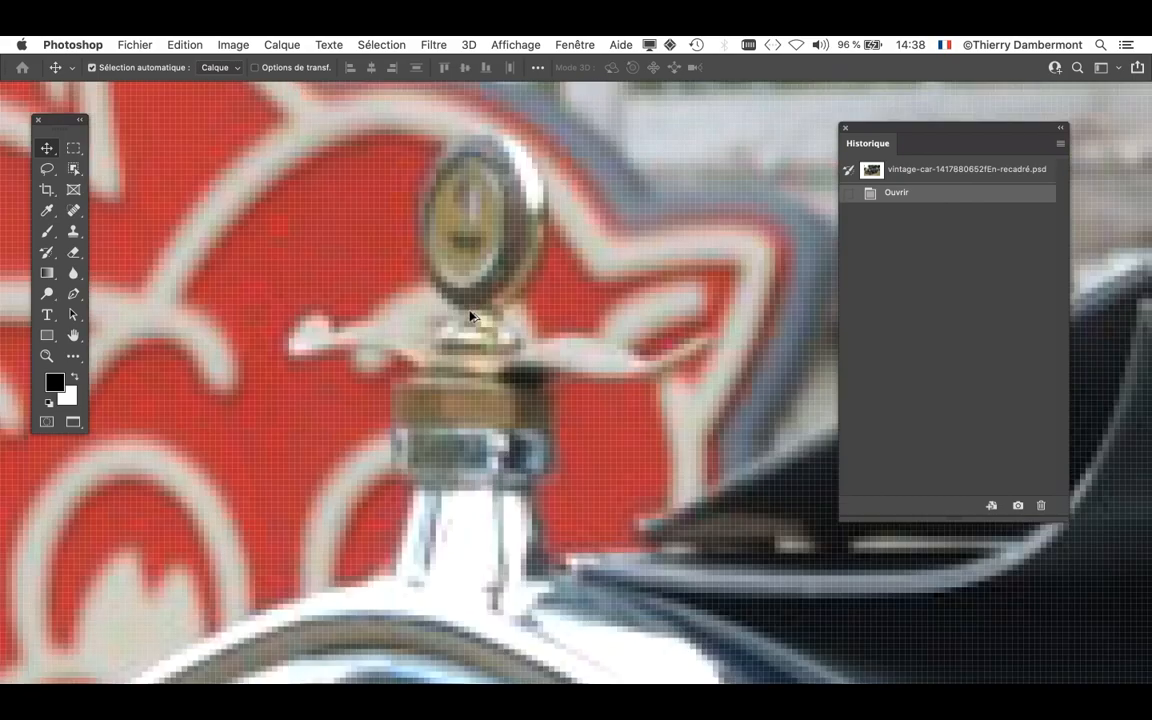
pyautogui.scroll(-5, 471, 317)
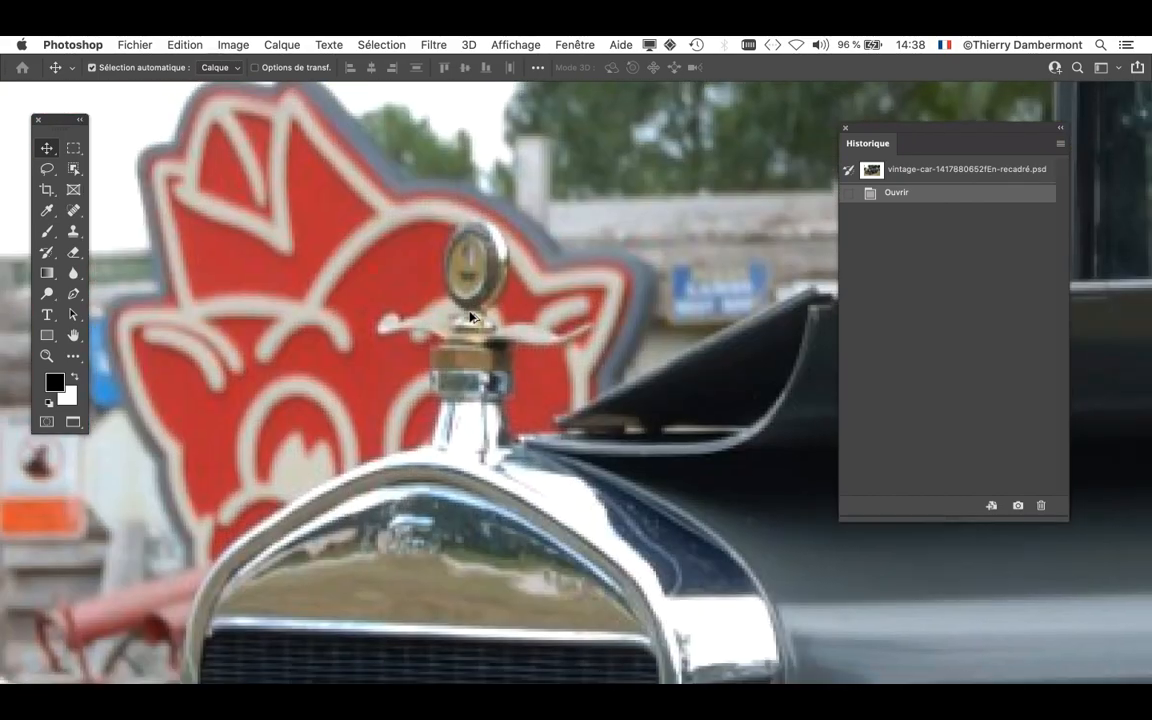
pyautogui.scroll(-6, 469, 320)
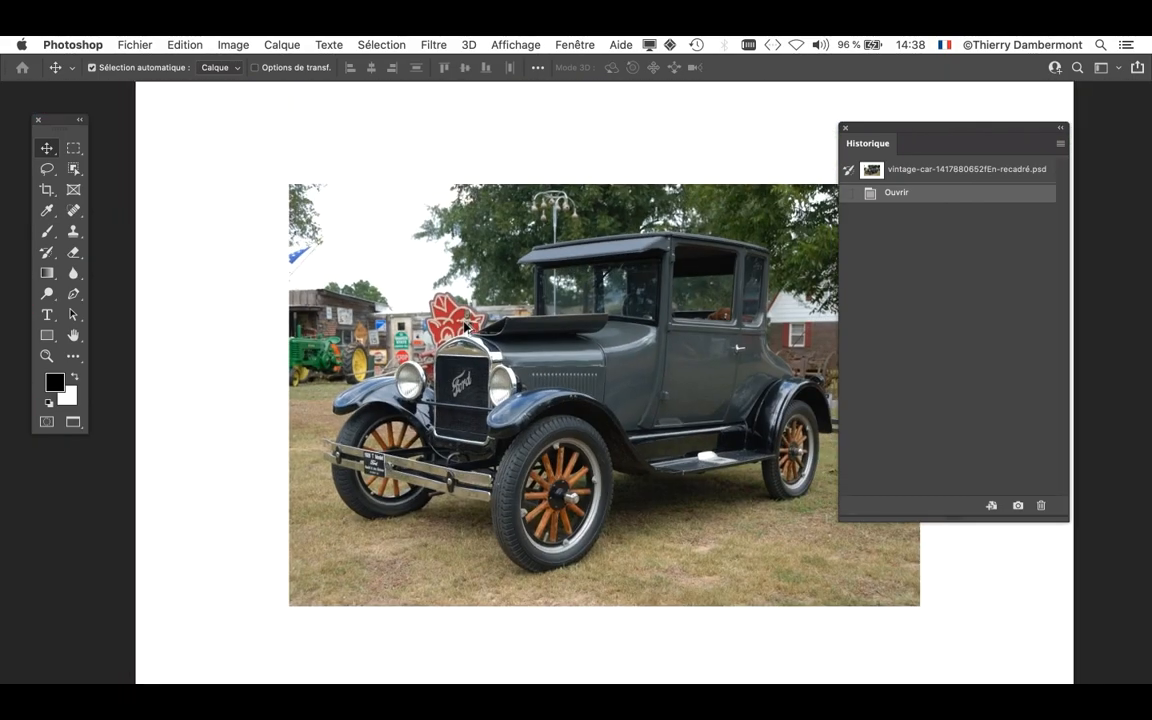
pyautogui.hscroll(5, 464, 327)
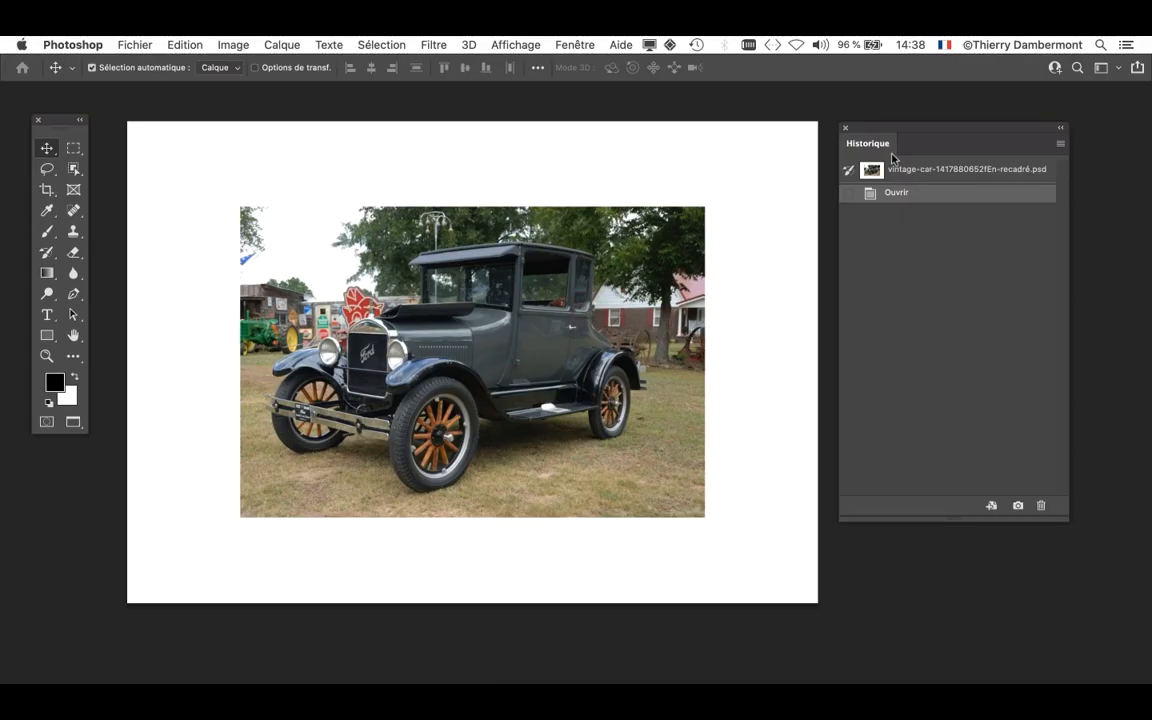
# - Move the history panel further right and recentre the Ford photo on its white-bordered canvas
pyautogui.moveTo(887, 130); pyautogui.dragTo(932, 141)
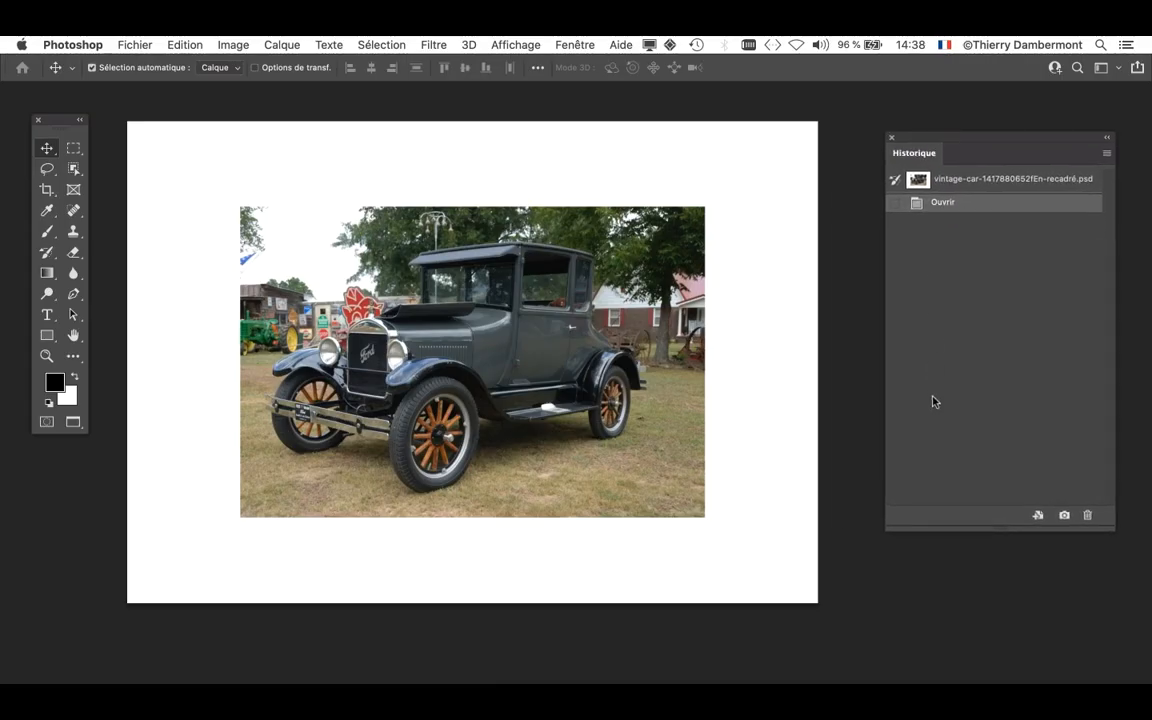
pyautogui.scroll(-2, 596, 460)
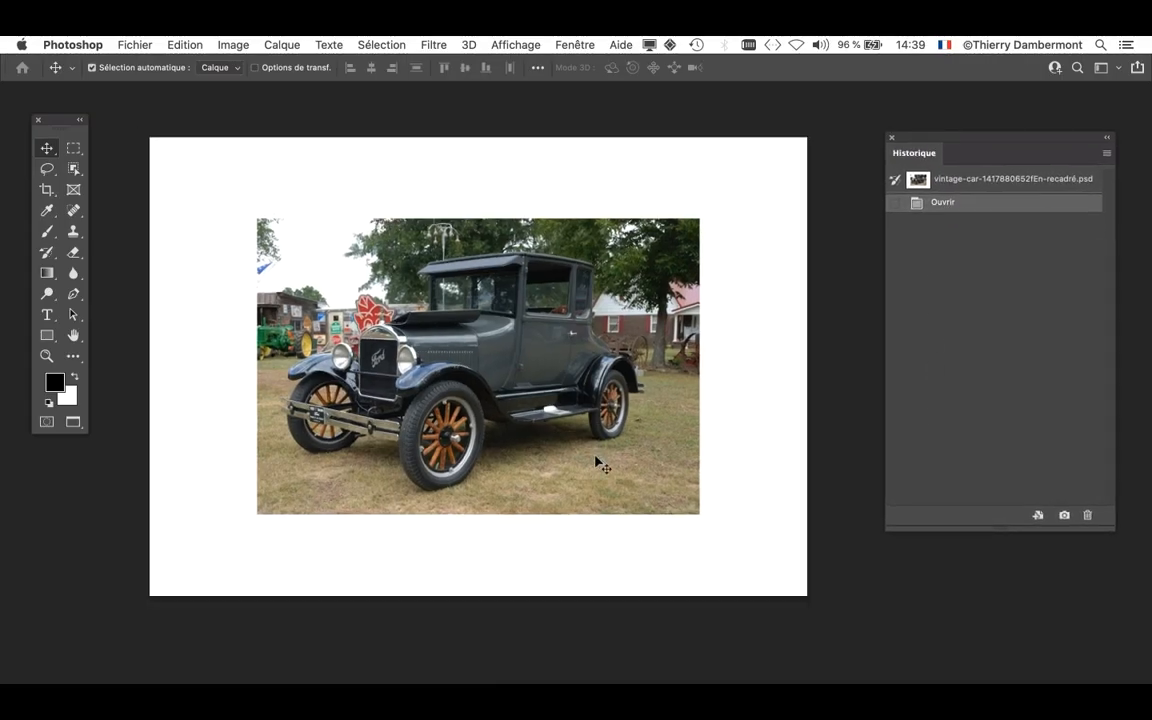
pyautogui.moveTo(563, 450); pyautogui.dragTo(542, 458)
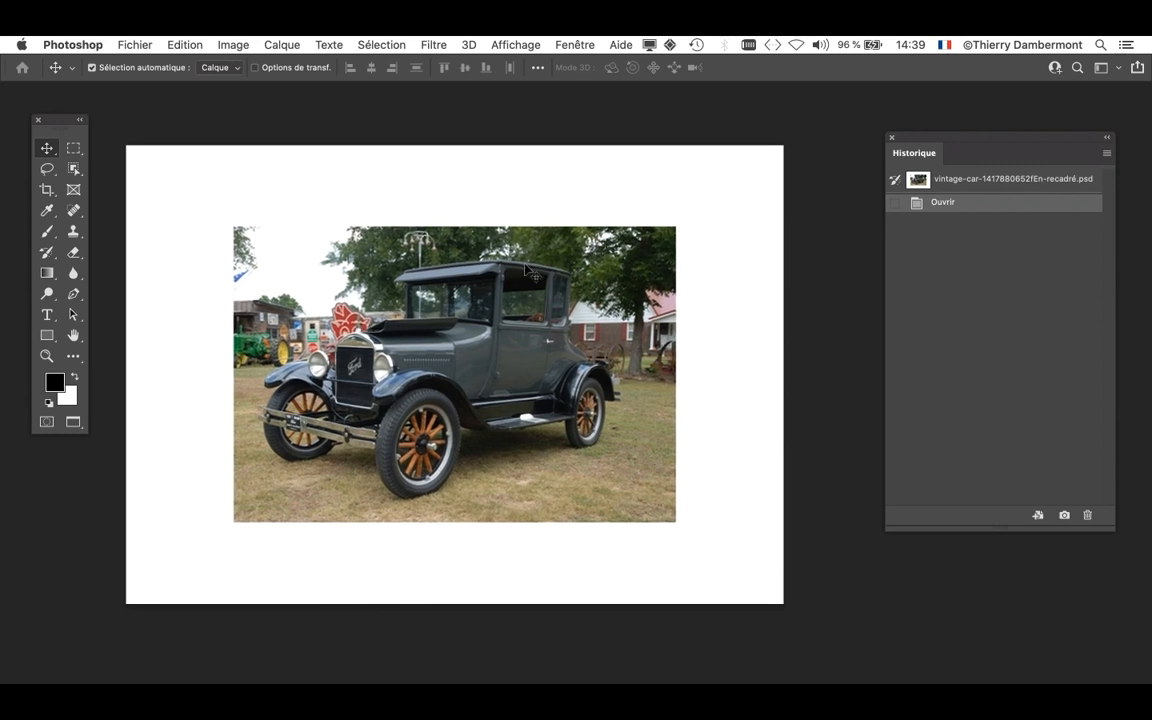
pyautogui.click(432, 44)
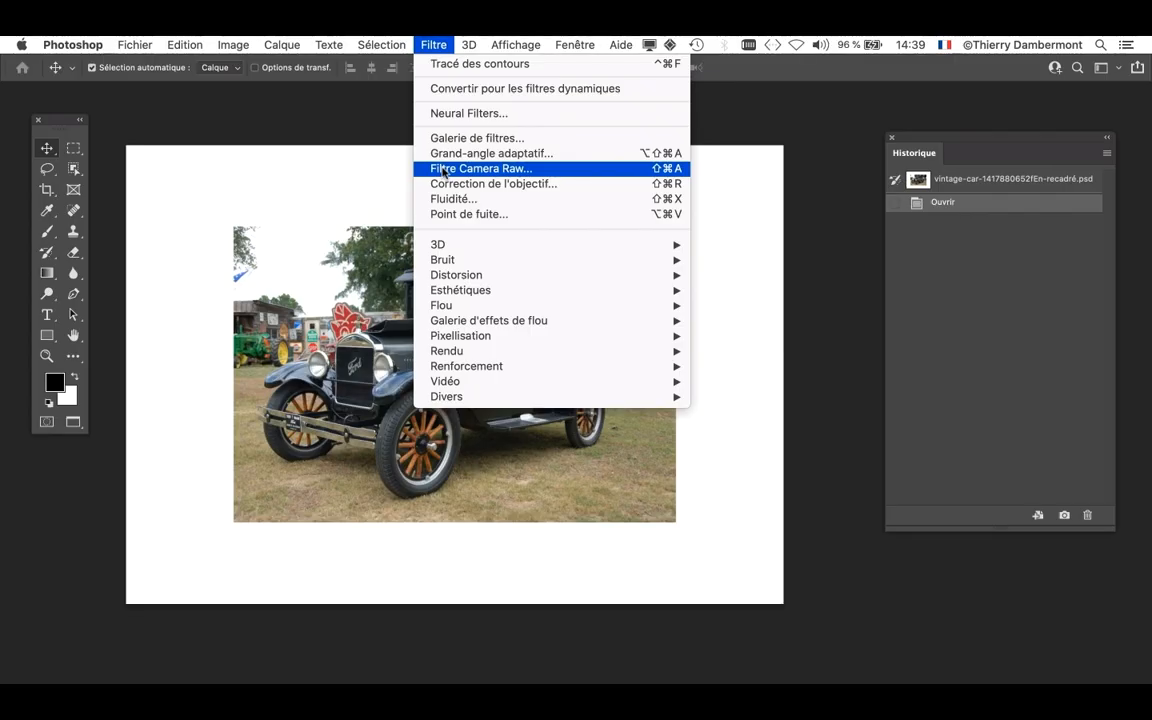
# - Apply the Esthétiques > Tracé des contours filter to turn the Ford photo into a line sketch
pyautogui.moveTo(476, 290)
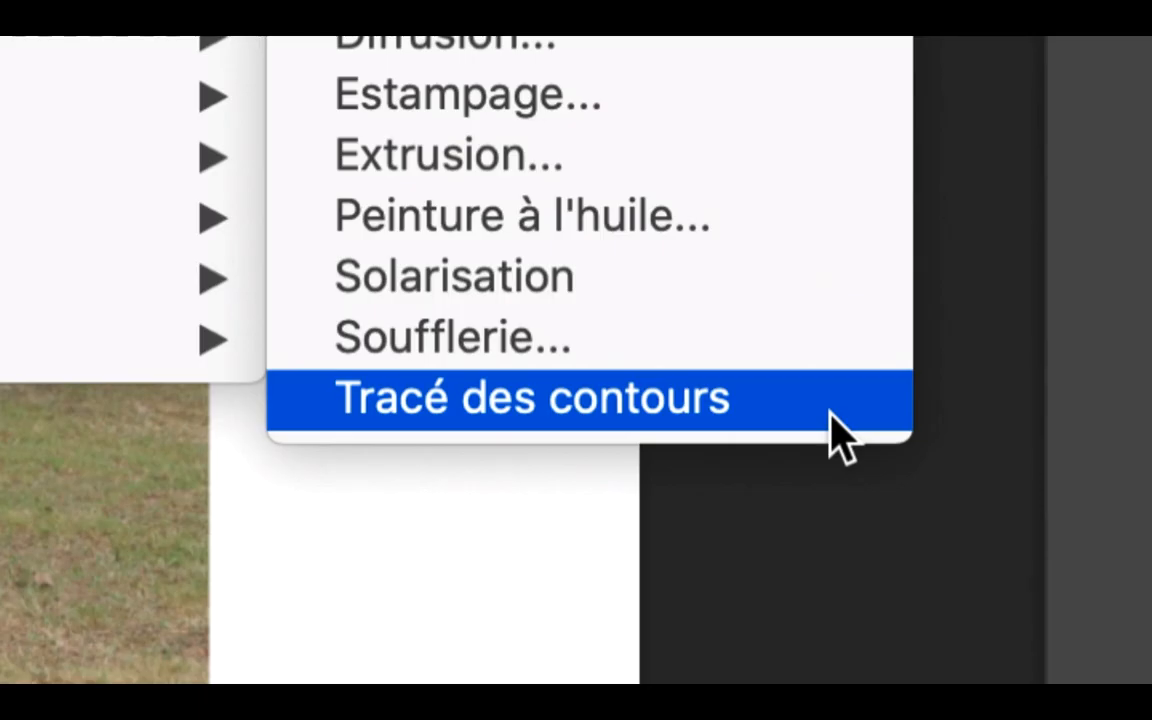
pyautogui.click(832, 415)
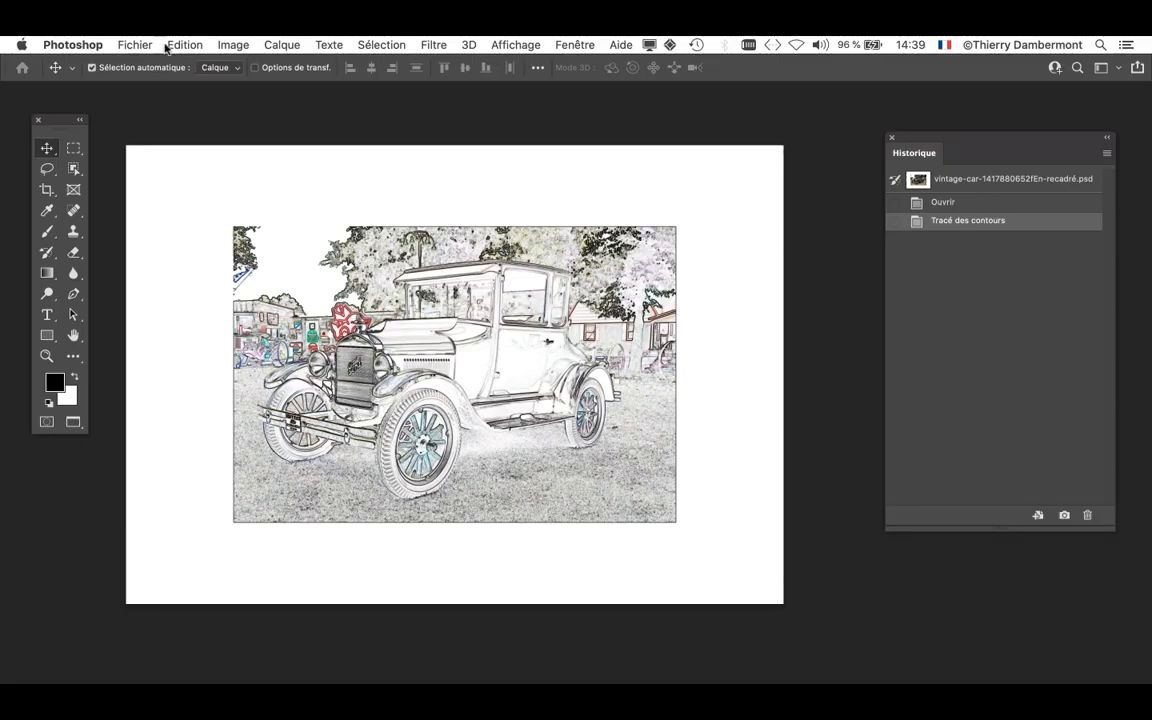
pyautogui.click(135, 44)
# - Create a new blank 16 × 12 cm document, Sans titre-1, and shorten and reposition the history panel
pyautogui.click(151, 65)
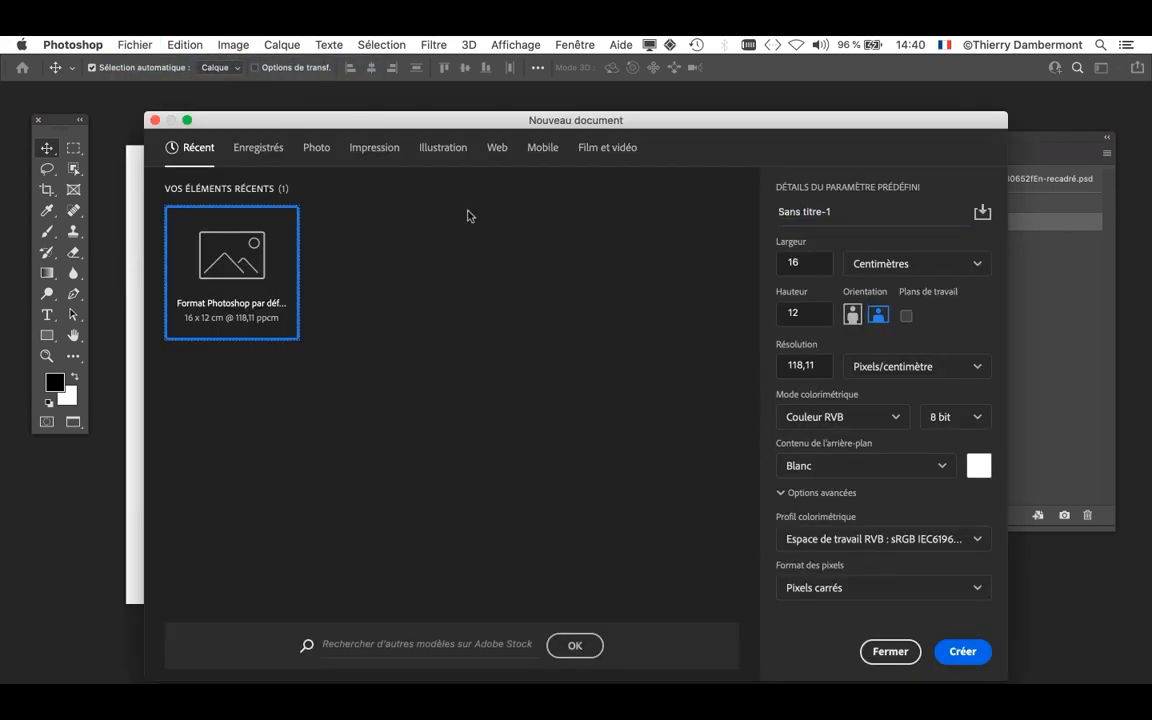
pyautogui.click(975, 657)
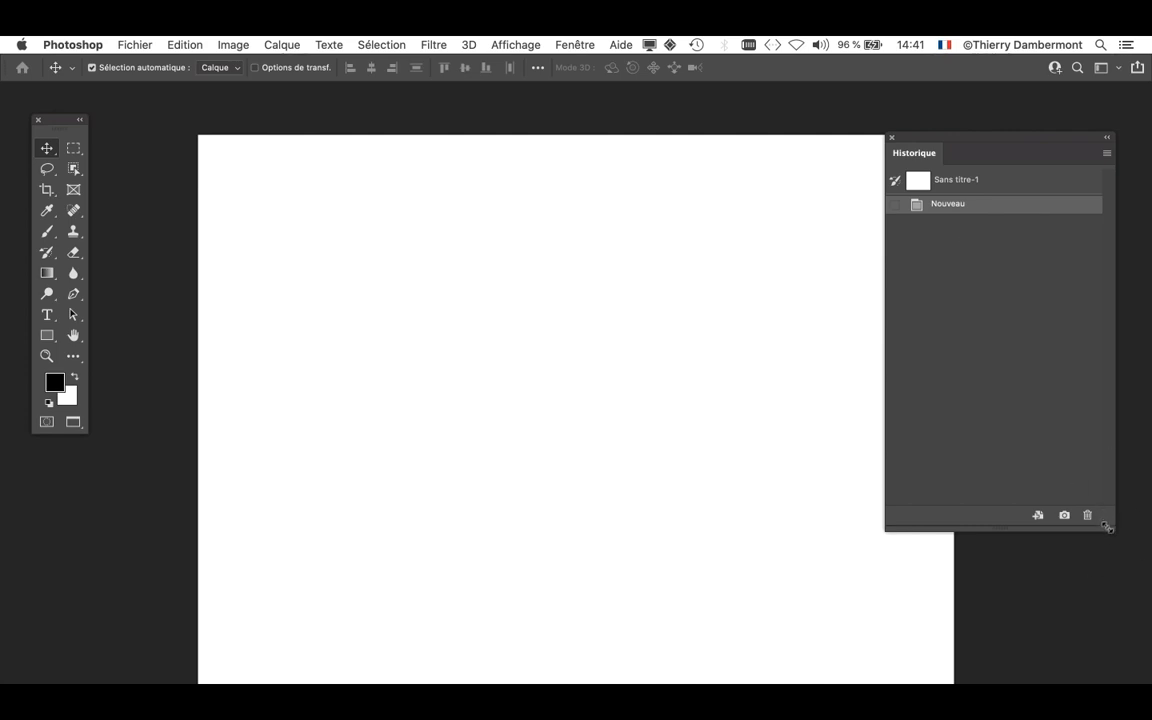
pyautogui.moveTo(1105, 523); pyautogui.dragTo(1080, 335)
pyautogui.moveTo(915, 152); pyautogui.dragTo(80, 535)
pyautogui.click(575, 44)
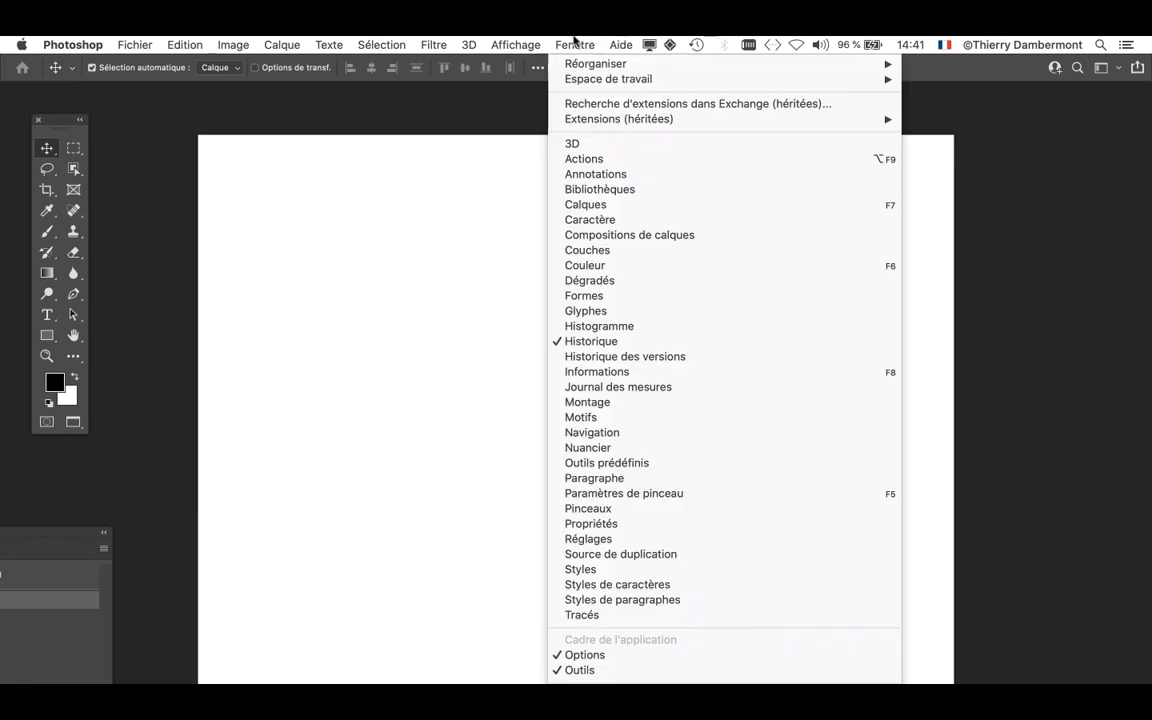
# - Show the Layers panel, add a new empty layer Calque 1, and move the panel off the canvas
pyautogui.click(620, 206)
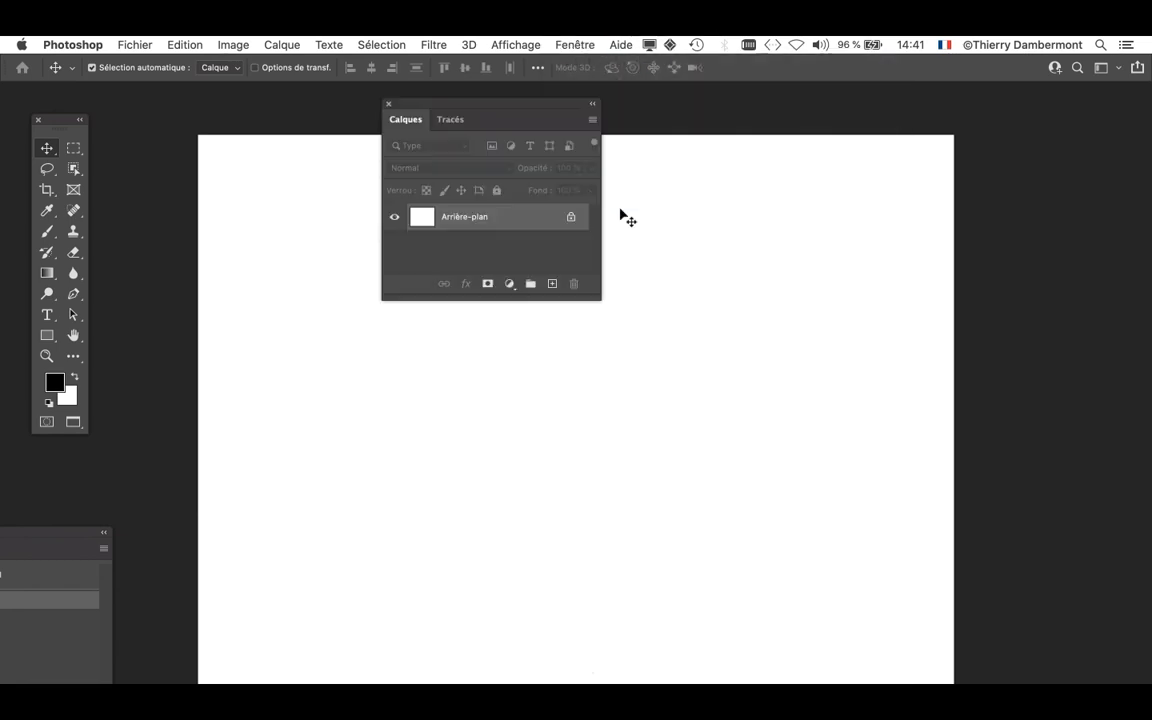
pyautogui.click(552, 284)
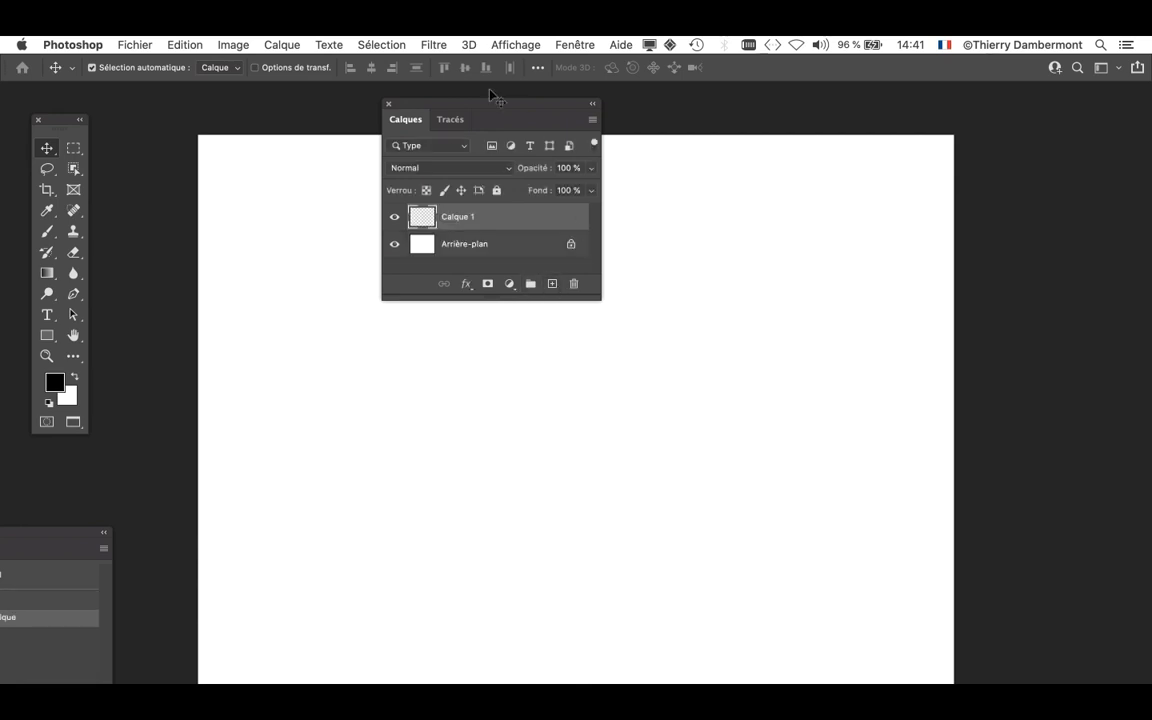
pyautogui.moveTo(462, 110); pyautogui.dragTo(994, 247)
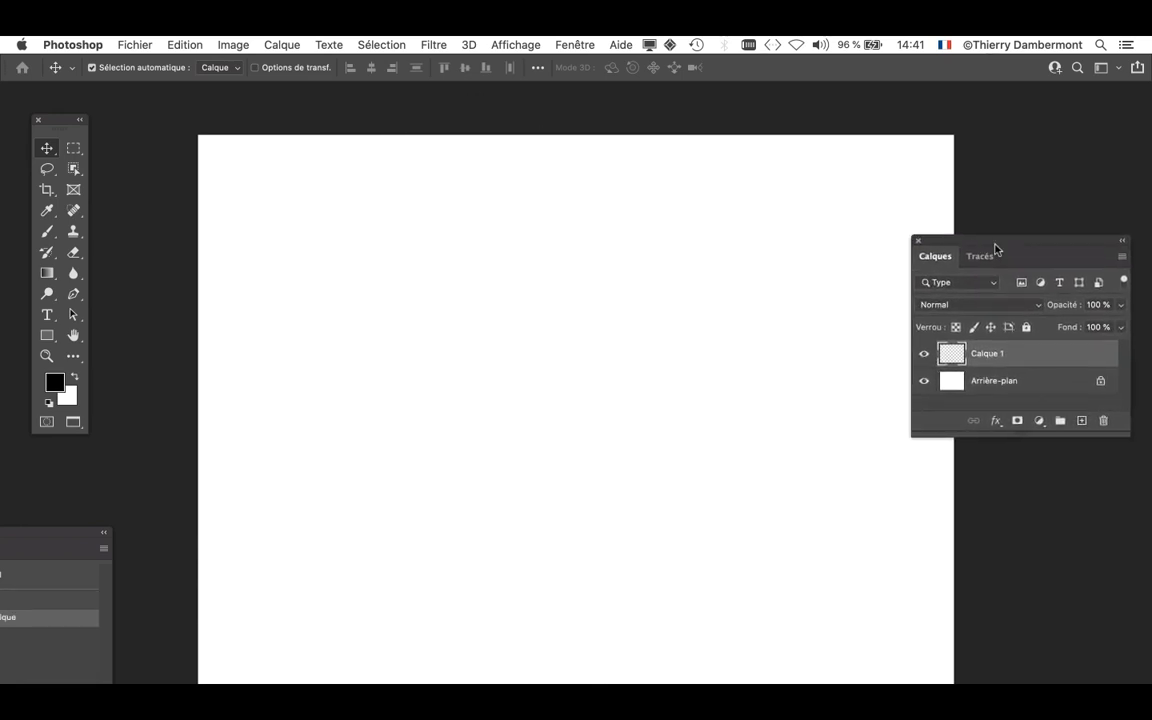
# - Draw a circular elliptical selection, fill it with saturated pink, then deselect
pyautogui.click(74, 149)
pyautogui.click(165, 161)
pyautogui.moveTo(514, 354); pyautogui.dragTo(651, 442)
pyautogui.hotkey('shift', 'BackSpace')
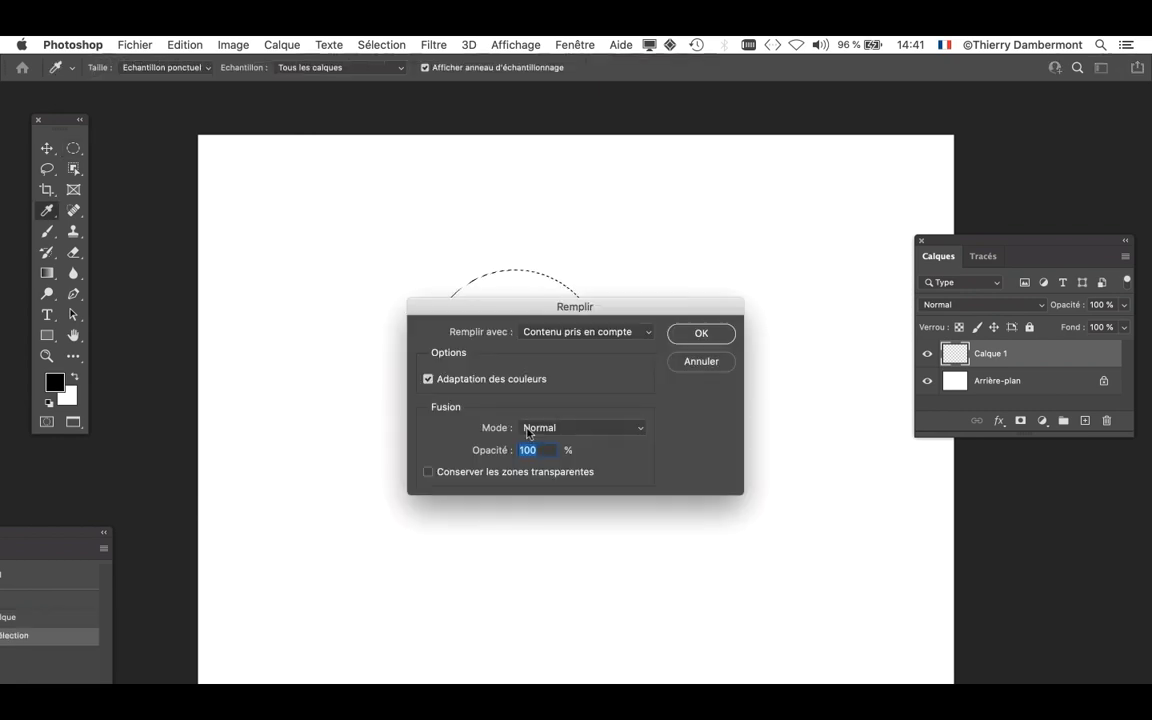
pyautogui.click(600, 332)
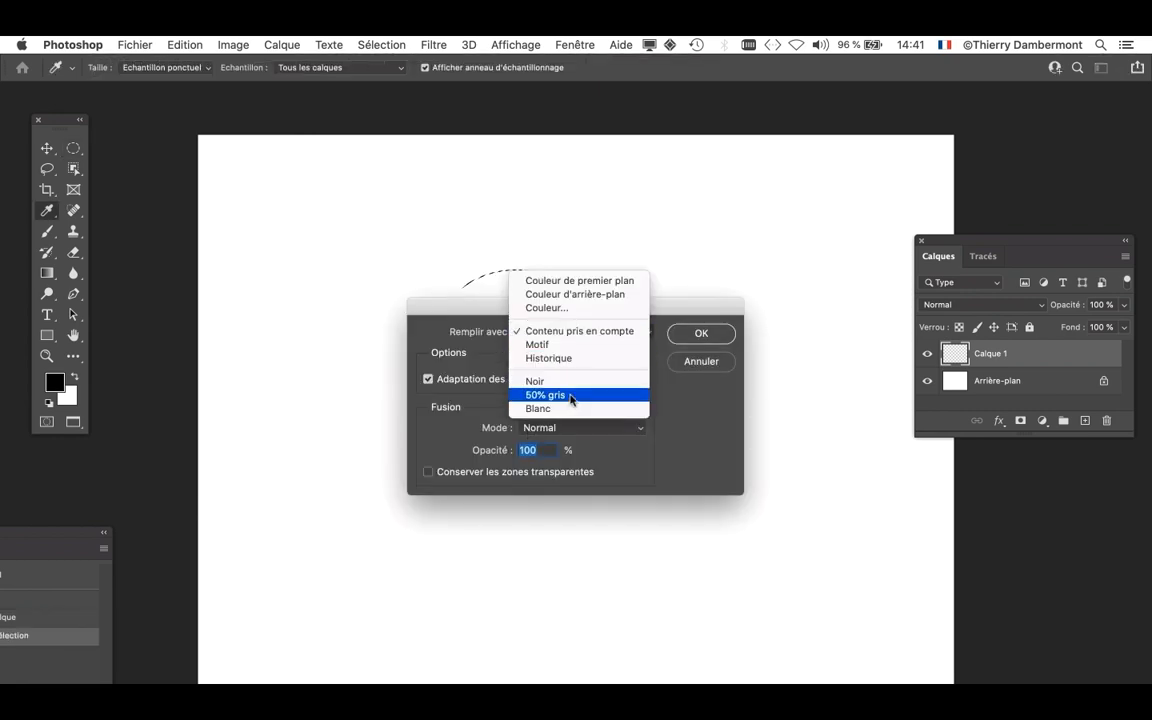
pyautogui.click(600, 308)
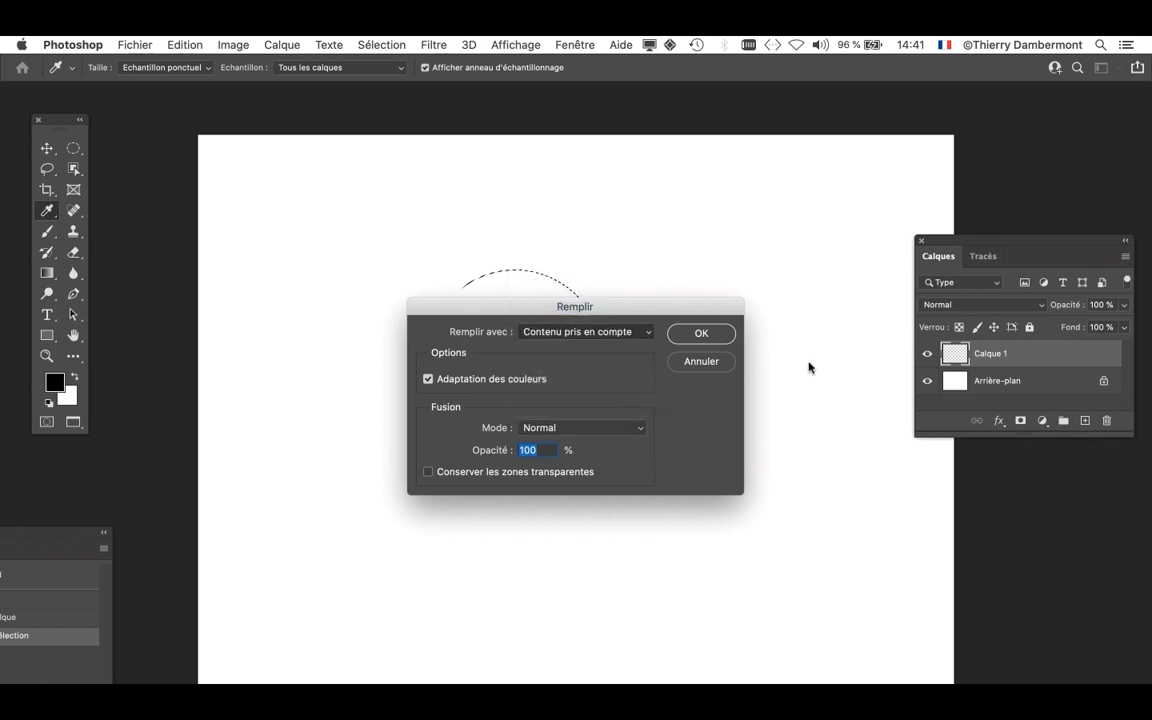
pyautogui.click(570, 309)
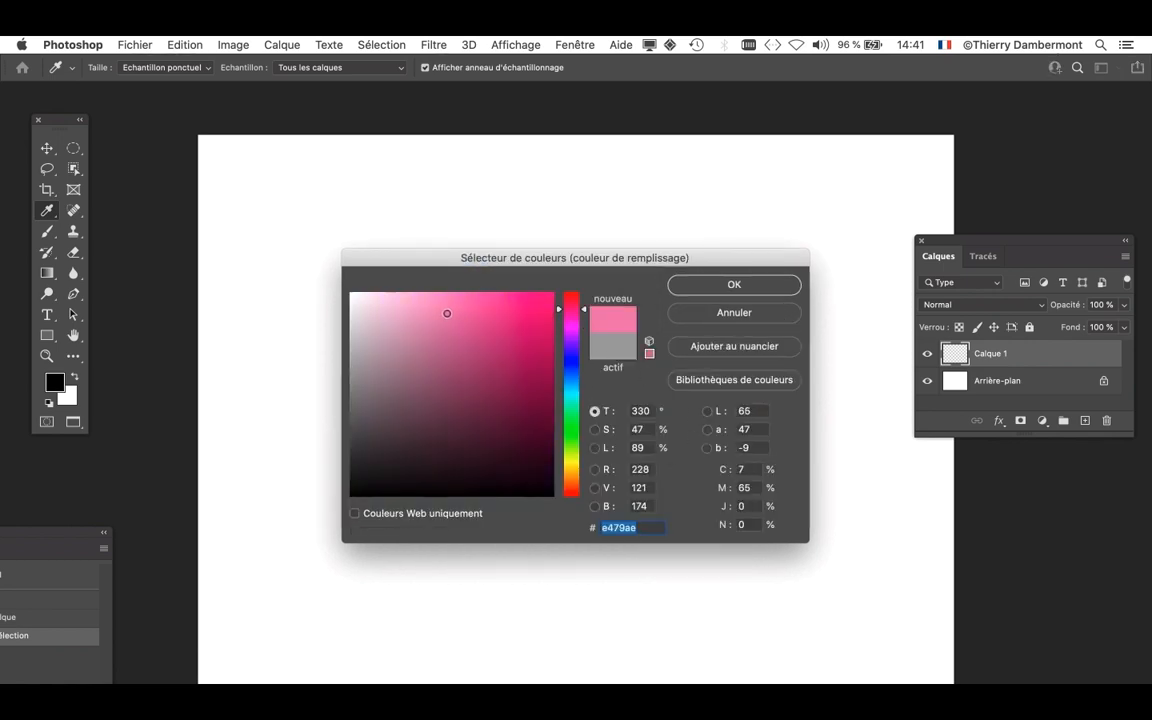
pyautogui.moveTo(447, 314); pyautogui.dragTo(617, 307)
pyautogui.click(672, 283)
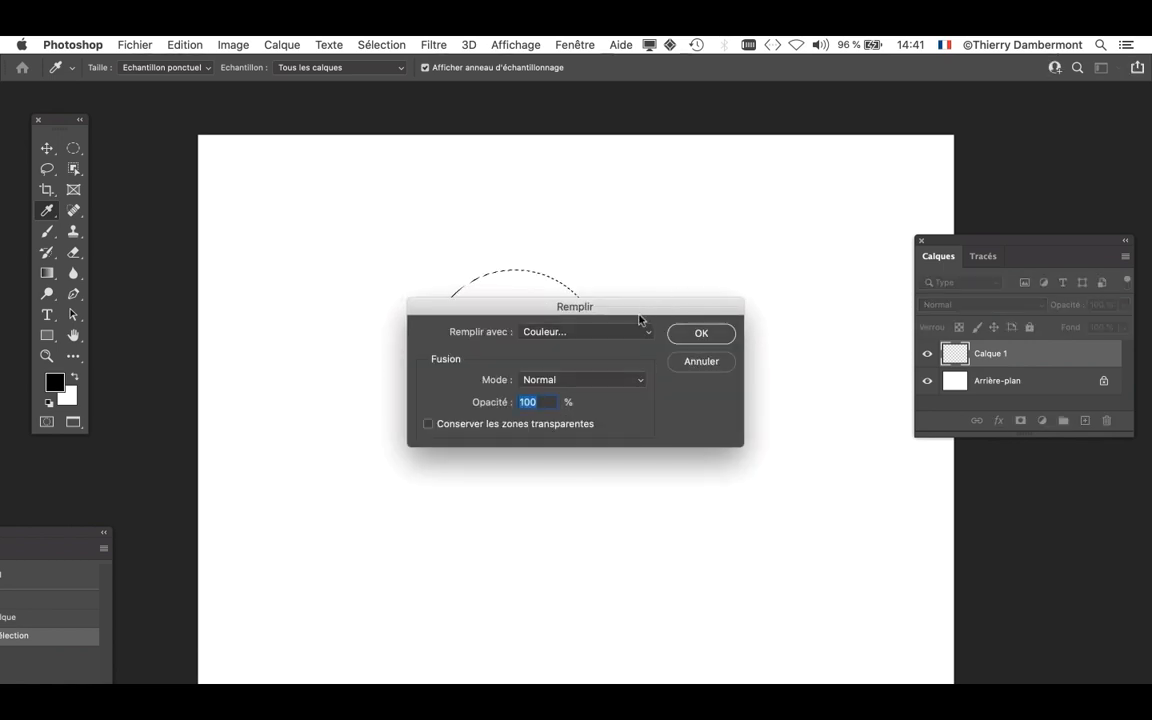
pyautogui.click(674, 335)
pyautogui.press('super+d')
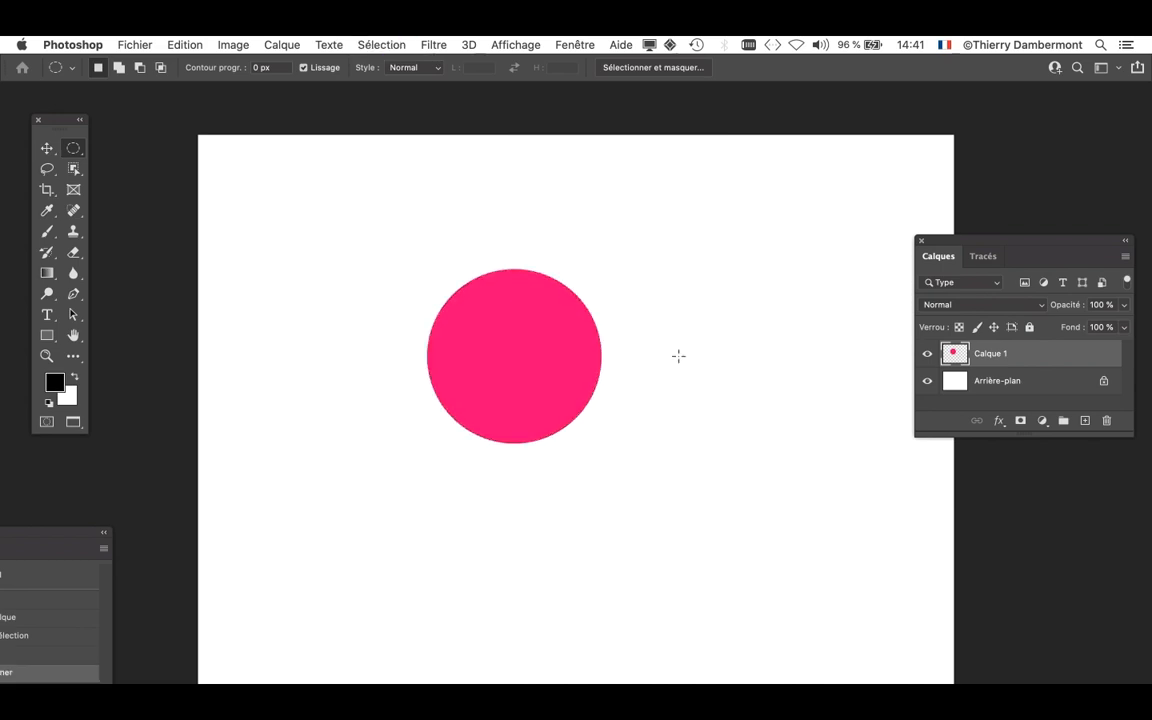
# - Enlarge the Layers panel, zoom in on the circle, duplicate Calque 1, then delete the Calque 1 copie layer
pyautogui.moveTo(1012, 252); pyautogui.dragTo(869, 188)
pyautogui.scroll(5, 507, 383)
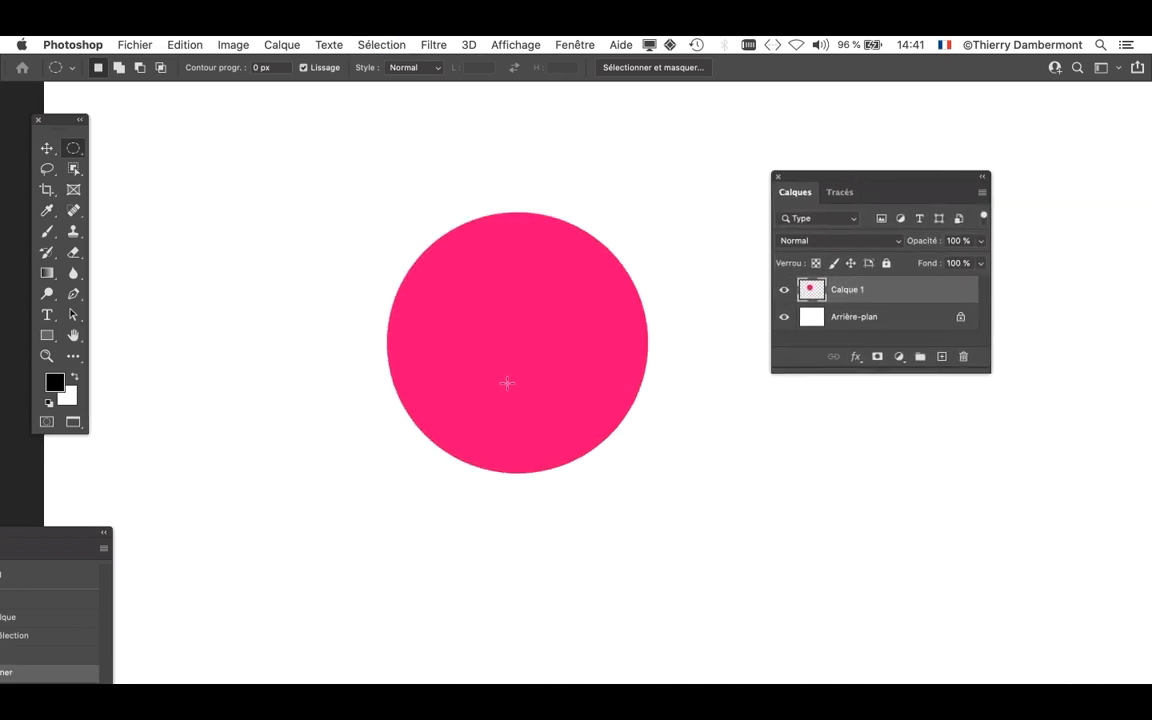
pyautogui.scroll(1, 507, 383)
pyautogui.scroll(1, 519, 380)
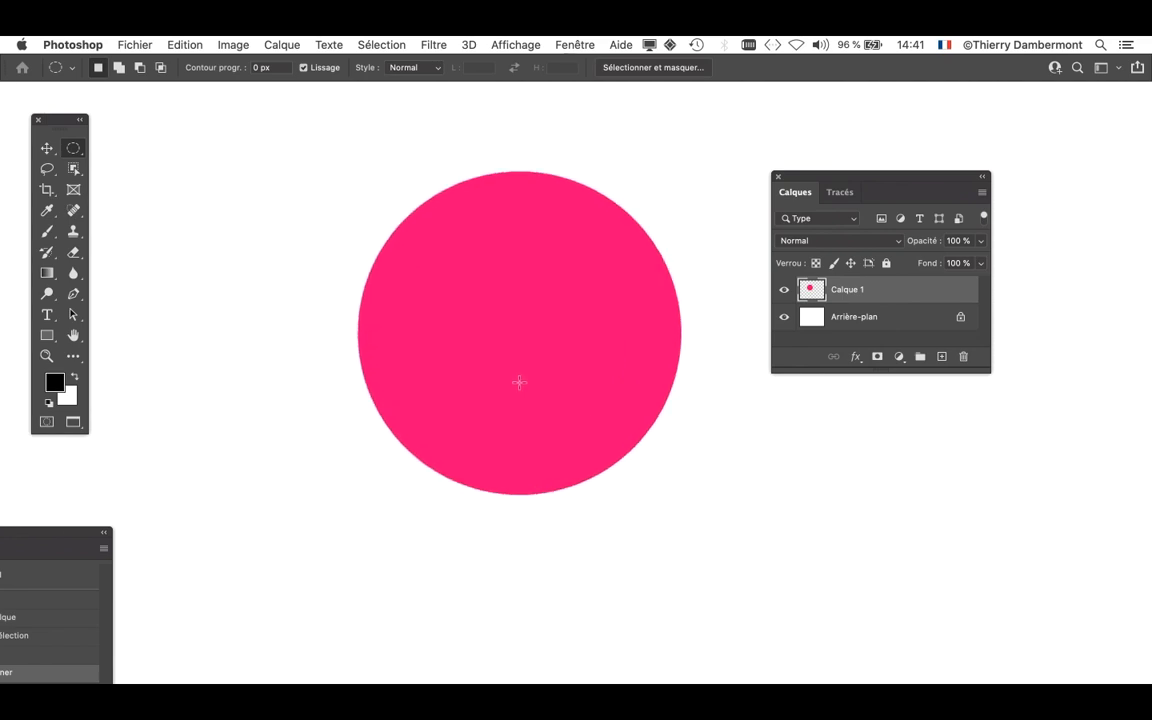
pyautogui.moveTo(617, 375); pyautogui.dragTo(518, 389)
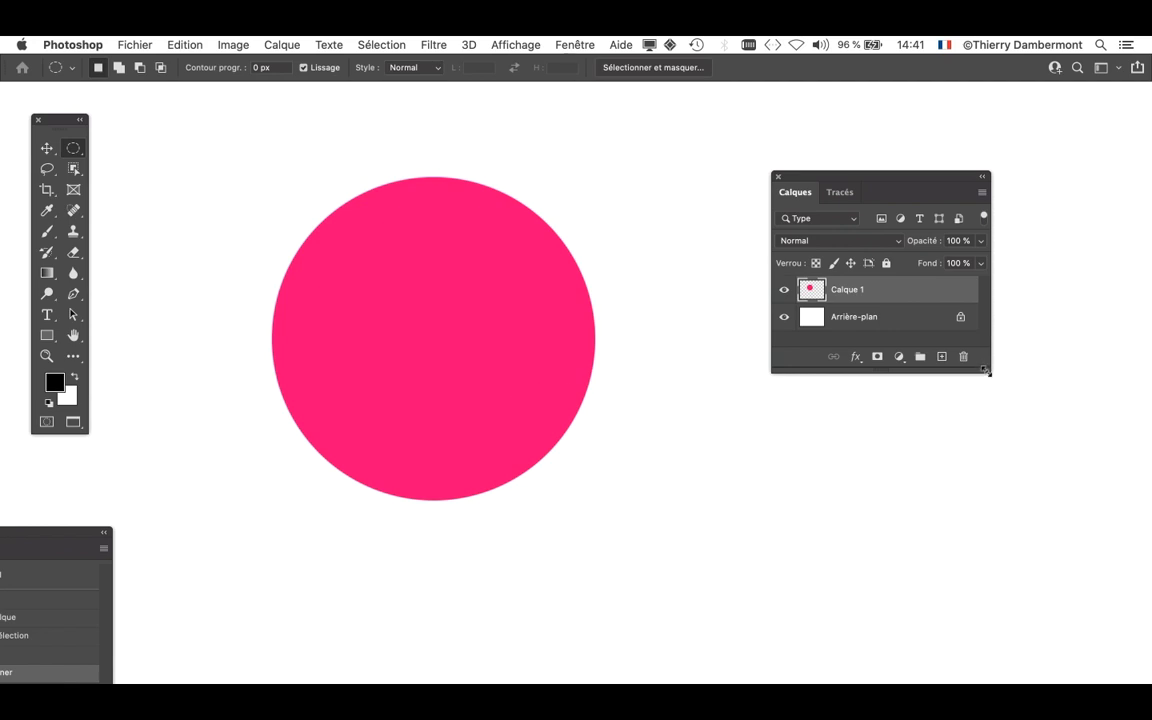
pyautogui.moveTo(988, 372); pyautogui.dragTo(975, 410)
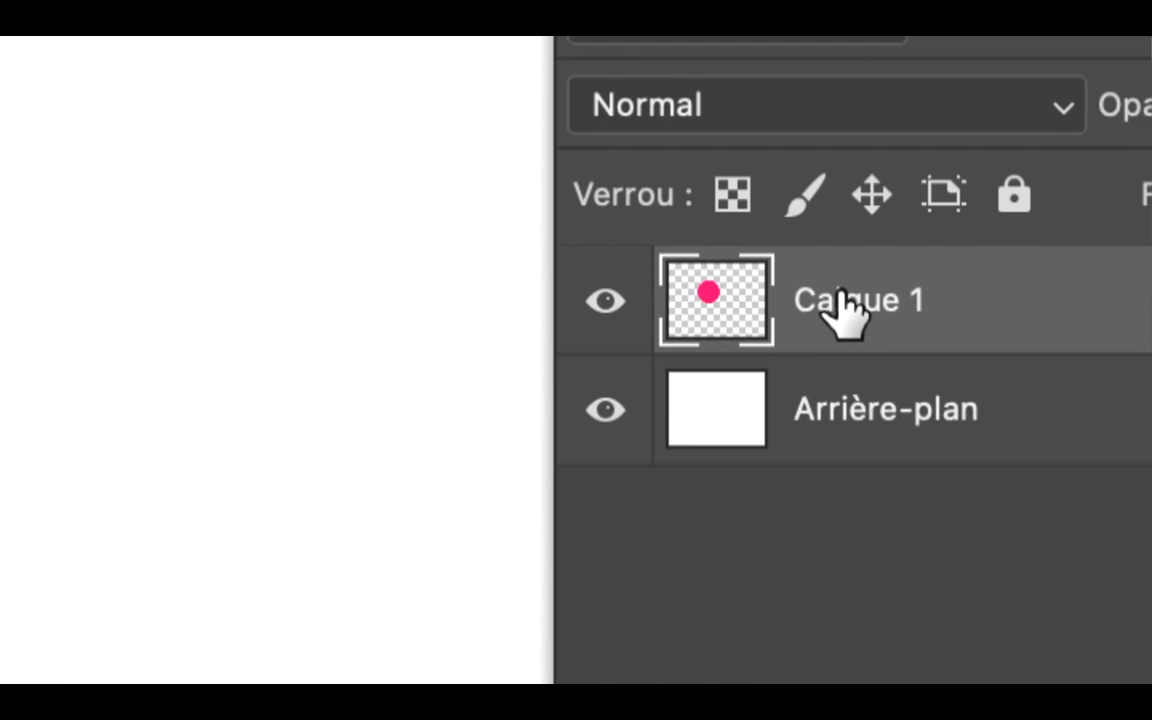
pyautogui.moveTo(845, 310); pyautogui.dragTo(925, 390)
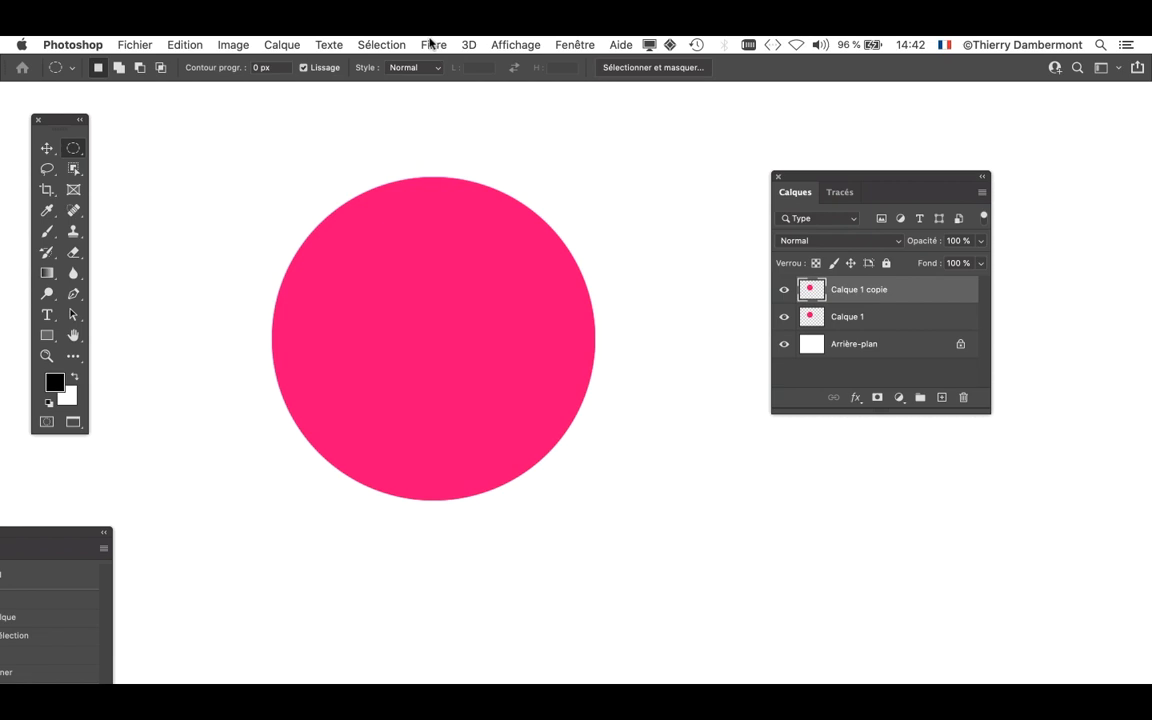
pyautogui.moveTo(859, 290); pyautogui.dragTo(969, 403)
# - Flatten the image and duplicate the Arrière-plan layer as Arrière-plan copie
pyautogui.click(282, 44)
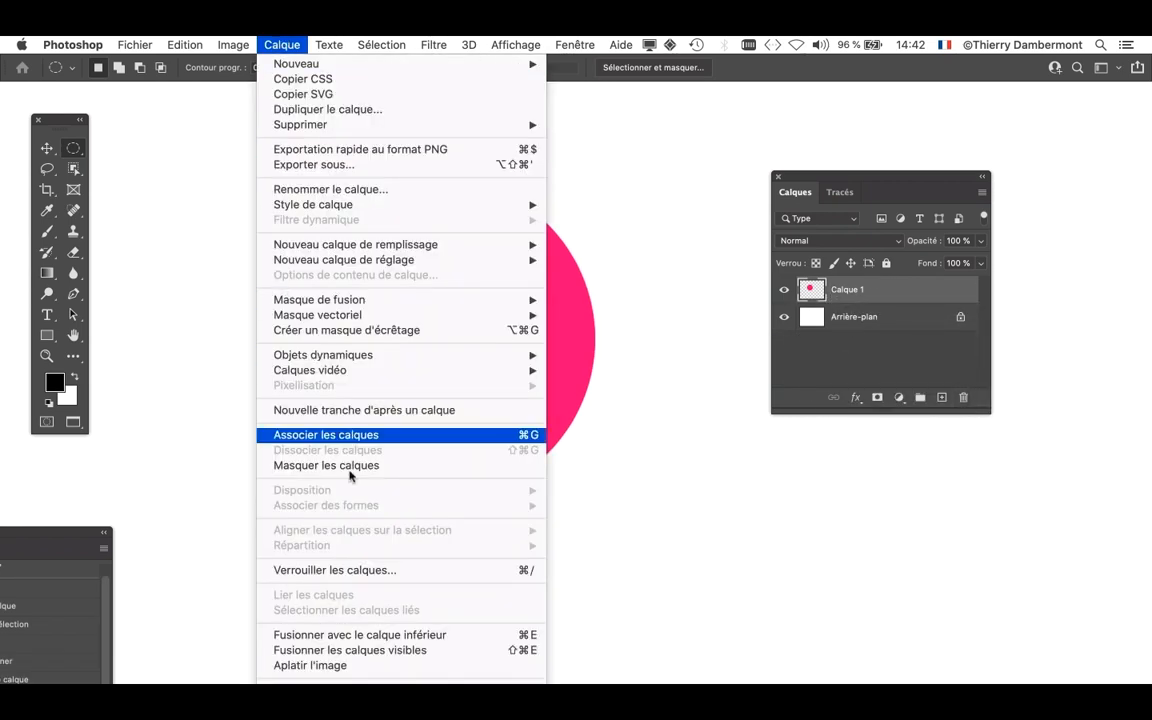
pyautogui.click(380, 666)
pyautogui.moveTo(808, 296); pyautogui.dragTo(948, 404)
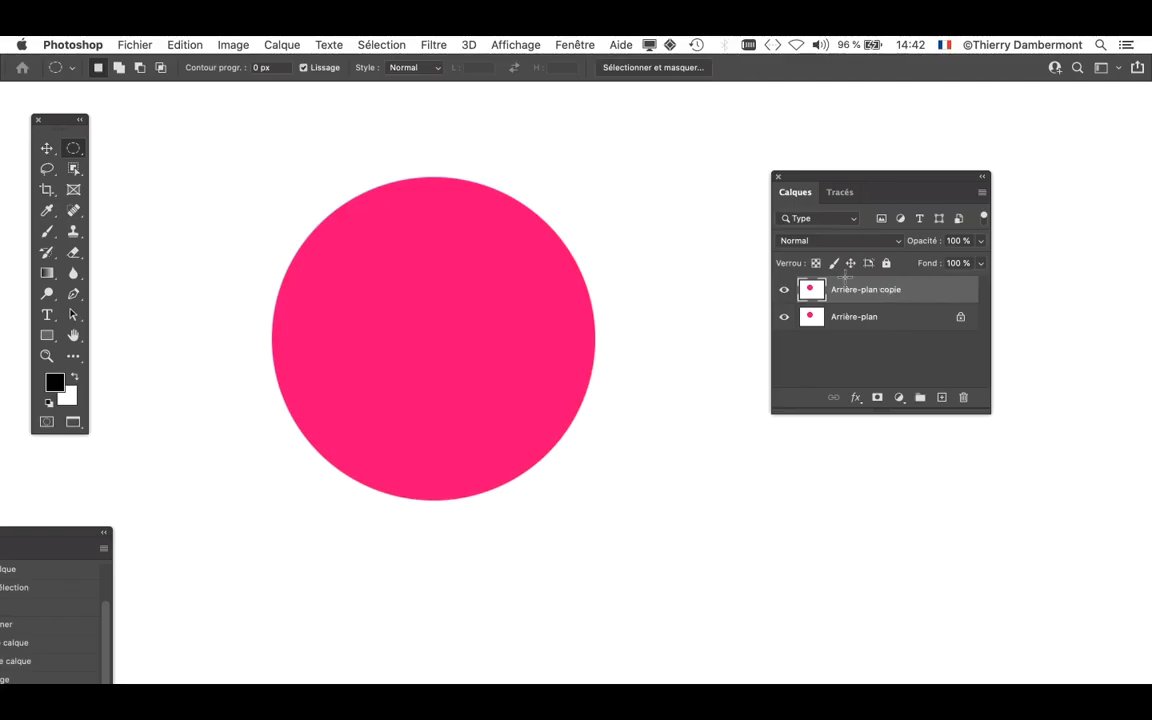
# - Blur Arrière-plan copie with a Gaussian blur of 4,8-pixel radius to soften the pink circle
pyautogui.click(433, 45)
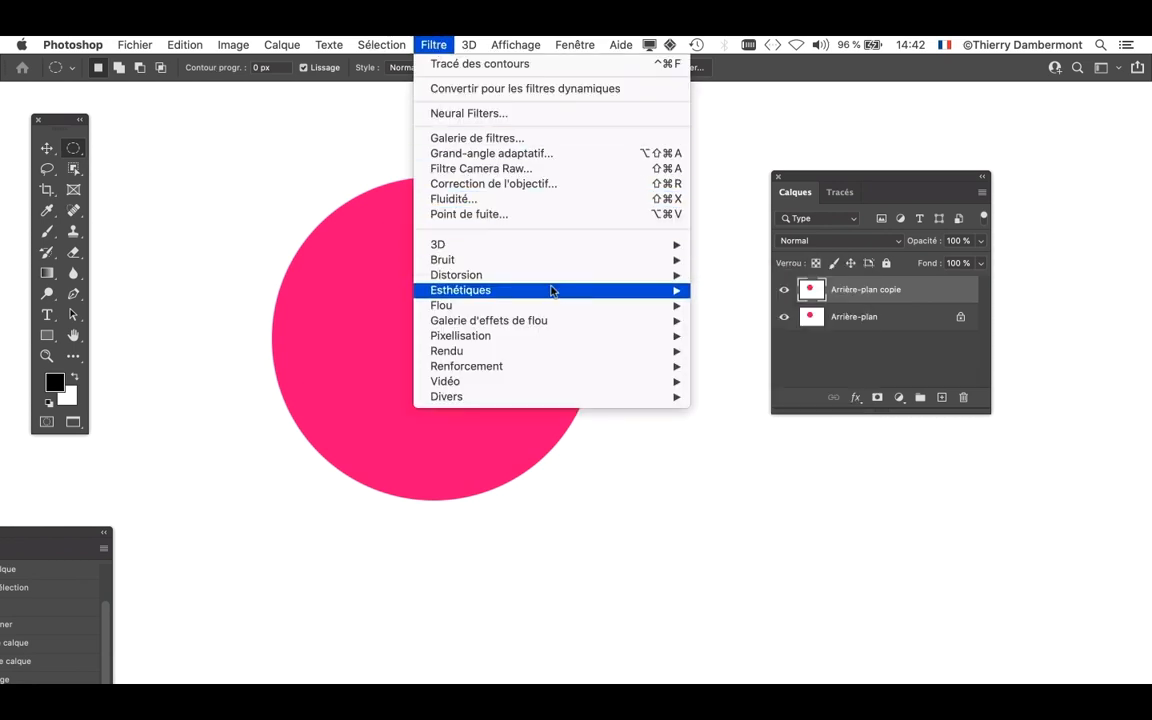
pyautogui.moveTo(551, 290)
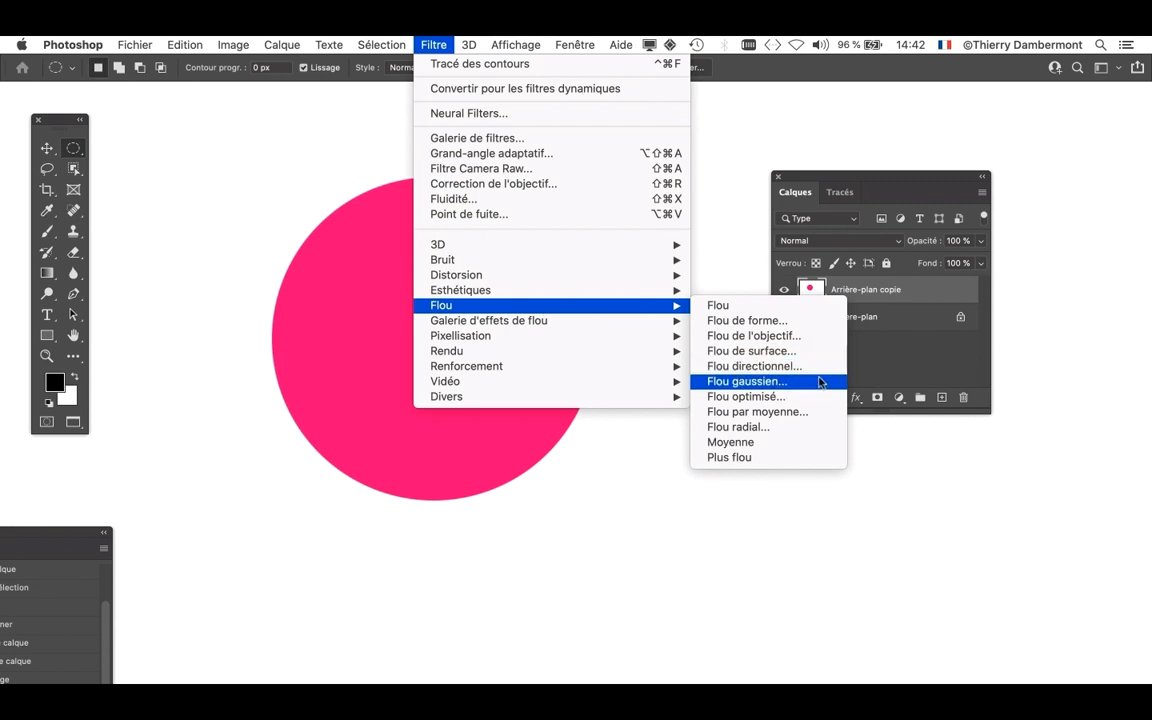
pyautogui.press('Escape')
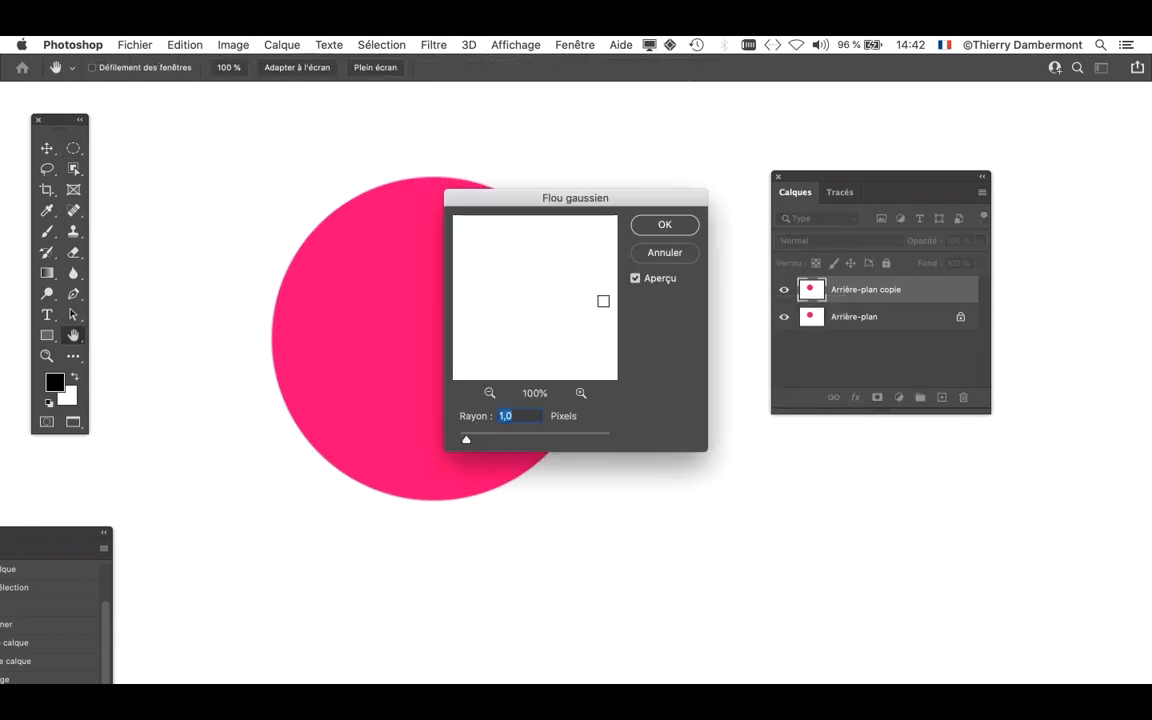
pyautogui.moveTo(524, 197); pyautogui.dragTo(705, 48)
pyautogui.moveTo(642, 305); pyautogui.dragTo(675, 308)
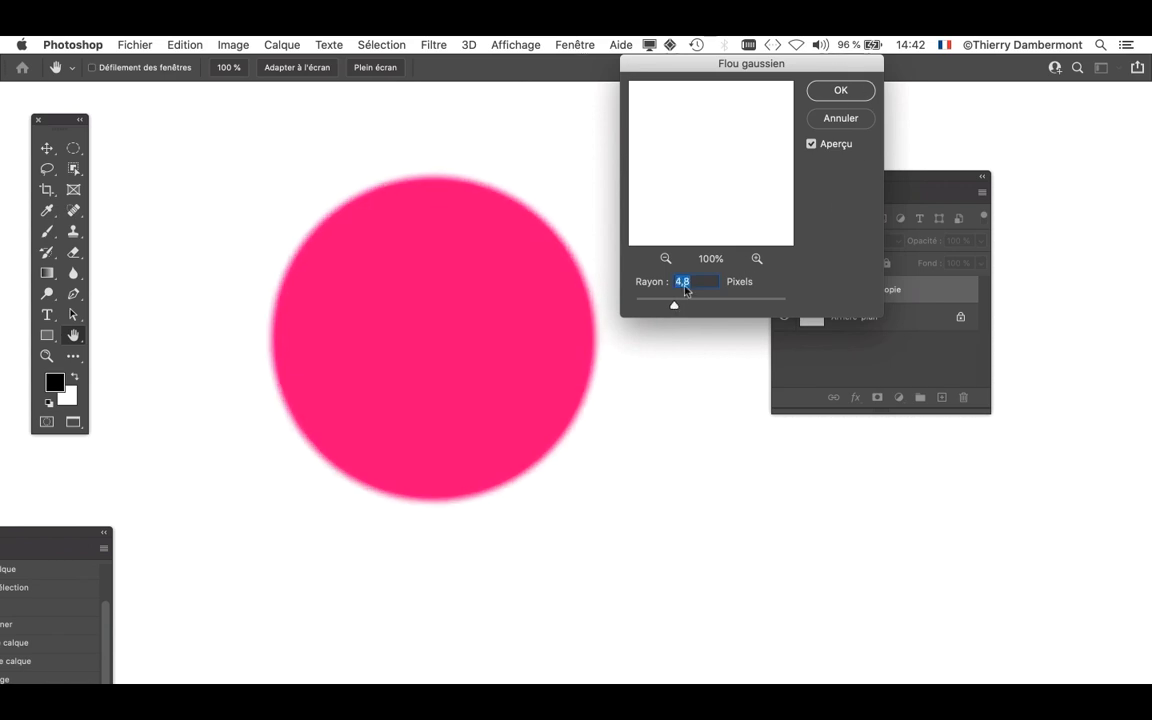
pyautogui.click(841, 90)
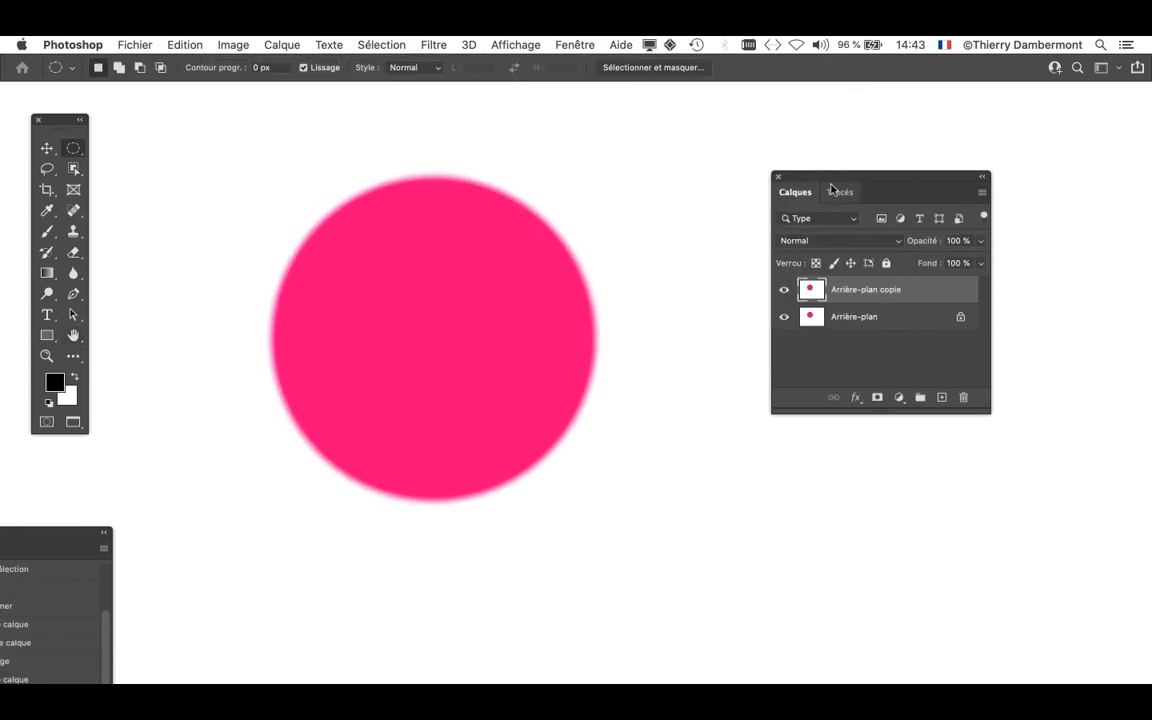
pyautogui.moveTo(831, 188); pyautogui.dragTo(615, 185)
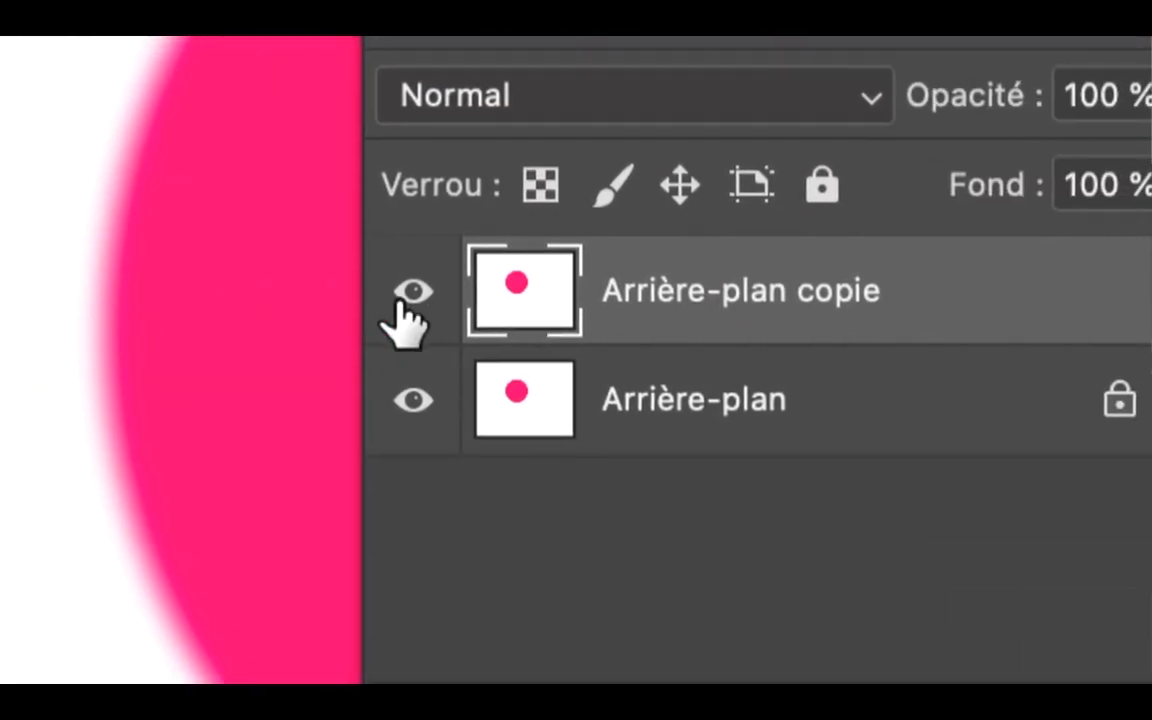
pyautogui.click(410, 295)
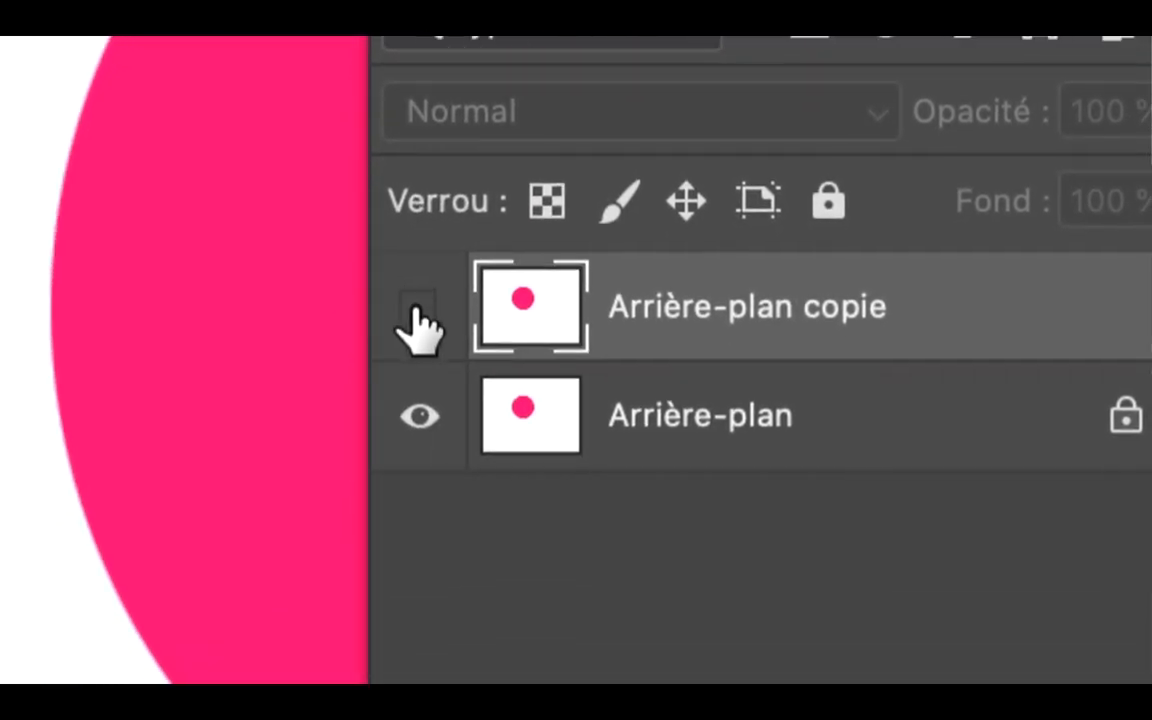
pyautogui.click(416, 308)
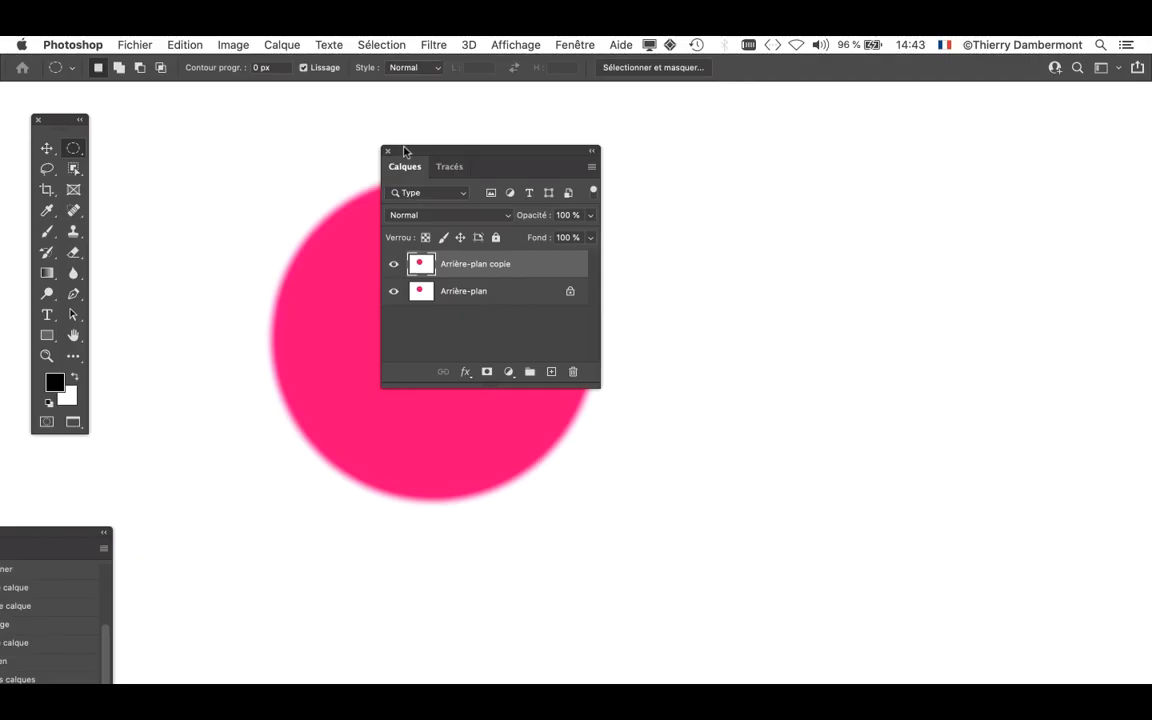
pyautogui.moveTo(403, 168); pyautogui.dragTo(849, 218)
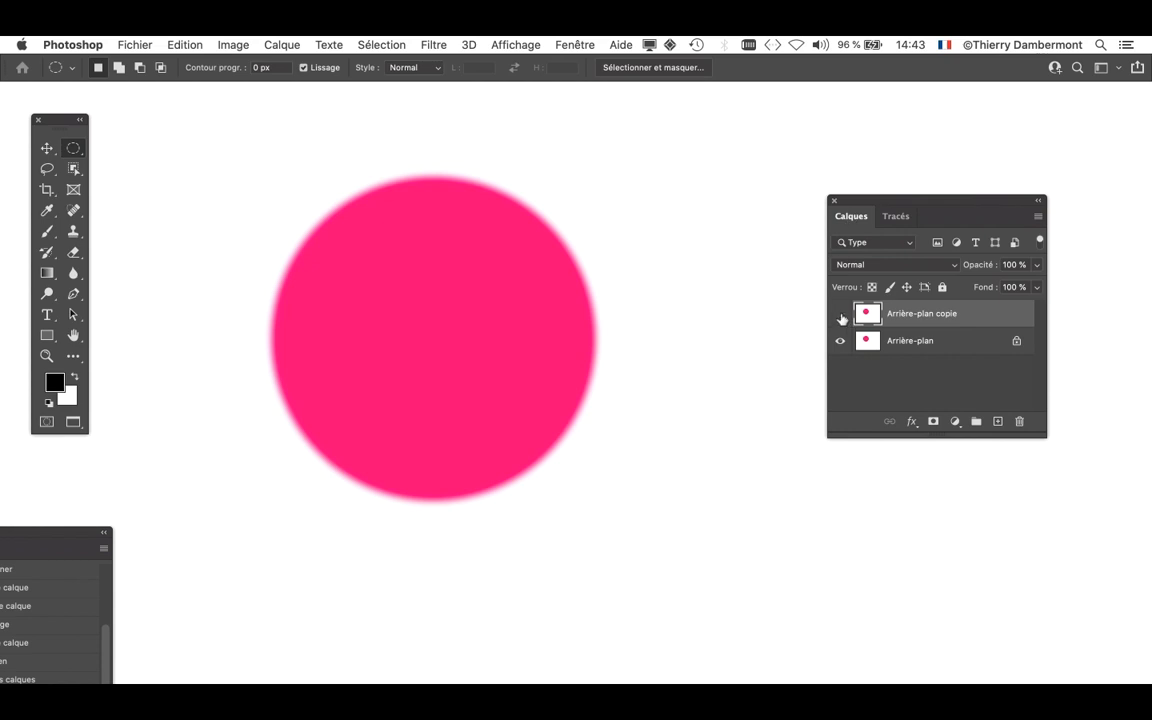
pyautogui.click(840, 314)
pyautogui.click(840, 314)
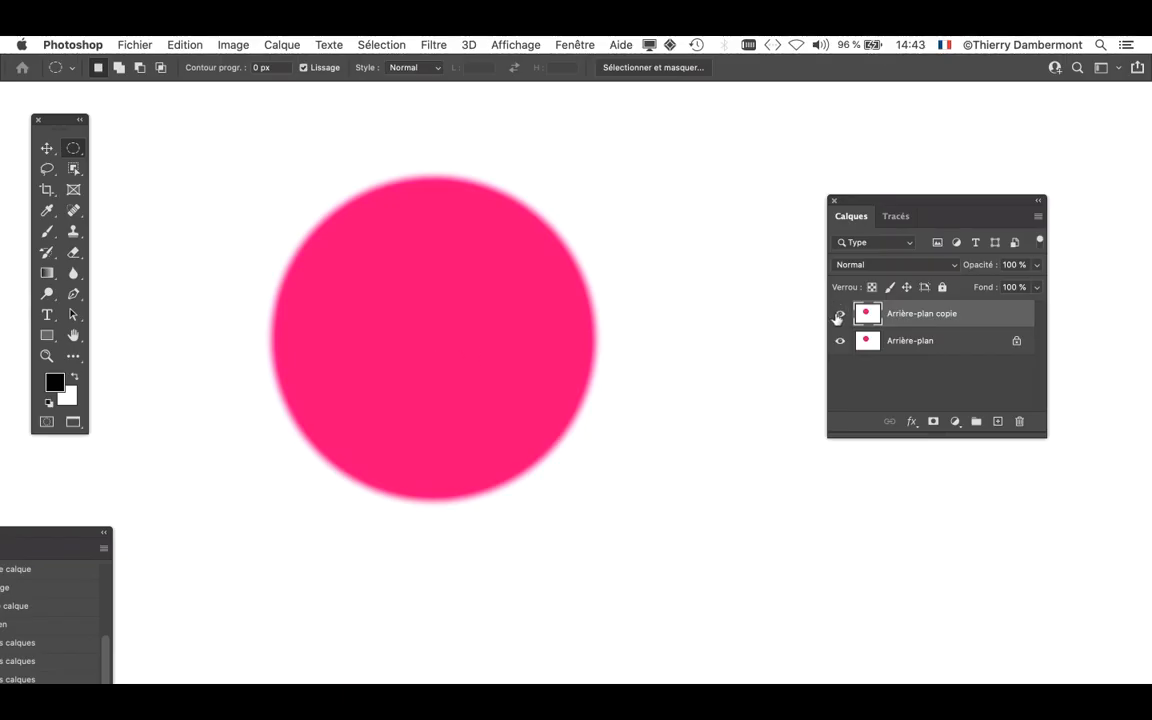
pyautogui.click(839, 315)
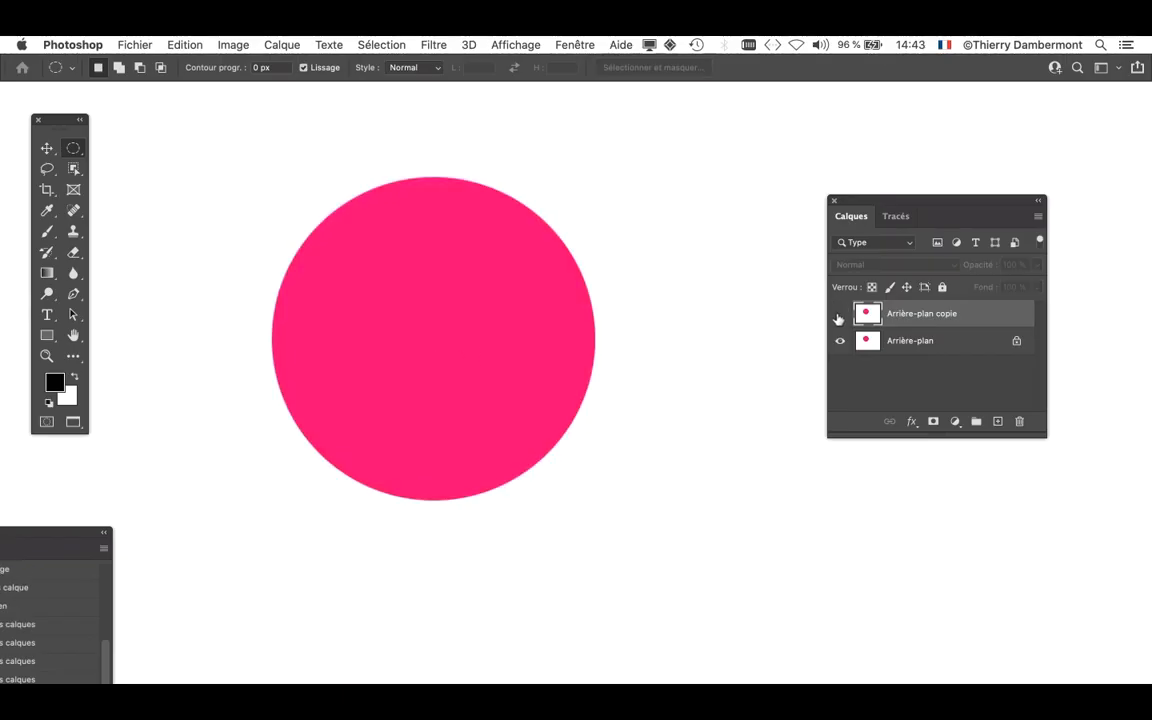
pyautogui.click(839, 316)
pyautogui.click(839, 316)
pyautogui.click(839, 316)
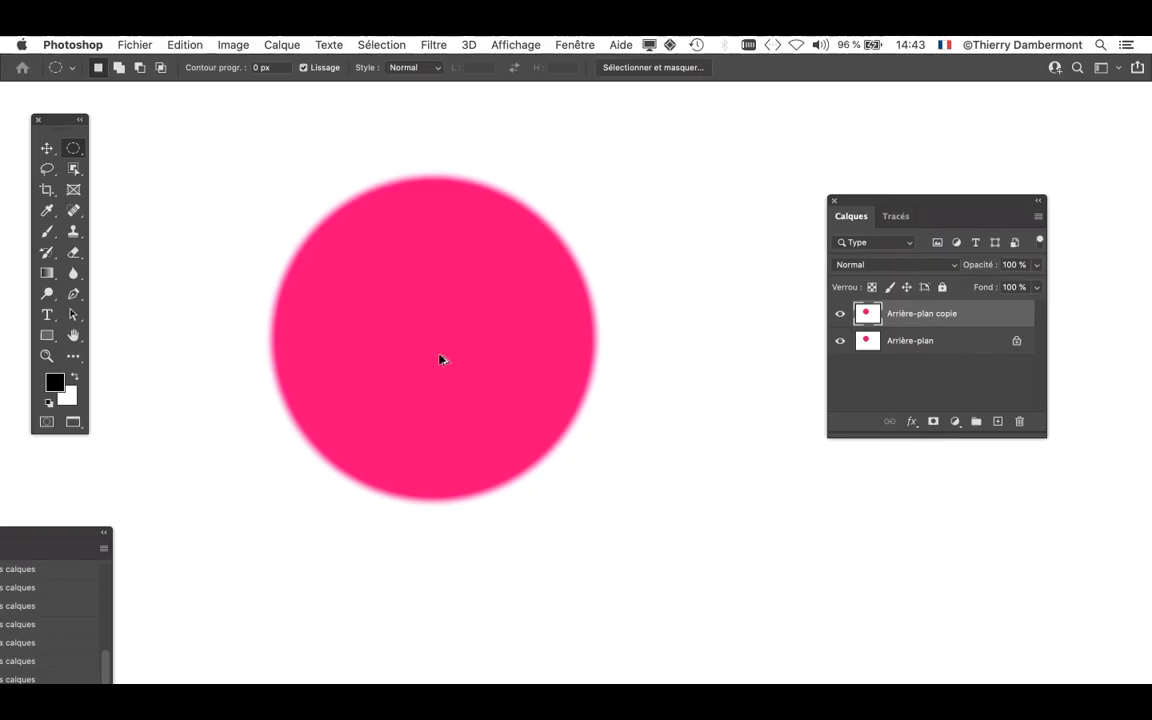
pyautogui.scroll(5, 515, 218)
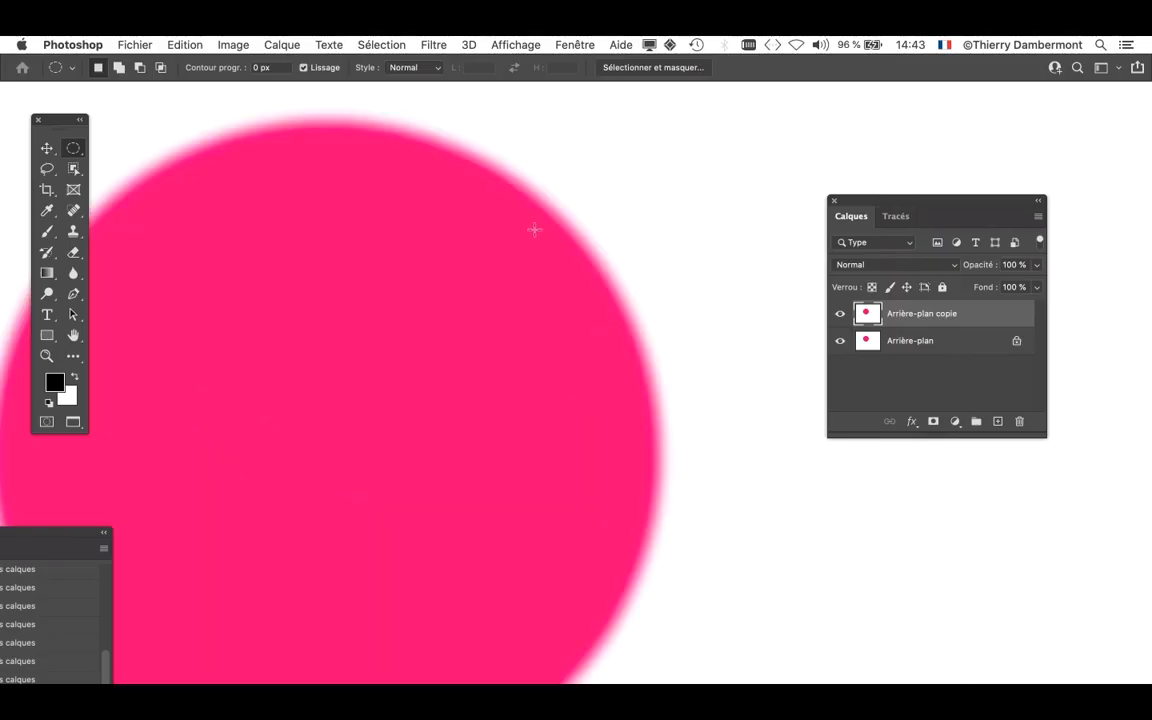
pyautogui.scroll(1, 641, 297)
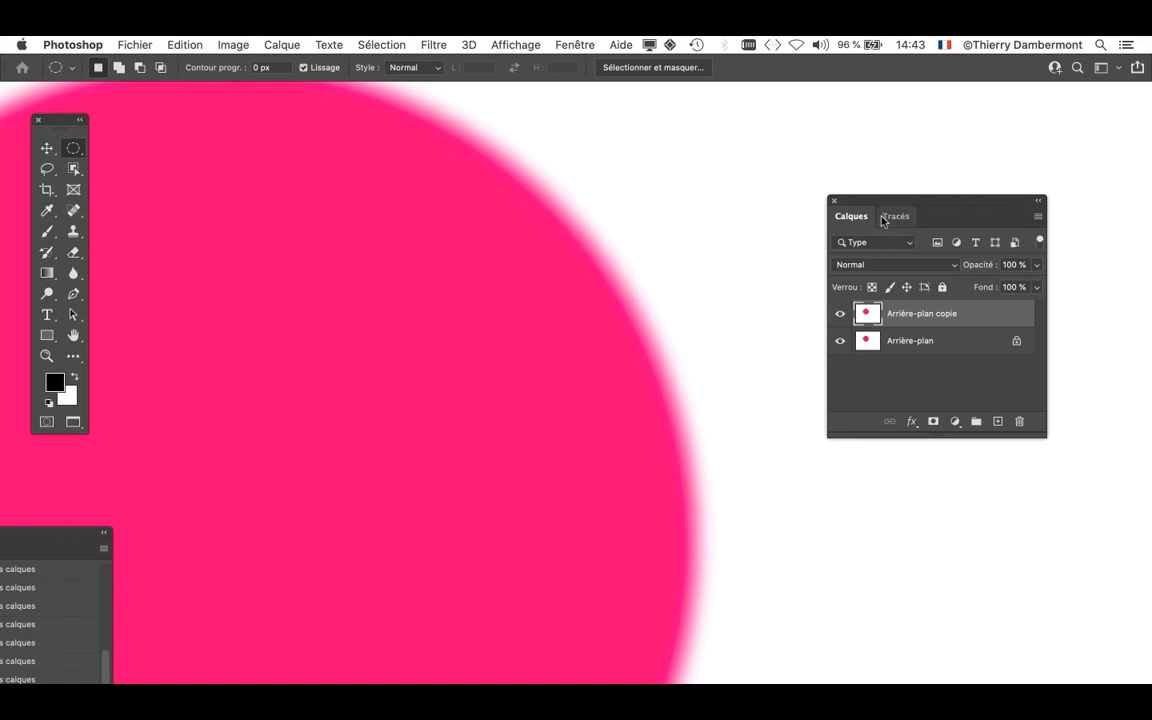
pyautogui.moveTo(872, 202); pyautogui.dragTo(679, 213)
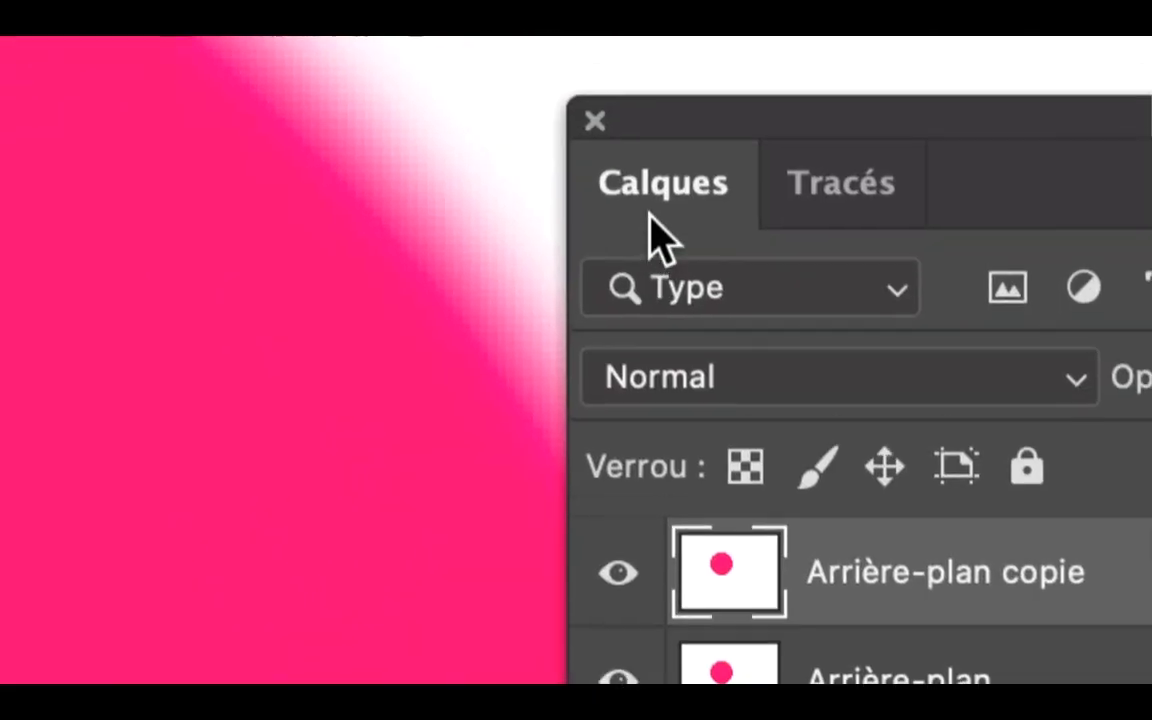
pyautogui.click(618, 572)
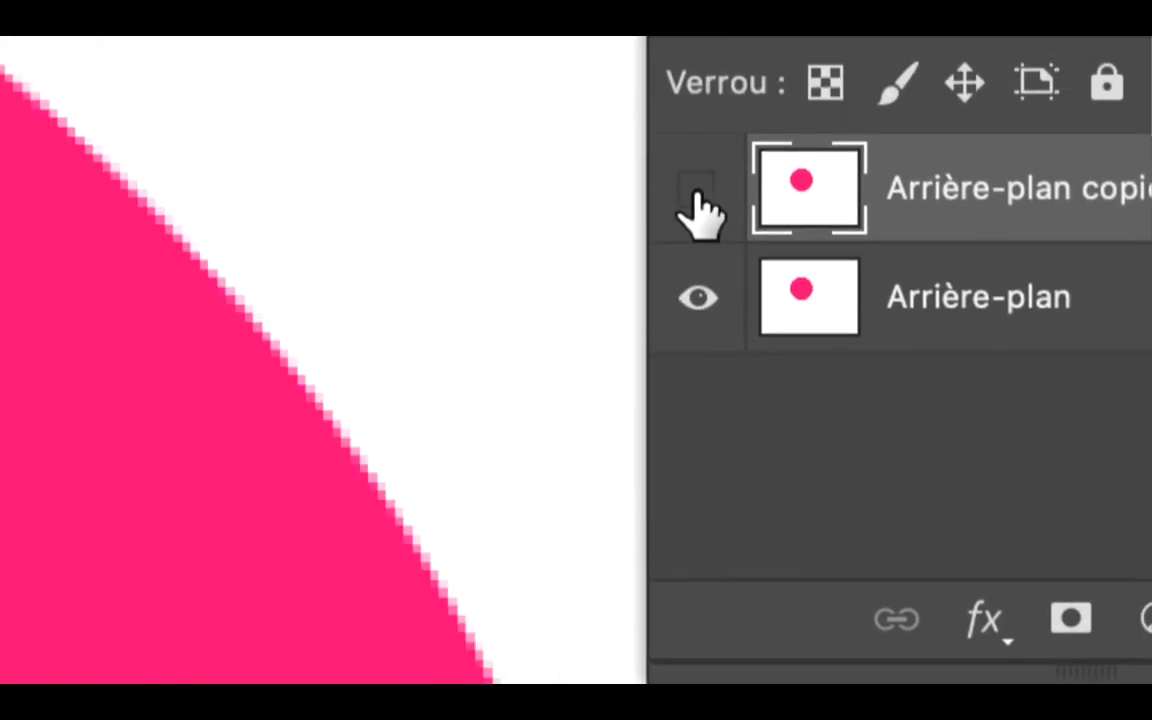
pyautogui.click(698, 190)
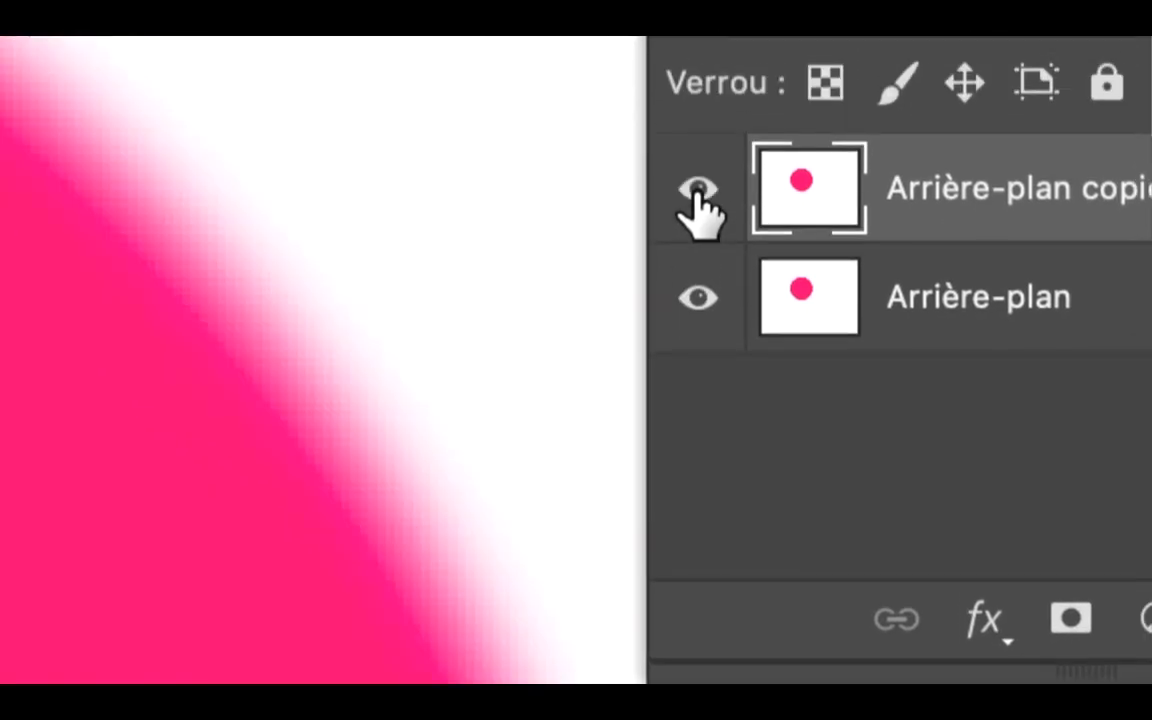
pyautogui.click(698, 192)
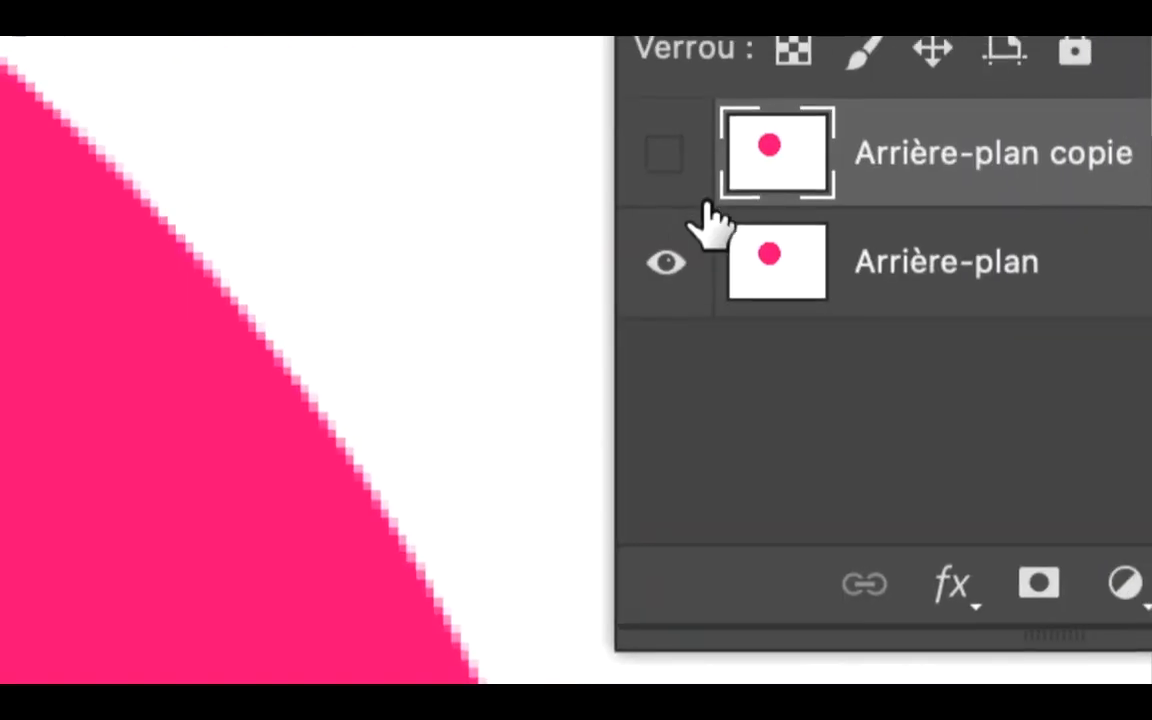
pyautogui.click(689, 188)
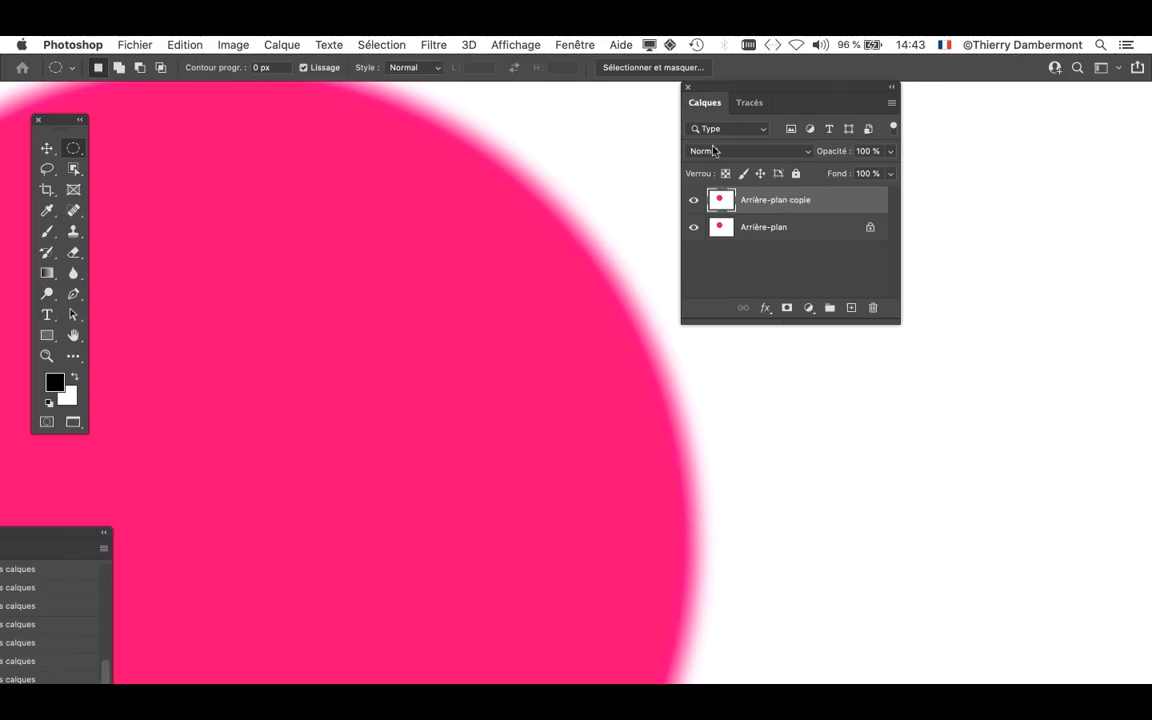
# - Set Arrière-plan copie to Différence blend mode and reframe the view on the green ring
pyautogui.click(716, 152)
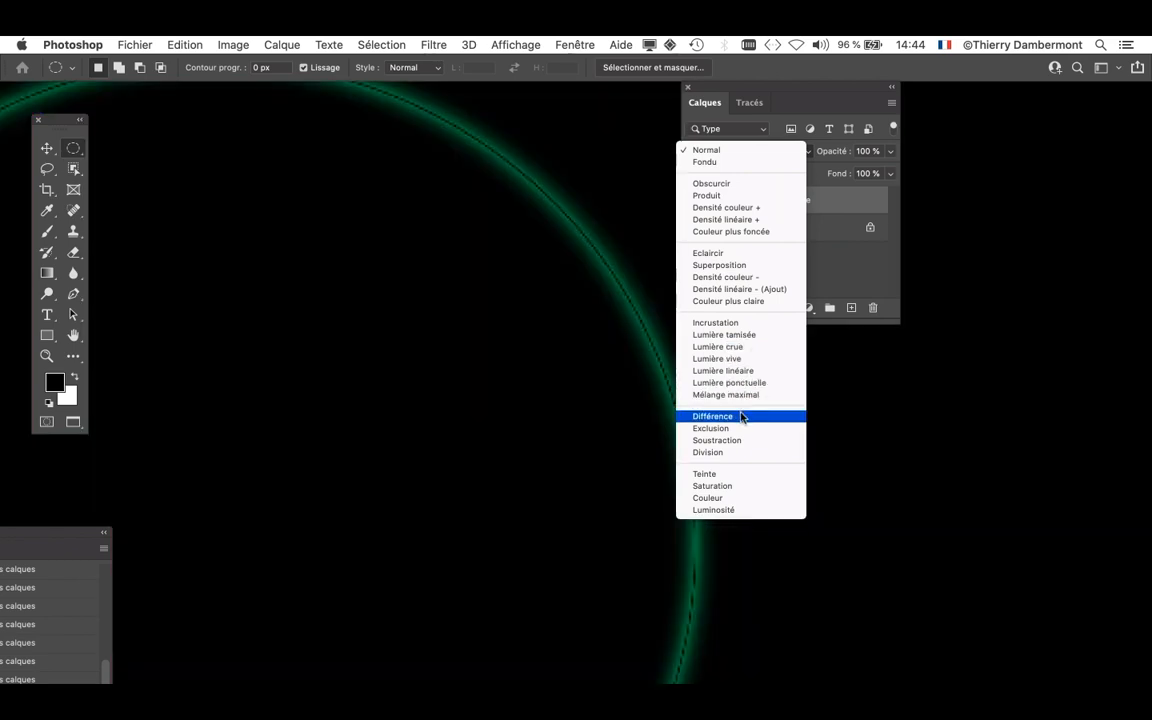
pyautogui.click(741, 417)
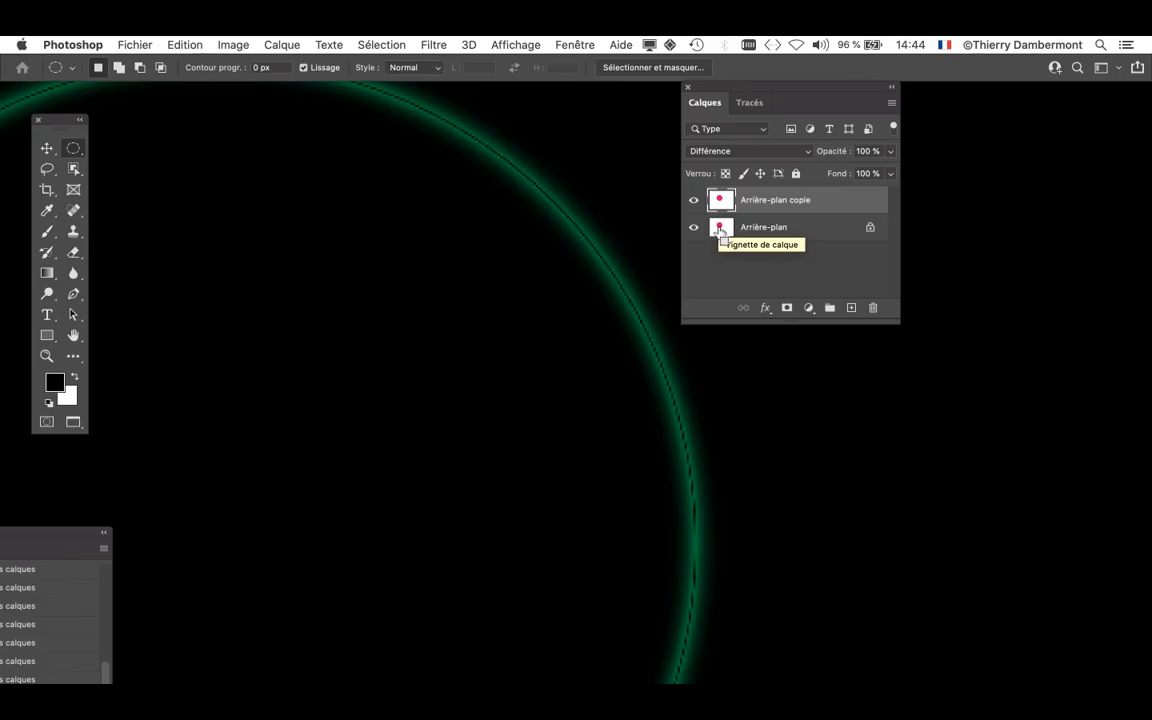
pyautogui.moveTo(714, 87); pyautogui.dragTo(926, 134)
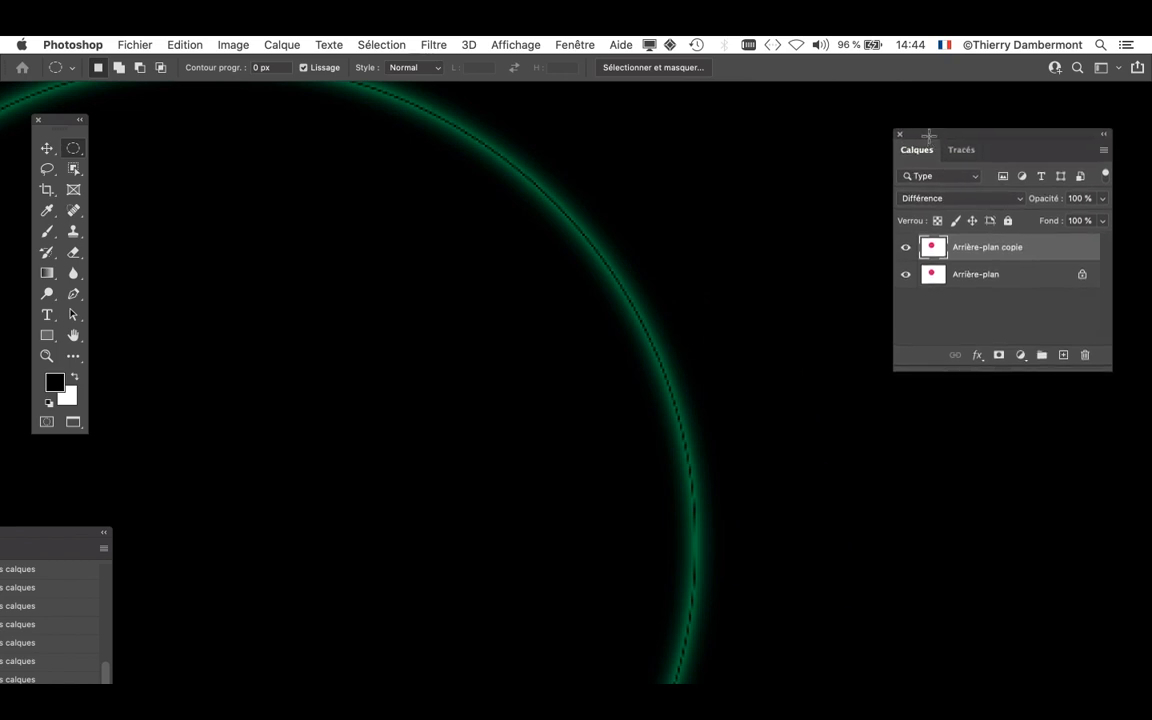
pyautogui.scroll(-5, 680, 349)
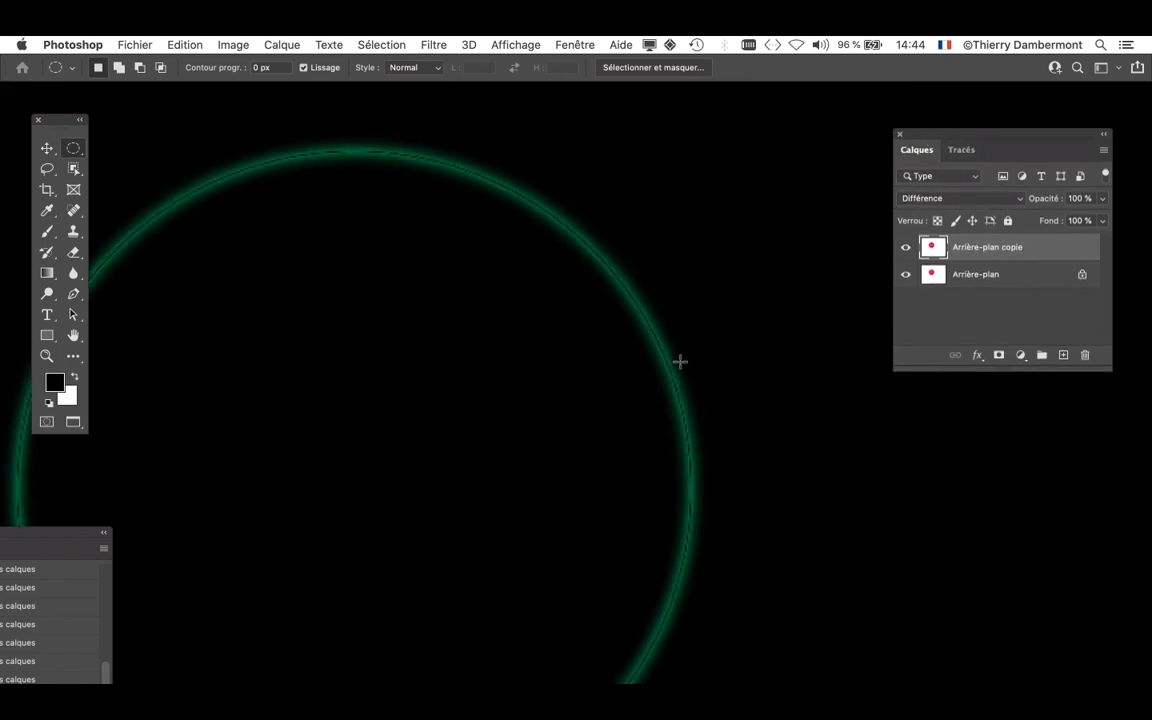
pyautogui.moveTo(679, 361); pyautogui.dragTo(724, 306)
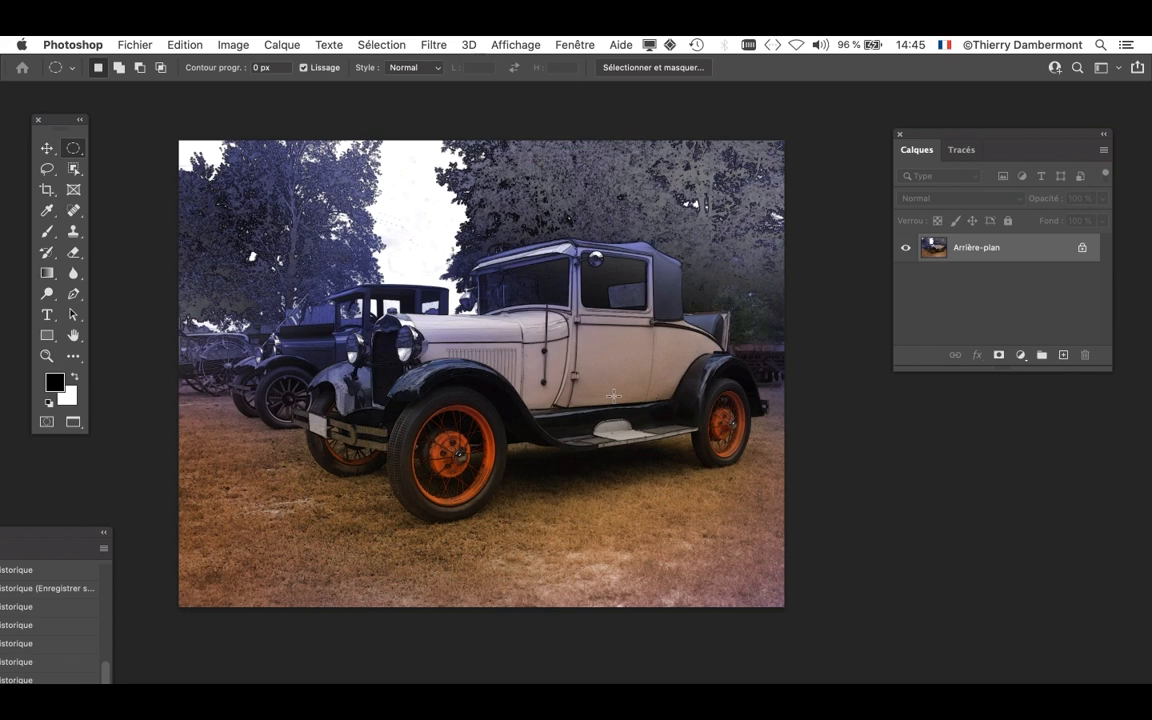
# - Bring the vintage-car contour sketch document back to the front via the Fenêtre menu
pyautogui.click(575, 44)
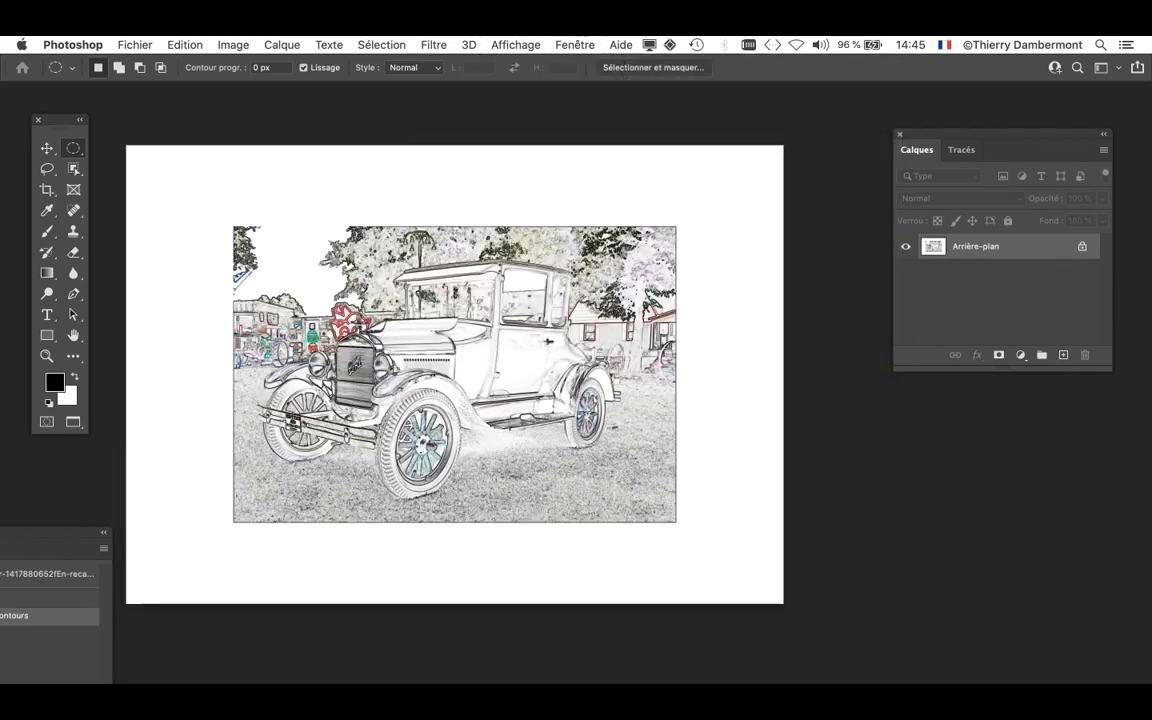
pyautogui.click(594, 44)
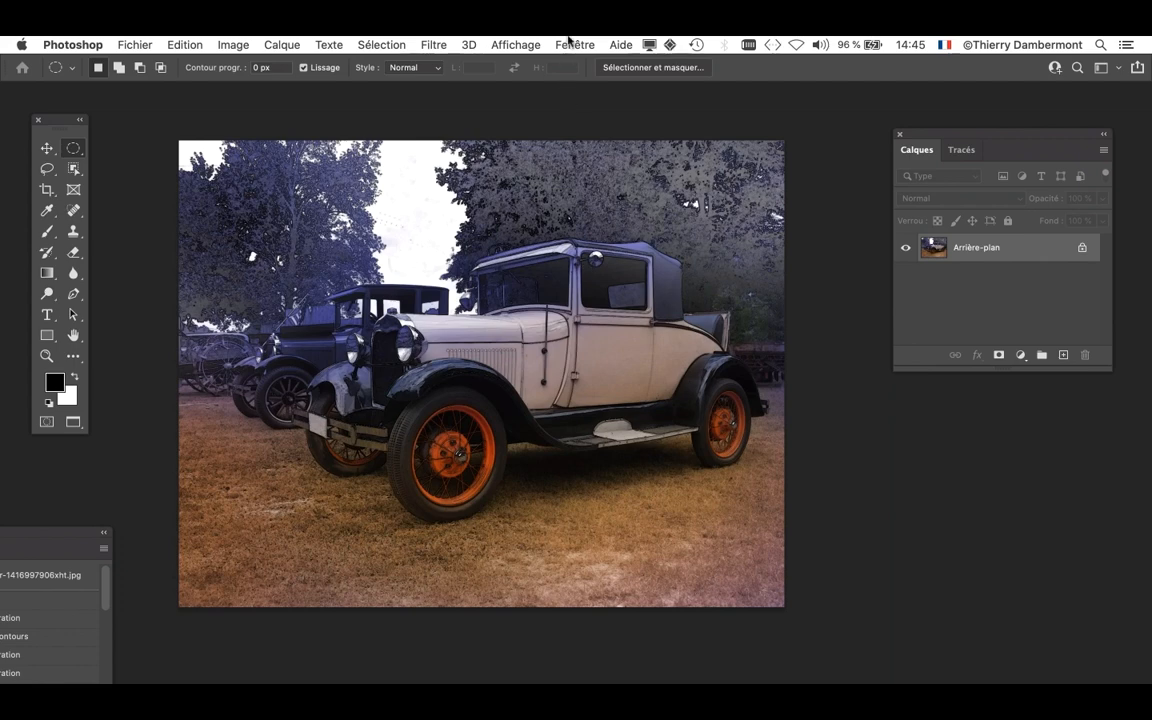
pyautogui.click(570, 44)
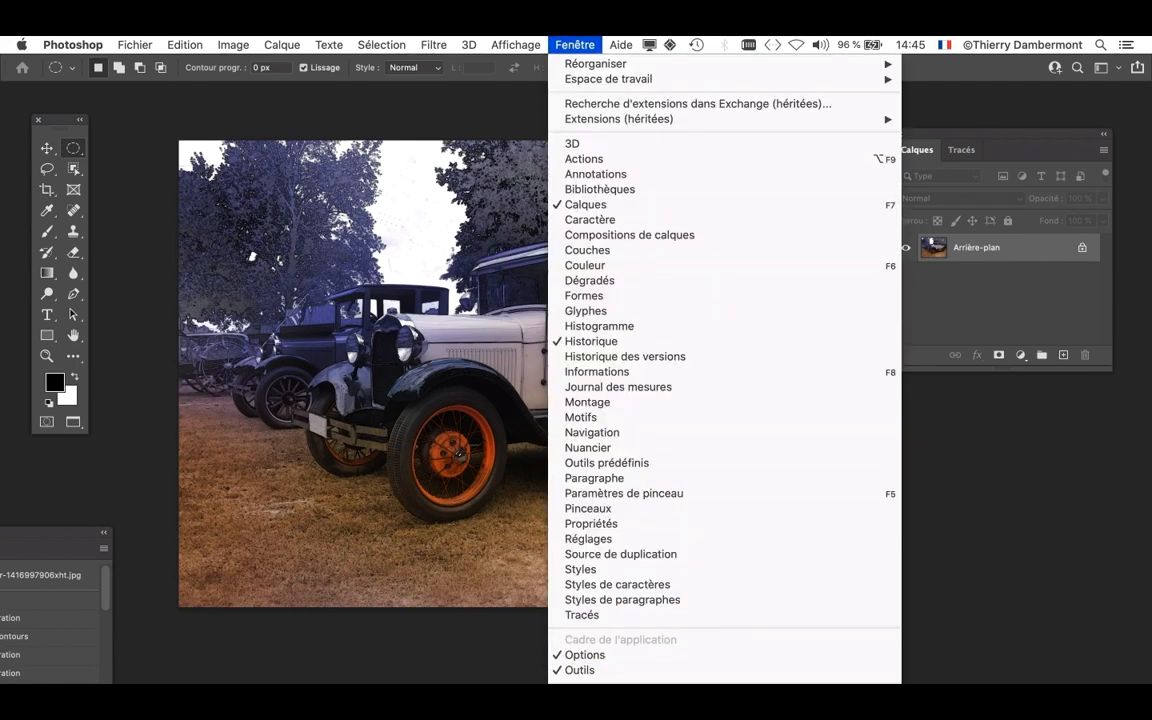
pyautogui.press('Escape')
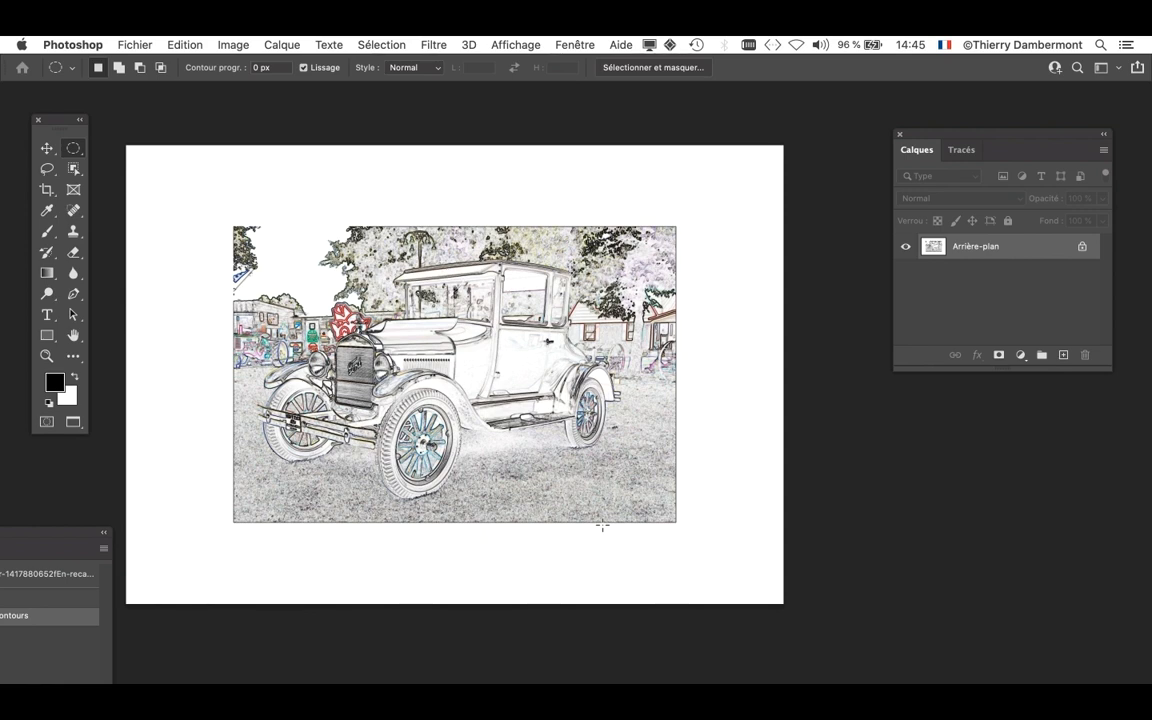
# - Close the Calques panel and float the Historique panel at the canvas's upper right
pyautogui.click(899, 133)
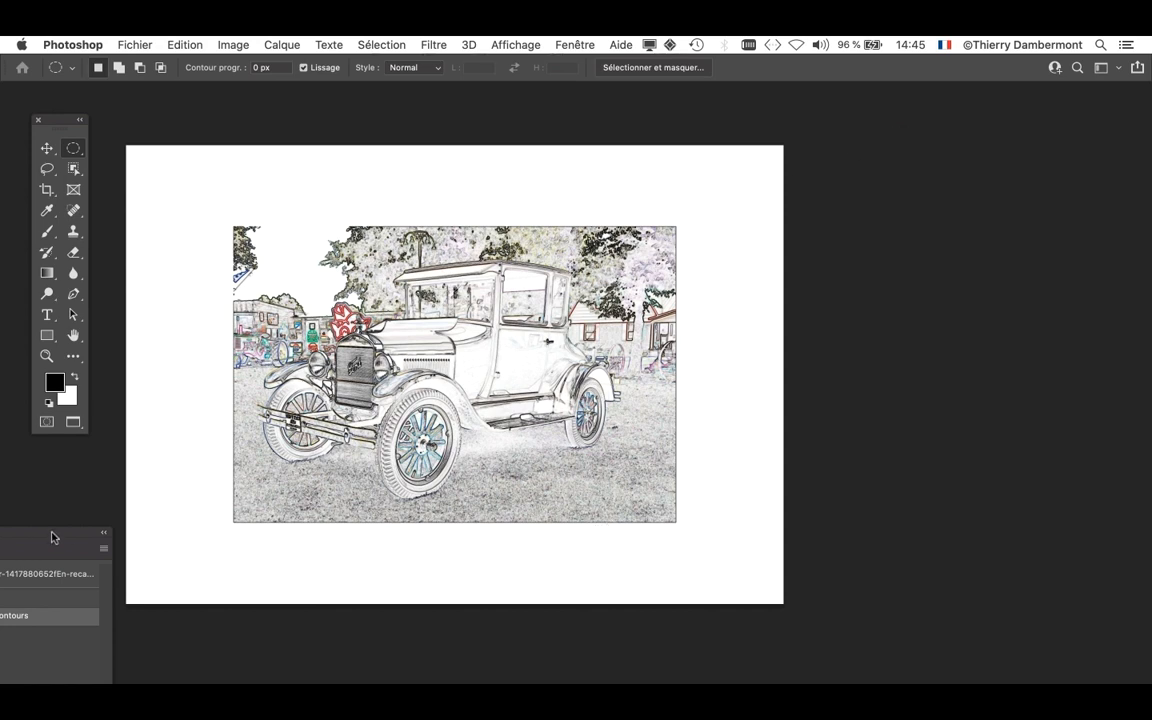
pyautogui.moveTo(47, 538); pyautogui.dragTo(955, 178)
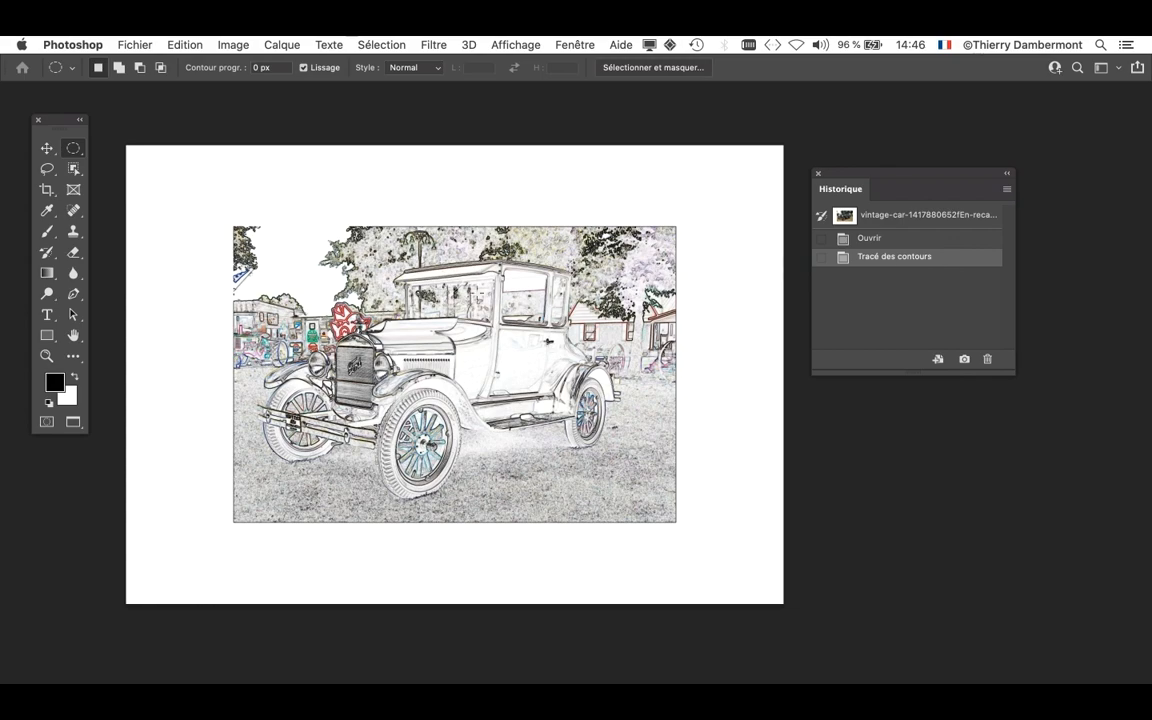
pyautogui.scroll(5, 299, 370)
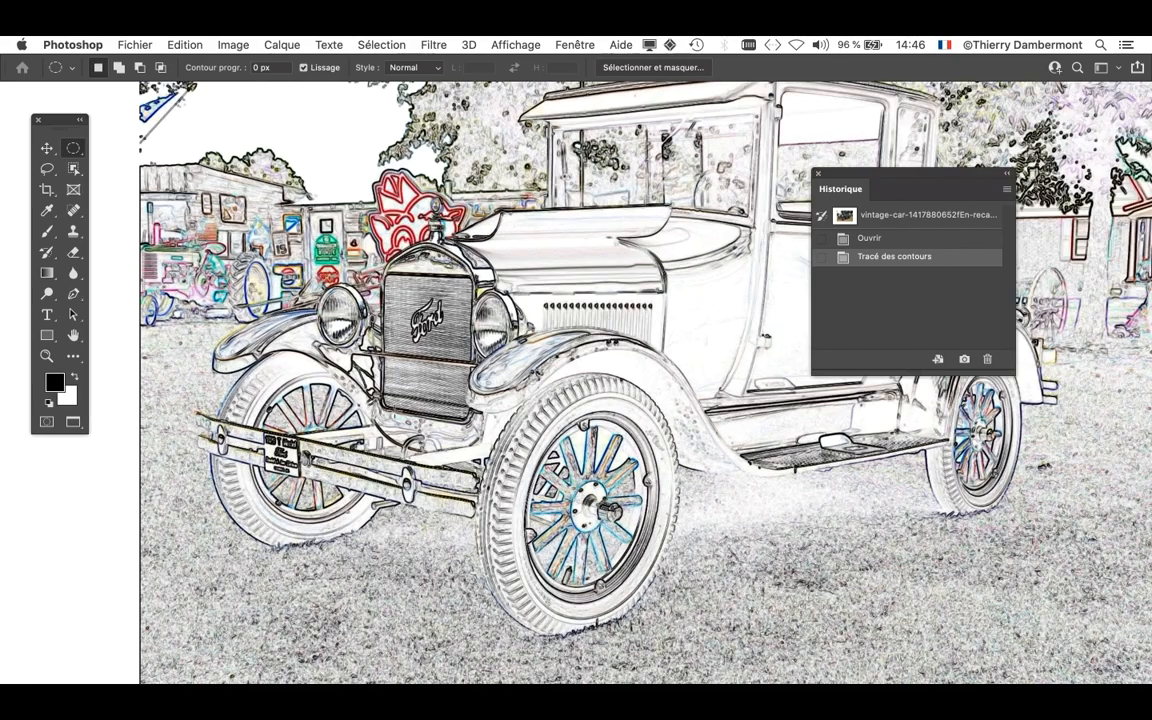
pyautogui.scroll(-5, 396, 406)
pyautogui.scroll(-2, 693, 321)
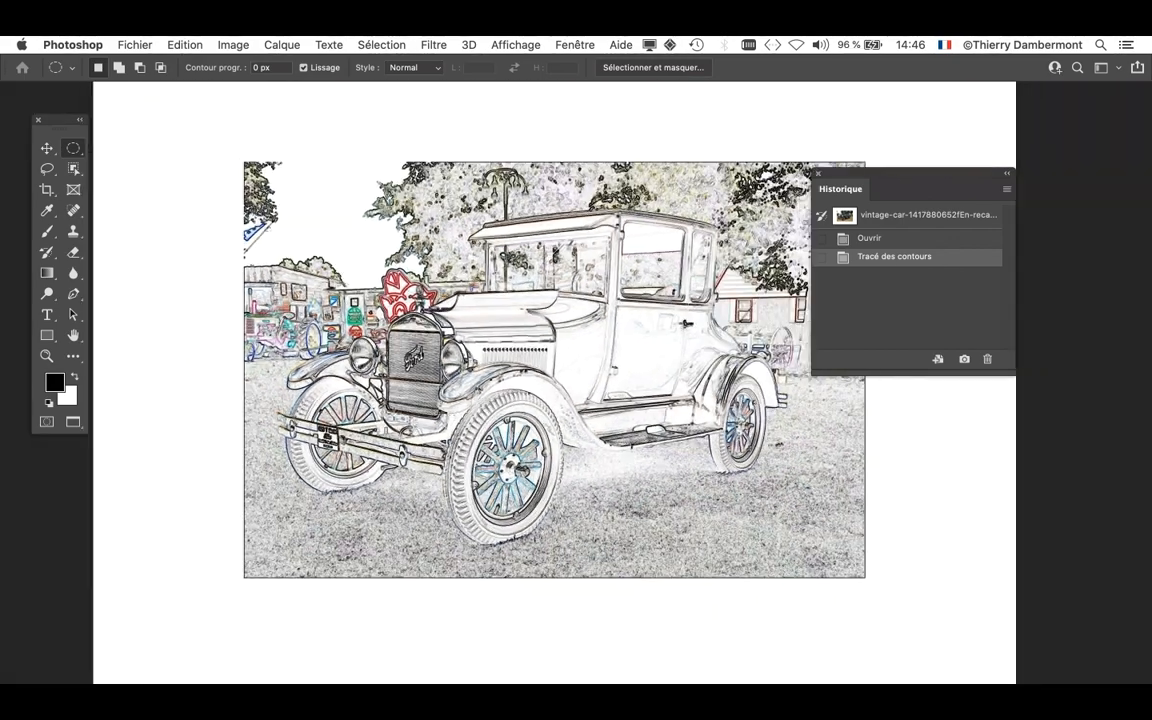
pyautogui.hscroll(1, 475, 360)
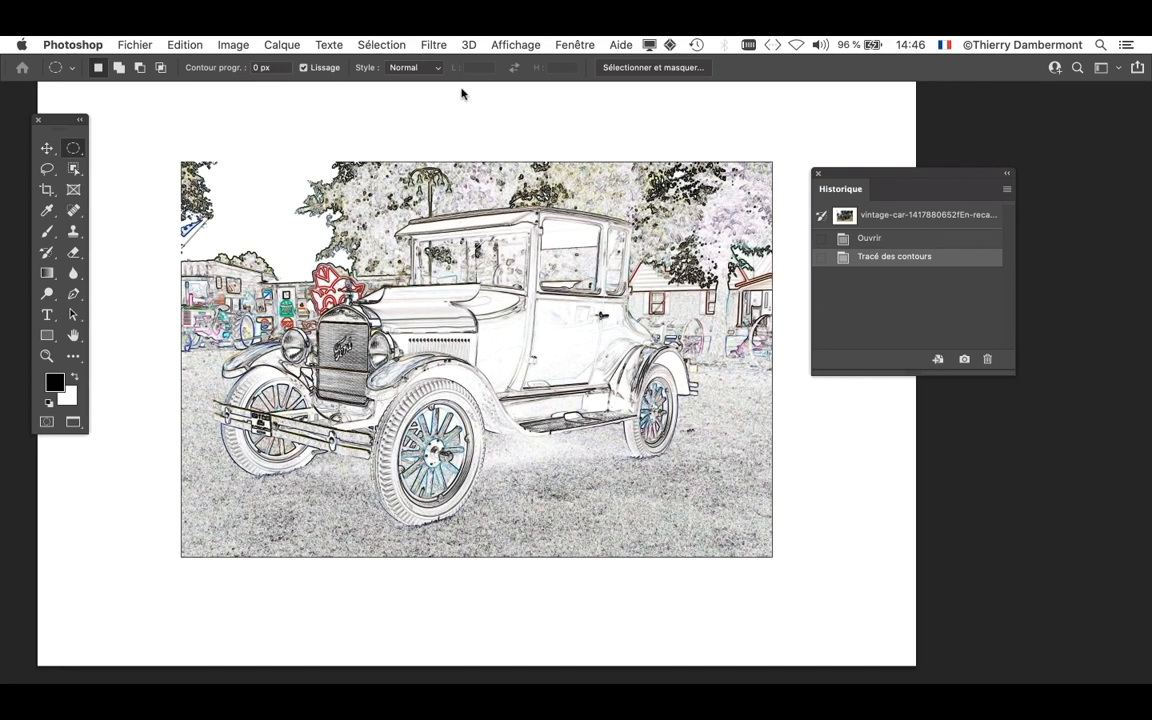
pyautogui.click(233, 44)
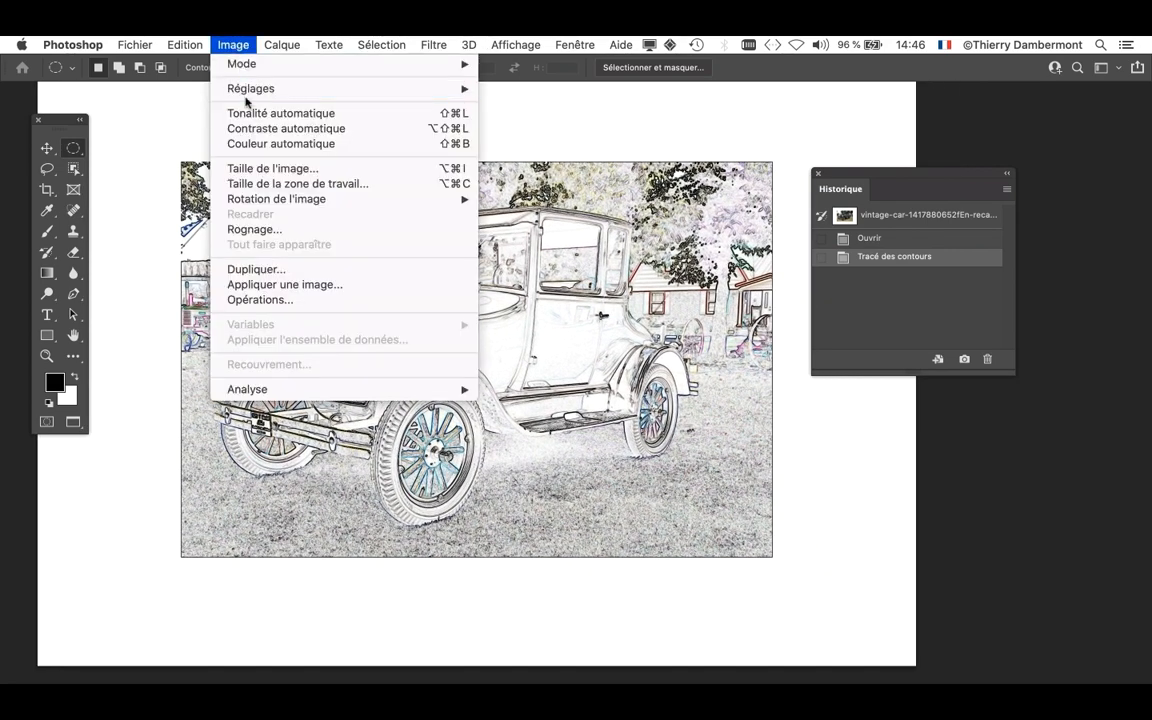
# - Apply Désaturation to turn the contour sketch grey, then enlarge the Historique panel
pyautogui.moveTo(222, 88)
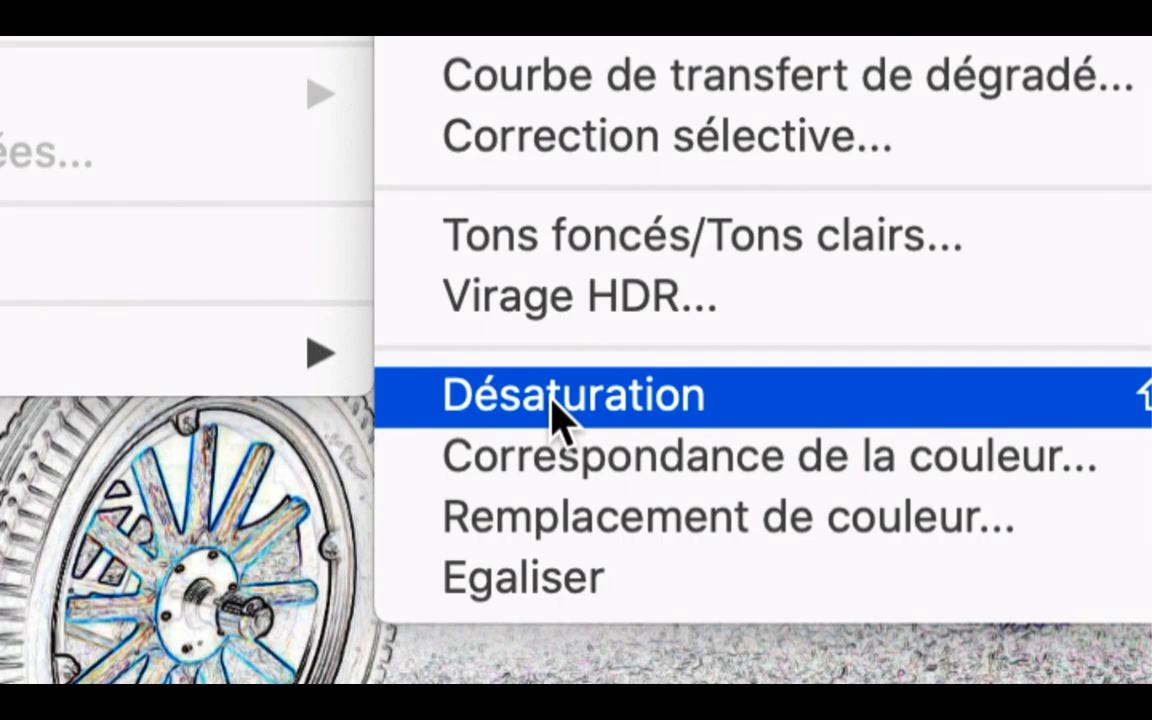
pyautogui.click(85, 413)
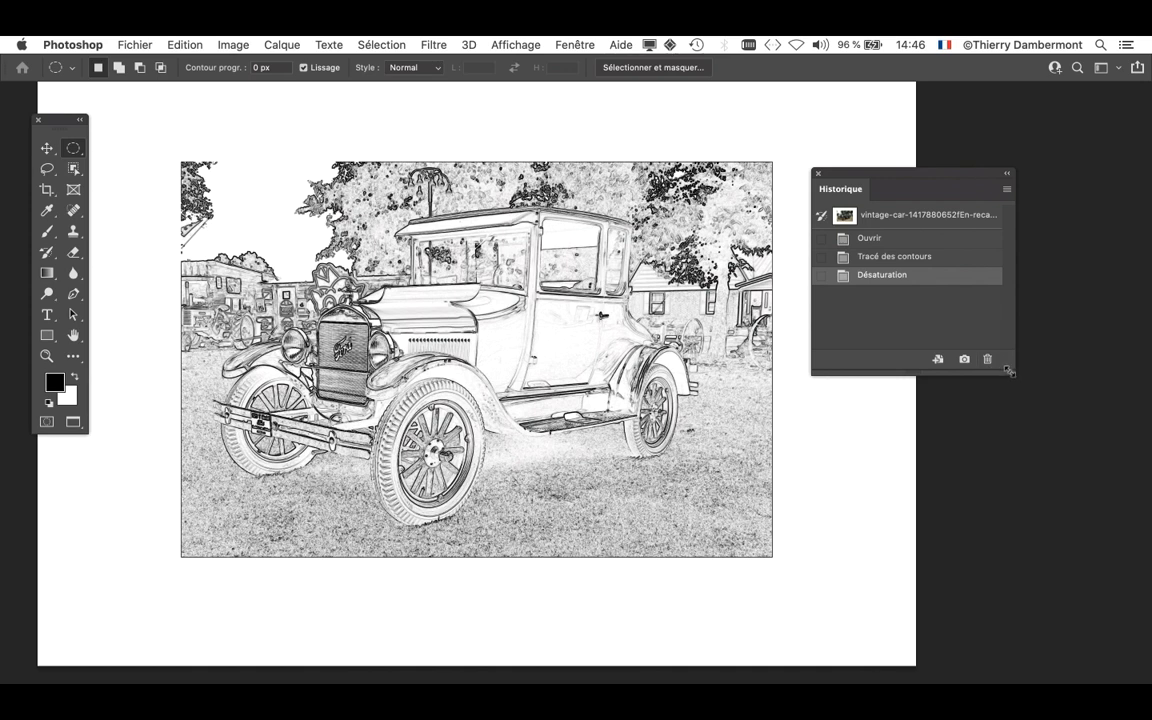
pyautogui.moveTo(1025, 454); pyautogui.dragTo(1037, 456)
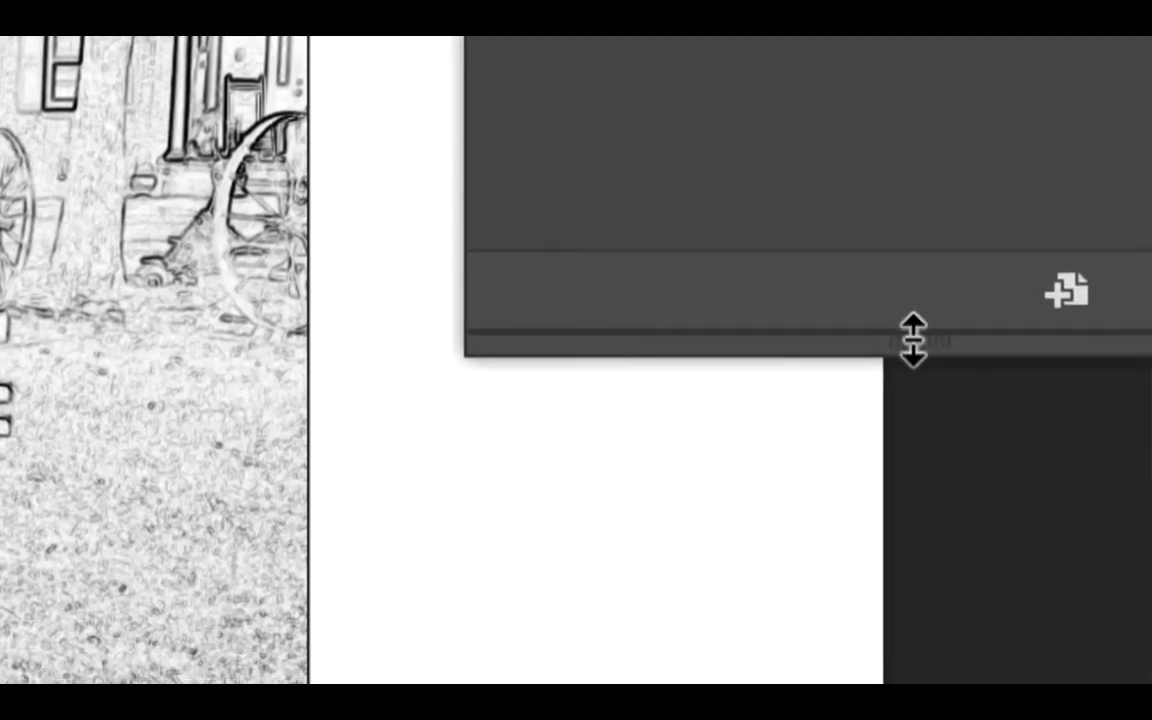
pyautogui.moveTo(913, 512); pyautogui.dragTo(922, 570)
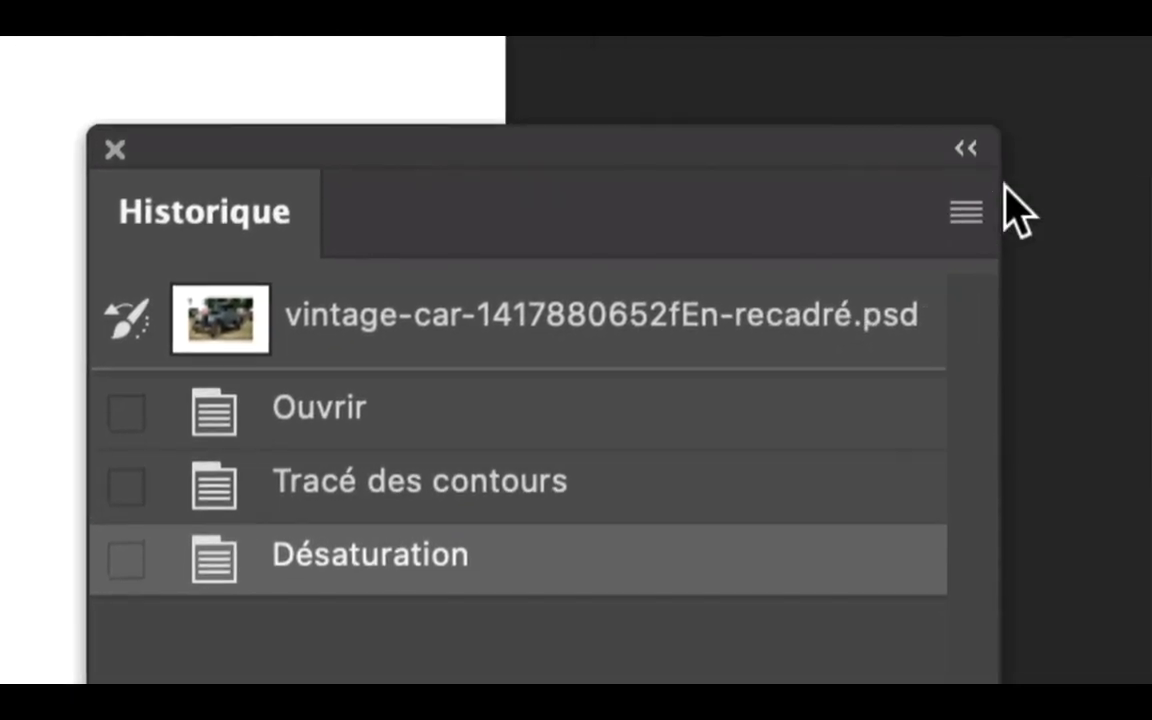
# - Create a history snapshot named 'tracé des contours gris'
pyautogui.click(966, 211)
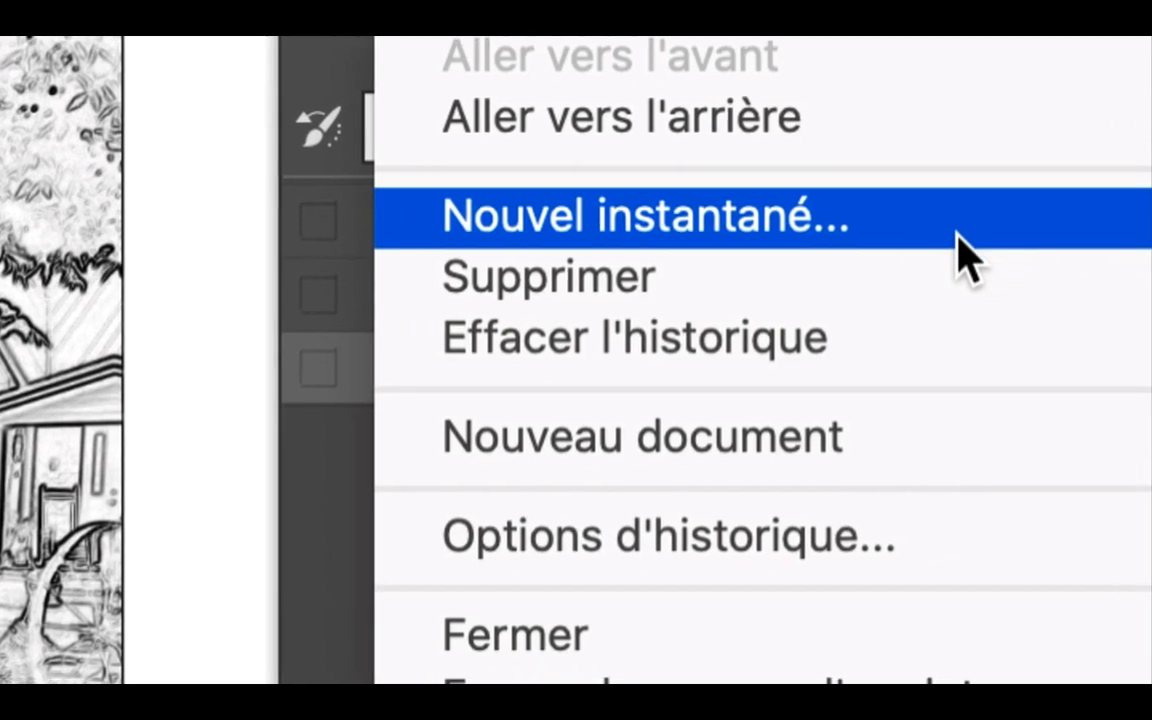
pyautogui.click(960, 258)
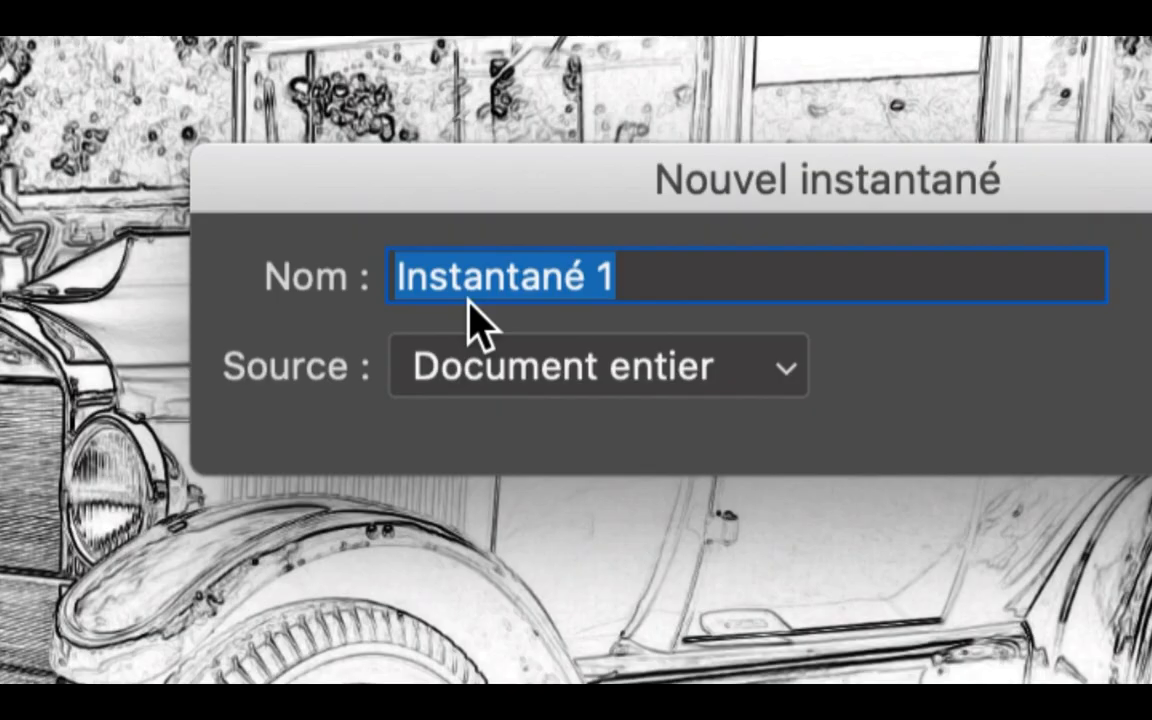
pyautogui.write('tracé des contour')
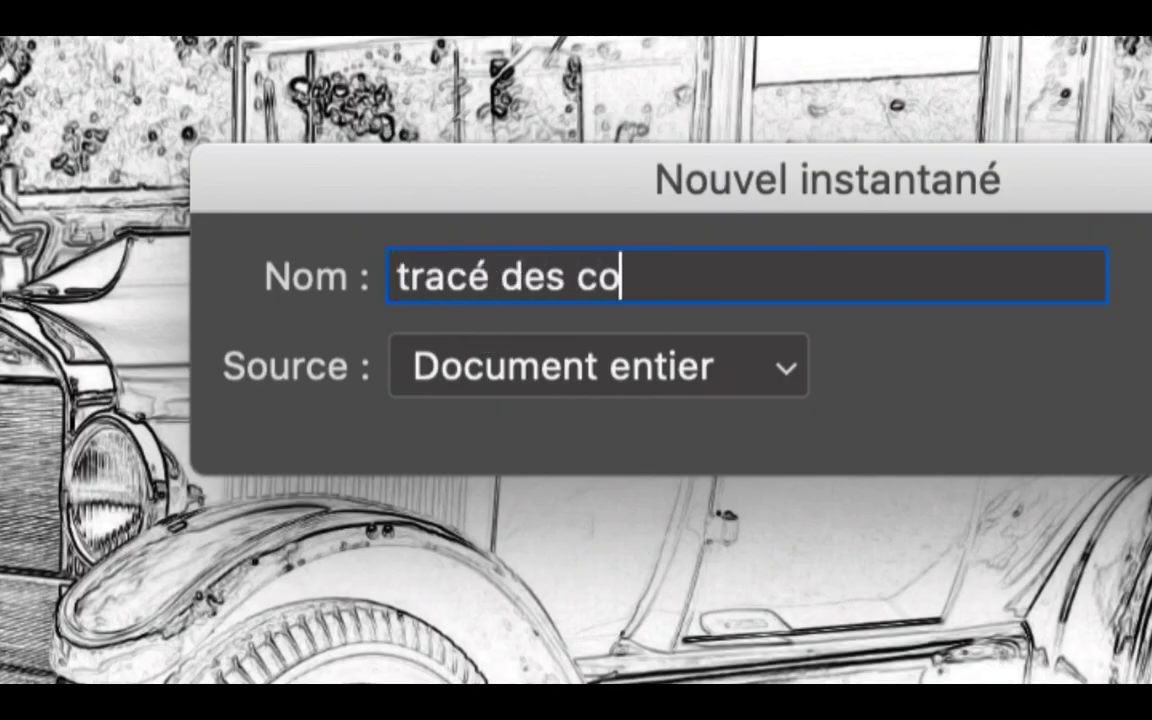
pyautogui.write('s gris')
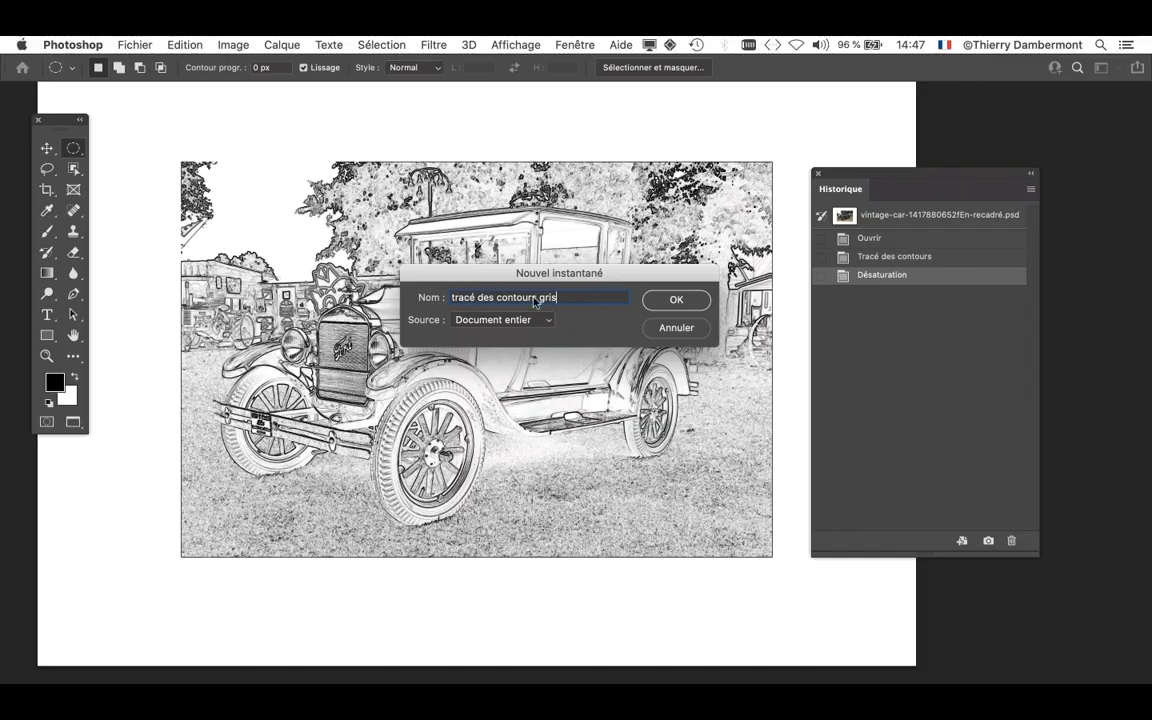
pyautogui.press('Return')
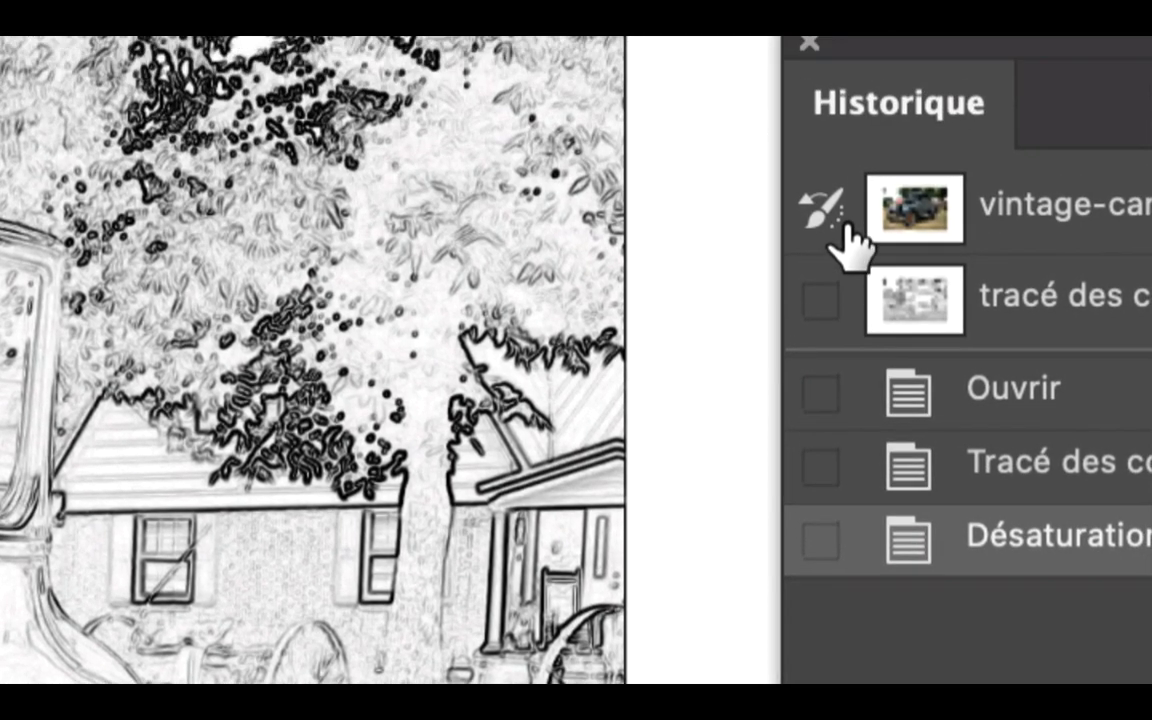
# - Set the History Brush source to the vintage-car snapshot and move the Historique panel up-right
pyautogui.click(821, 299)
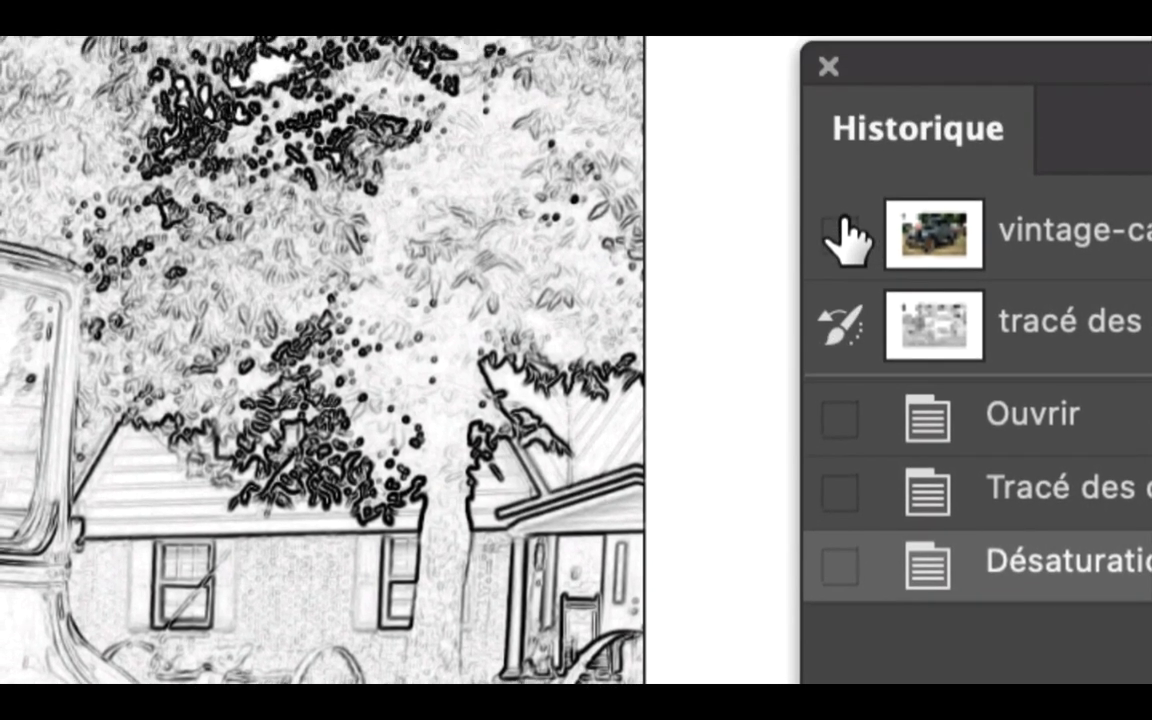
pyautogui.click(840, 232)
pyautogui.click(840, 322)
pyautogui.click(840, 232)
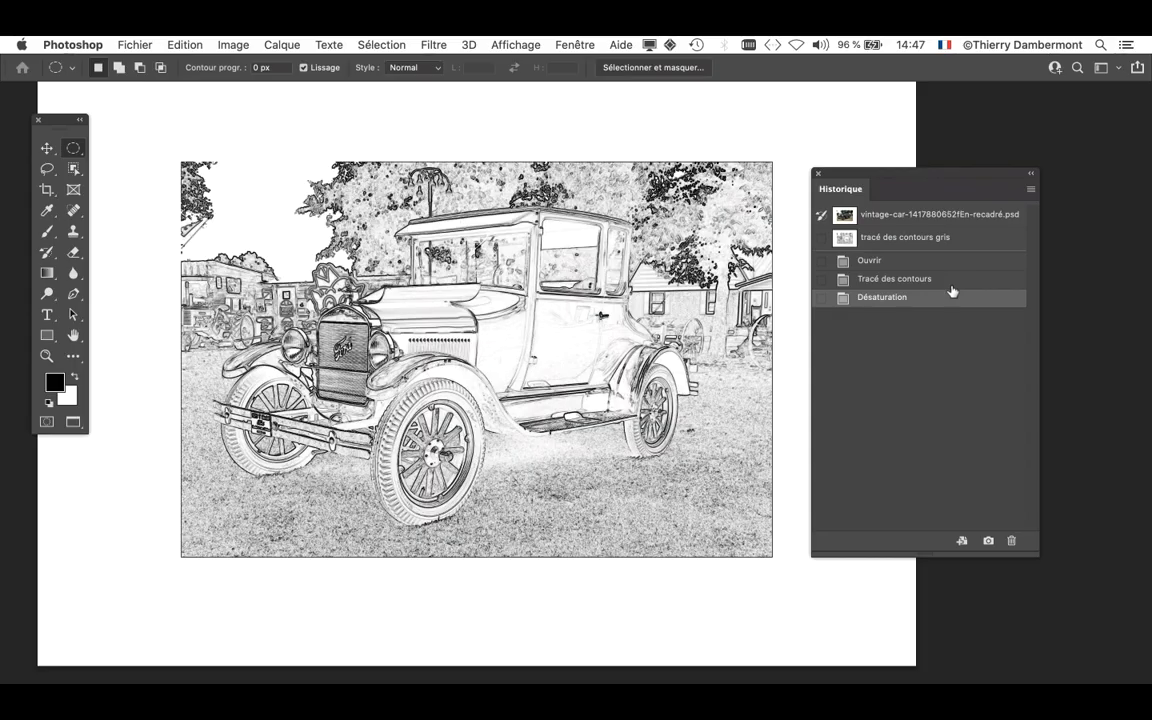
pyautogui.moveTo(1038, 555); pyautogui.dragTo(1020, 564)
pyautogui.moveTo(838, 175); pyautogui.dragTo(885, 152)
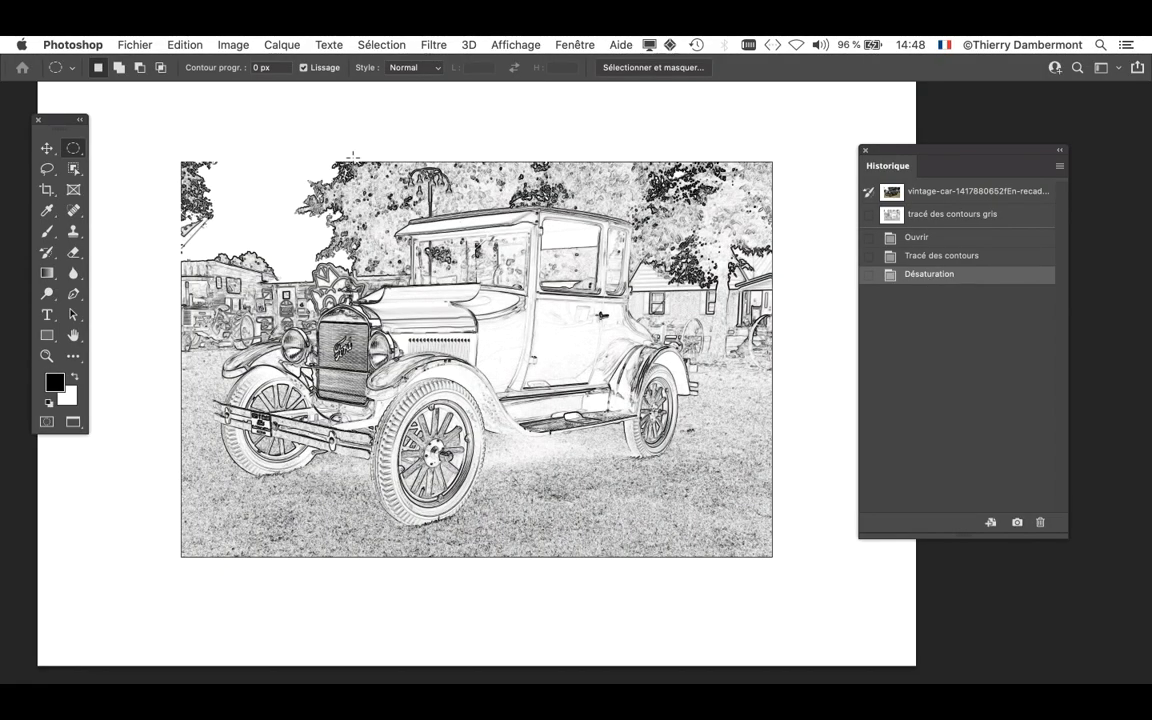
pyautogui.click(232, 44)
# - Colorize the sketch purple with Teinte/Saturation at hue 270 and saturation 49
pyautogui.moveTo(248, 88)
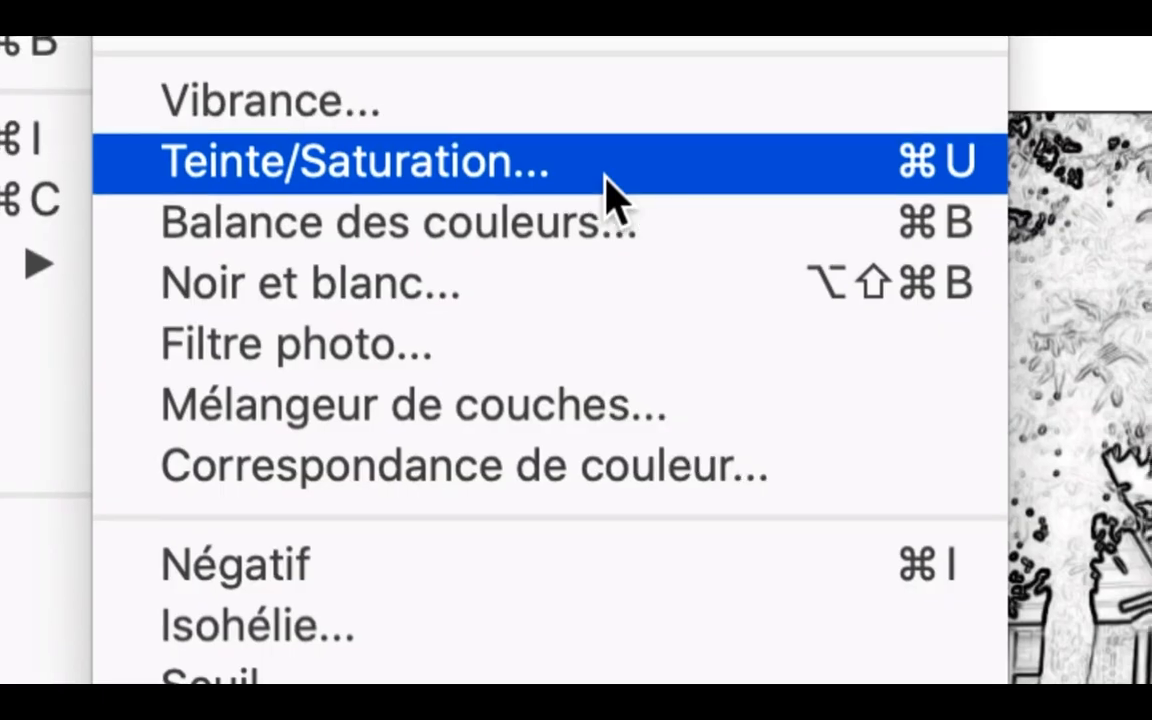
pyautogui.click(605, 177)
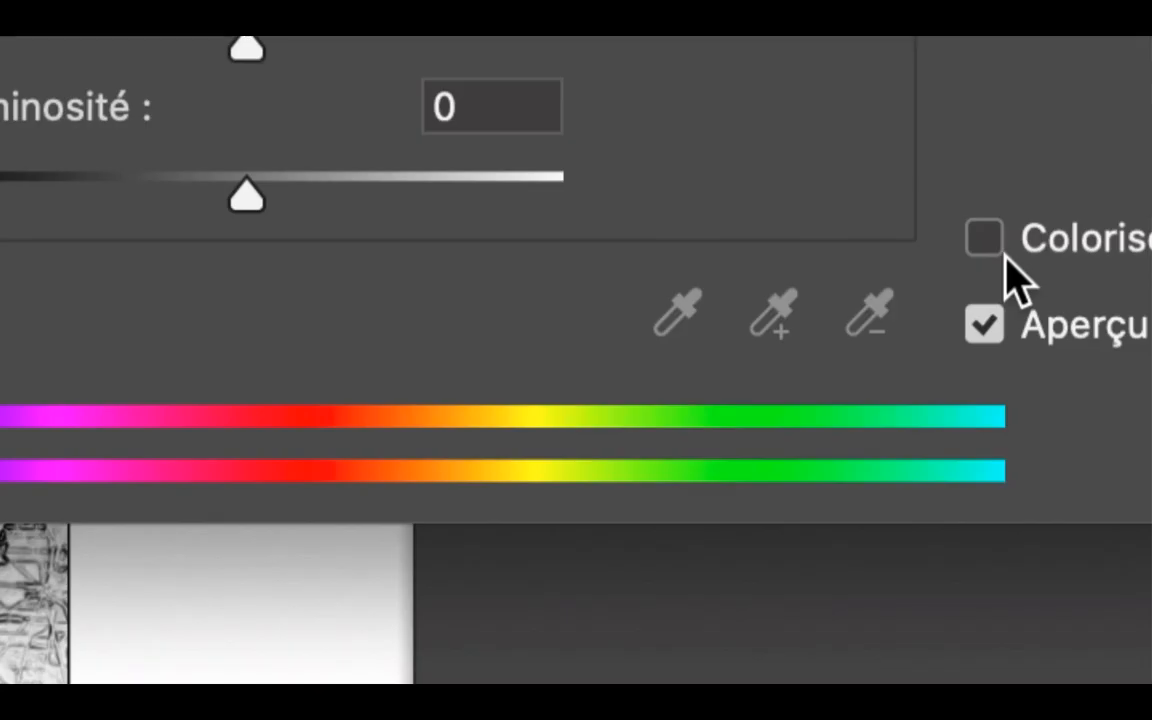
pyautogui.click(1003, 252)
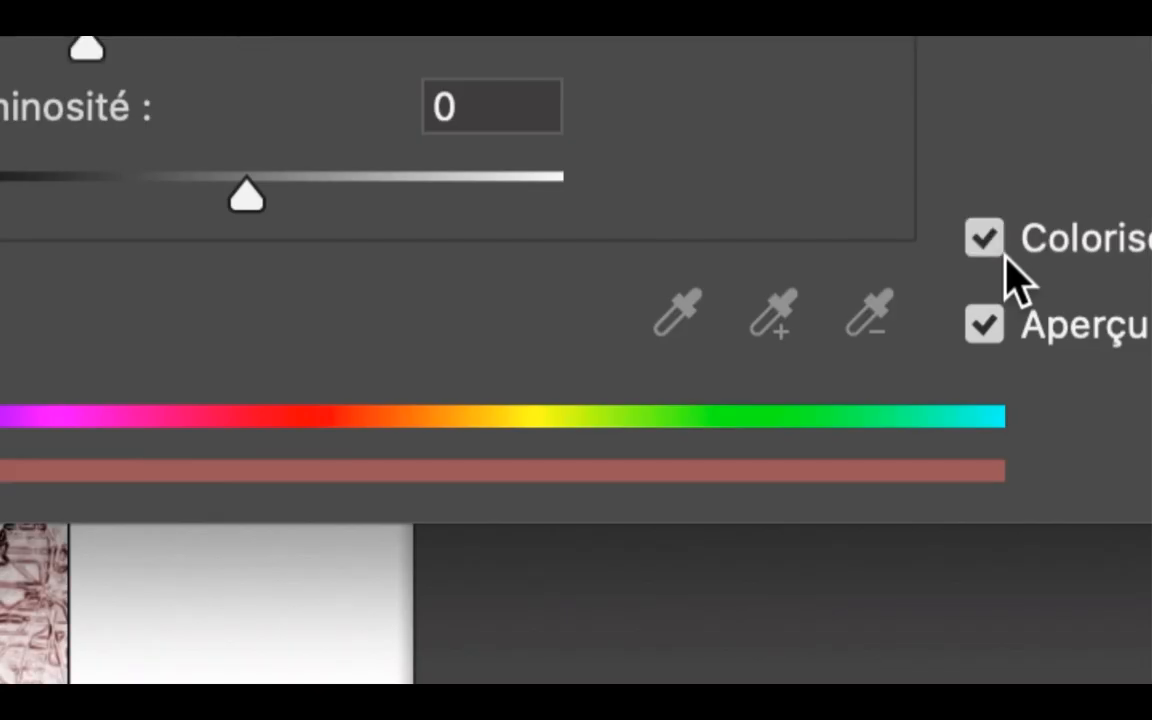
pyautogui.moveTo(872, 167)
pyautogui.mouseDown()
pyautogui.moveTo(813, 170)
pyautogui.moveTo(865, 168)
pyautogui.mouseUp()
pyautogui.moveTo(777, 205); pyautogui.dragTo(815, 207)
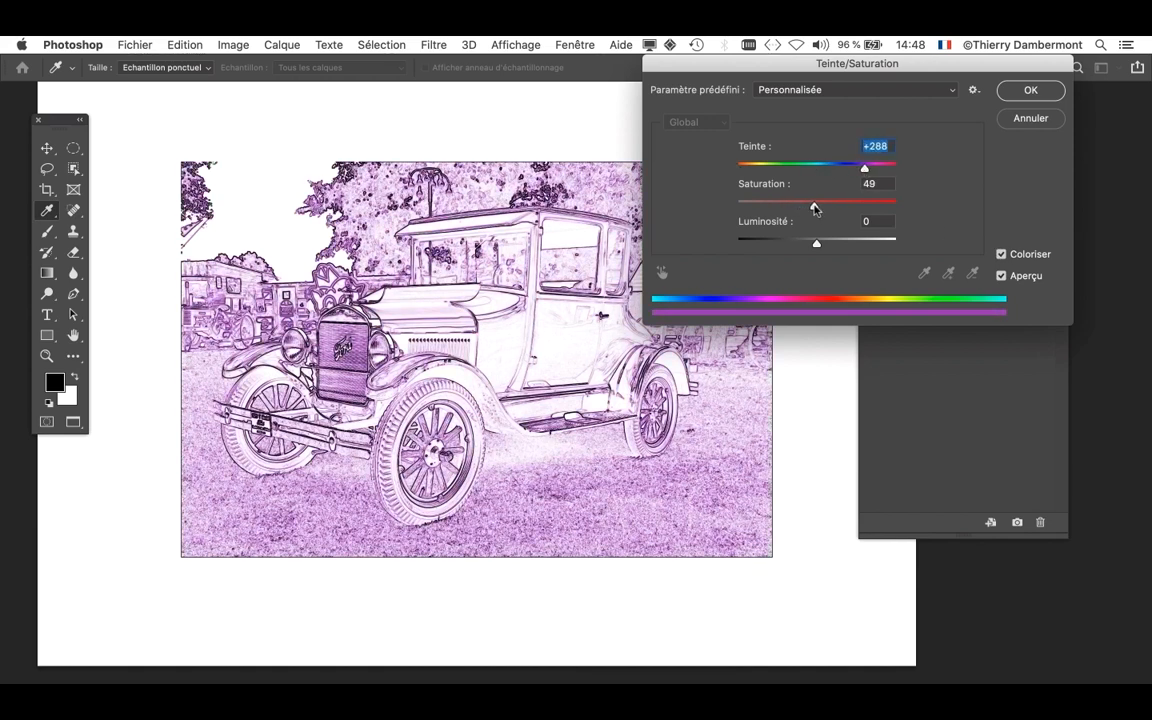
pyautogui.moveTo(862, 167)
pyautogui.mouseDown()
pyautogui.moveTo(893, 168)
pyautogui.moveTo(822, 165)
pyautogui.moveTo(857, 166)
pyautogui.mouseUp()
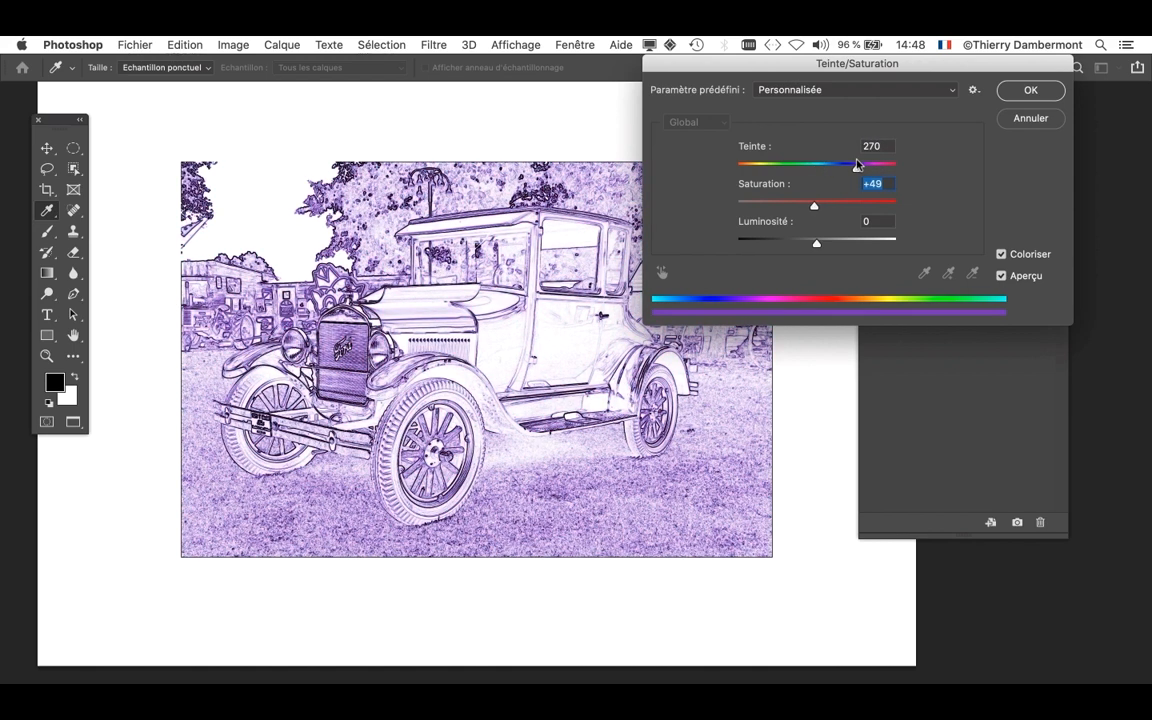
pyautogui.click(1026, 97)
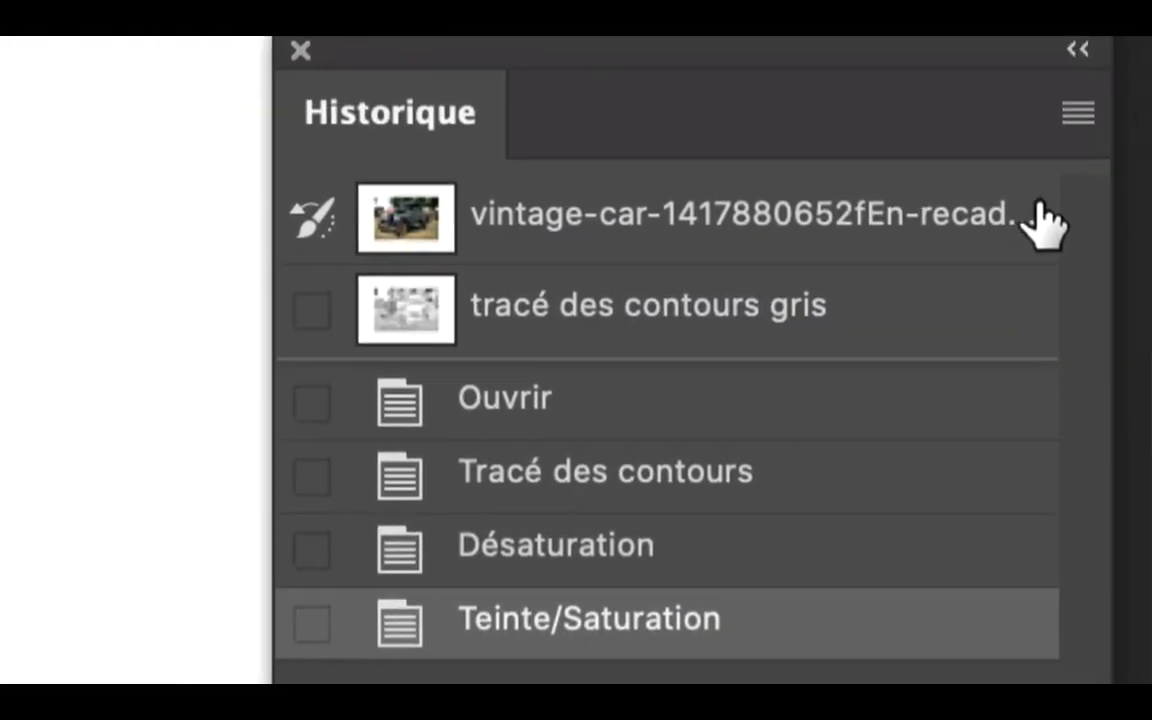
# - Add a Nouvel instantané snapshot titled 'tracé des contours (en rose)', correcting typos in the name
pyautogui.click(1078, 112)
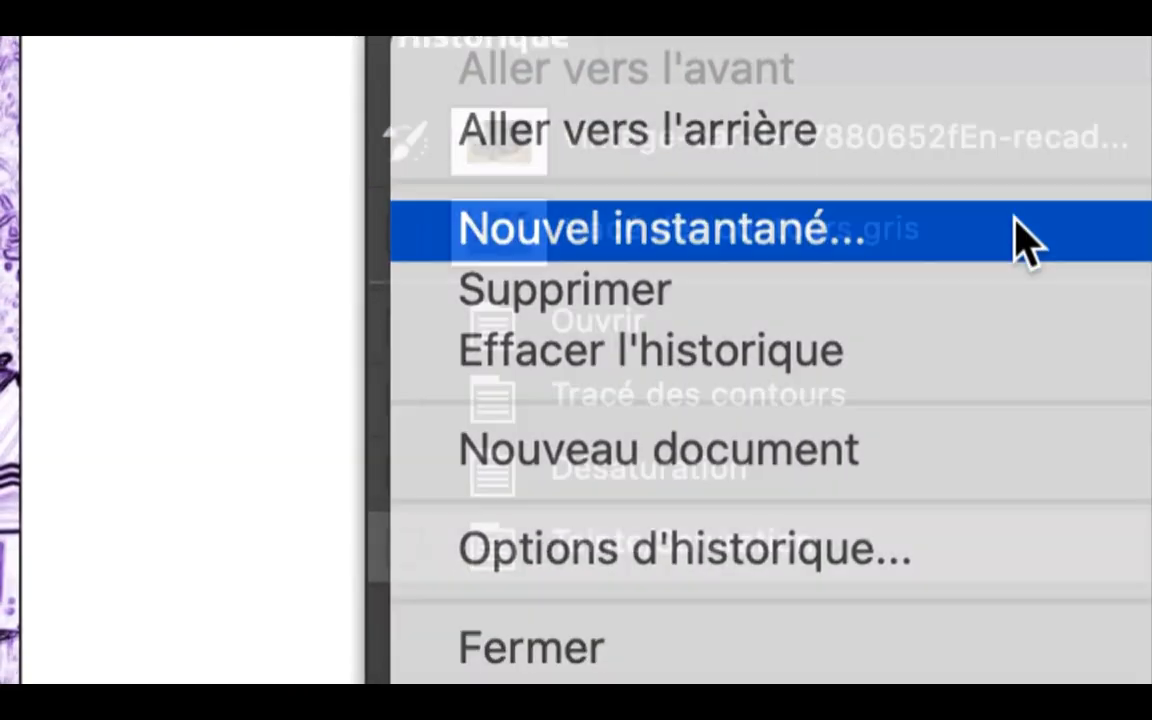
pyautogui.click(1025, 240)
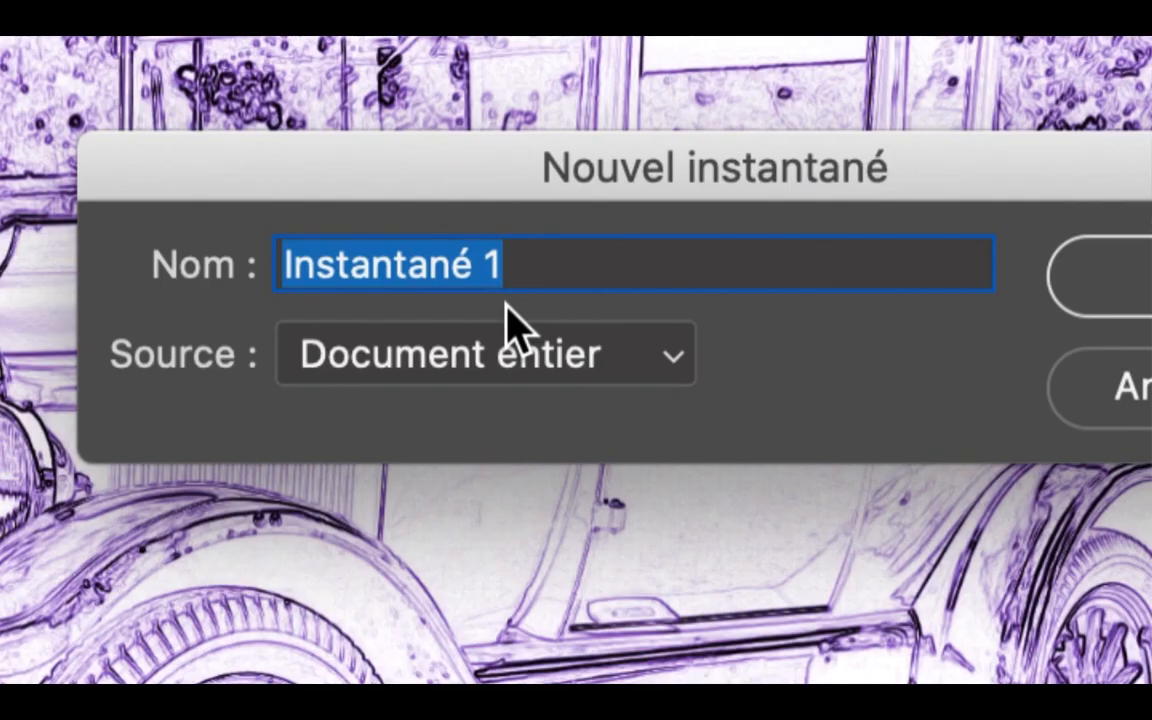
pyautogui.write('tr&cé d')
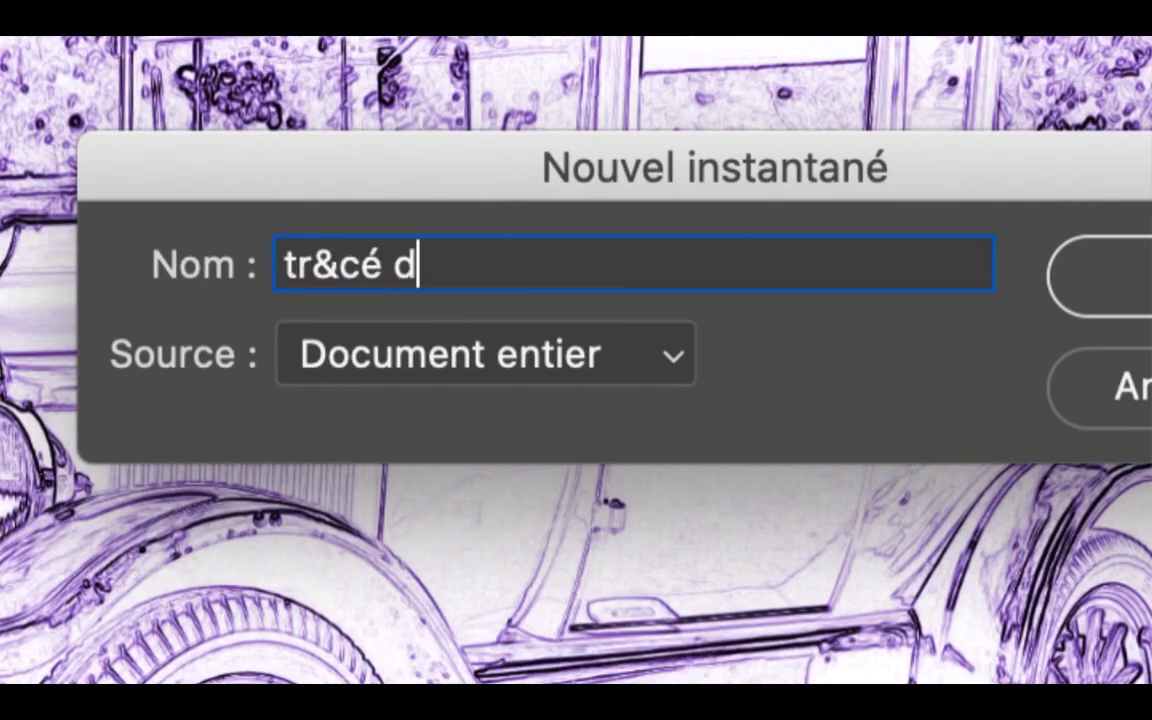
pyautogui.write('es contours r')
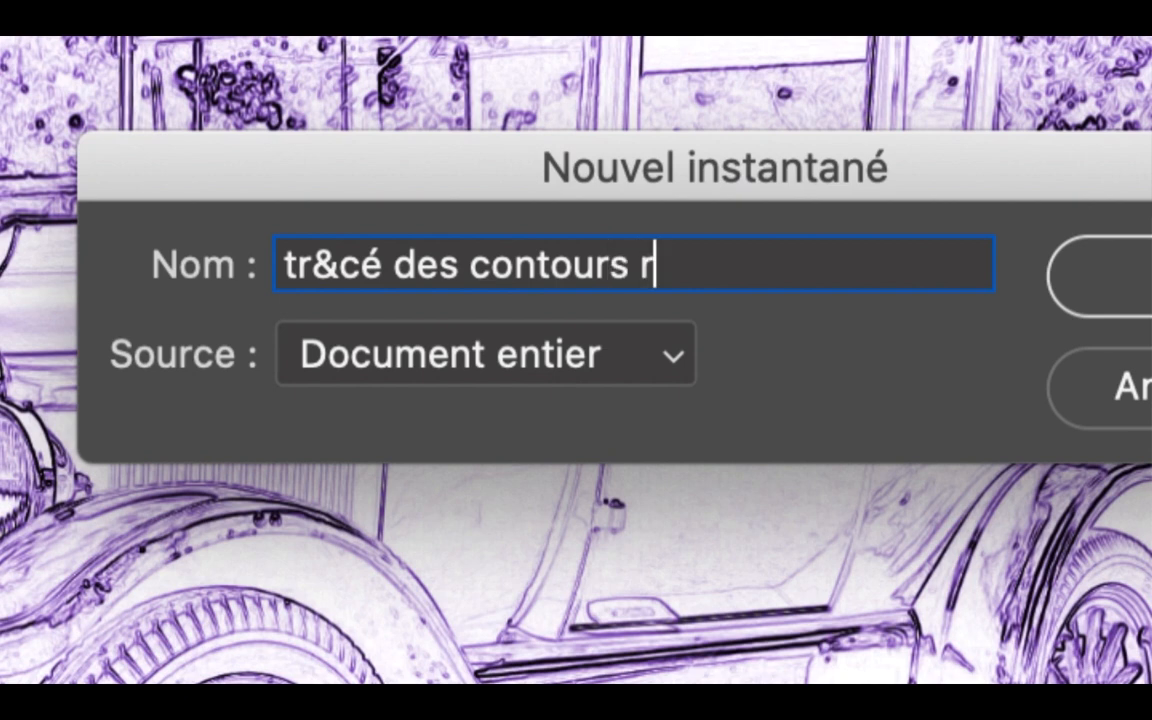
pyautogui.press('BackSpace')
pyautogui.write('(en rose)')
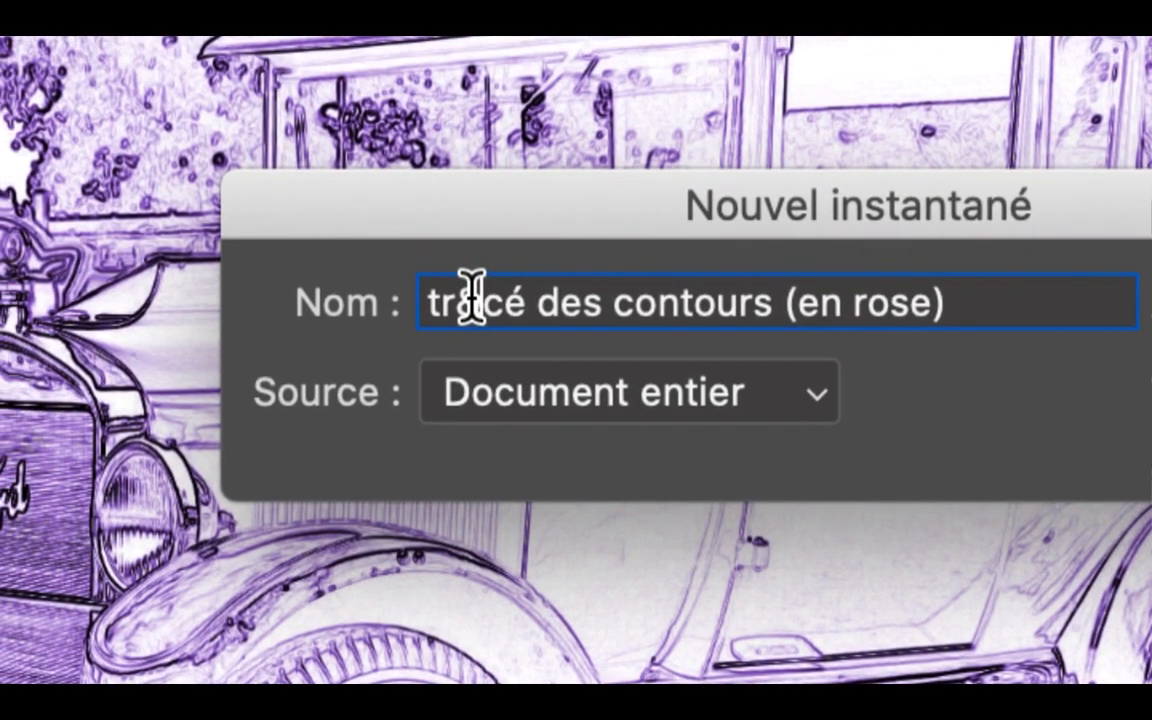
pyautogui.doubleClick(431, 270)
pyautogui.write('a')
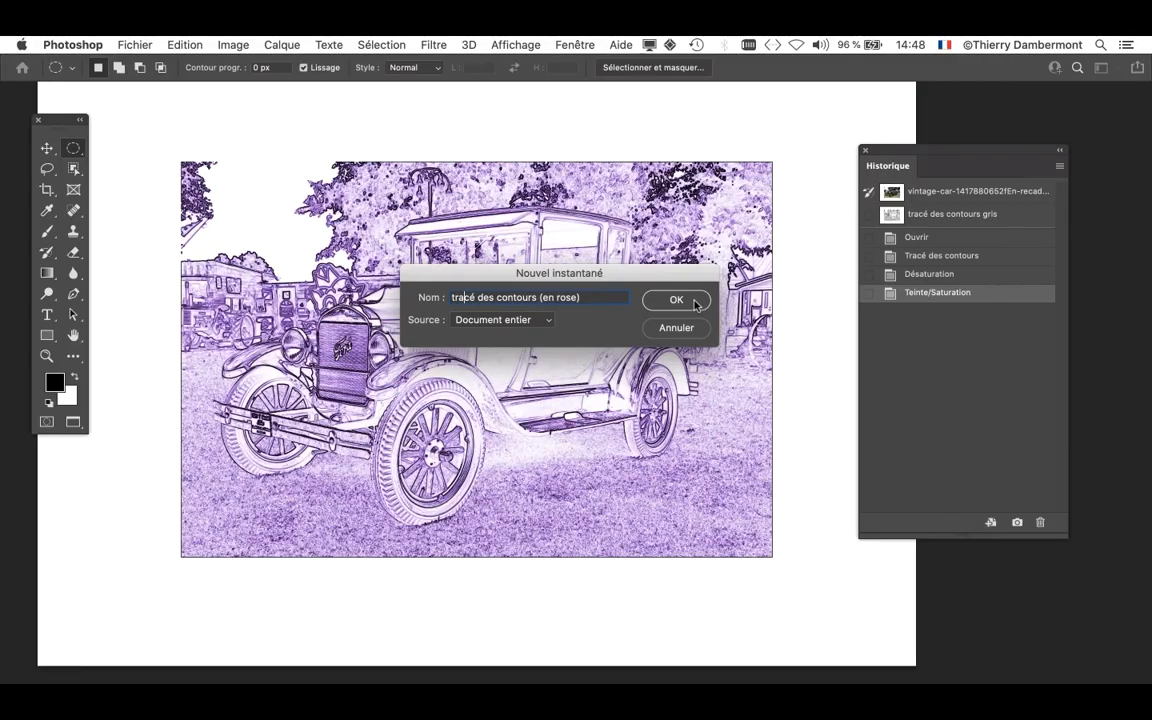
pyautogui.click(694, 302)
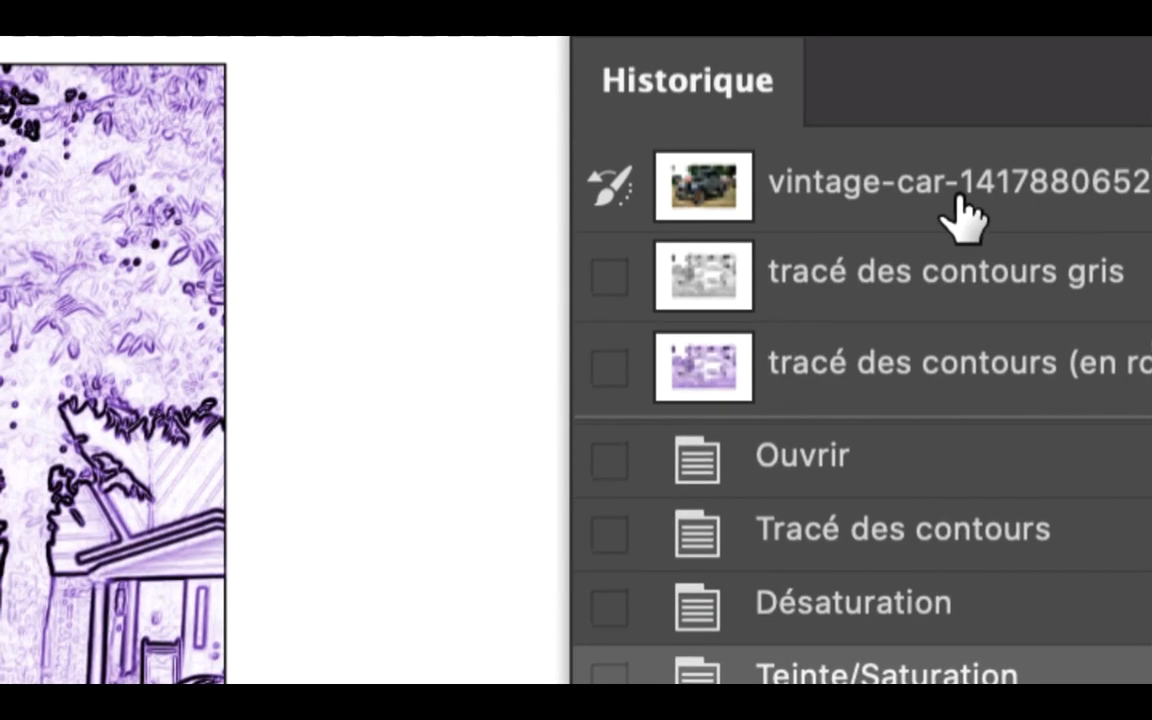
# - Revert to the original photo, source the History Brush from the grey contour snapshot, and test-paint the trees
pyautogui.click(963, 214)
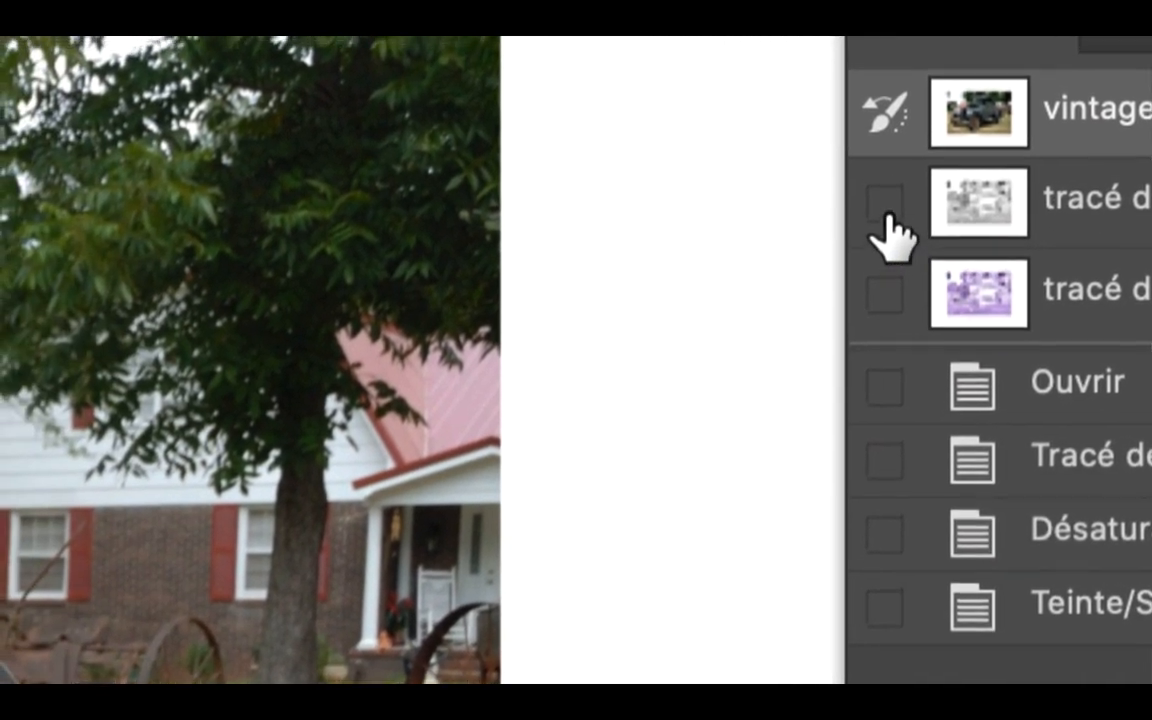
pyautogui.click(886, 215)
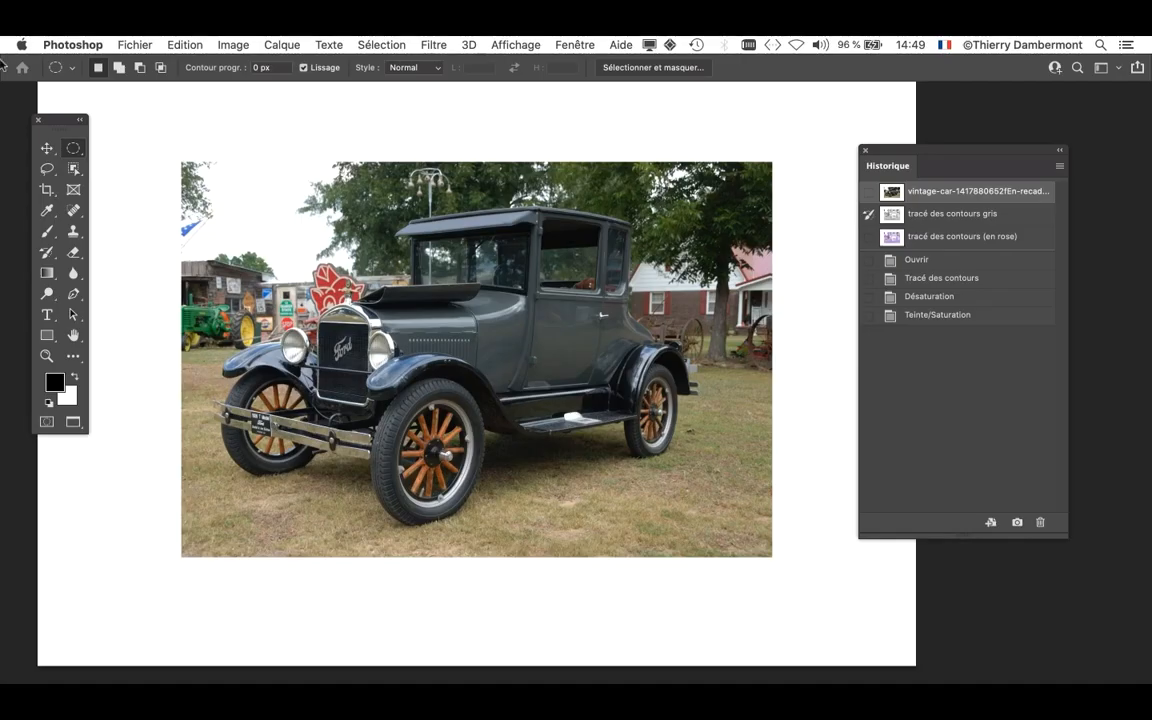
pyautogui.moveTo(55, 117); pyautogui.dragTo(88, 117)
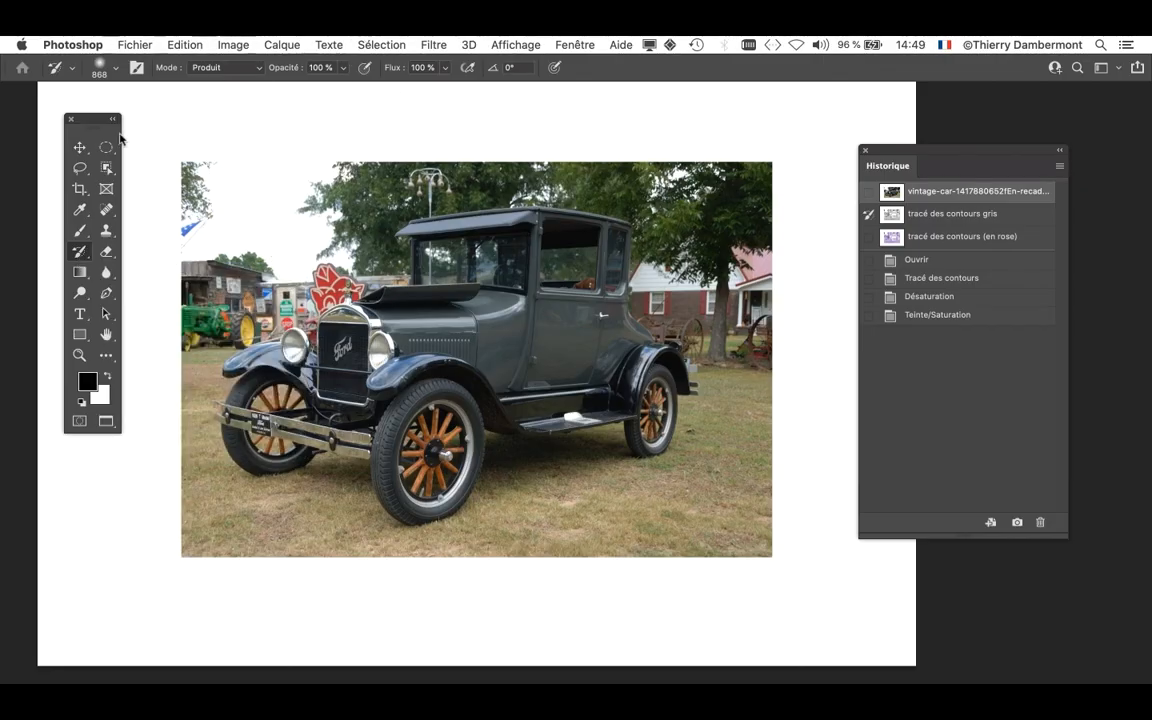
pyautogui.moveTo(92, 119); pyautogui.dragTo(71, 119)
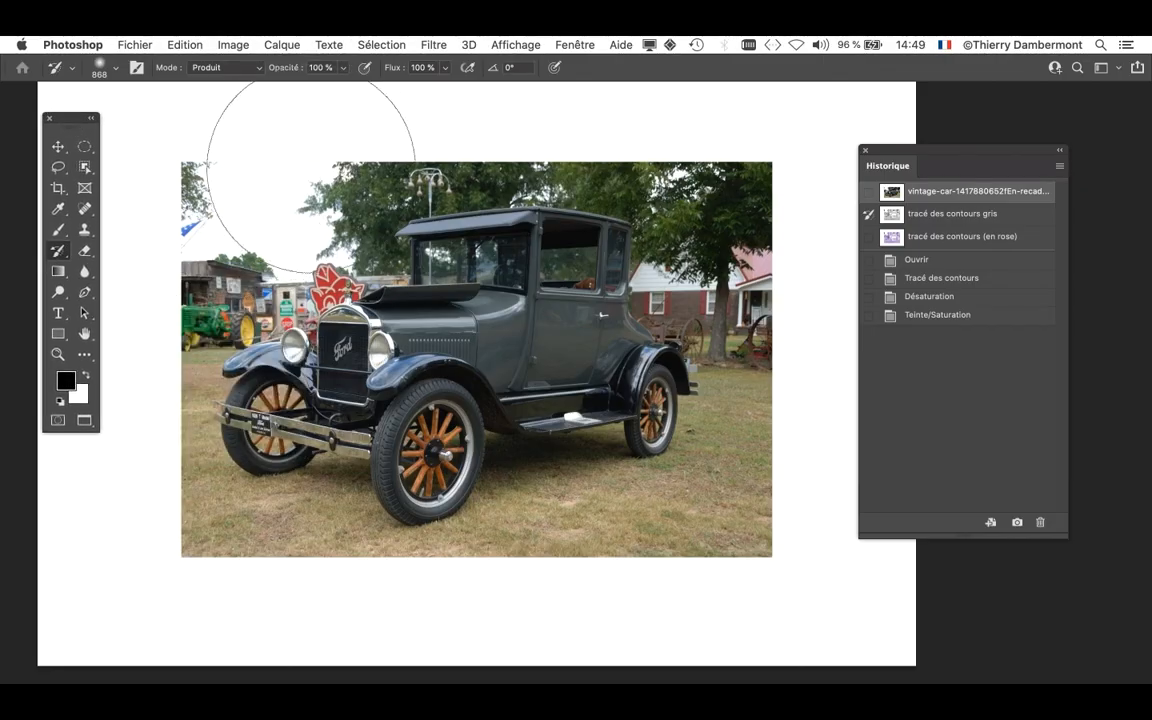
pyautogui.moveTo(311, 171)
pyautogui.mouseDown()
pyautogui.moveTo(203, 226)
pyautogui.moveTo(203, 213)
pyautogui.moveTo(344, 125)
pyautogui.mouseUp()
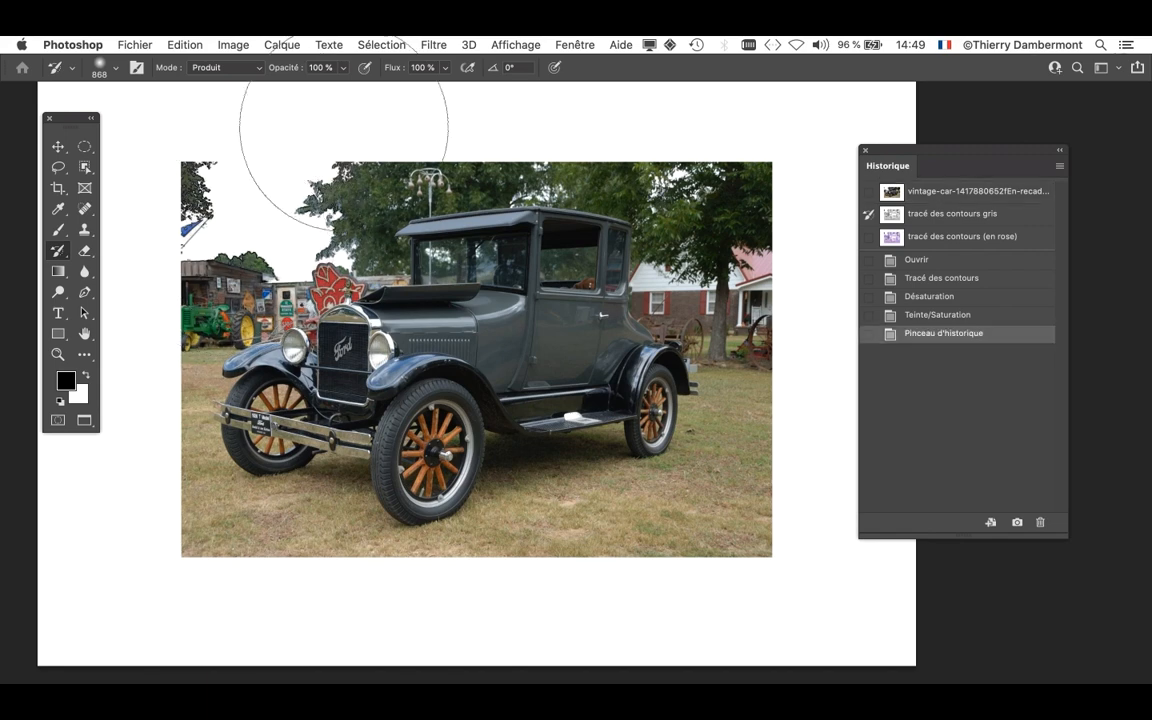
# - Preview the purple Teinte/Saturation state, then return to the original colour snapshot
pyautogui.click(172, 41)
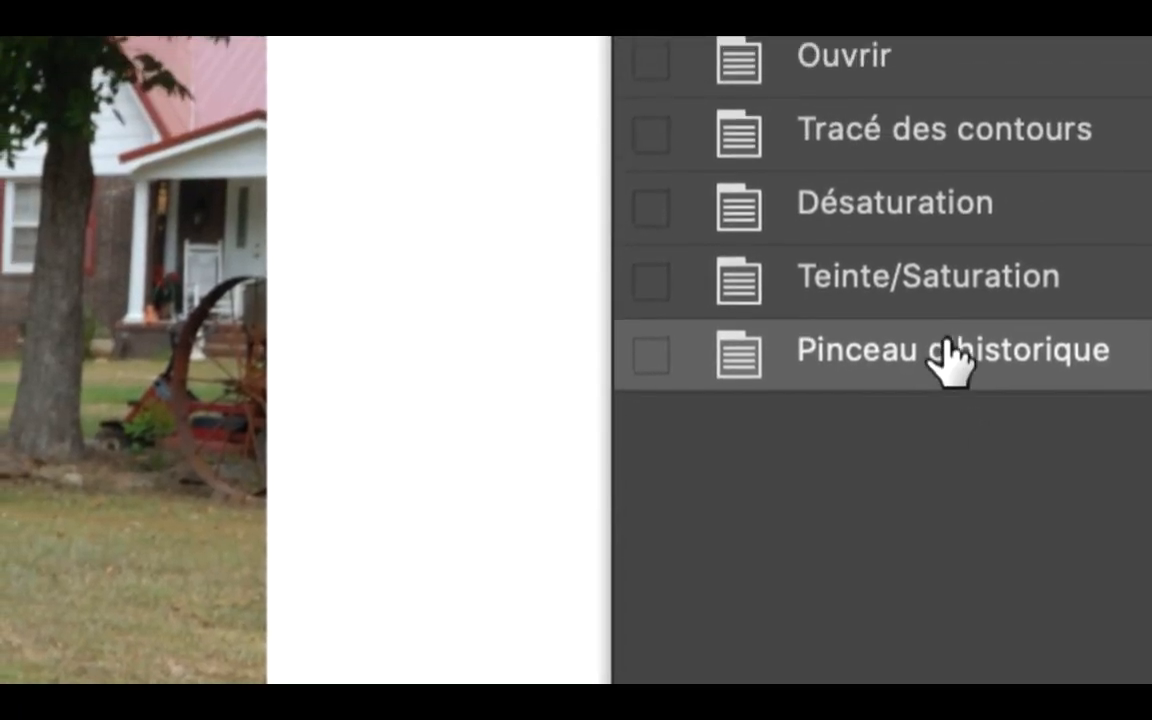
pyautogui.click(881, 126)
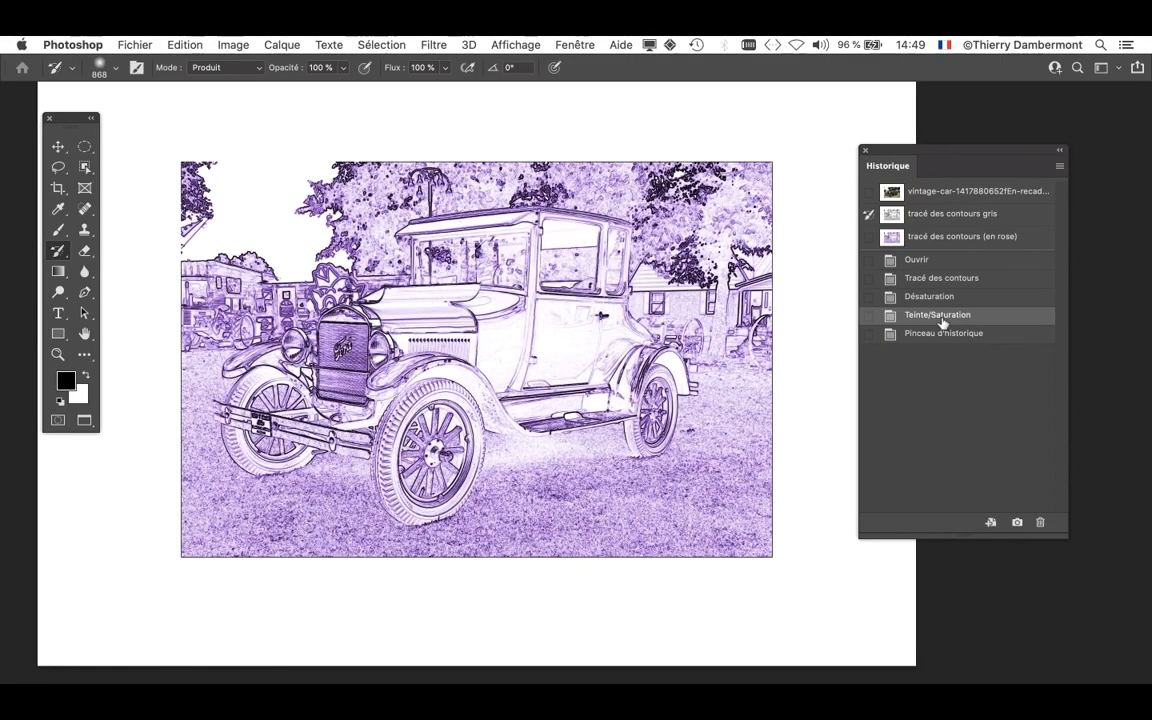
pyautogui.click(931, 199)
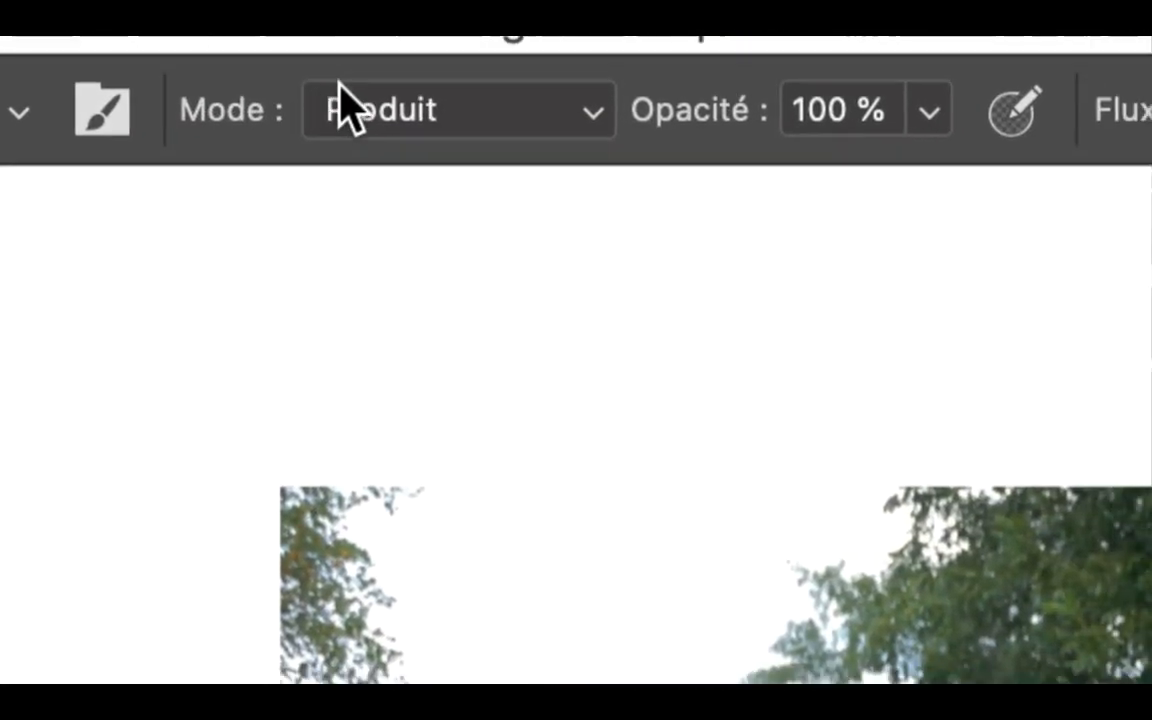
# - Set the History Brush mode to Normal and paint grey contours over top-left trees and lower-left ground
pyautogui.click(541, 97)
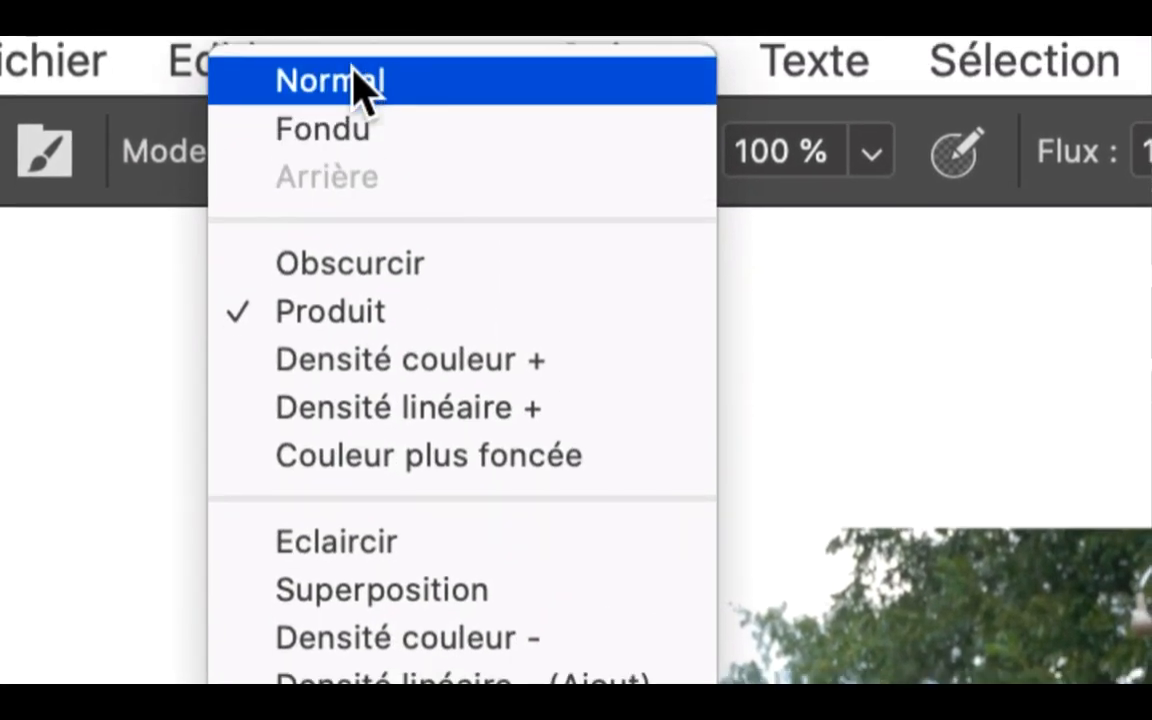
pyautogui.click(355, 91)
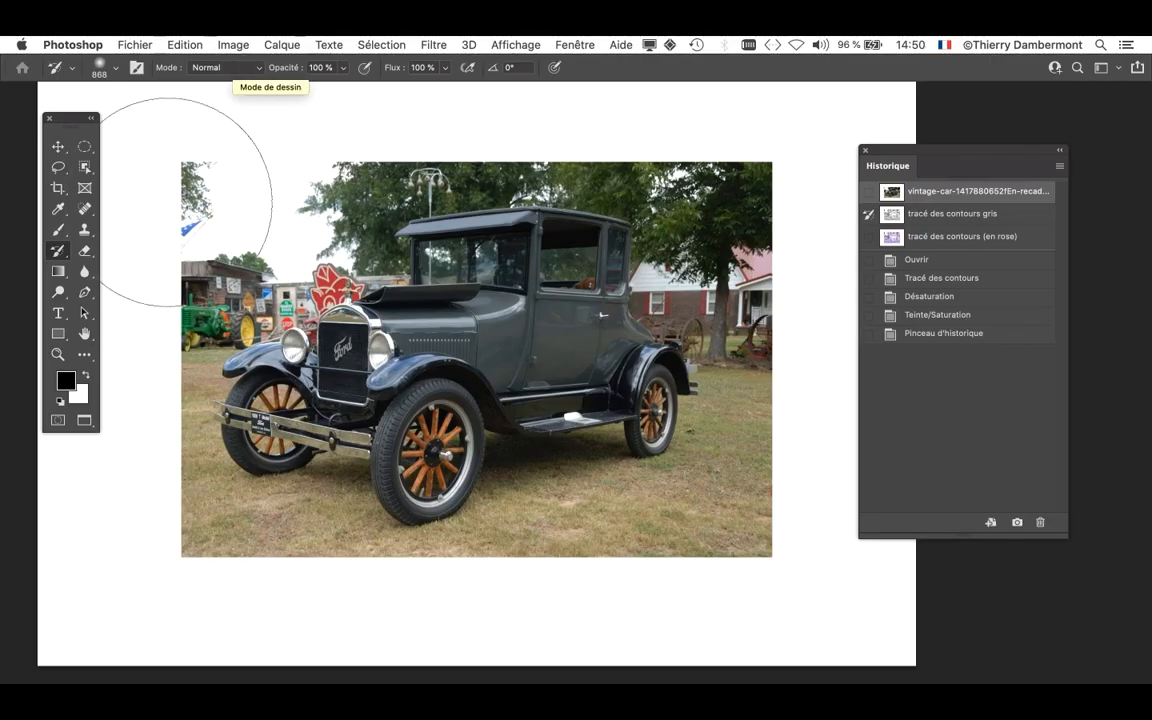
pyautogui.moveTo(287, 172)
pyautogui.mouseDown()
pyautogui.moveTo(188, 201)
pyautogui.moveTo(95, 250)
pyautogui.mouseUp()
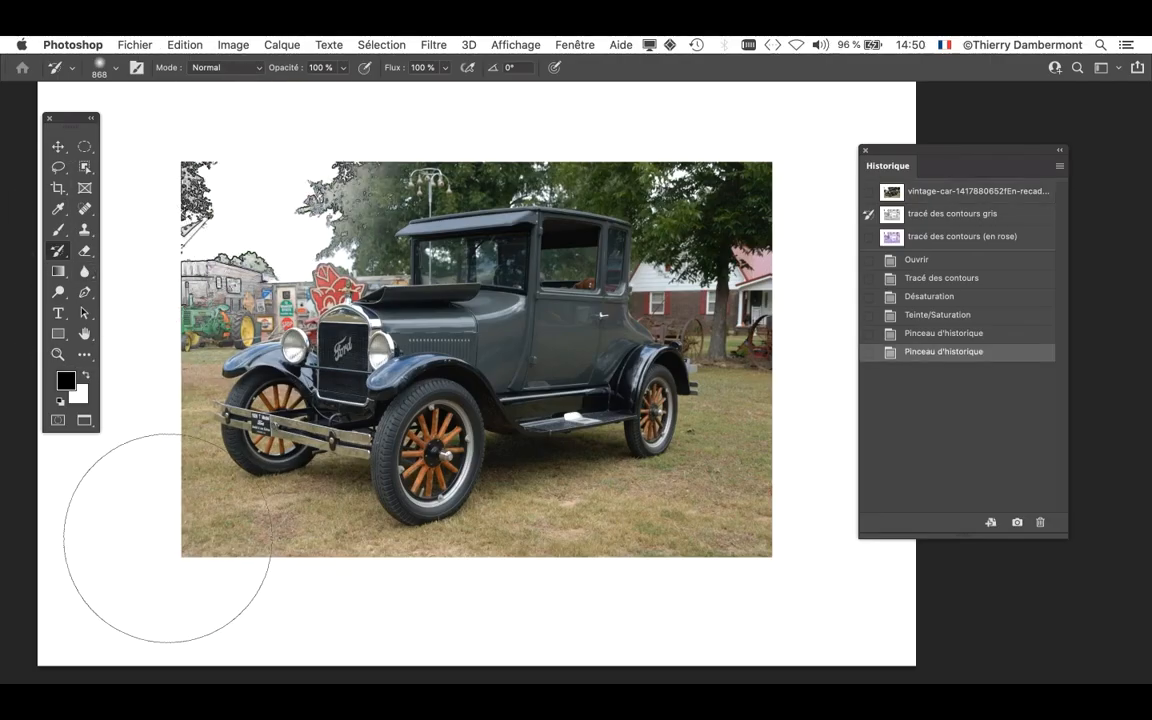
pyautogui.moveTo(167, 540)
pyautogui.mouseDown()
pyautogui.moveTo(310, 604)
pyautogui.moveTo(597, 621)
pyautogui.moveTo(870, 538)
pyautogui.moveTo(906, 475)
pyautogui.moveTo(711, 149)
pyautogui.moveTo(553, 129)
pyautogui.moveTo(381, 86)
pyautogui.moveTo(261, 97)
pyautogui.moveTo(226, 112)
pyautogui.moveTo(258, 165)
pyautogui.moveTo(314, 179)
pyautogui.moveTo(199, 230)
pyautogui.moveTo(281, 138)
pyautogui.moveTo(291, 162)
pyautogui.moveTo(205, 186)
pyautogui.moveTo(240, 181)
pyautogui.moveTo(228, 236)
pyautogui.moveTo(121, 344)
pyautogui.moveTo(98, 450)
pyautogui.moveTo(123, 565)
pyautogui.moveTo(231, 630)
pyautogui.mouseUp()
# - Paint the grey sketch look over the photo's right side, right-rear area and the car's roof
pyautogui.moveTo(816, 590)
pyautogui.mouseDown()
pyautogui.moveTo(784, 103)
pyautogui.moveTo(797, 566)
pyautogui.mouseUp()
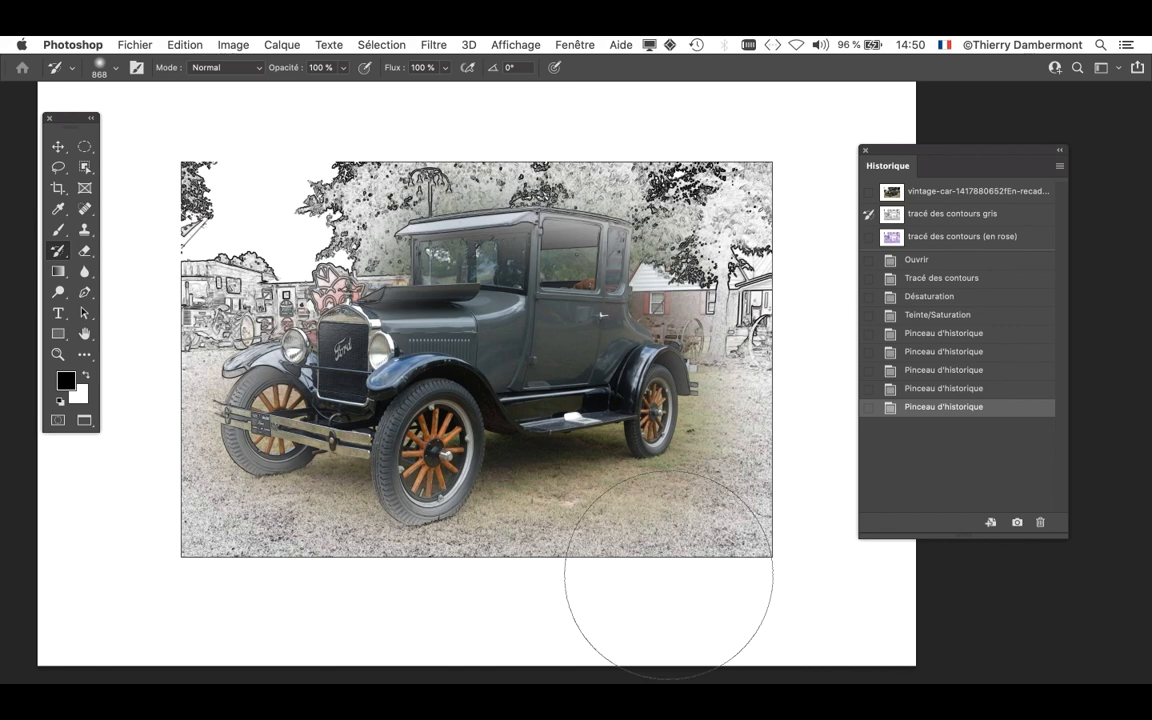
pyautogui.scroll(-3, 585, 515)
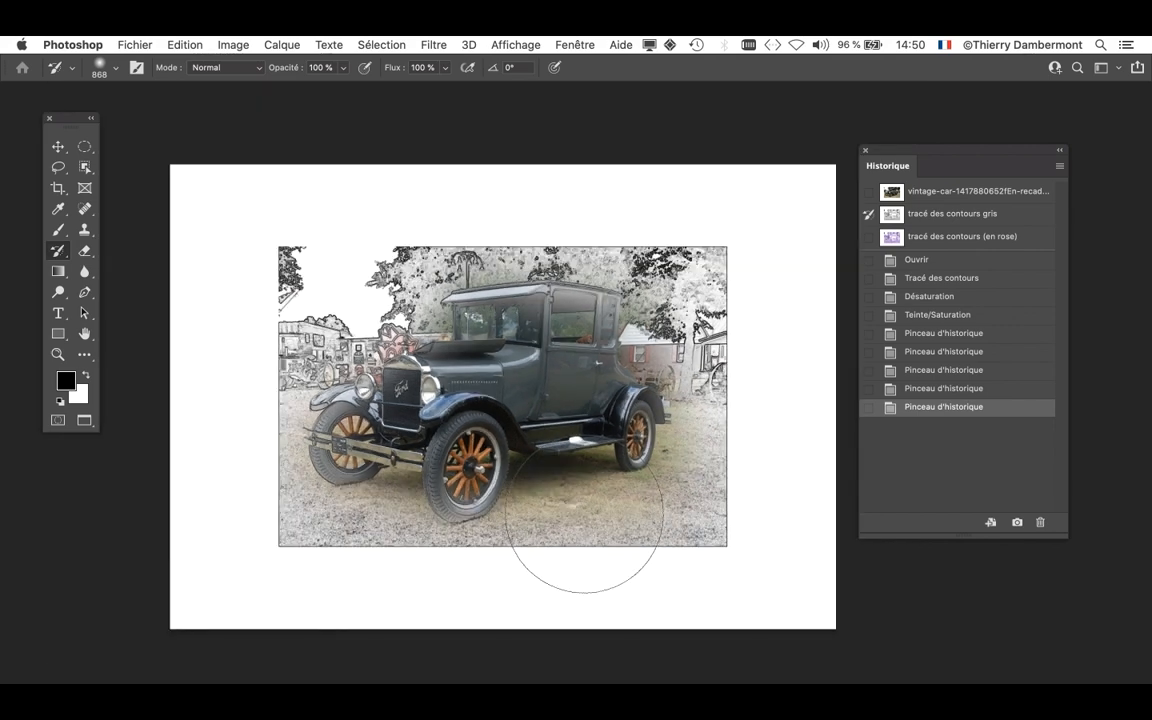
pyautogui.moveTo(690, 410)
pyautogui.mouseDown()
pyautogui.moveTo(771, 430)
pyautogui.moveTo(738, 432)
pyautogui.mouseUp()
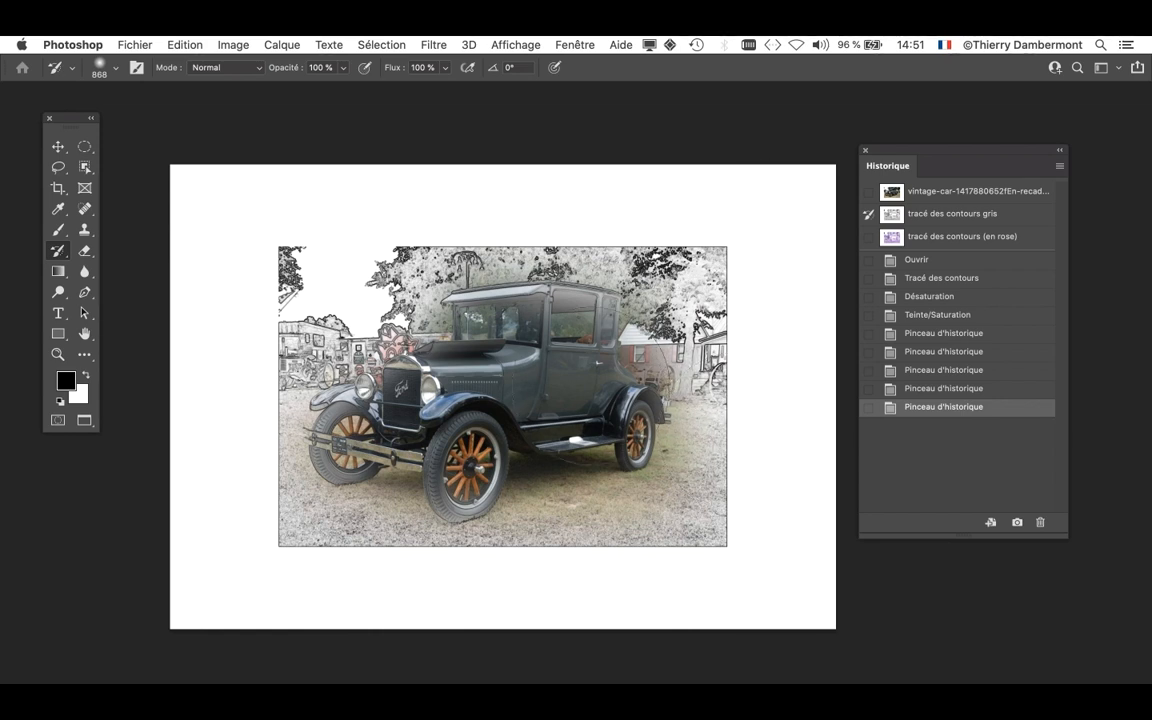
pyautogui.moveTo(656, 276)
pyautogui.mouseDown()
pyautogui.moveTo(451, 239)
pyautogui.moveTo(648, 286)
pyautogui.moveTo(736, 396)
pyautogui.moveTo(742, 428)
pyautogui.moveTo(690, 493)
pyautogui.moveTo(497, 383)
pyautogui.mouseUp()
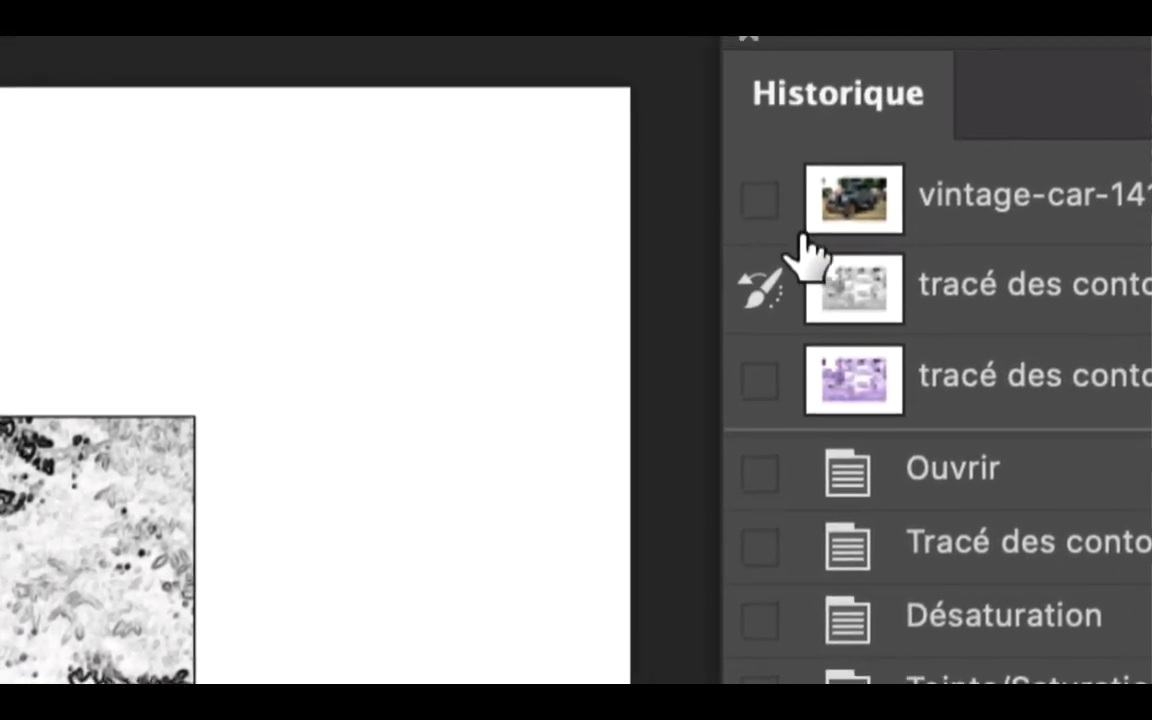
# - Switch the History Brush source to the original photo, size it to 368 px, and restore colour to the car body and hood
pyautogui.click(783, 213)
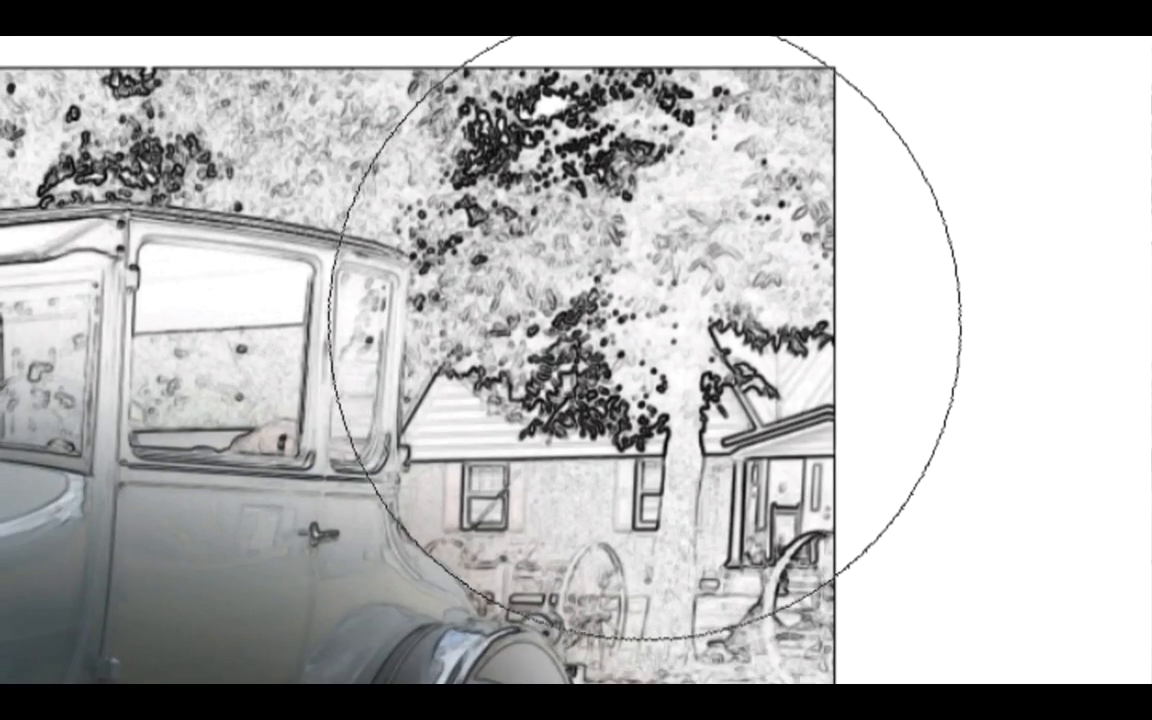
pyautogui.moveTo(643, 335)
pyautogui.mouseDown()
pyautogui.moveTo(643, 347)
pyautogui.moveTo(591, 342)
pyautogui.mouseUp()
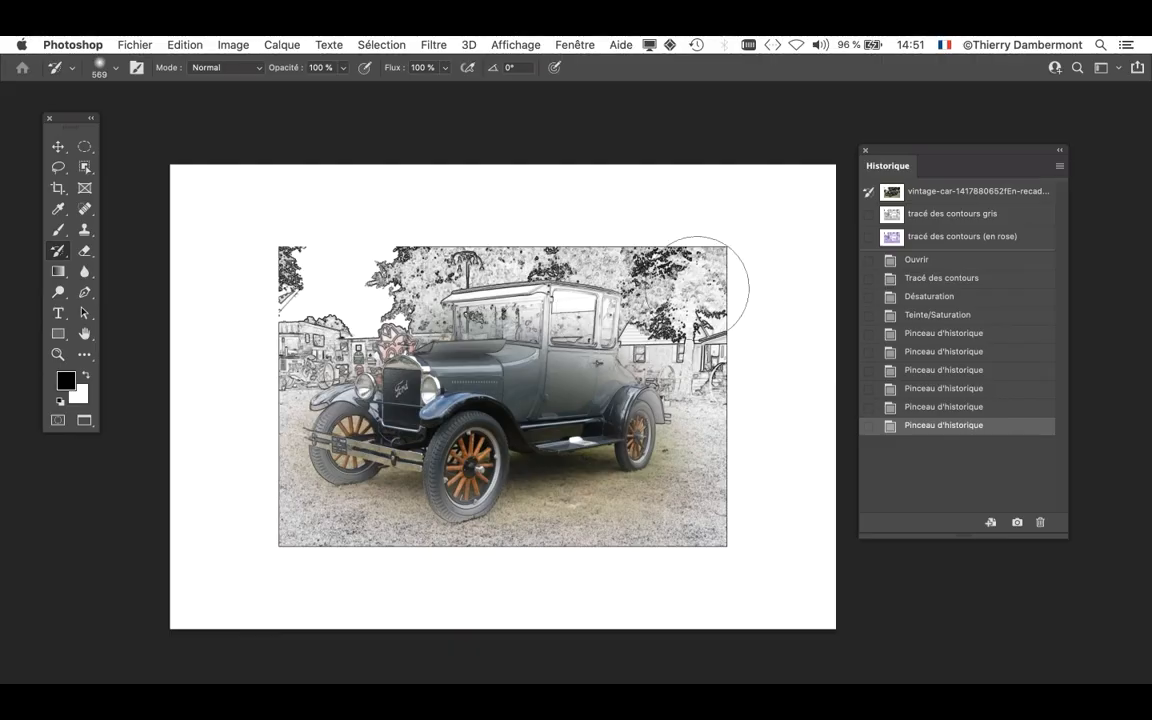
pyautogui.moveTo(697, 285)
pyautogui.mouseDown()
pyautogui.moveTo(624, 259)
pyautogui.moveTo(683, 256)
pyautogui.moveTo(668, 297)
pyautogui.moveTo(740, 290)
pyautogui.moveTo(684, 291)
pyautogui.mouseUp()
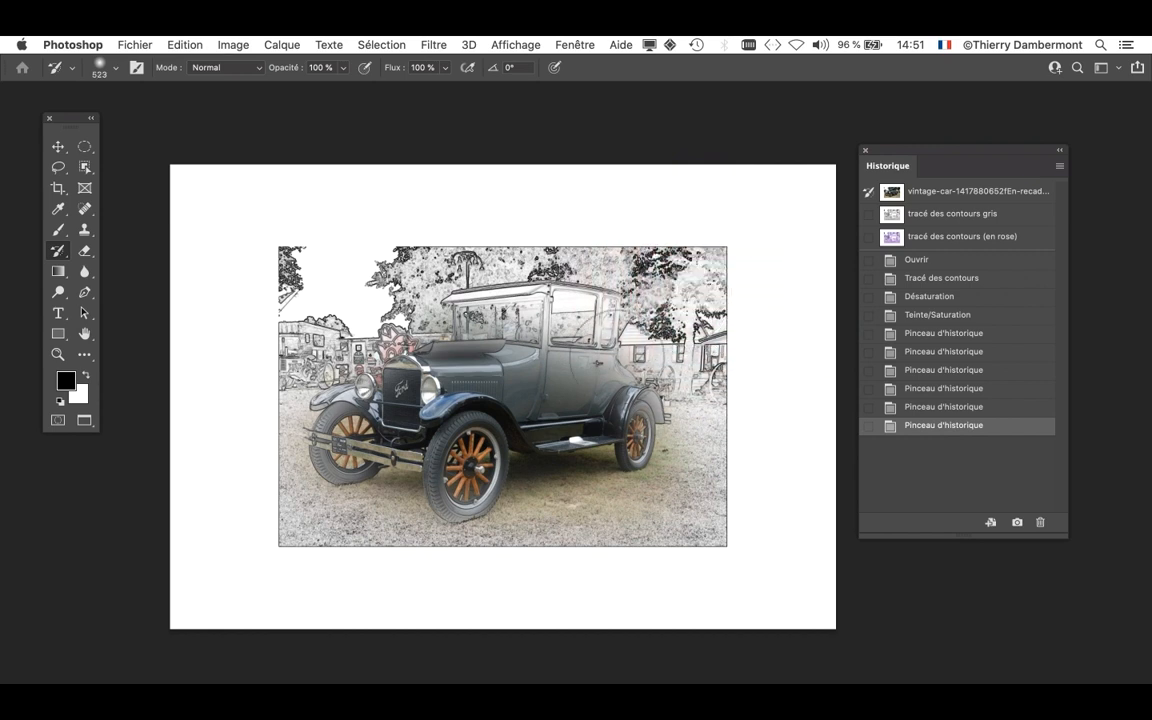
pyautogui.moveTo(490, 357)
pyautogui.mouseDown()
pyautogui.moveTo(536, 329)
pyautogui.moveTo(456, 278)
pyautogui.moveTo(370, 320)
pyautogui.moveTo(340, 370)
pyautogui.mouseUp()
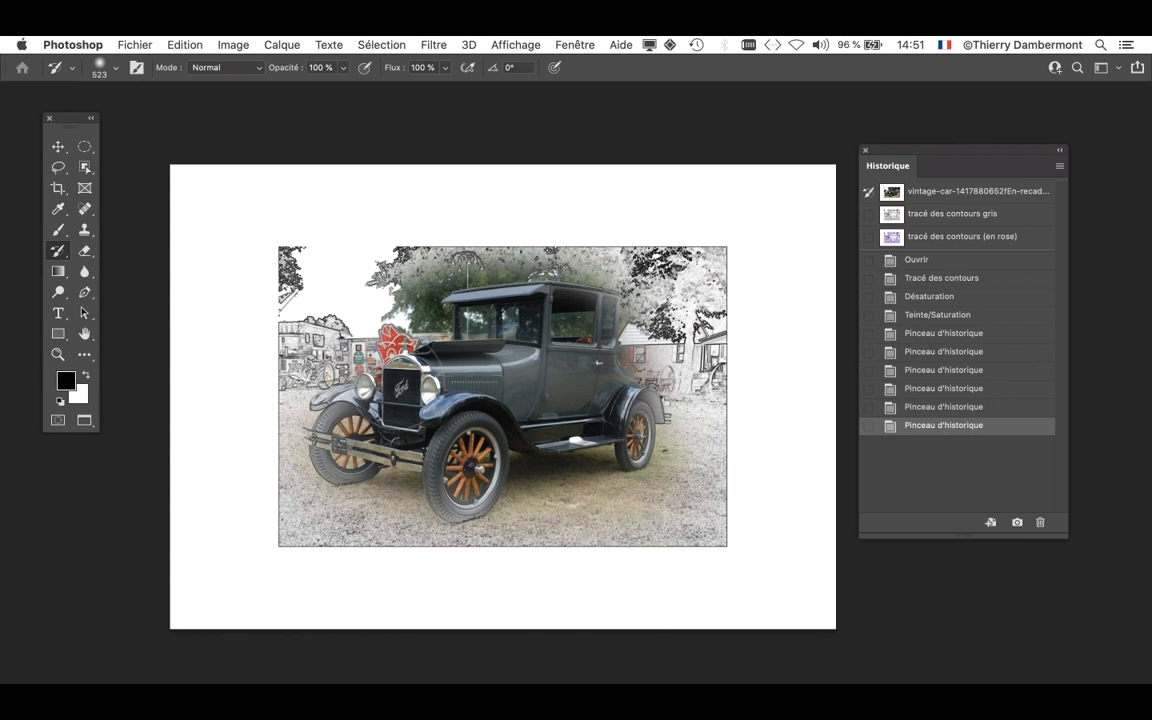
pyautogui.moveTo(460, 320)
pyautogui.mouseDown()
pyautogui.moveTo(545, 270)
pyautogui.moveTo(570, 360)
pyautogui.moveTo(620, 410)
pyautogui.mouseUp()
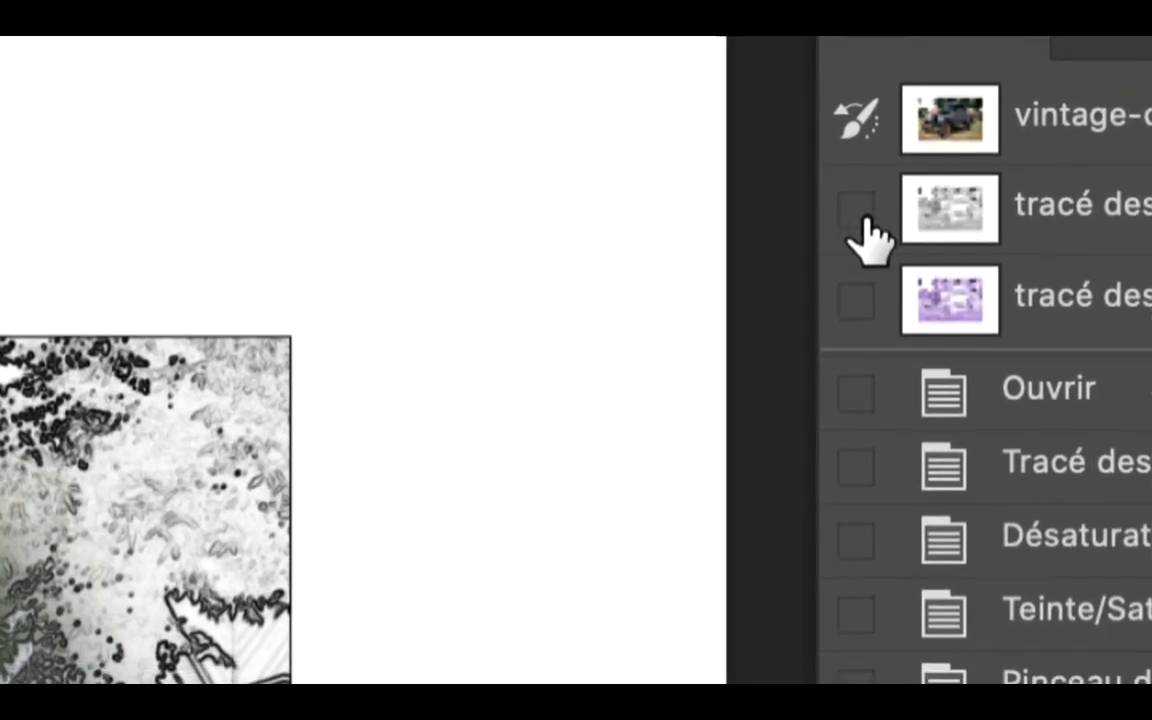
# - Paint grey sketch over the trees above the car from the contour snapshot, then undo one step
pyautogui.click(868, 214)
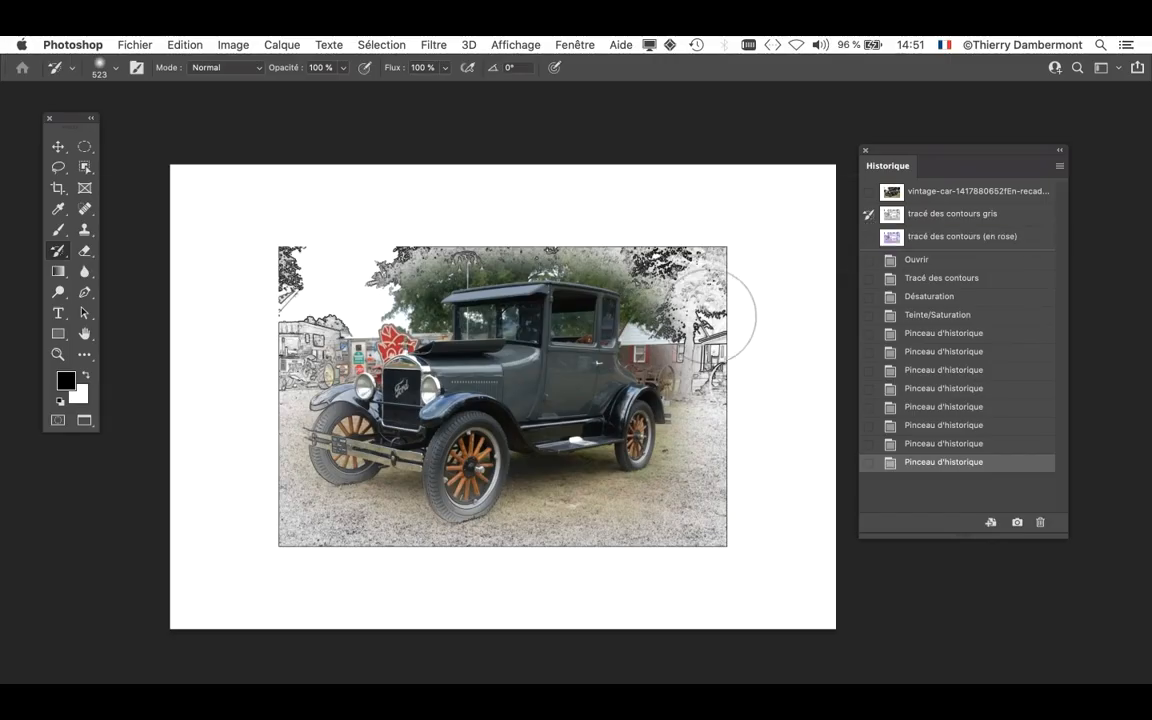
pyautogui.moveTo(601, 252)
pyautogui.mouseDown()
pyautogui.moveTo(483, 215)
pyautogui.moveTo(401, 236)
pyautogui.moveTo(363, 281)
pyautogui.moveTo(545, 231)
pyautogui.moveTo(368, 302)
pyautogui.moveTo(415, 308)
pyautogui.moveTo(758, 488)
pyautogui.moveTo(407, 310)
pyautogui.moveTo(476, 302)
pyautogui.mouseUp()
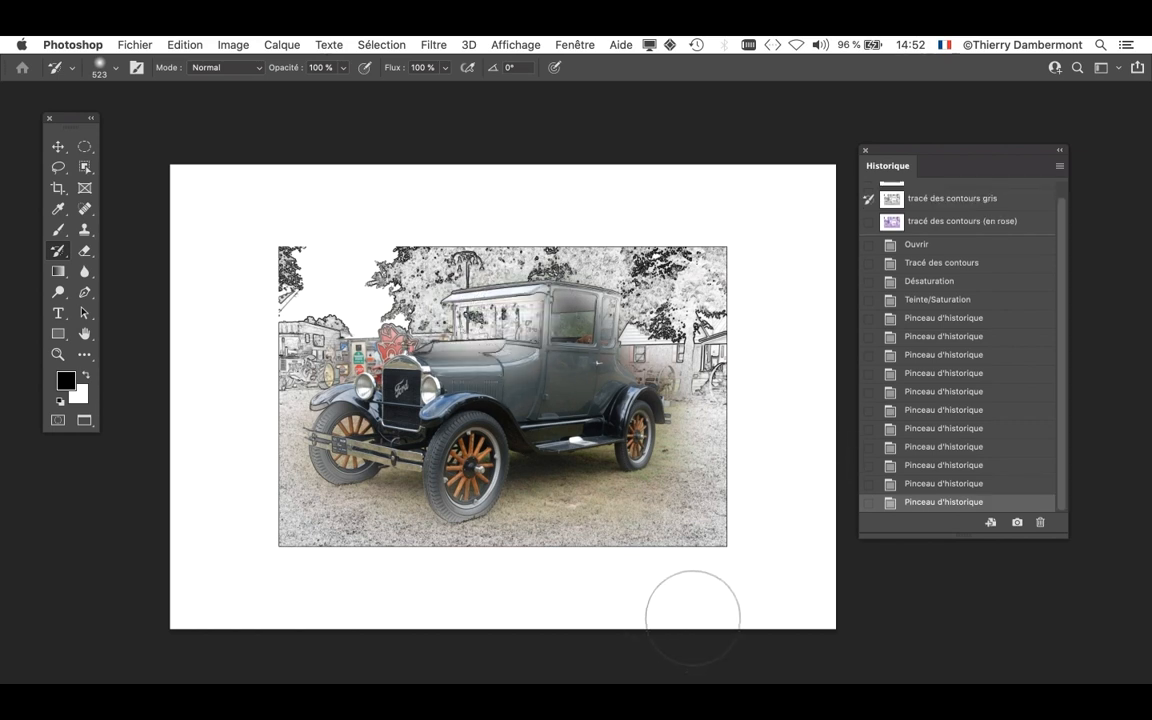
pyautogui.click(968, 484)
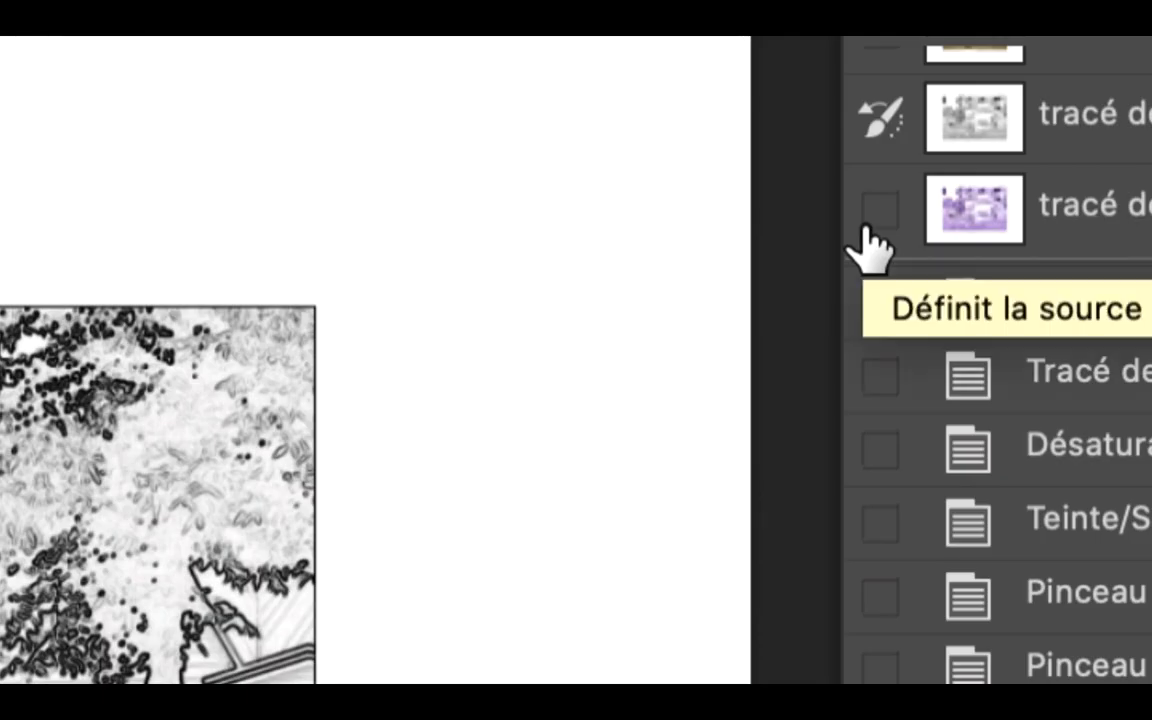
# - Paint the lower car, ground and upper-right trees from the pink contour snapshot using an ~864 px brush
pyautogui.click(867, 223)
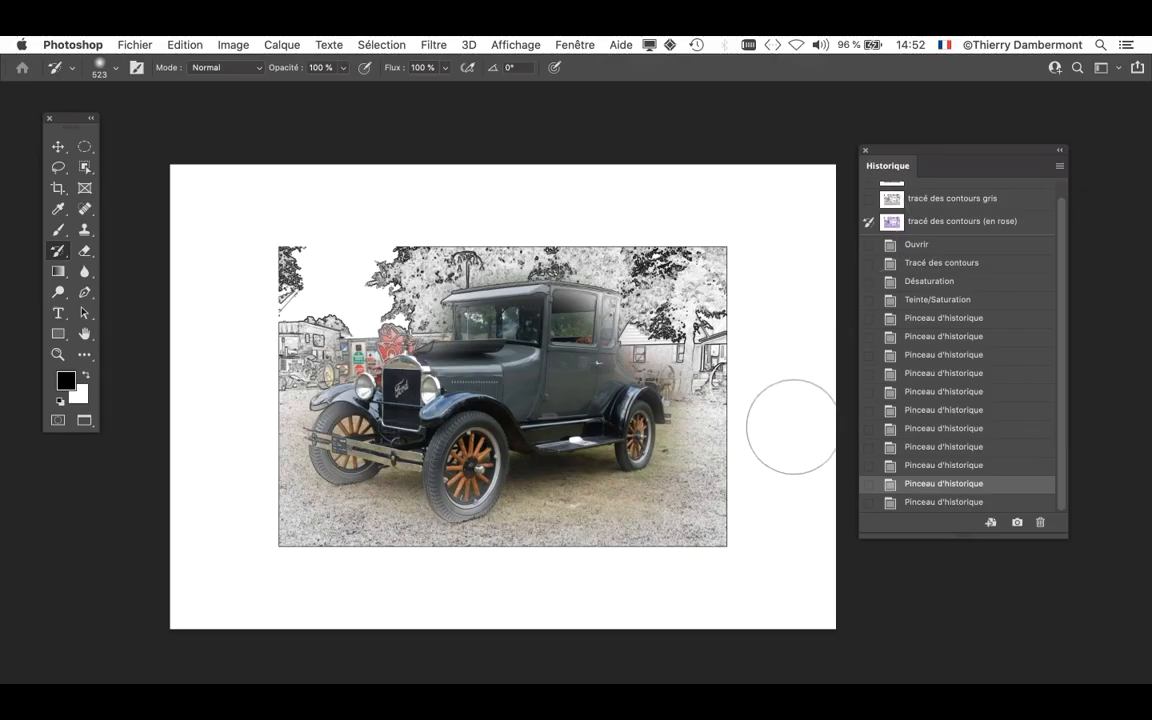
pyautogui.moveTo(673, 429); pyautogui.dragTo(744, 429)
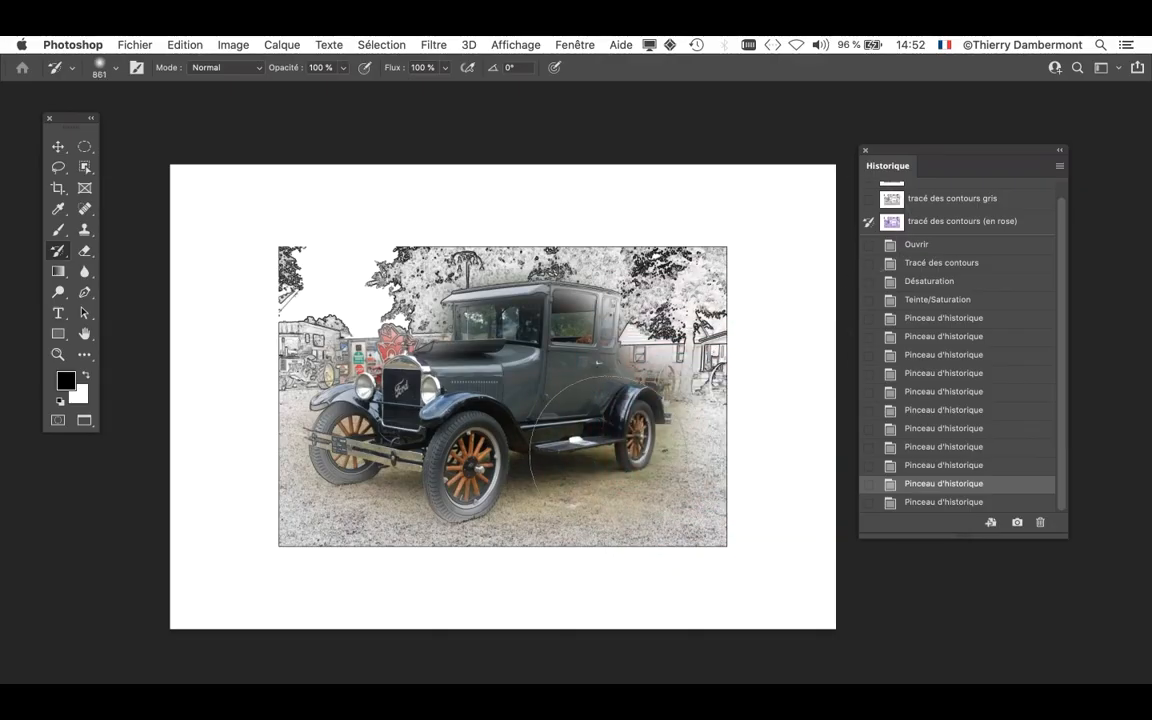
pyautogui.moveTo(640, 460)
pyautogui.mouseDown()
pyautogui.moveTo(480, 440)
pyautogui.moveTo(420, 450)
pyautogui.mouseUp()
pyautogui.moveTo(650, 492)
pyautogui.mouseDown()
pyautogui.moveTo(694, 411)
pyautogui.moveTo(681, 424)
pyautogui.moveTo(699, 352)
pyautogui.moveTo(663, 226)
pyautogui.moveTo(758, 257)
pyautogui.mouseUp()
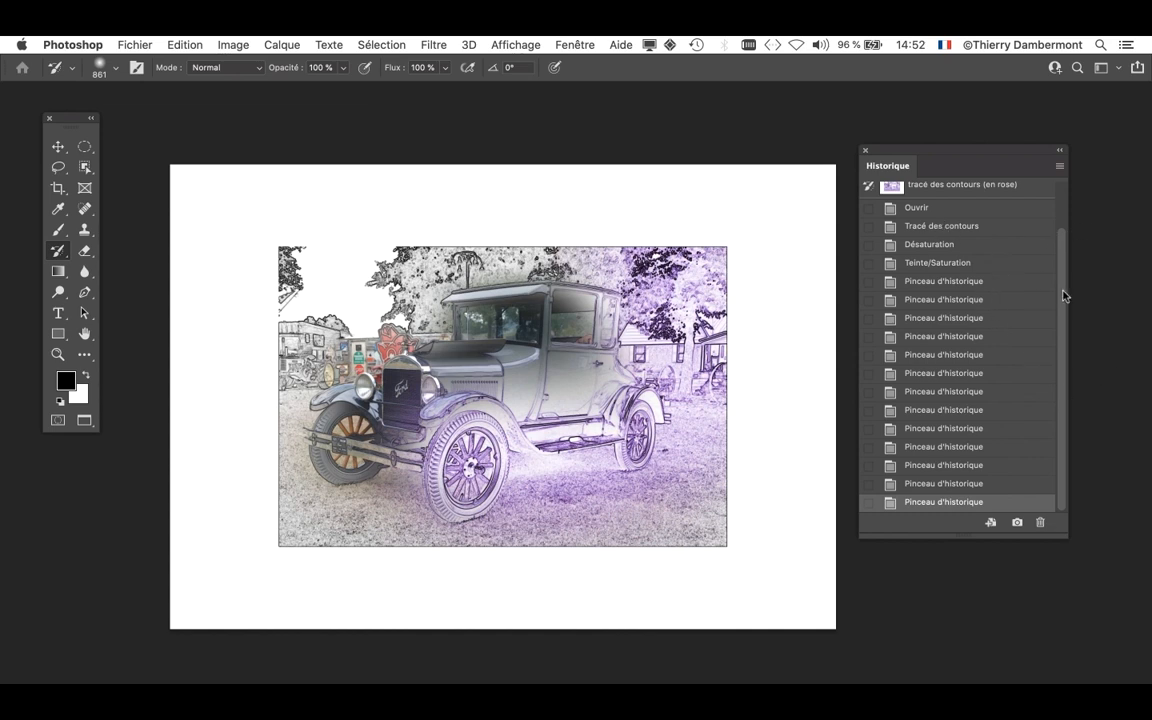
pyautogui.moveTo(1062, 296); pyautogui.dragTo(1083, 185)
# - Fade the car's roof, windows and hood from the grey snapshot with a 750 px brush at 43 % opacity
pyautogui.click(869, 214)
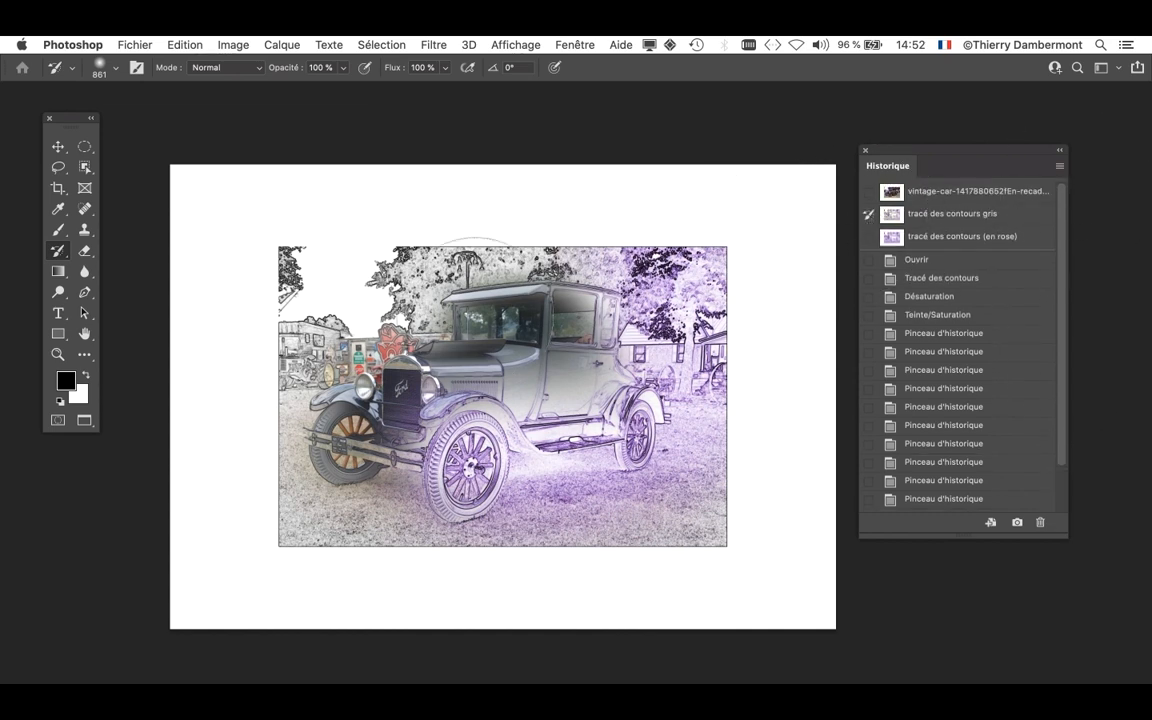
pyautogui.moveTo(440, 325)
pyautogui.mouseDown()
pyautogui.moveTo(488, 329)
pyautogui.moveTo(463, 329)
pyautogui.mouseUp()
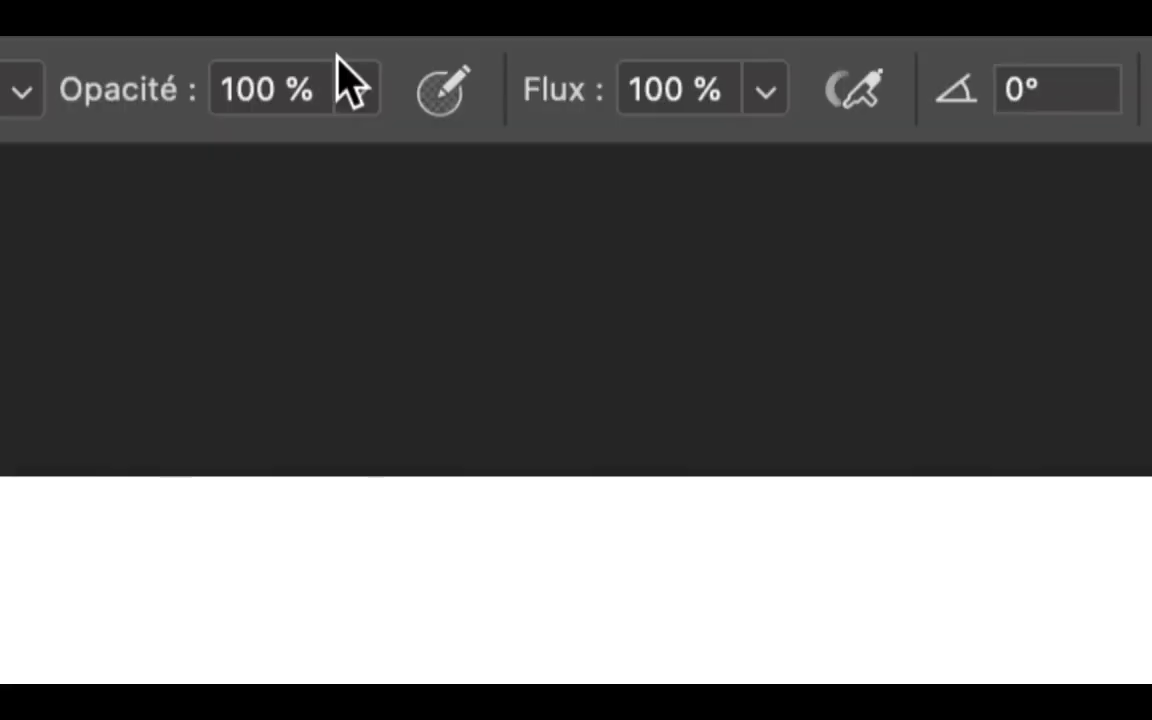
pyautogui.click(340, 66)
pyautogui.moveTo(317, 75); pyautogui.dragTo(274, 76)
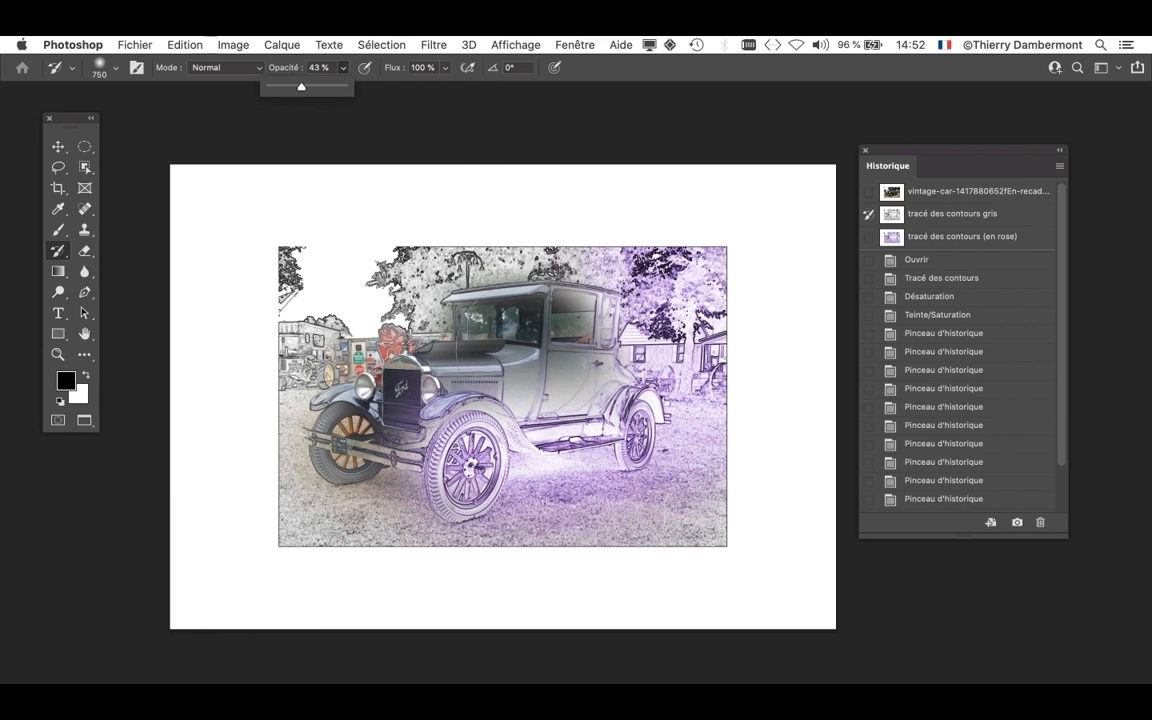
pyautogui.click(458, 315)
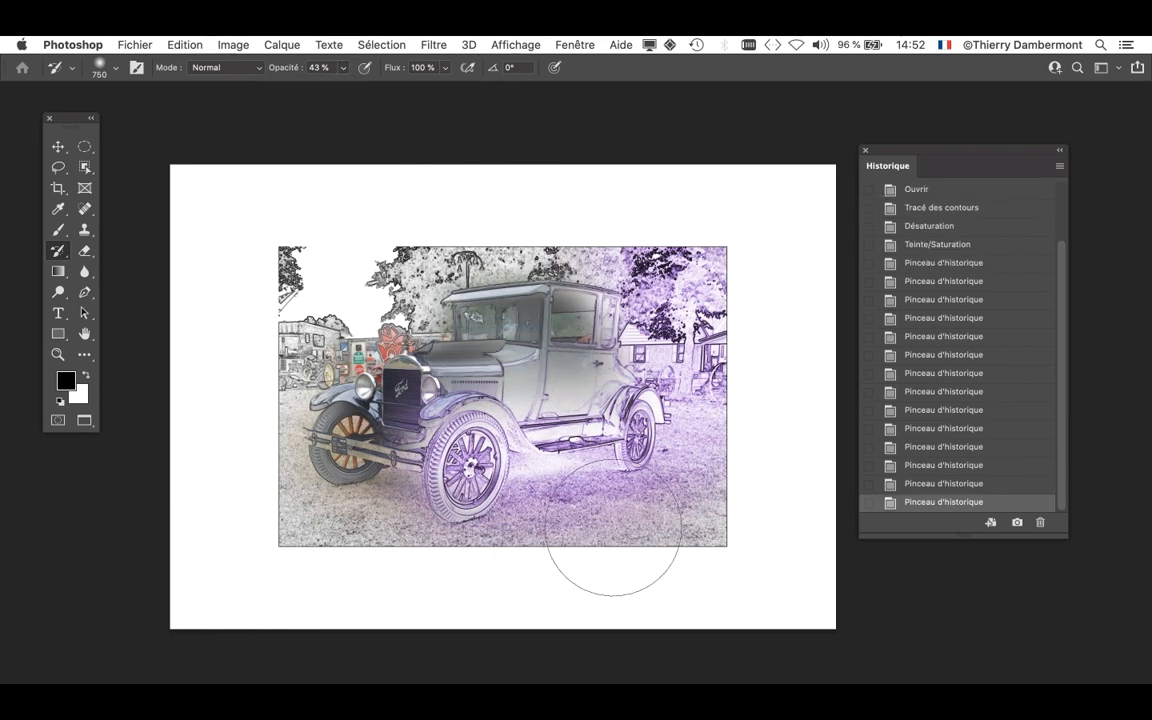
pyautogui.click(403, 311)
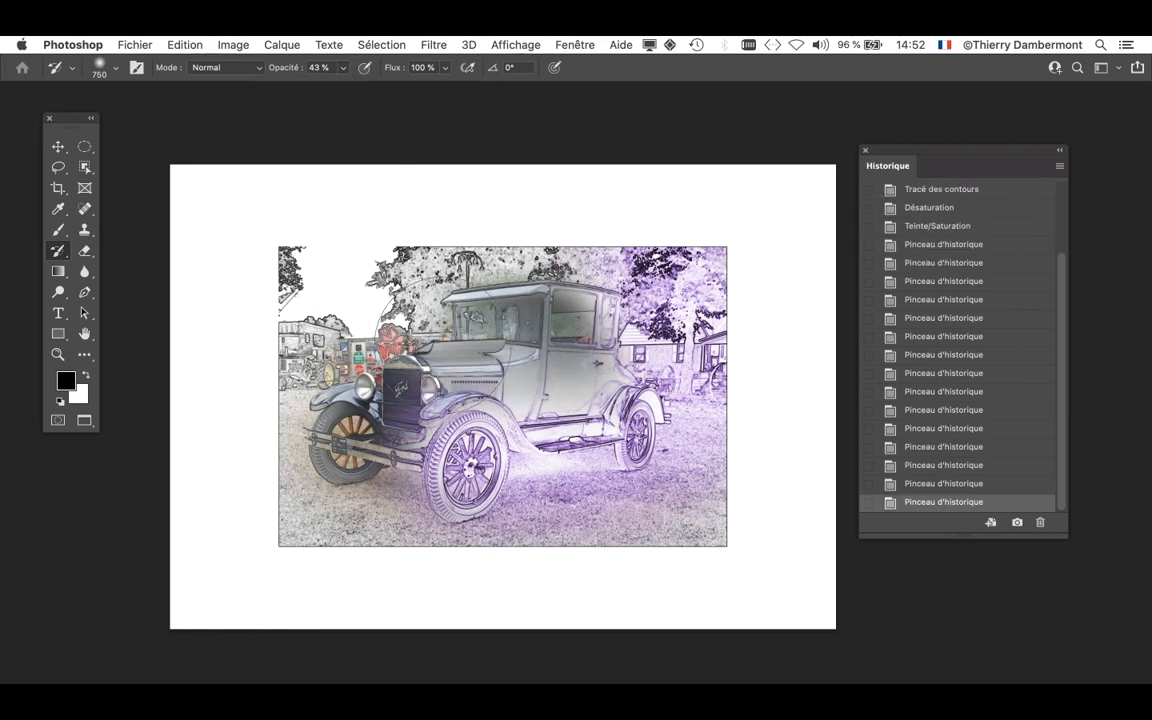
# - Dab more faint grey onto the car with a 554 px brush, then zoom out and enlarge the History list
pyautogui.scroll(3, 394, 477)
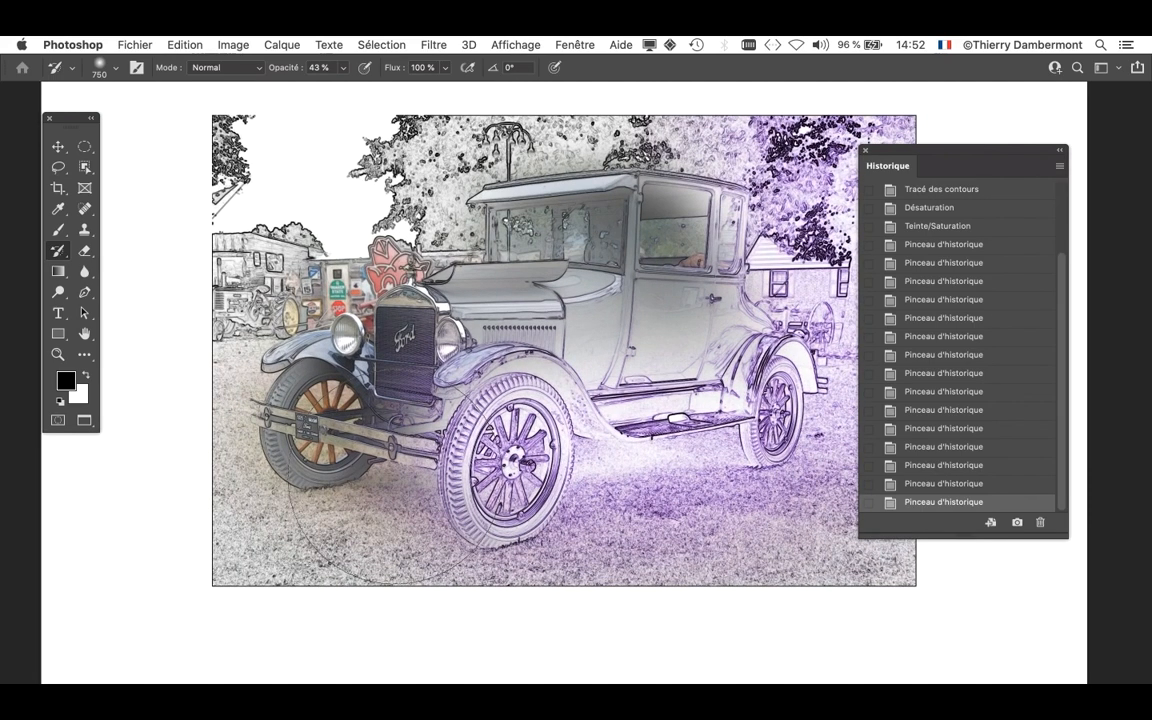
pyautogui.moveTo(648, 293); pyautogui.dragTo(585, 293)
pyautogui.click(585, 293)
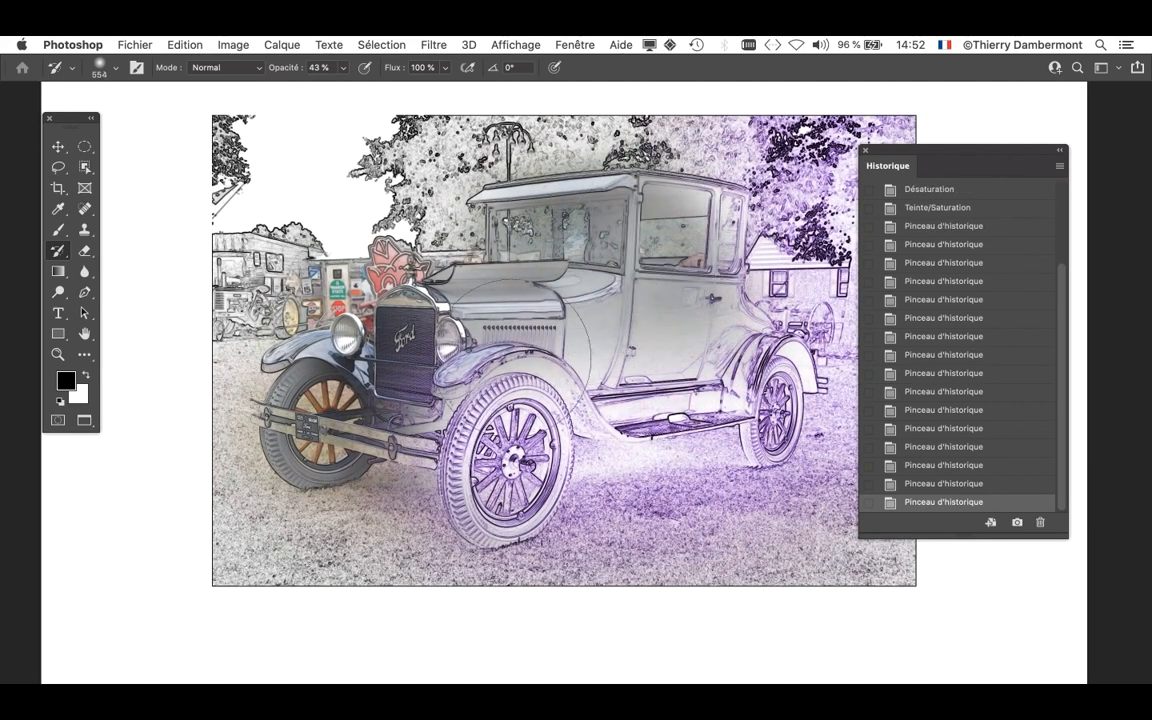
pyautogui.scroll(-1, 633, 446)
pyautogui.scroll(-1, 633, 446)
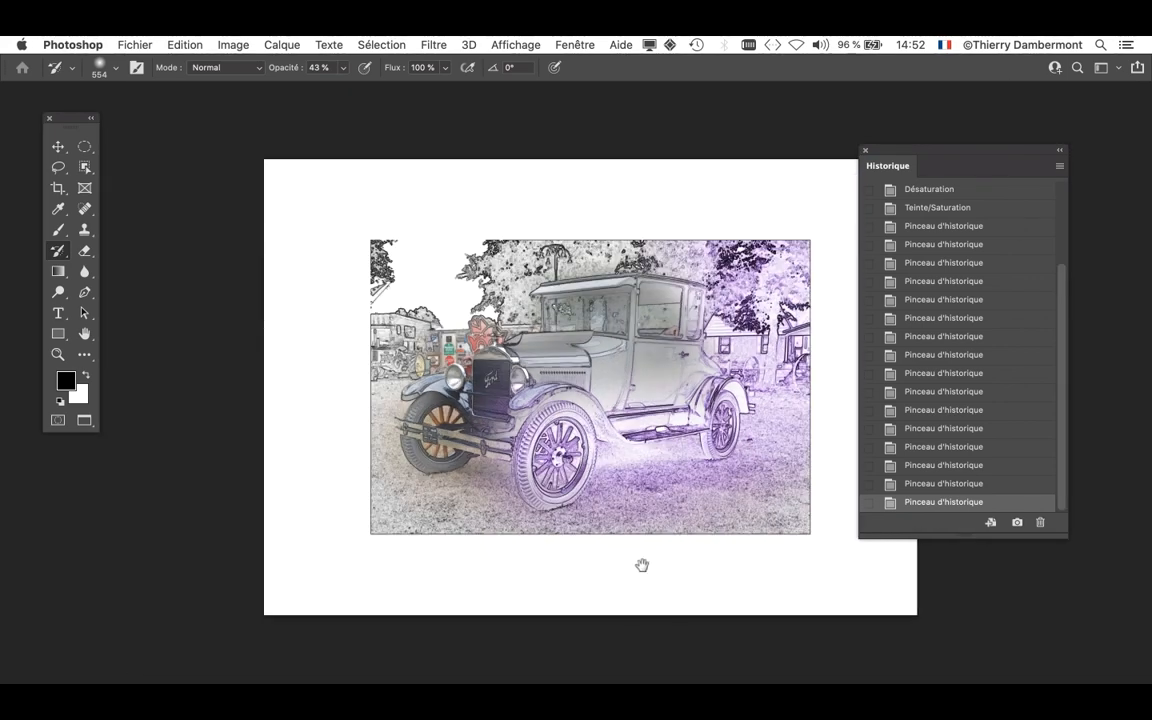
pyautogui.moveTo(643, 563); pyautogui.dragTo(533, 561)
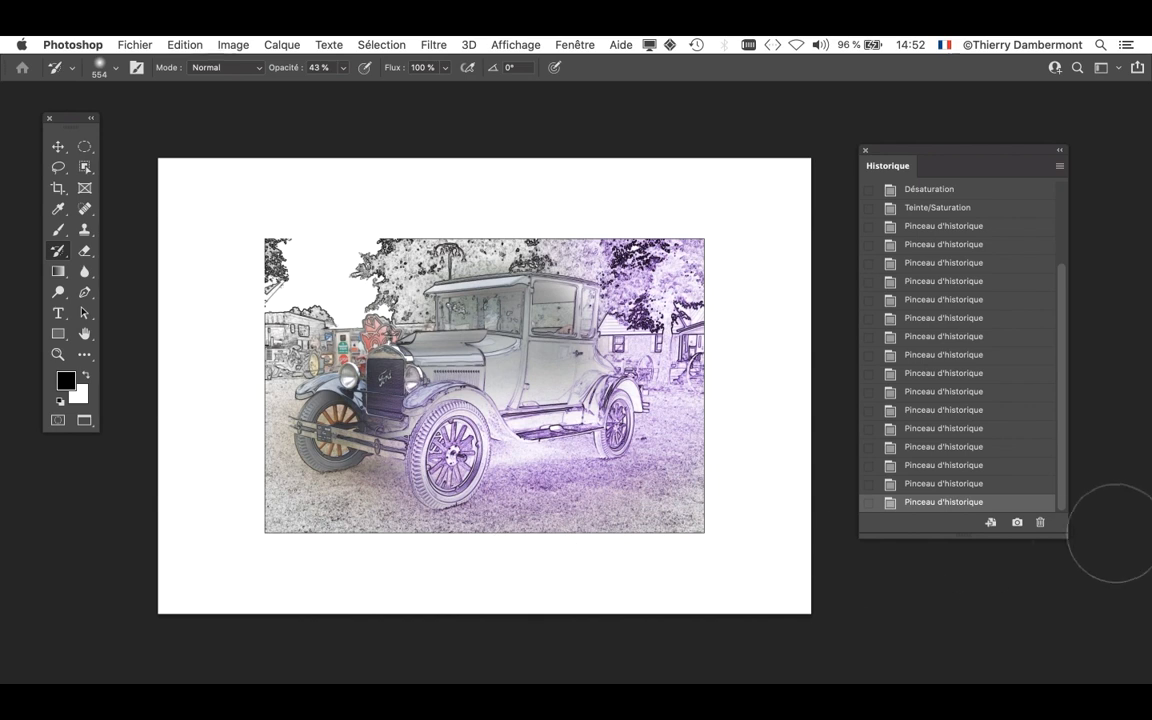
pyautogui.moveTo(1062, 533); pyautogui.dragTo(1099, 671)
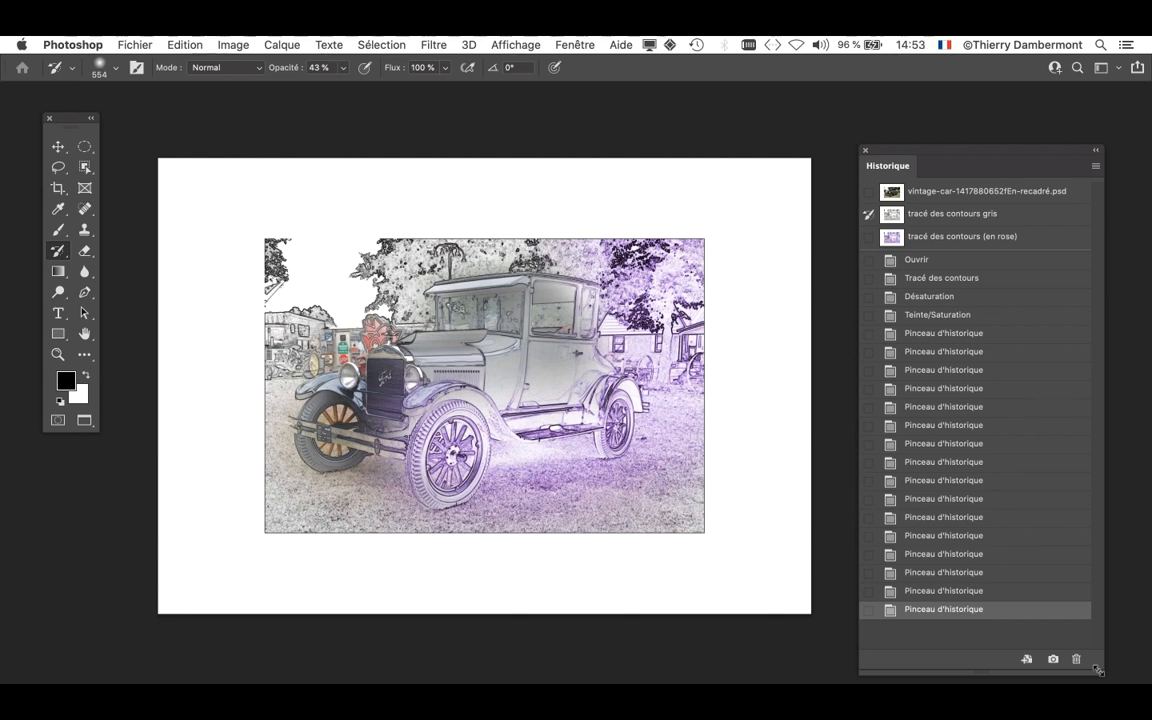
# - Create a whole-document history snapshot named 'image traitée (bords droits)'
pyautogui.moveTo(967, 152); pyautogui.dragTo(923, 109)
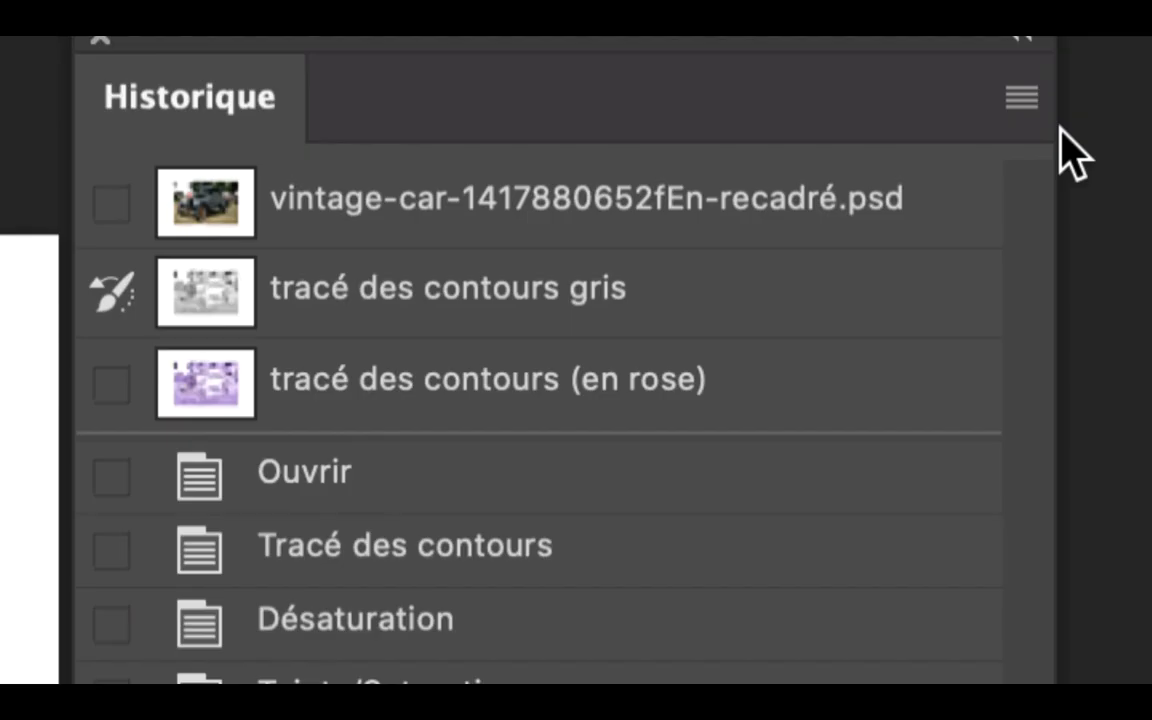
pyautogui.click(1053, 124)
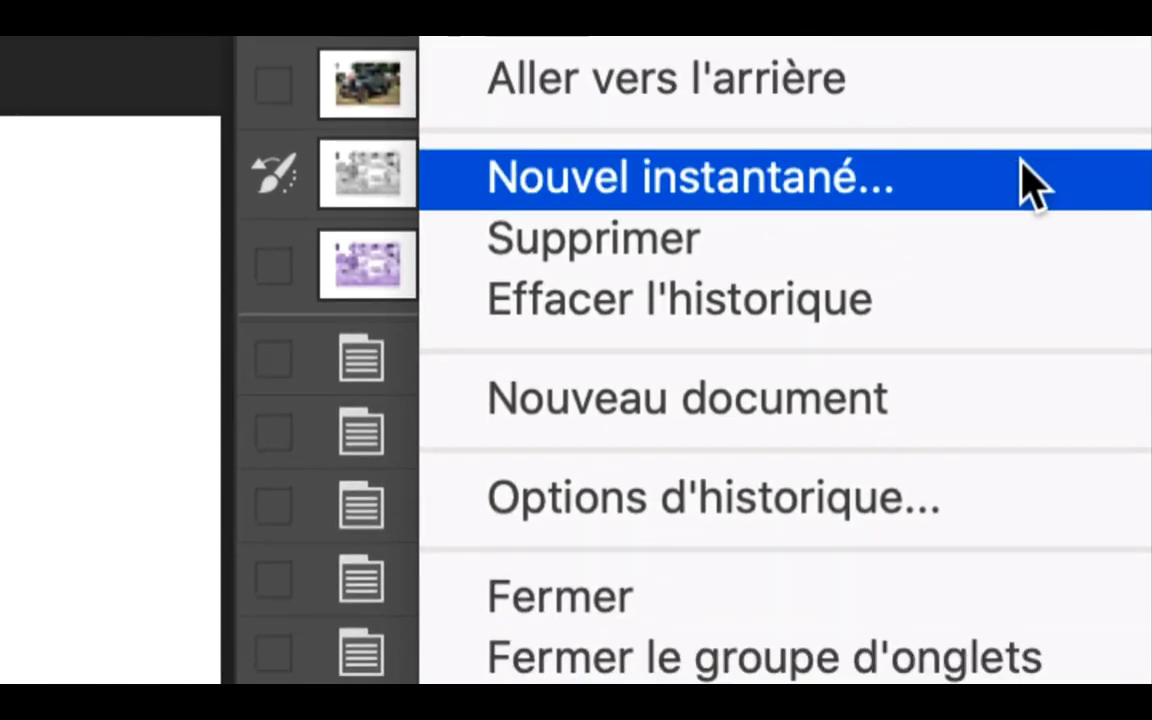
pyautogui.click(880, 318)
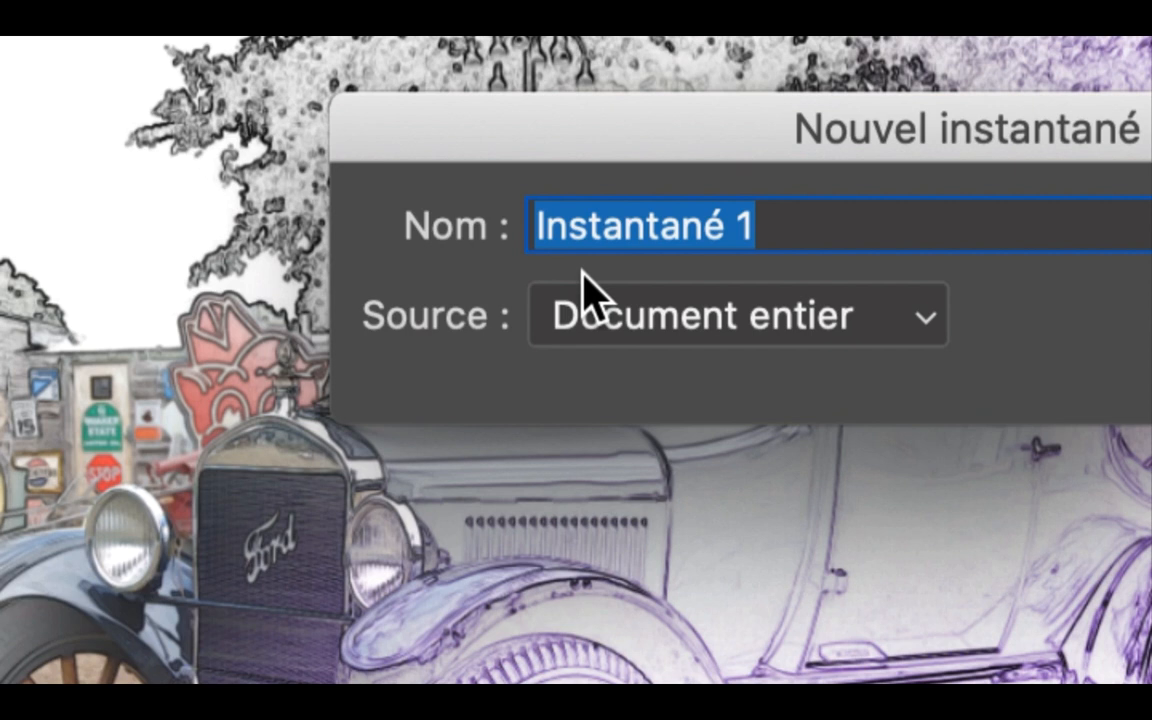
pyautogui.write('image traitée')
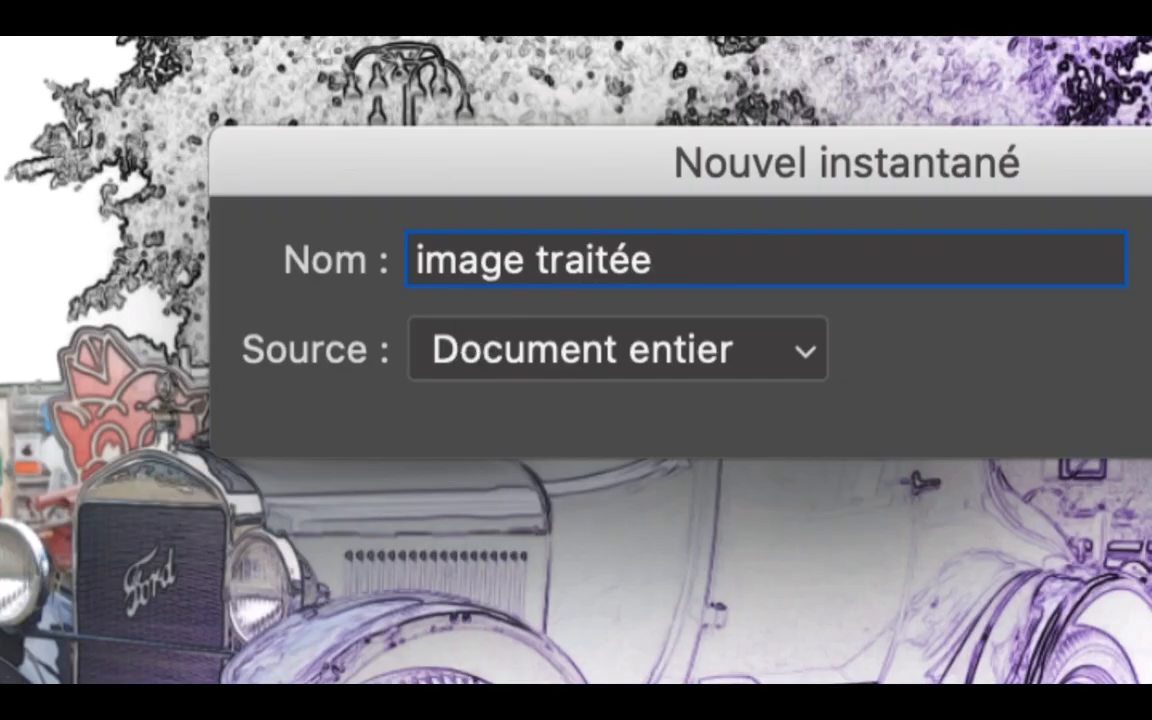
pyautogui.write('(bords nets')
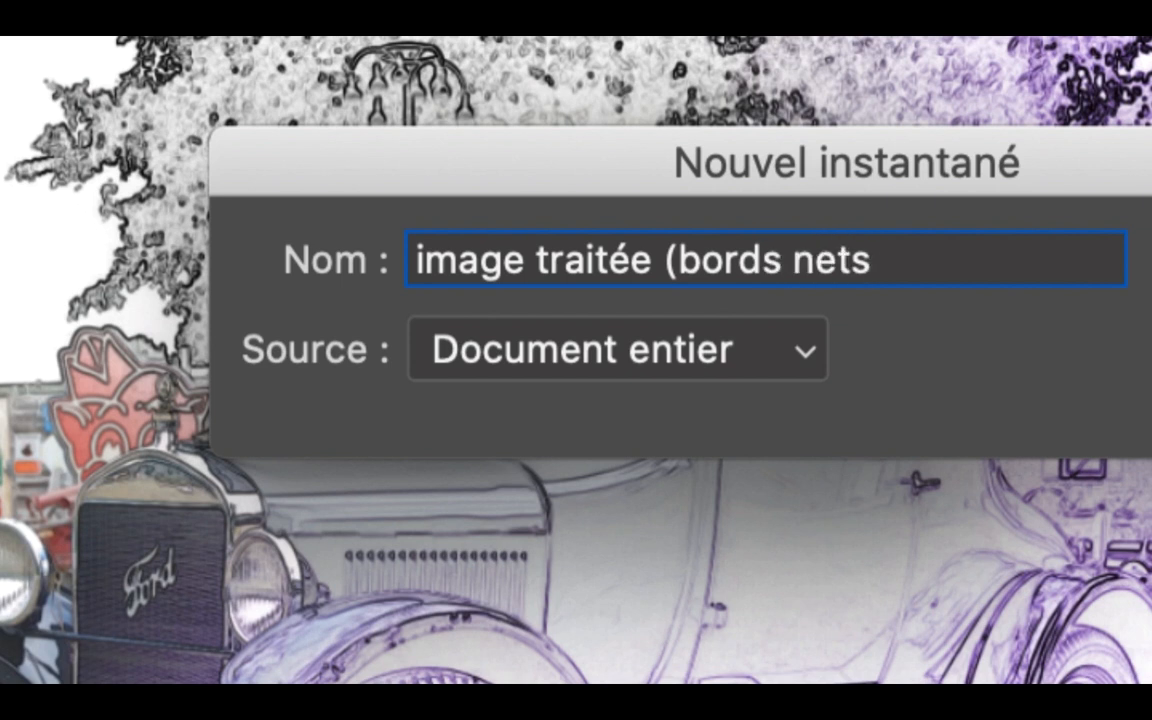
pyautogui.write('roits')
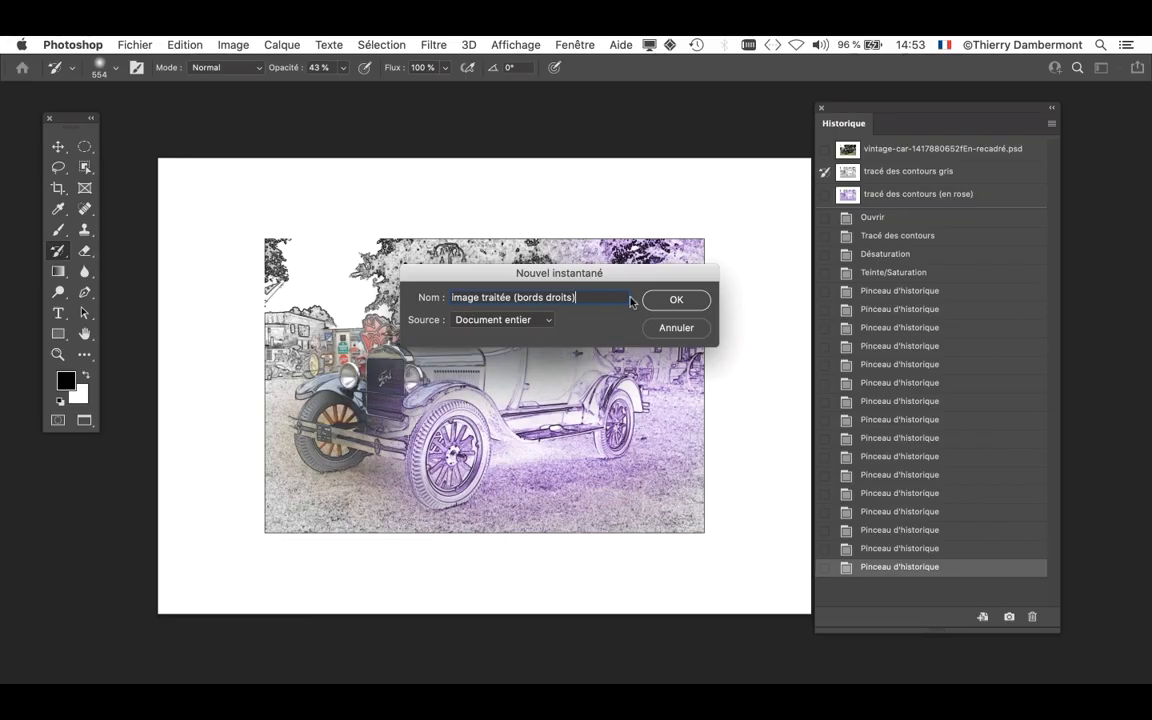
pyautogui.click(672, 300)
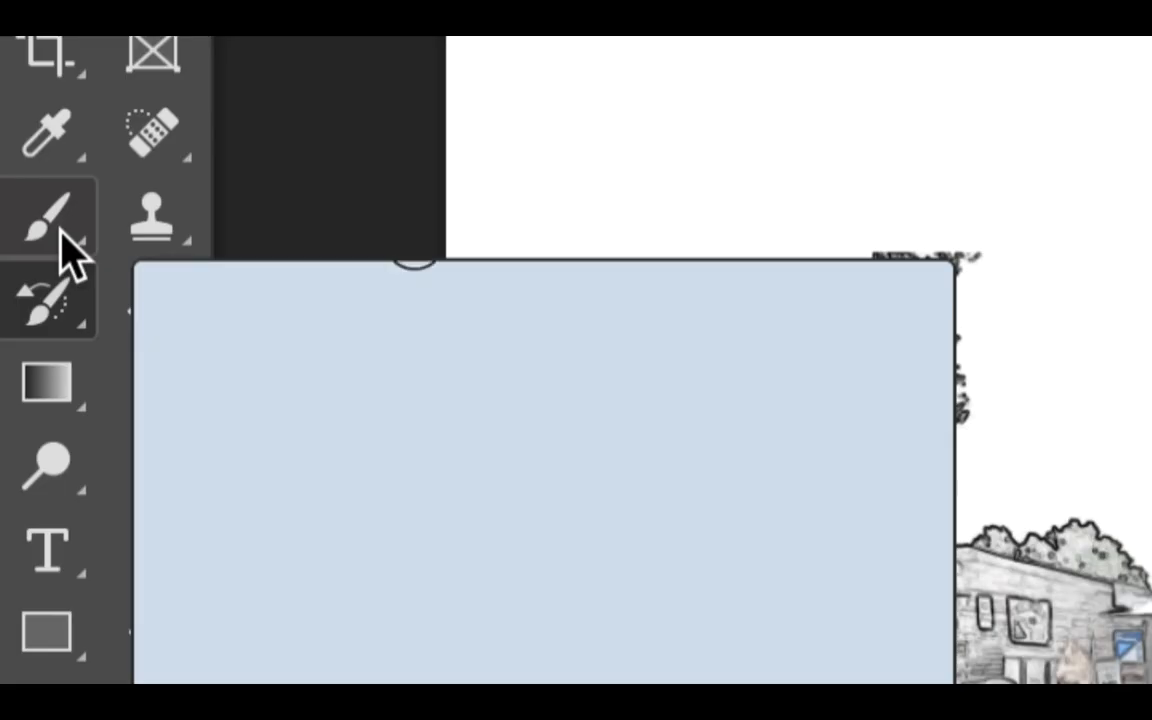
# - Switch to the Brush with white as foreground, paint a test stroke, and set opacity to 100 %
pyautogui.click(60, 233)
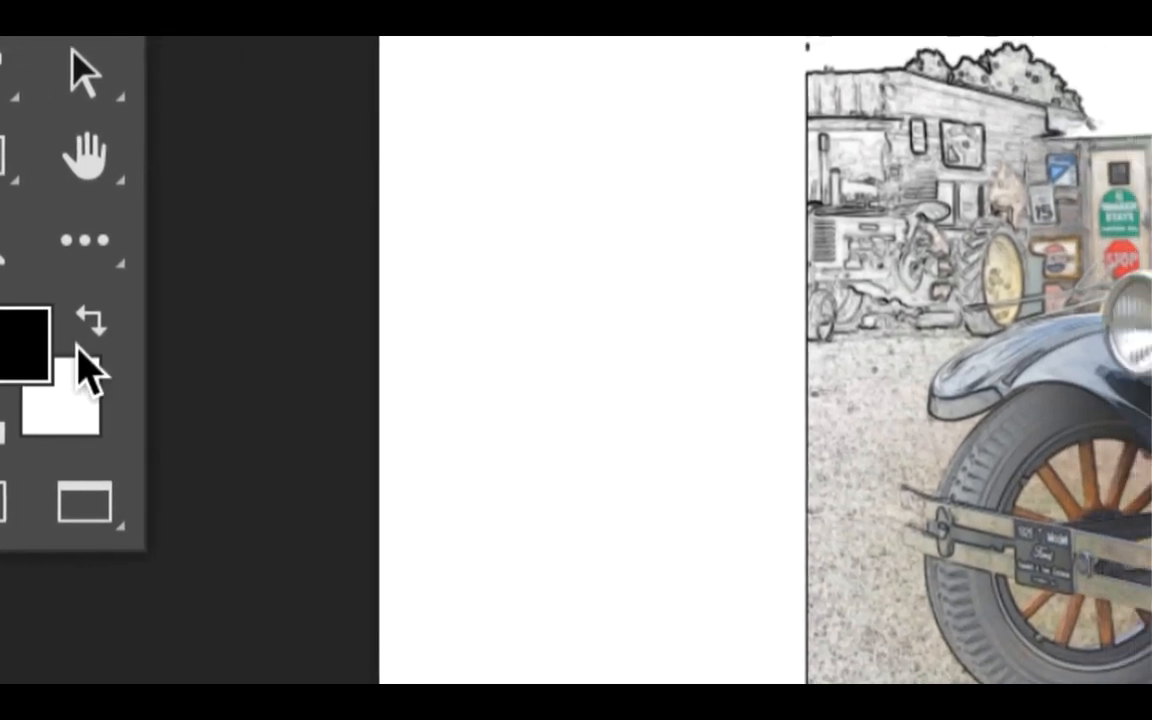
pyautogui.click(92, 328)
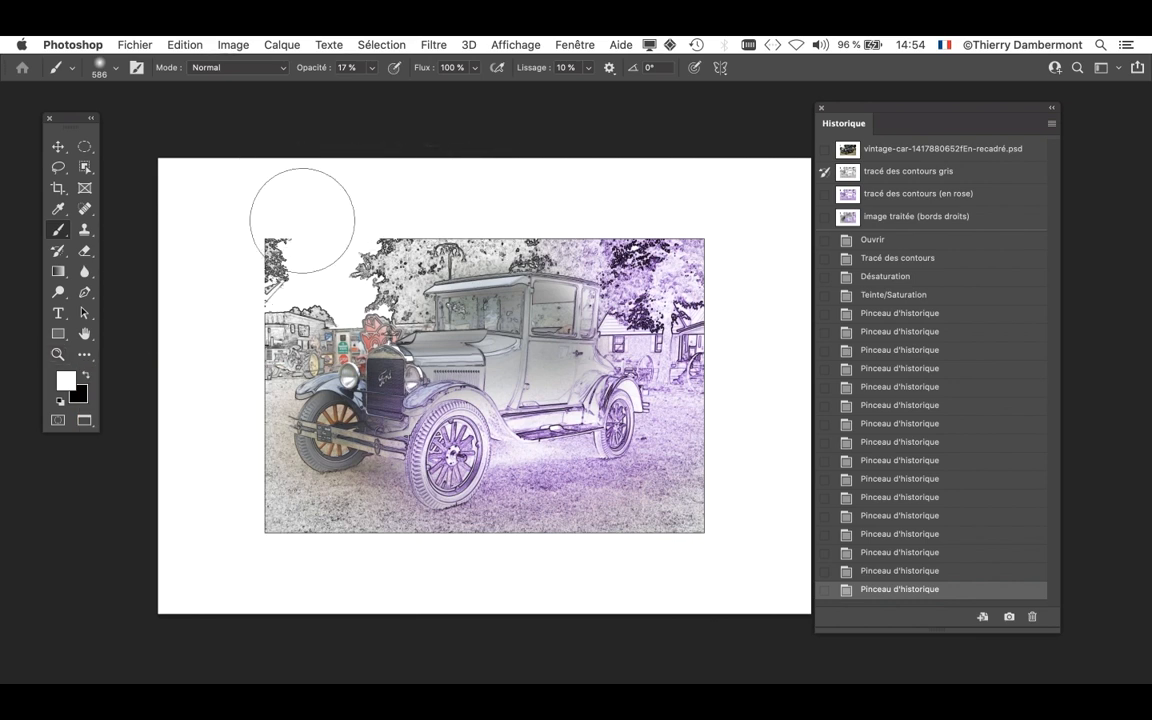
pyautogui.moveTo(301, 218); pyautogui.dragTo(470, 195)
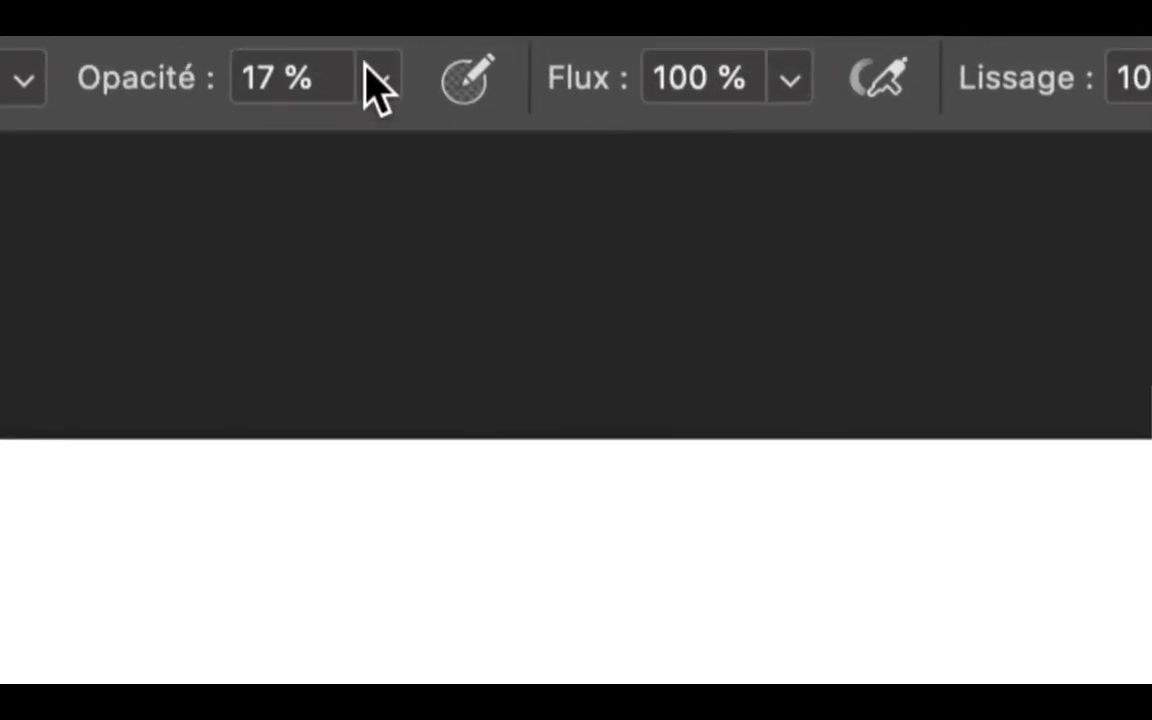
pyautogui.click(371, 68)
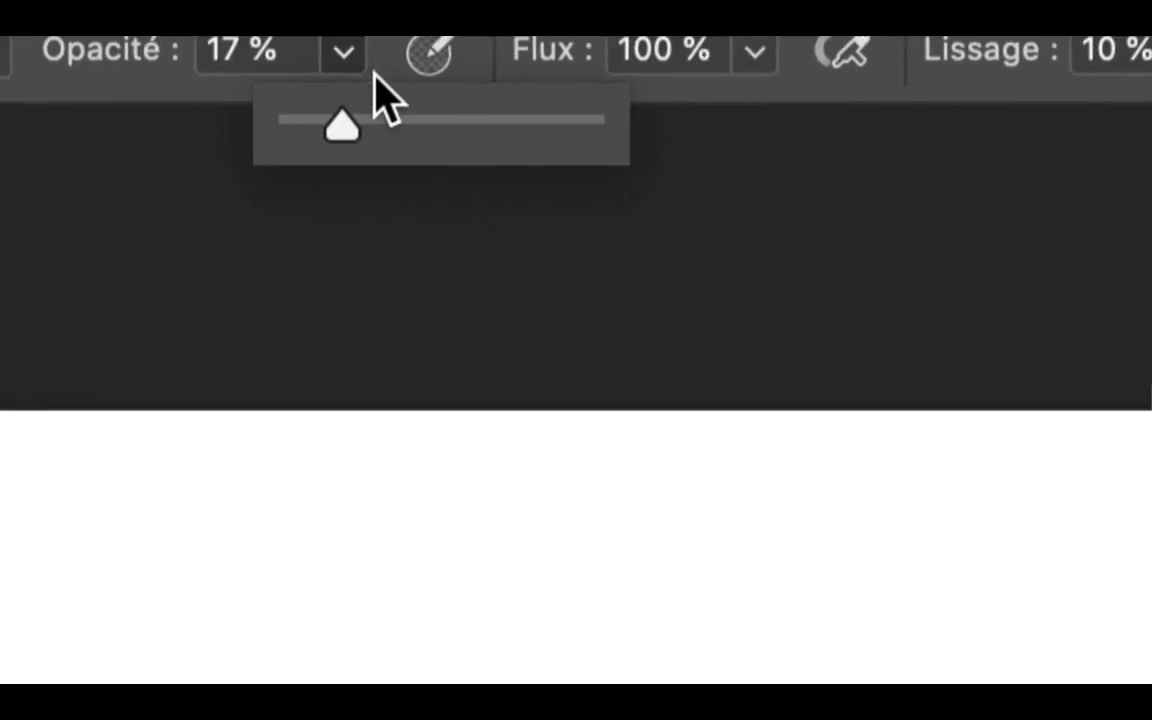
pyautogui.moveTo(379, 82); pyautogui.dragTo(581, 91)
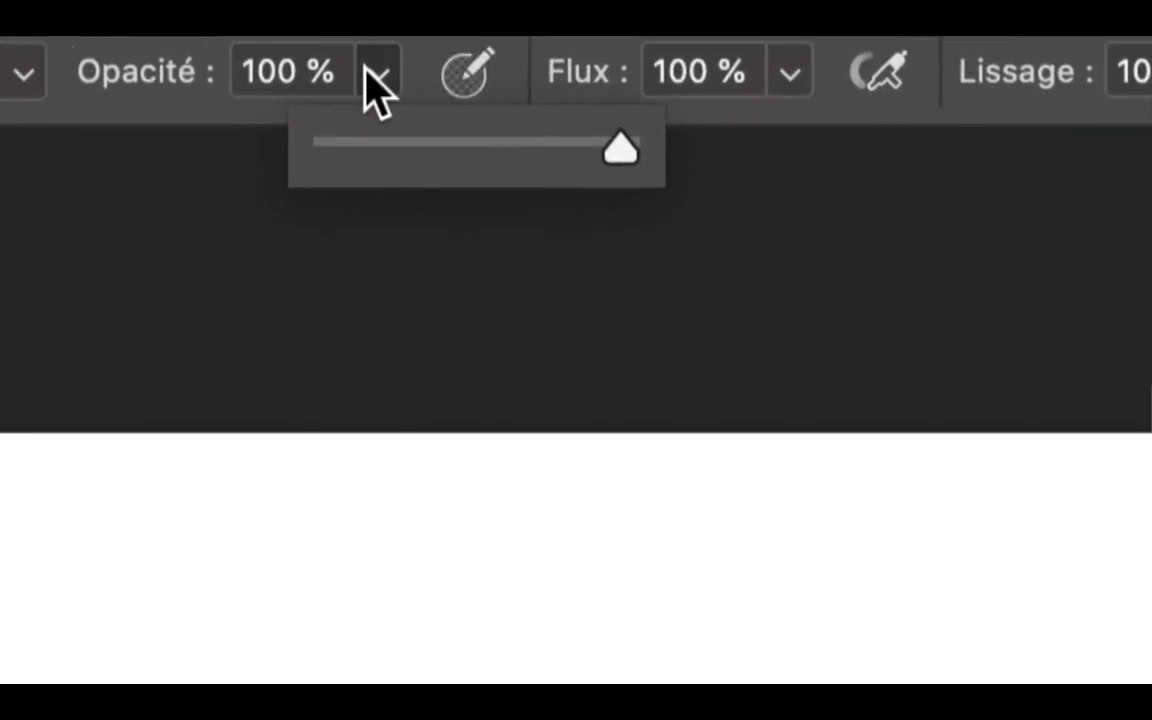
pyautogui.click(320, 32)
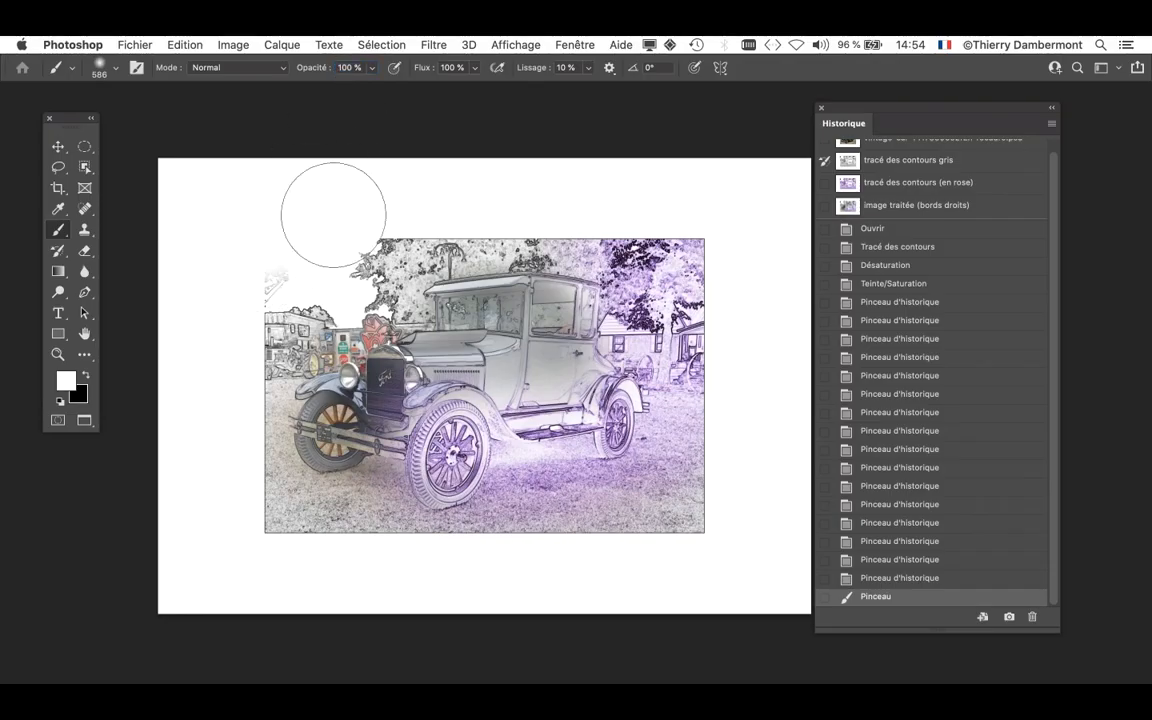
# - Paint the photo's top, bottom-left, right and top-left edges white to form an oval vignette
pyautogui.moveTo(434, 198)
pyautogui.mouseDown()
pyautogui.moveTo(674, 208)
pyautogui.moveTo(743, 231)
pyautogui.moveTo(625, 196)
pyautogui.moveTo(447, 182)
pyautogui.moveTo(436, 191)
pyautogui.moveTo(590, 210)
pyautogui.moveTo(348, 205)
pyautogui.moveTo(319, 228)
pyautogui.moveTo(233, 377)
pyautogui.moveTo(206, 375)
pyautogui.moveTo(185, 400)
pyautogui.mouseUp()
pyautogui.moveTo(234, 470)
pyautogui.mouseDown()
pyautogui.moveTo(266, 525)
pyautogui.moveTo(243, 464)
pyautogui.moveTo(250, 278)
pyautogui.moveTo(179, 497)
pyautogui.moveTo(237, 595)
pyautogui.moveTo(222, 516)
pyautogui.moveTo(325, 562)
pyautogui.moveTo(317, 556)
pyautogui.moveTo(684, 556)
pyautogui.moveTo(773, 521)
pyautogui.moveTo(509, 578)
pyautogui.moveTo(362, 574)
pyautogui.moveTo(523, 566)
pyautogui.moveTo(670, 526)
pyautogui.moveTo(396, 591)
pyautogui.moveTo(711, 518)
pyautogui.moveTo(739, 456)
pyautogui.moveTo(762, 242)
pyautogui.moveTo(720, 228)
pyautogui.mouseUp()
pyautogui.moveTo(625, 206)
pyautogui.mouseDown()
pyautogui.moveTo(735, 553)
pyautogui.moveTo(737, 256)
pyautogui.moveTo(590, 500)
pyautogui.moveTo(520, 580)
pyautogui.mouseUp()
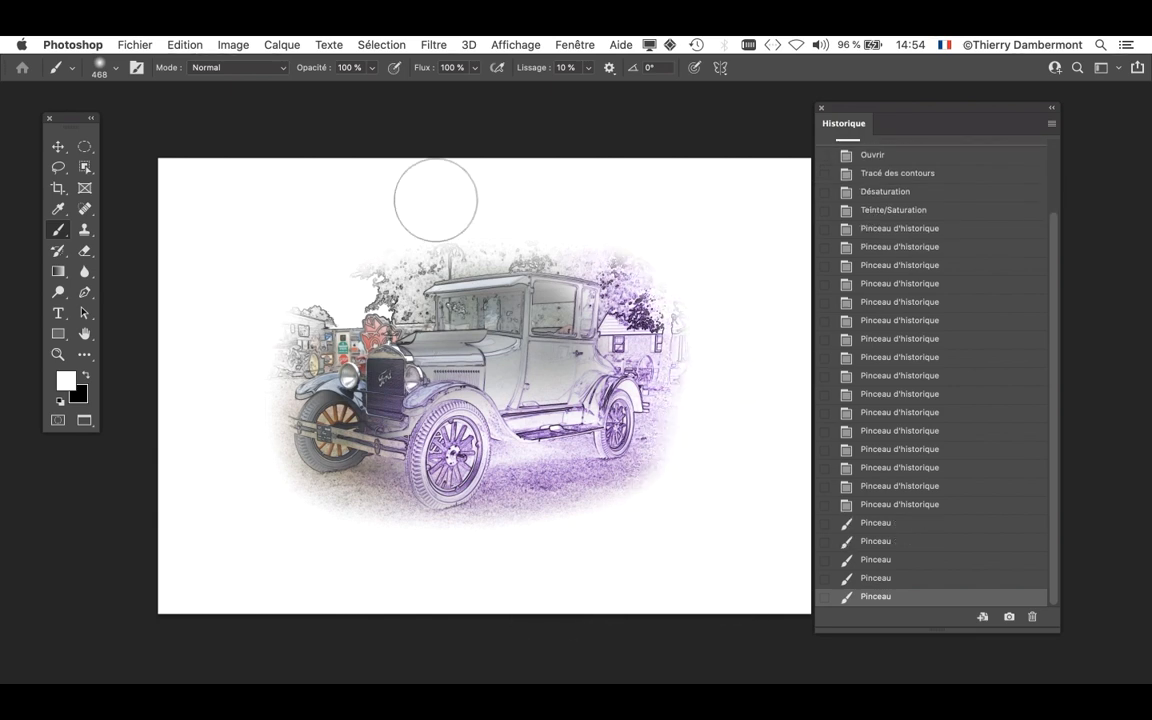
pyautogui.moveTo(435, 200); pyautogui.dragTo(252, 290)
pyautogui.moveTo(327, 221)
pyautogui.mouseDown()
pyautogui.moveTo(271, 309)
pyautogui.moveTo(123, 424)
pyautogui.mouseUp()
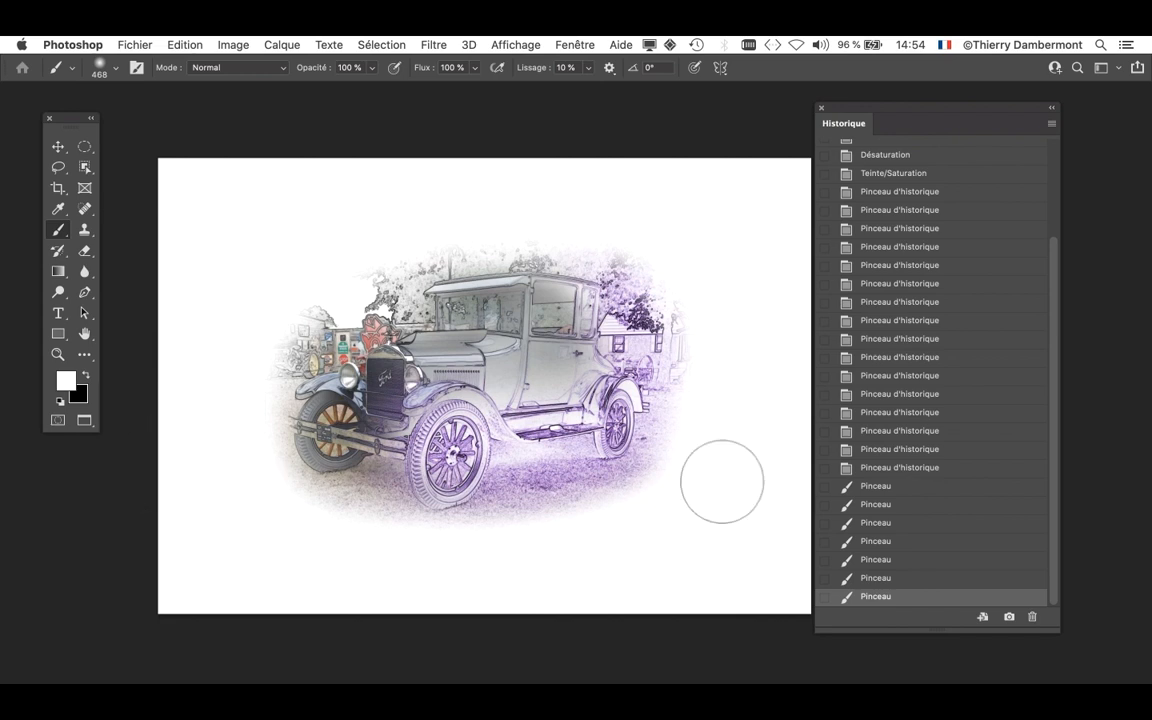
# - Lighten the foliage right of the car at 51 % opacity and dock the History panel
pyautogui.click(369, 68)
pyautogui.moveTo(656, 296)
pyautogui.mouseDown()
pyautogui.moveTo(638, 321)
pyautogui.moveTo(656, 373)
pyautogui.mouseUp()
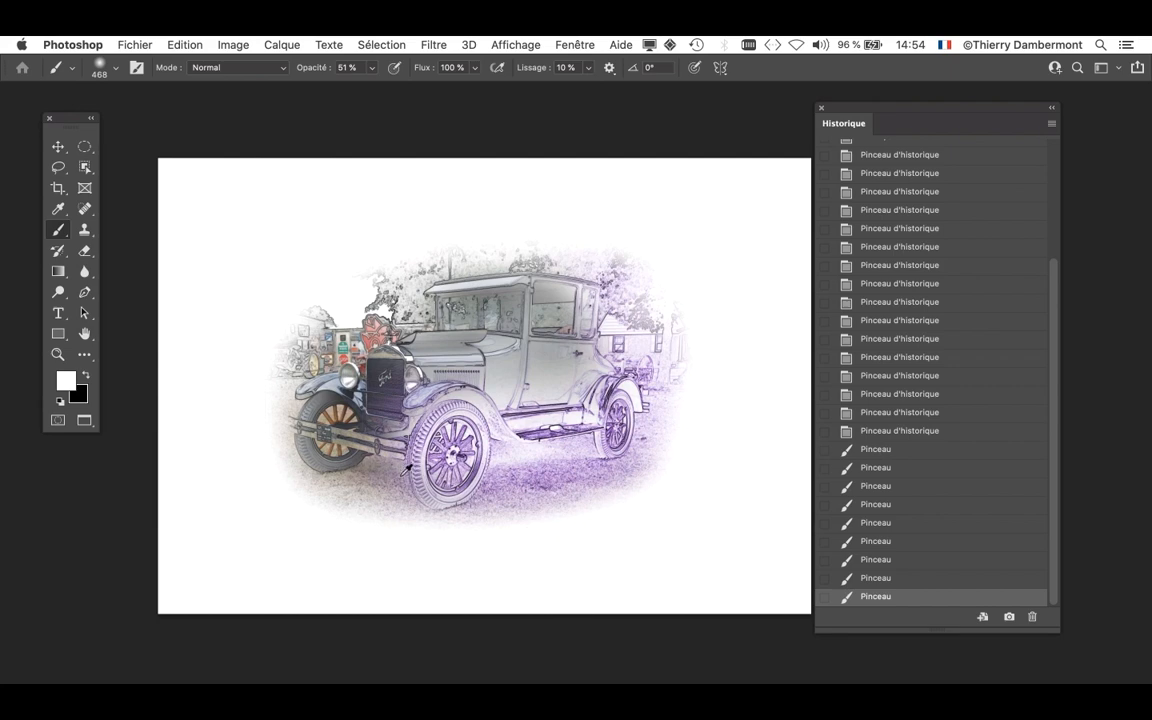
pyautogui.scroll(2, 400, 440)
pyautogui.scroll(2, 410, 437)
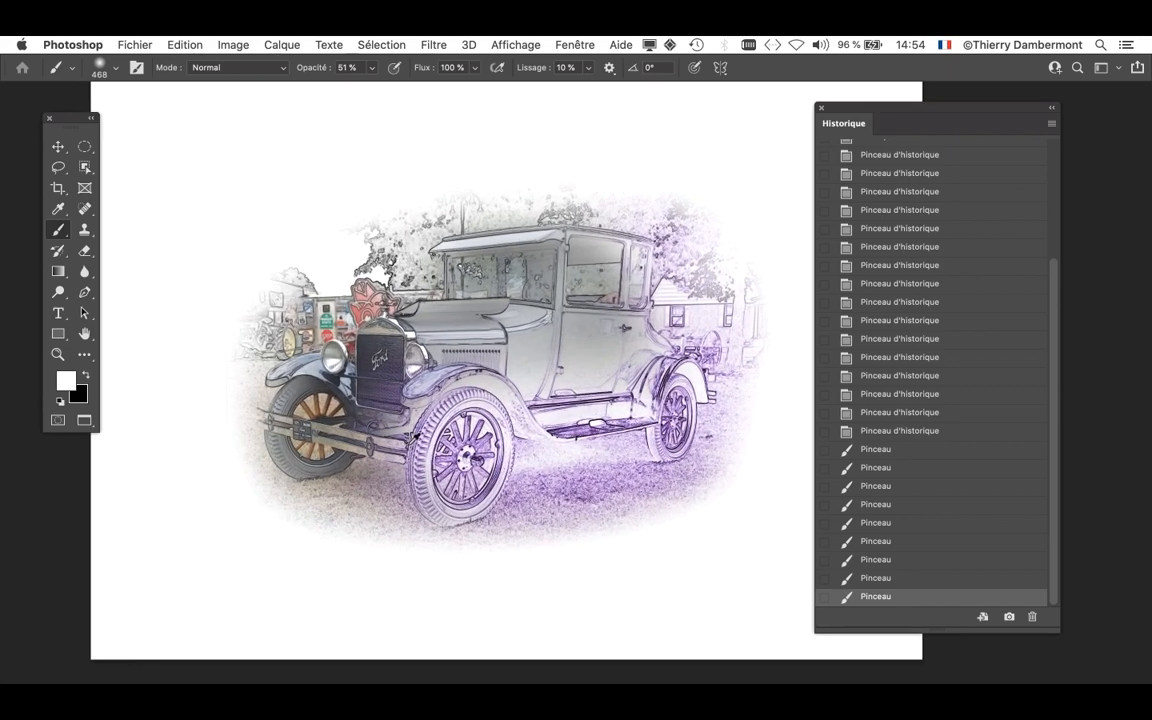
pyautogui.moveTo(828, 112); pyautogui.dragTo(913, 86)
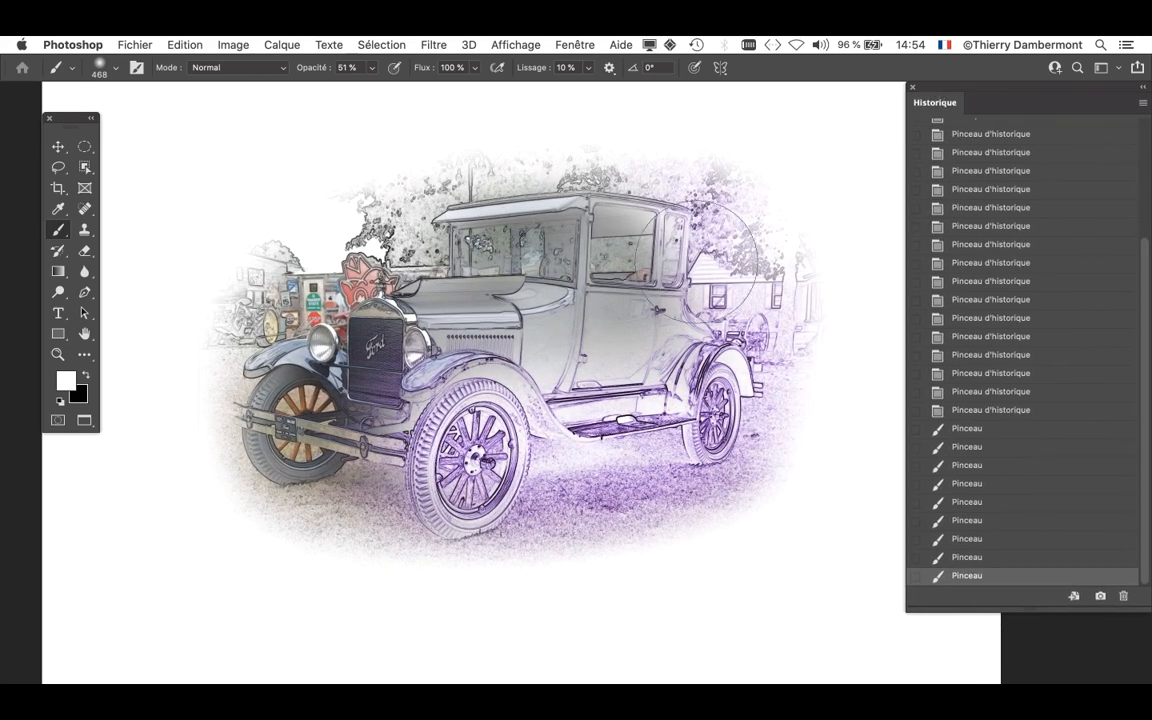
pyautogui.scroll(1, 492, 361)
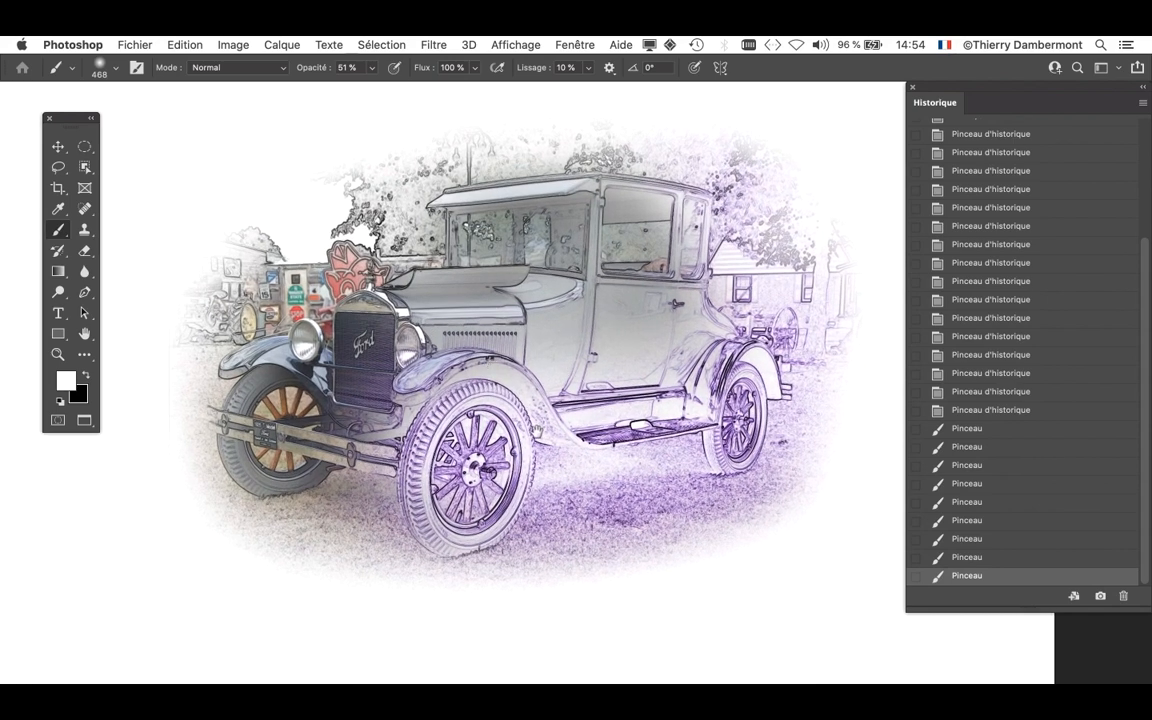
pyautogui.moveTo(537, 430); pyautogui.dragTo(522, 482)
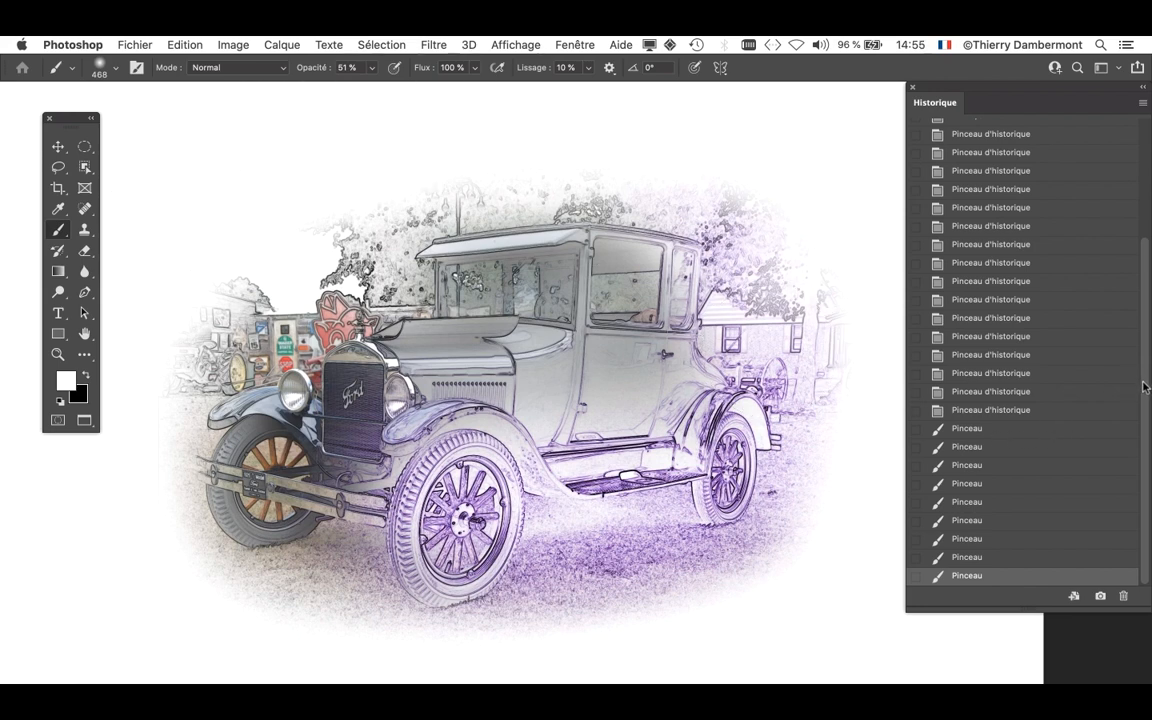
pyautogui.moveTo(1145, 387); pyautogui.dragTo(1150, 147)
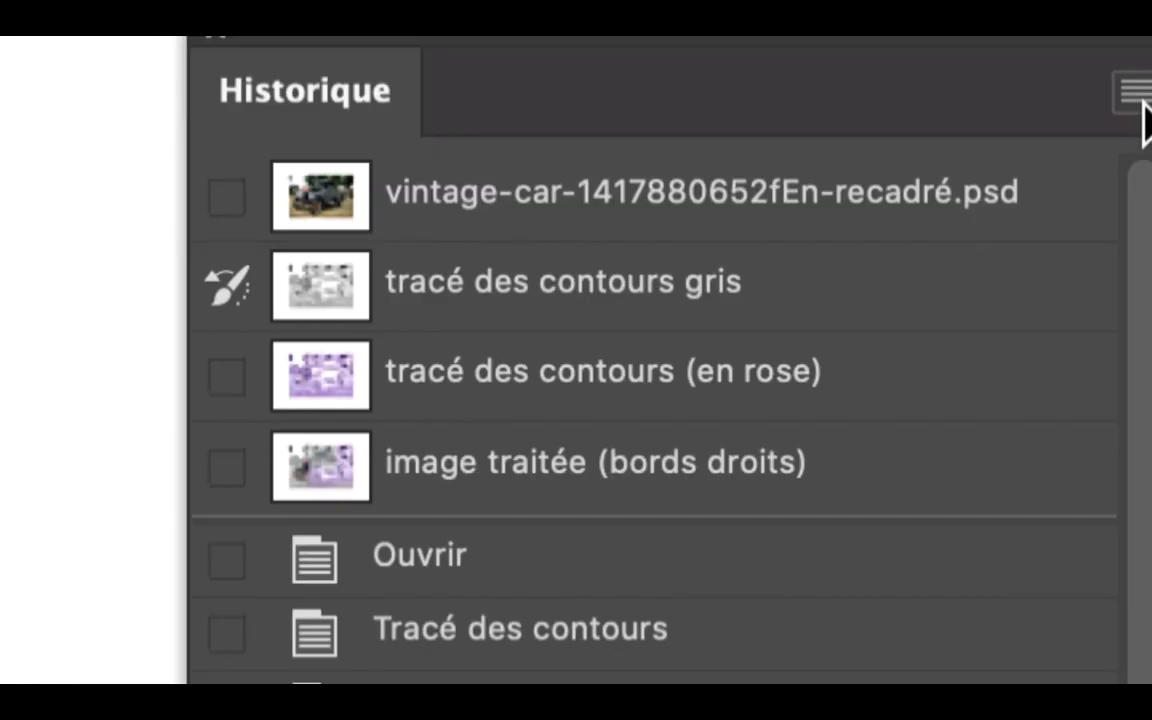
# - Start a new history snapshot named 'image traitée (bords flous blanc)'
pyautogui.click(1140, 95)
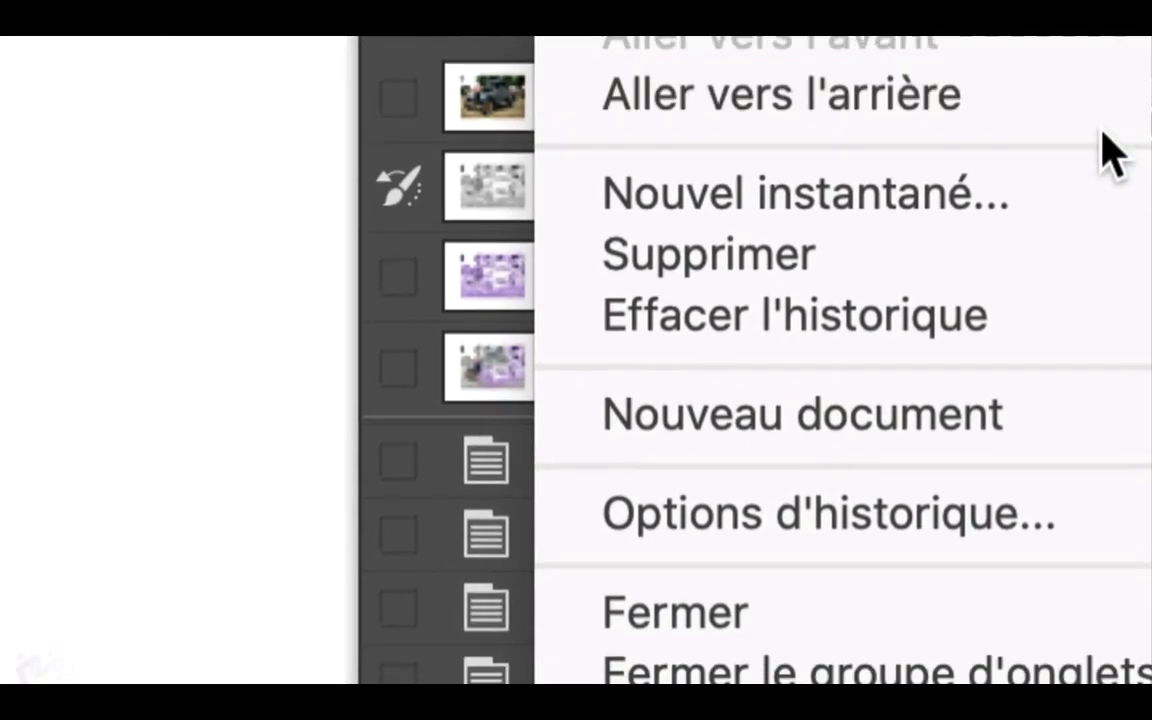
pyautogui.click(1110, 160)
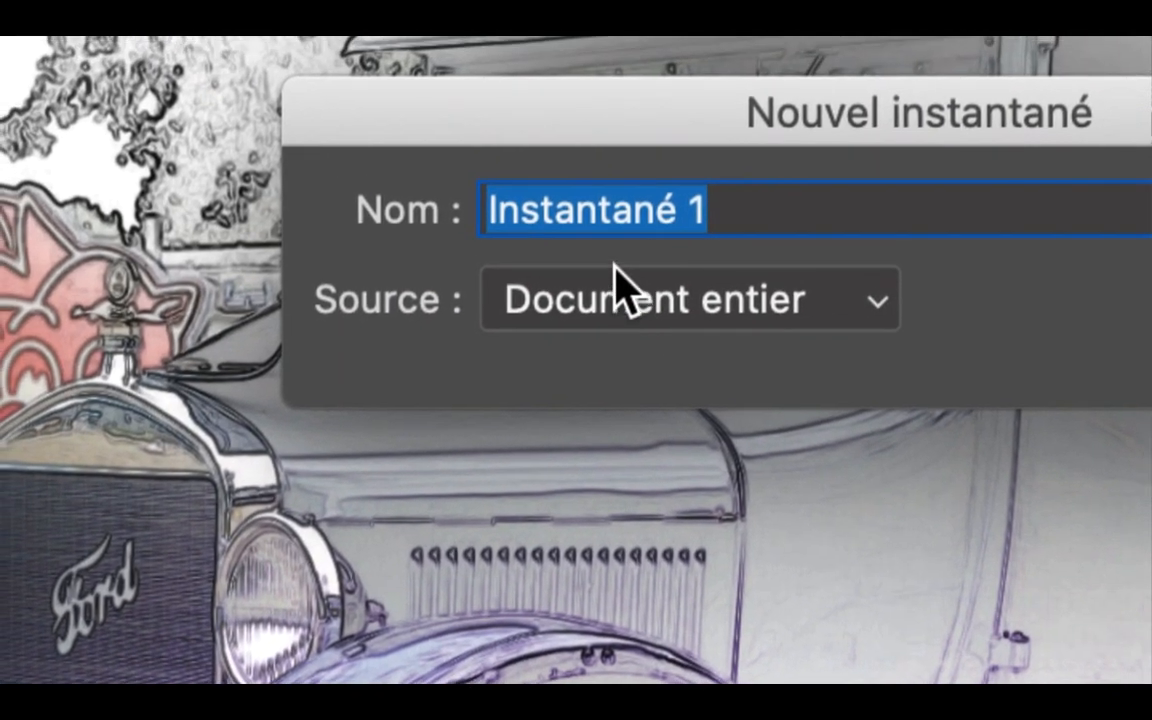
pyautogui.write('image traitée')
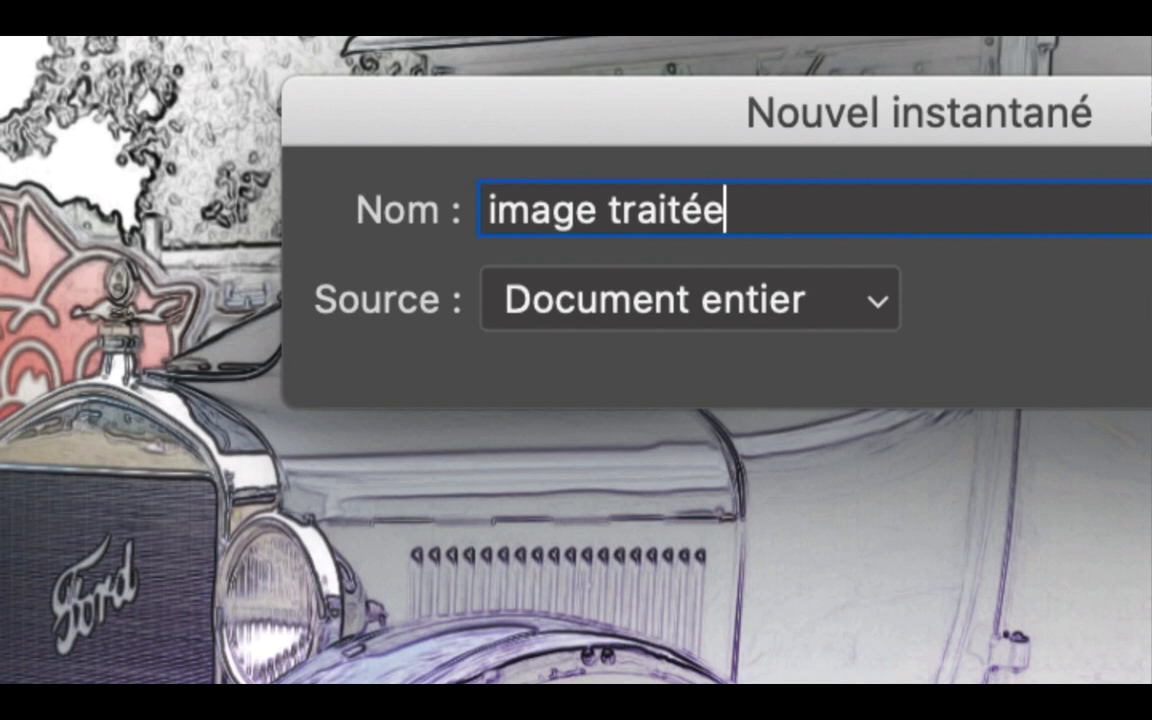
pyautogui.write(' (bord')
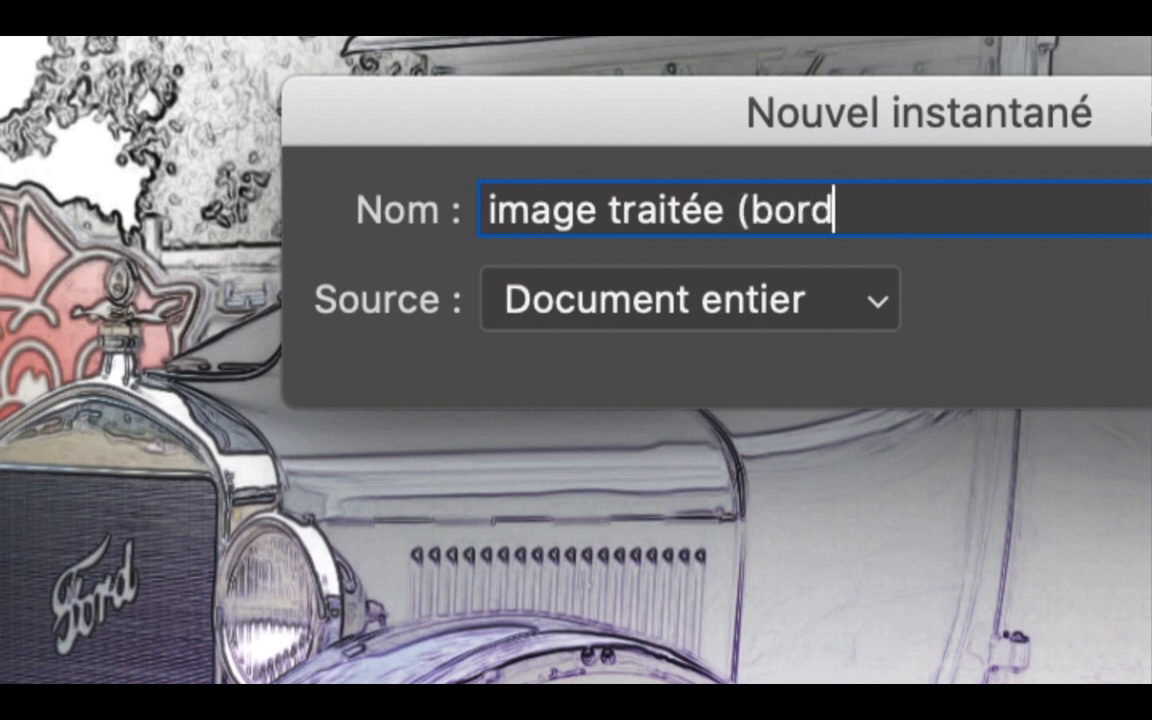
pyautogui.write('s flous blancs')
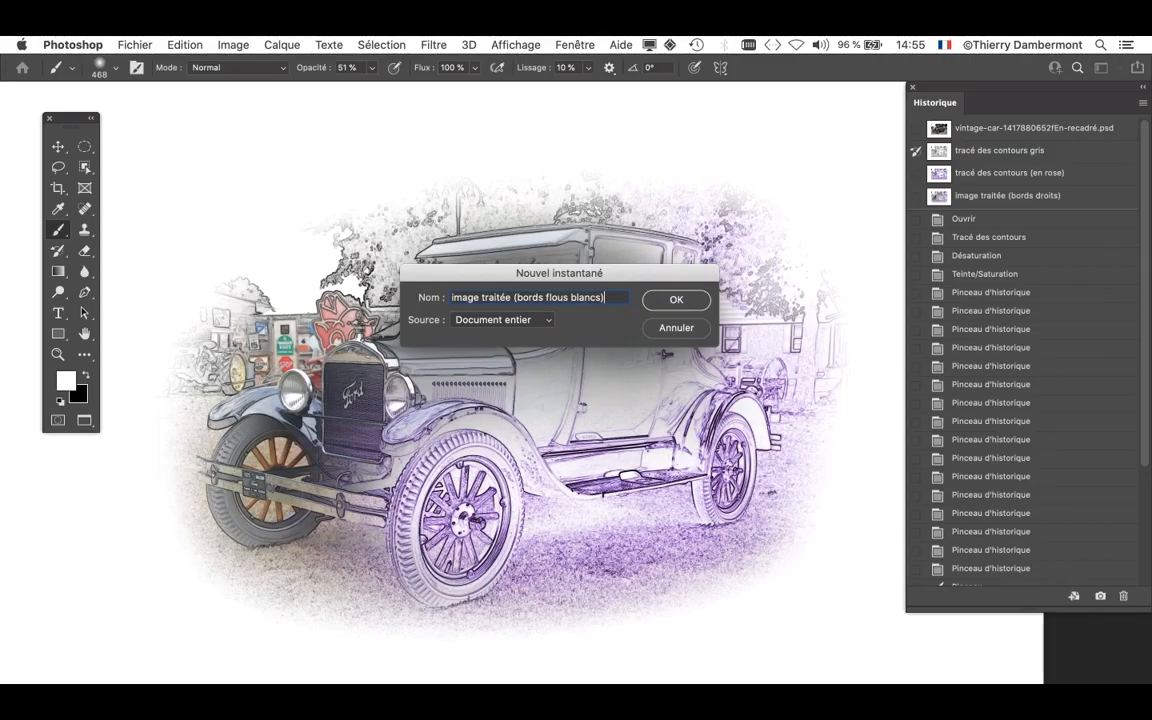
# - Confirm the snapshot, then zoom out, zoom in and fit the canvas to review the vignette
pyautogui.press('Return')
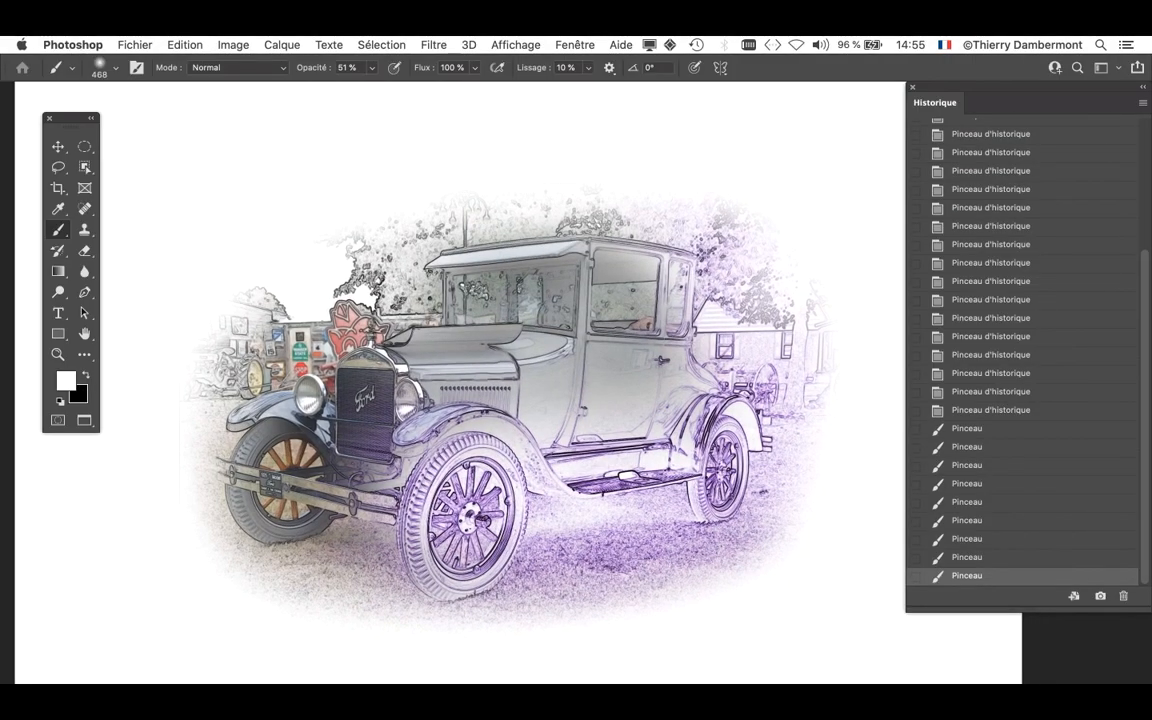
pyautogui.press('super+minus')
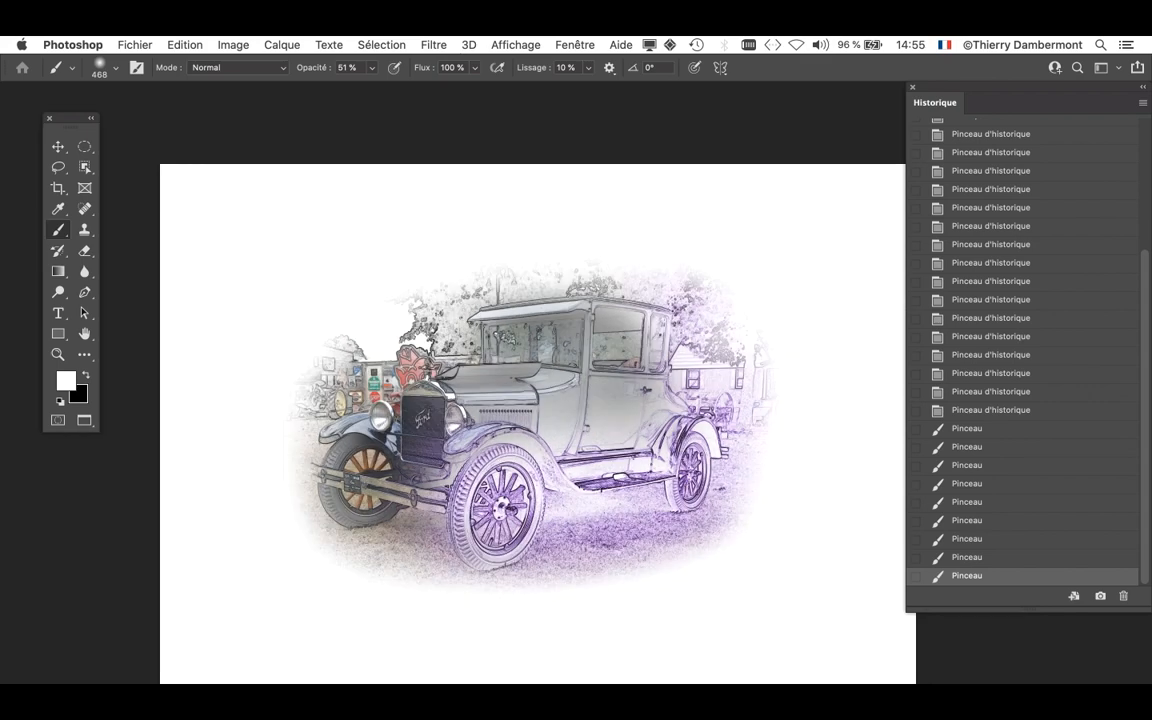
pyautogui.press('super+plus')
pyautogui.press('super+plus')
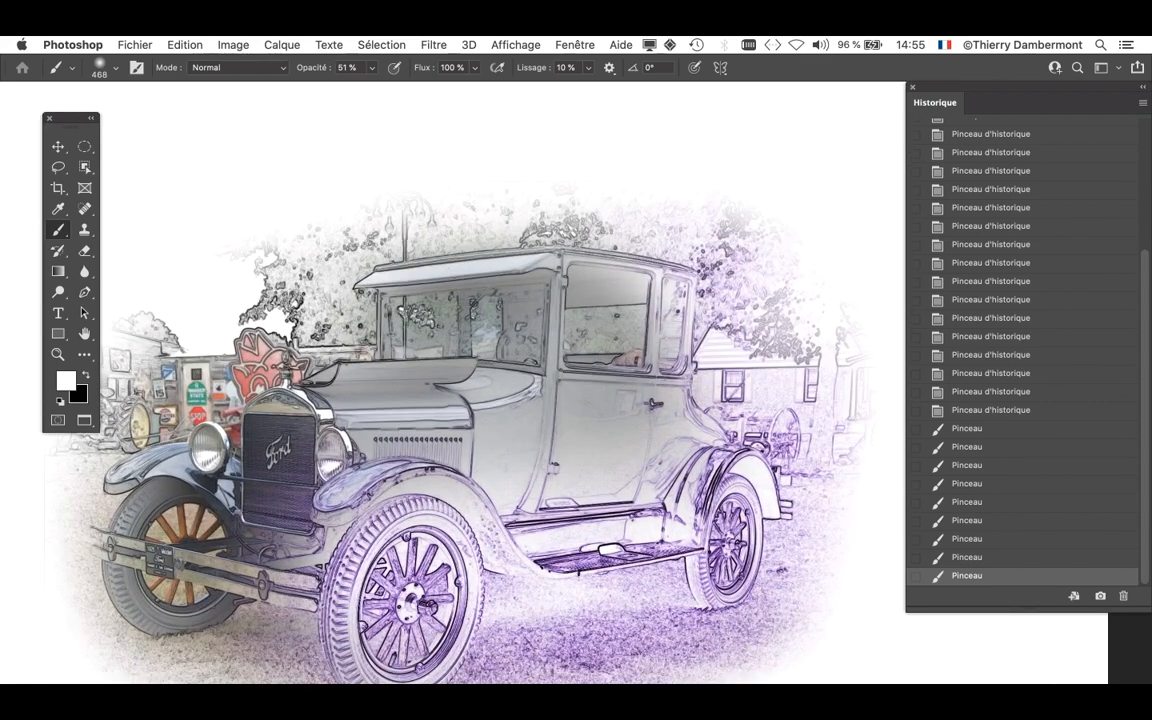
pyautogui.press('super+0')
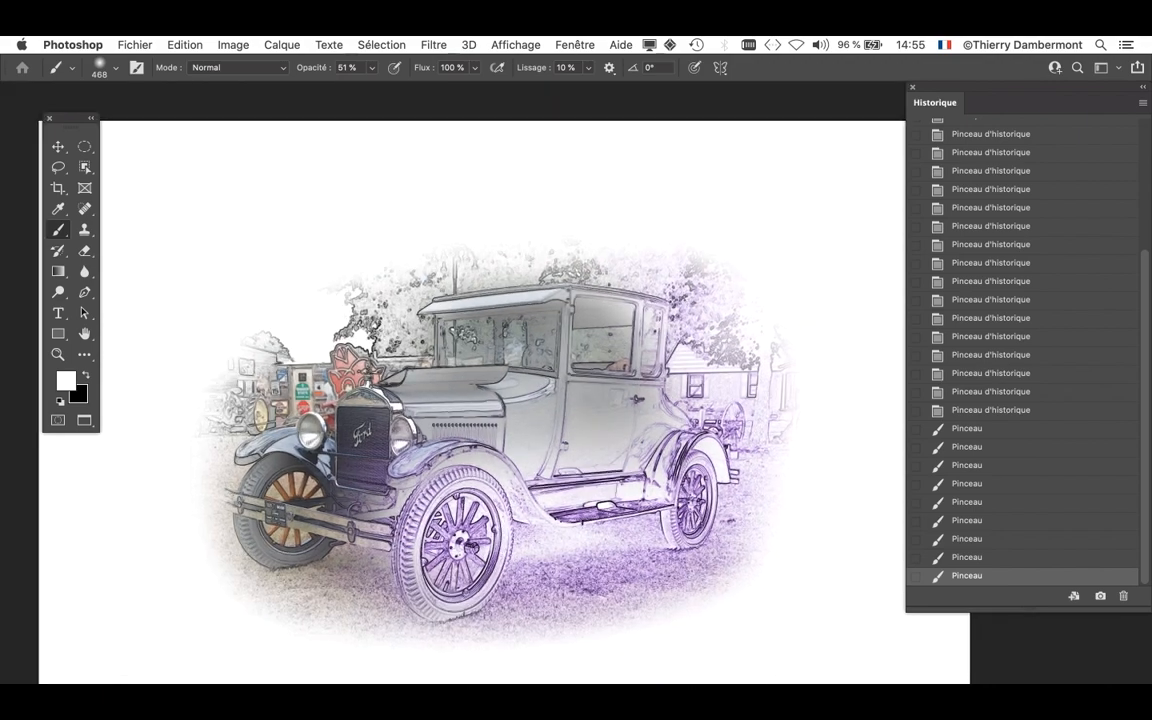
pyautogui.scroll(3, 525, 430)
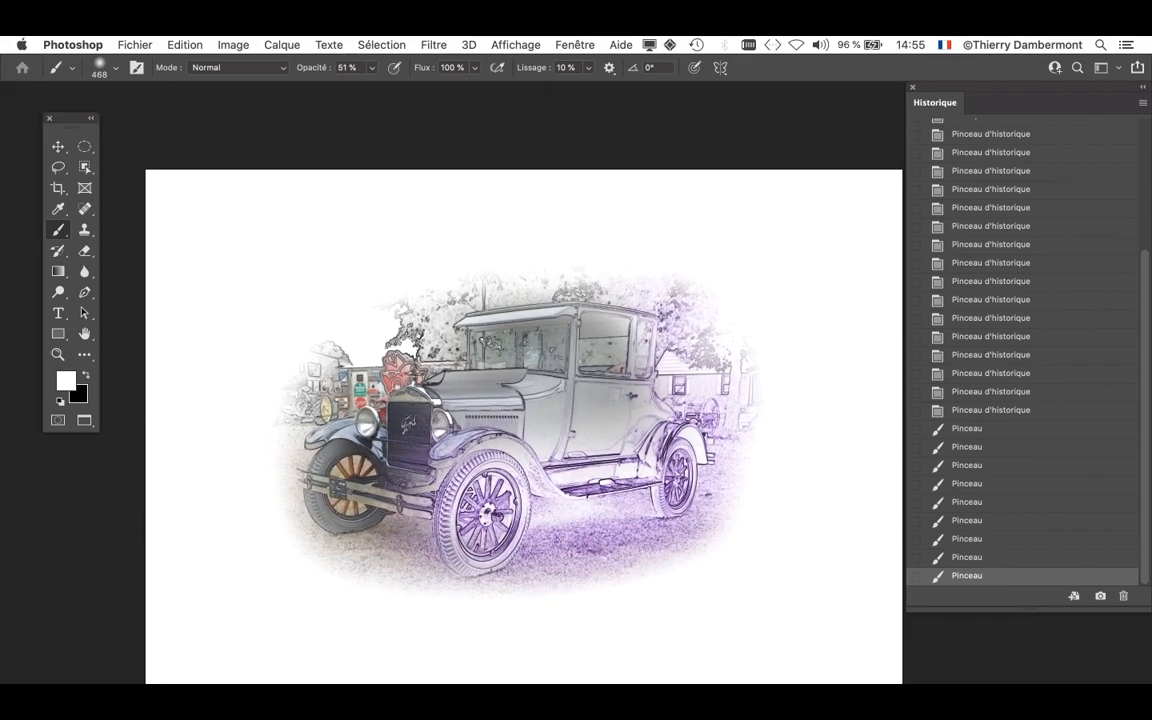
pyautogui.scroll(-2, 520, 420)
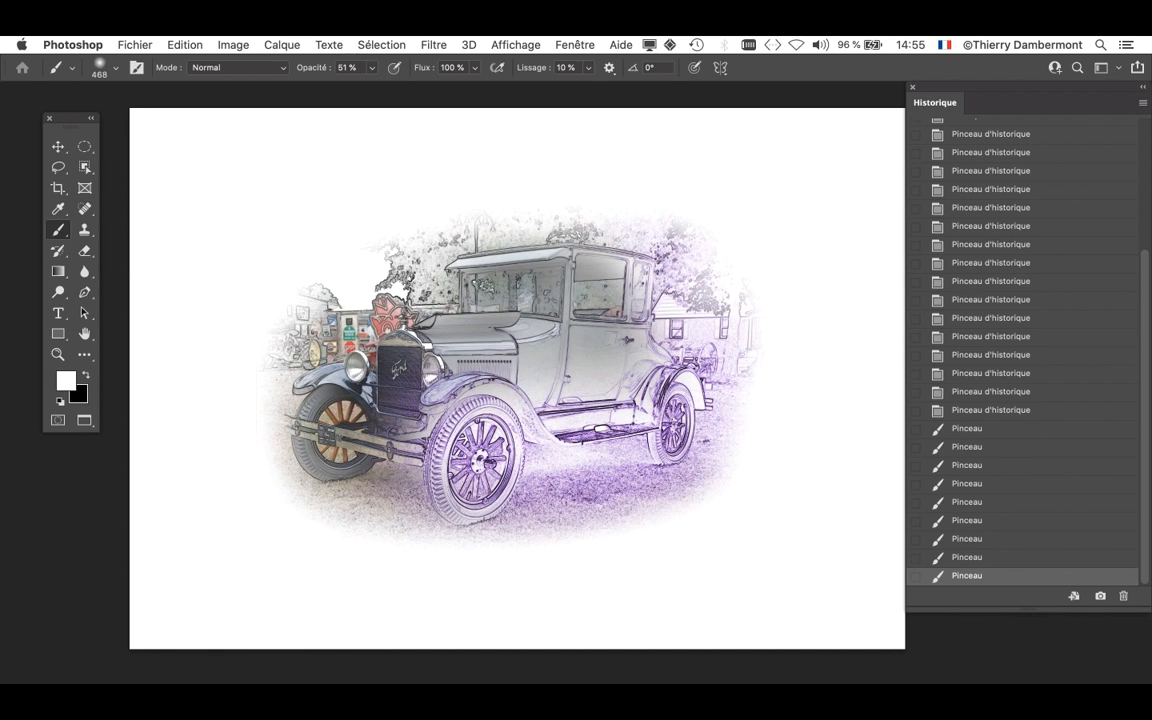
pyautogui.scroll(5, 1020, 350)
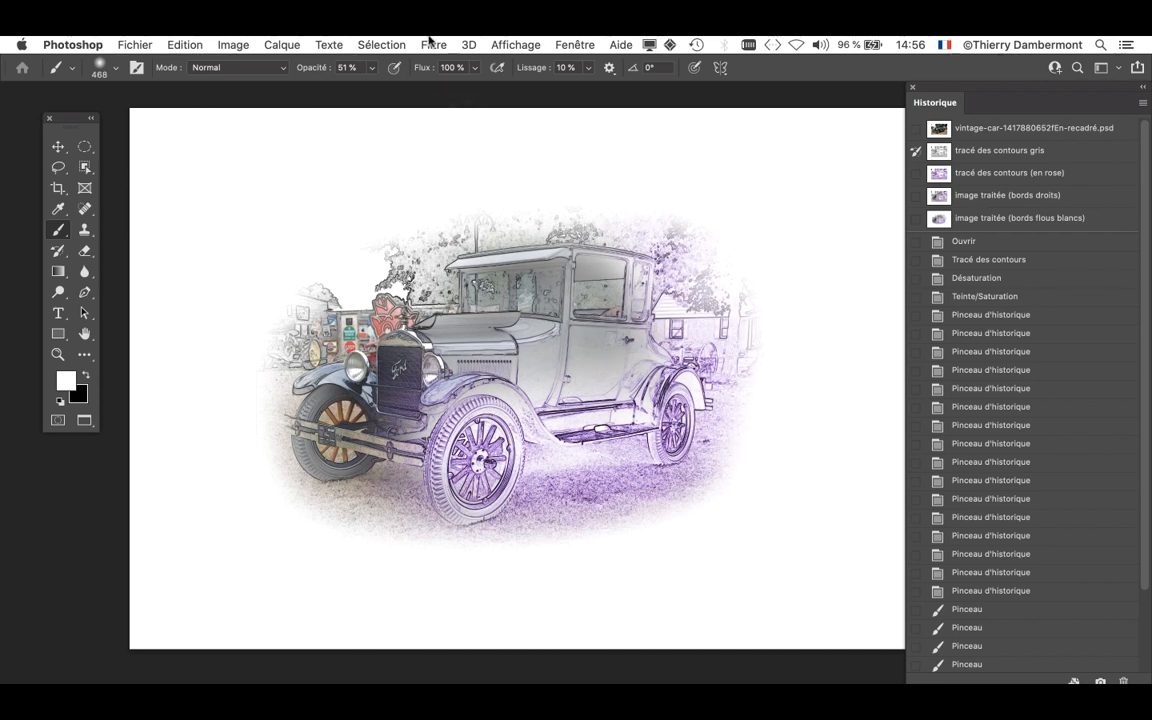
# - Browse the Filtre menu, close it, then open Image > Réglages with Niveaux highlighted
pyautogui.click(430, 44)
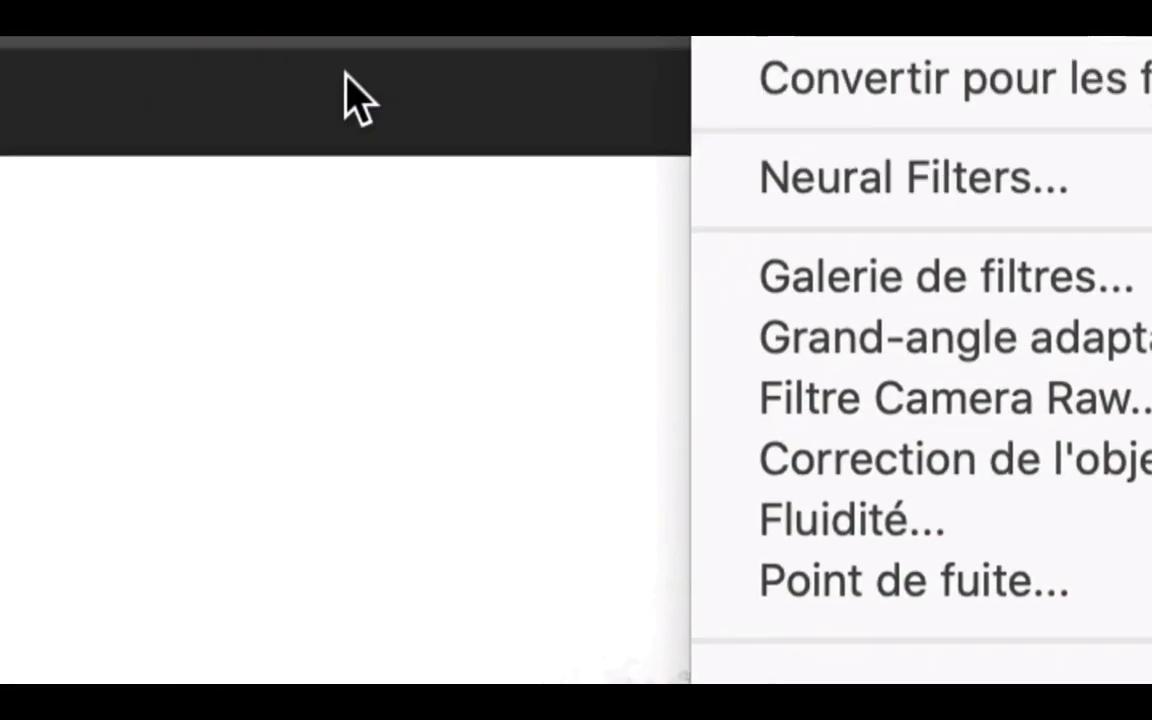
pyautogui.moveTo(273, 45)
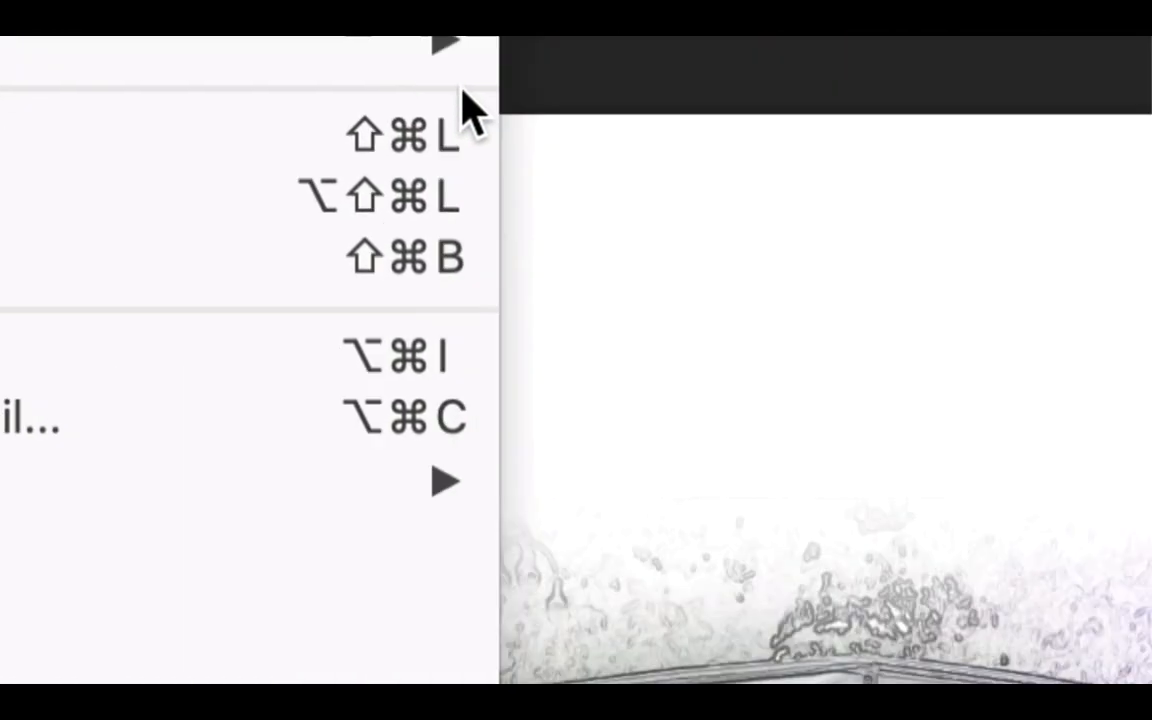
pyautogui.moveTo(403, 75)
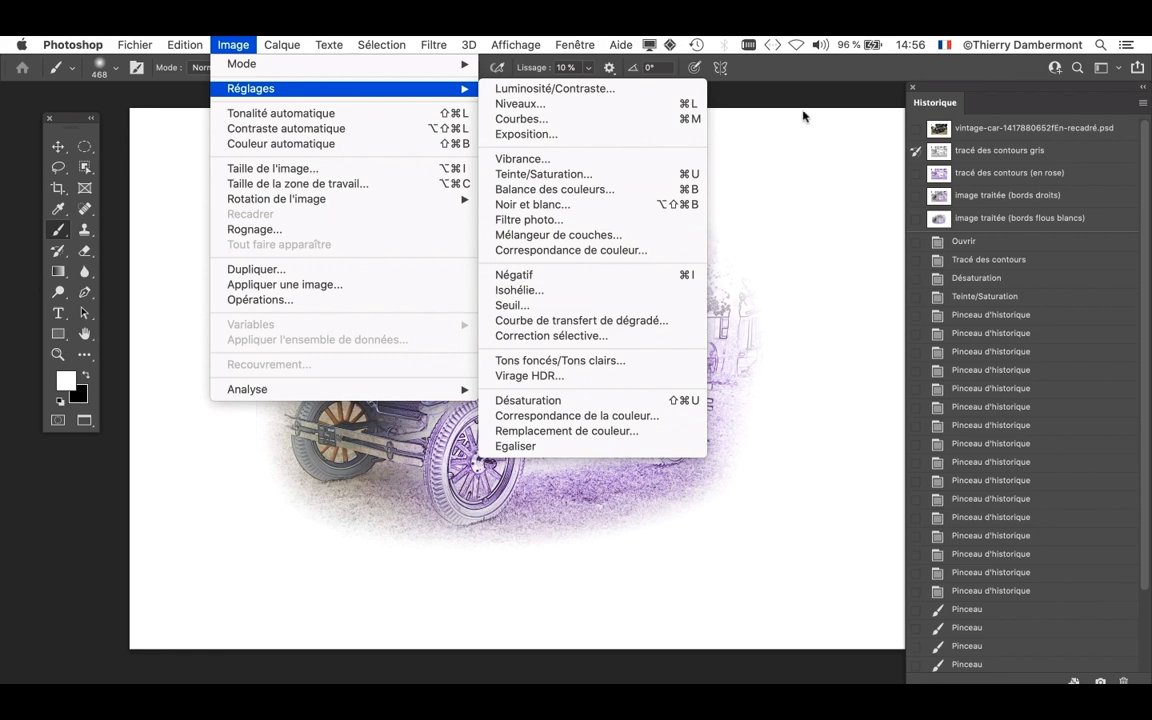
pyautogui.click(69, 555)
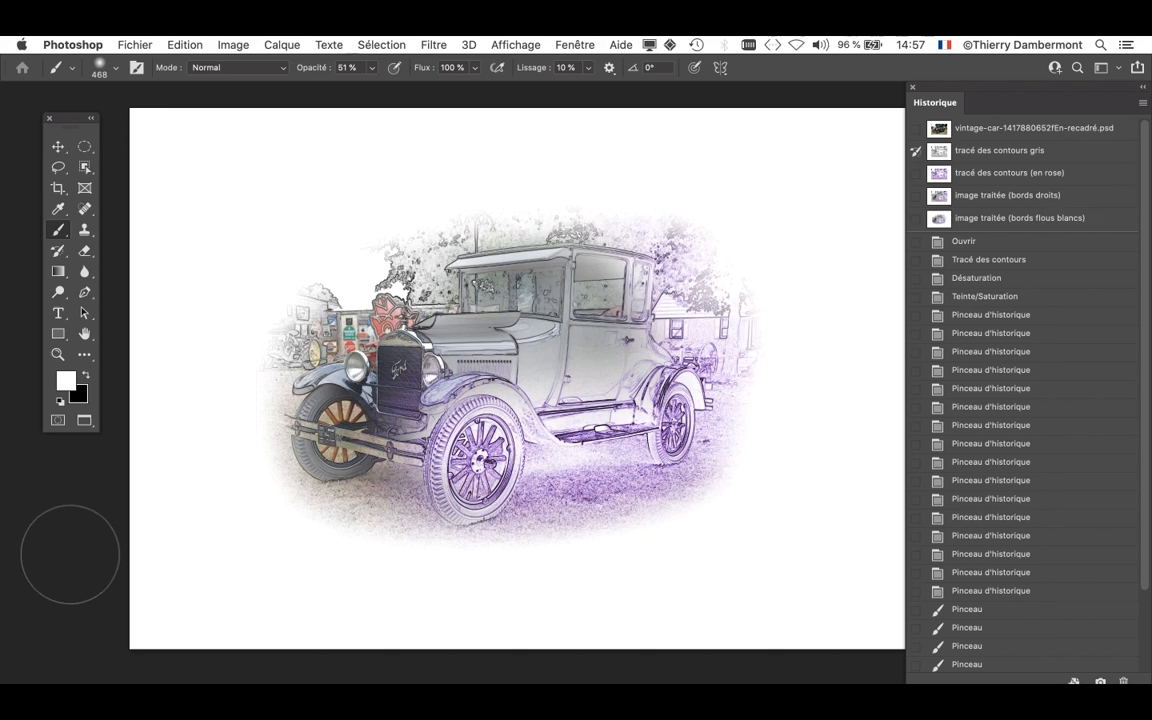
pyautogui.click(233, 45)
pyautogui.moveTo(241, 90)
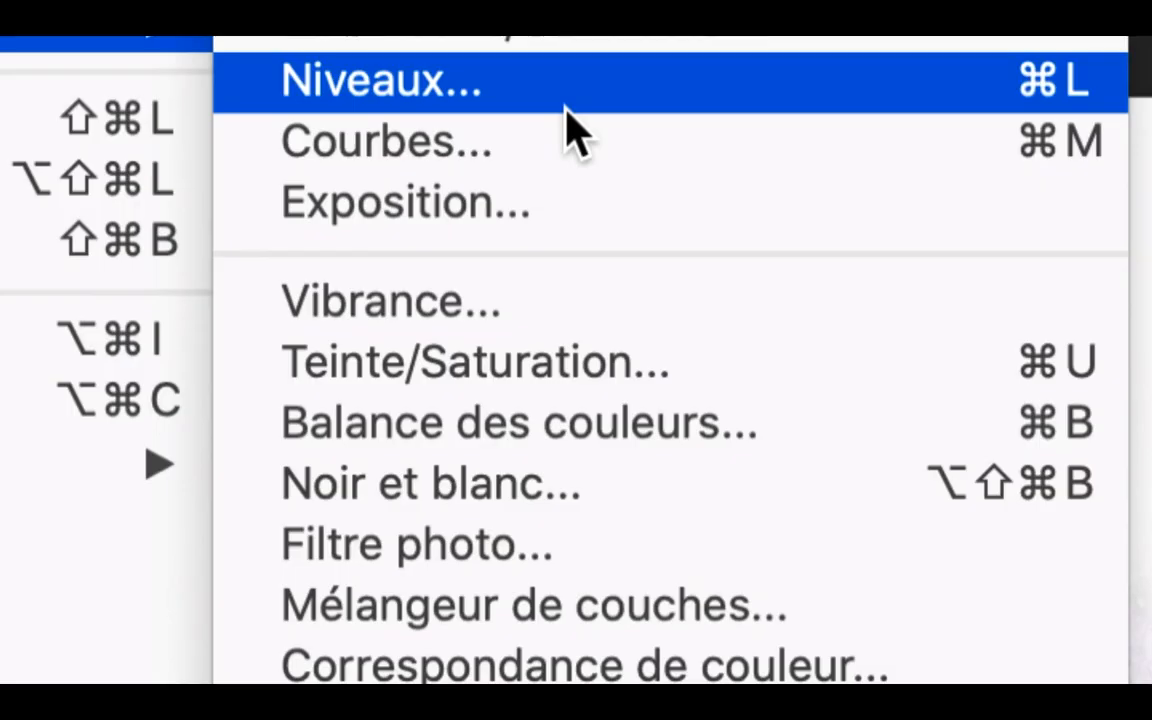
# - In Levels, drag the midtone slider to about 0,68 and compare with the preview on and off
pyautogui.click(566, 106)
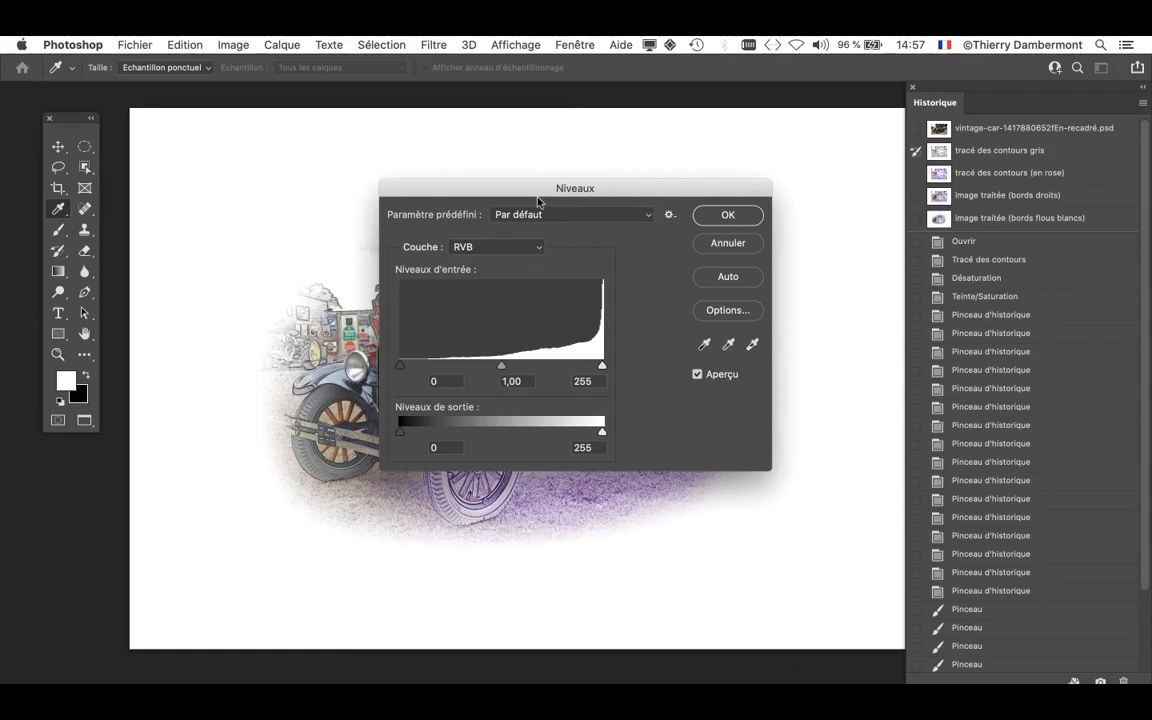
pyautogui.moveTo(537, 201); pyautogui.dragTo(856, 89)
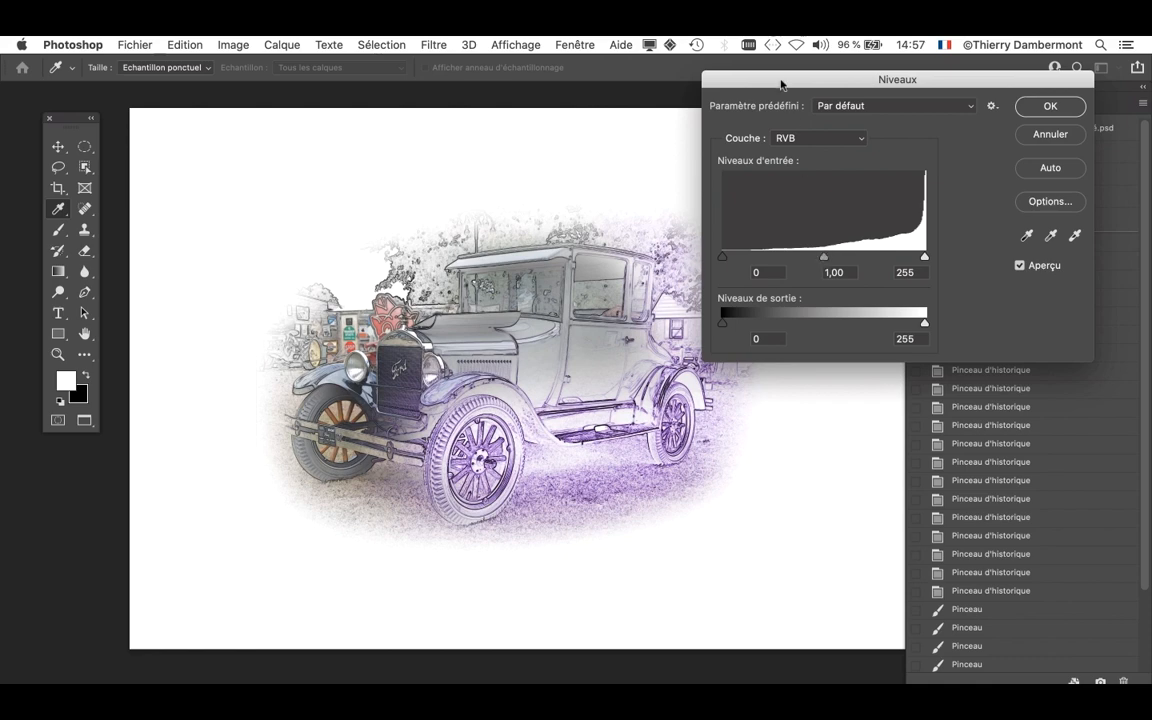
pyautogui.moveTo(784, 80); pyautogui.dragTo(859, 79)
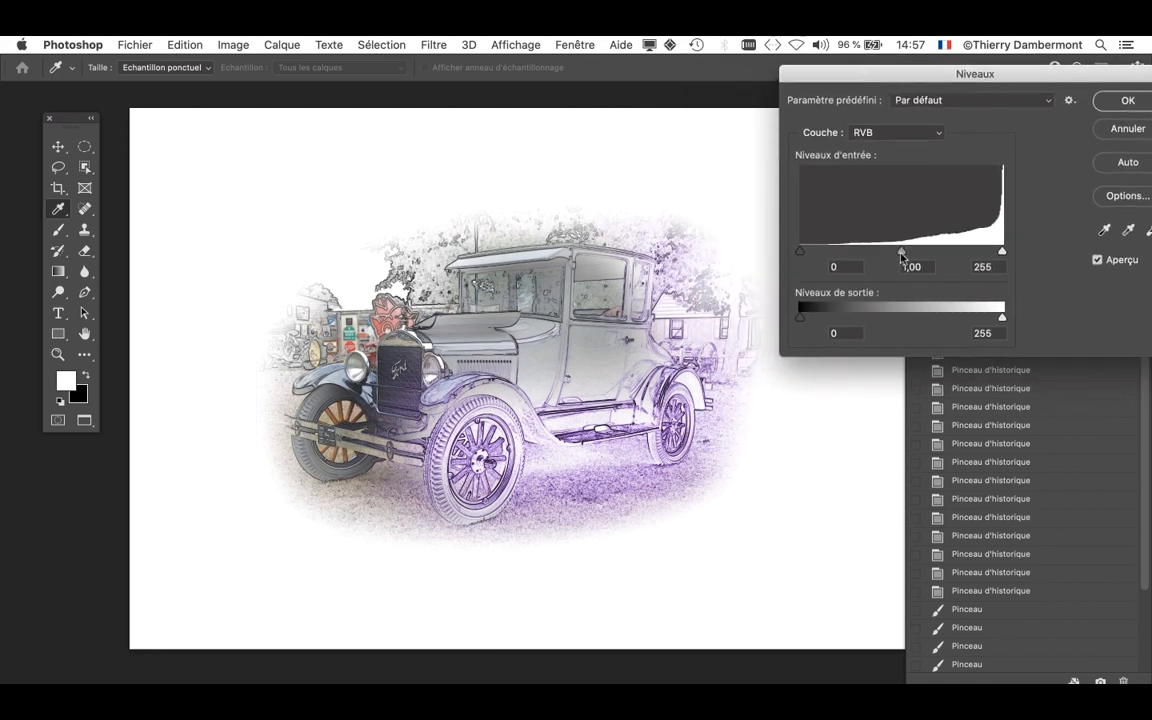
pyautogui.moveTo(901, 257); pyautogui.dragTo(927, 255)
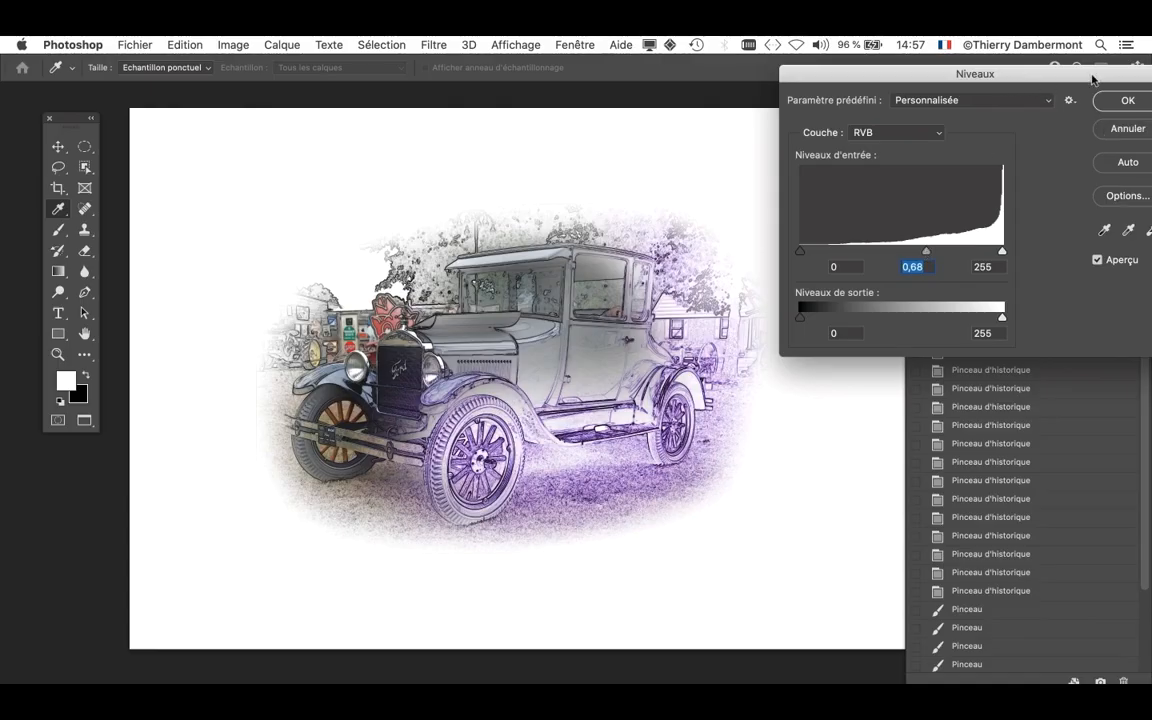
pyautogui.moveTo(1093, 80); pyautogui.dragTo(268, 87)
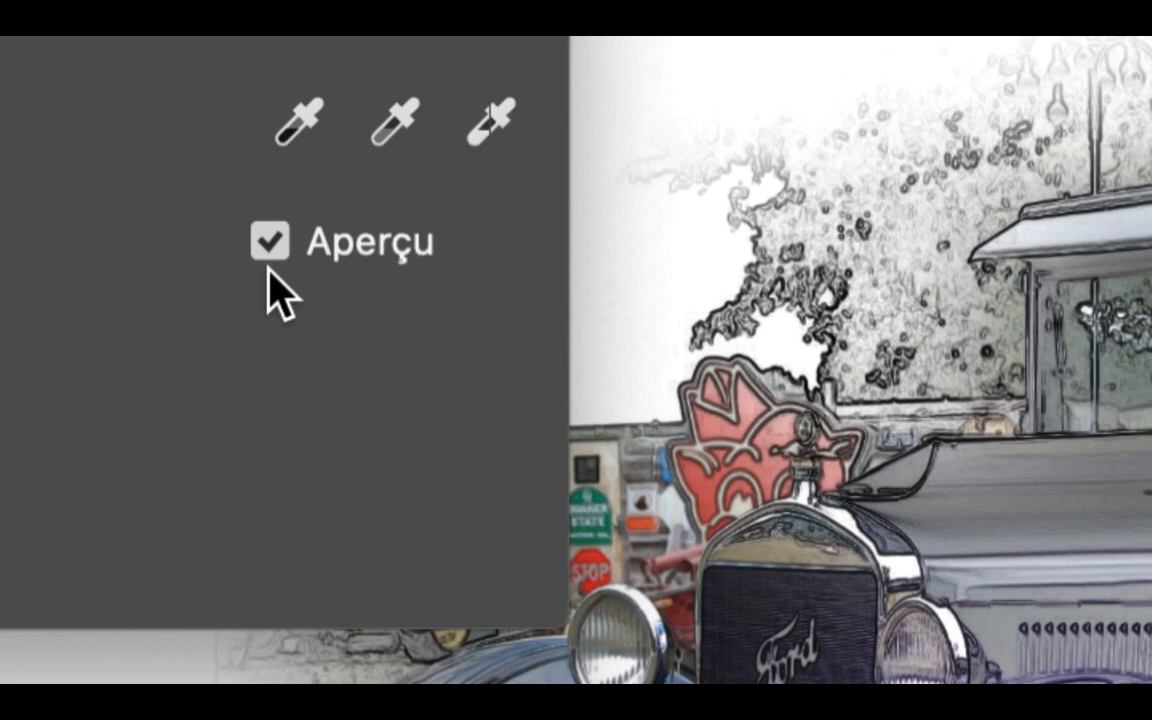
pyautogui.click(268, 262)
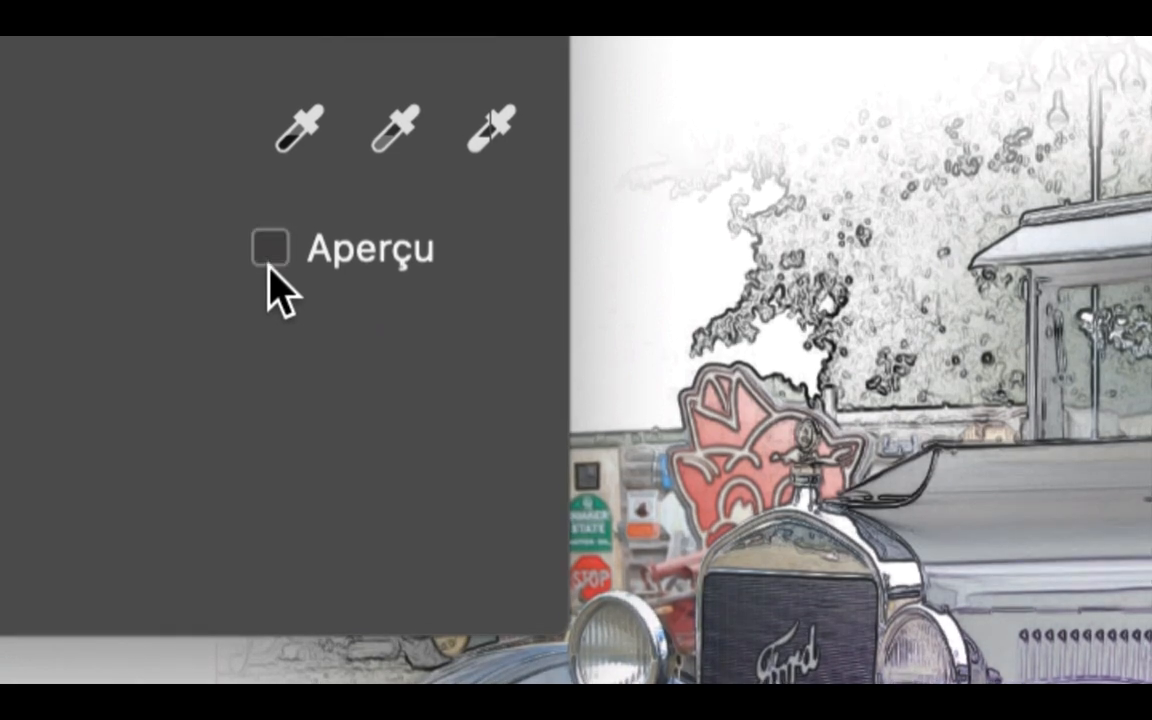
pyautogui.click(268, 262)
pyautogui.click(268, 264)
pyautogui.click(268, 264)
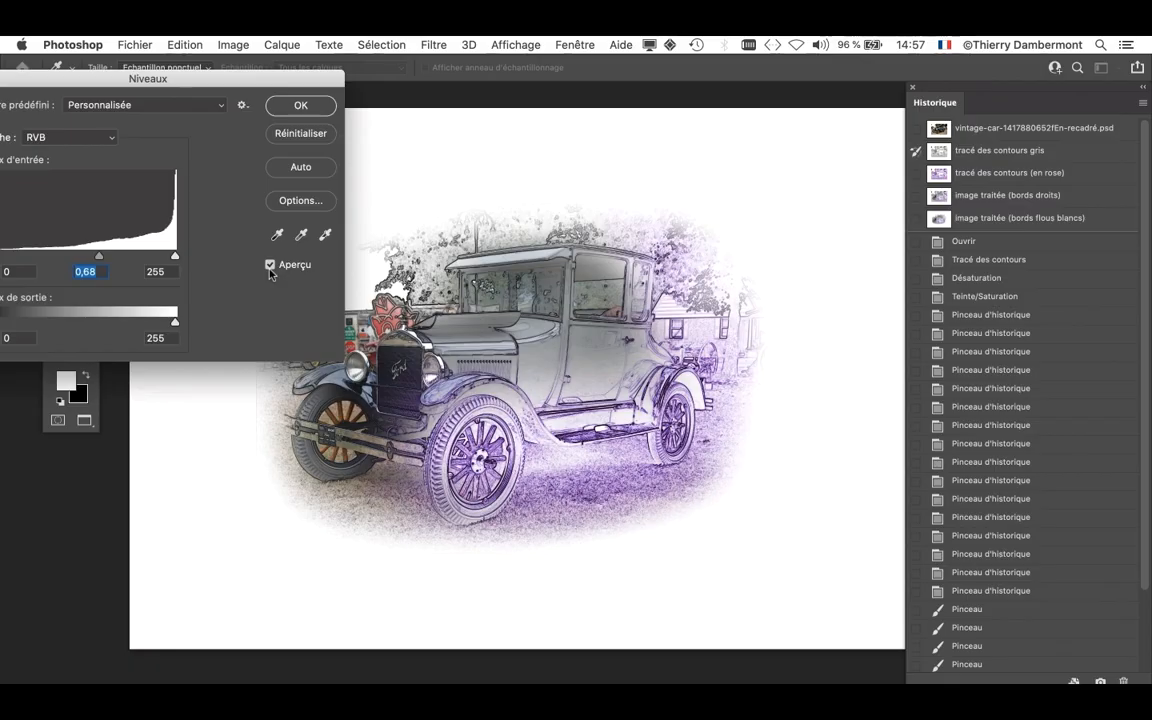
# - Fine-tune the midtone to 0,67, compare once more, and apply the Levels adjustment
pyautogui.moveTo(240, 87); pyautogui.dragTo(1069, 72)
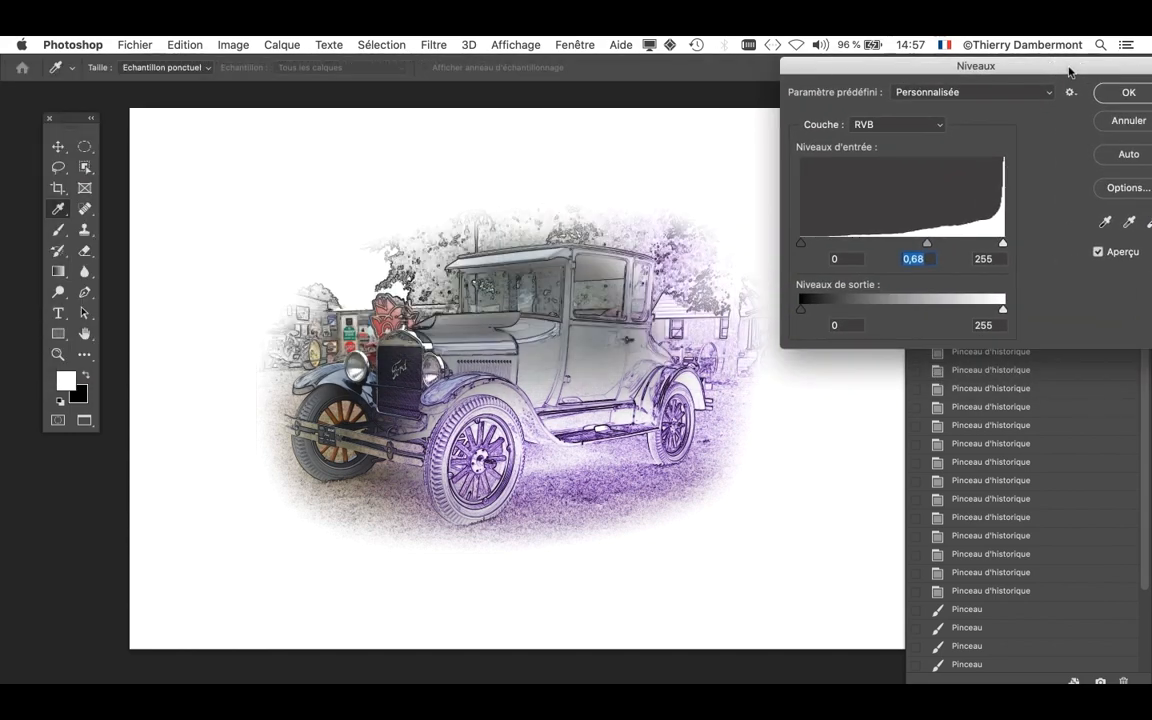
pyautogui.moveTo(927, 247); pyautogui.dragTo(929, 247)
pyautogui.click(1099, 252)
pyautogui.click(1099, 252)
pyautogui.click(1127, 93)
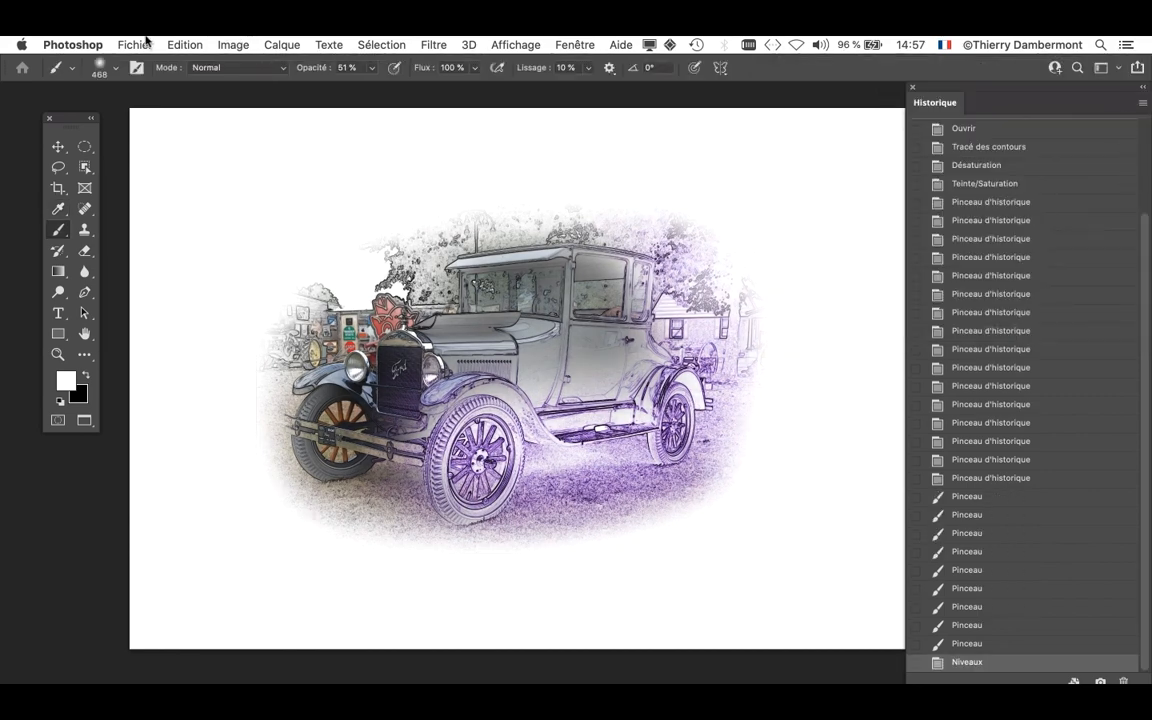
# - Open Save As to this computer and append '-et-retouché' to the file name
pyautogui.click(146, 41)
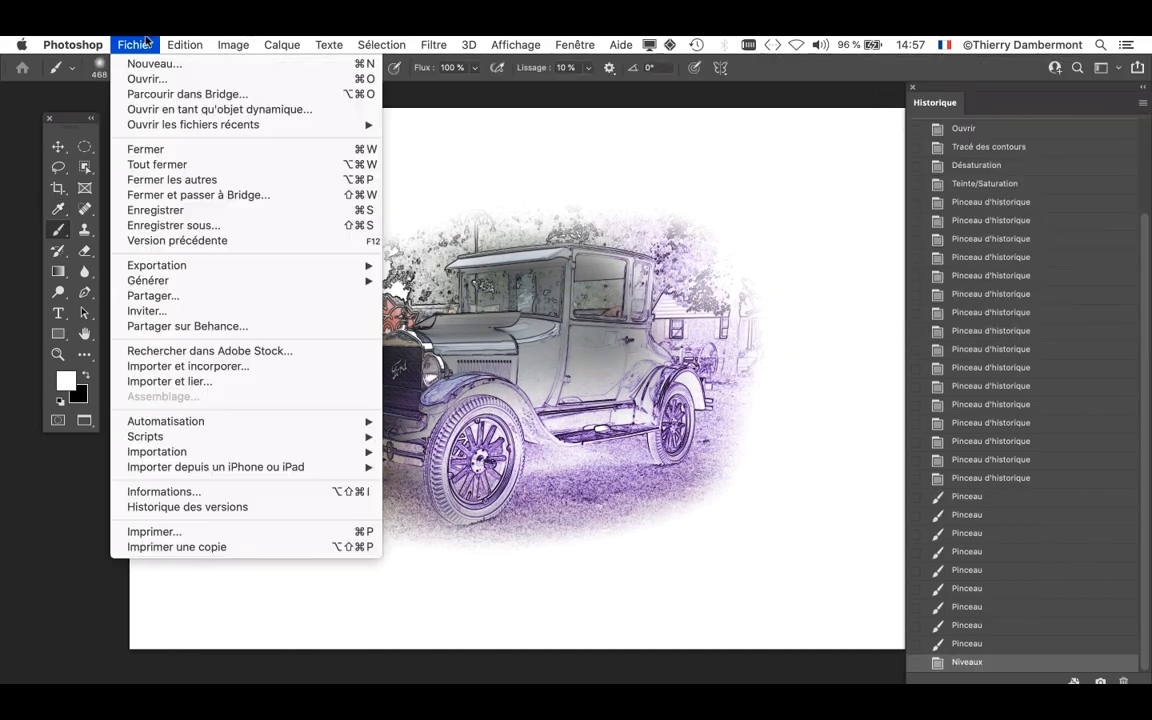
pyautogui.click(193, 226)
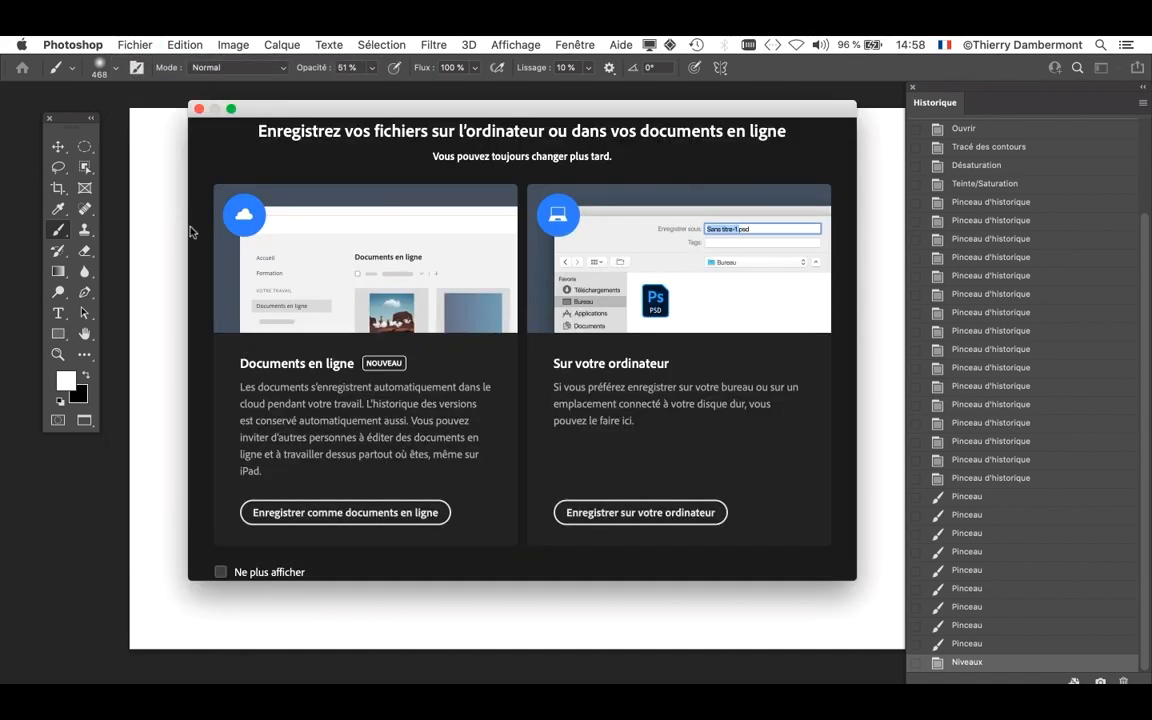
pyautogui.click(640, 512)
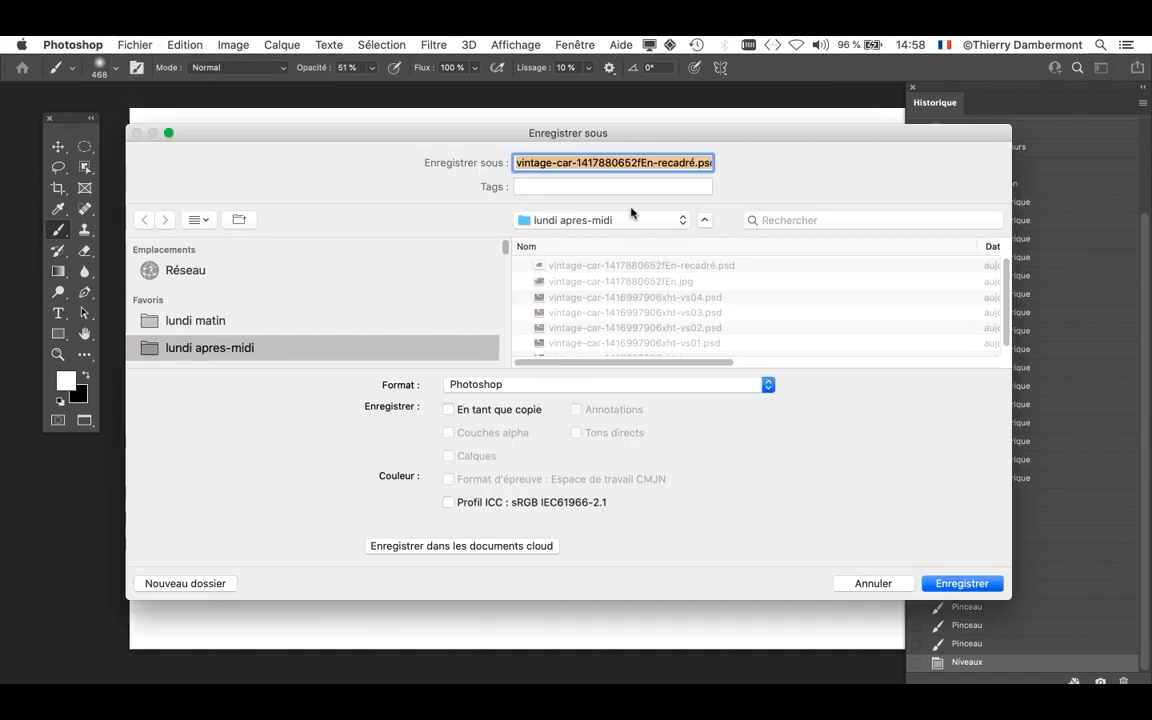
pyautogui.click(669, 162)
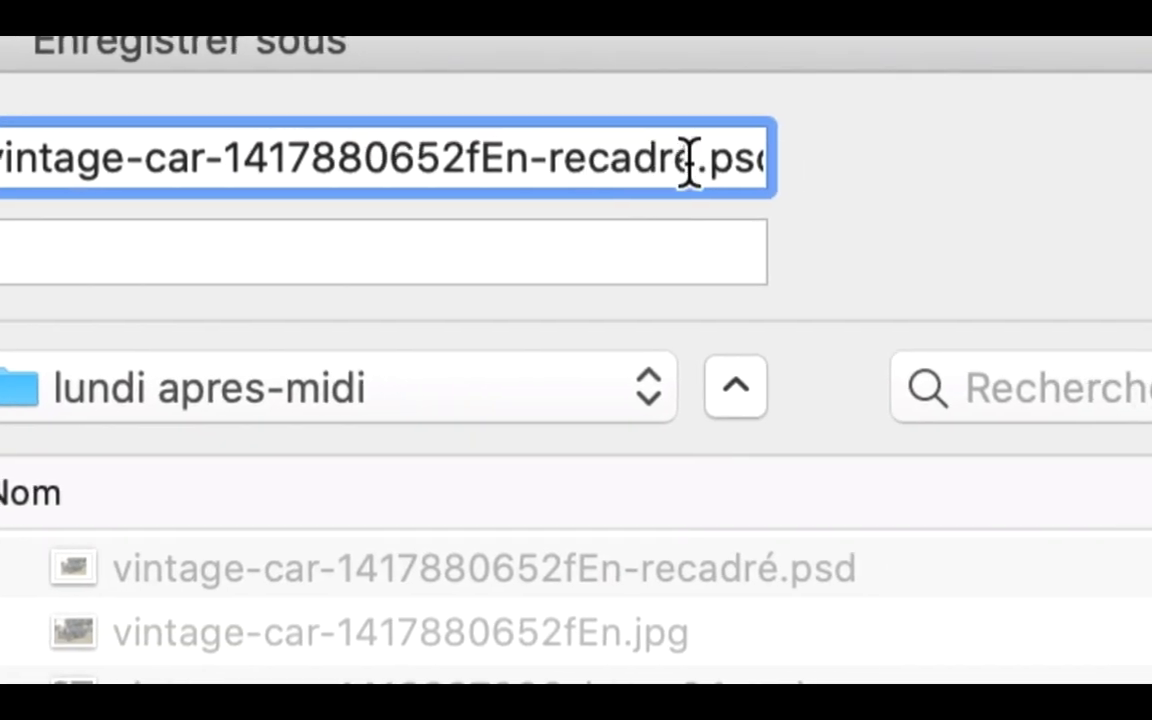
pyautogui.write('-et-retouché')
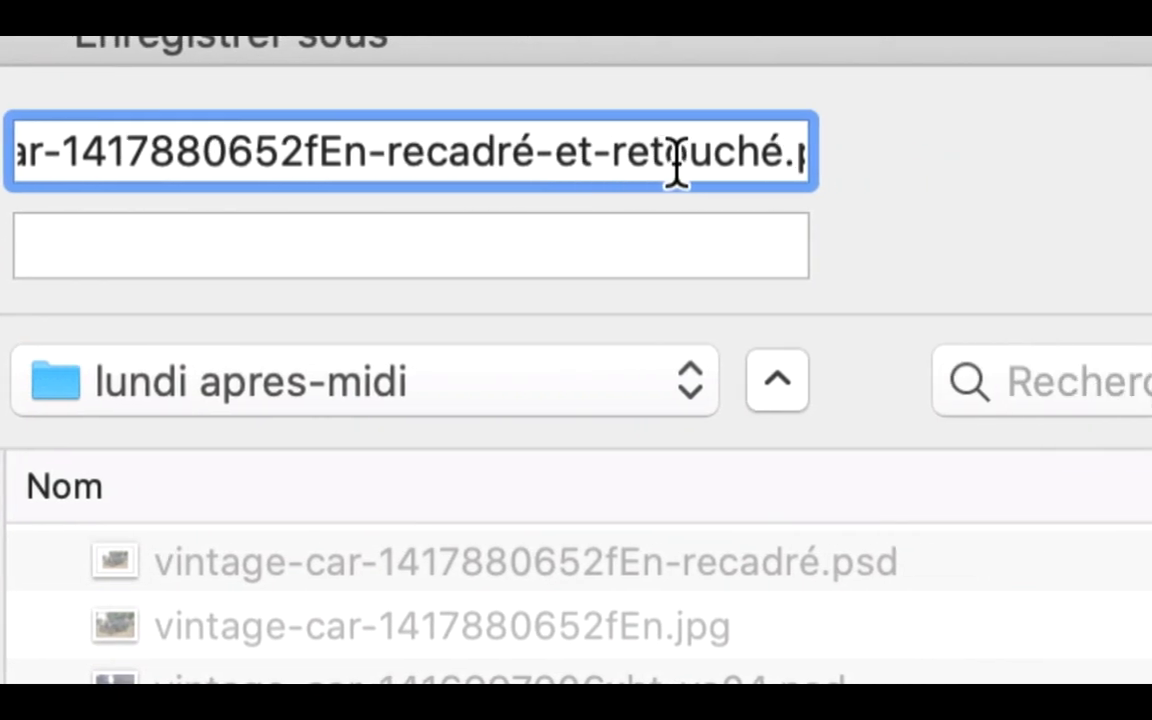
pyautogui.moveTo(790, 158); pyautogui.dragTo(55, 160)
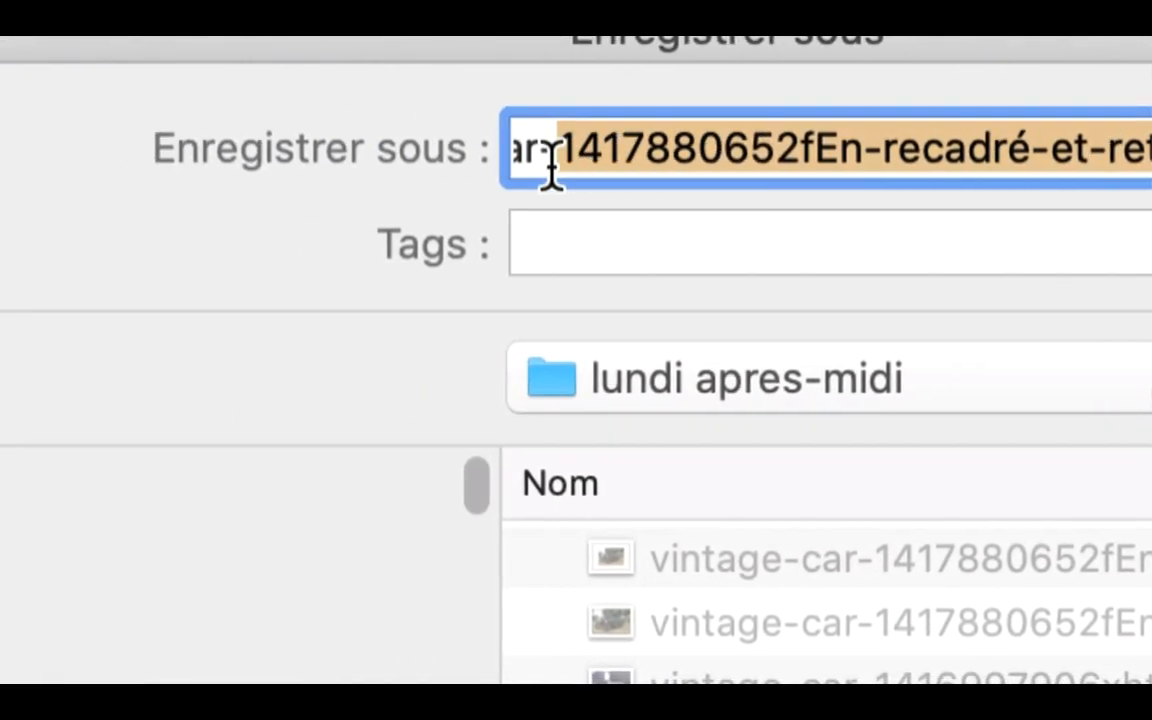
pyautogui.moveTo(551, 165); pyautogui.dragTo(848, 146)
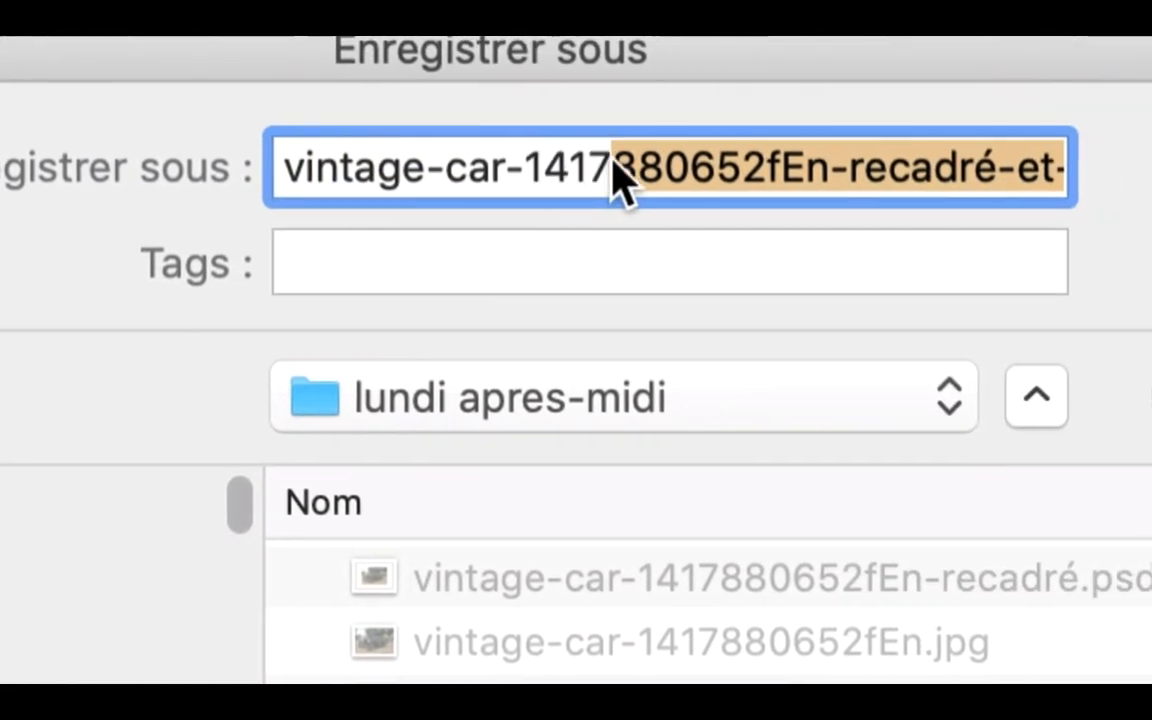
pyautogui.moveTo(614, 163); pyautogui.dragTo(915, 165)
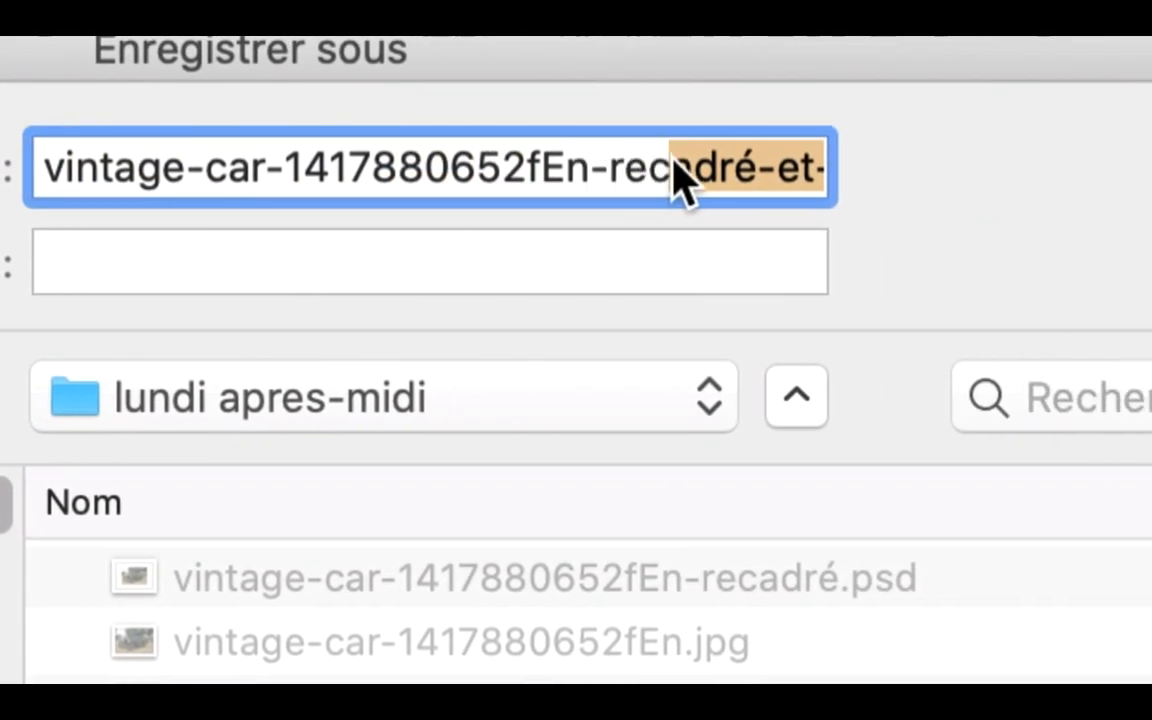
pyautogui.click(845, 168)
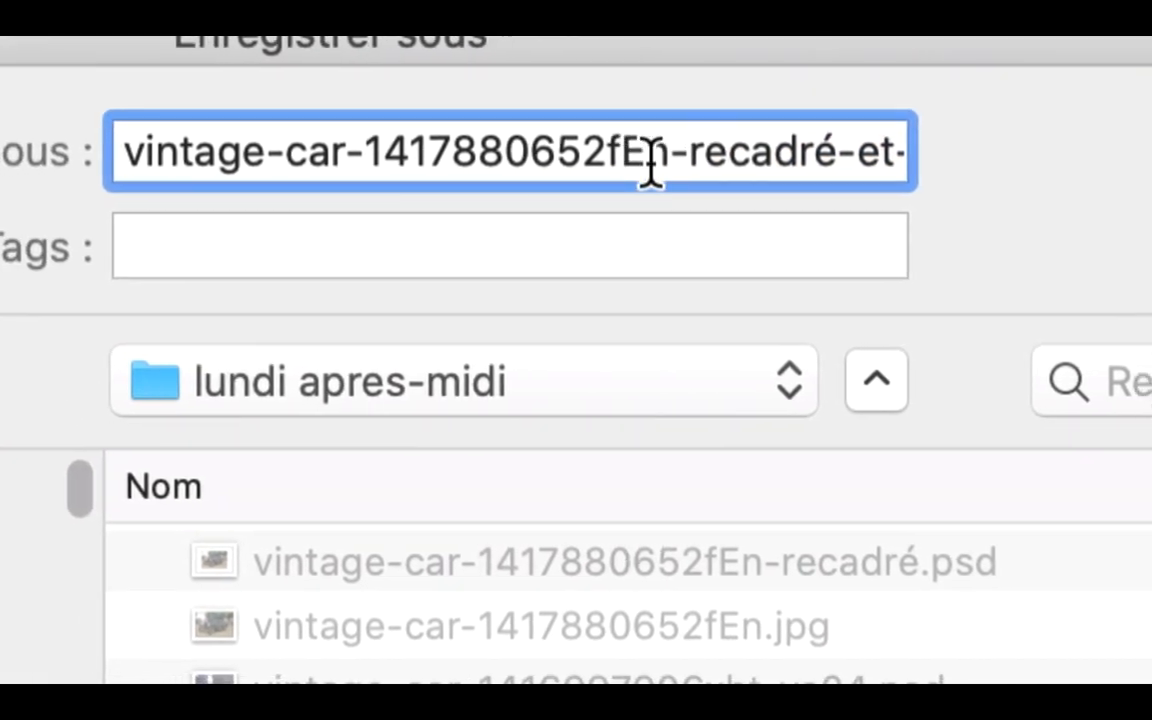
pyautogui.moveTo(689, 166); pyautogui.dragTo(439, 155)
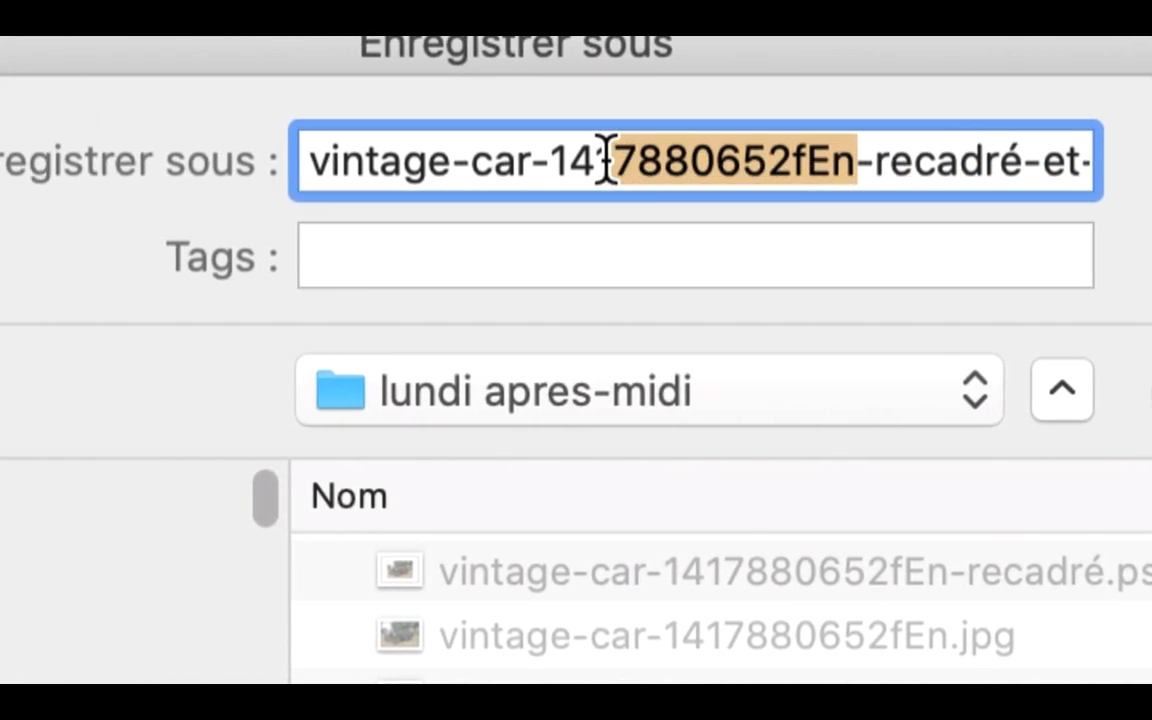
pyautogui.moveTo(607, 163); pyautogui.dragTo(553, 163)
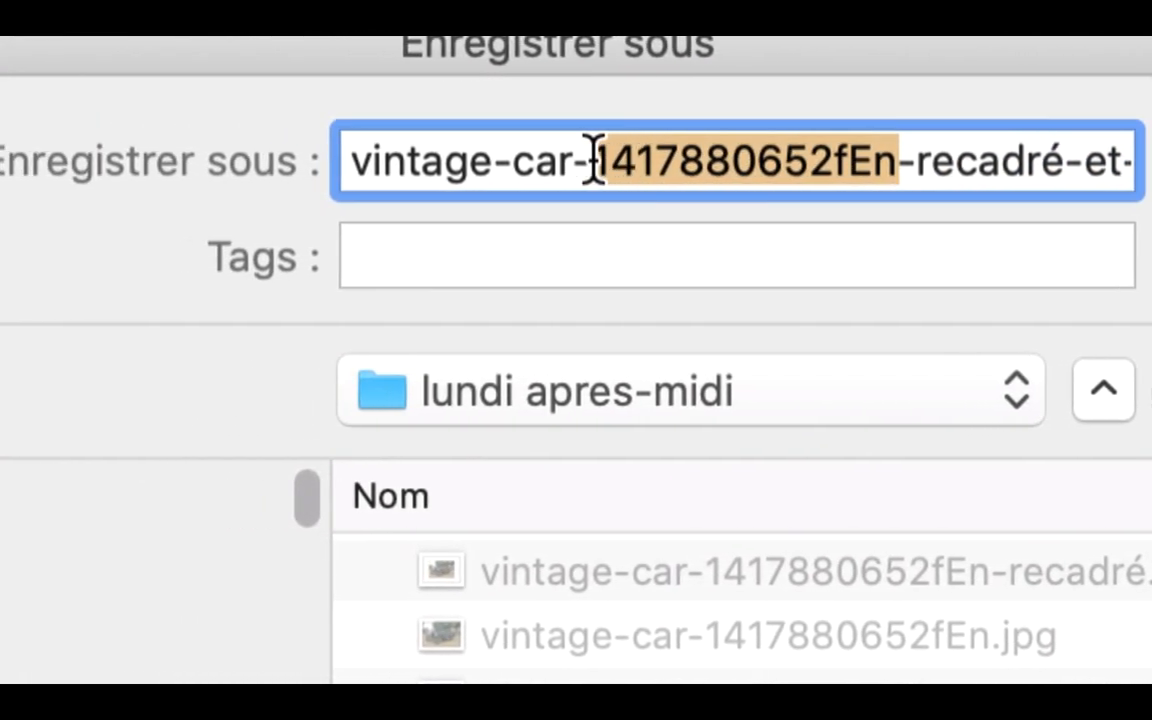
pyautogui.click(915, 162)
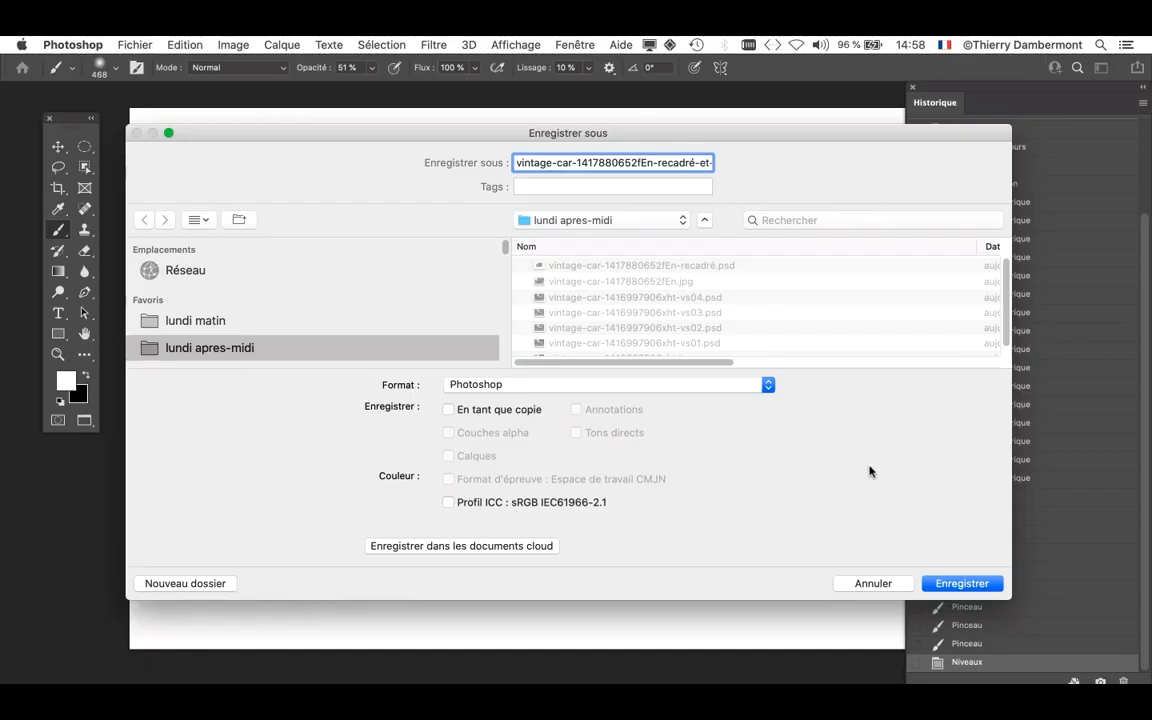
pyautogui.click(960, 583)
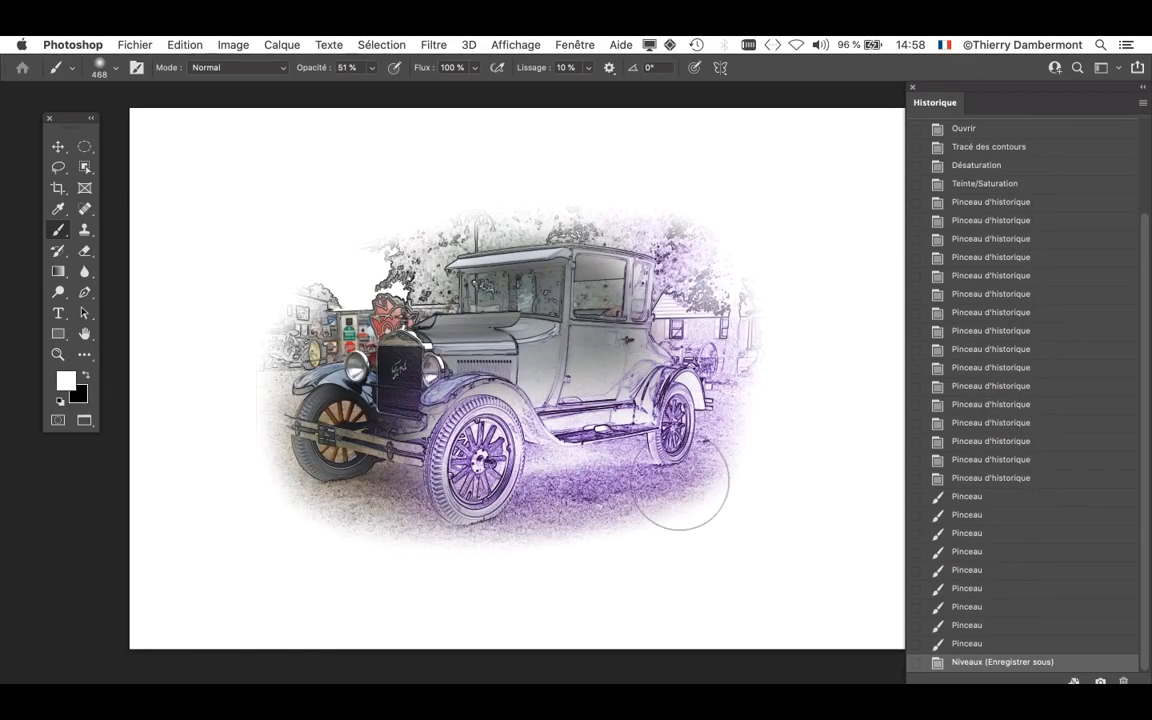
pyautogui.scroll(5, 449, 377)
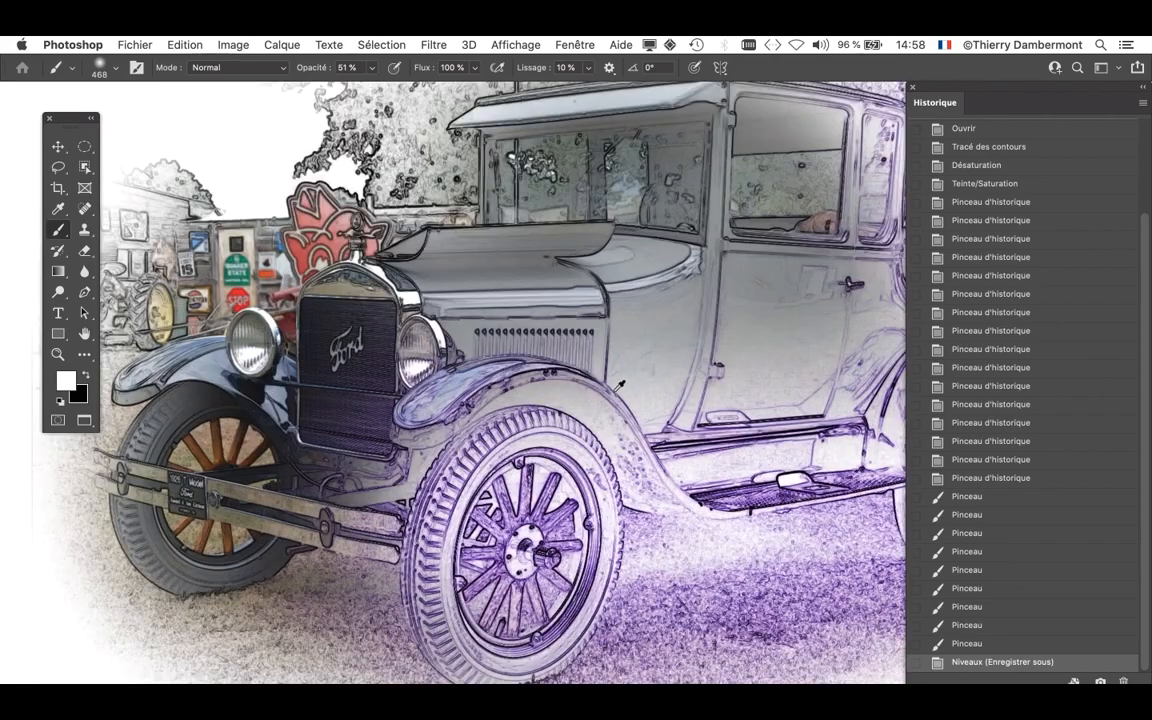
pyautogui.scroll(2, 620, 385)
# - Pan around the zoomed car to inspect the darkened sketch, then zoom back out
pyautogui.moveTo(690, 352); pyautogui.dragTo(556, 268)
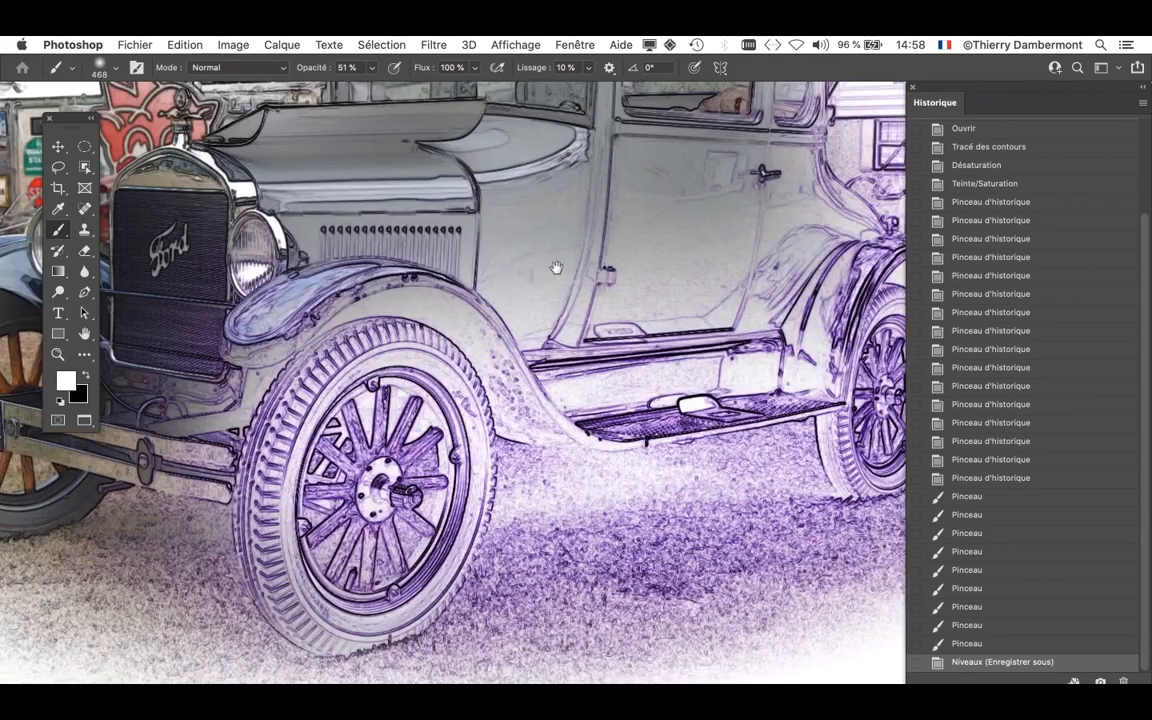
pyautogui.scroll(-3, 556, 268)
pyautogui.scroll(5, 570, 255)
pyautogui.hscroll(-2, 578, 252)
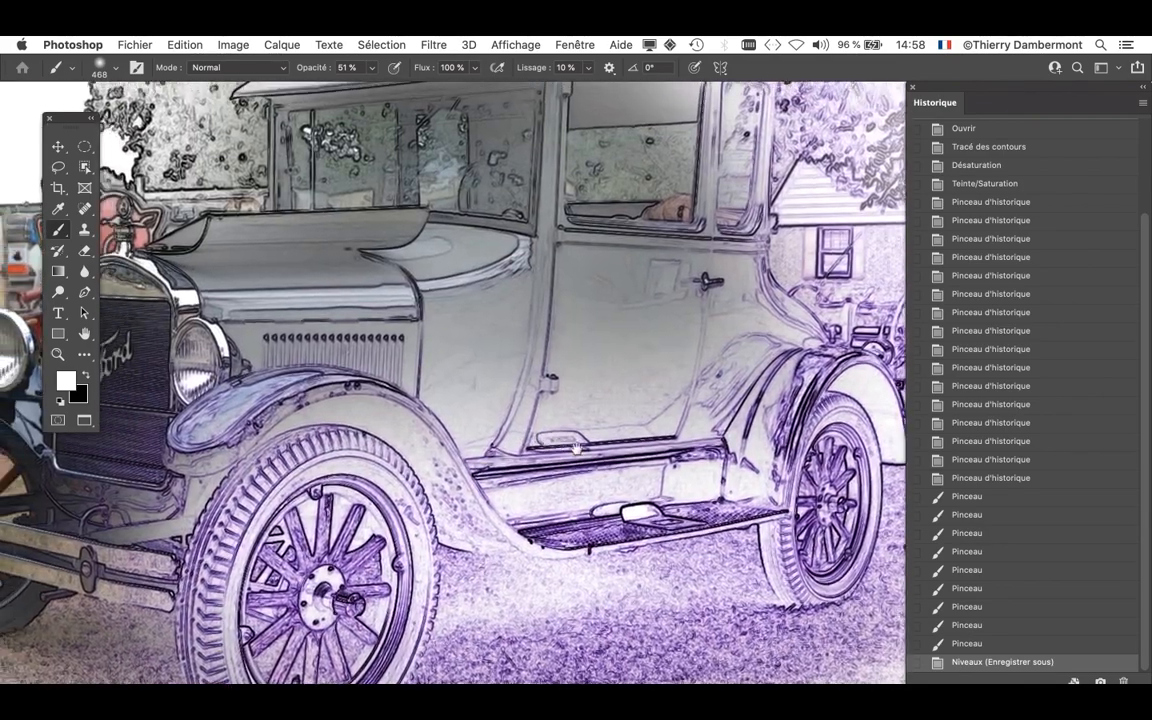
pyautogui.scroll(-3, 576, 447)
pyautogui.scroll(-2, 541, 413)
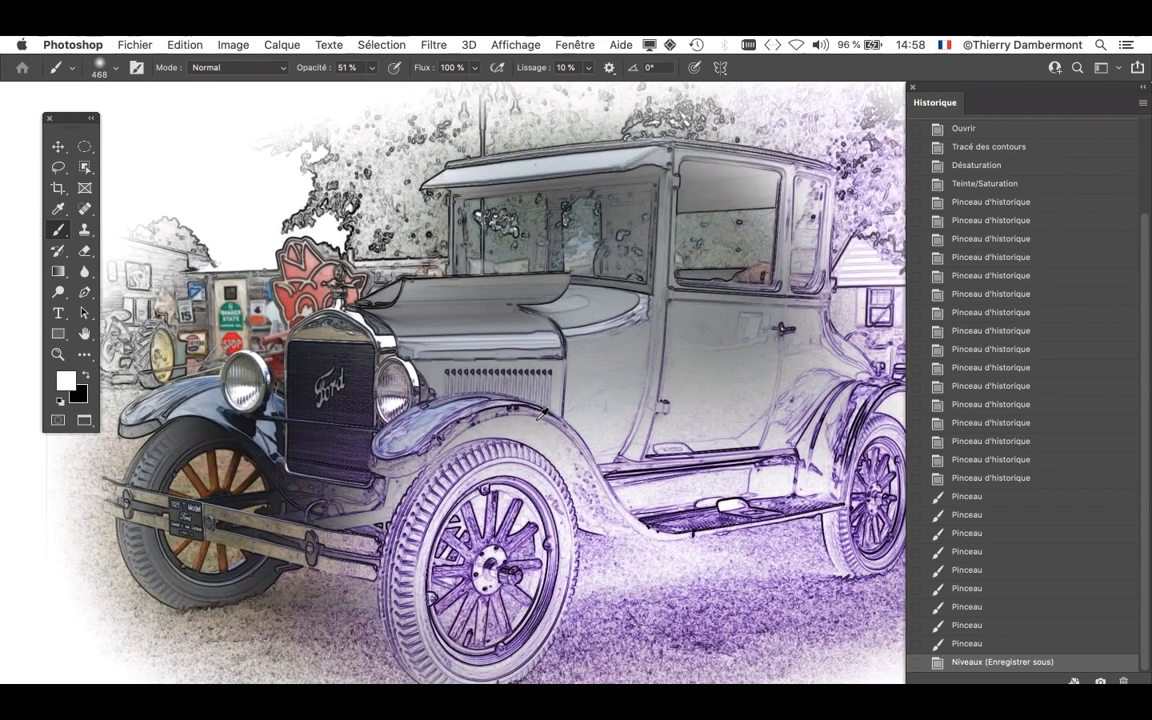
pyautogui.scroll(-2, 541, 413)
pyautogui.scroll(-1, 541, 413)
pyautogui.hscroll(2, 541, 413)
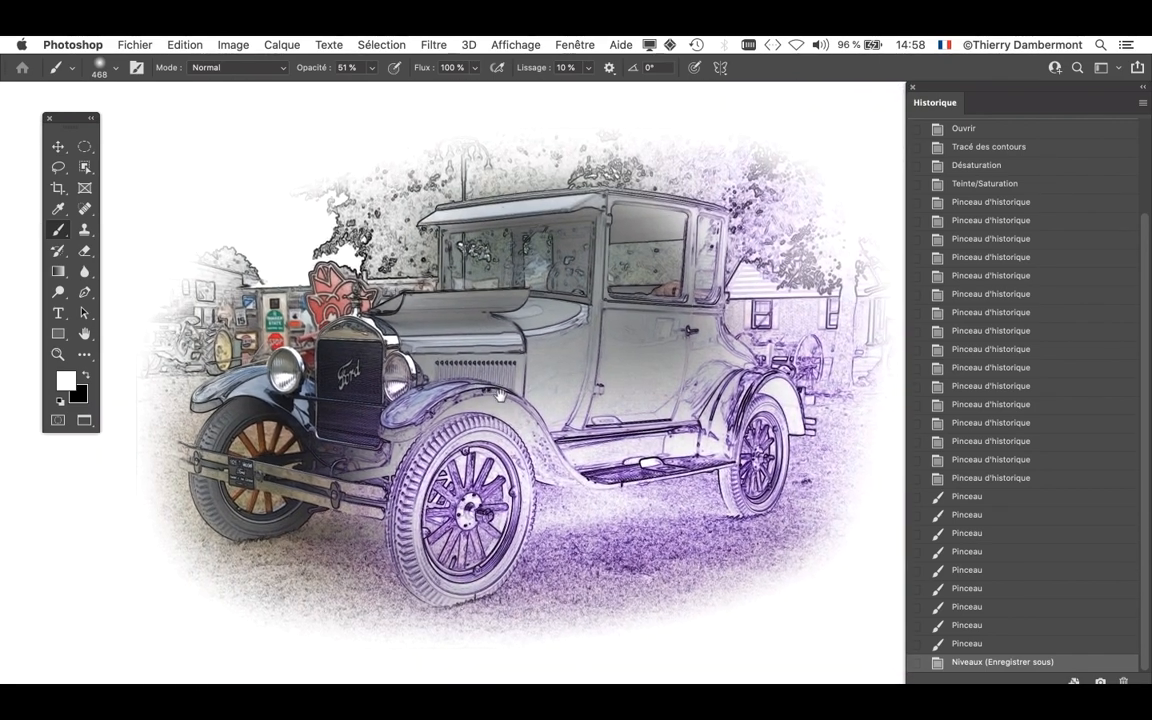